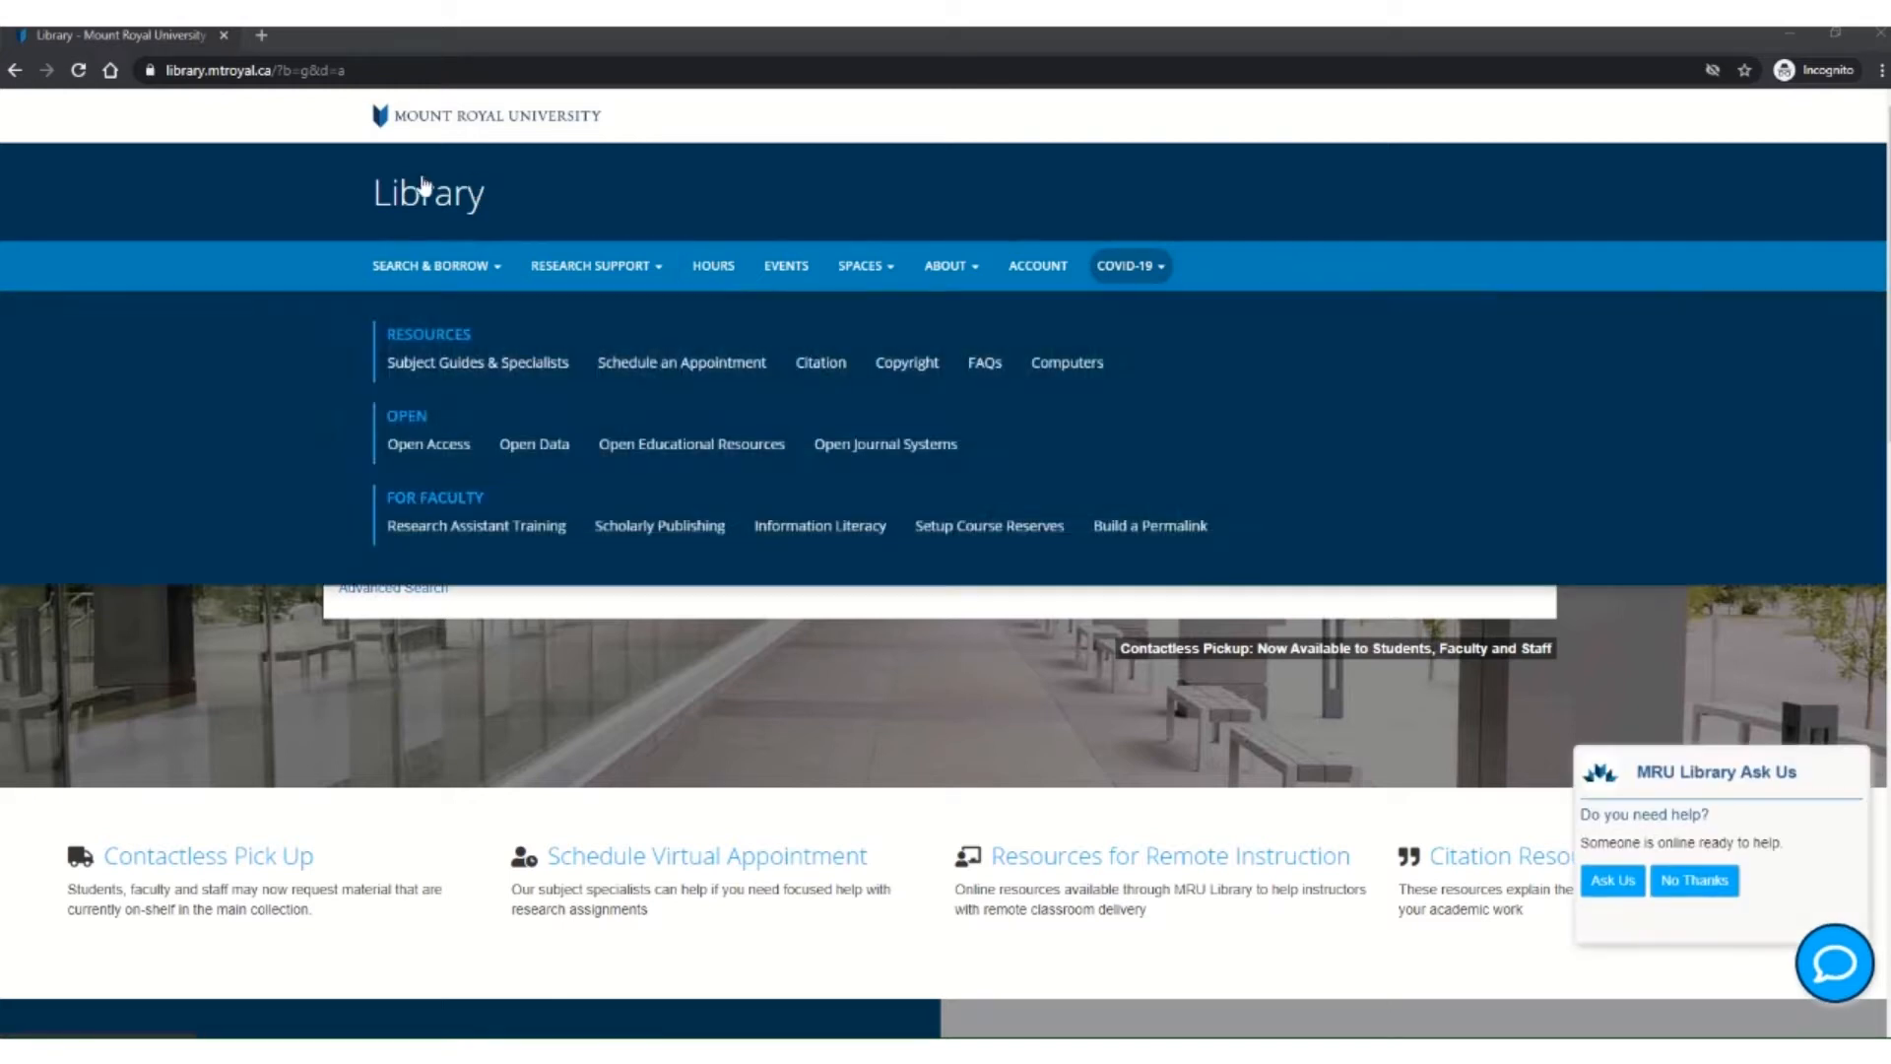
Step: Load tinkercad.com in Chrome's address bar, replacing the library site
{"action": "left_click", "coordinate": [361, 70]}
{"action": "type", "text": "t"}
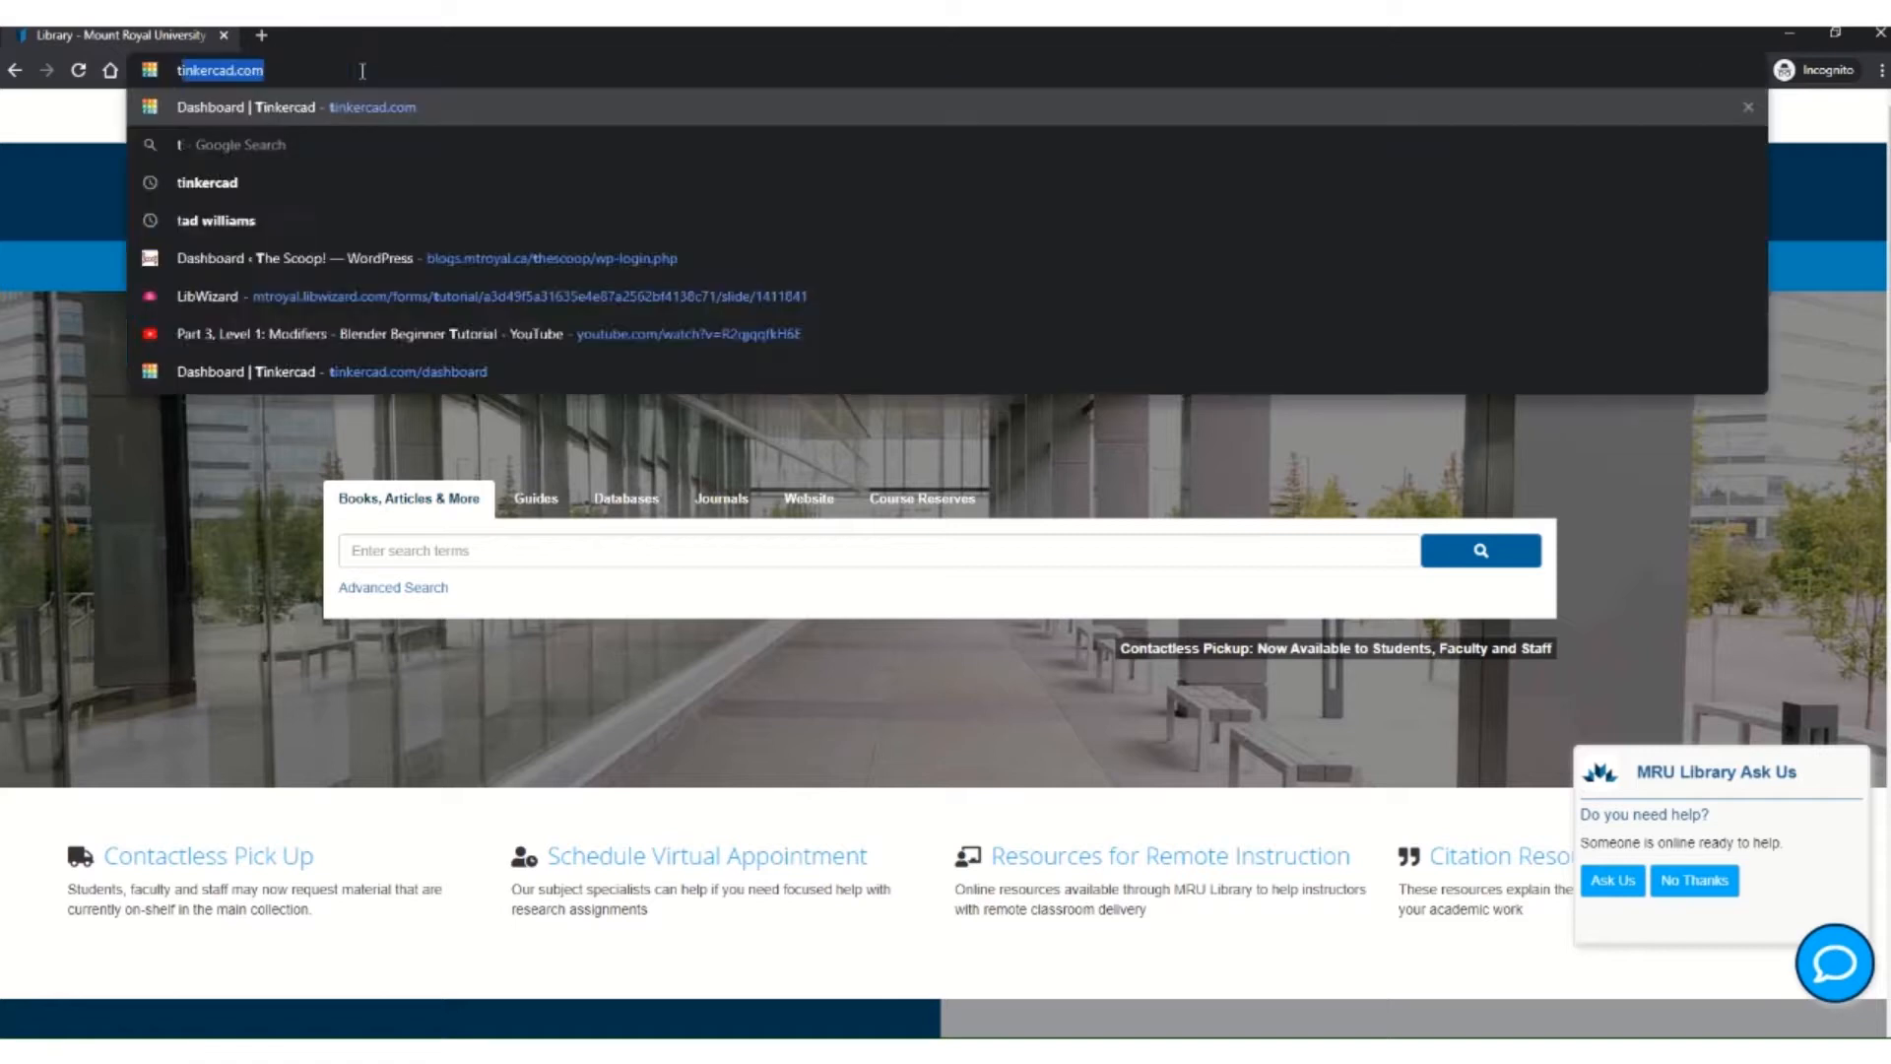
{"action": "type", "text": "inkercad"}
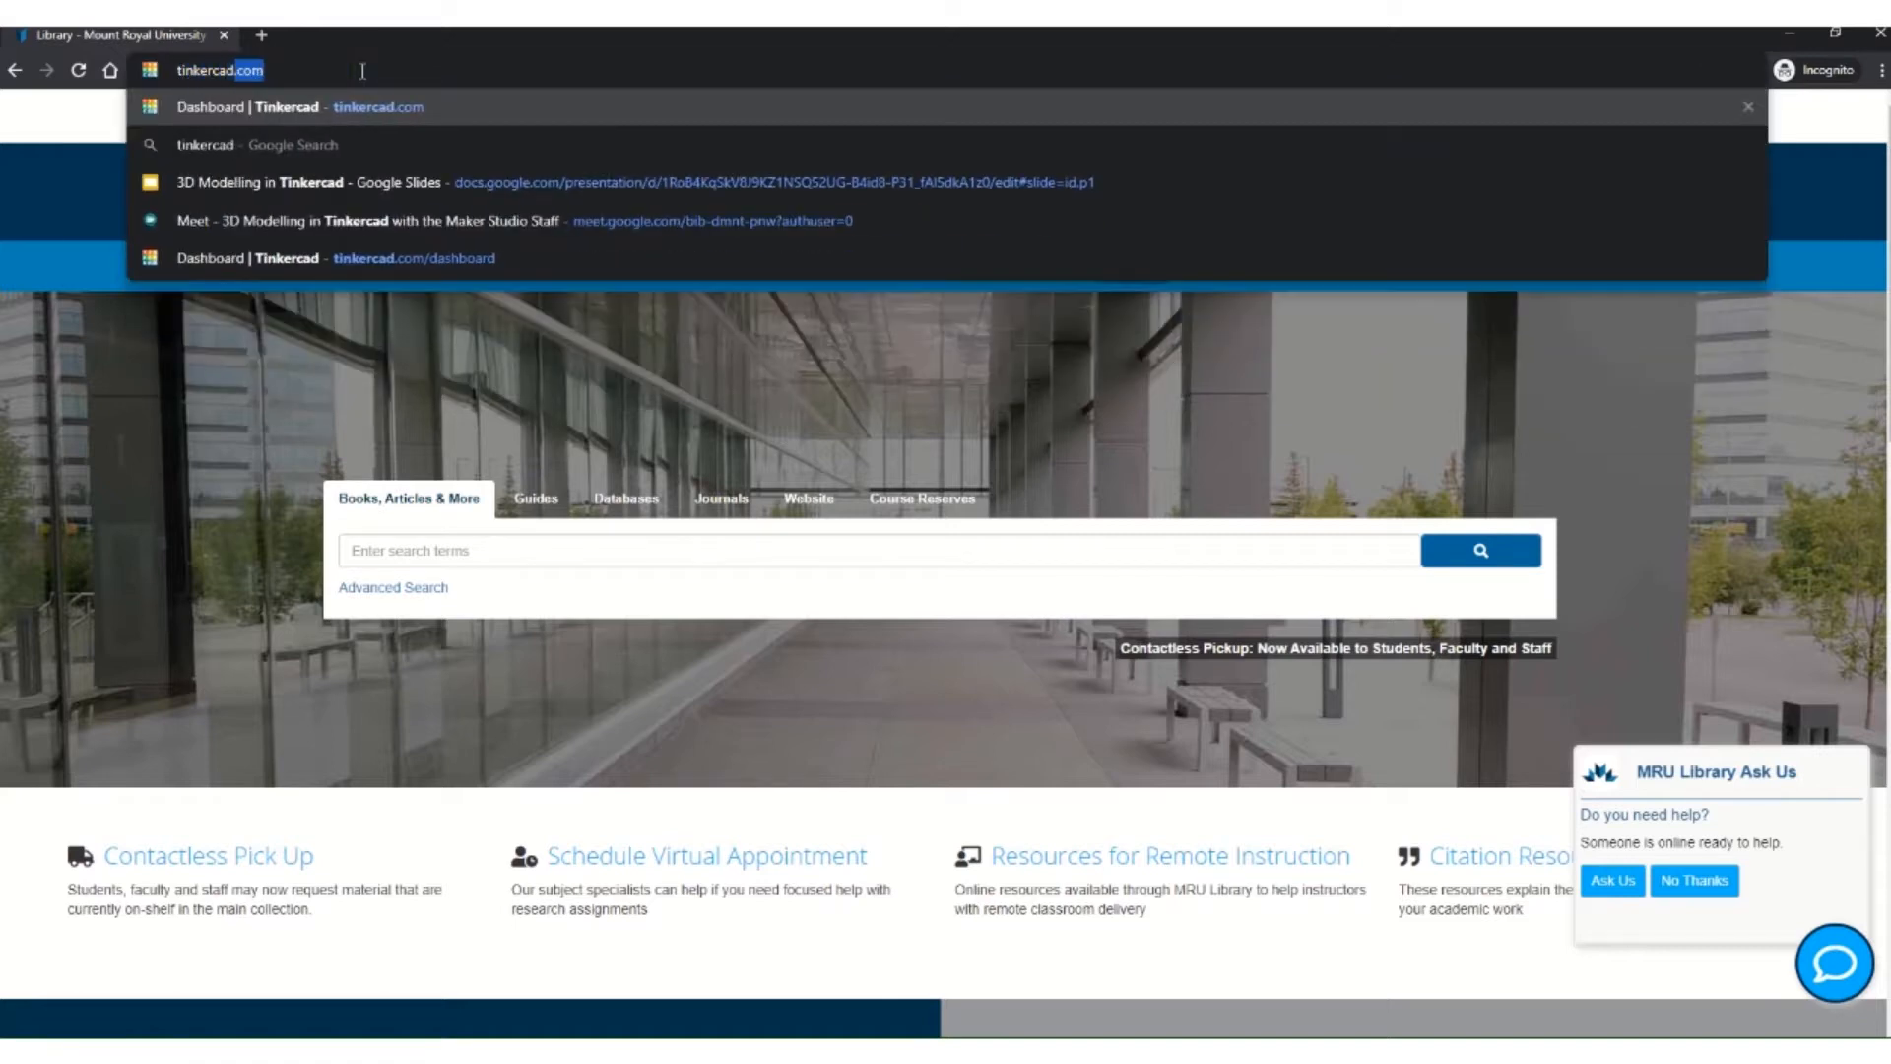
{"action": "type", "text": ".com"}
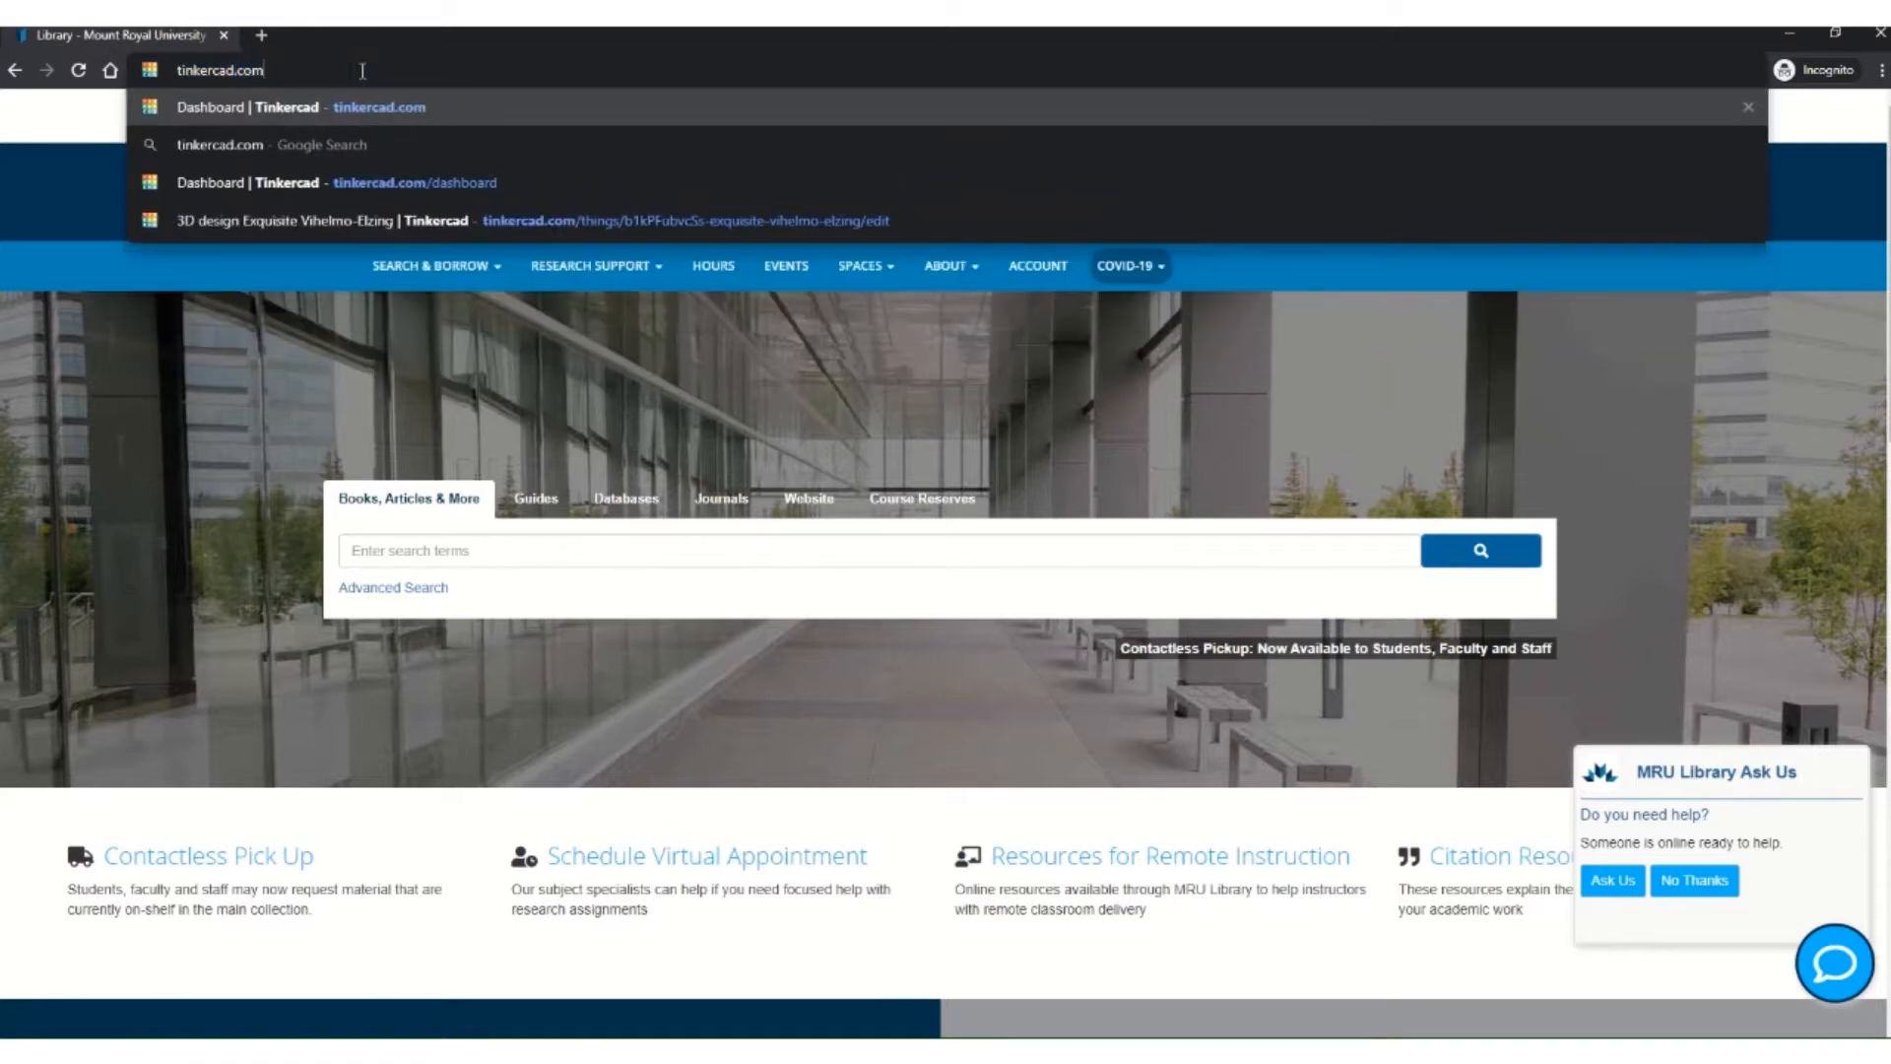
{"action": "key", "text": "Return"}
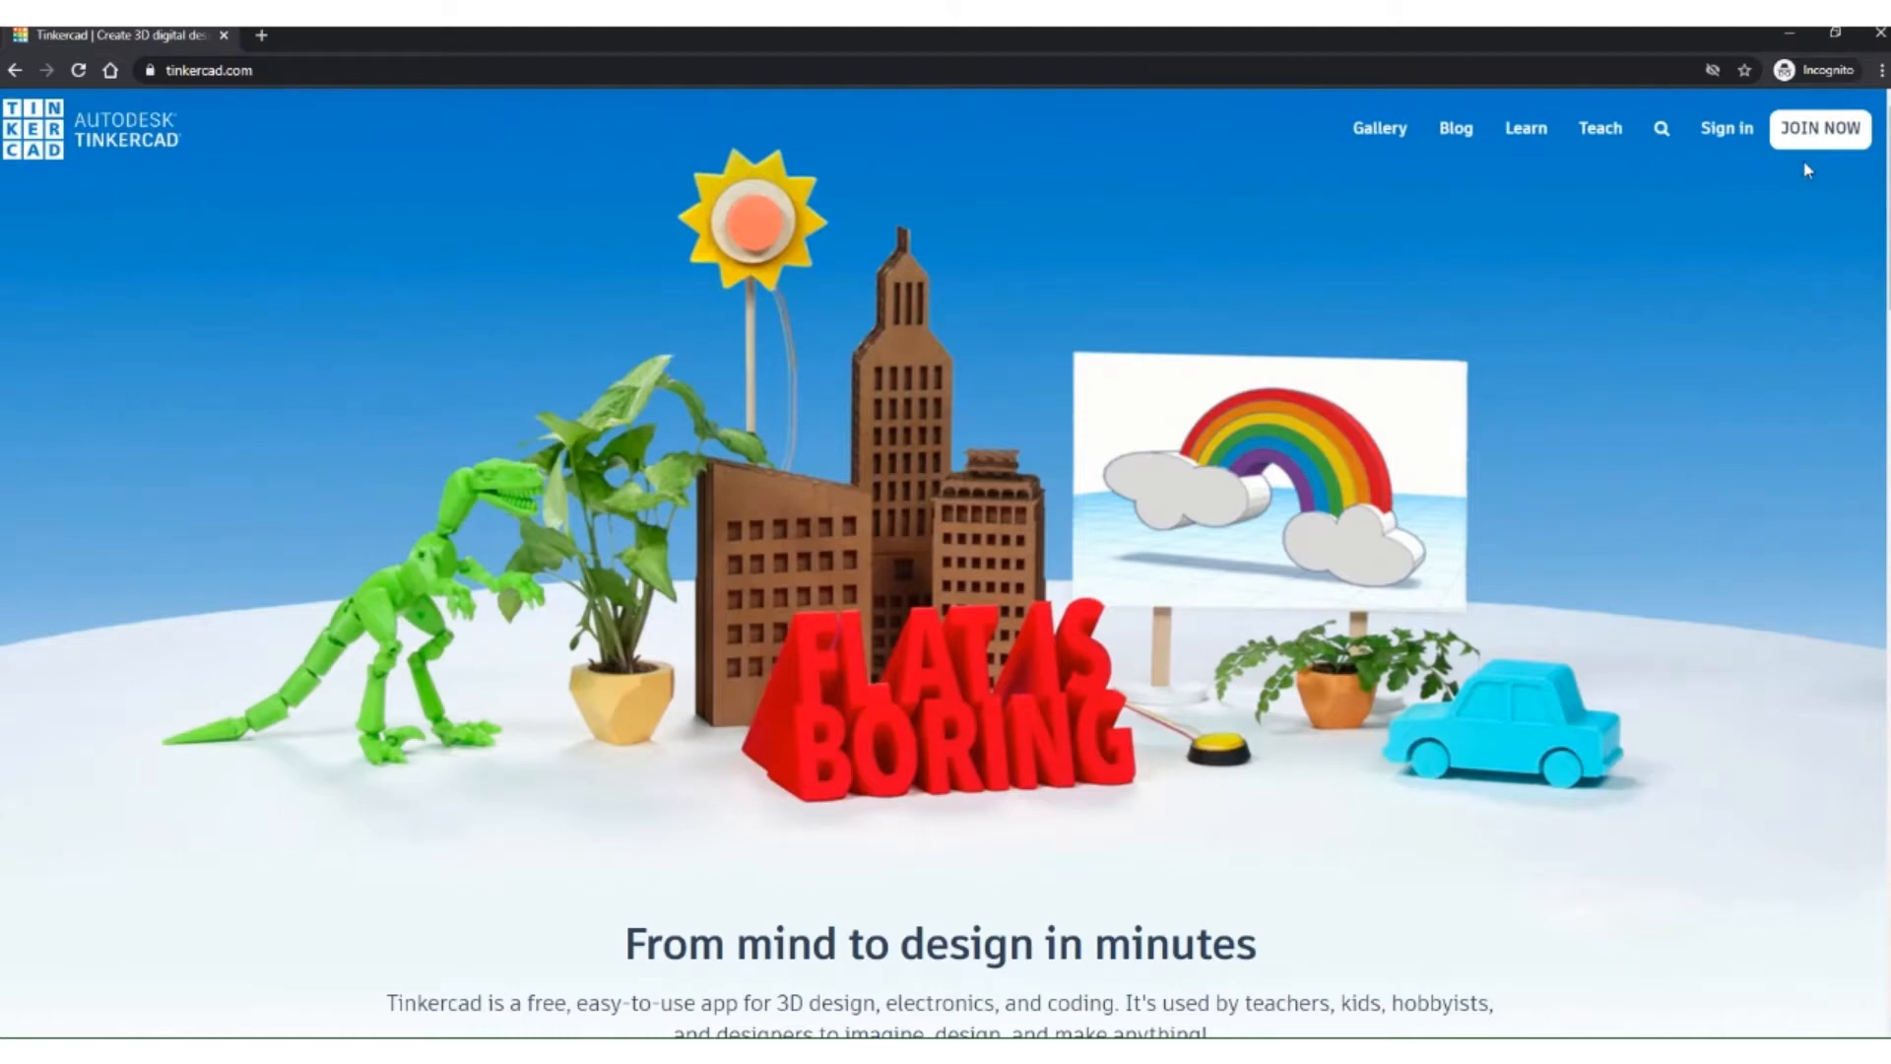
{"action": "left_click", "coordinate": [1830, 138]}
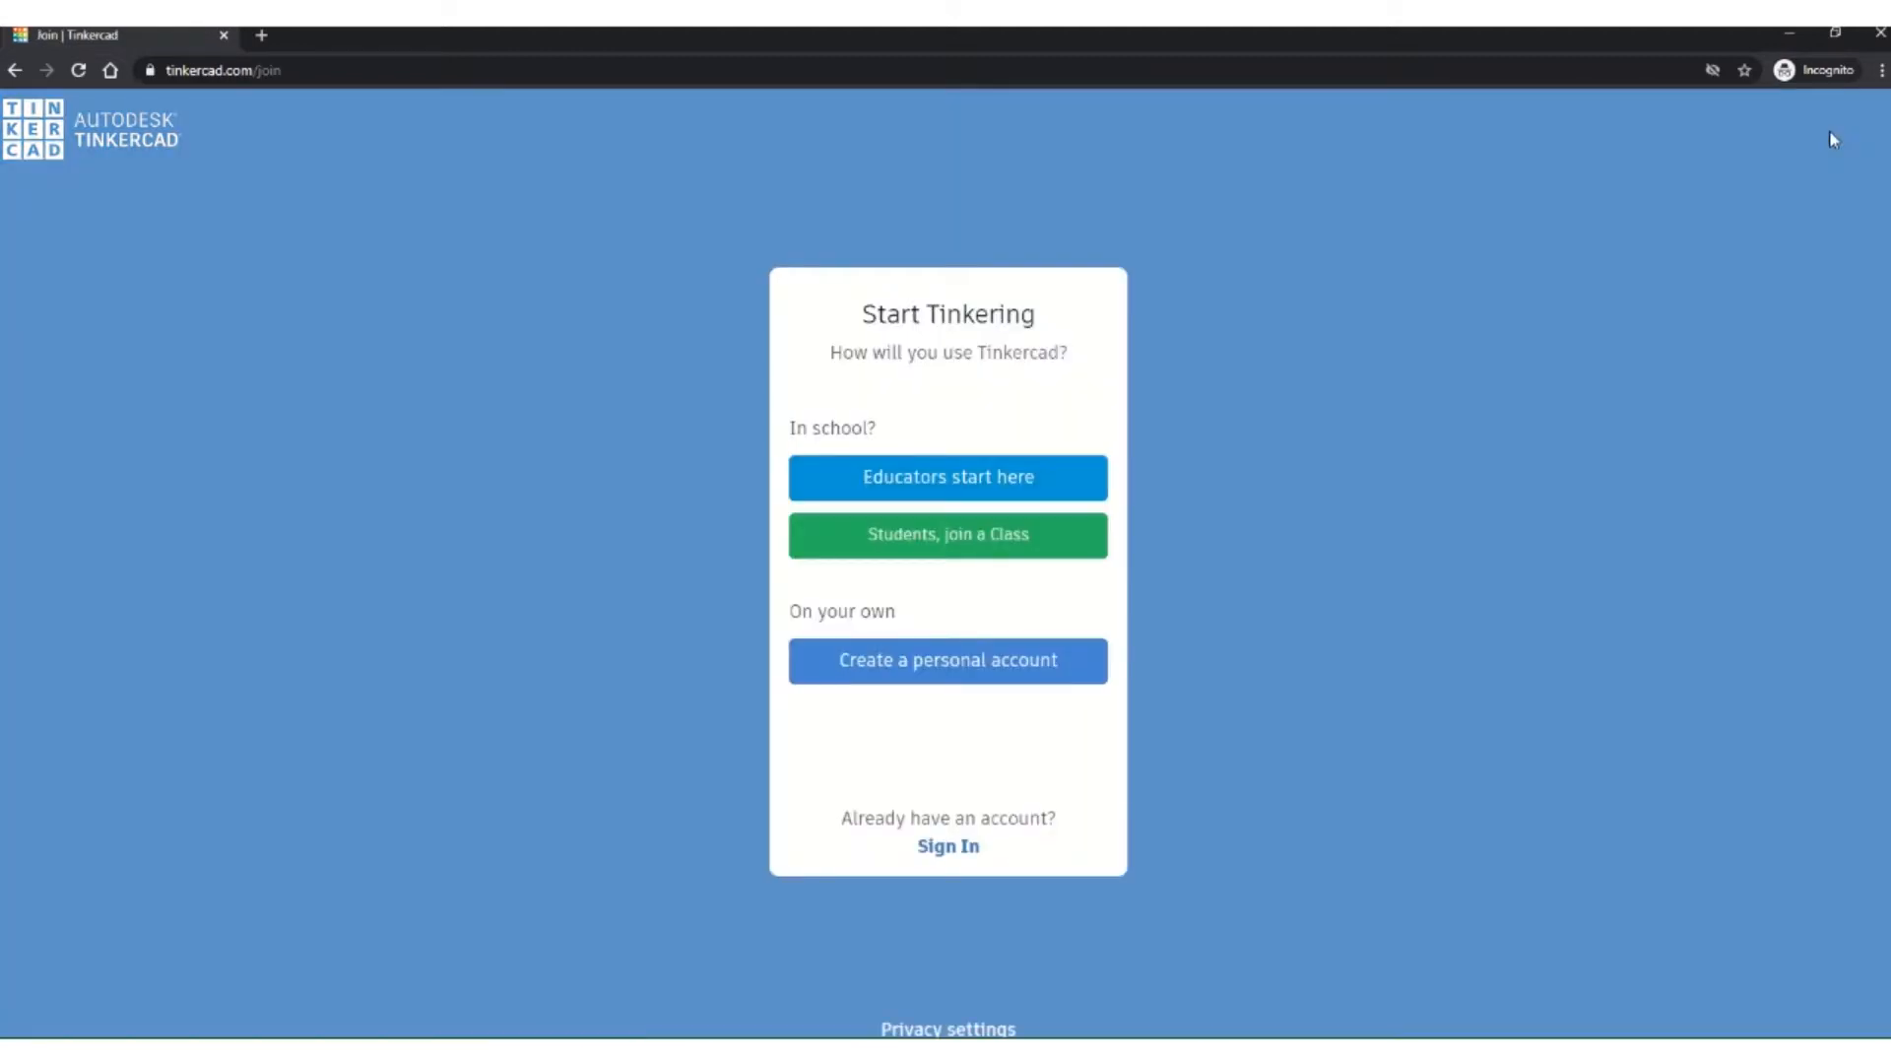
{"action": "left_click", "coordinate": [930, 671]}
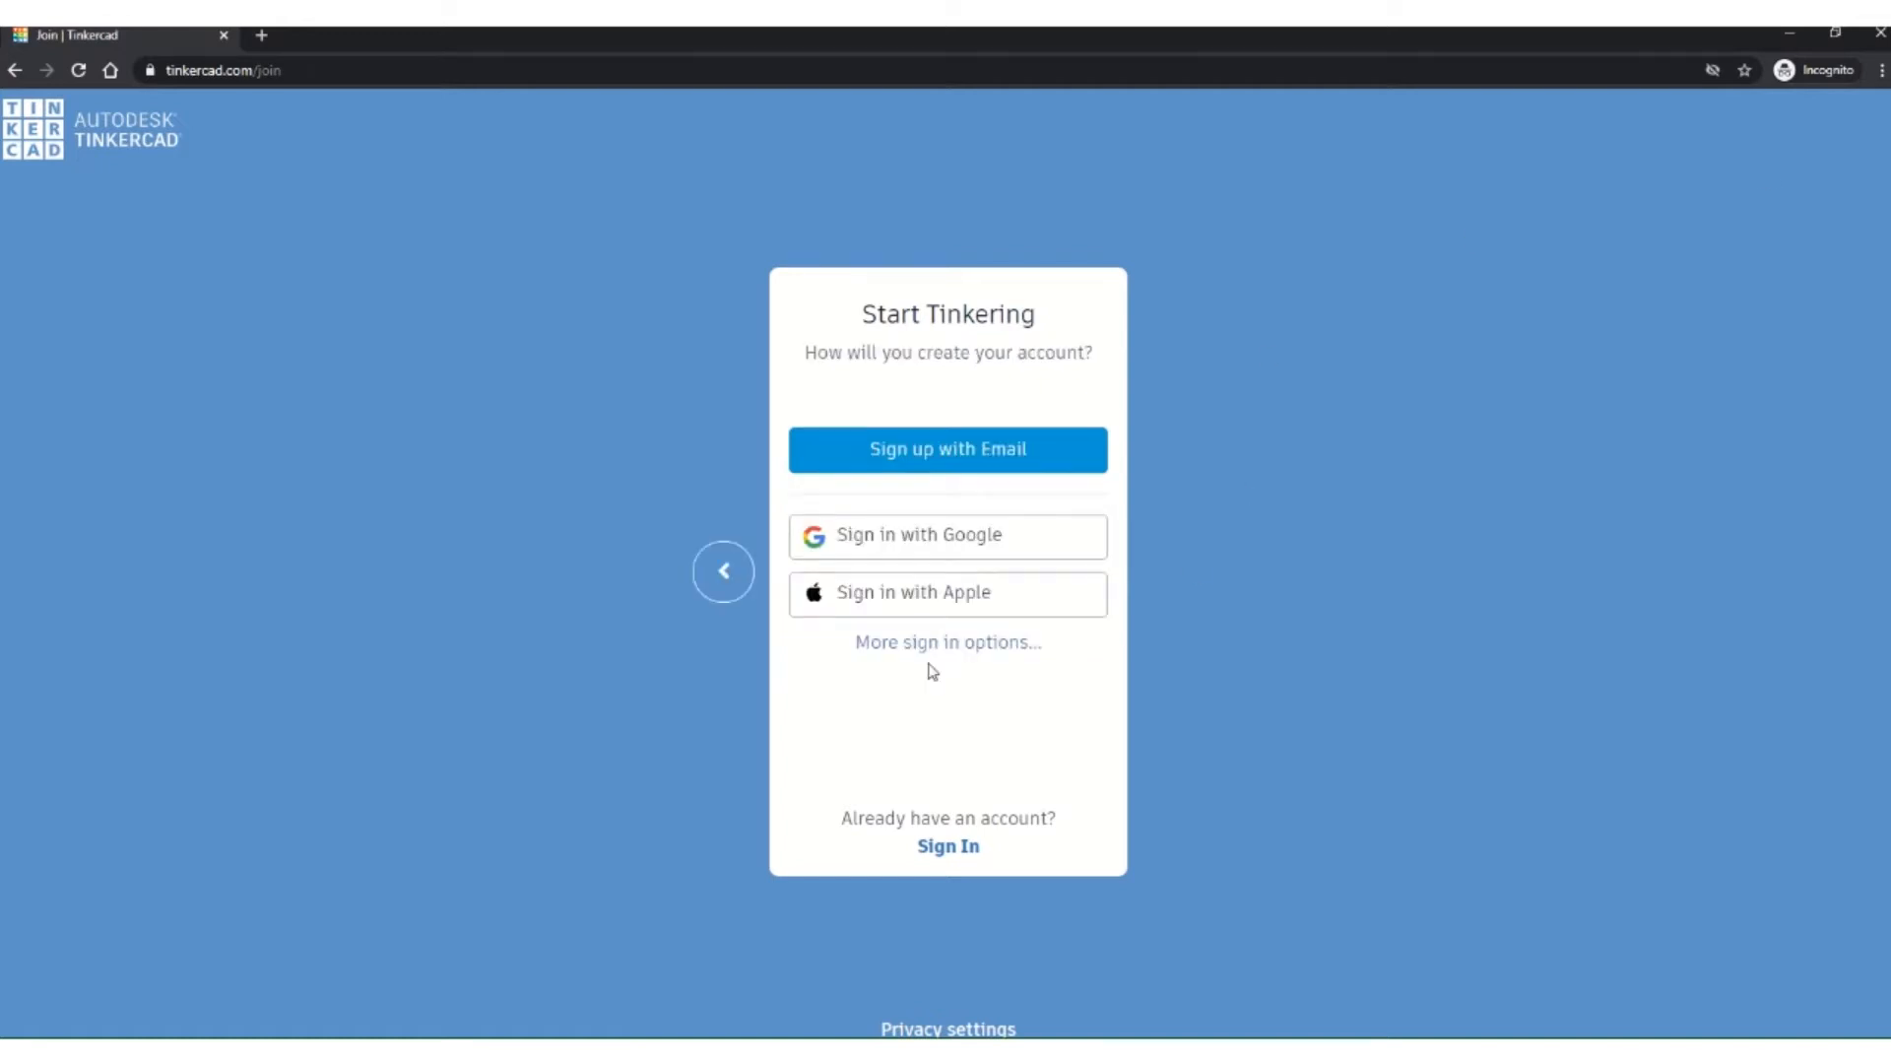
{"action": "left_click", "coordinate": [951, 450]}
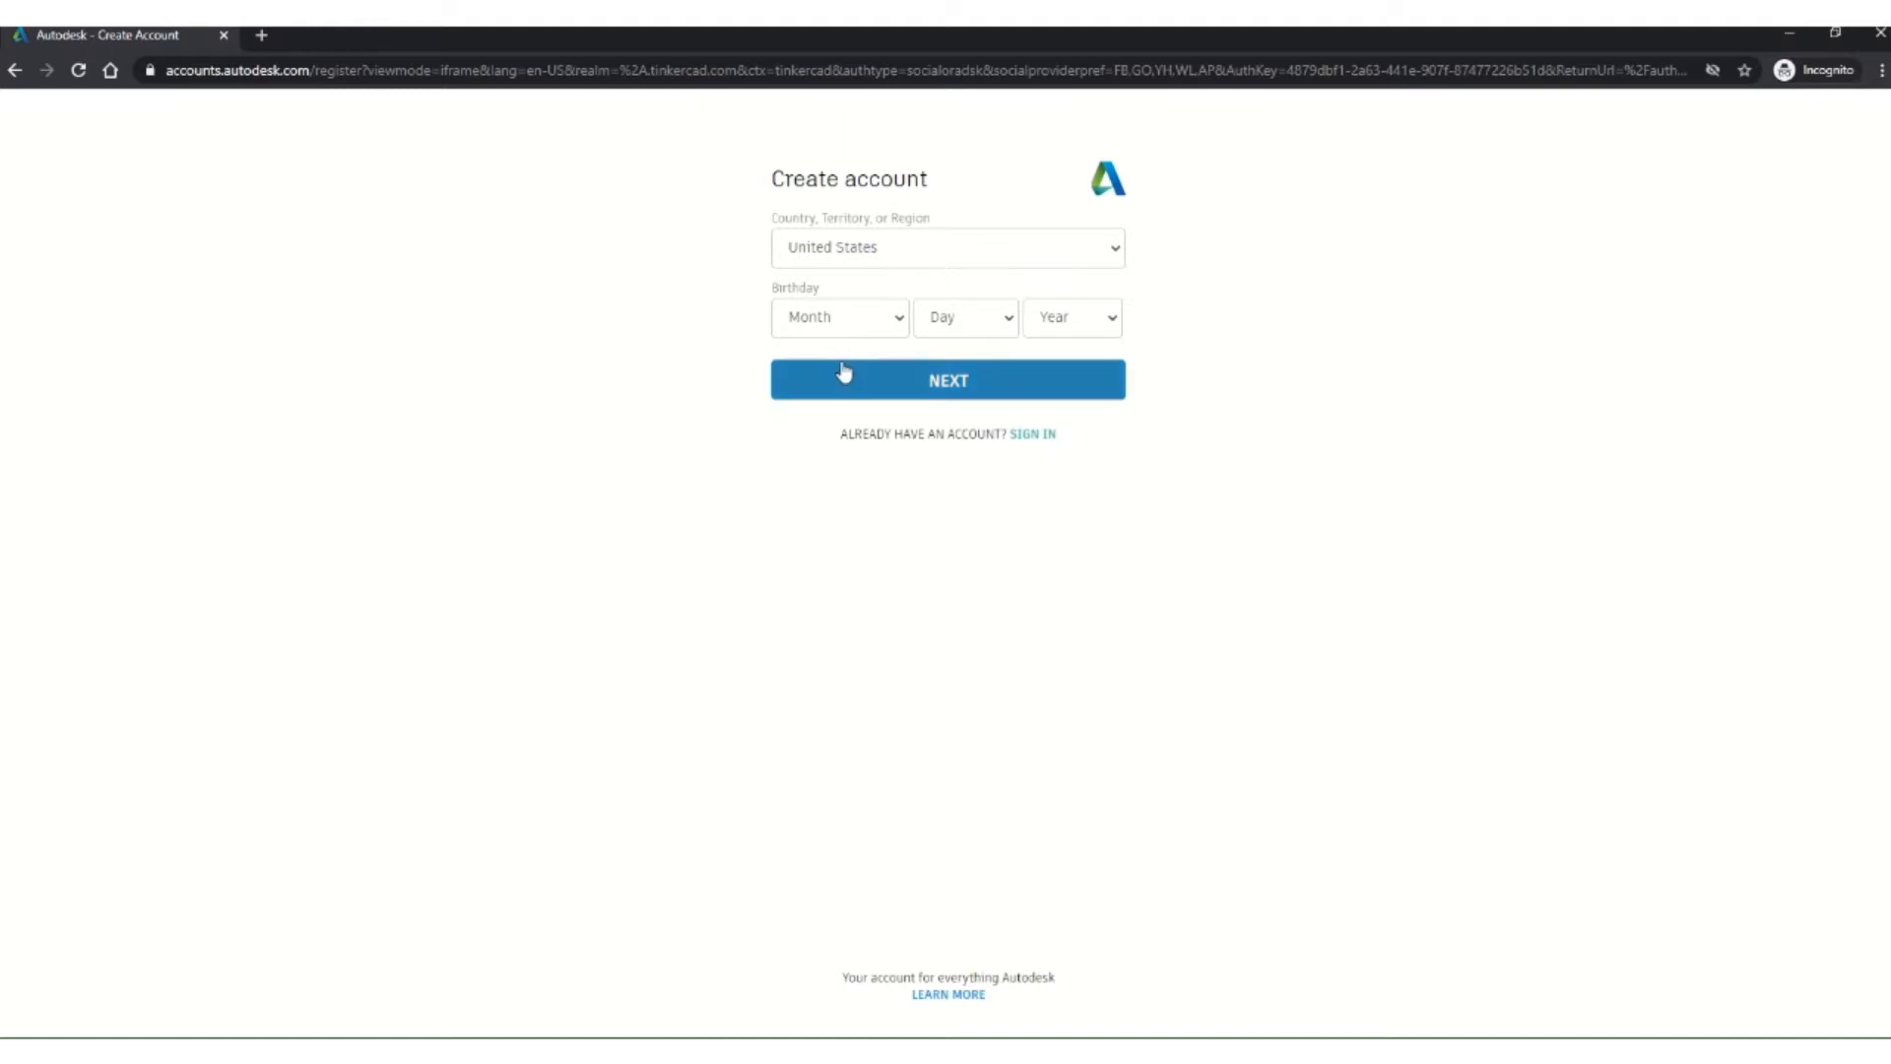
{"action": "left_click", "coordinate": [13, 73]}
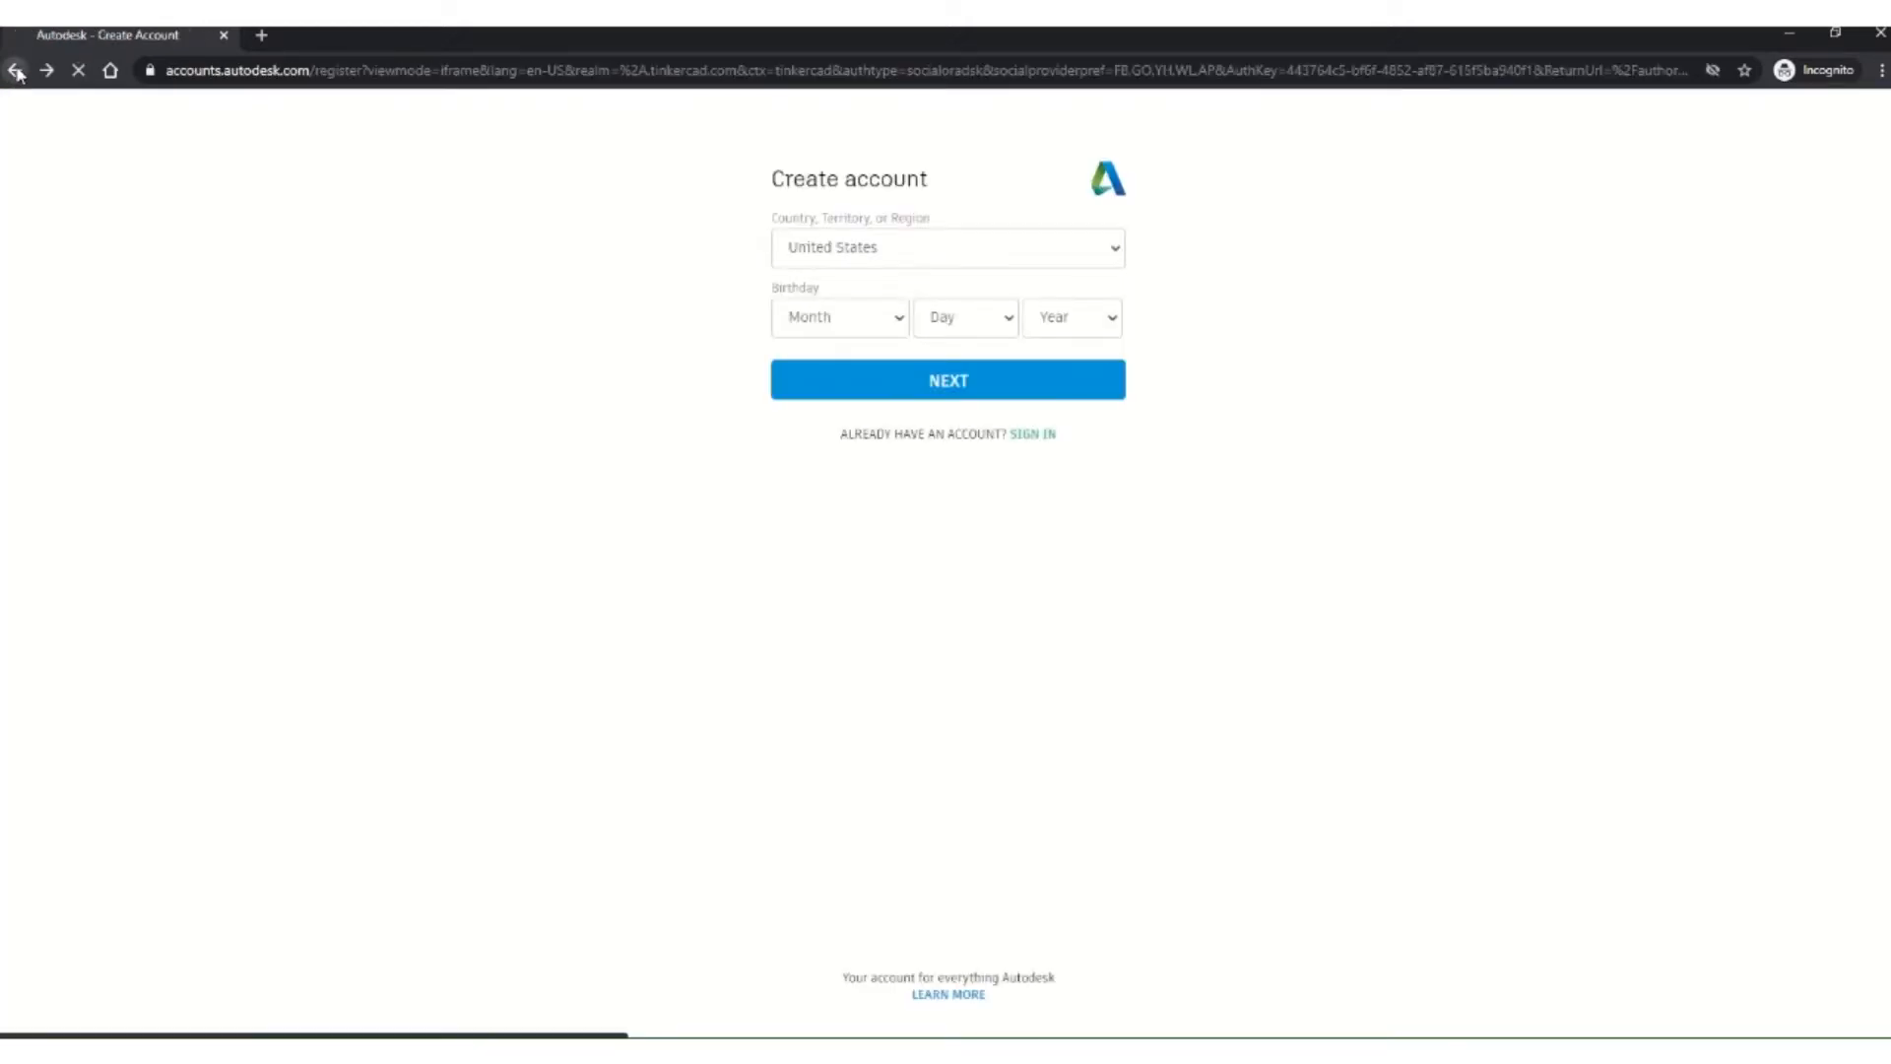
{"action": "left_click", "coordinate": [17, 73]}
{"action": "left_click", "coordinate": [17, 72]}
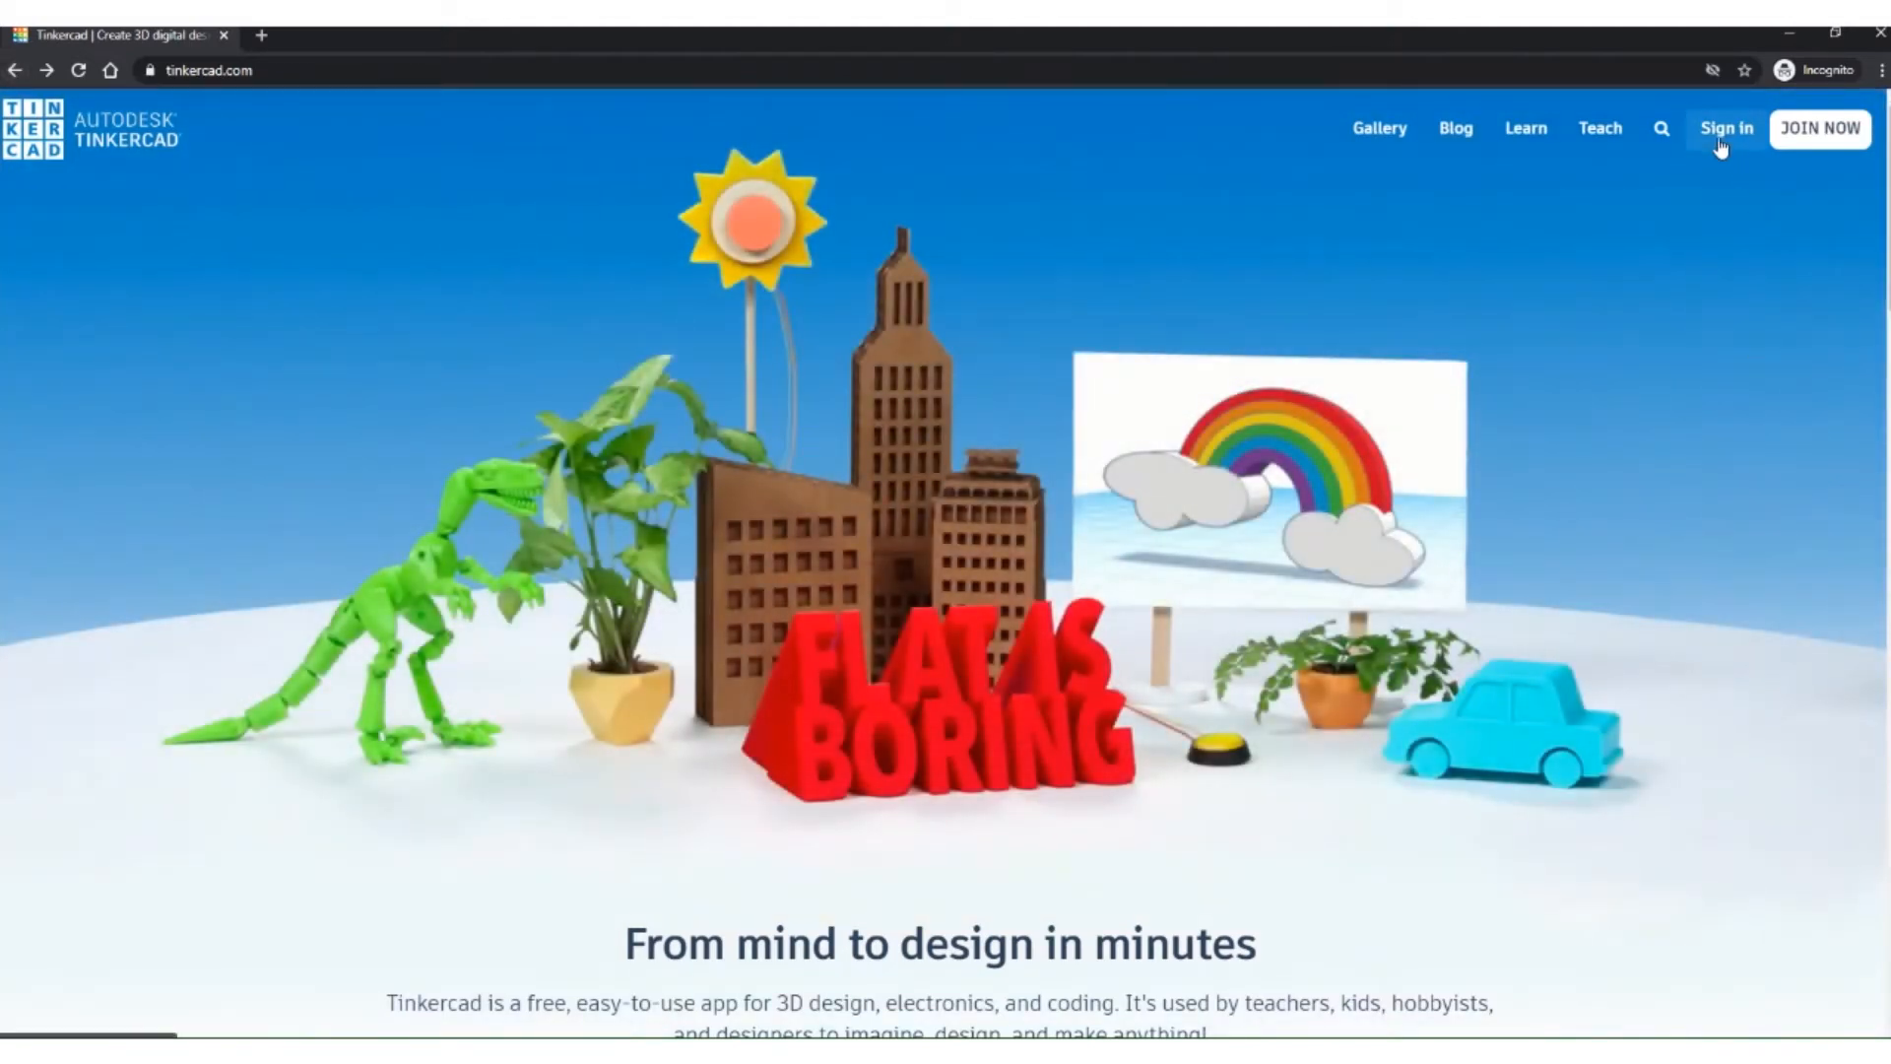
Step: Sign in to Tinkercad via Email or Username, entering the account e-mail and password
{"action": "left_click", "coordinate": [1726, 129]}
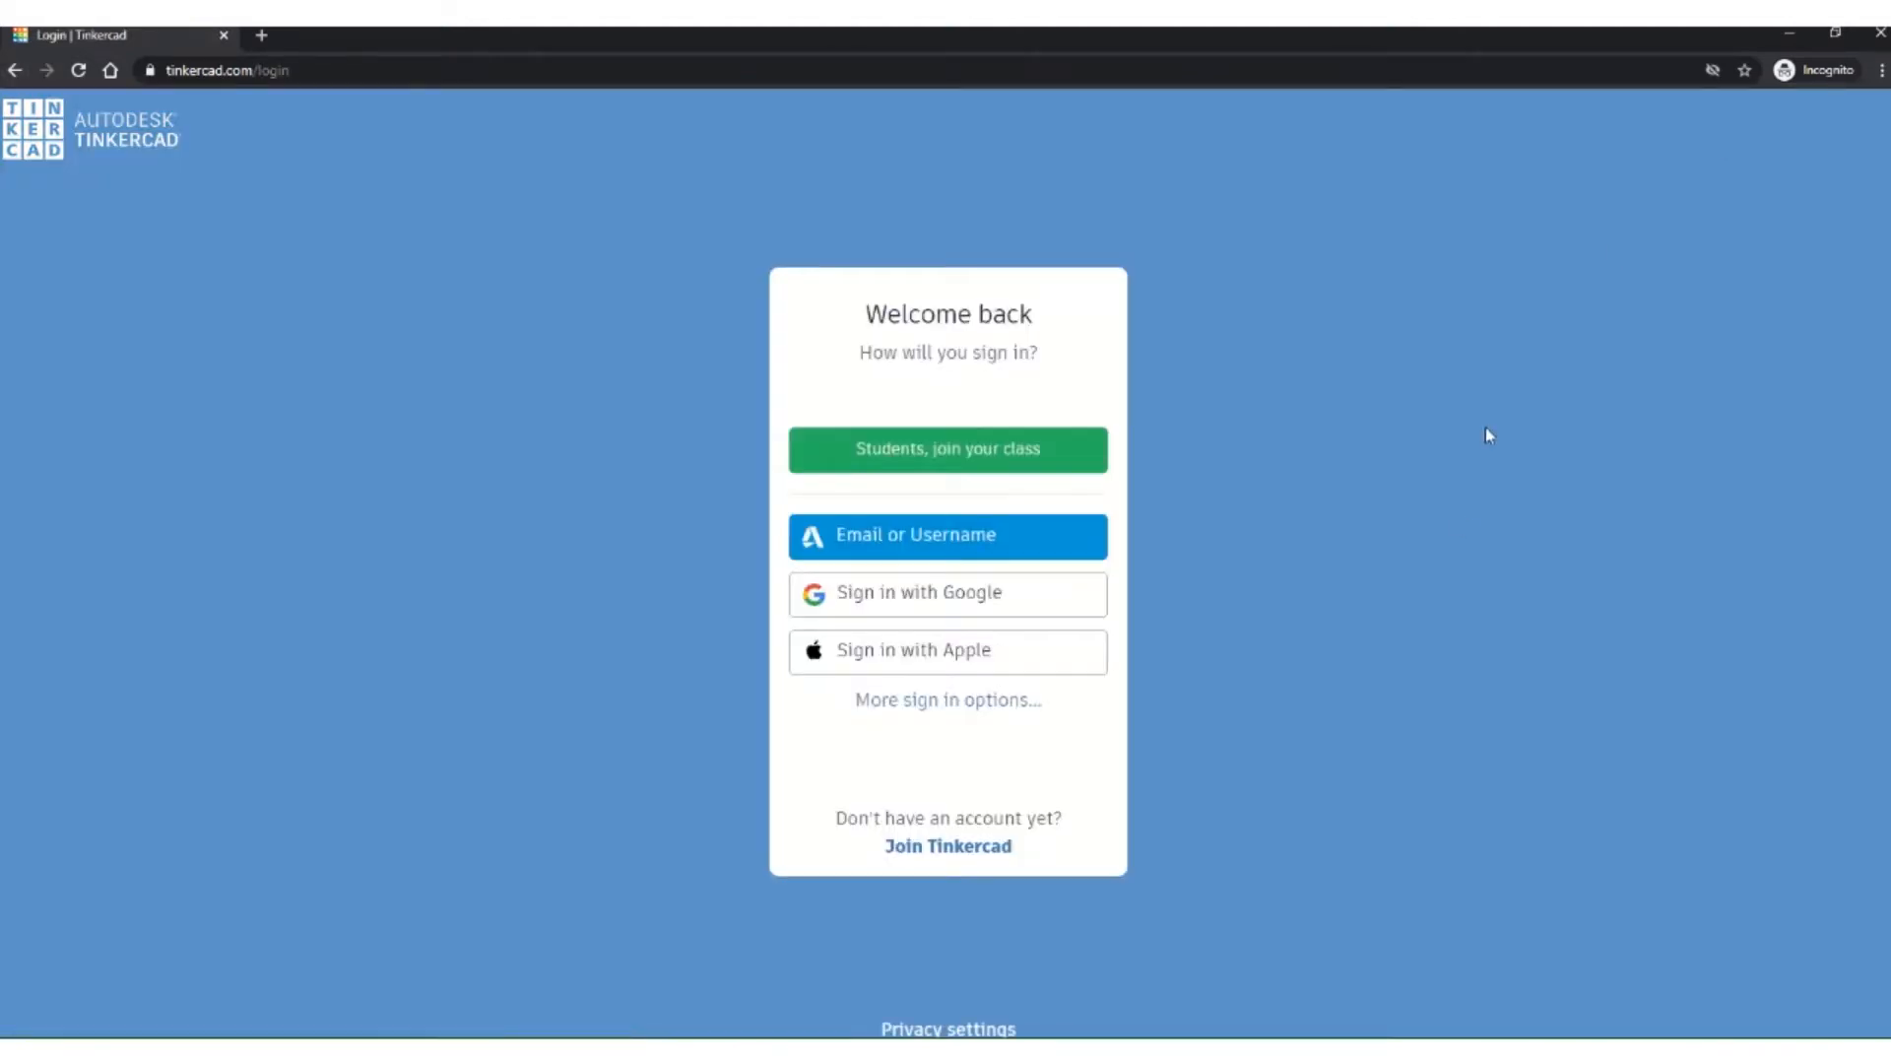
{"action": "left_click", "coordinate": [914, 543]}
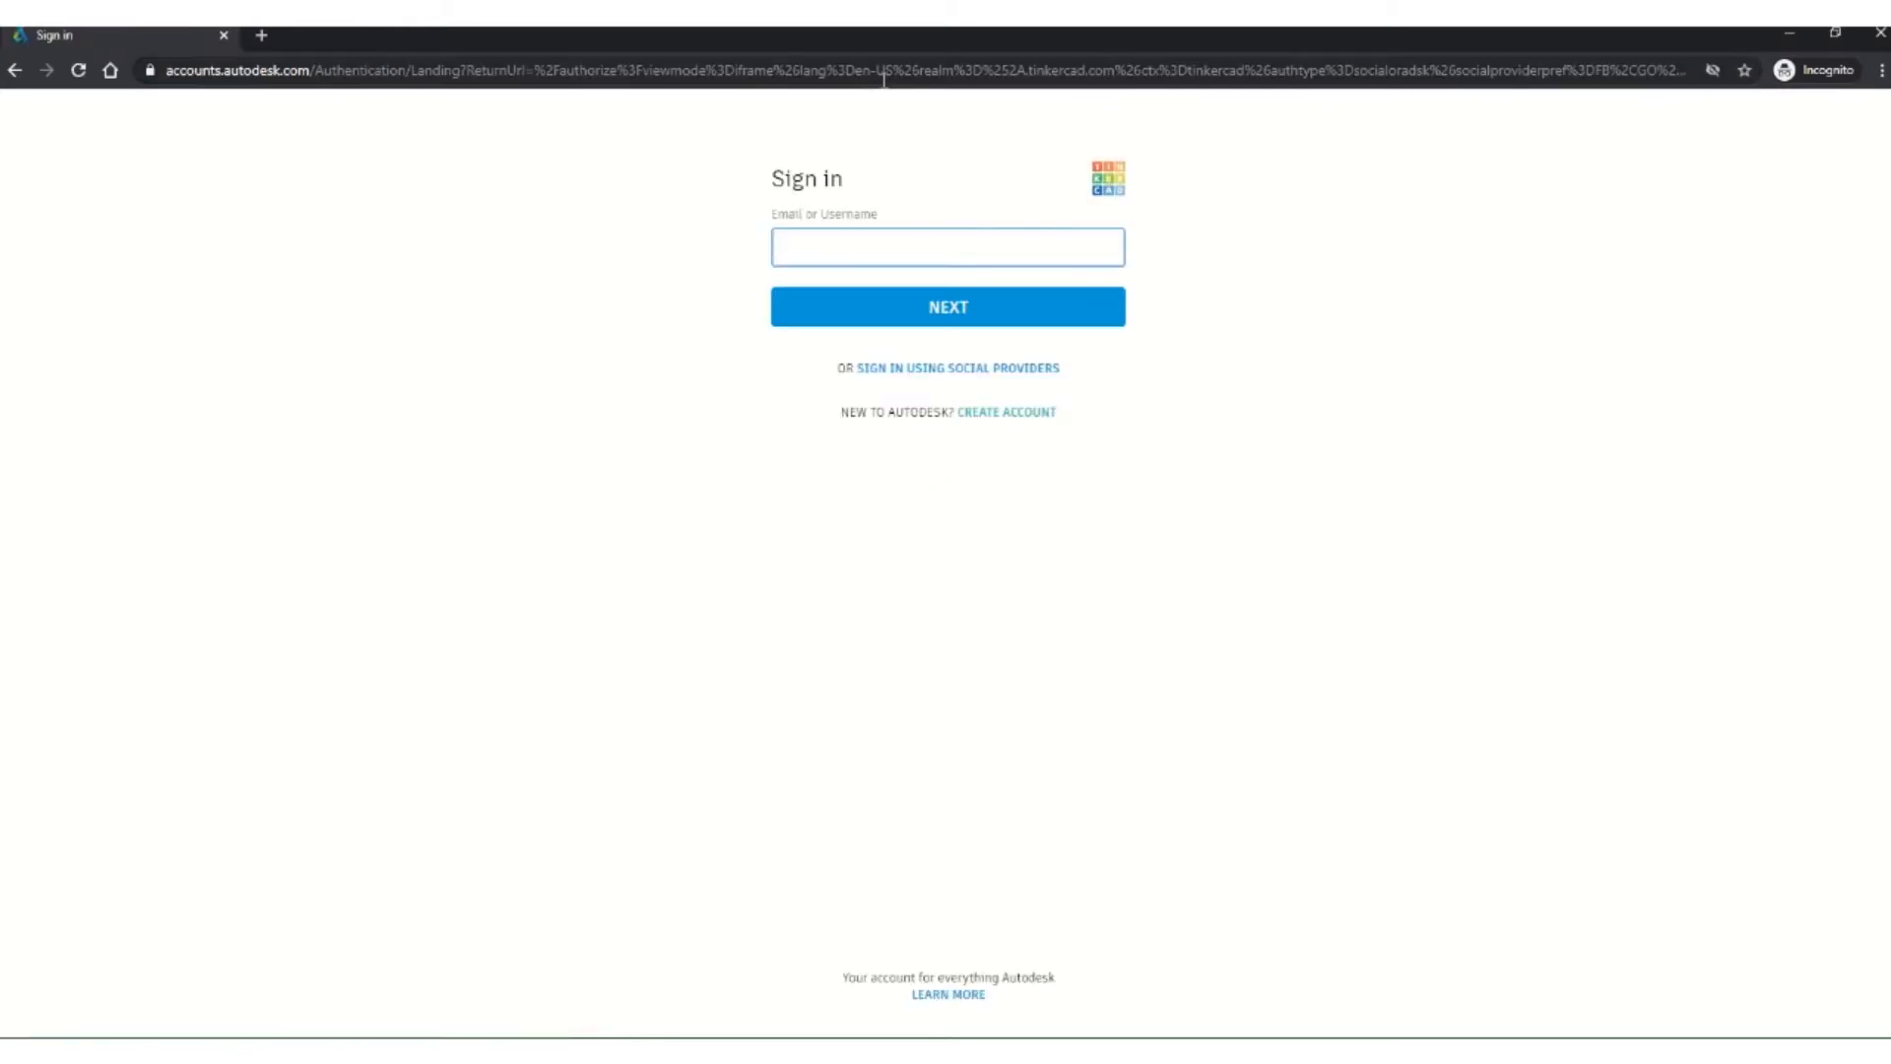
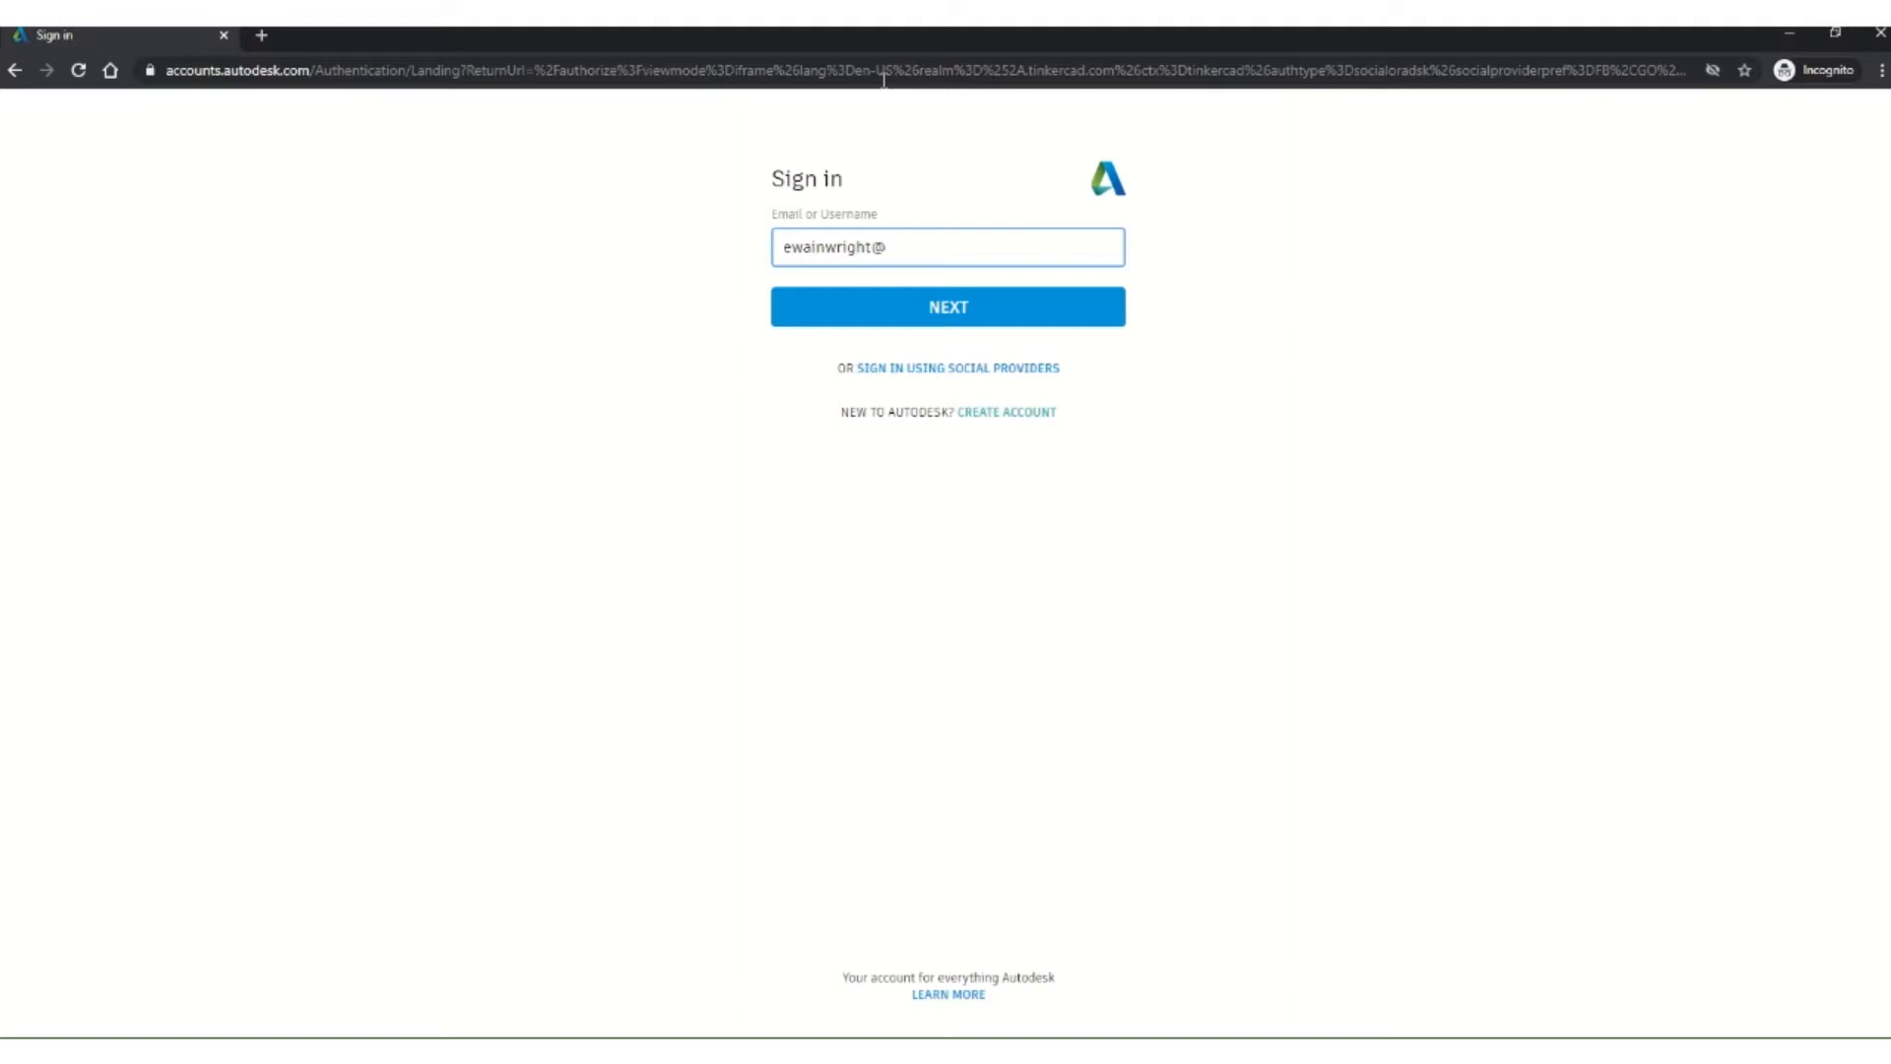
{"action": "left_click", "coordinate": [977, 305]}
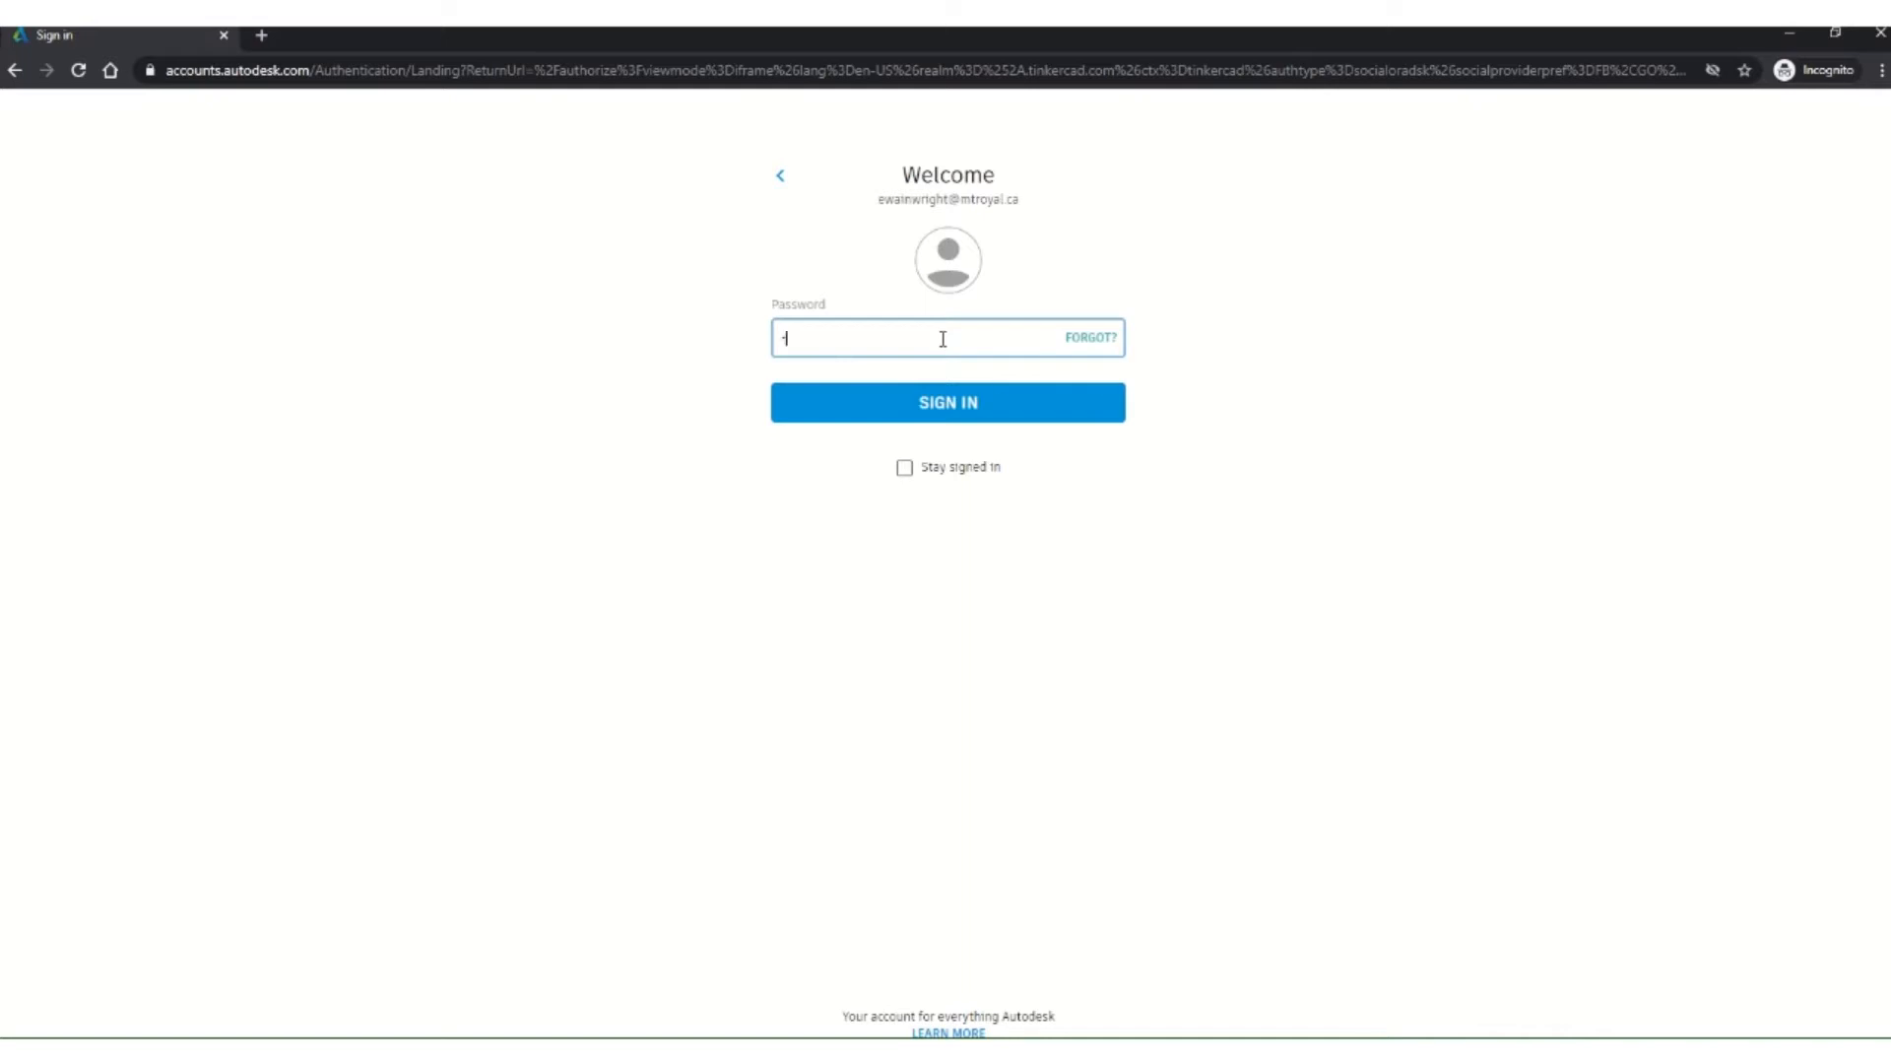
{"action": "type", "text": "*******"}
{"action": "left_click", "coordinate": [965, 405]}
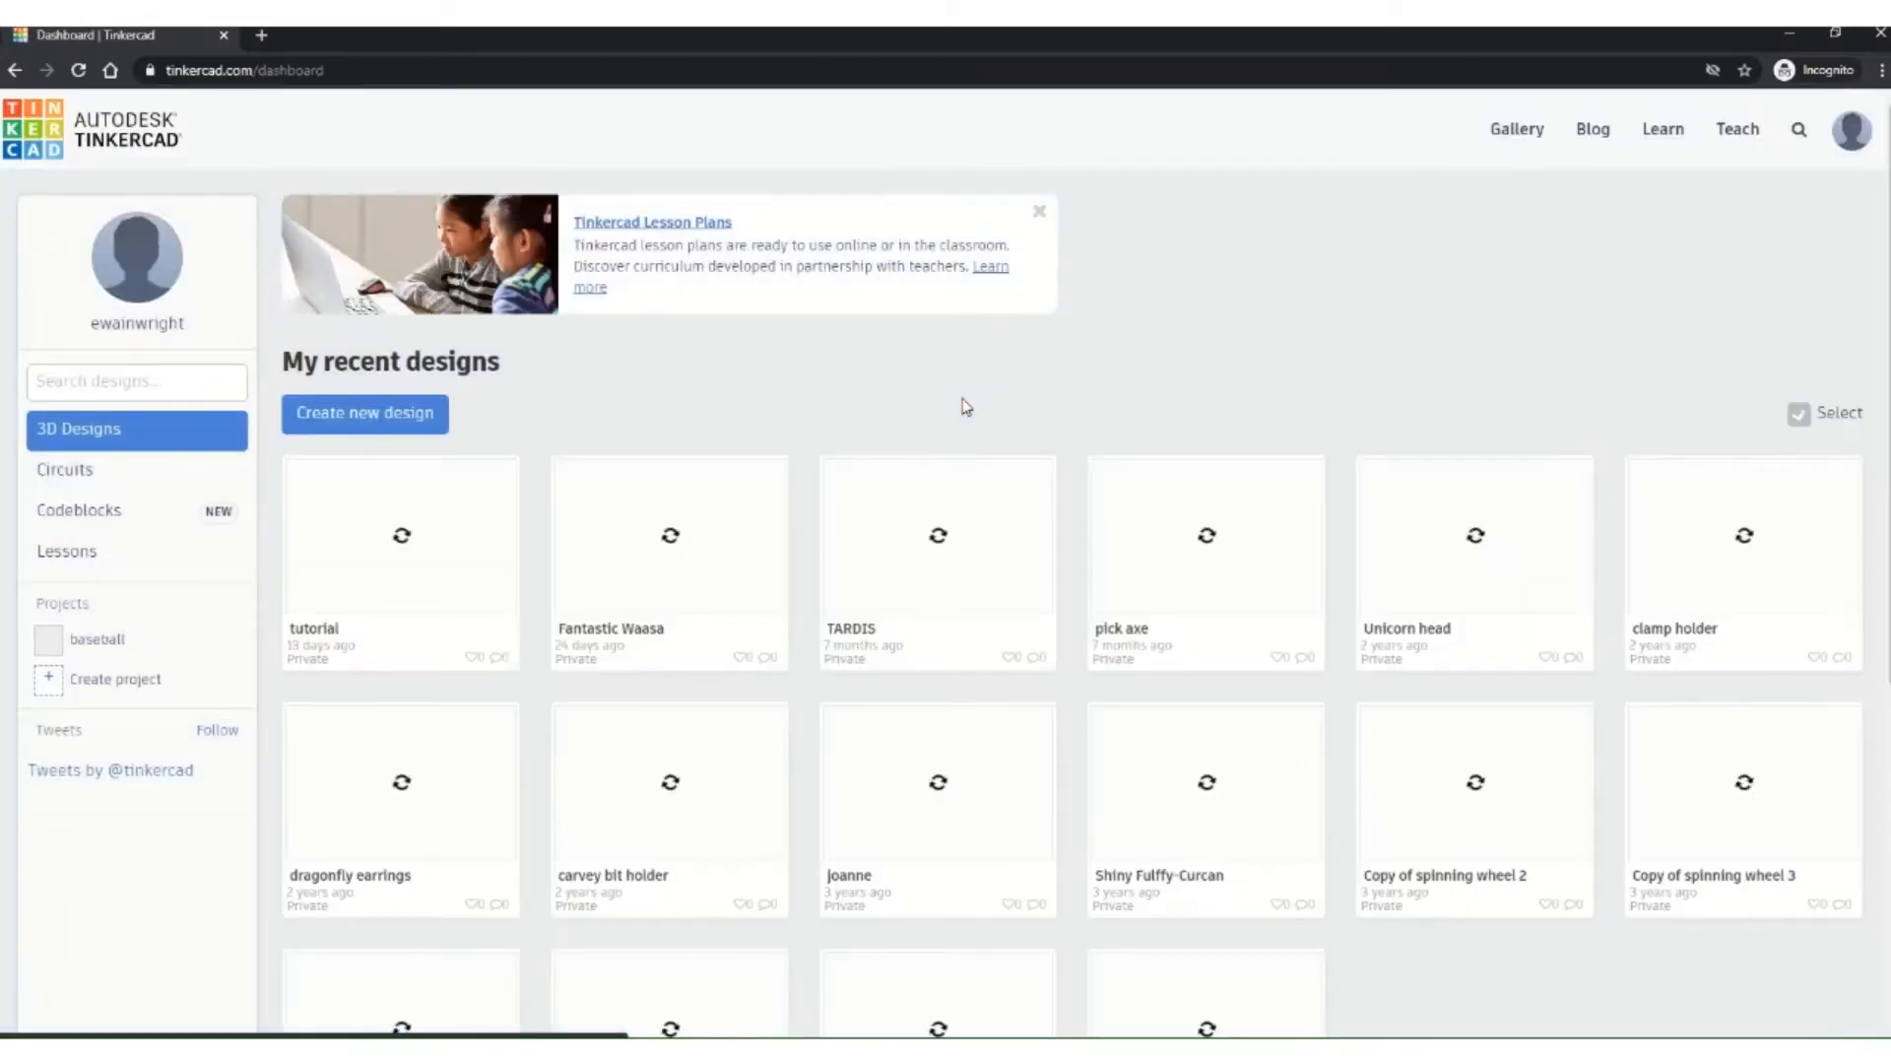
Step: Dismiss the stray context menu and create a new design, 'Magnificent Kasi-Crift', from the dashboard
{"action": "right_click", "coordinate": [965, 407]}
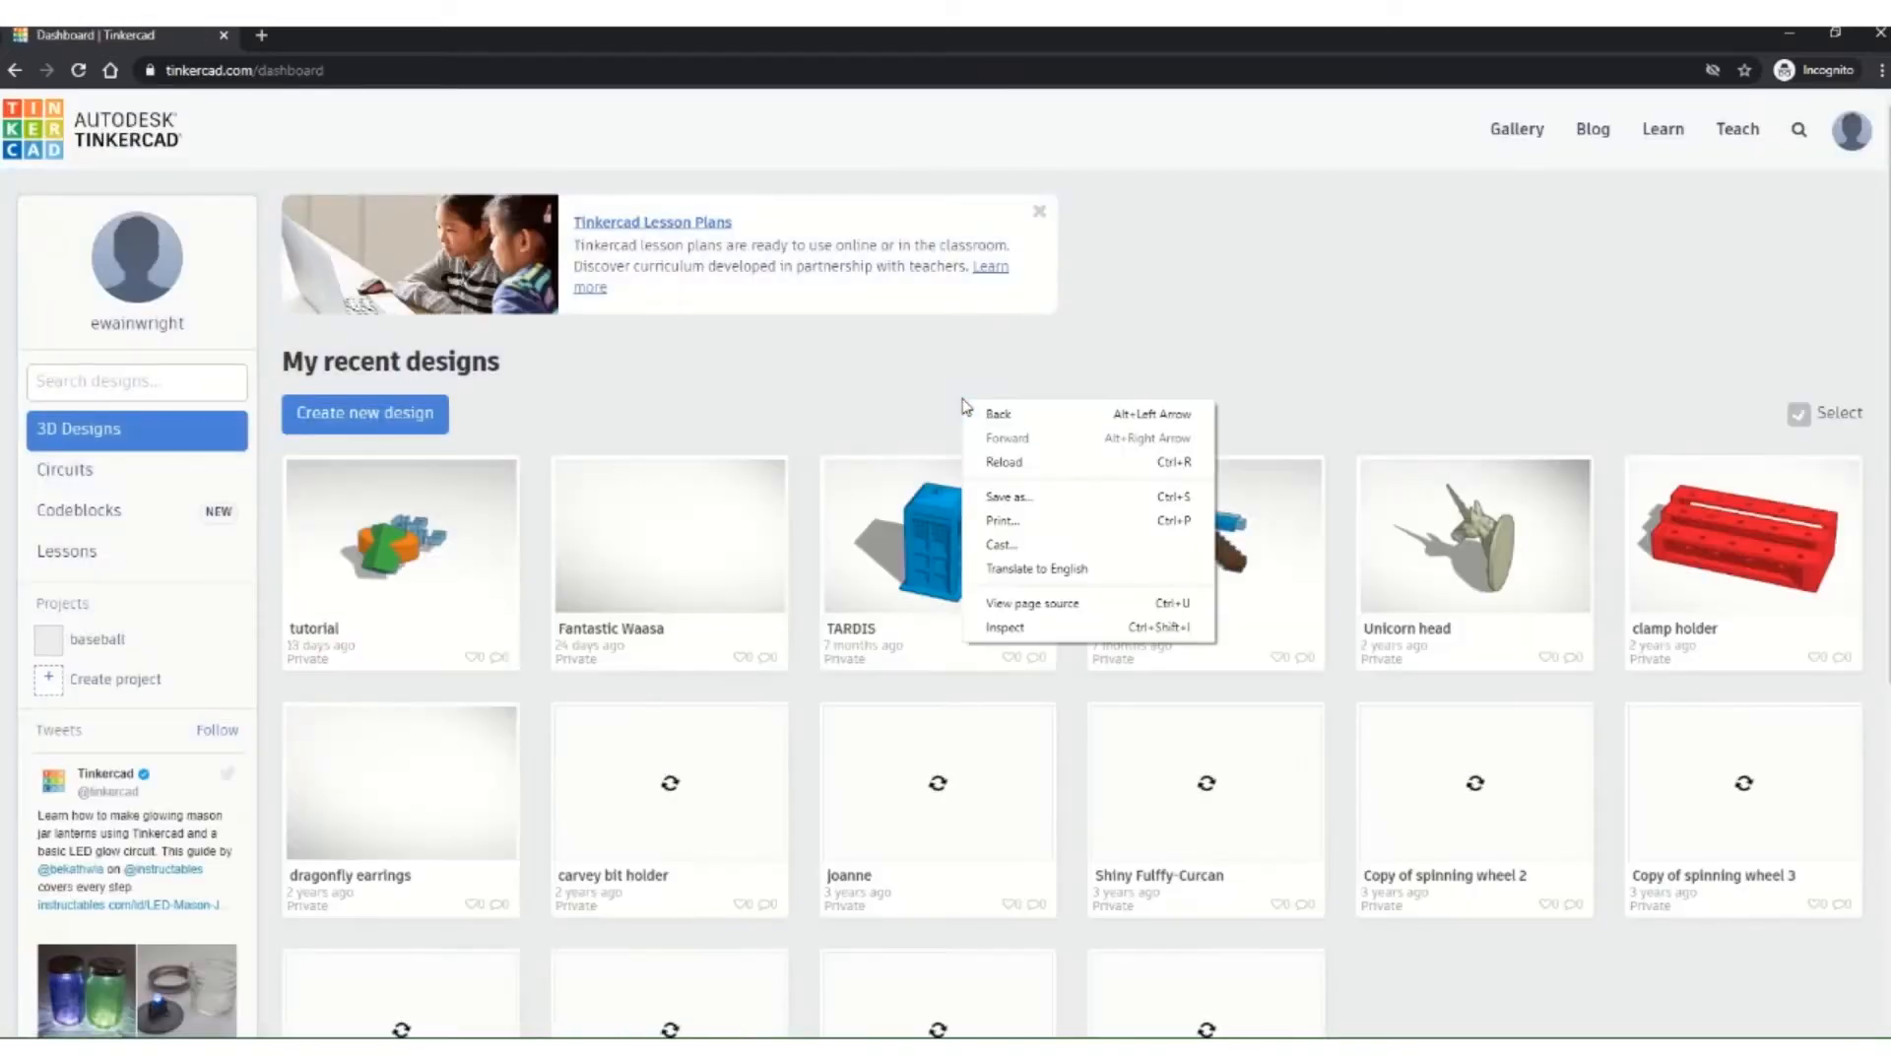
{"action": "left_click", "coordinate": [924, 401]}
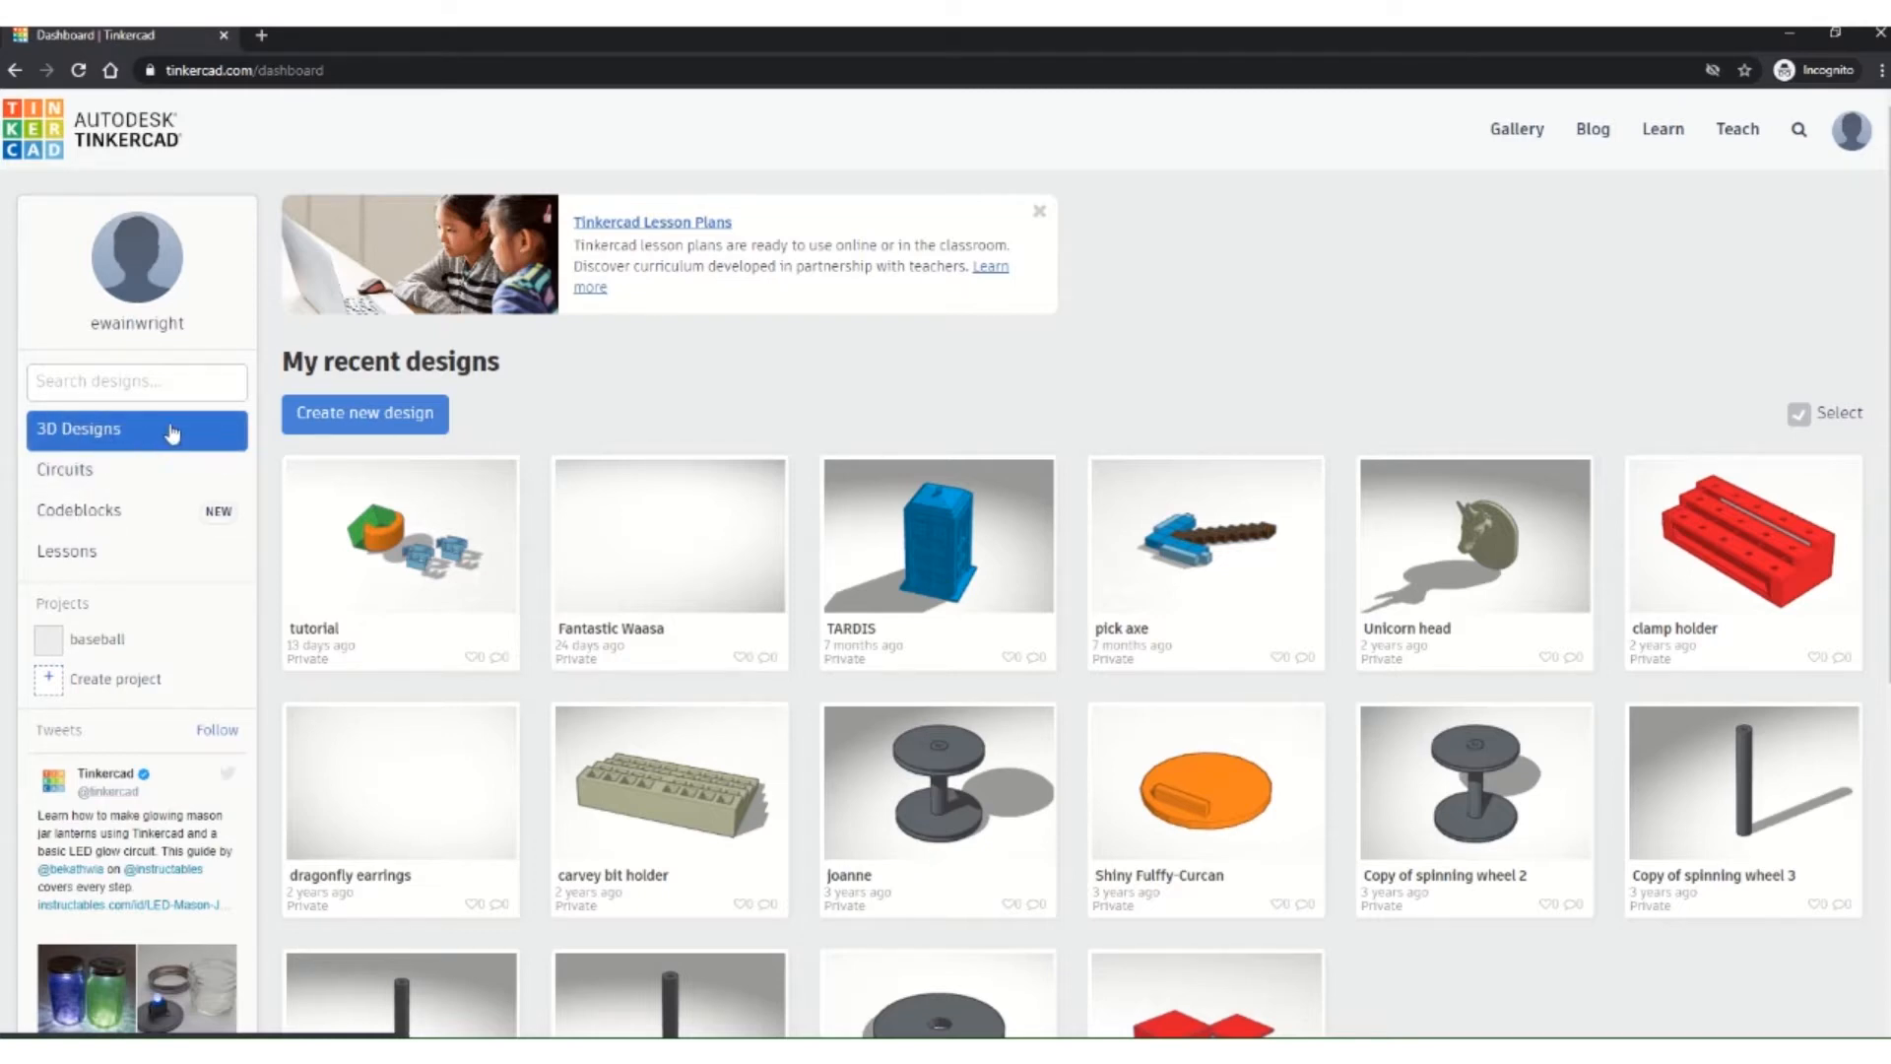
{"action": "left_click", "coordinate": [391, 414]}
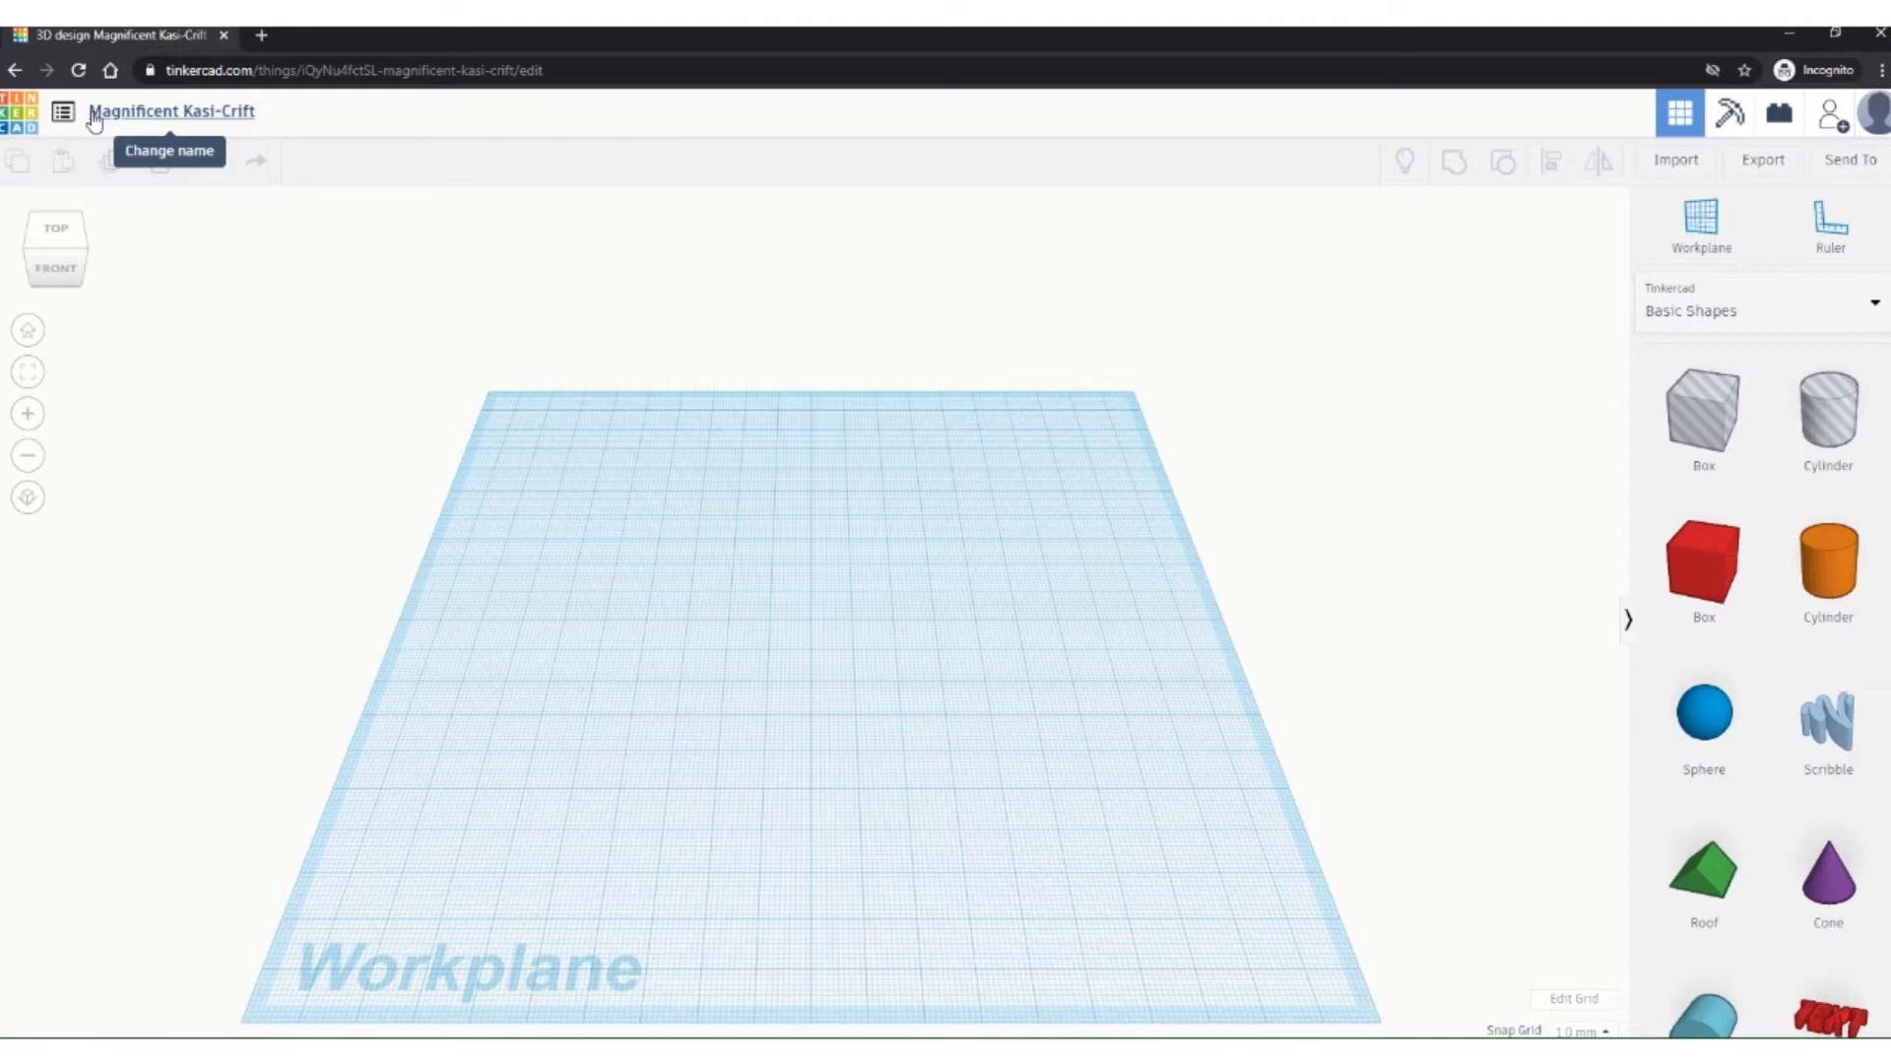
Step: Rename the design to 'tutorial', re-entering it once to fix a typo
{"action": "left_click", "coordinate": [118, 111]}
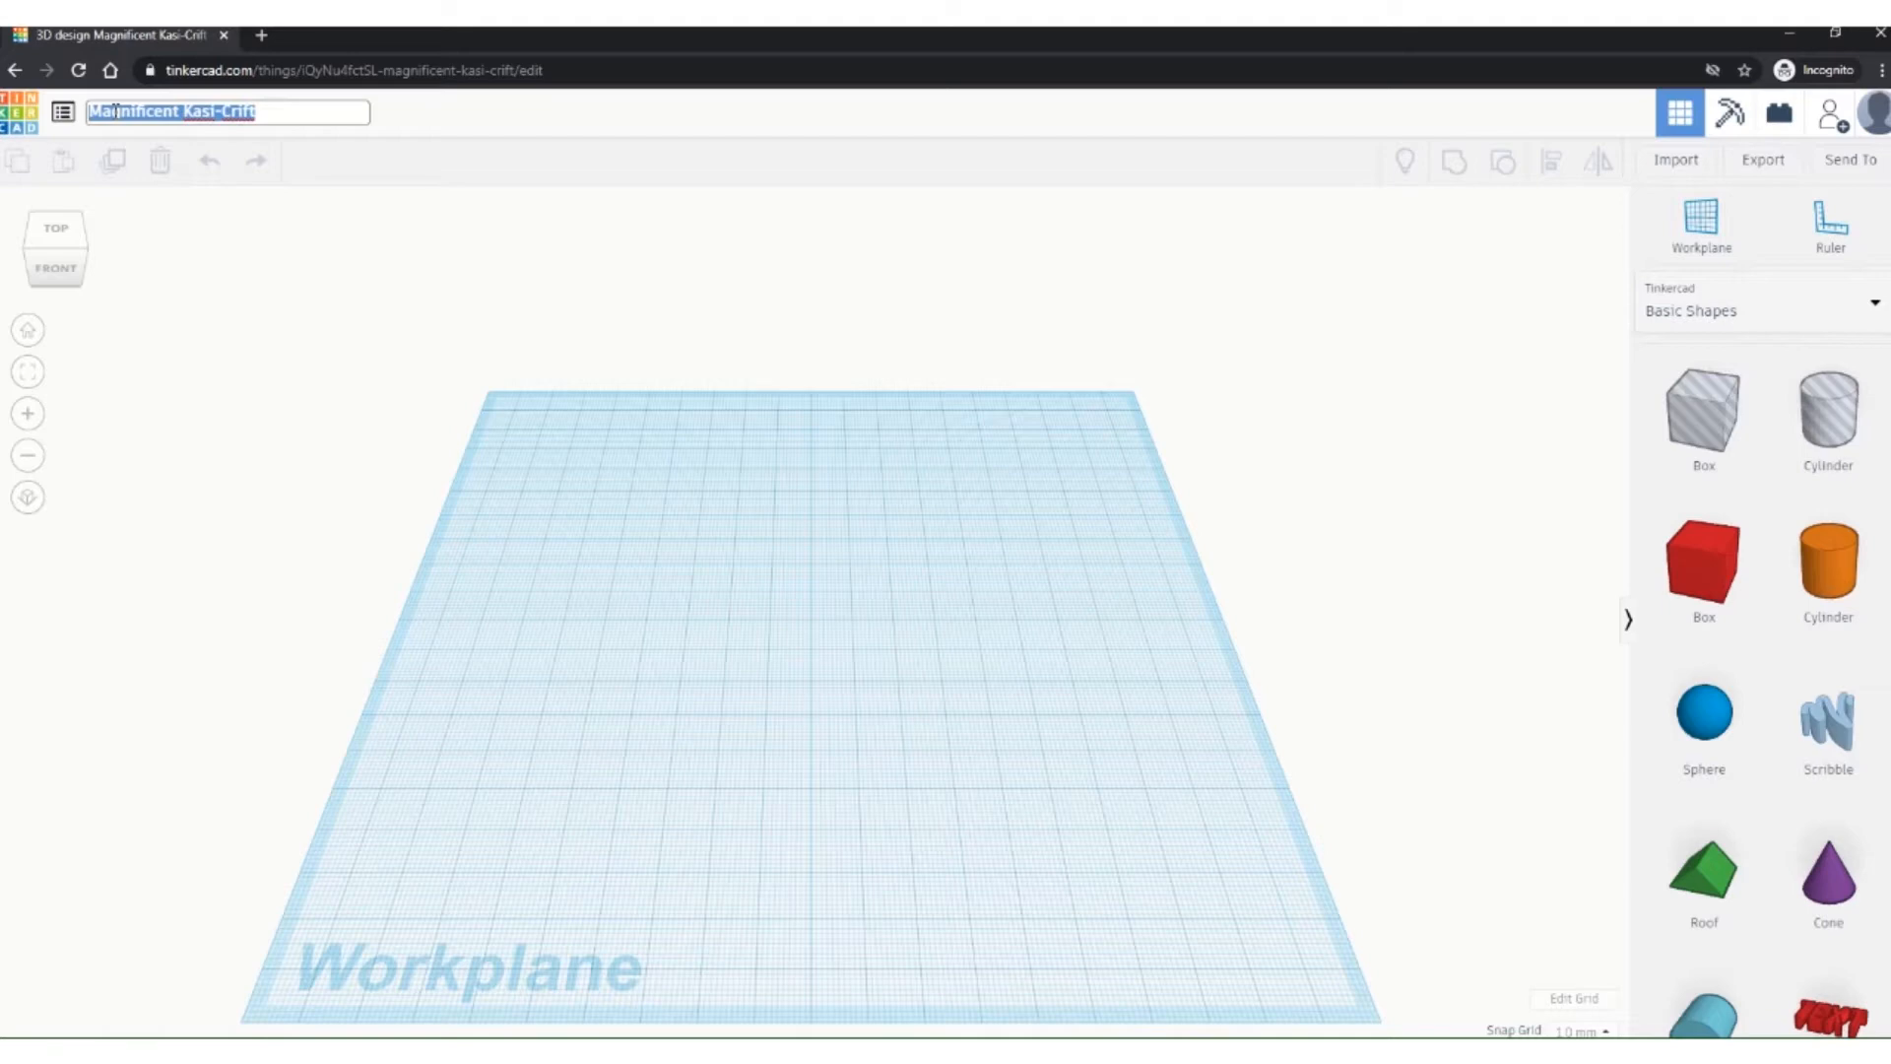
{"action": "type", "text": "tut"}
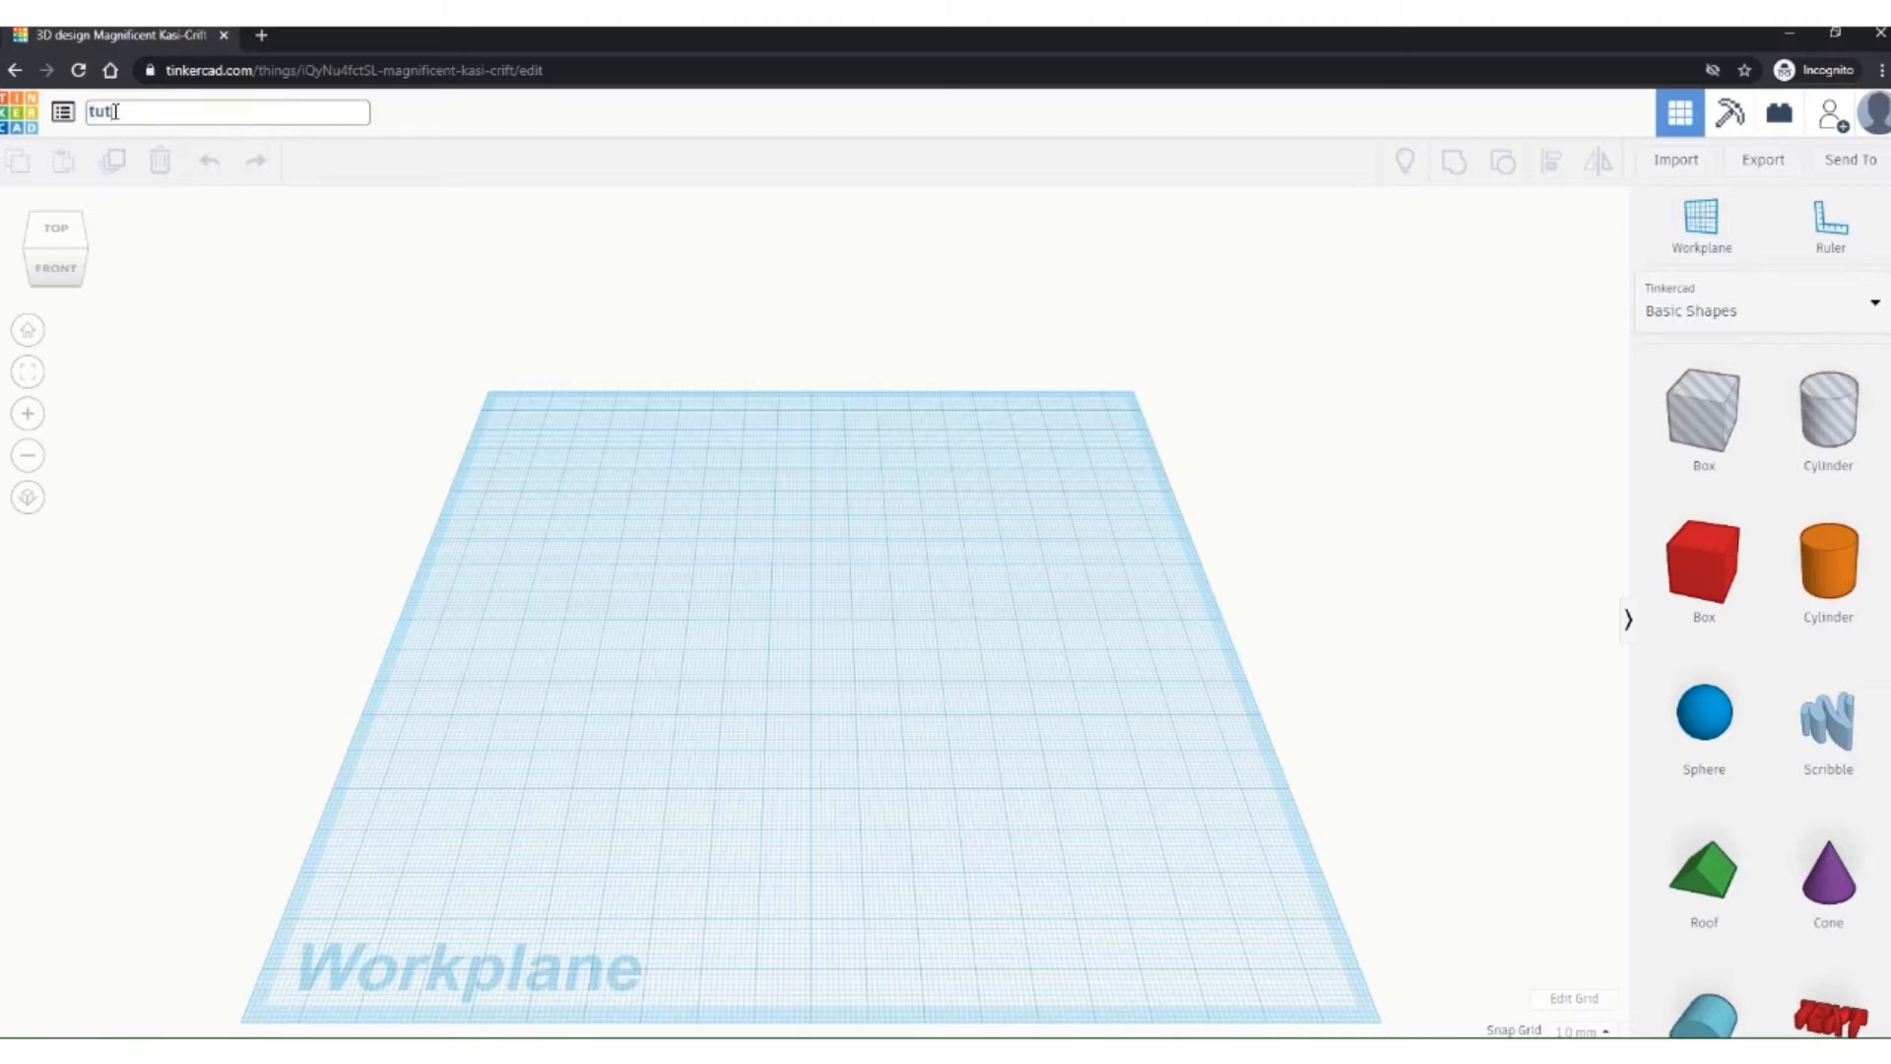
{"action": "type", "text": "orial"}
{"action": "key", "text": "Return"}
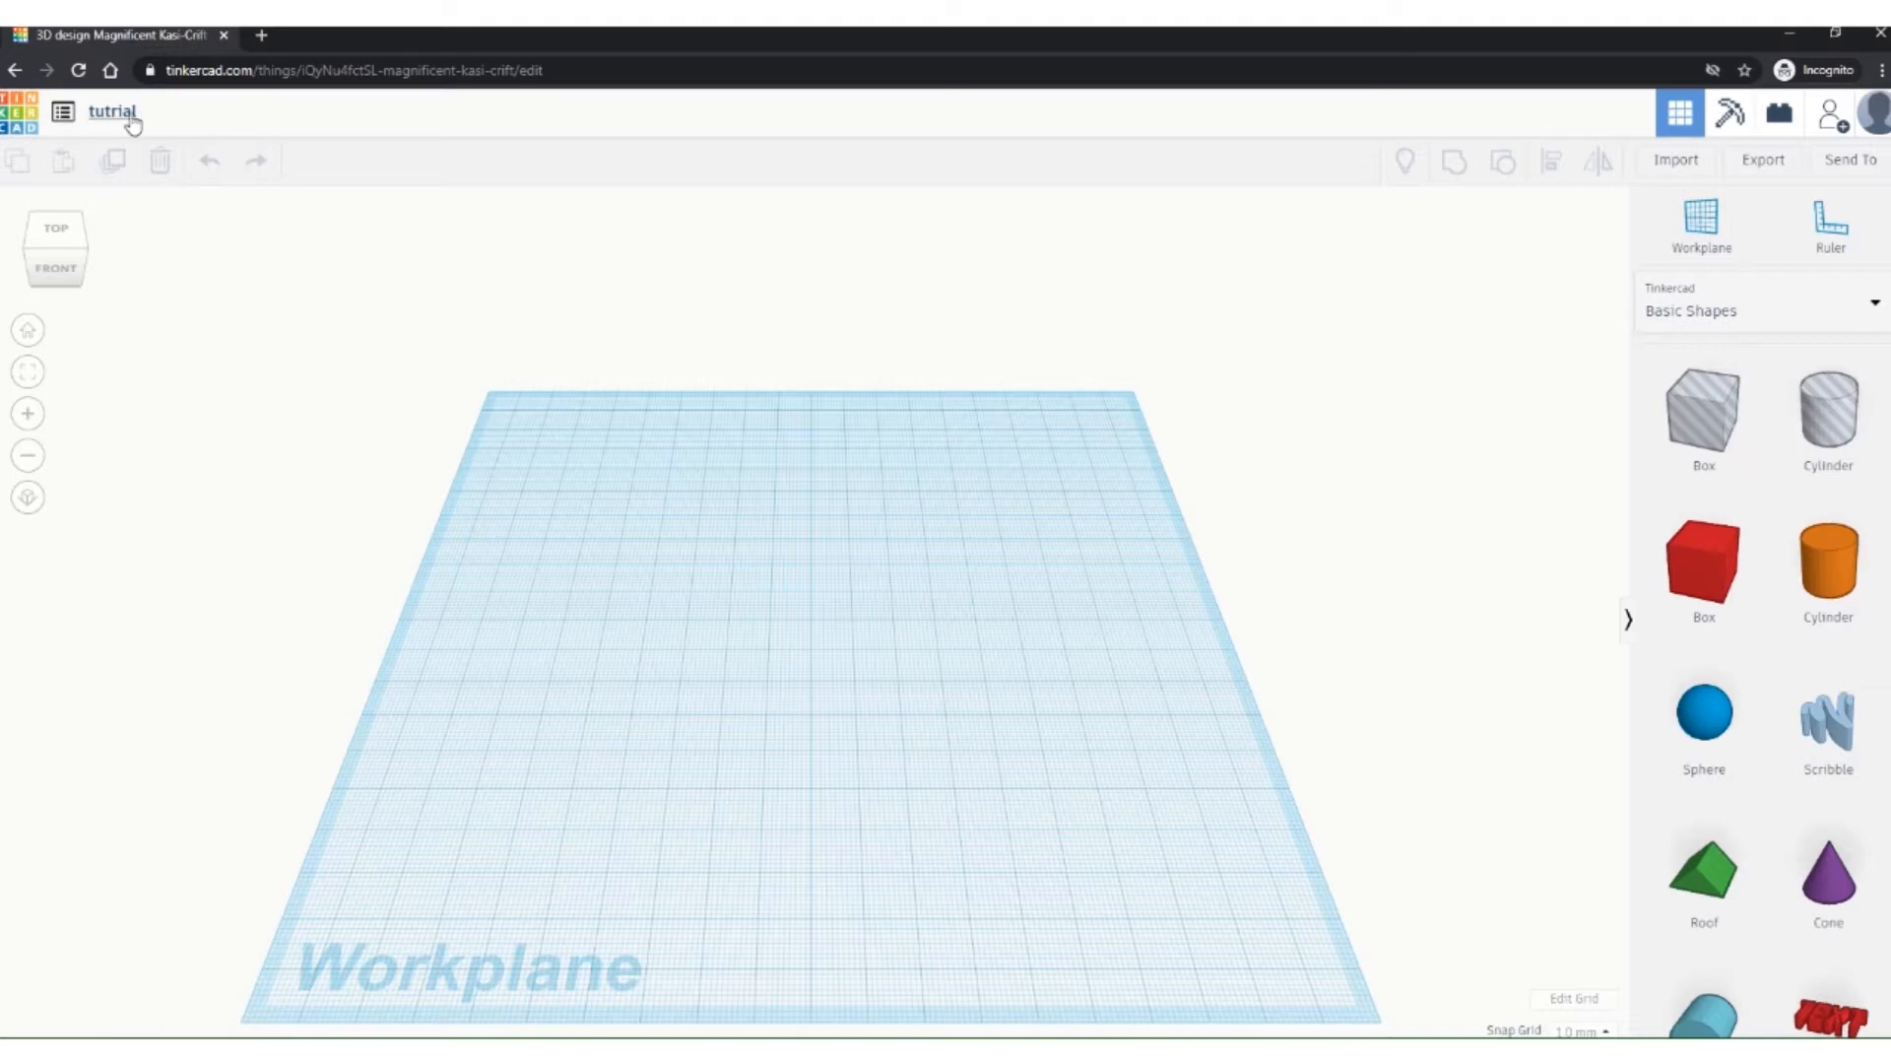
{"action": "left_click", "coordinate": [111, 120]}
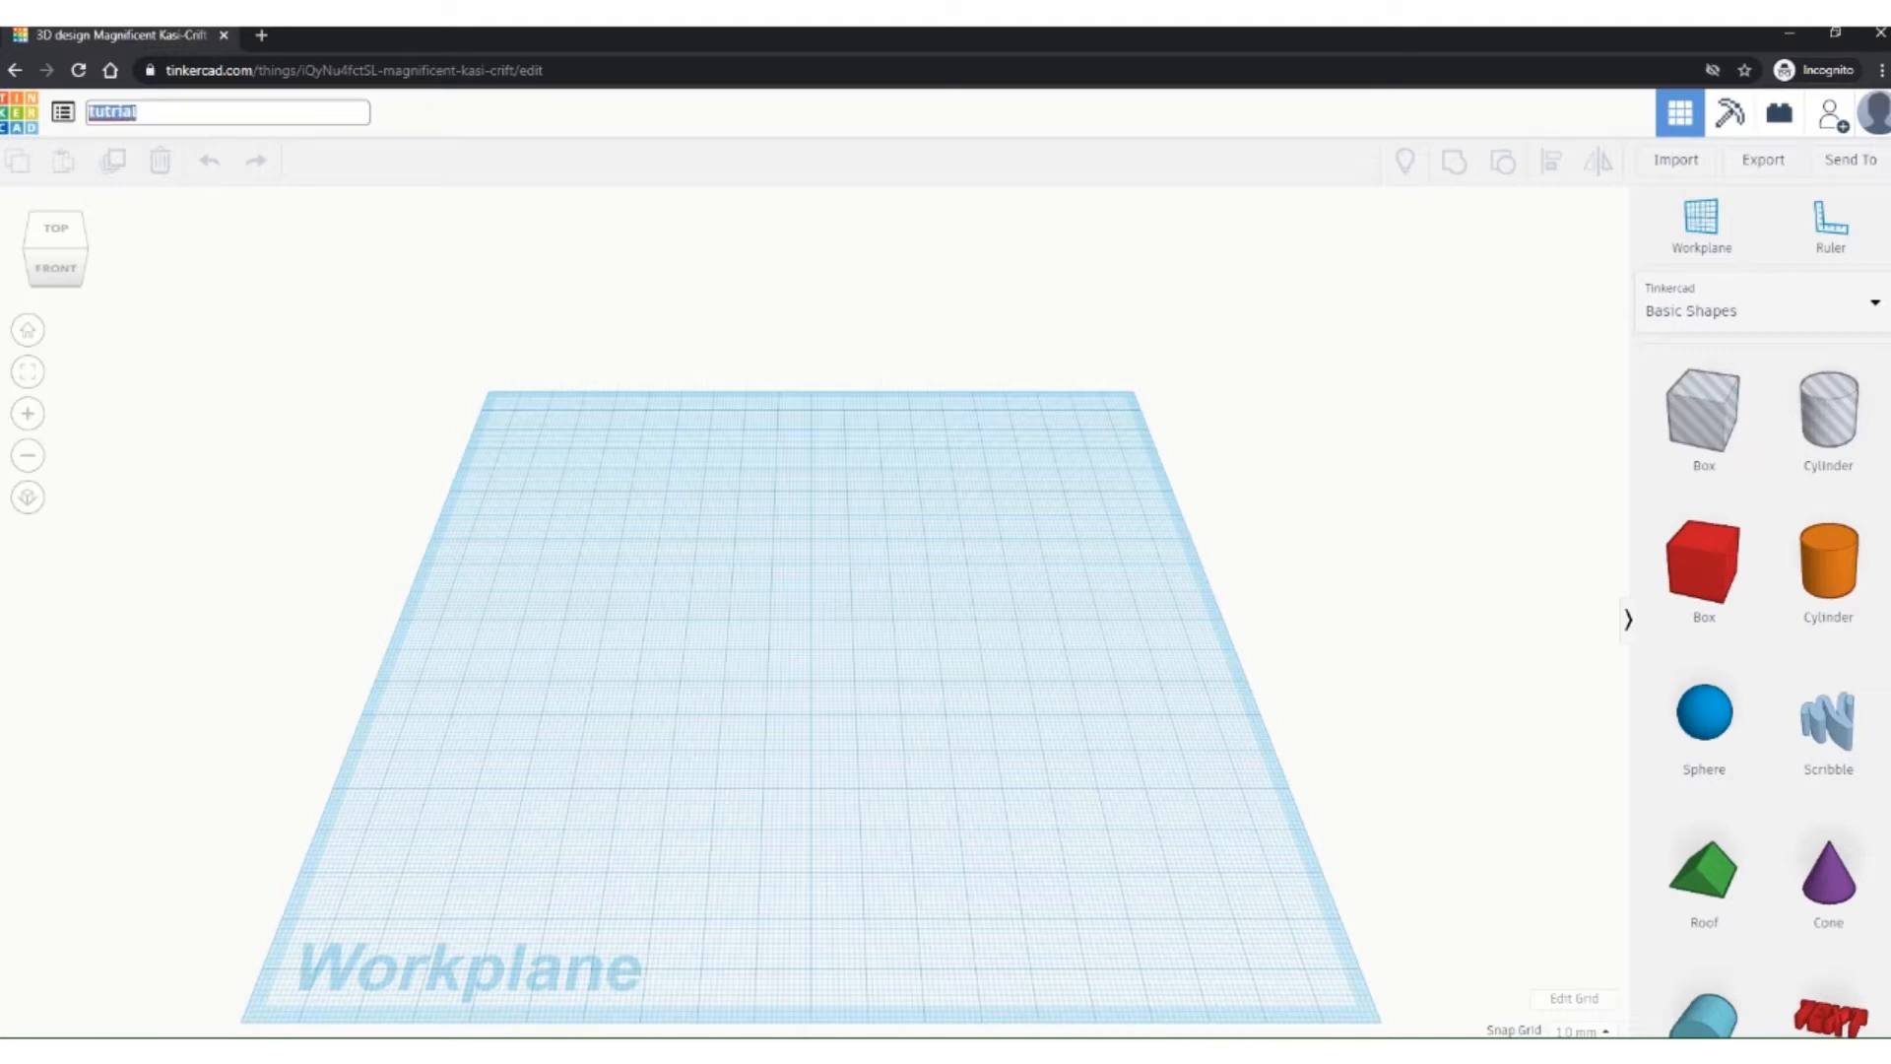
{"action": "type", "text": "tutorial"}
{"action": "key", "text": "Return"}
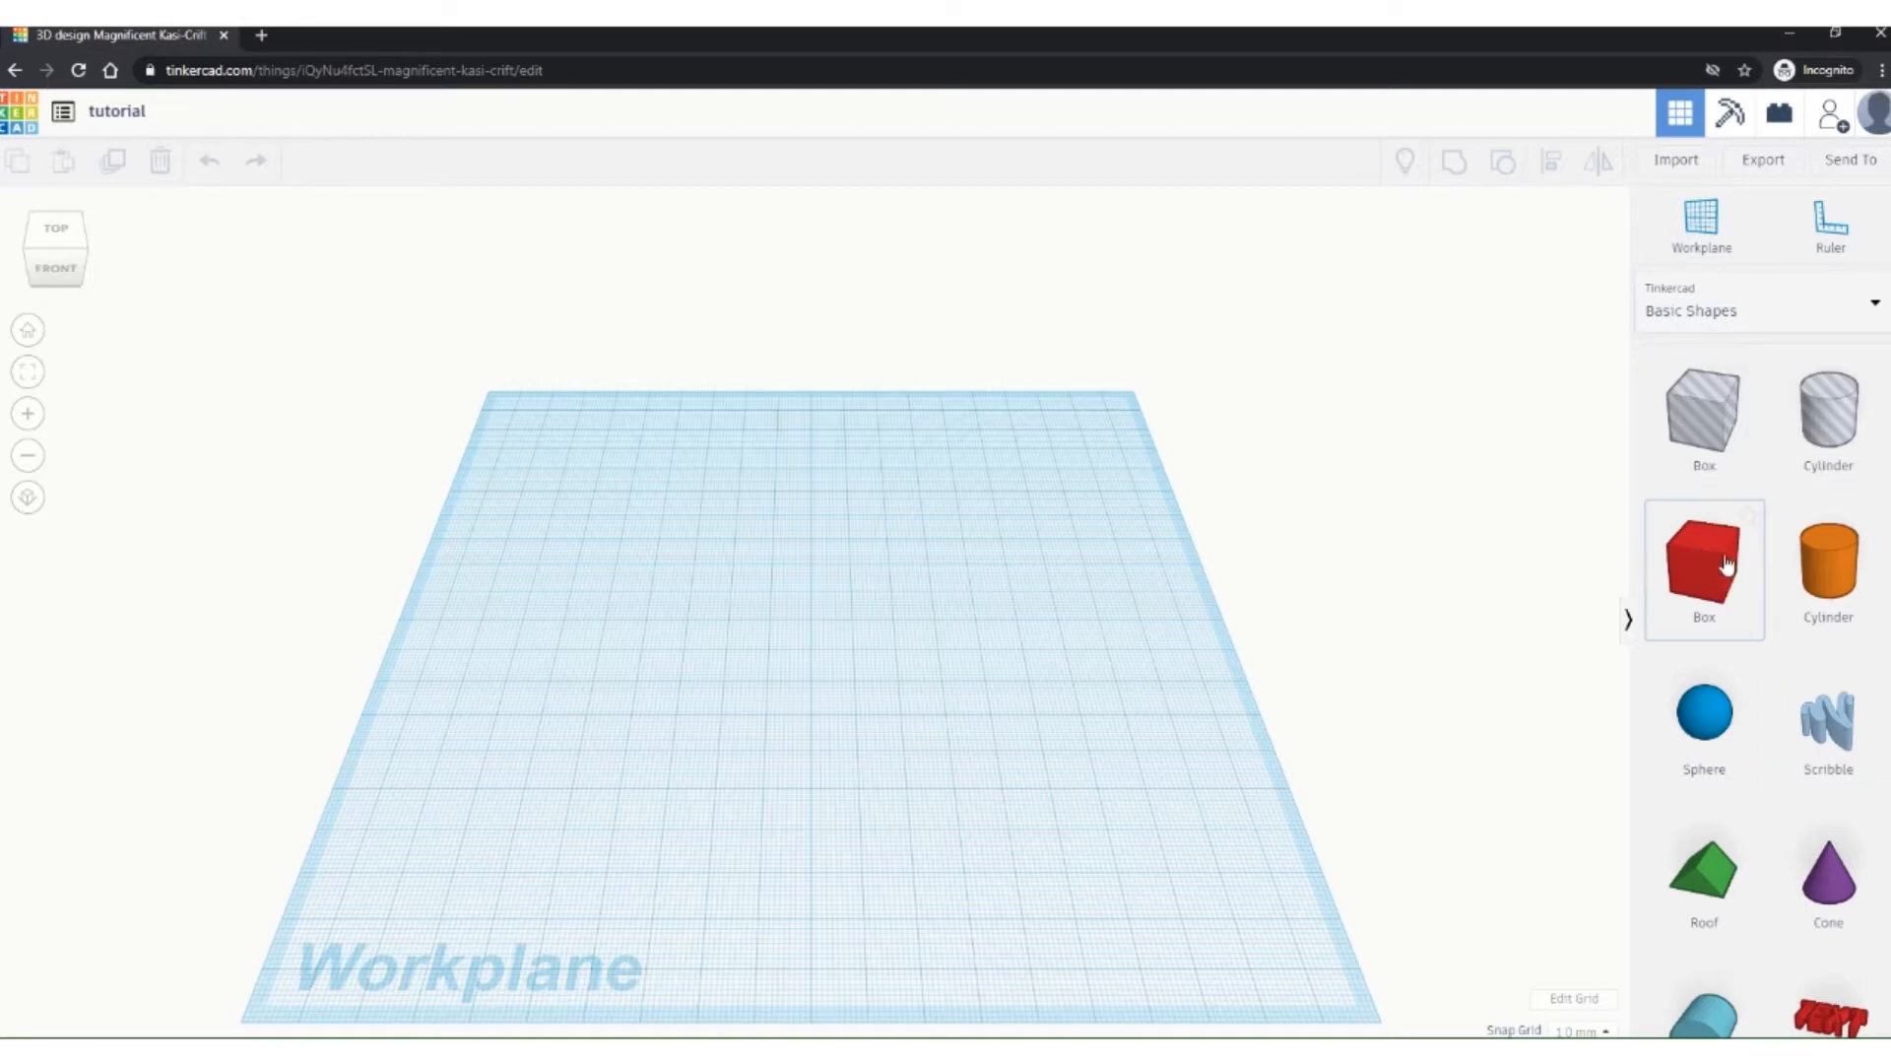
Step: Drag a red 20 × 20 × 20 Box from Basic Shapes to the workplane centre
{"action": "left_click_drag", "start_coordinate": [1714, 568], "coordinate": [809, 647]}
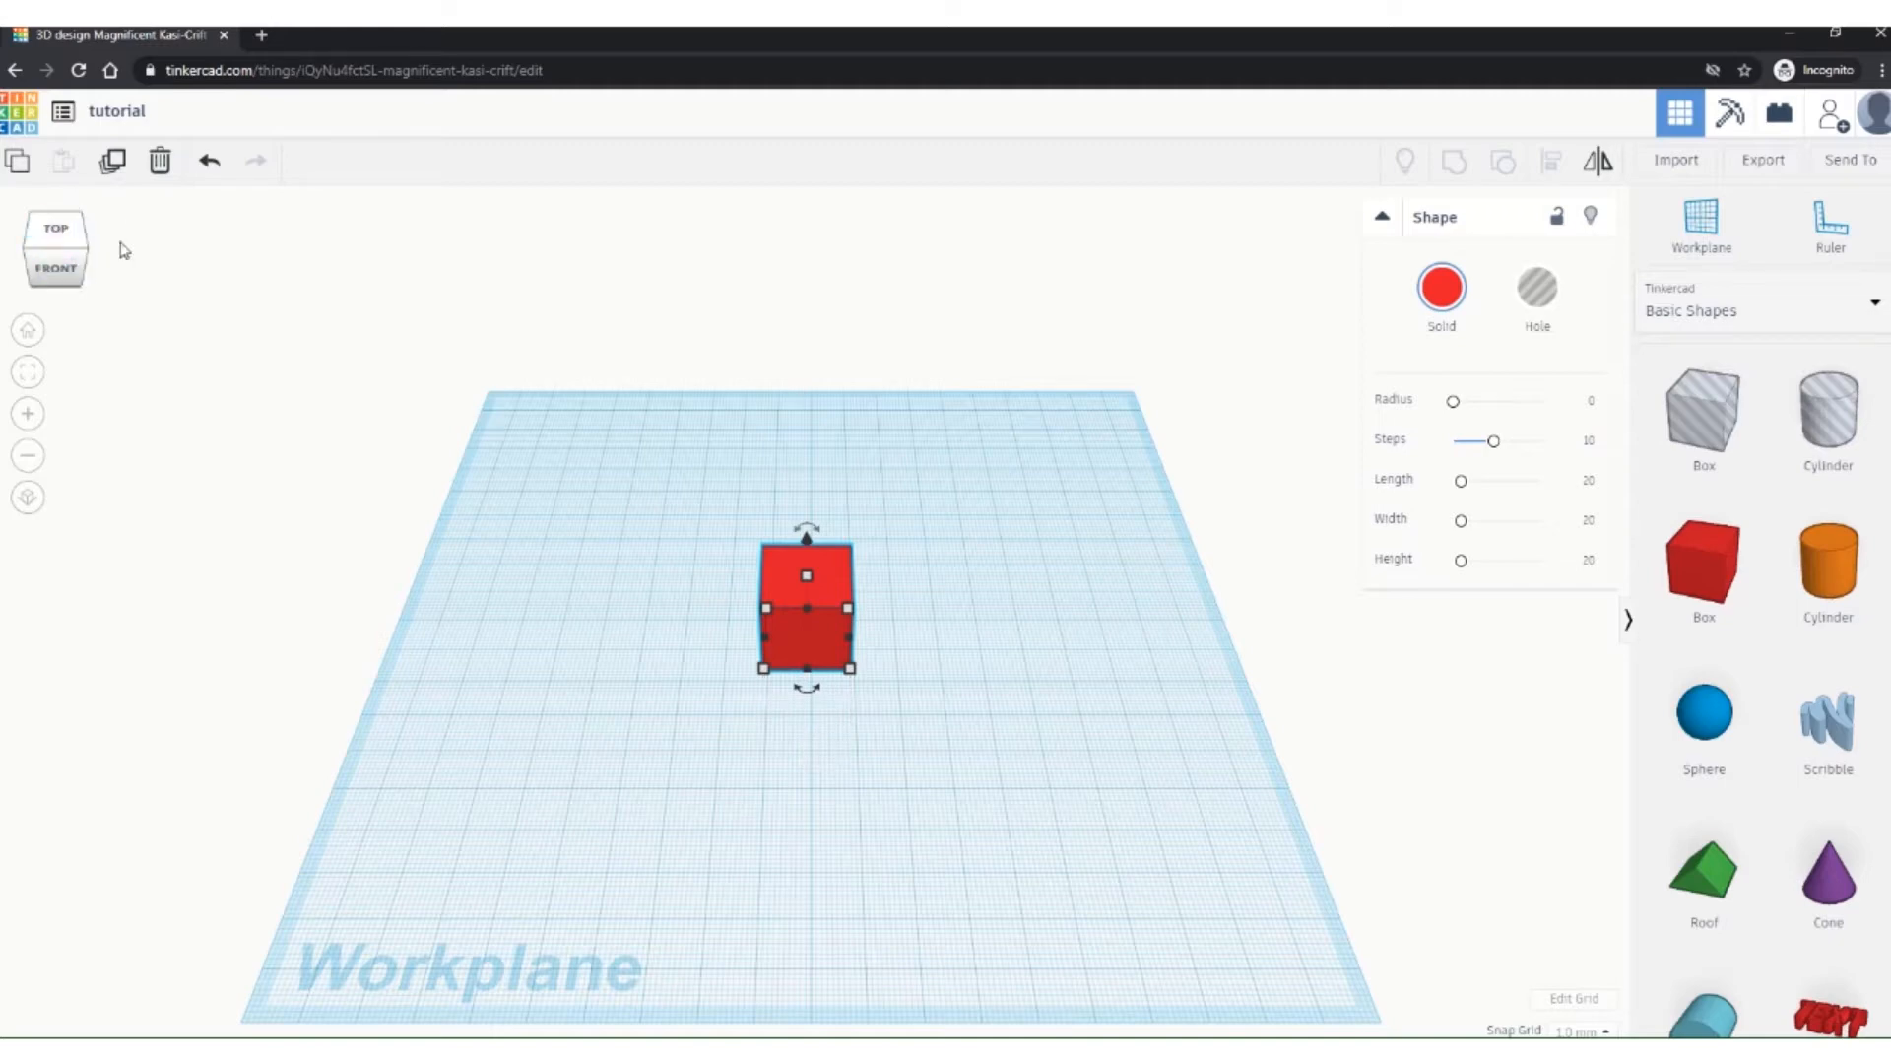
{"action": "left_click", "coordinate": [61, 231]}
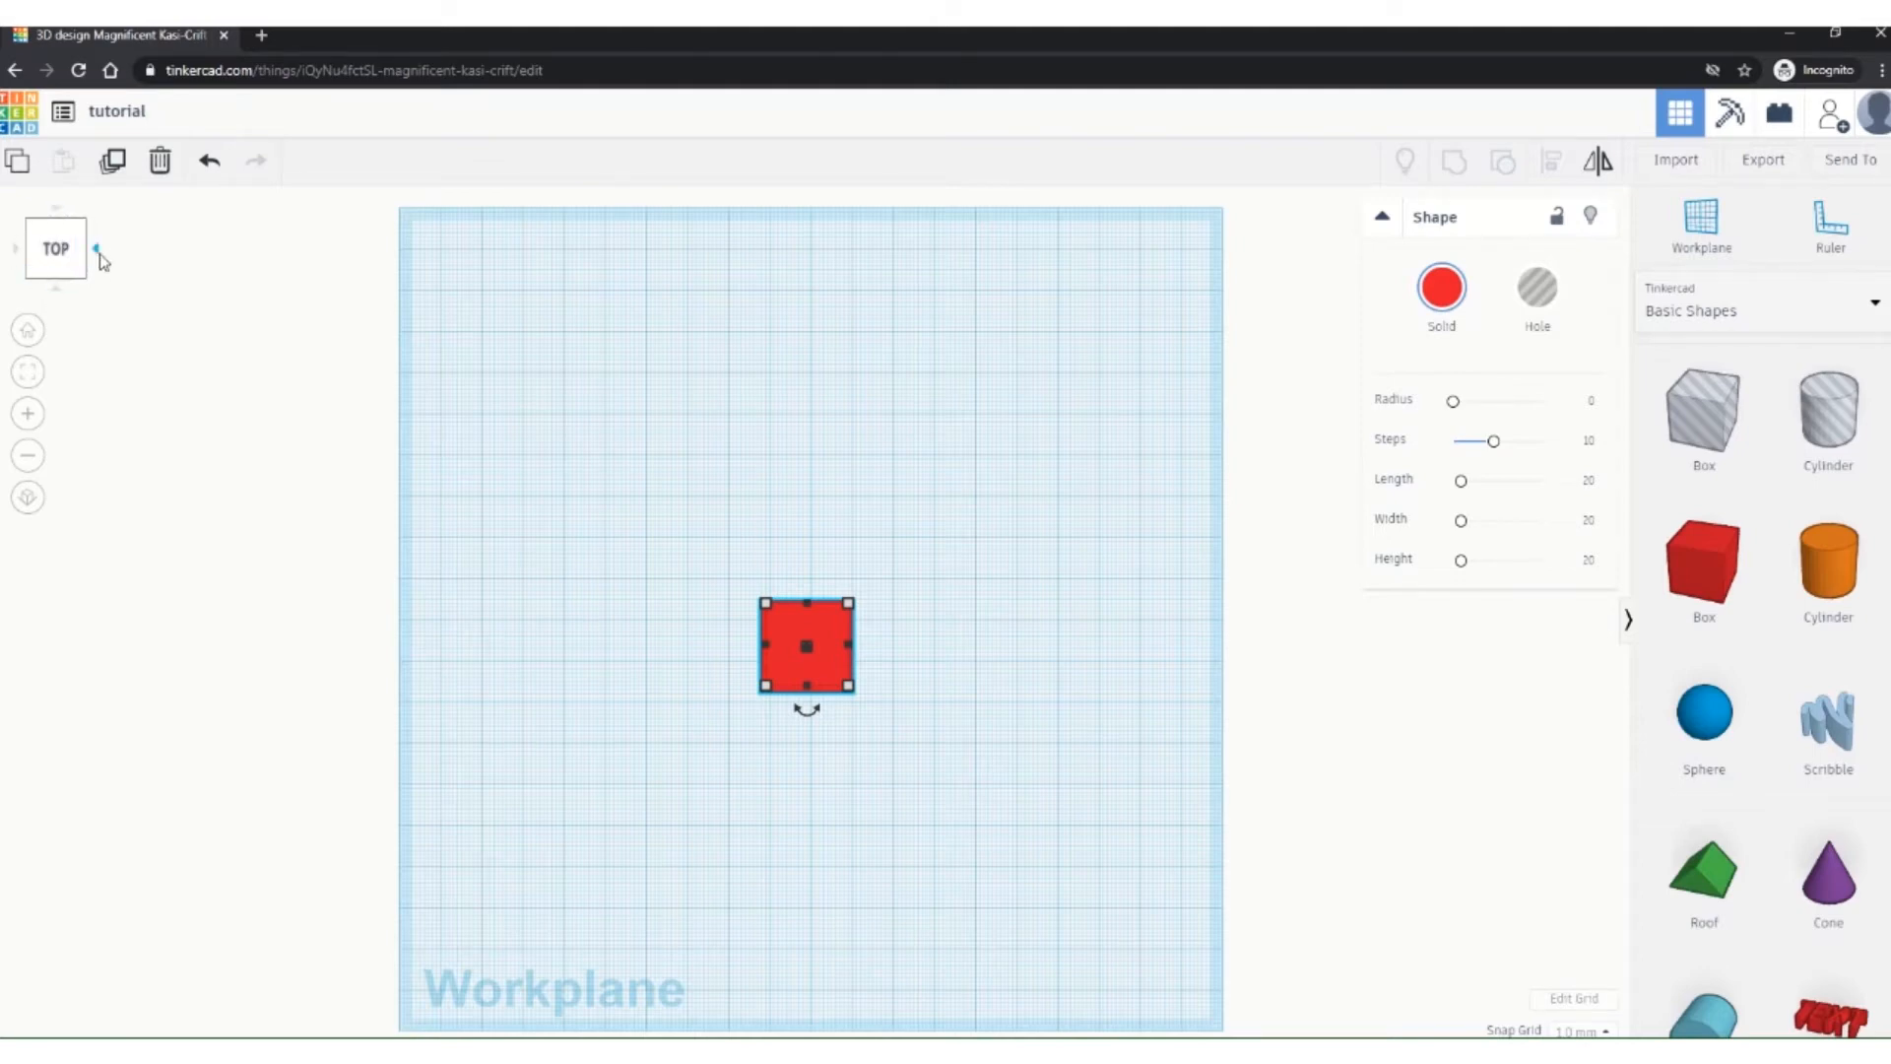
{"action": "left_click", "coordinate": [97, 250]}
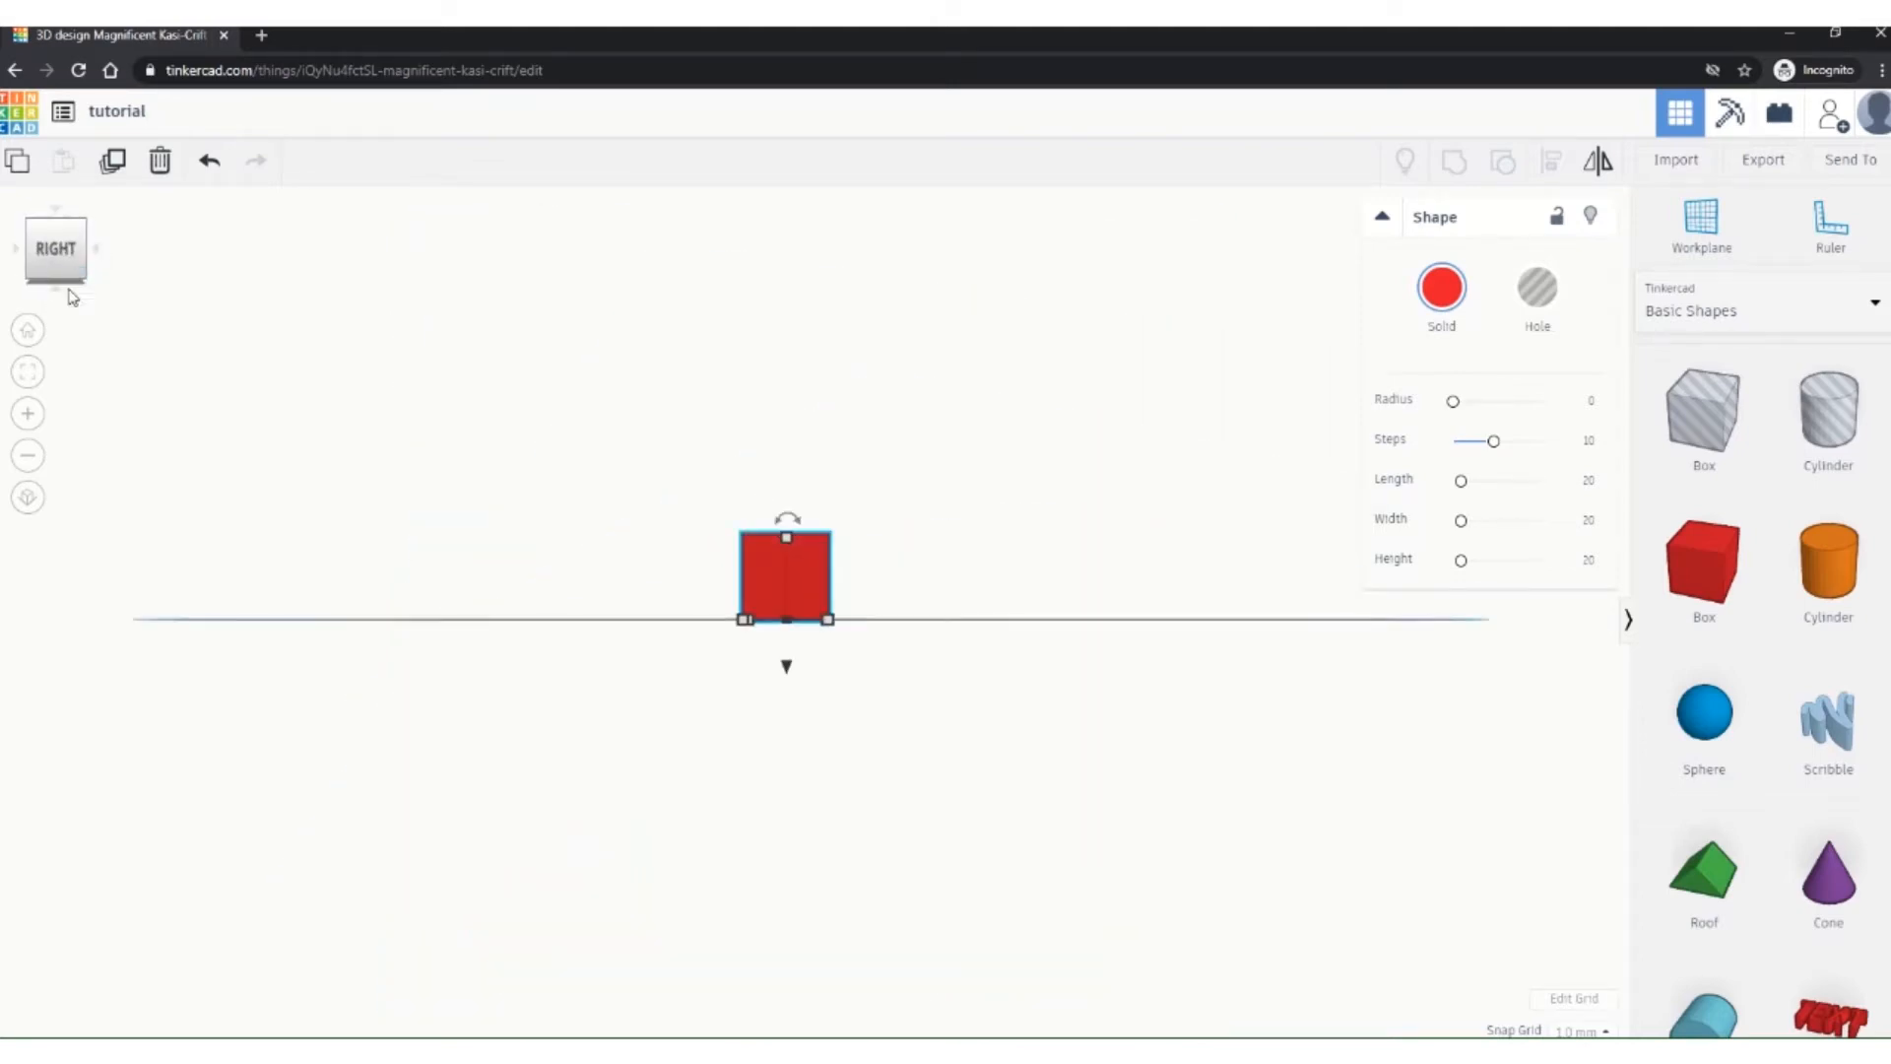
{"action": "left_click", "coordinate": [59, 296]}
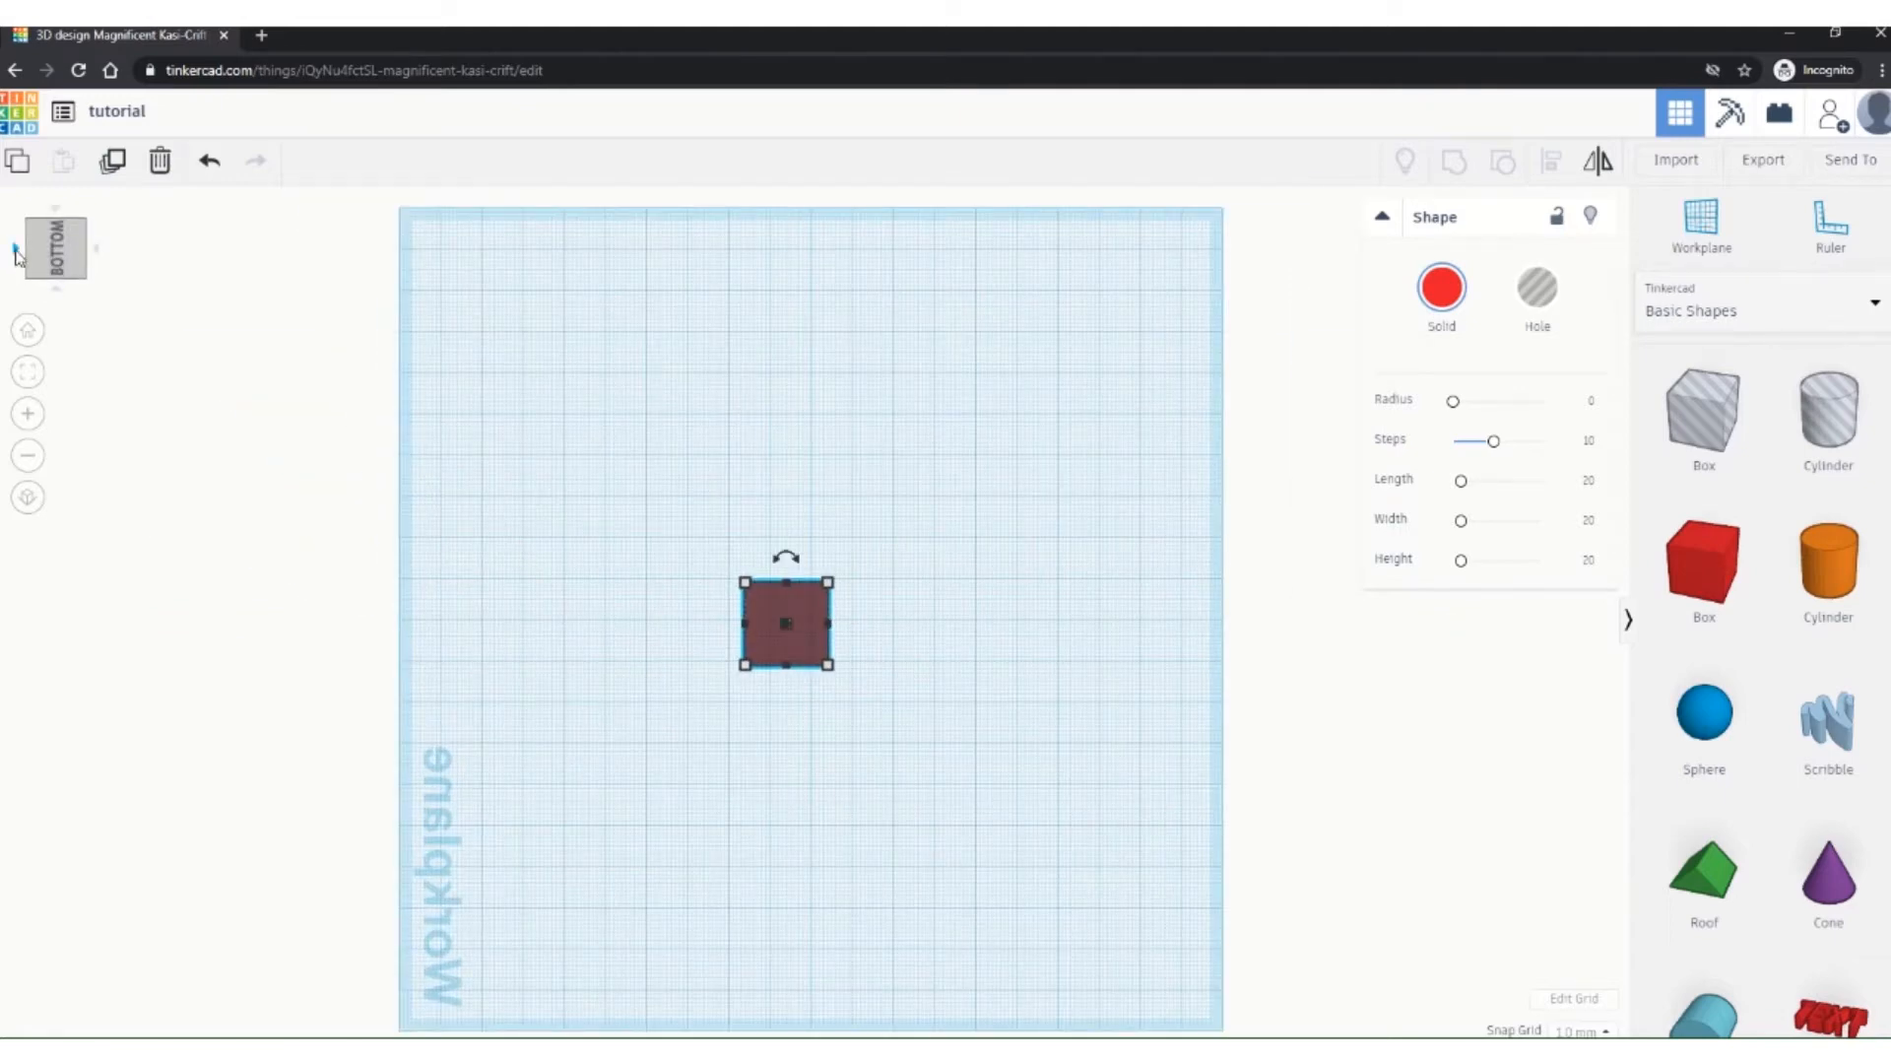
{"action": "left_click", "coordinate": [15, 254]}
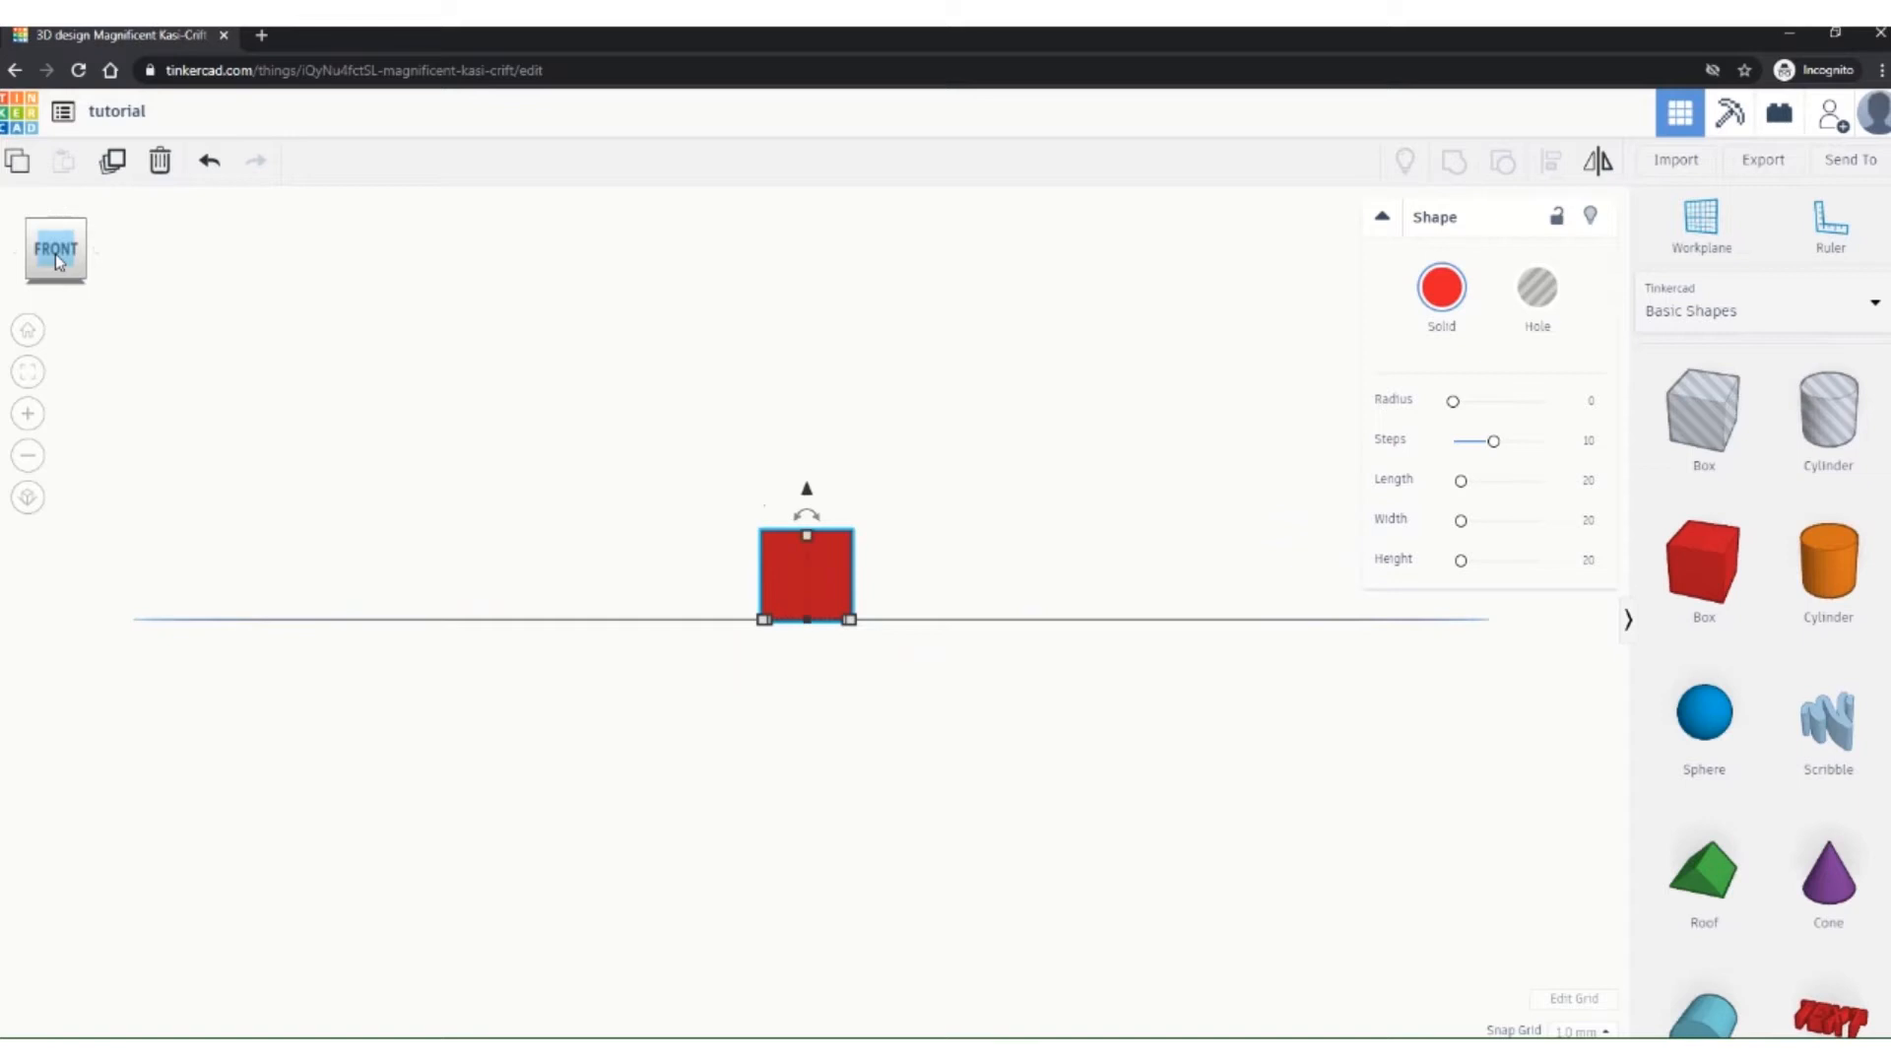
{"action": "left_click", "coordinate": [59, 295]}
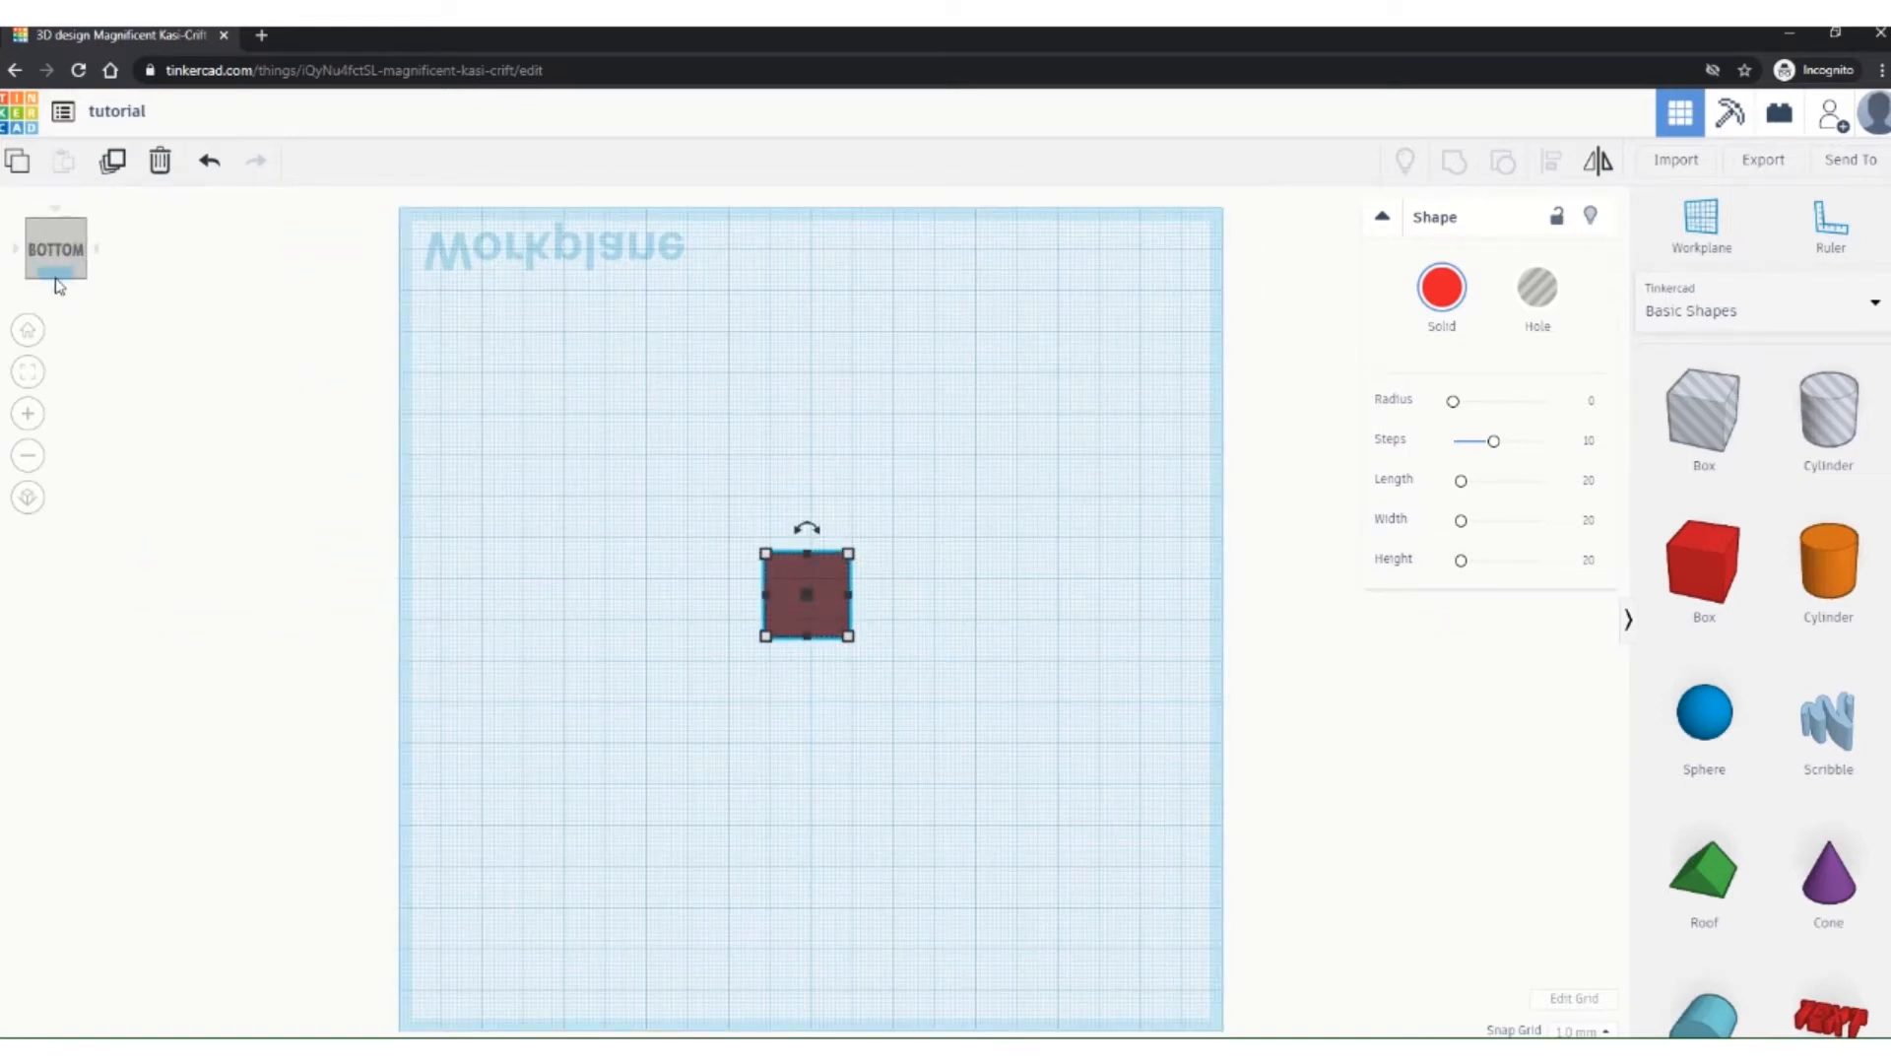
{"action": "left_click_drag", "start_coordinate": [55, 242], "coordinate": [57, 284]}
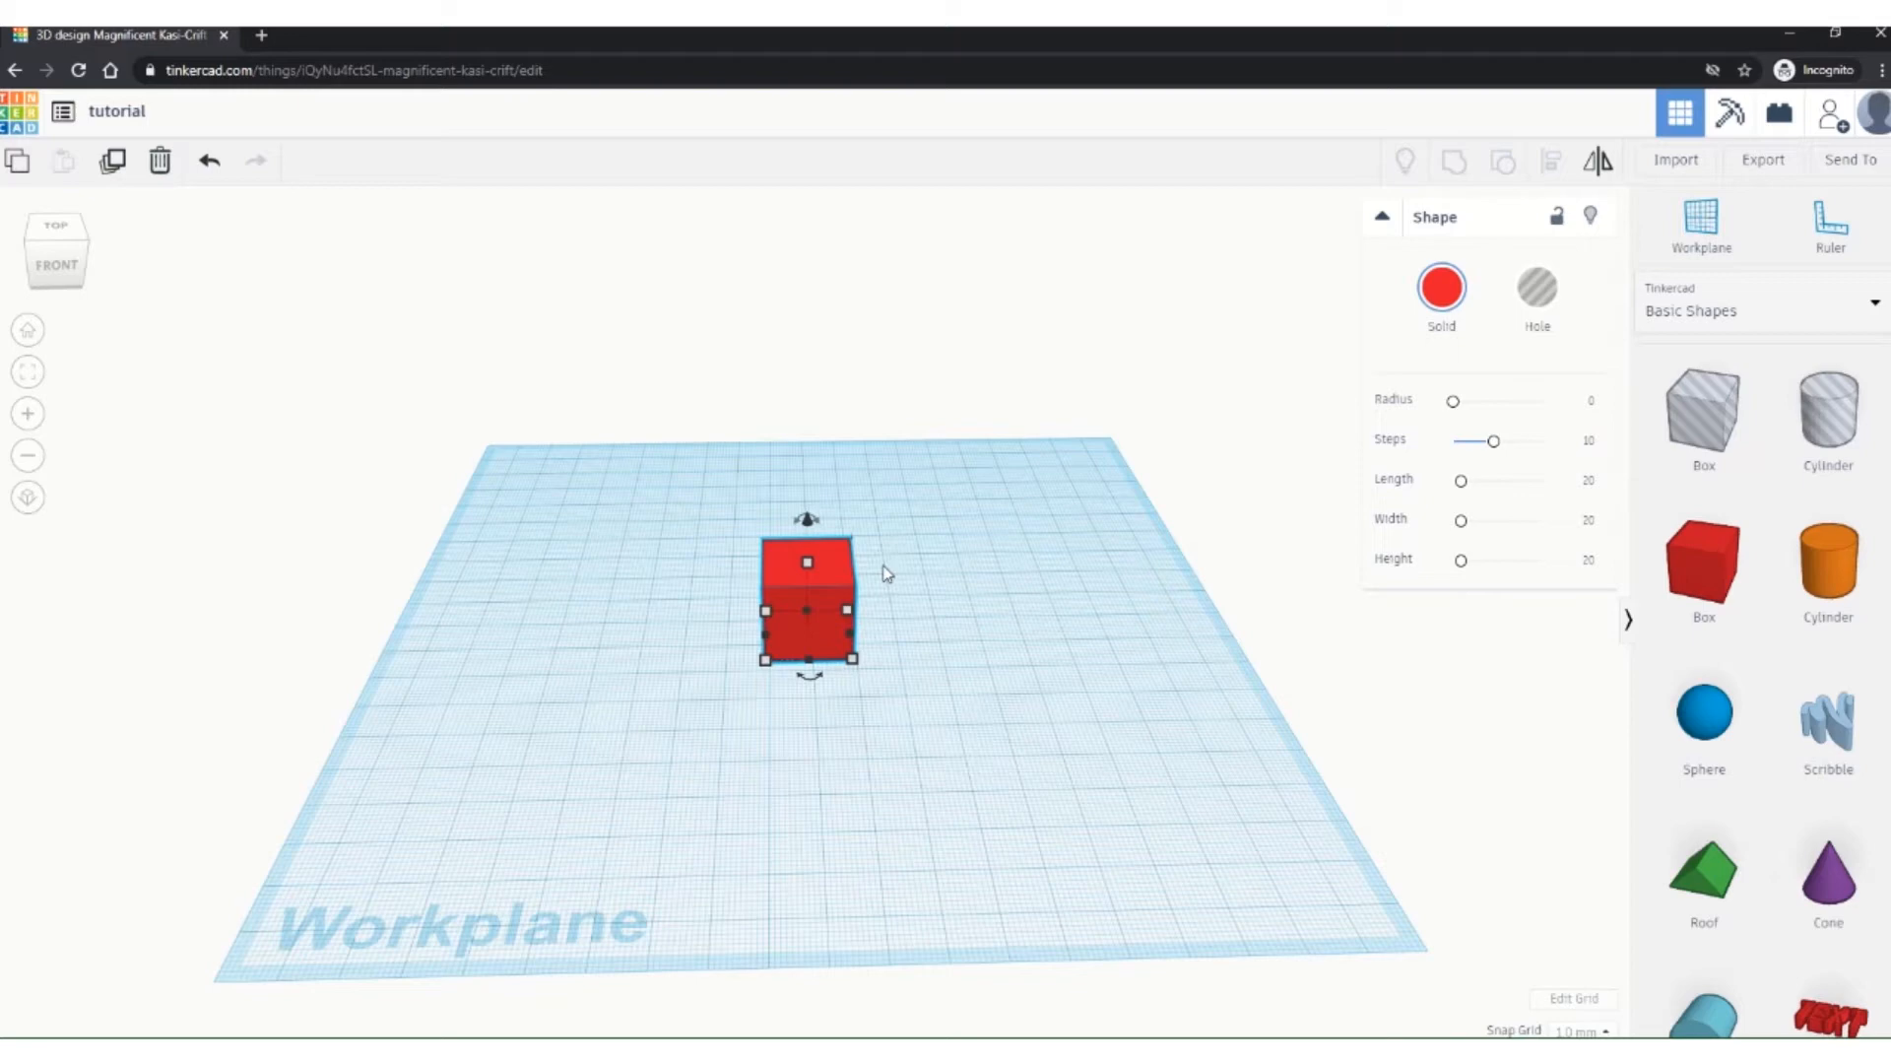
Step: Orbit and zoom around the red box, then reset to the Home view
{"action": "right_click_drag", "start_coordinate": [886, 574], "coordinate": [879, 623]}
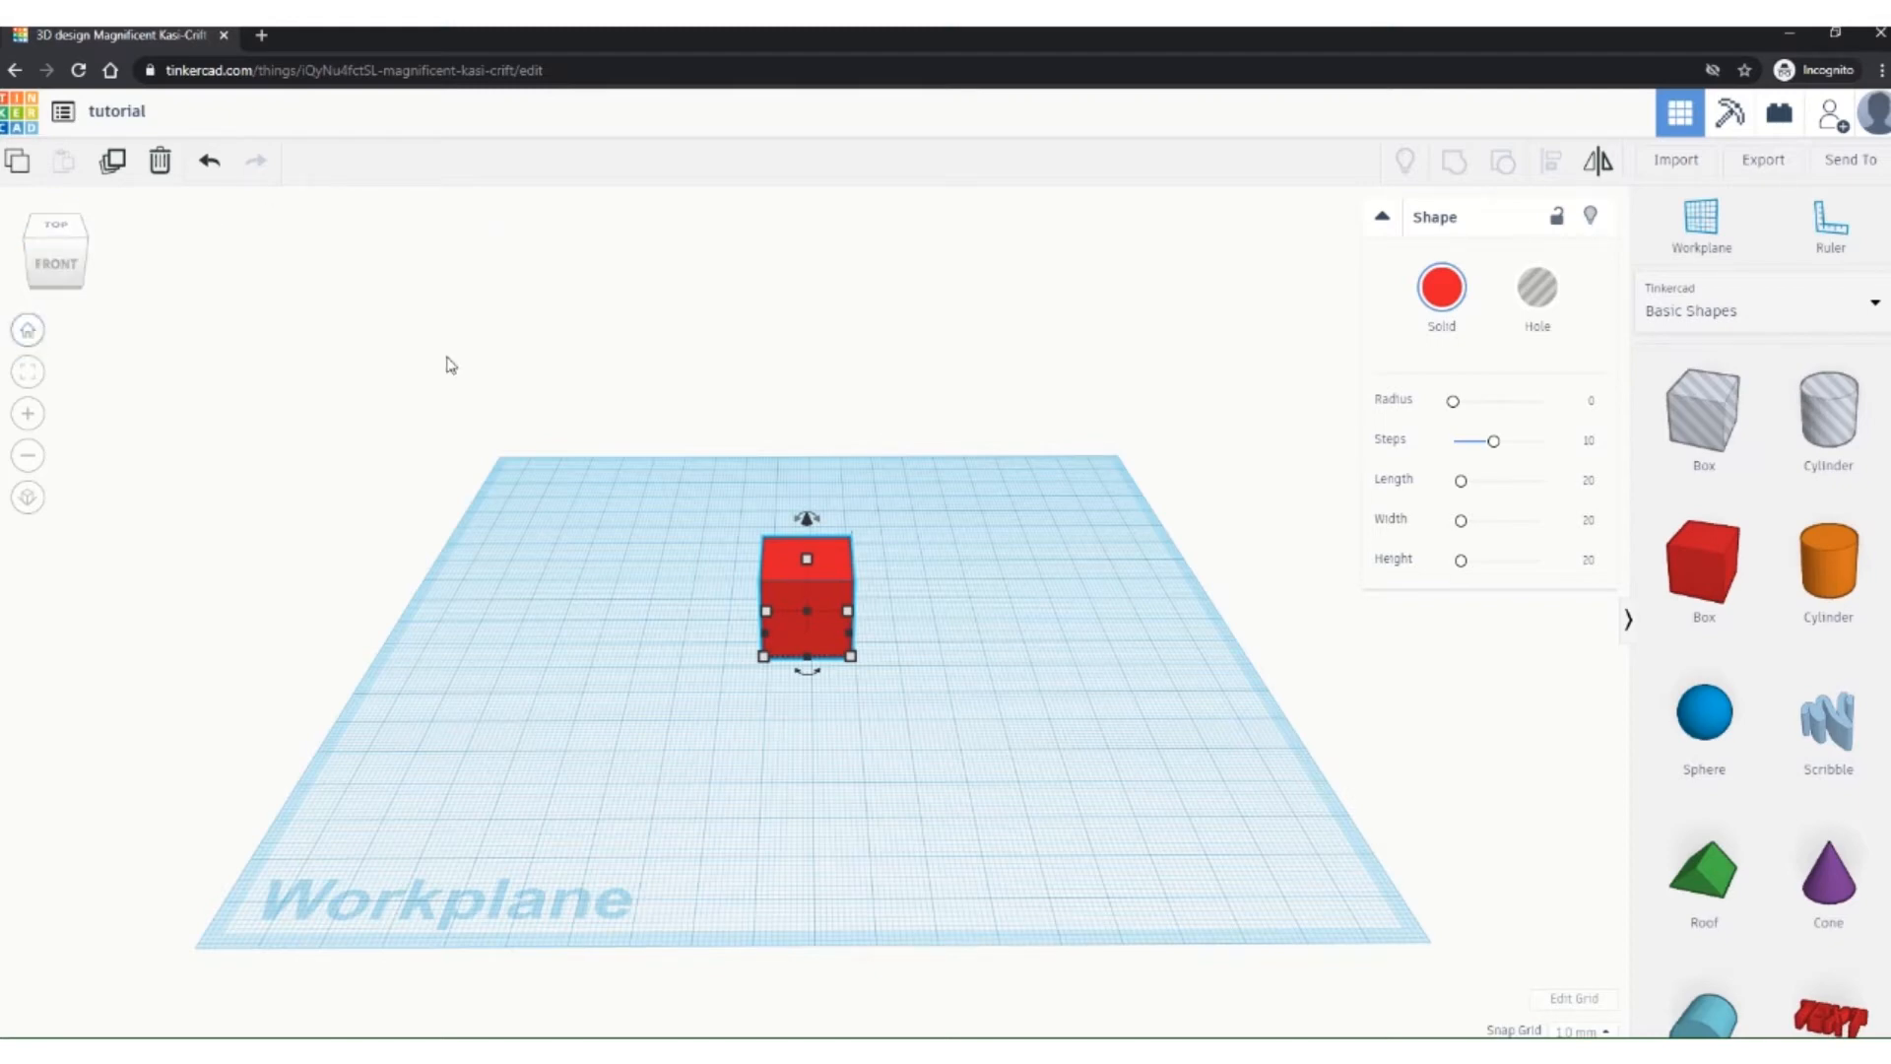
{"action": "scroll", "coordinate": [823, 591], "scroll_direction": "down", "scroll_amount": 5}
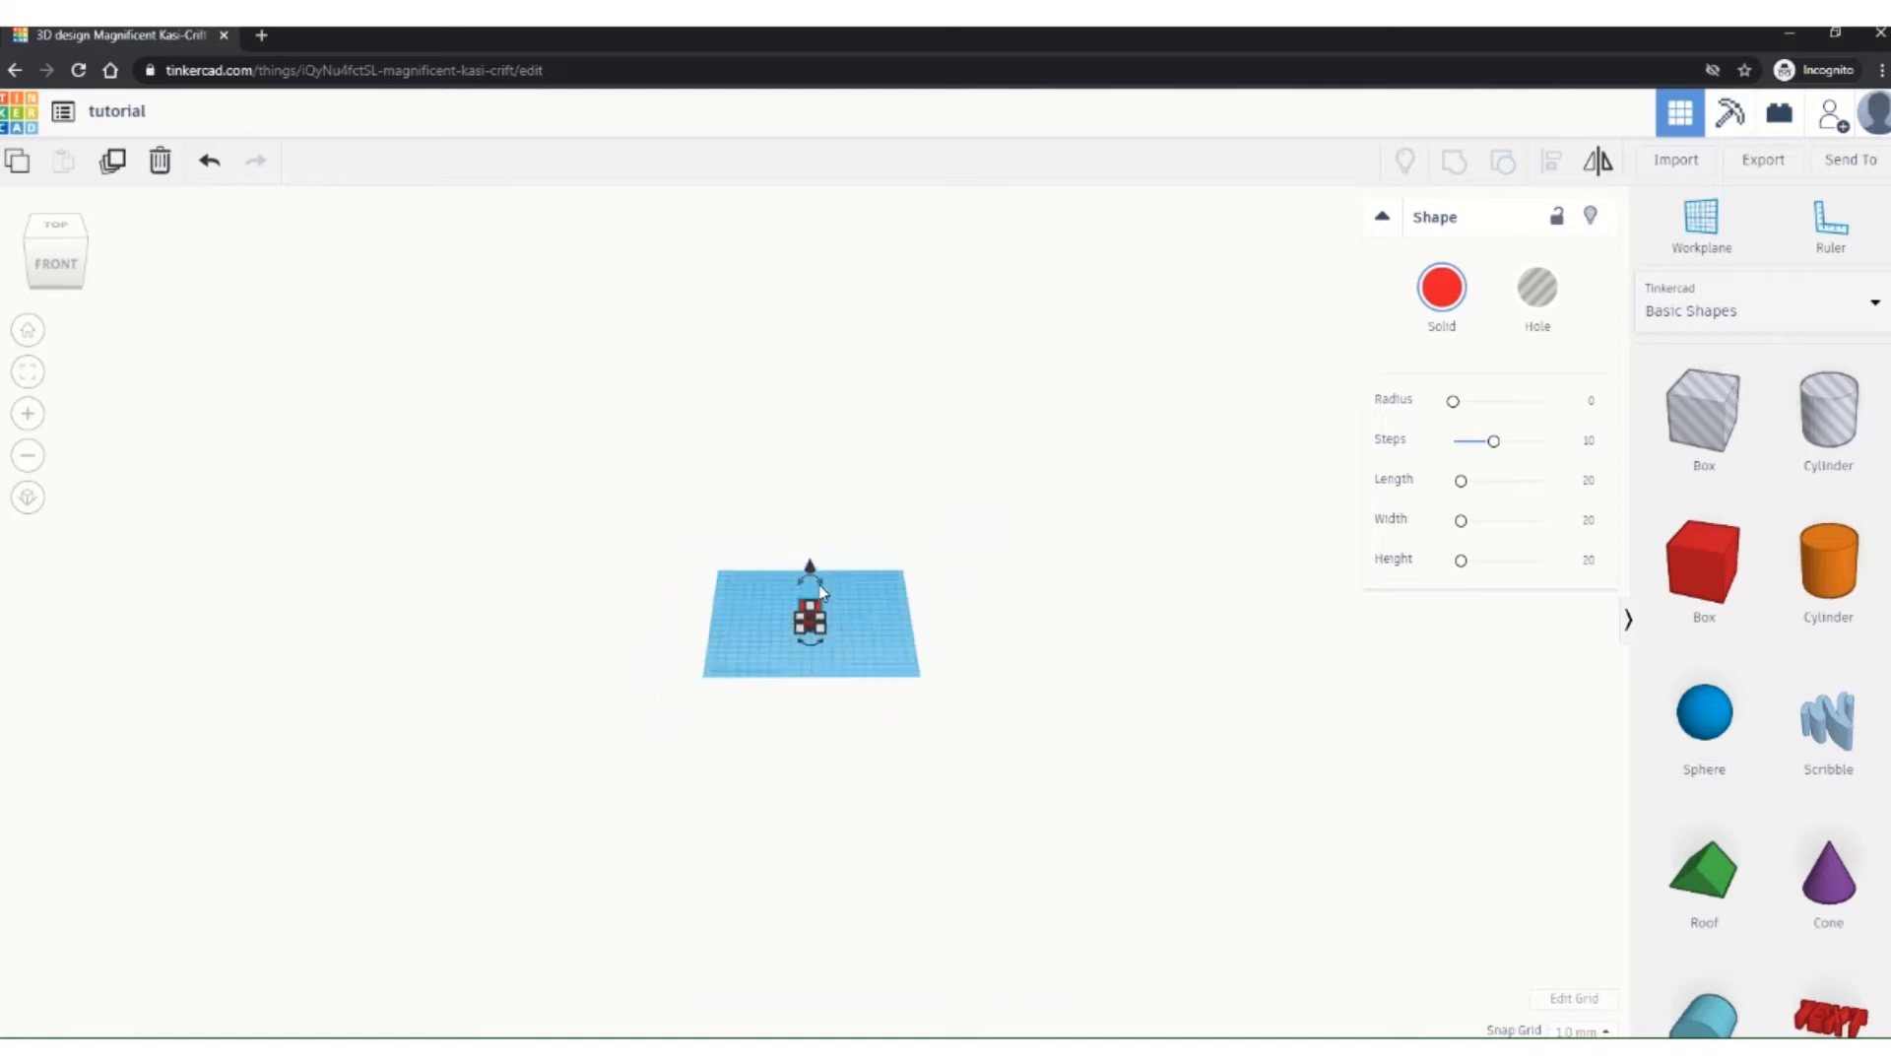
{"action": "left_click", "coordinate": [30, 341]}
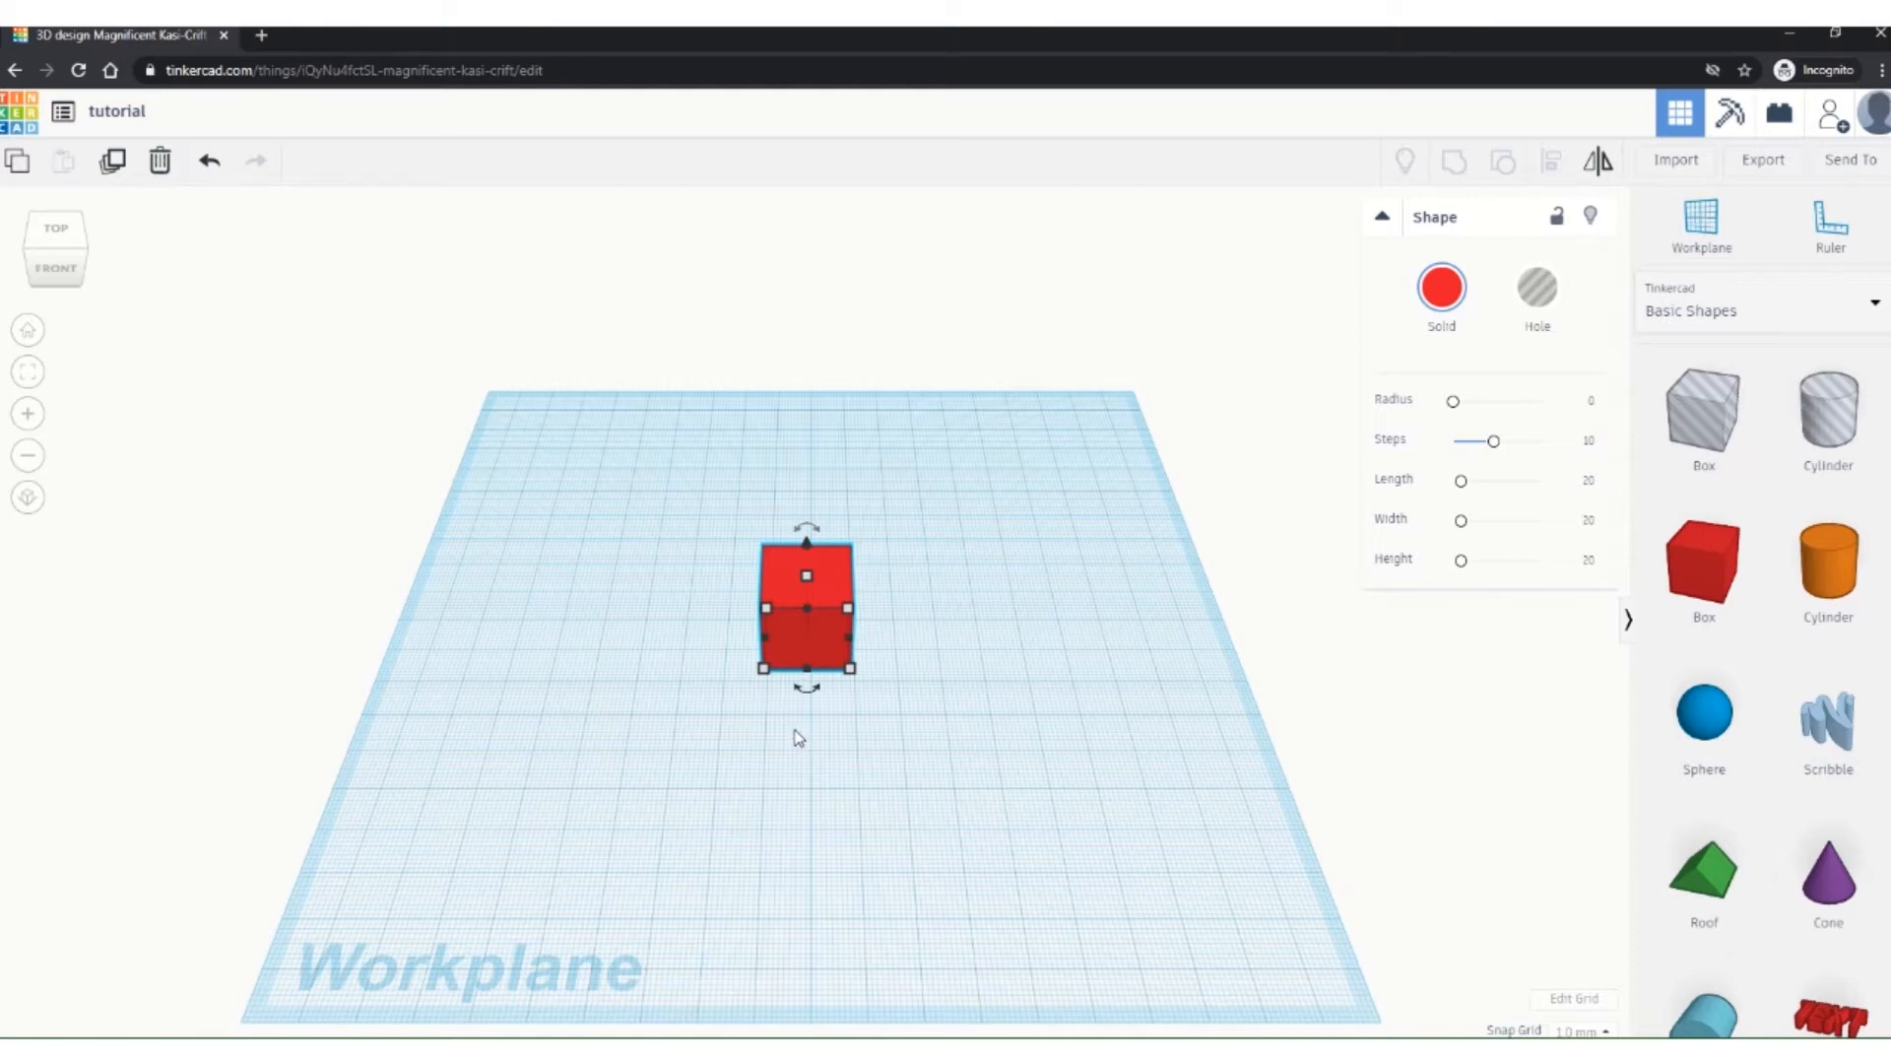
{"action": "scroll", "coordinate": [797, 738], "scroll_direction": "down", "scroll_amount": 3}
{"action": "scroll", "coordinate": [797, 738], "scroll_direction": "up", "scroll_amount": 5}
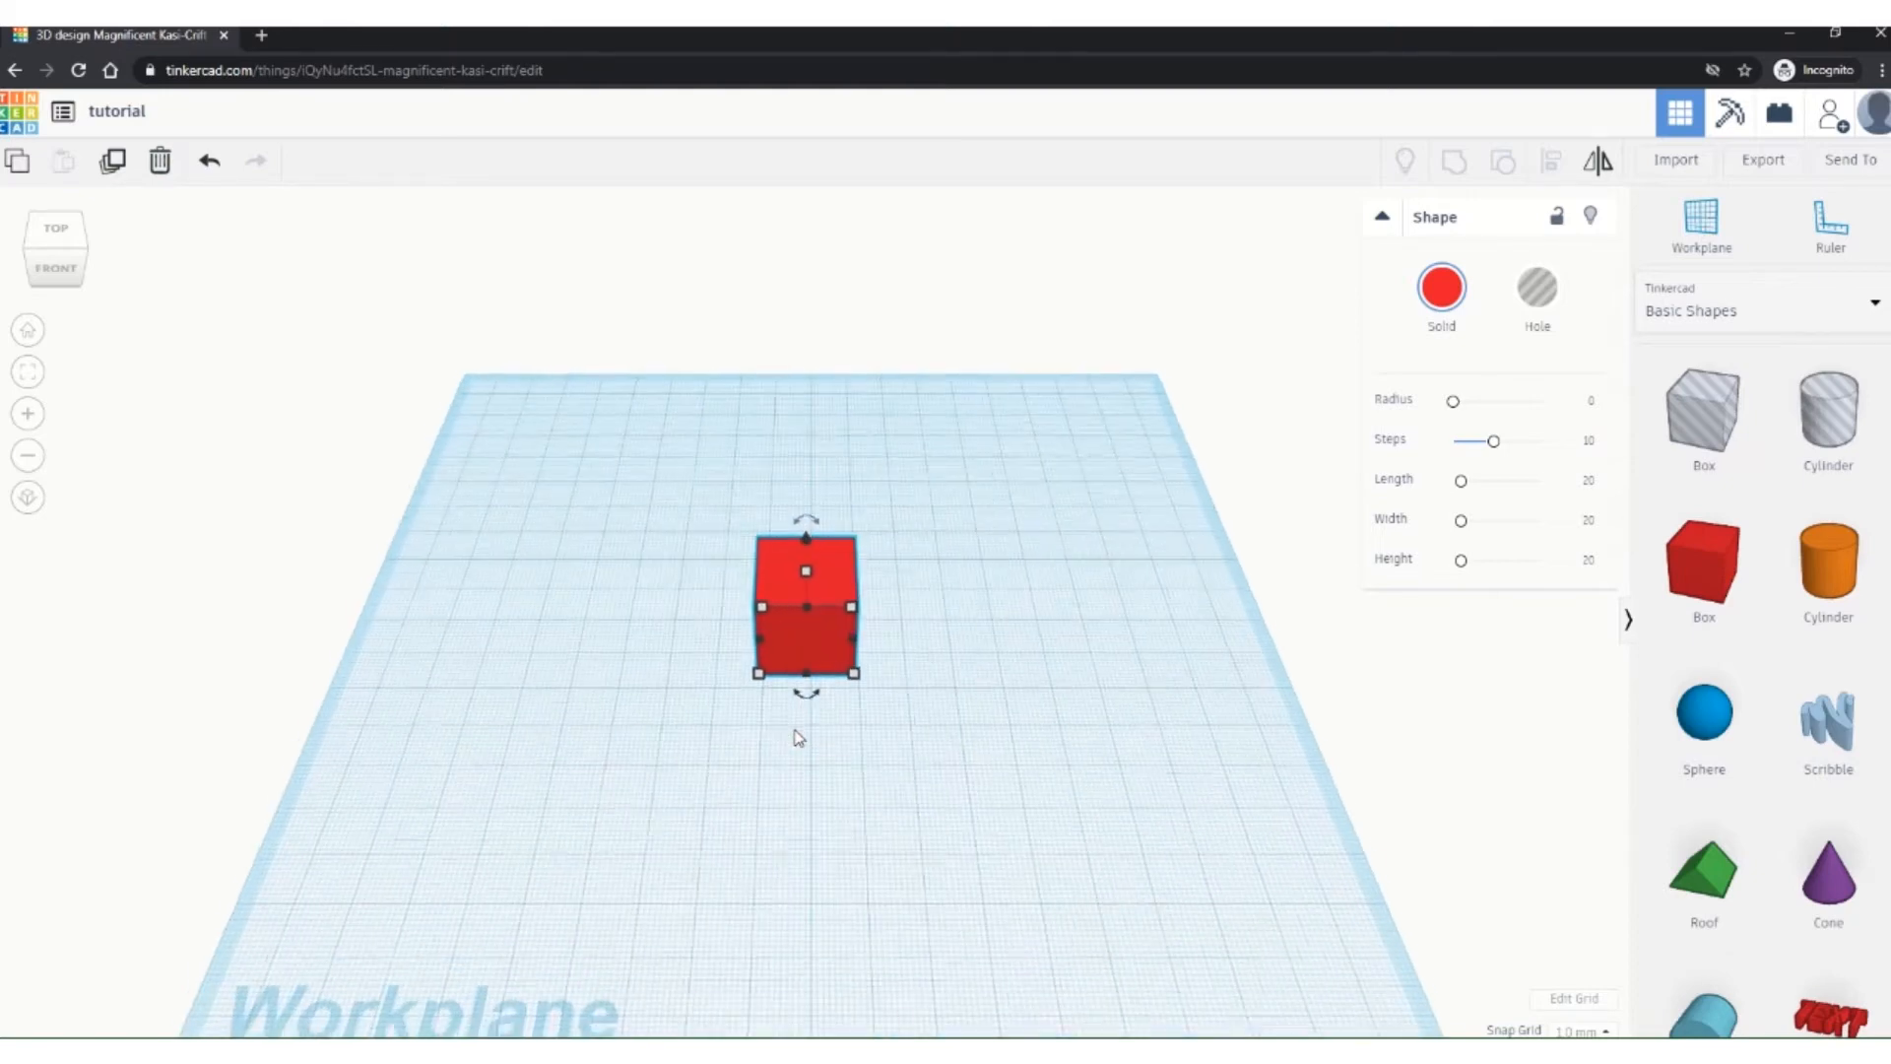
{"action": "scroll", "coordinate": [798, 738], "scroll_direction": "down", "scroll_amount": 2}
{"action": "scroll", "coordinate": [798, 738], "scroll_direction": "down", "scroll_amount": 2}
{"action": "scroll", "coordinate": [798, 738], "scroll_direction": "up", "scroll_amount": 3}
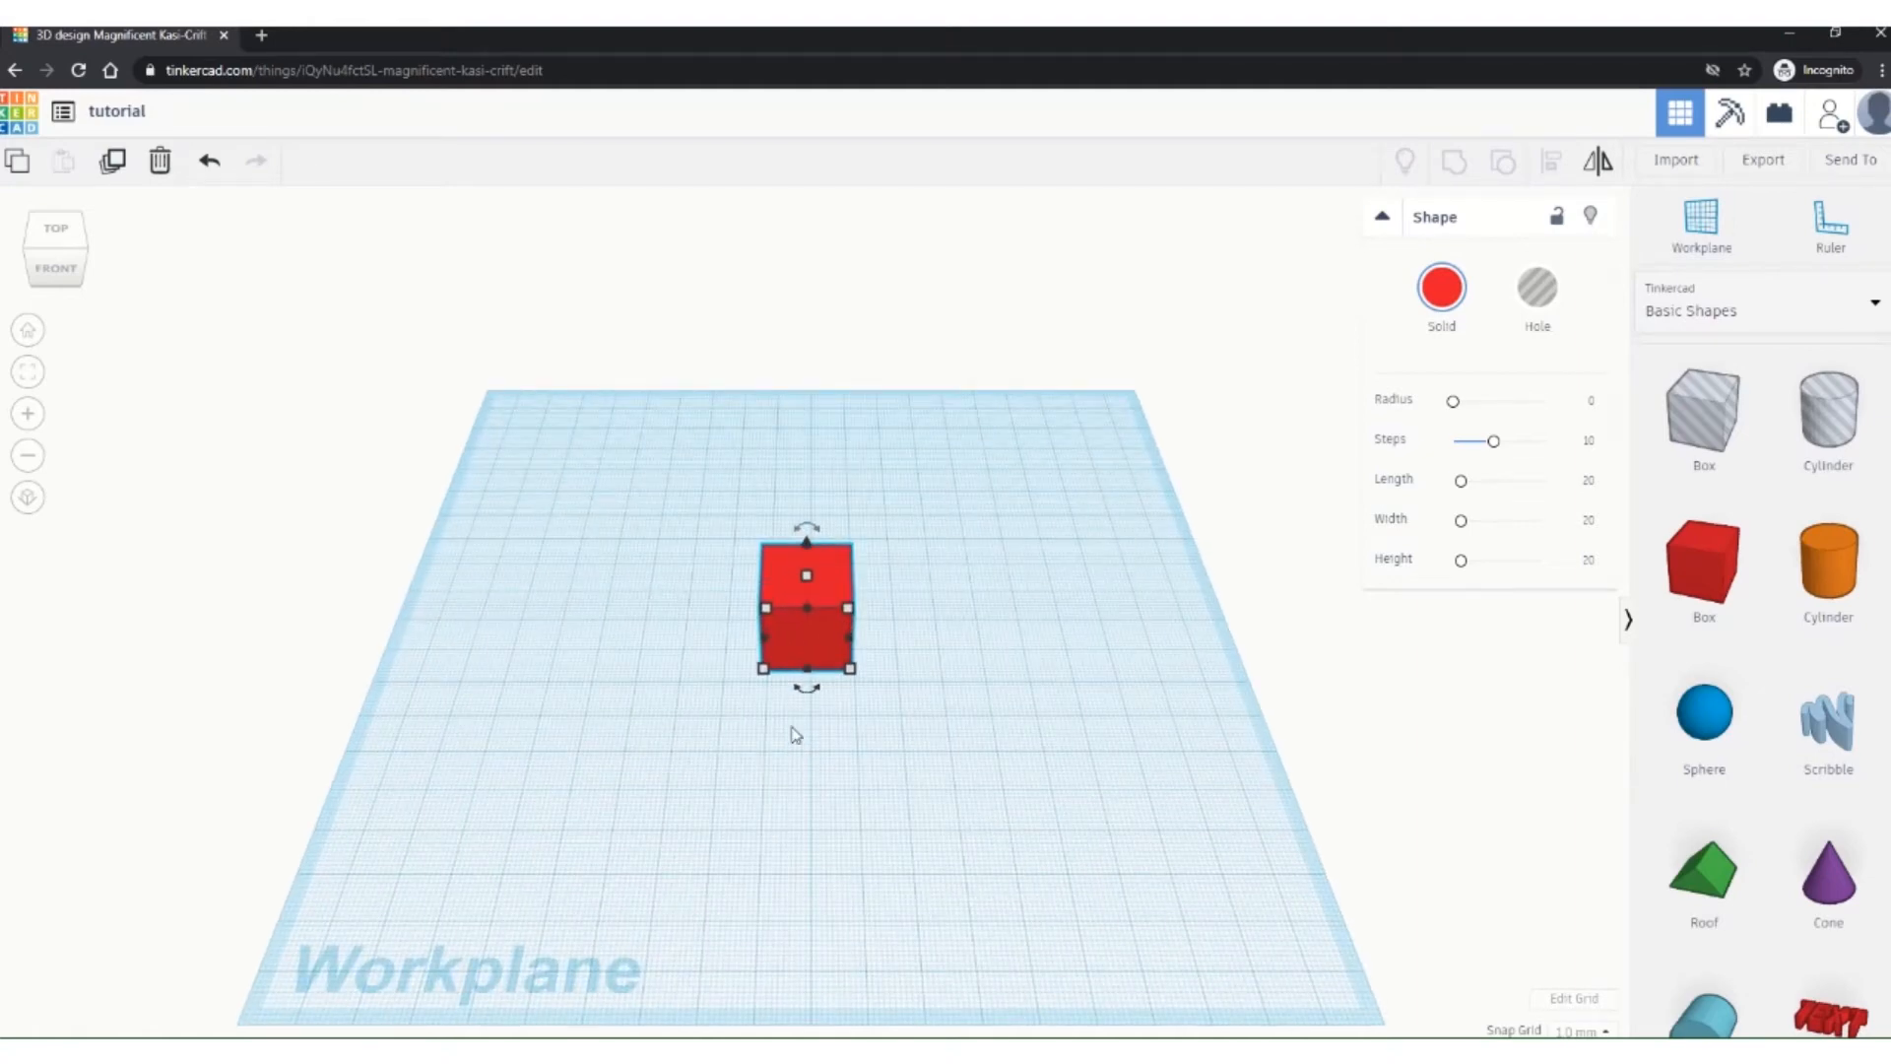
{"action": "middle_click_drag", "start_coordinate": [796, 736], "coordinate": [746, 694]}
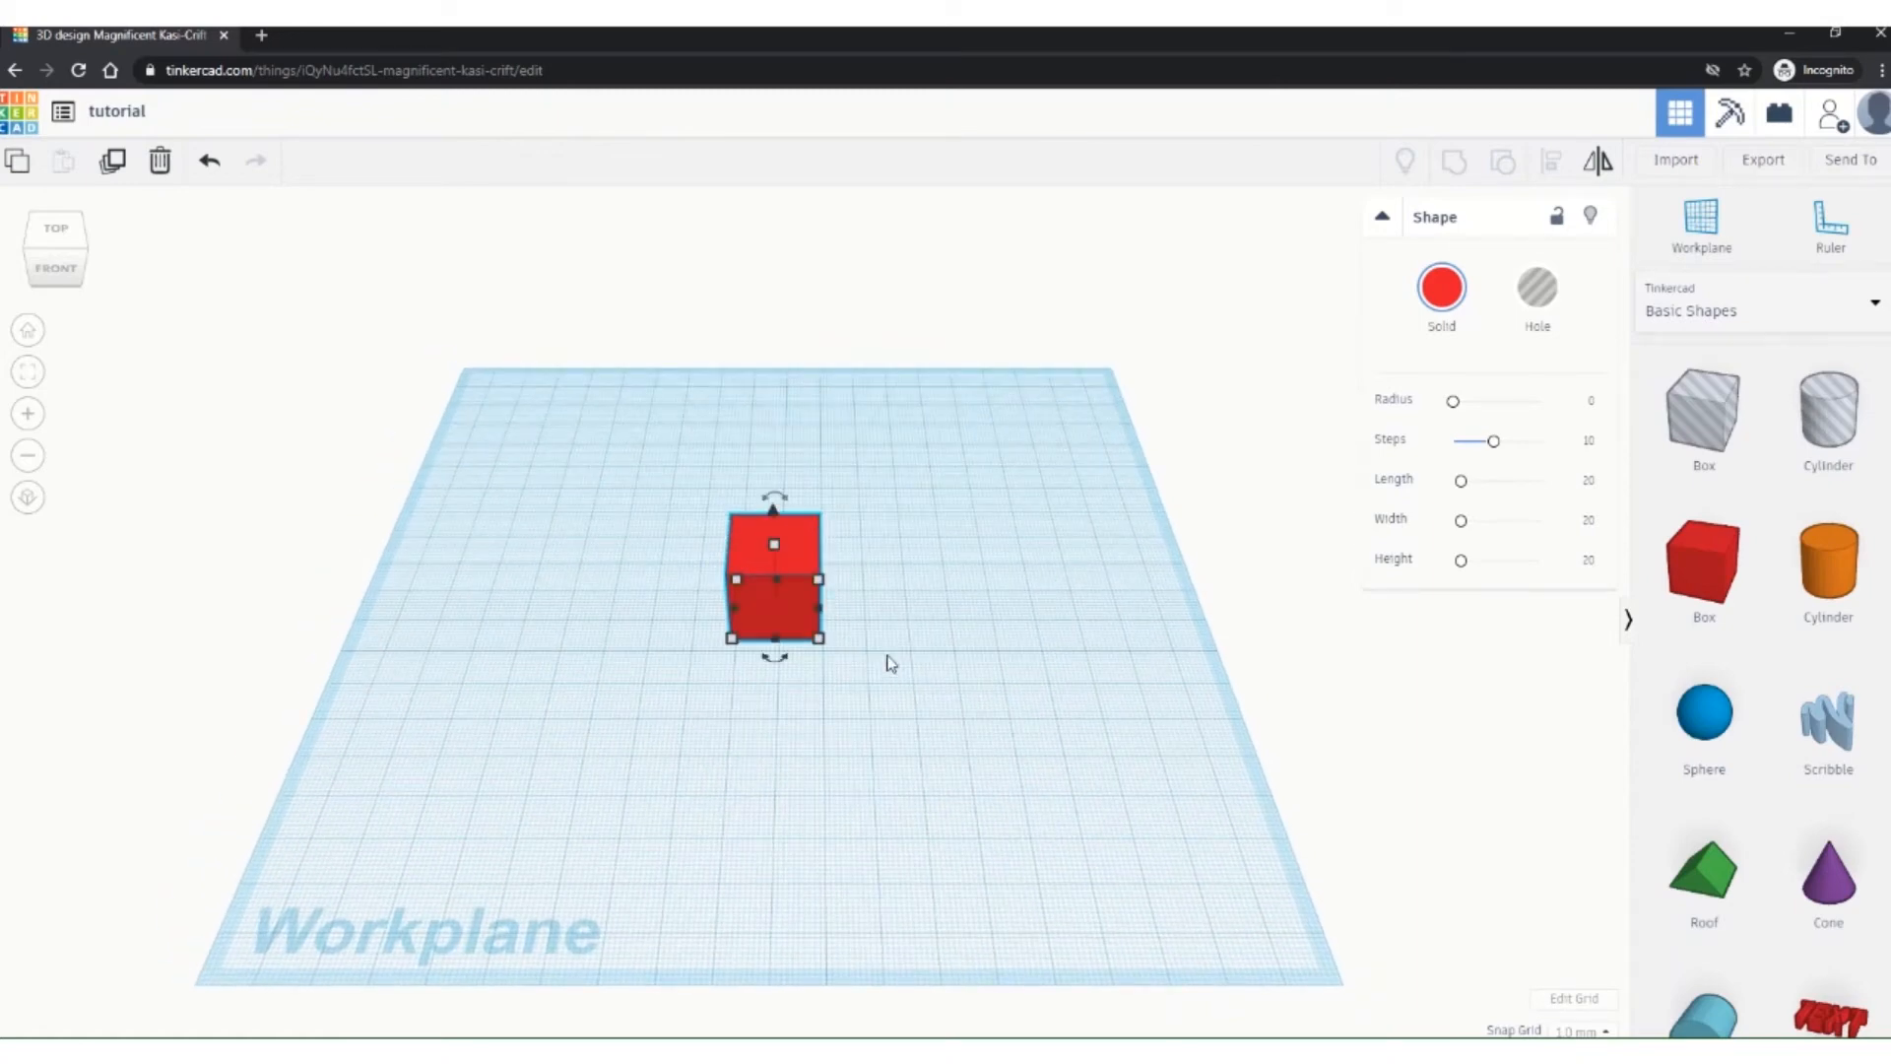
{"action": "right_click_drag", "start_coordinate": [890, 663], "coordinate": [871, 619]}
{"action": "scroll", "coordinate": [796, 676], "scroll_direction": "down", "scroll_amount": 5}
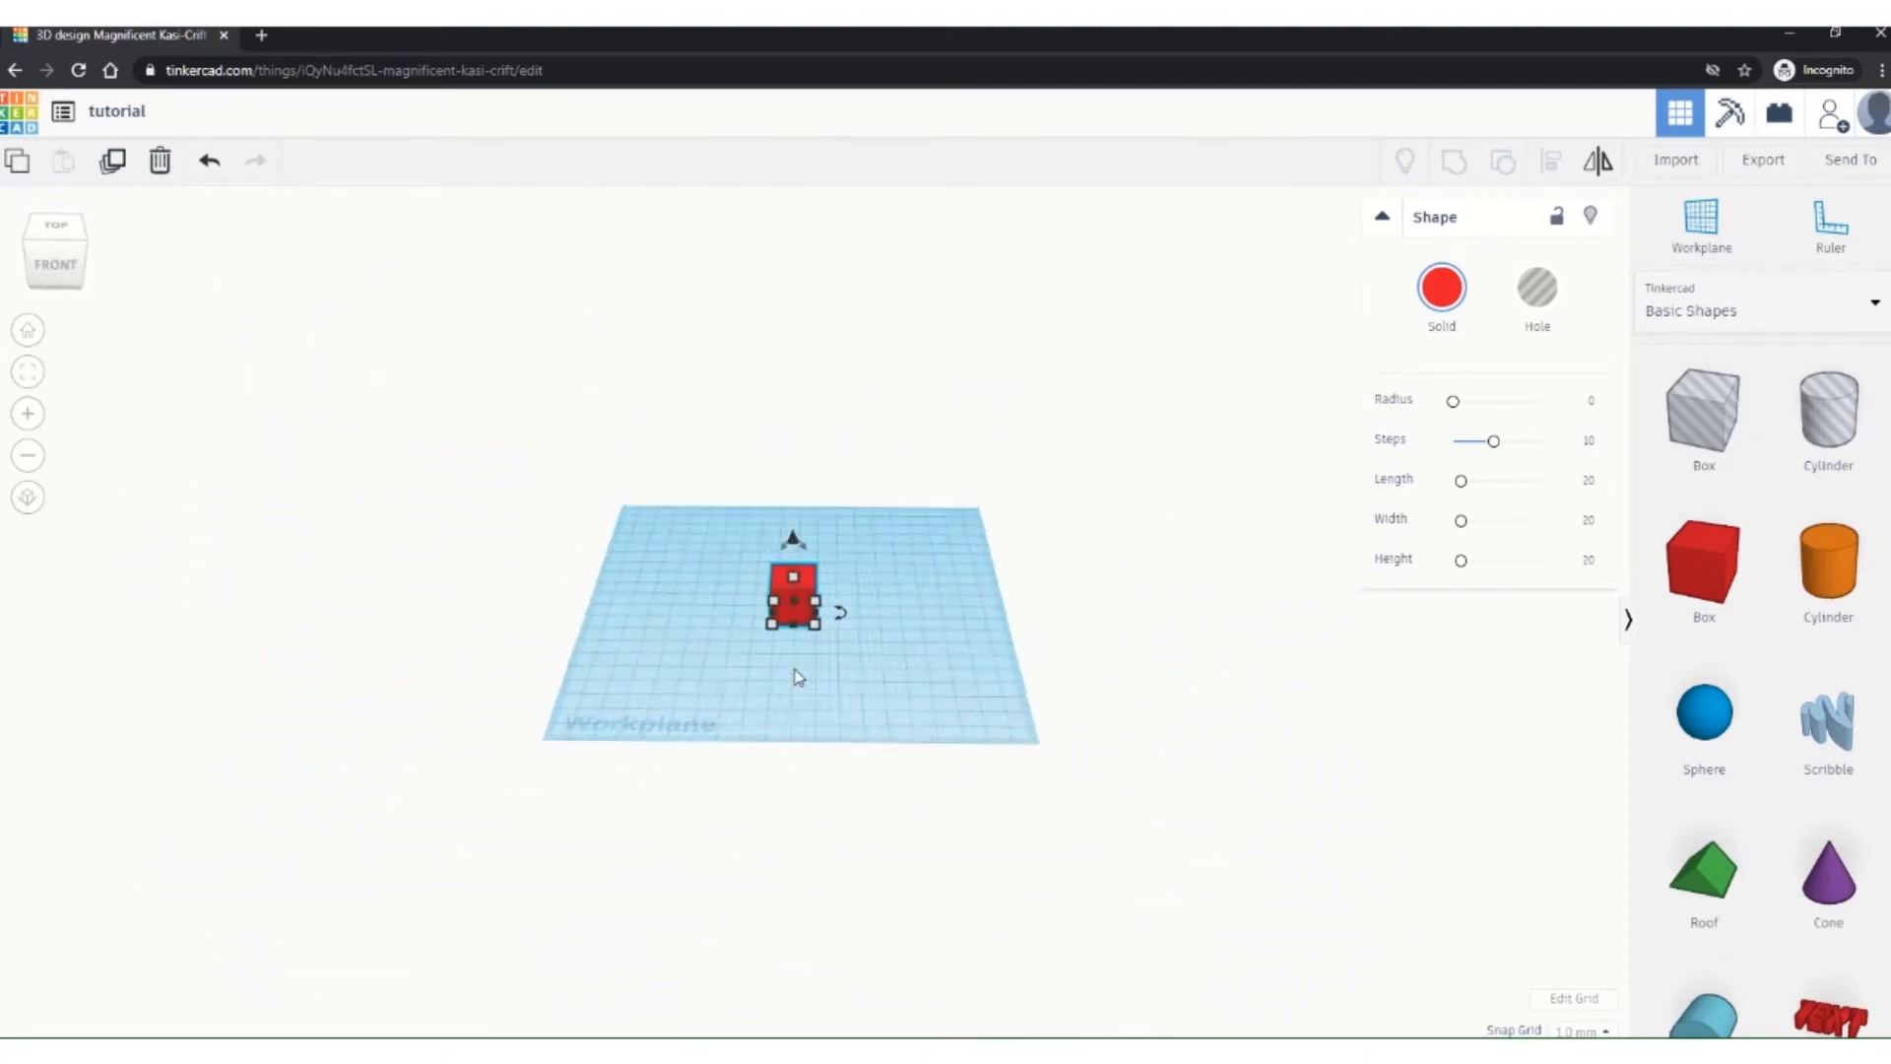
{"action": "scroll", "coordinate": [798, 676], "scroll_direction": "up", "scroll_amount": 6}
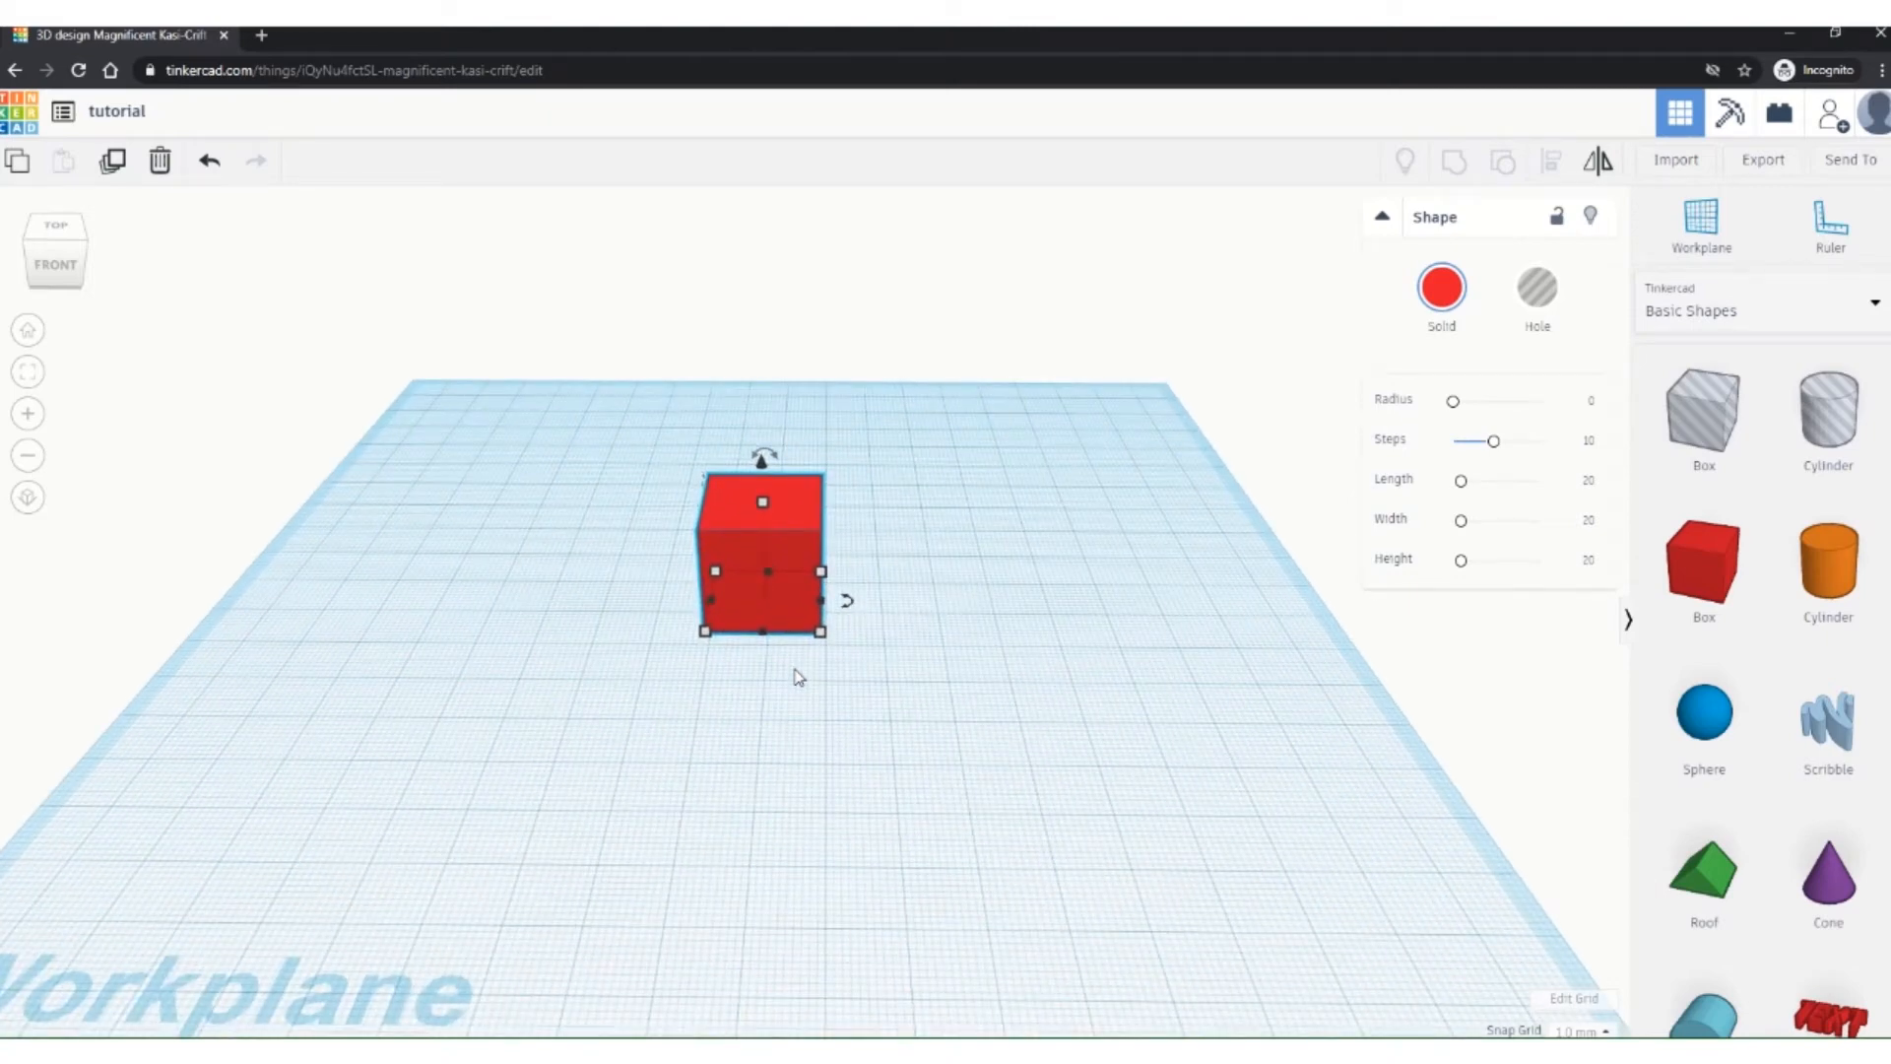
{"action": "middle_click_drag", "start_coordinate": [798, 676], "coordinate": [895, 624]}
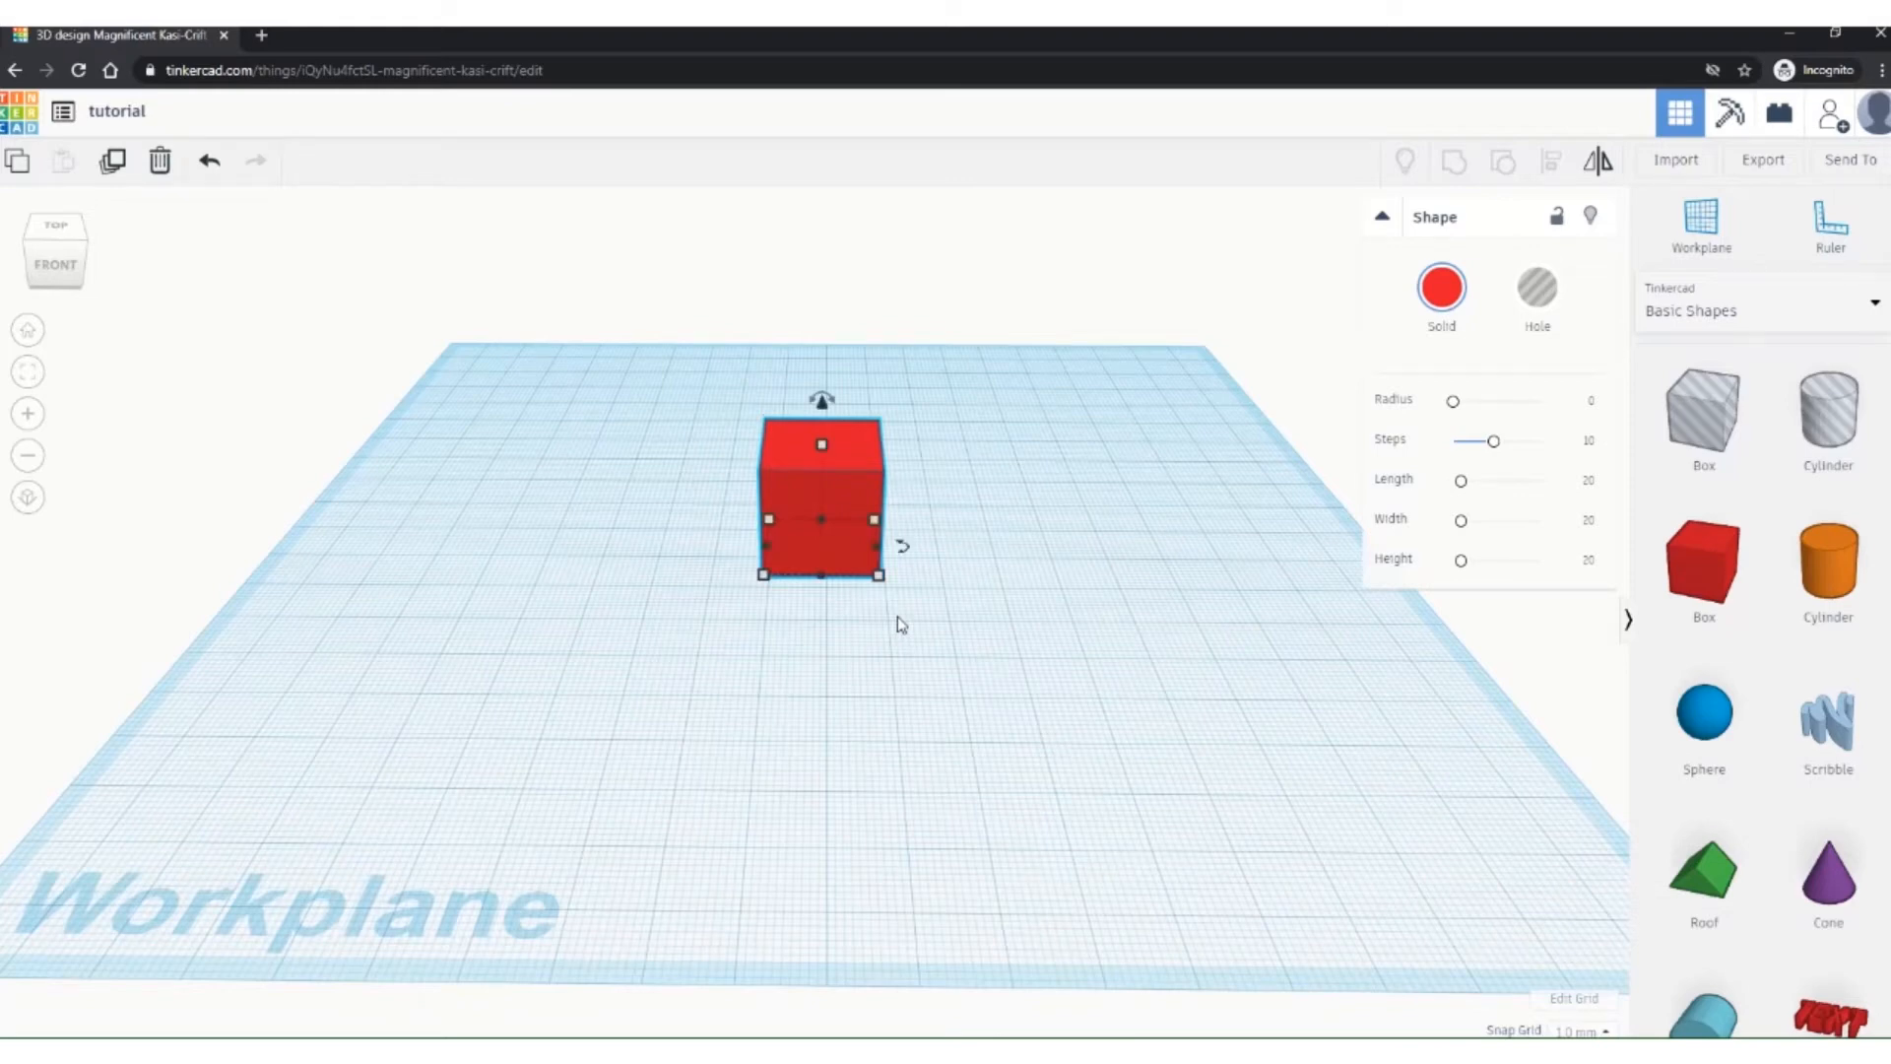
{"action": "scroll", "coordinate": [899, 625], "scroll_direction": "down", "scroll_amount": 3}
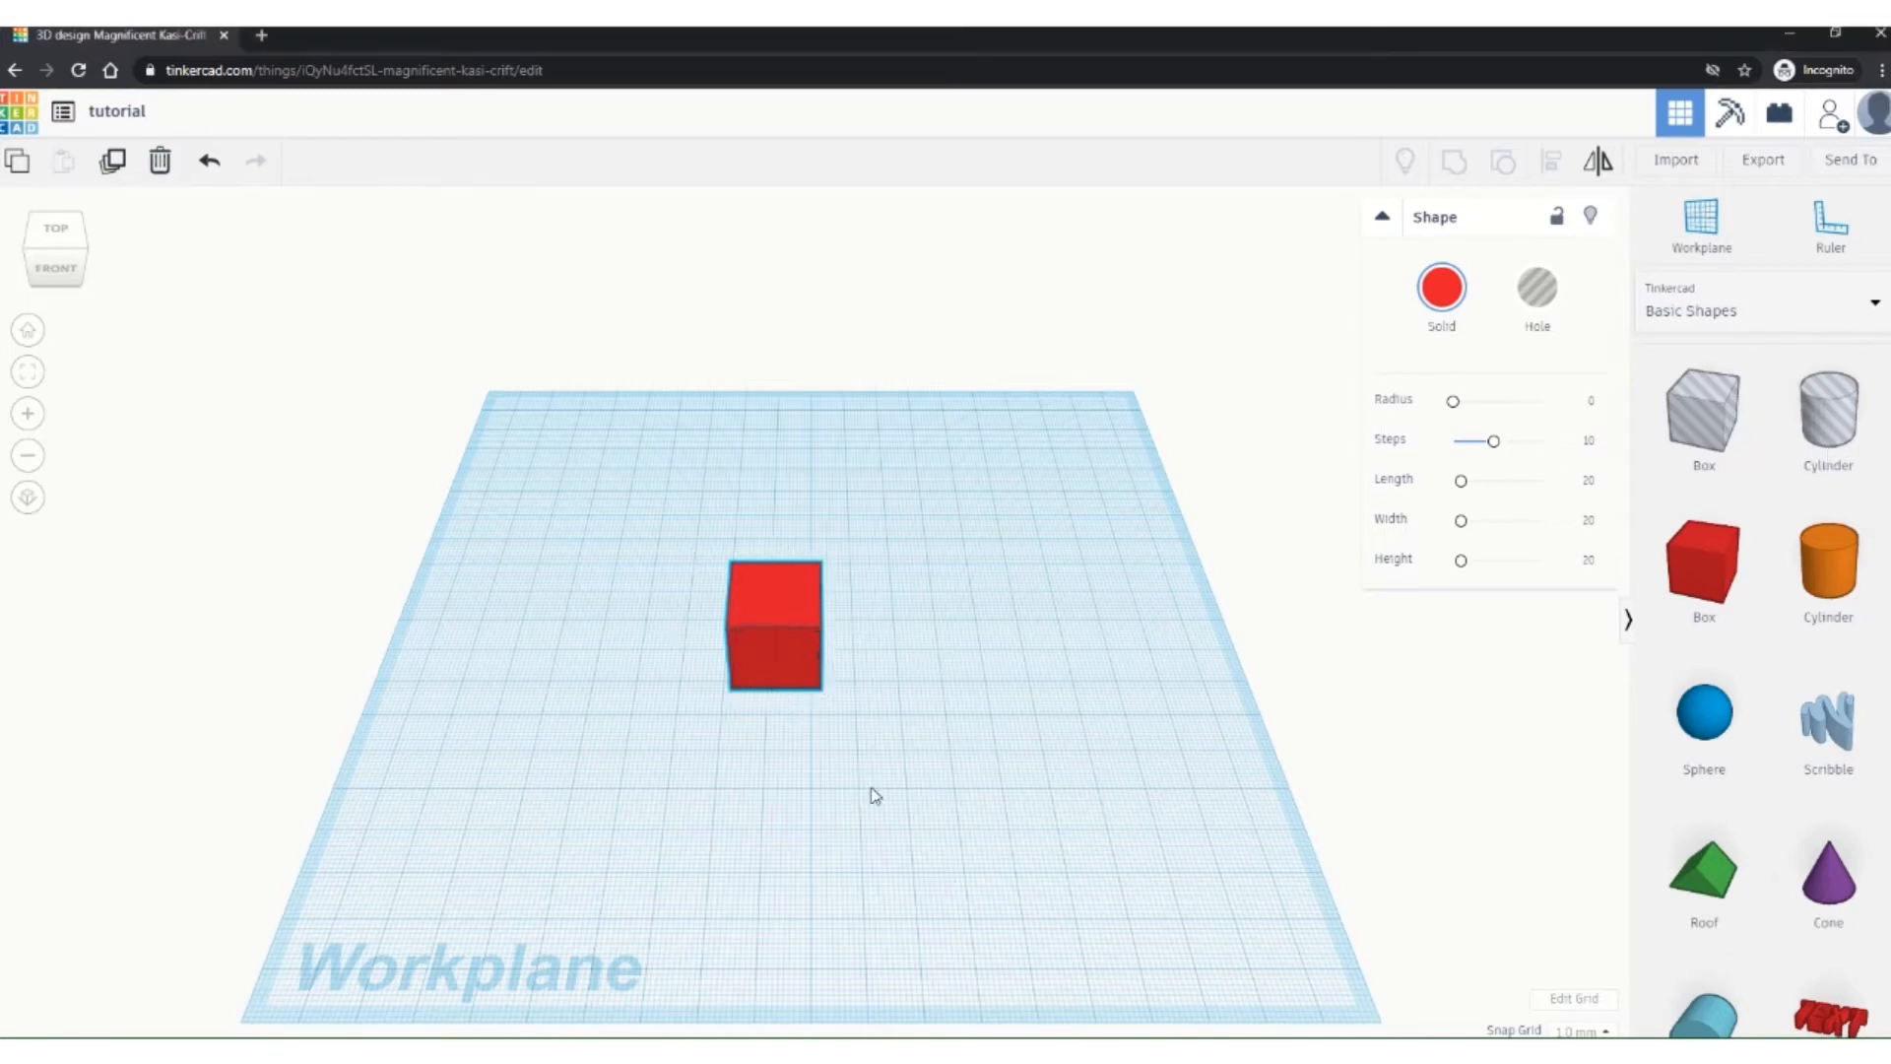
Step: Reselect the red box and set its width to 40
{"action": "right_click_drag", "start_coordinate": [874, 794], "coordinate": [1018, 710]}
{"action": "left_click", "coordinate": [990, 666]}
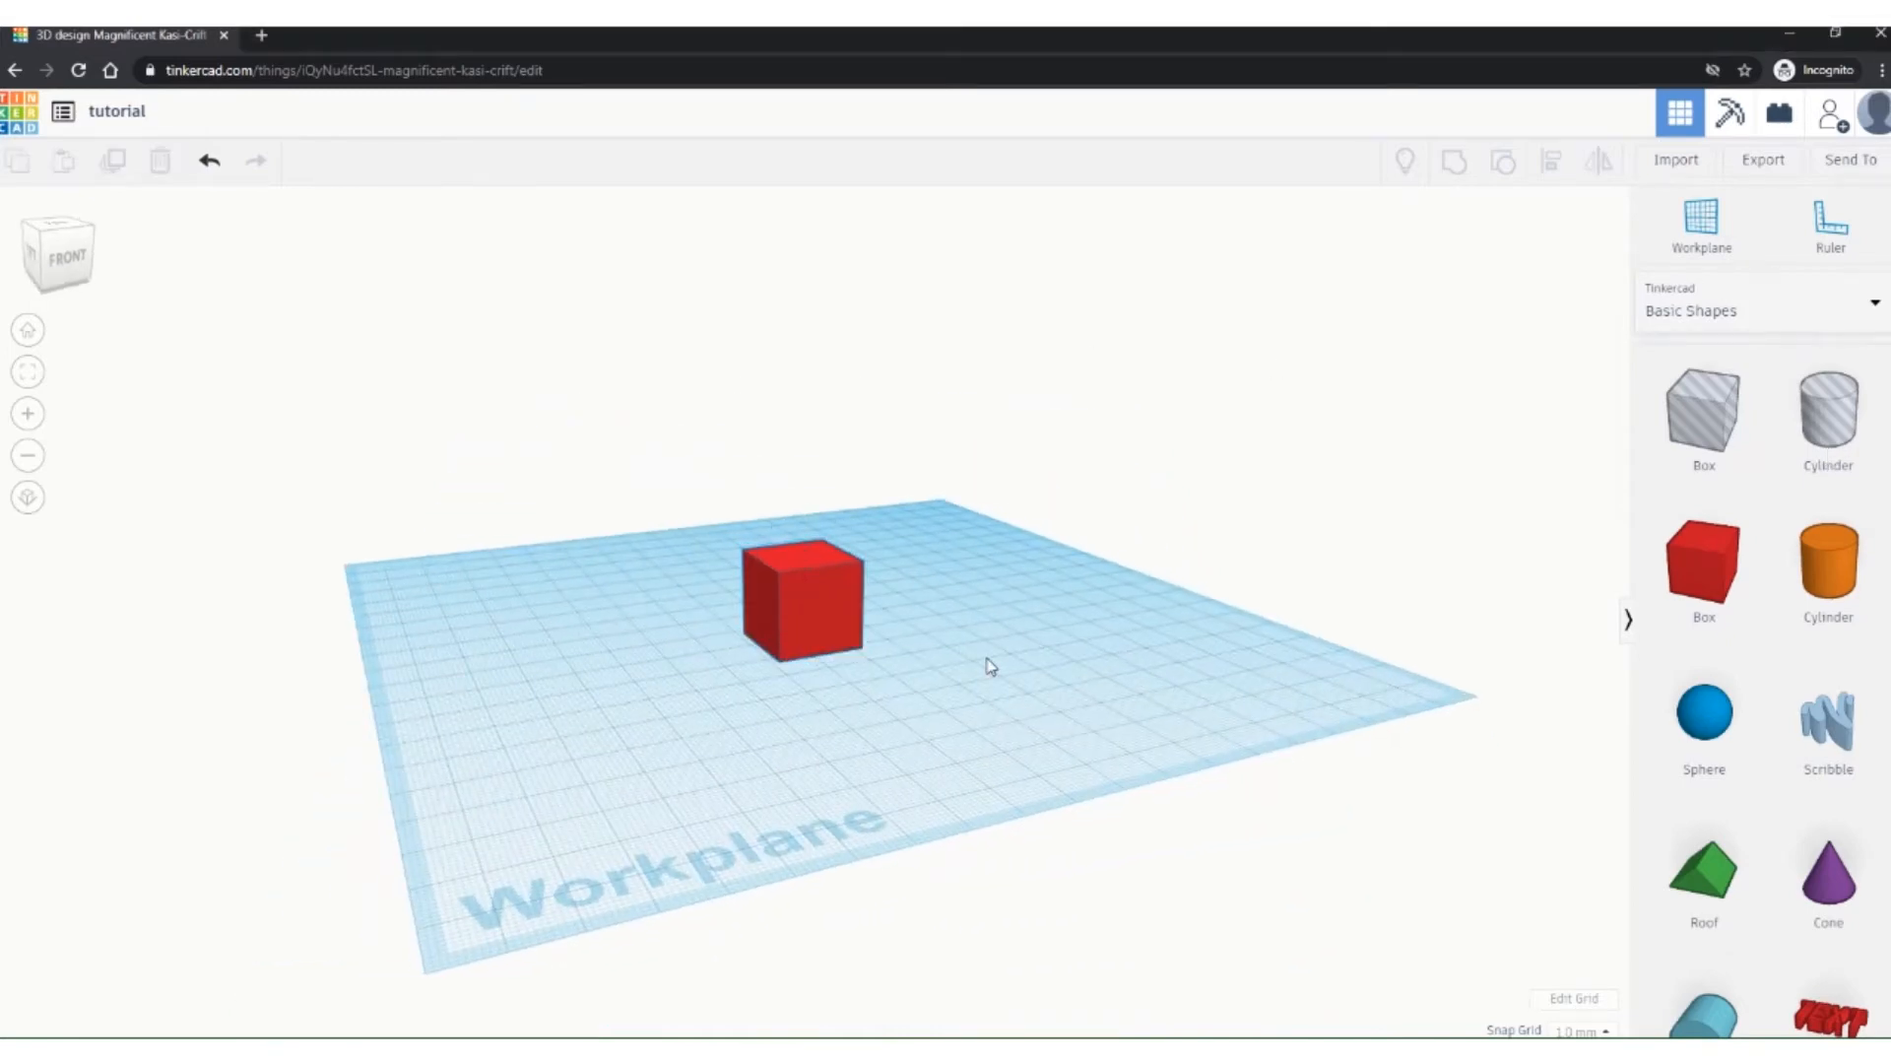
{"action": "left_click", "coordinate": [800, 636]}
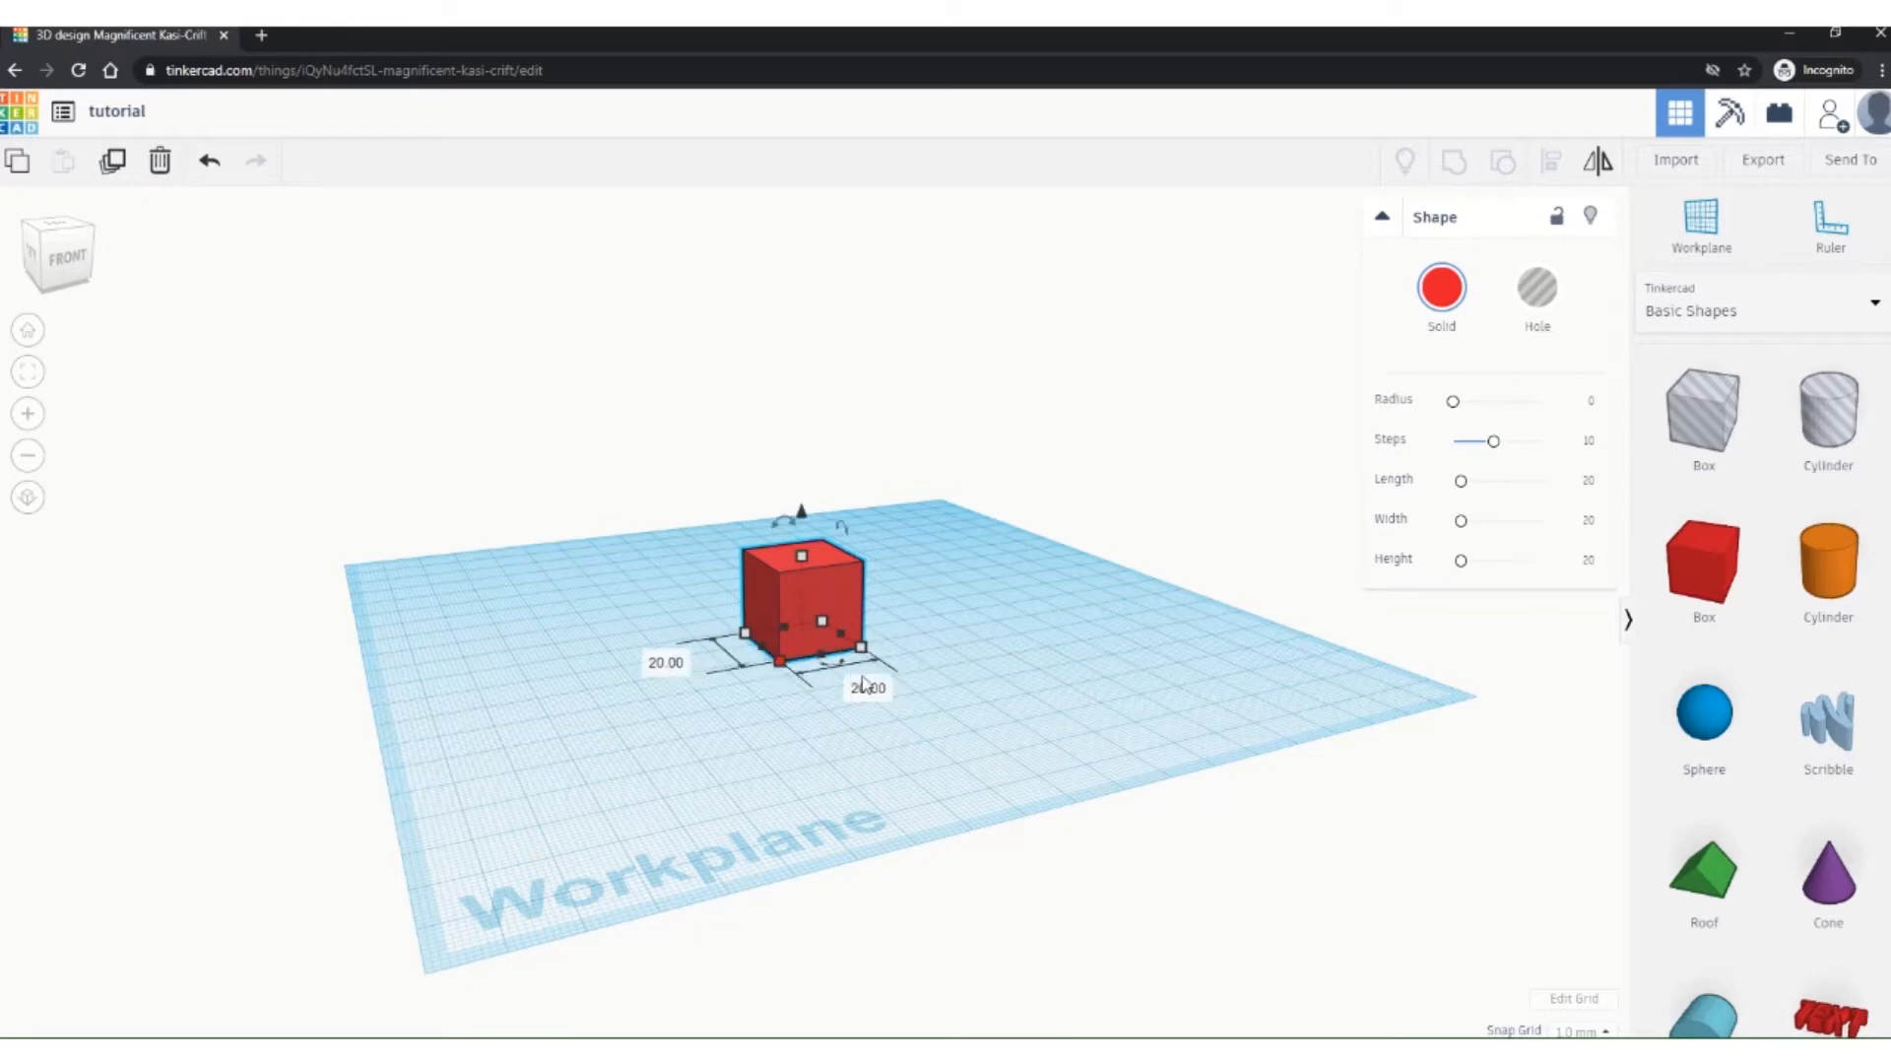
{"action": "left_click", "coordinate": [868, 689]}
{"action": "type", "text": "40"}
{"action": "key", "text": "Return"}
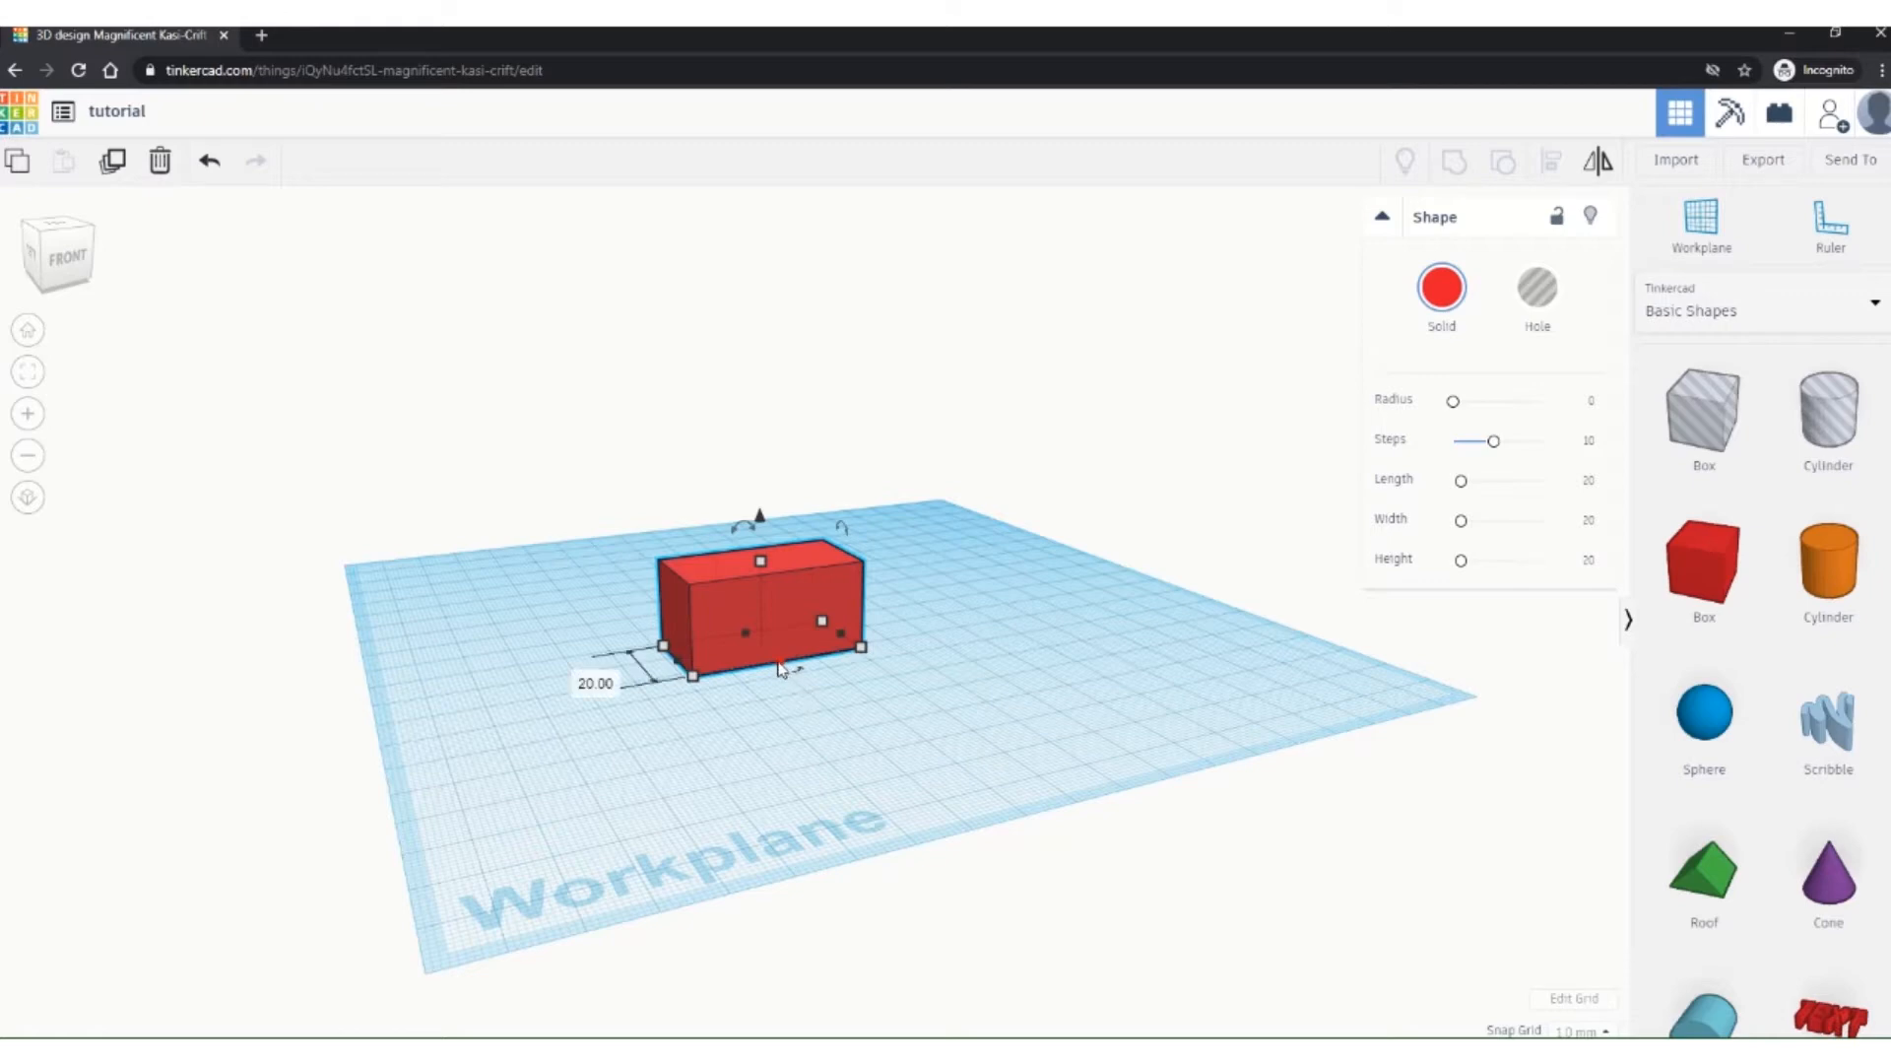
Step: Lengthen the box toward the front and enter a dimension of 15
{"action": "mouse_move", "coordinate": [779, 669]}
{"action": "left_mouse_down"}
{"action": "mouse_move", "coordinate": [872, 807]}
{"action": "mouse_move", "coordinate": [803, 692]}
{"action": "left_mouse_up"}
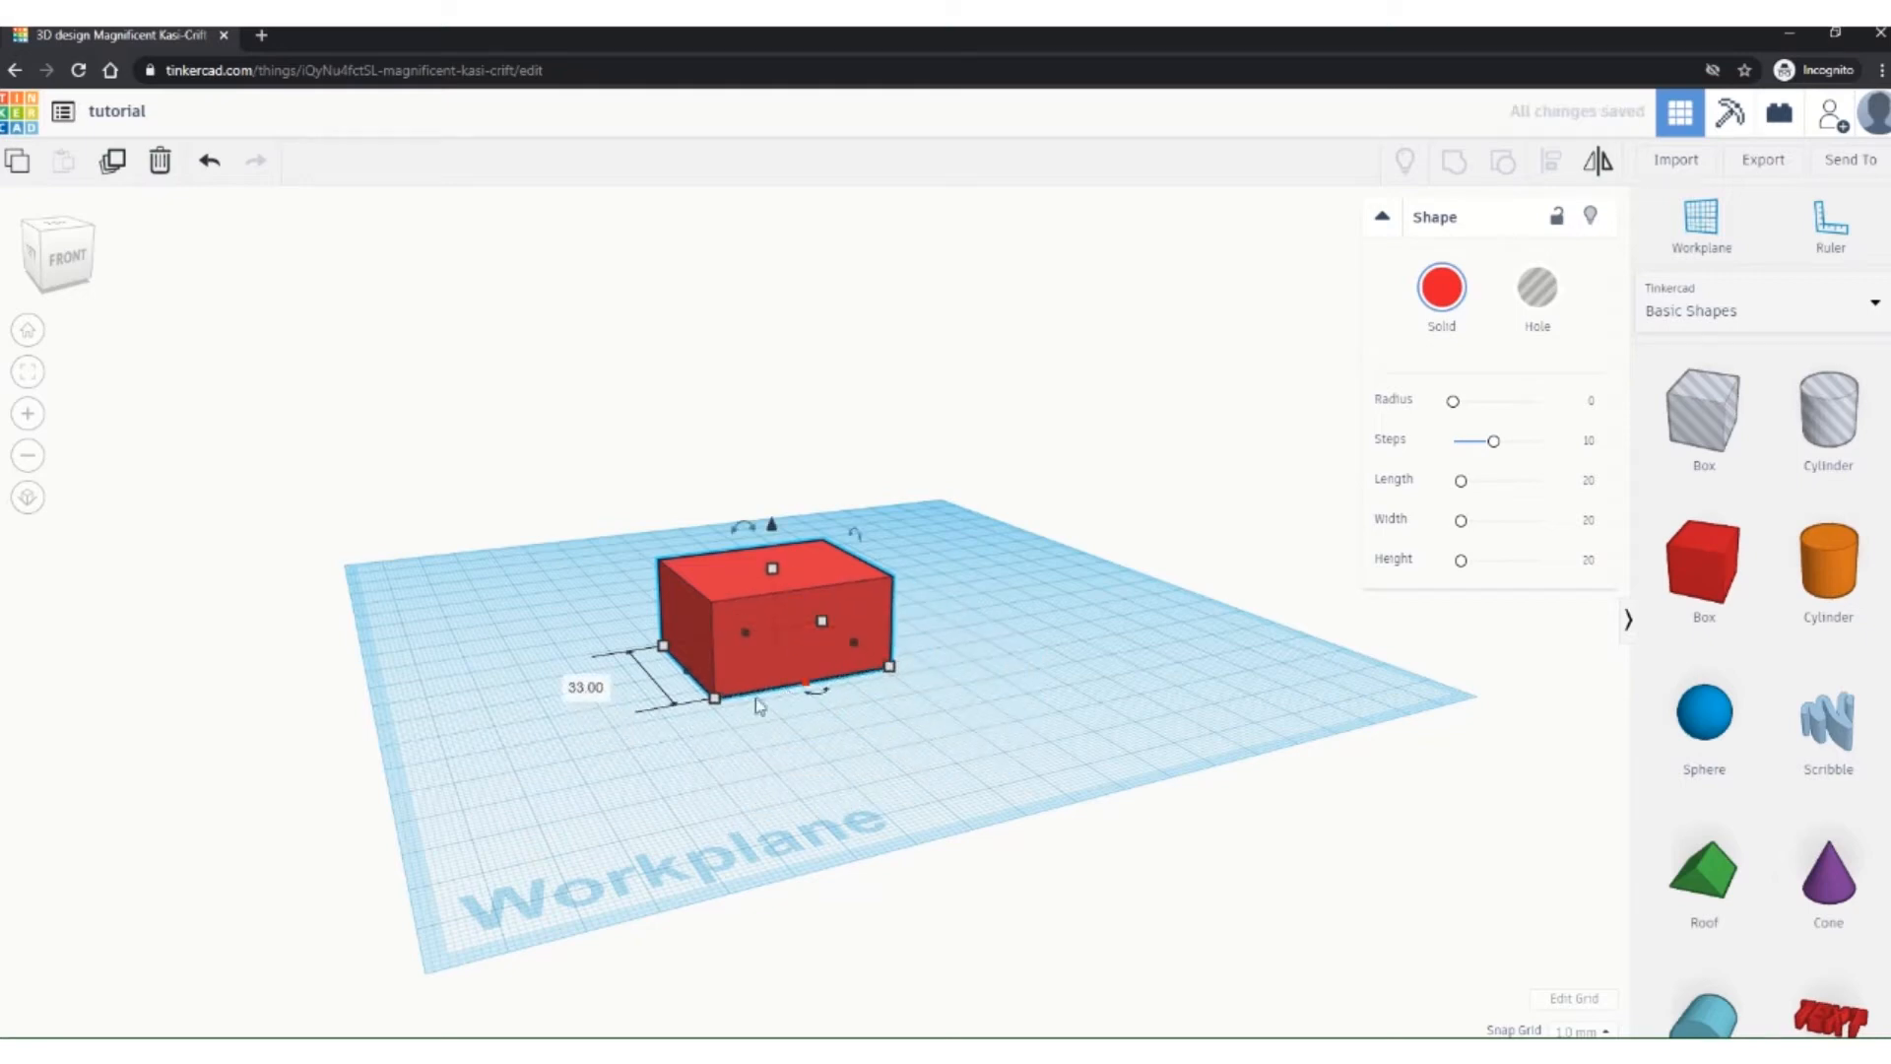
{"action": "left_click", "coordinate": [585, 686]}
{"action": "type", "text": "15"}
{"action": "key", "text": "Return"}
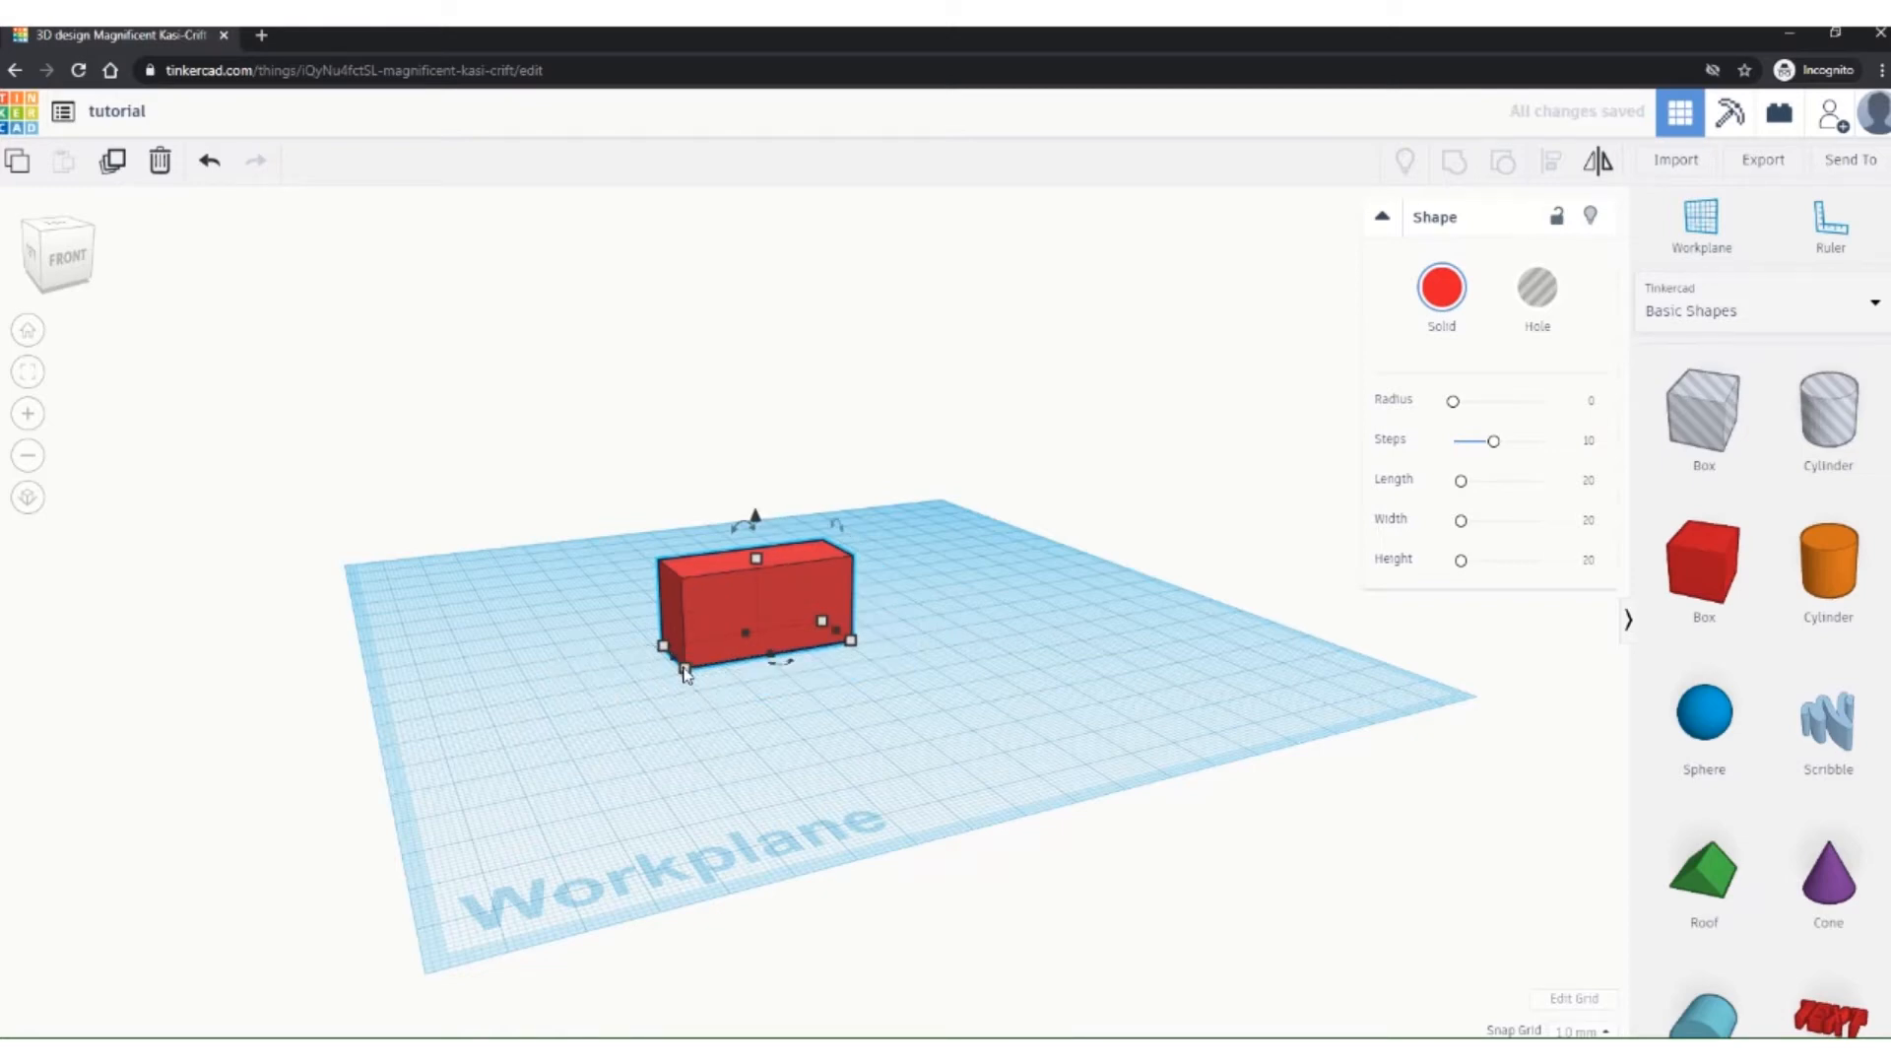
Step: Drag the corner and edge handles to a roughly 26 × 22 footprint and view it from the front
{"action": "left_click_drag", "start_coordinate": [687, 674], "coordinate": [711, 731]}
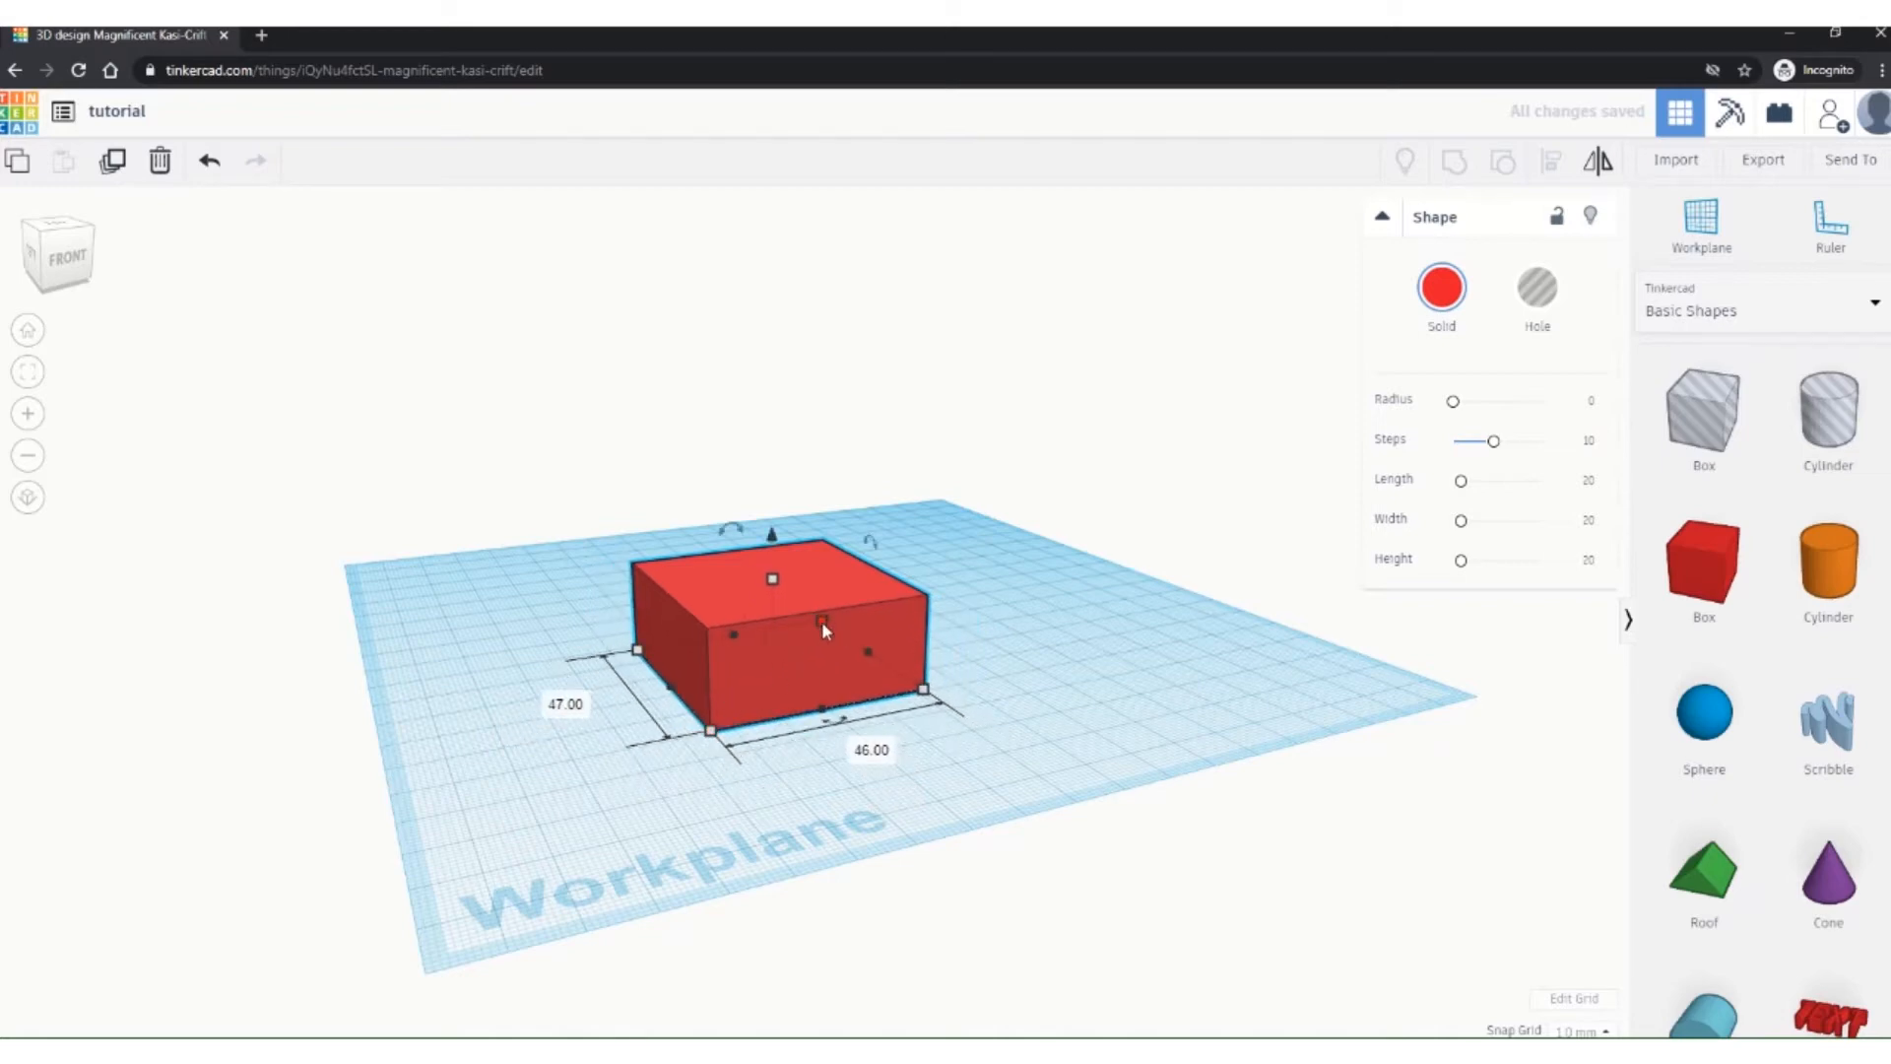
{"action": "mouse_move", "coordinate": [672, 677]}
{"action": "left_mouse_down"}
{"action": "mouse_move", "coordinate": [640, 763]}
{"action": "mouse_move", "coordinate": [542, 744]}
{"action": "mouse_move", "coordinate": [788, 733]}
{"action": "mouse_move", "coordinate": [967, 673]}
{"action": "mouse_move", "coordinate": [867, 601]}
{"action": "mouse_move", "coordinate": [763, 641]}
{"action": "mouse_move", "coordinate": [759, 692]}
{"action": "mouse_move", "coordinate": [826, 701]}
{"action": "mouse_move", "coordinate": [690, 702]}
{"action": "left_mouse_up"}
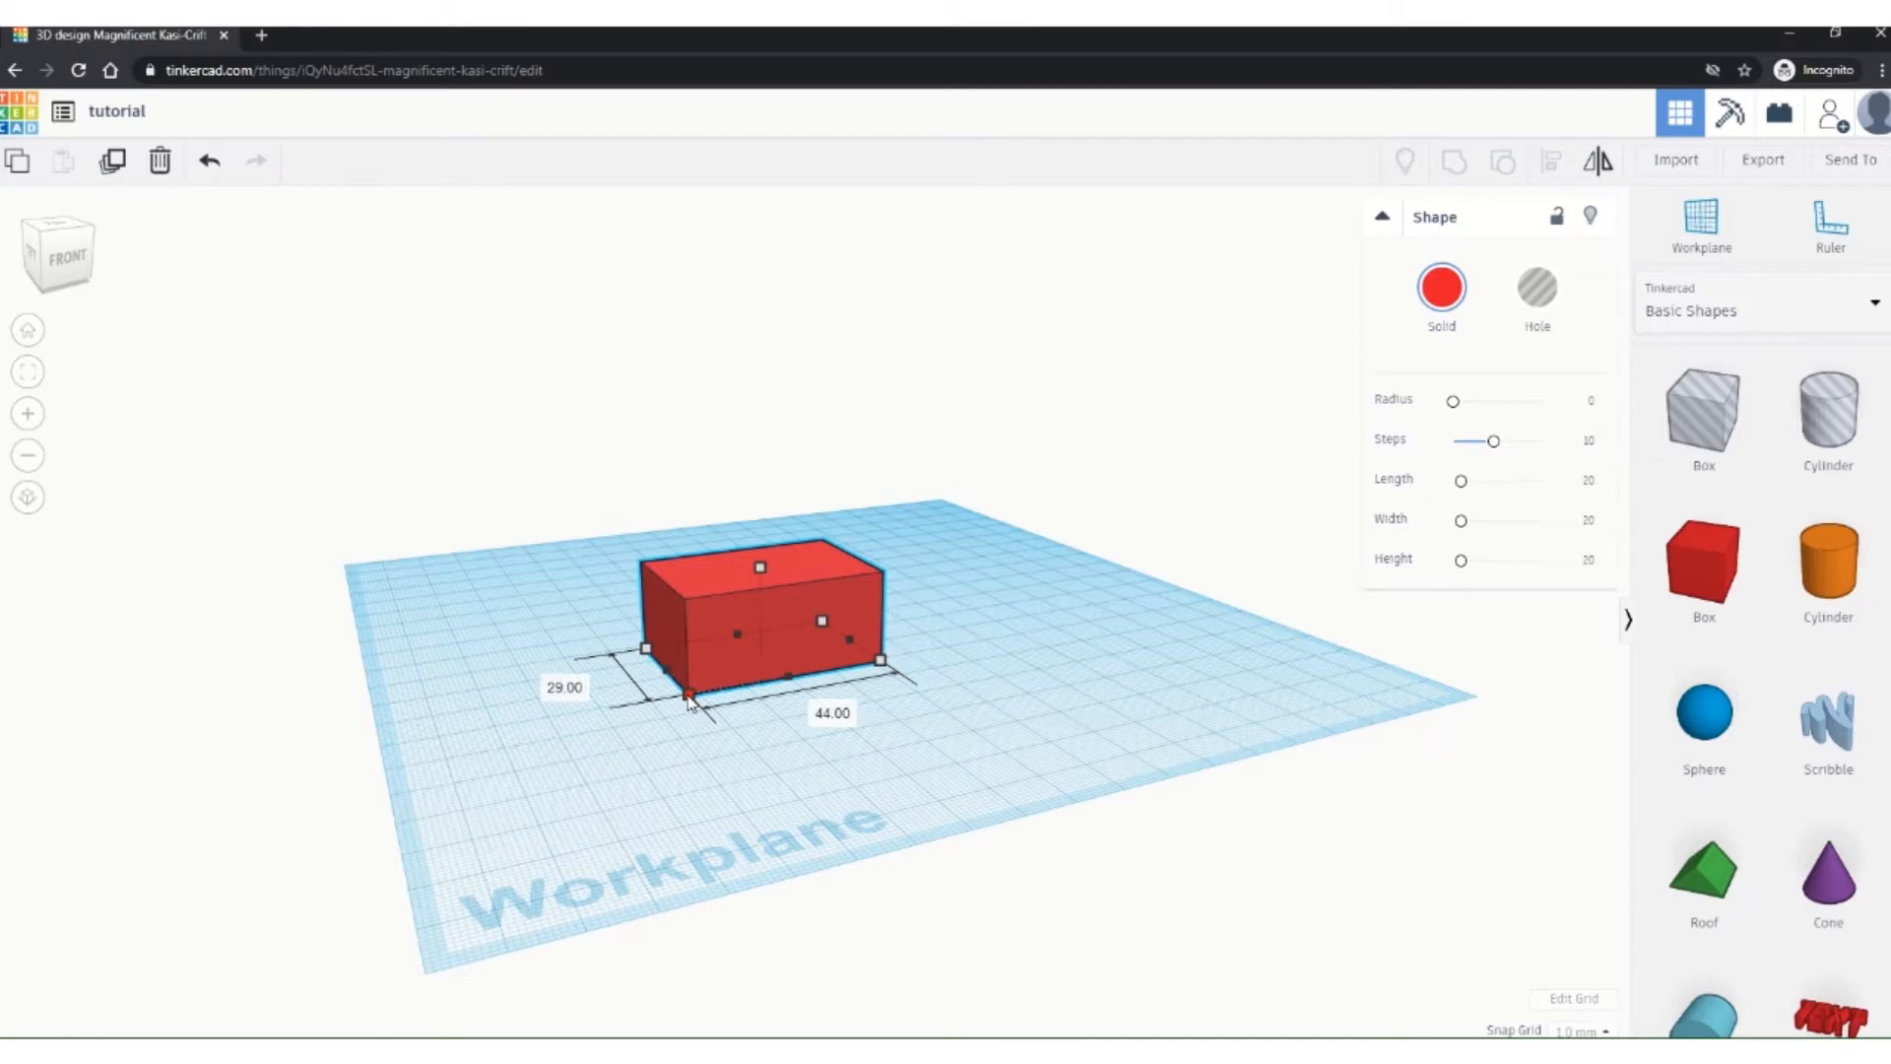
{"action": "left_click_drag", "start_coordinate": [690, 702], "coordinate": [751, 704]}
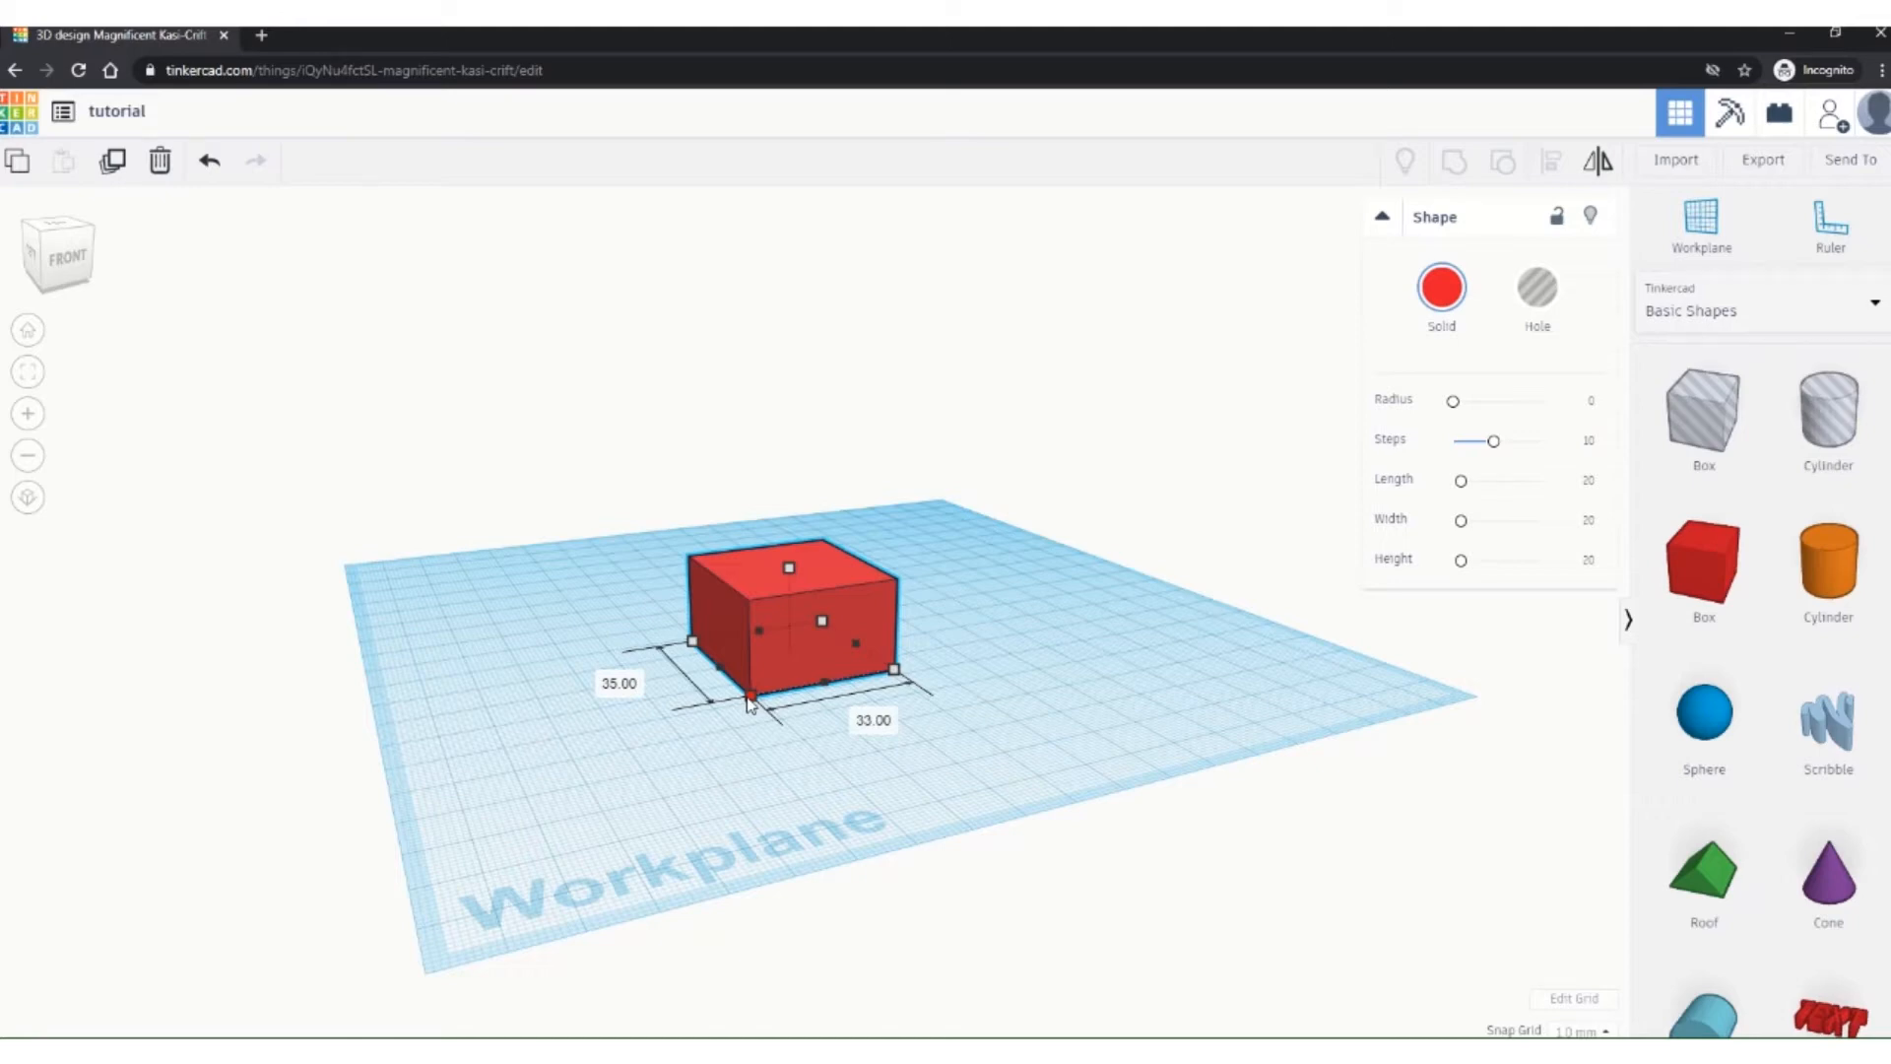
{"action": "mouse_move", "coordinate": [750, 703]}
{"action": "left_mouse_down"}
{"action": "mouse_move", "coordinate": [650, 892]}
{"action": "mouse_move", "coordinate": [655, 833]}
{"action": "mouse_move", "coordinate": [725, 716]}
{"action": "mouse_move", "coordinate": [779, 695]}
{"action": "mouse_move", "coordinate": [665, 796]}
{"action": "mouse_move", "coordinate": [699, 714]}
{"action": "mouse_move", "coordinate": [793, 685]}
{"action": "mouse_move", "coordinate": [721, 724]}
{"action": "mouse_move", "coordinate": [698, 764]}
{"action": "mouse_move", "coordinate": [766, 686]}
{"action": "left_mouse_up"}
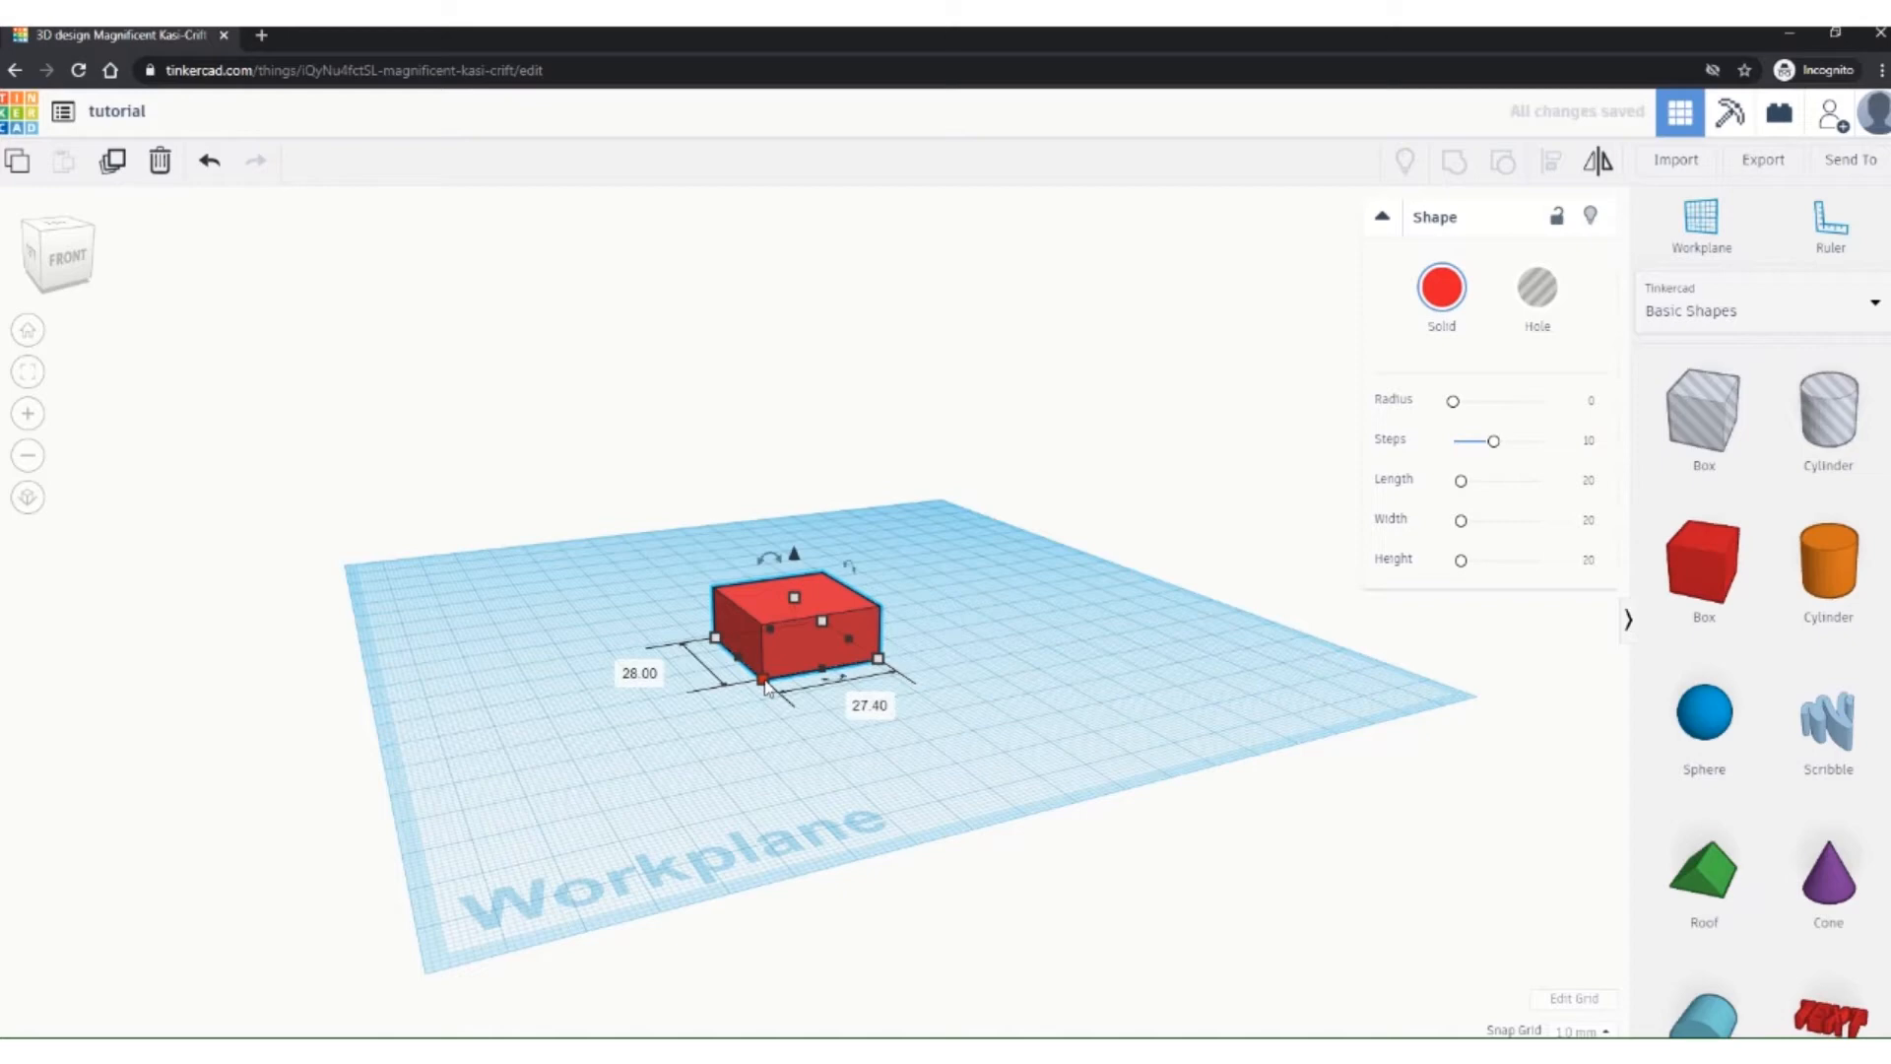
{"action": "mouse_move", "coordinate": [823, 670]}
{"action": "left_mouse_down"}
{"action": "mouse_move", "coordinate": [866, 746]}
{"action": "mouse_move", "coordinate": [783, 675]}
{"action": "mouse_move", "coordinate": [744, 746]}
{"action": "mouse_move", "coordinate": [754, 769]}
{"action": "mouse_move", "coordinate": [788, 679]}
{"action": "left_mouse_up"}
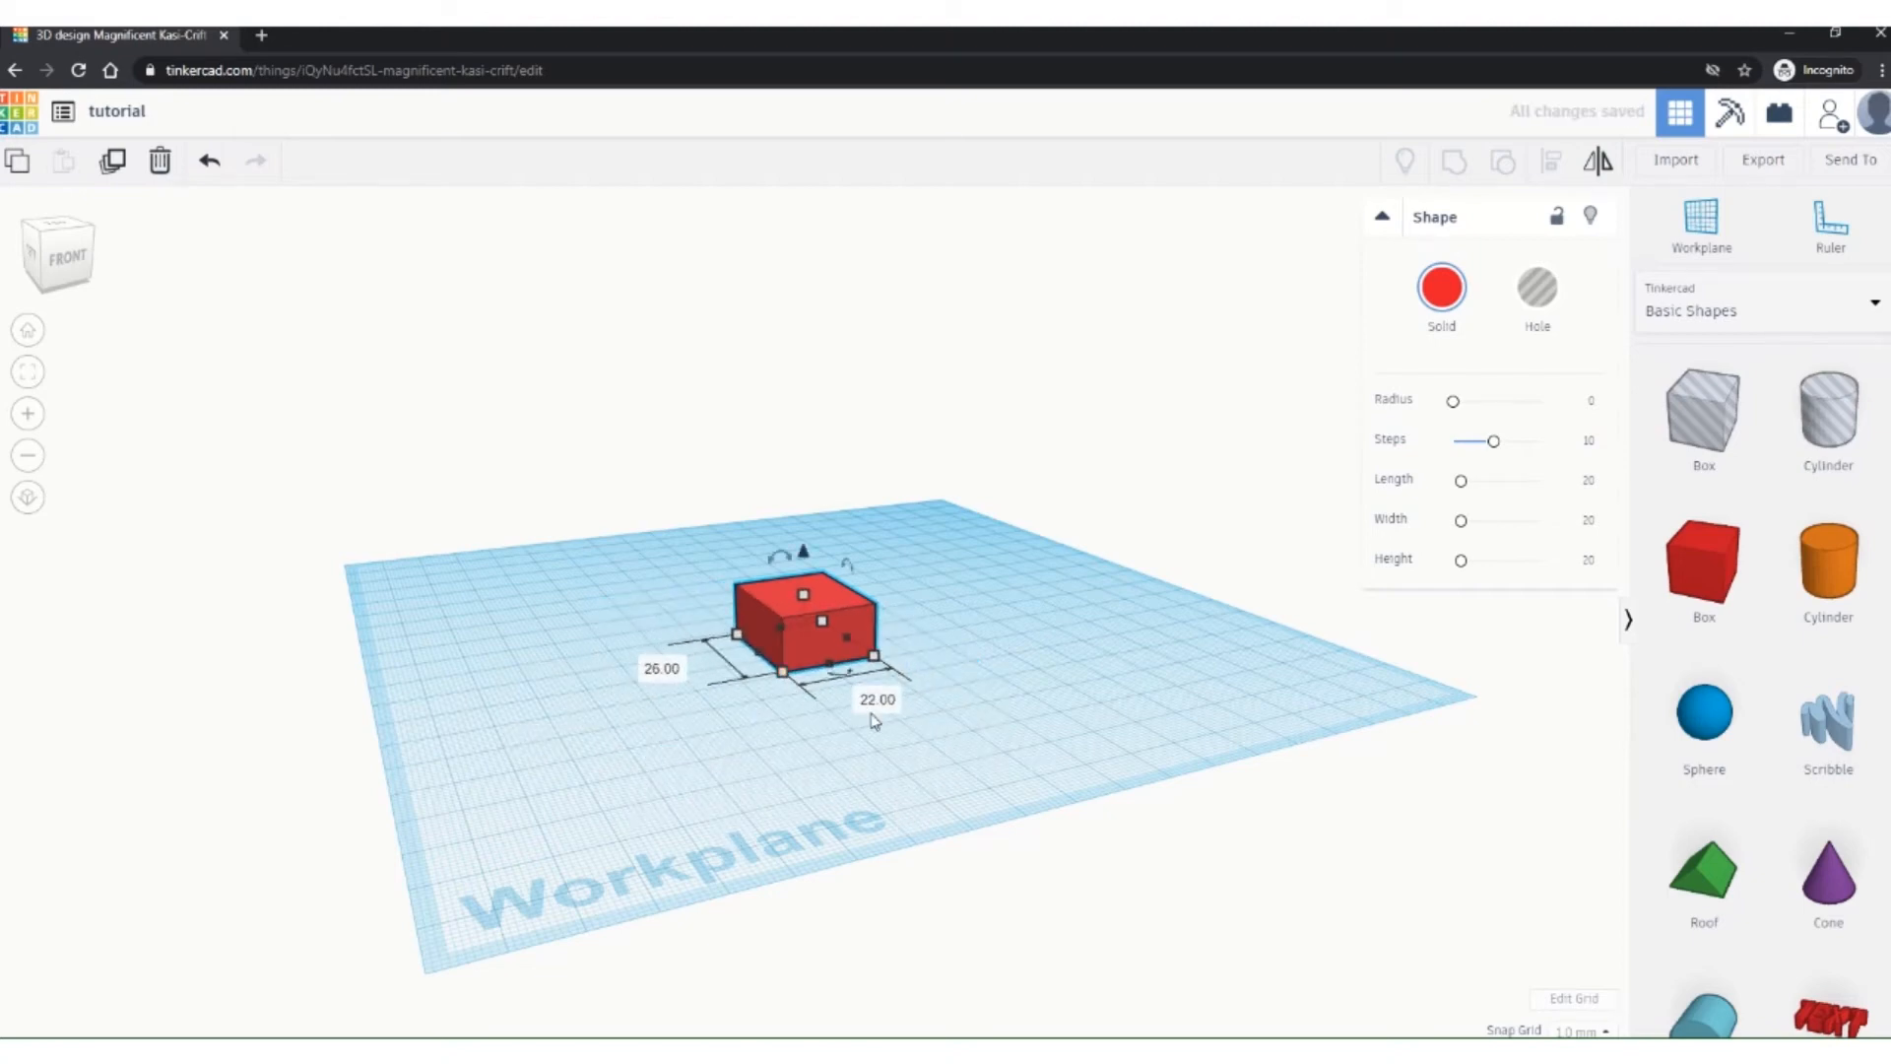
{"action": "left_click", "coordinate": [75, 263]}
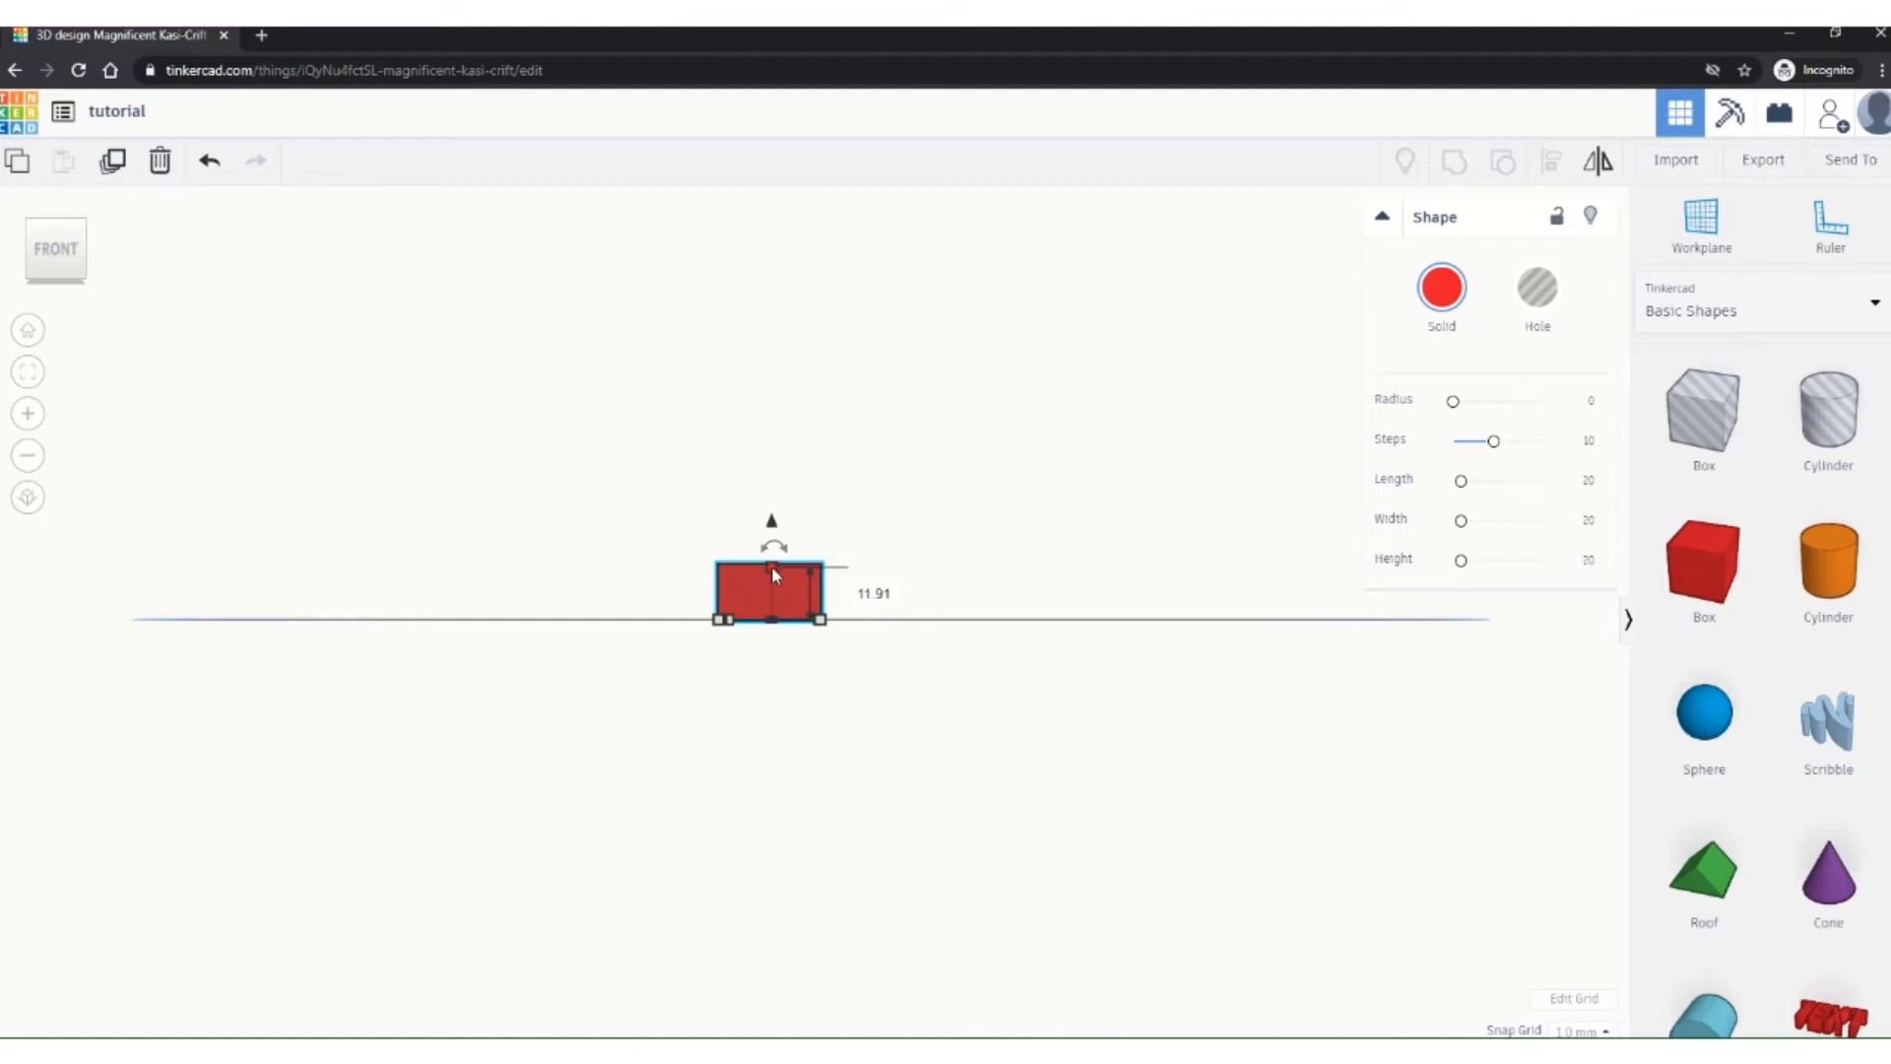
Step: Stretch the red box to a height of 55, then orbit to an elevated perspective view
{"action": "left_click_drag", "start_coordinate": [772, 571], "coordinate": [777, 440]}
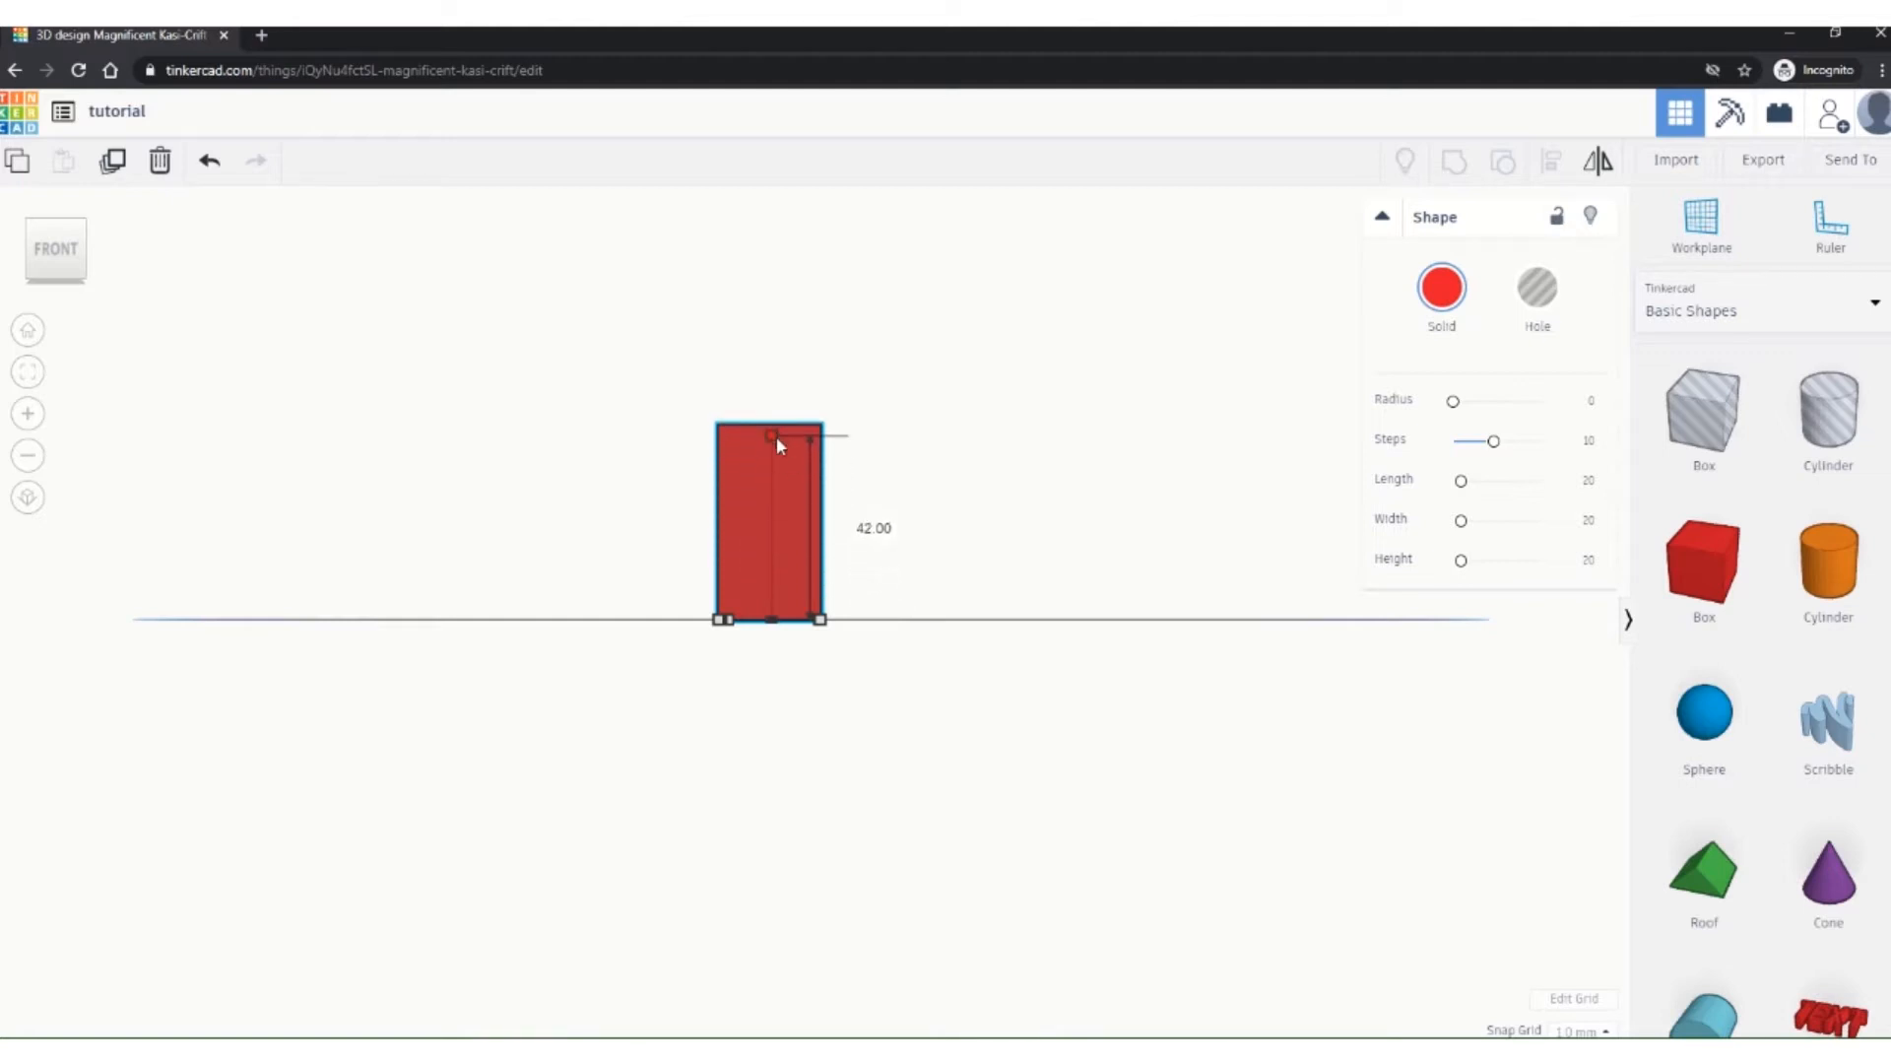
{"action": "left_click", "coordinate": [874, 528]}
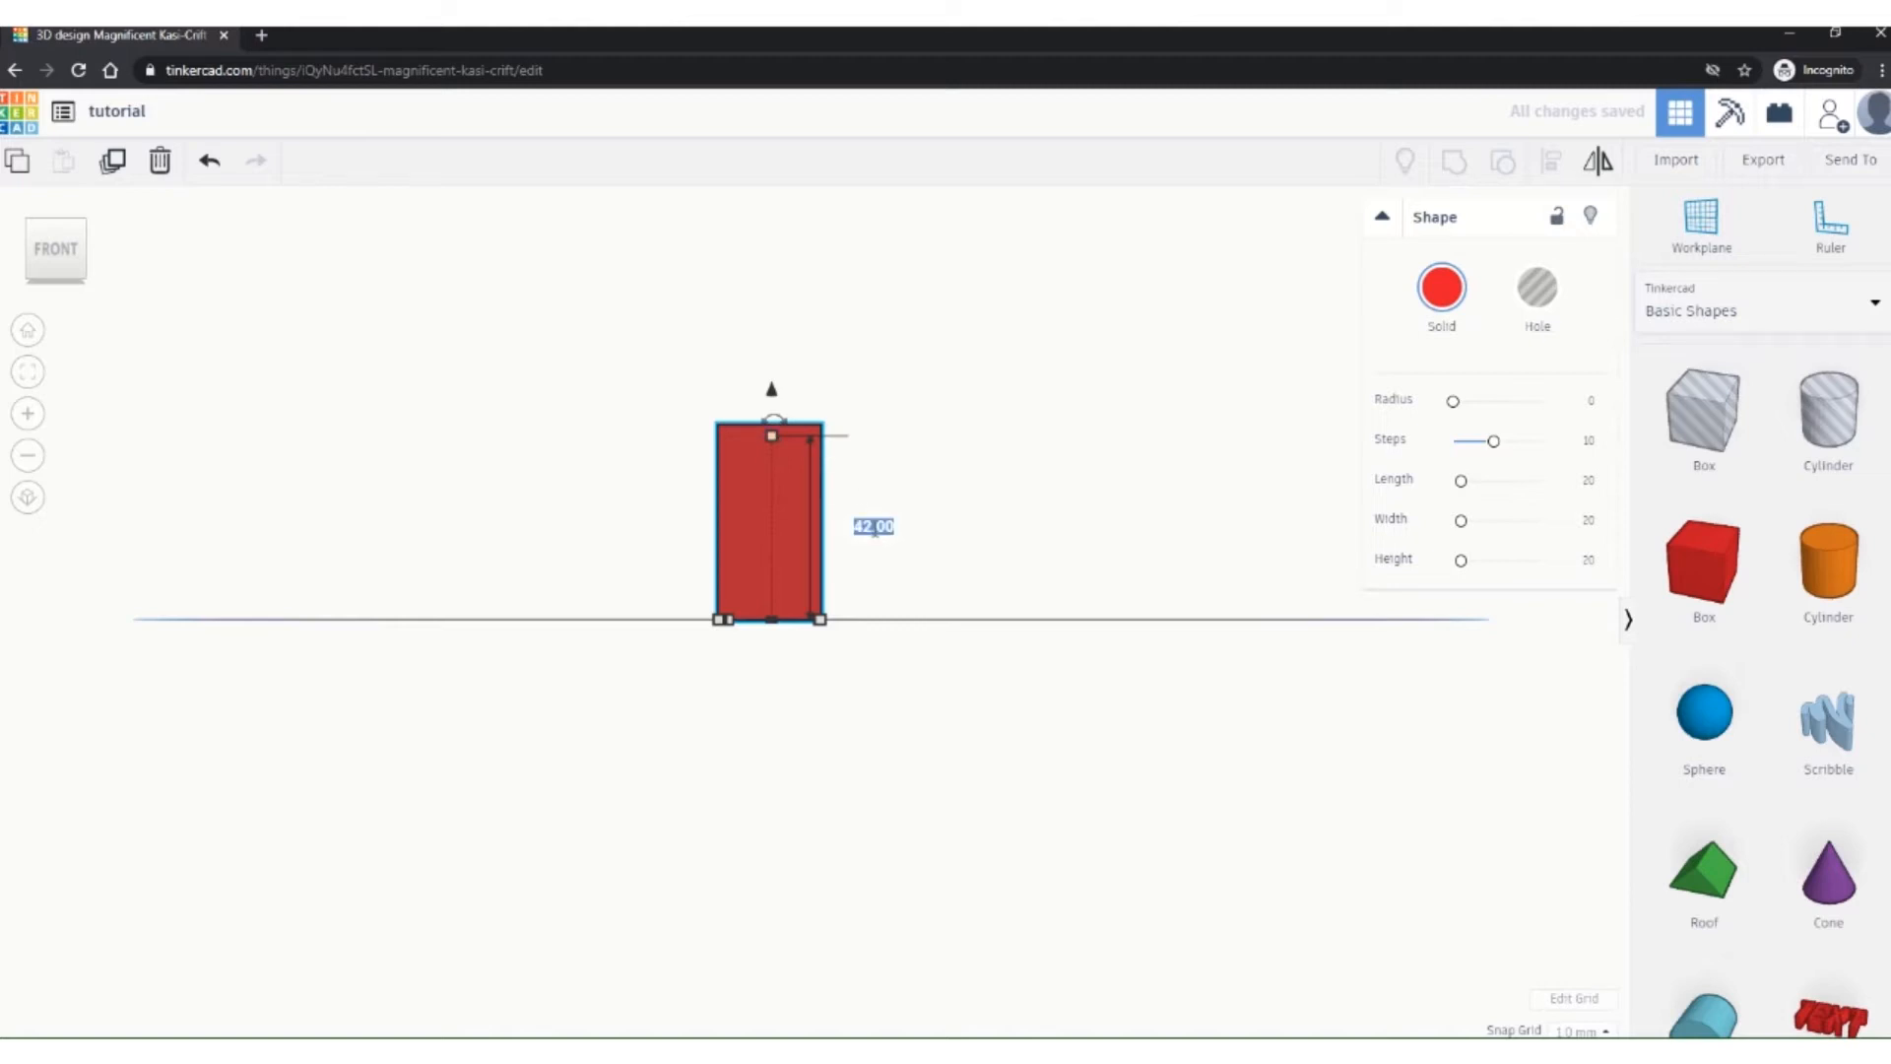
{"action": "type", "text": "55"}
{"action": "key", "text": "Return"}
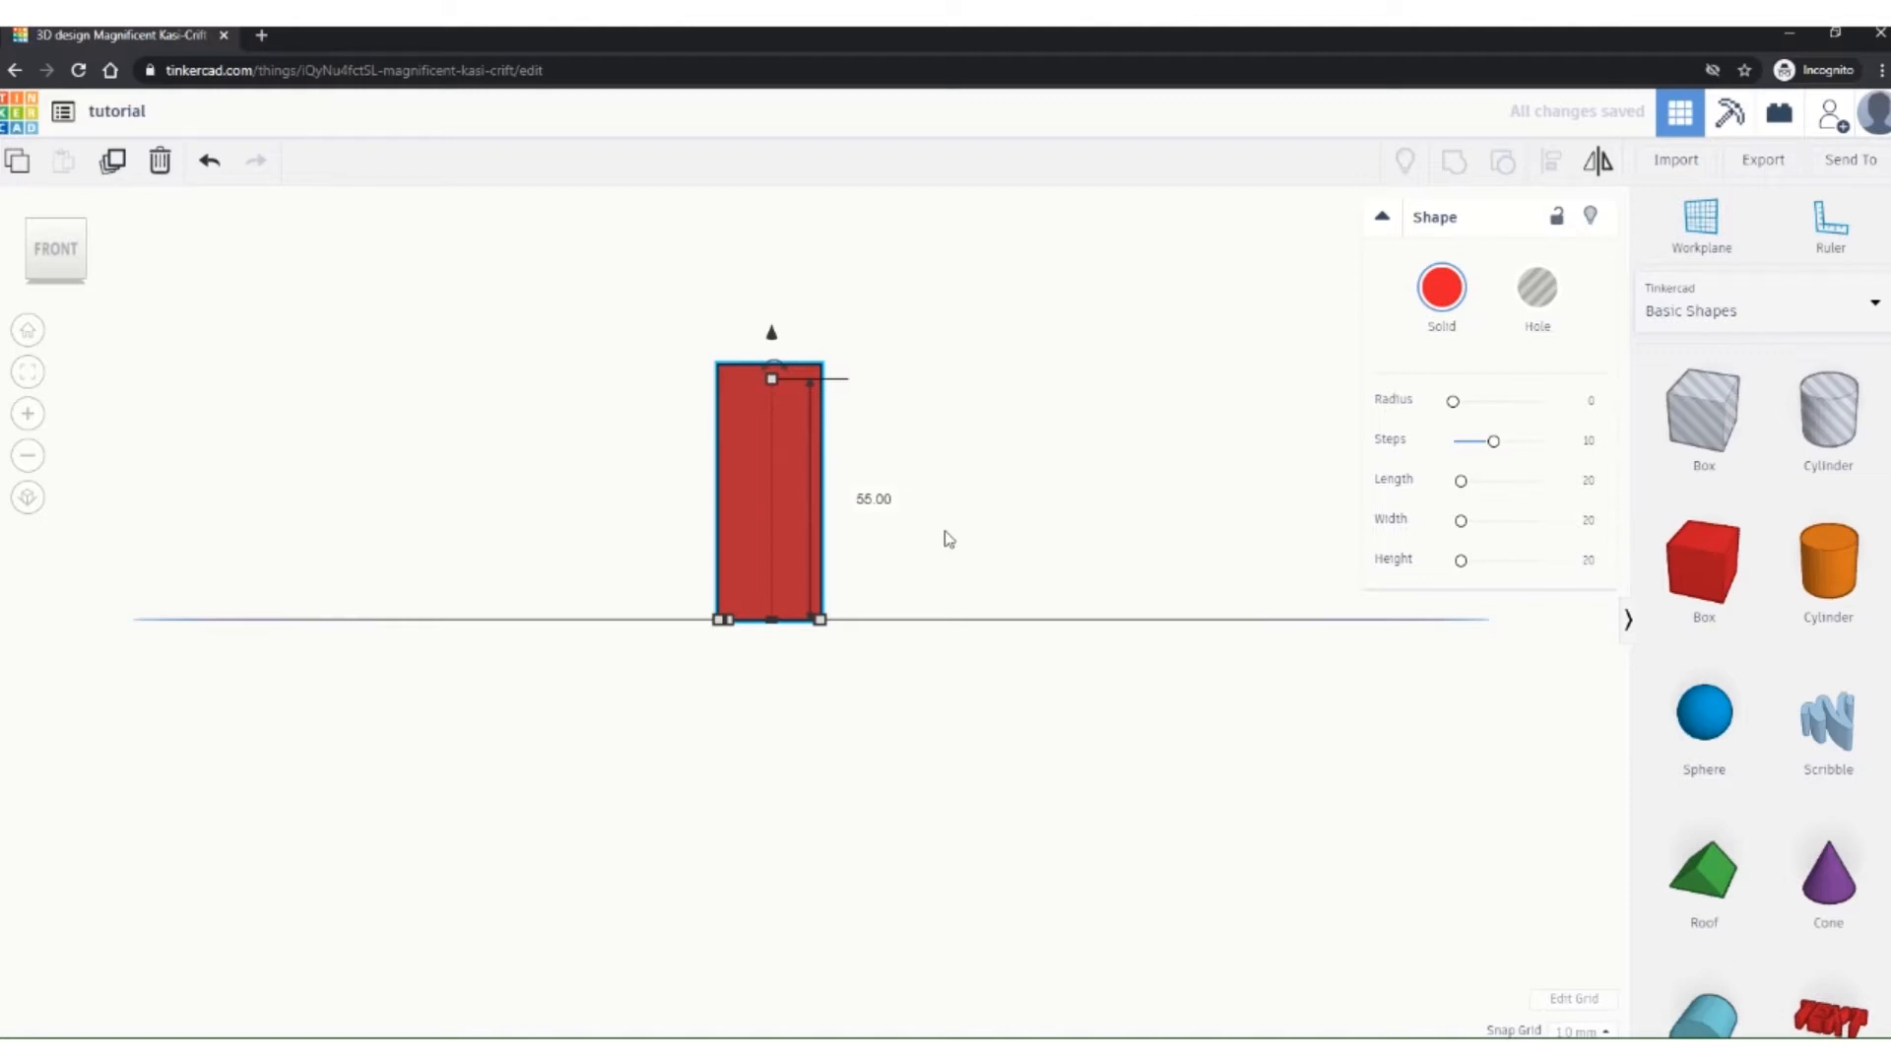
{"action": "right_click_drag", "start_coordinate": [907, 511], "coordinate": [1166, 637]}
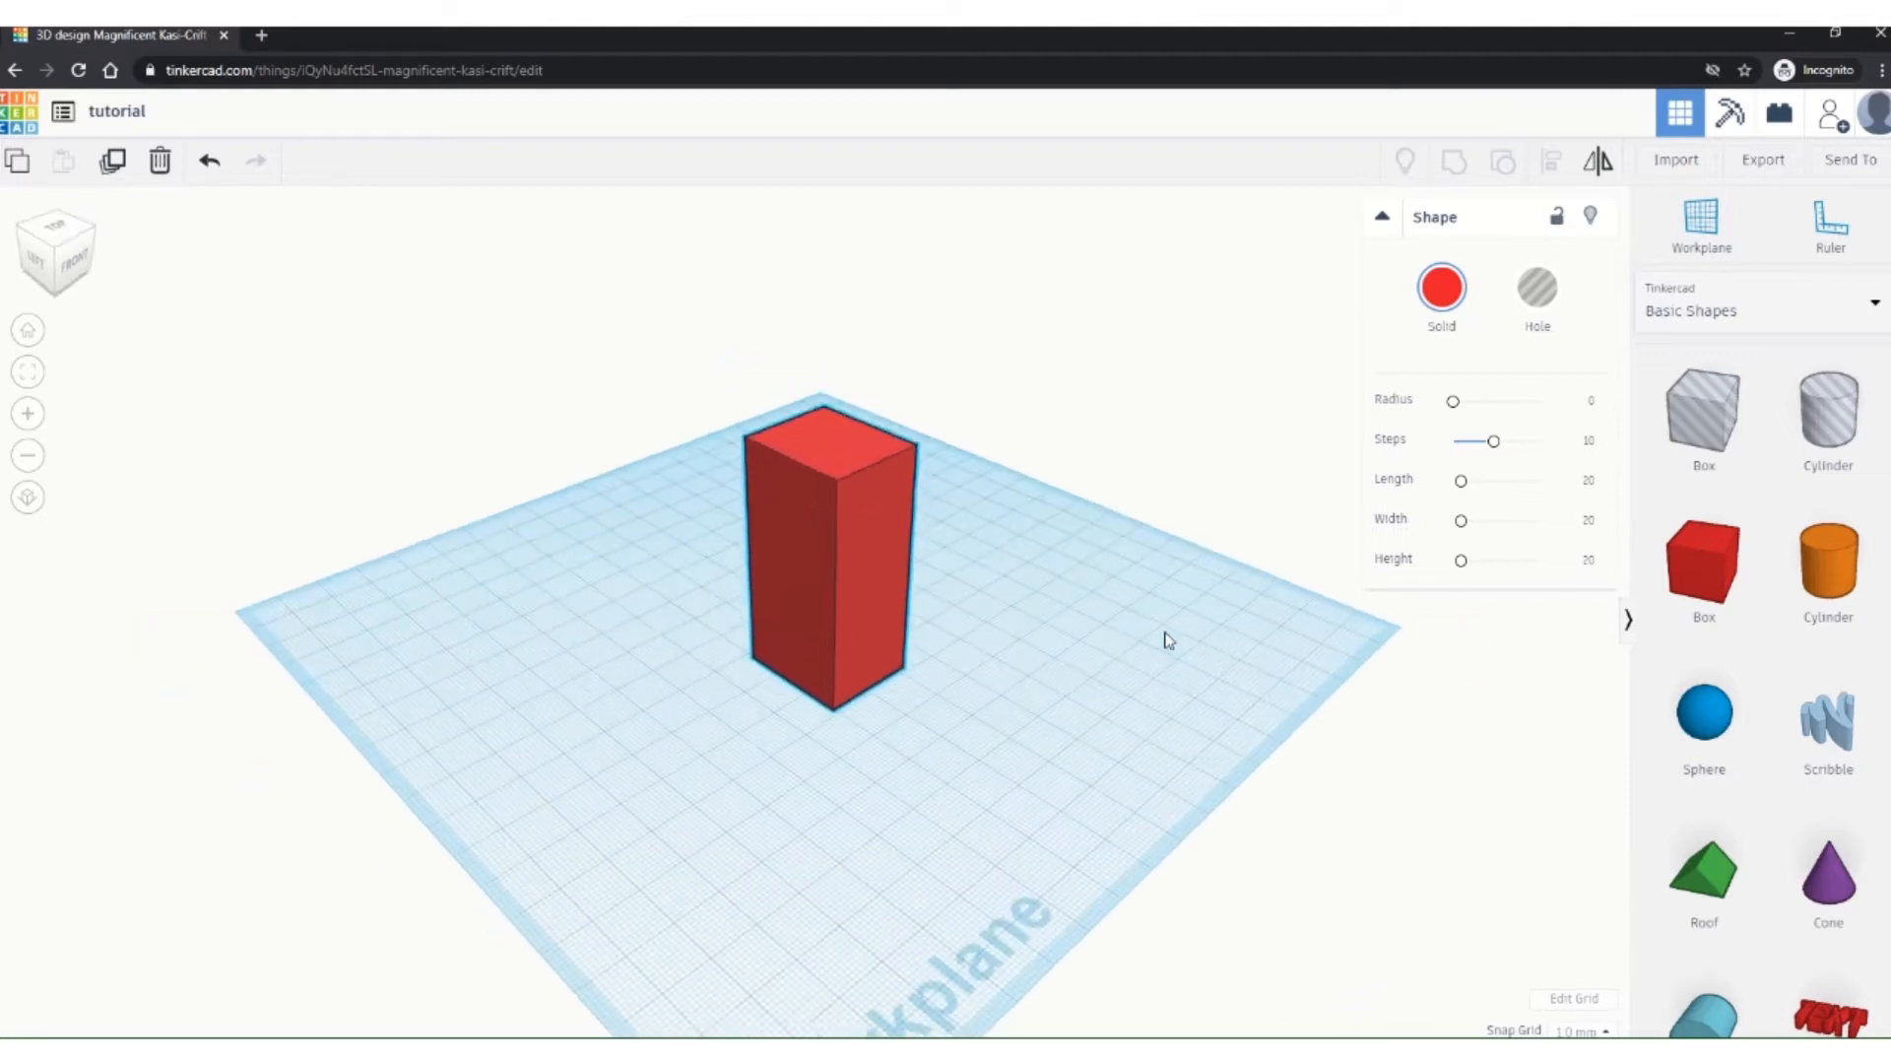
{"action": "right_click_drag", "start_coordinate": [1001, 464], "coordinate": [1049, 561]}
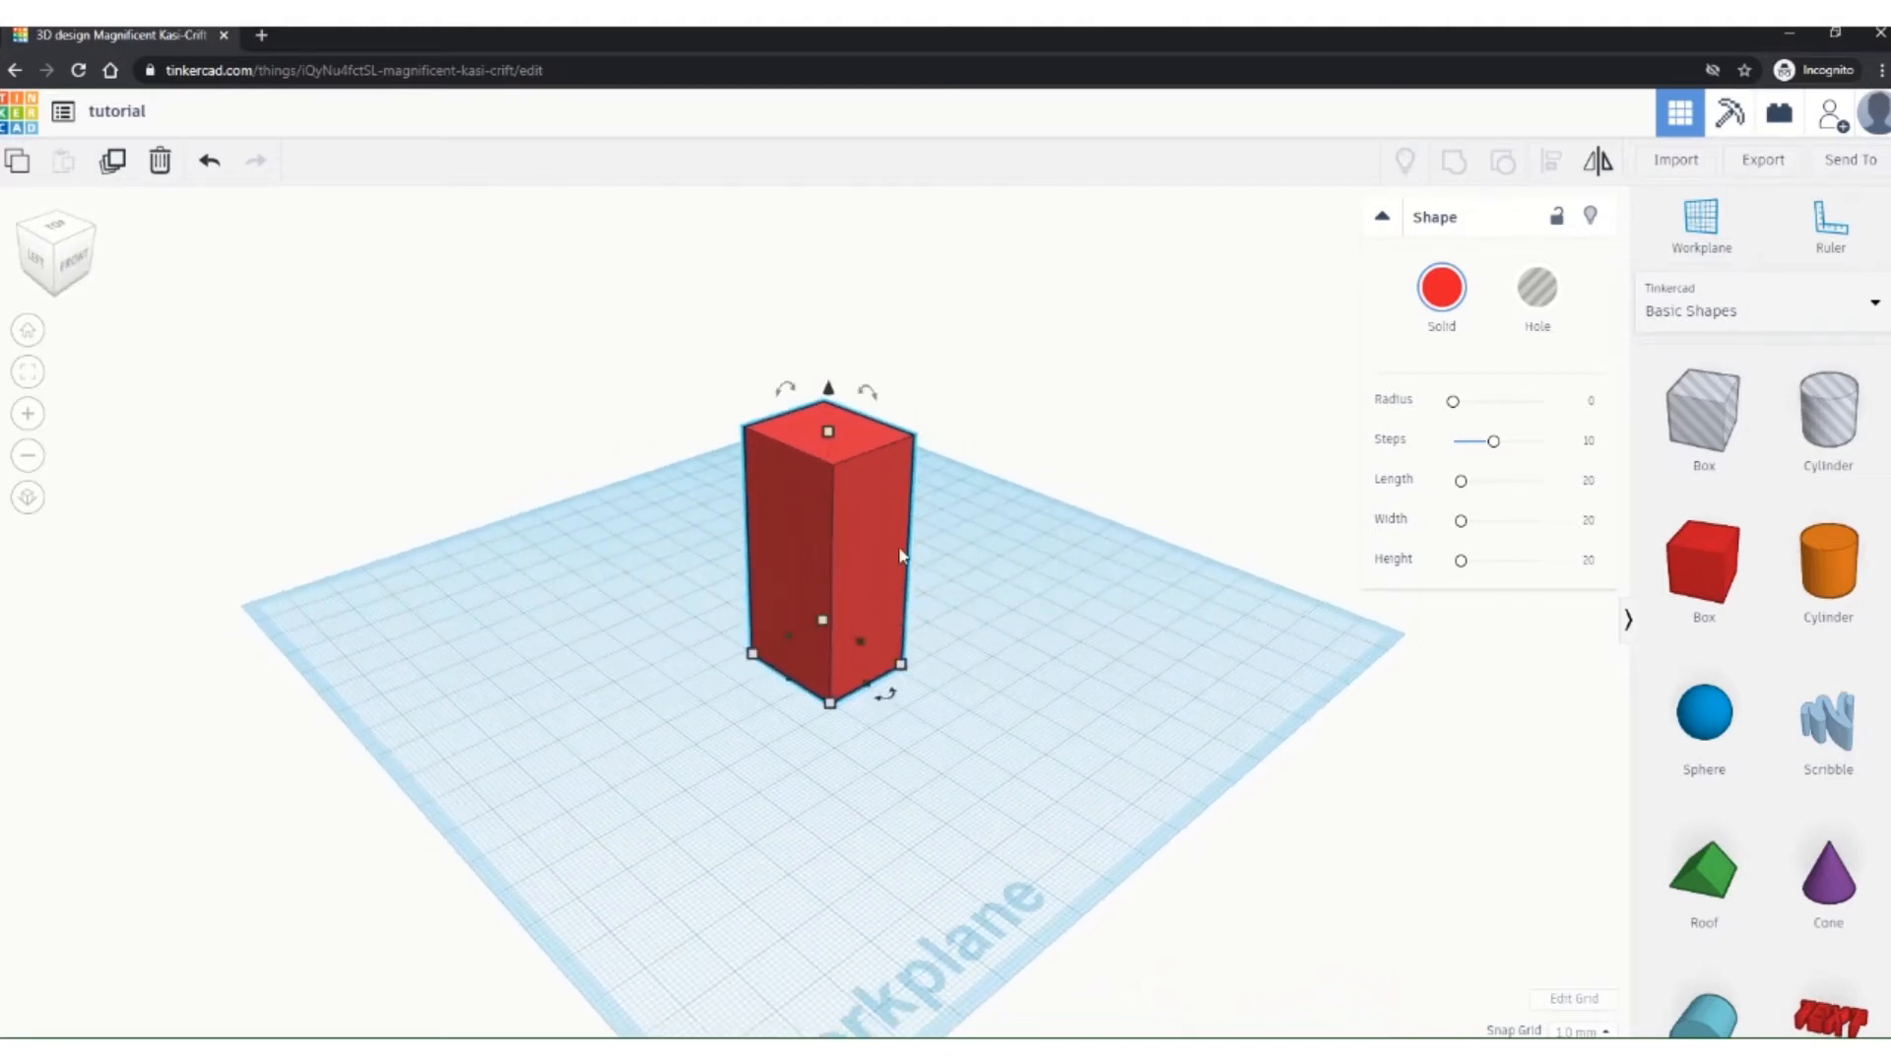
{"action": "mouse_move", "coordinate": [783, 392]}
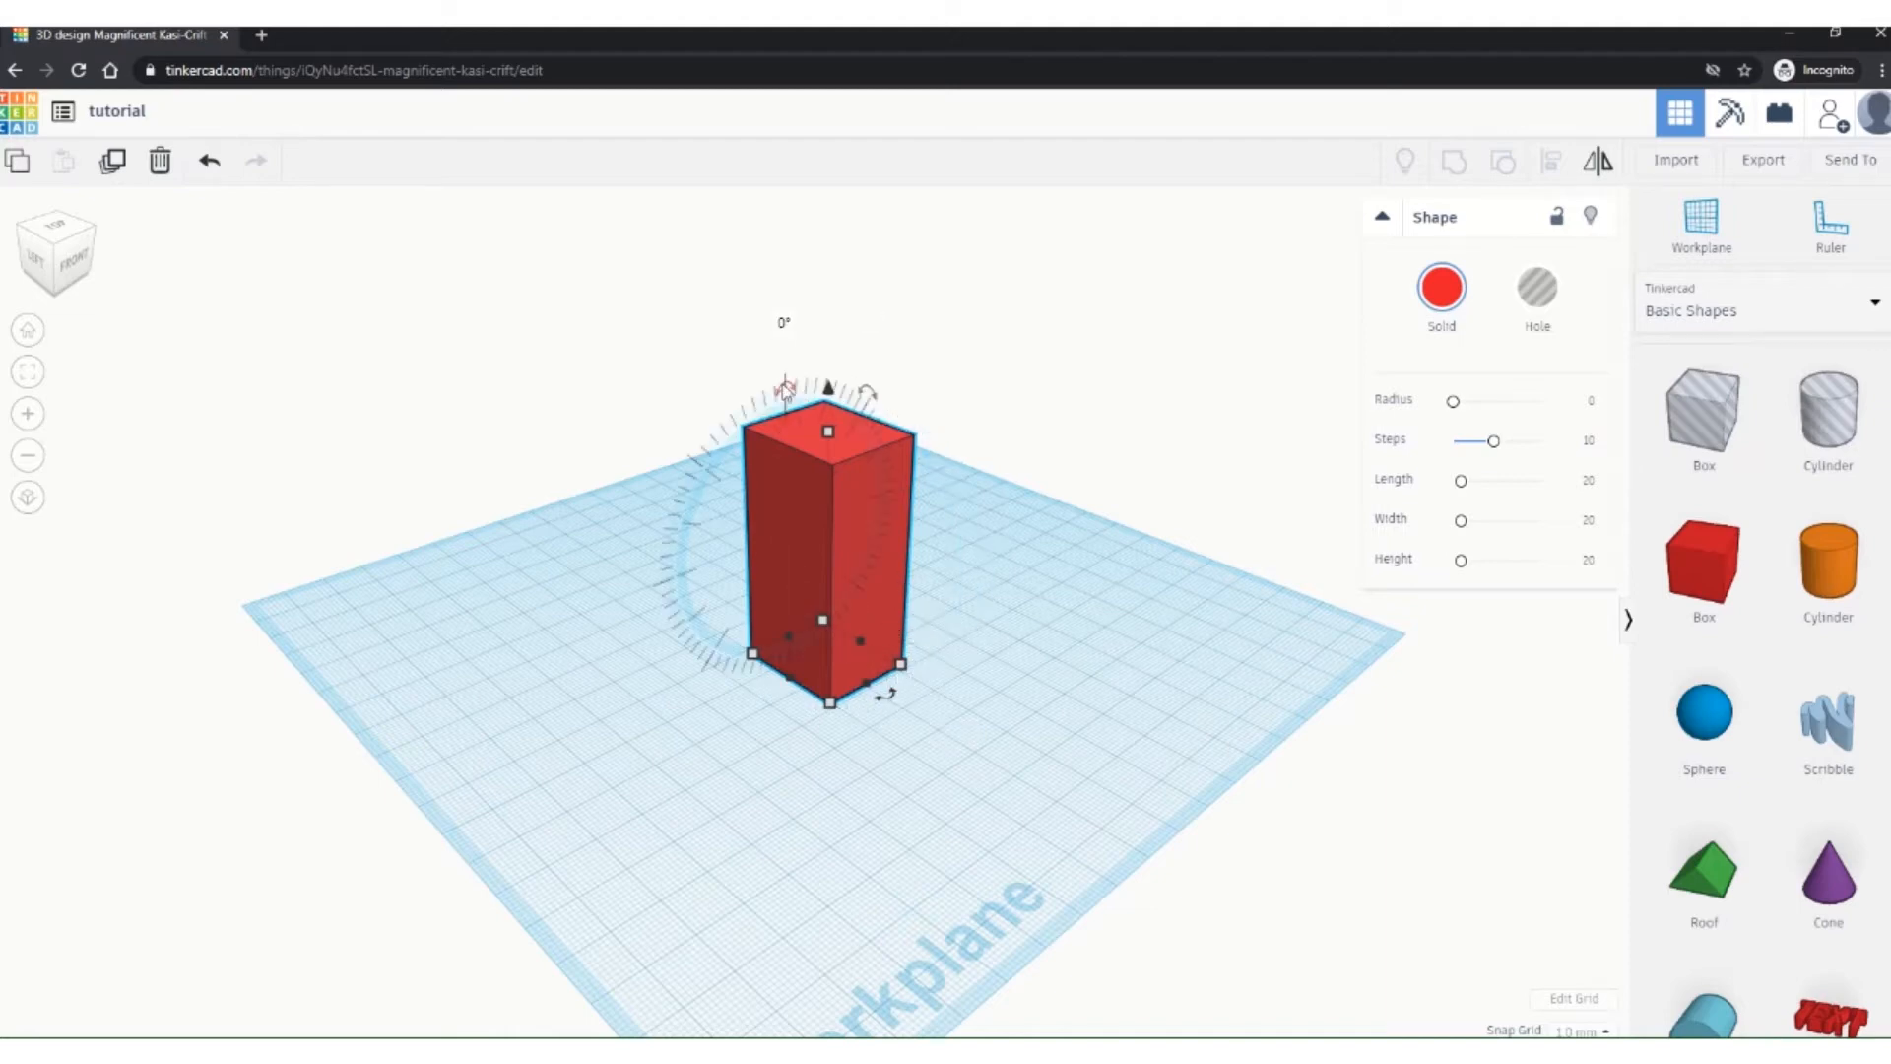
Step: Rotate the column 56° about one axis, then tilt it further about a second axis
{"action": "right_click_drag", "start_coordinate": [754, 711], "coordinate": [561, 671]}
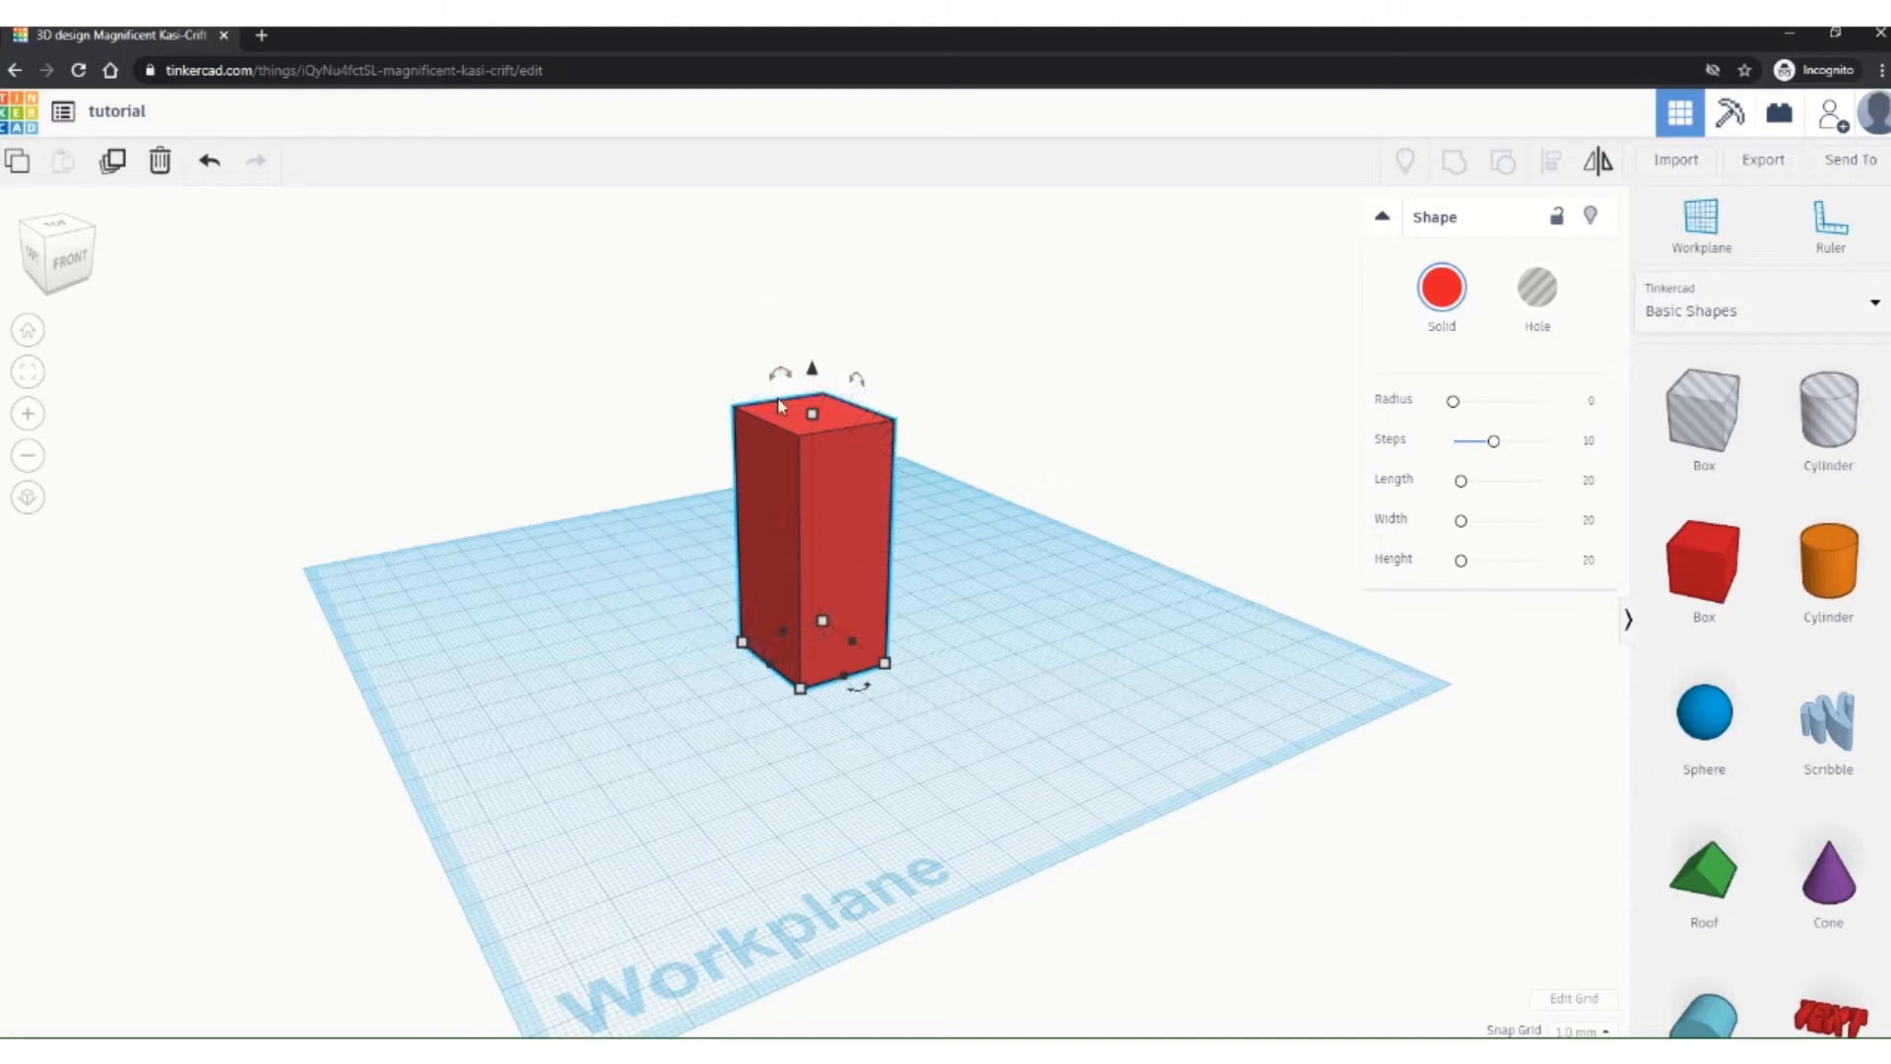
{"action": "mouse_move", "coordinate": [782, 380]}
{"action": "left_mouse_down"}
{"action": "mouse_move", "coordinate": [832, 382]}
{"action": "mouse_move", "coordinate": [902, 429]}
{"action": "mouse_move", "coordinate": [932, 490]}
{"action": "mouse_move", "coordinate": [882, 423]}
{"action": "mouse_move", "coordinate": [739, 409]}
{"action": "mouse_move", "coordinate": [707, 512]}
{"action": "mouse_move", "coordinate": [677, 494]}
{"action": "mouse_move", "coordinate": [725, 415]}
{"action": "mouse_move", "coordinate": [772, 386]}
{"action": "left_mouse_up"}
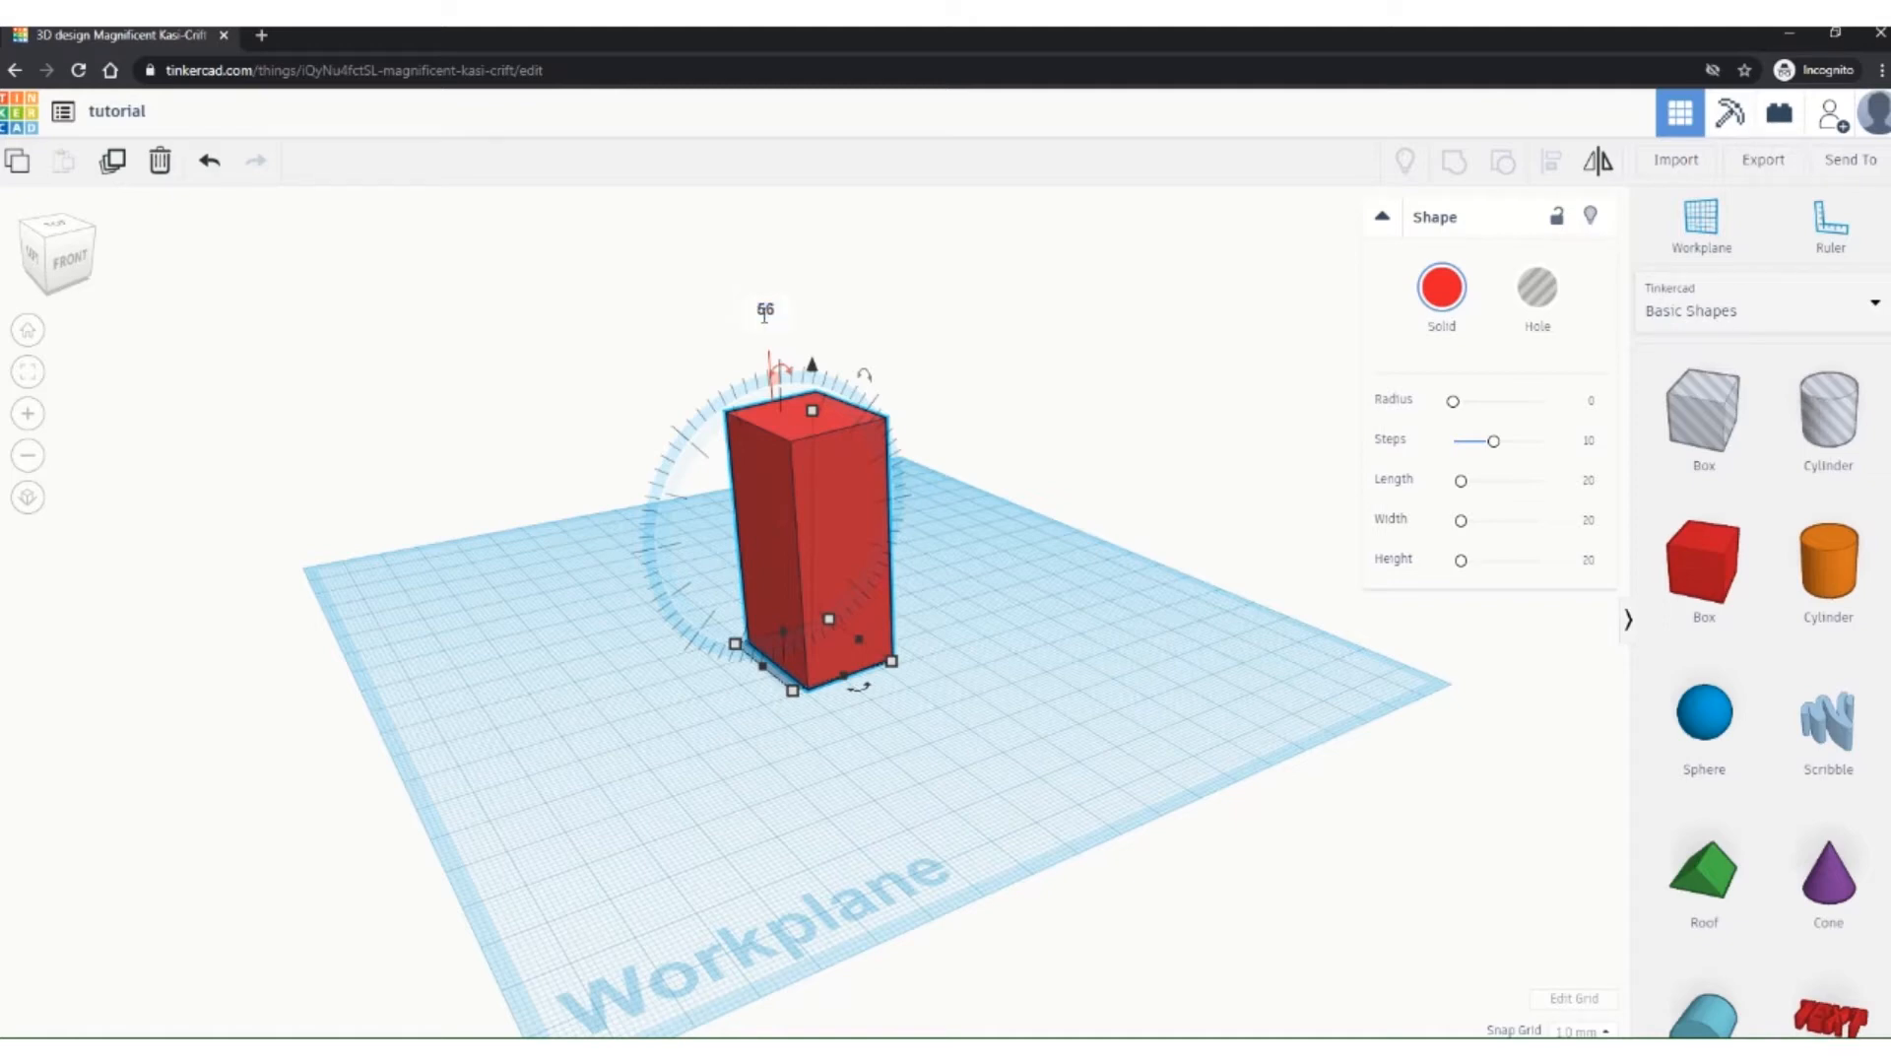
{"action": "key", "text": "Return"}
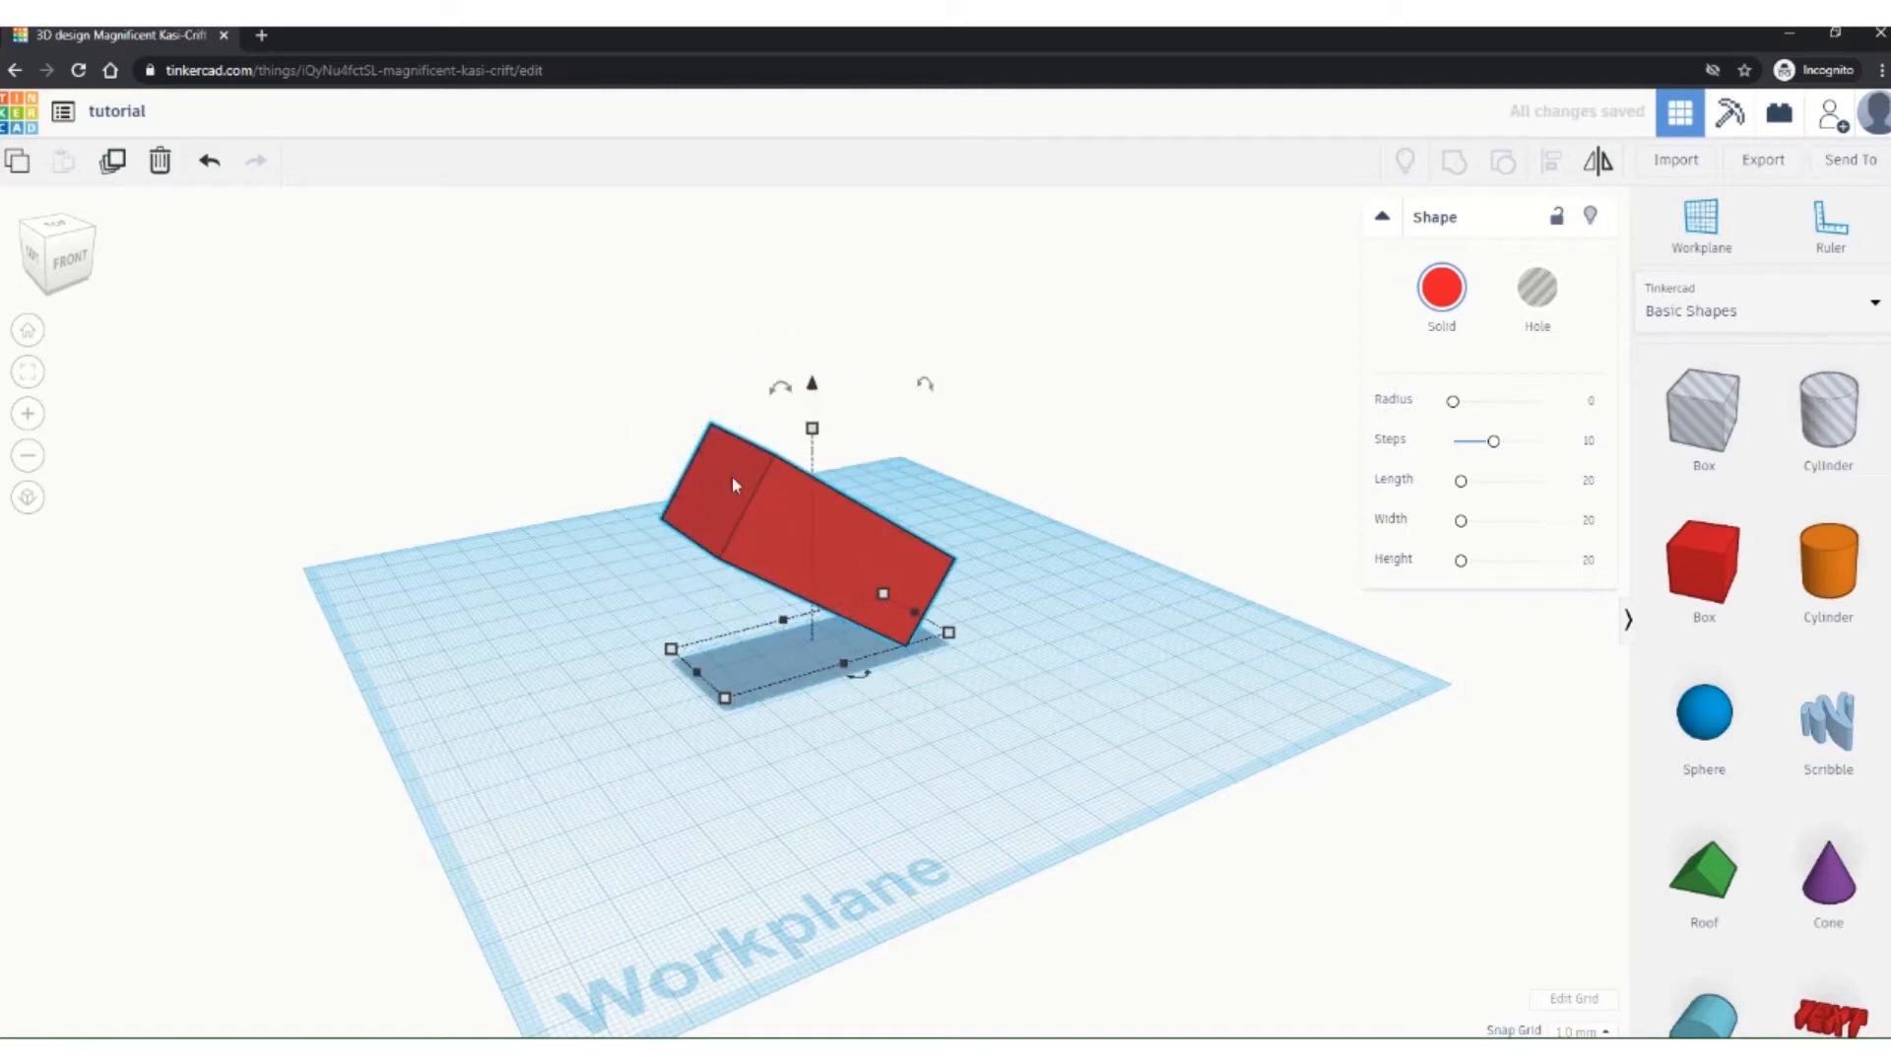
{"action": "left_click_drag", "start_coordinate": [781, 386], "coordinate": [783, 347]}
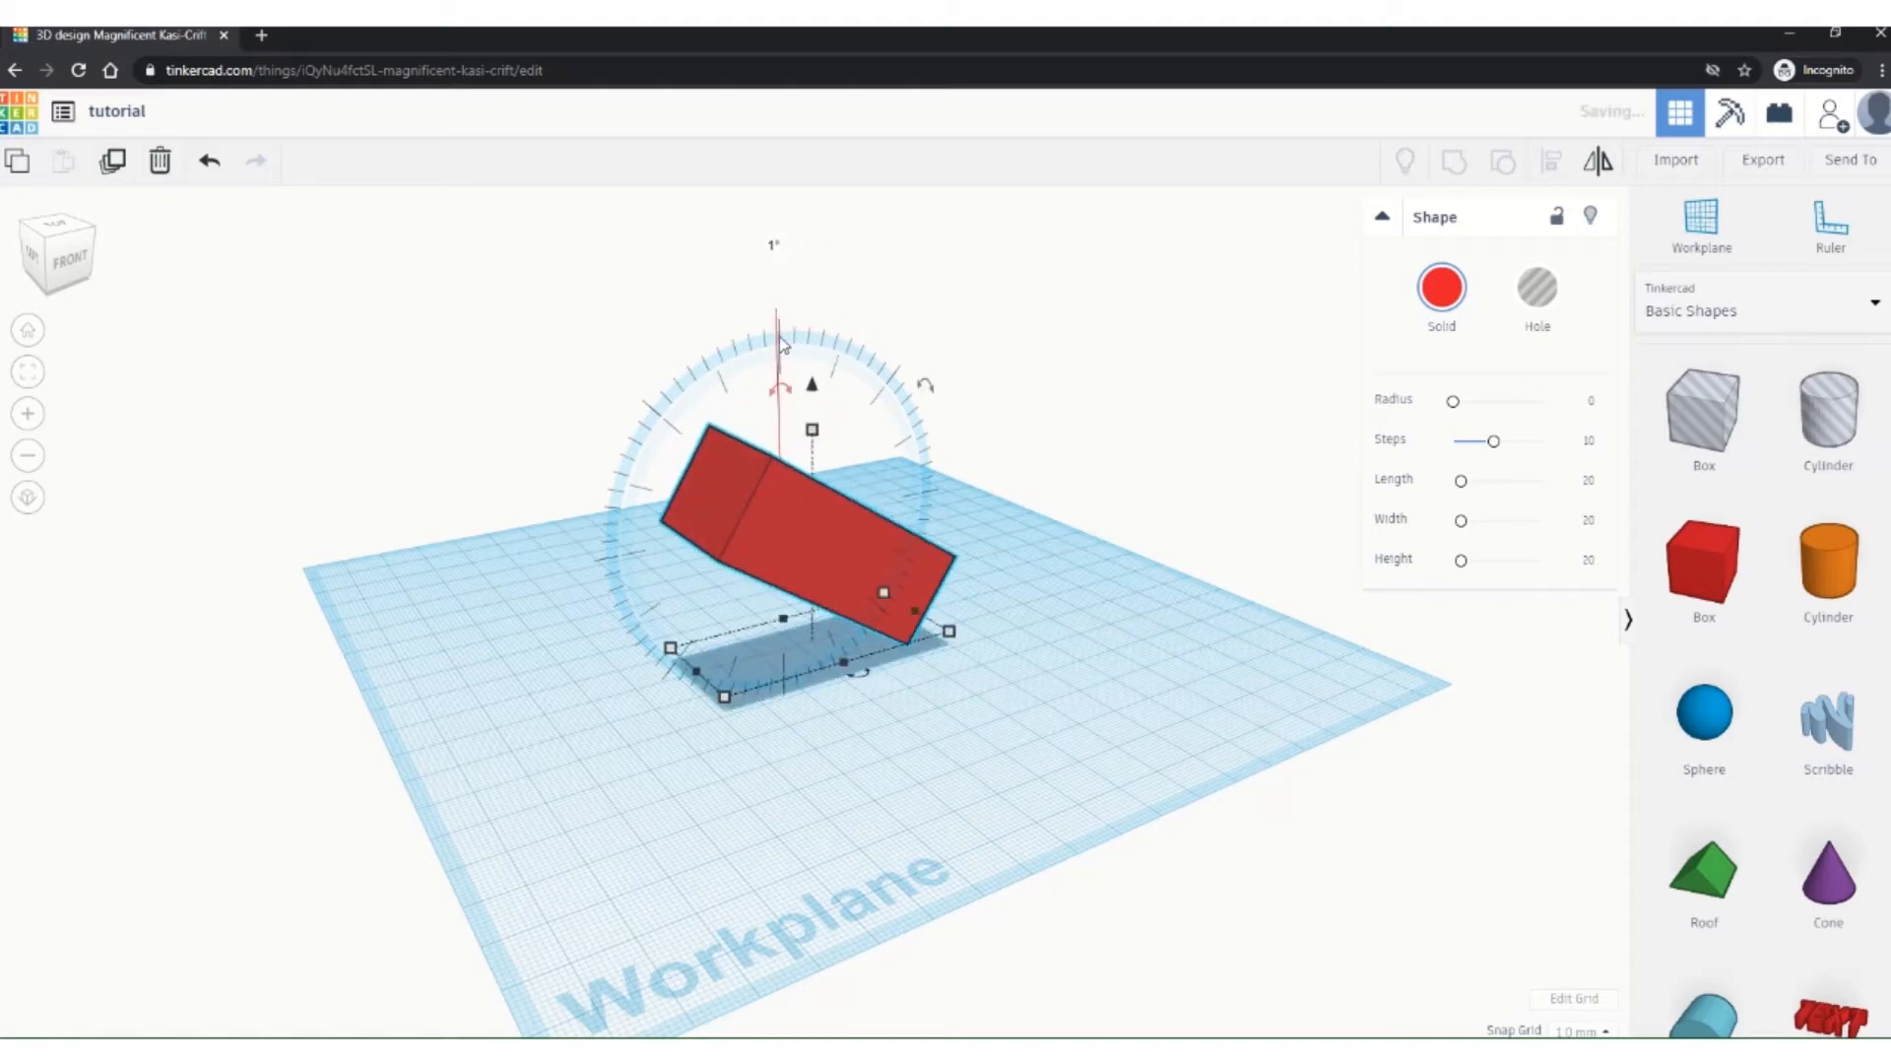
{"action": "left_click_drag", "start_coordinate": [926, 384], "coordinate": [856, 470]}
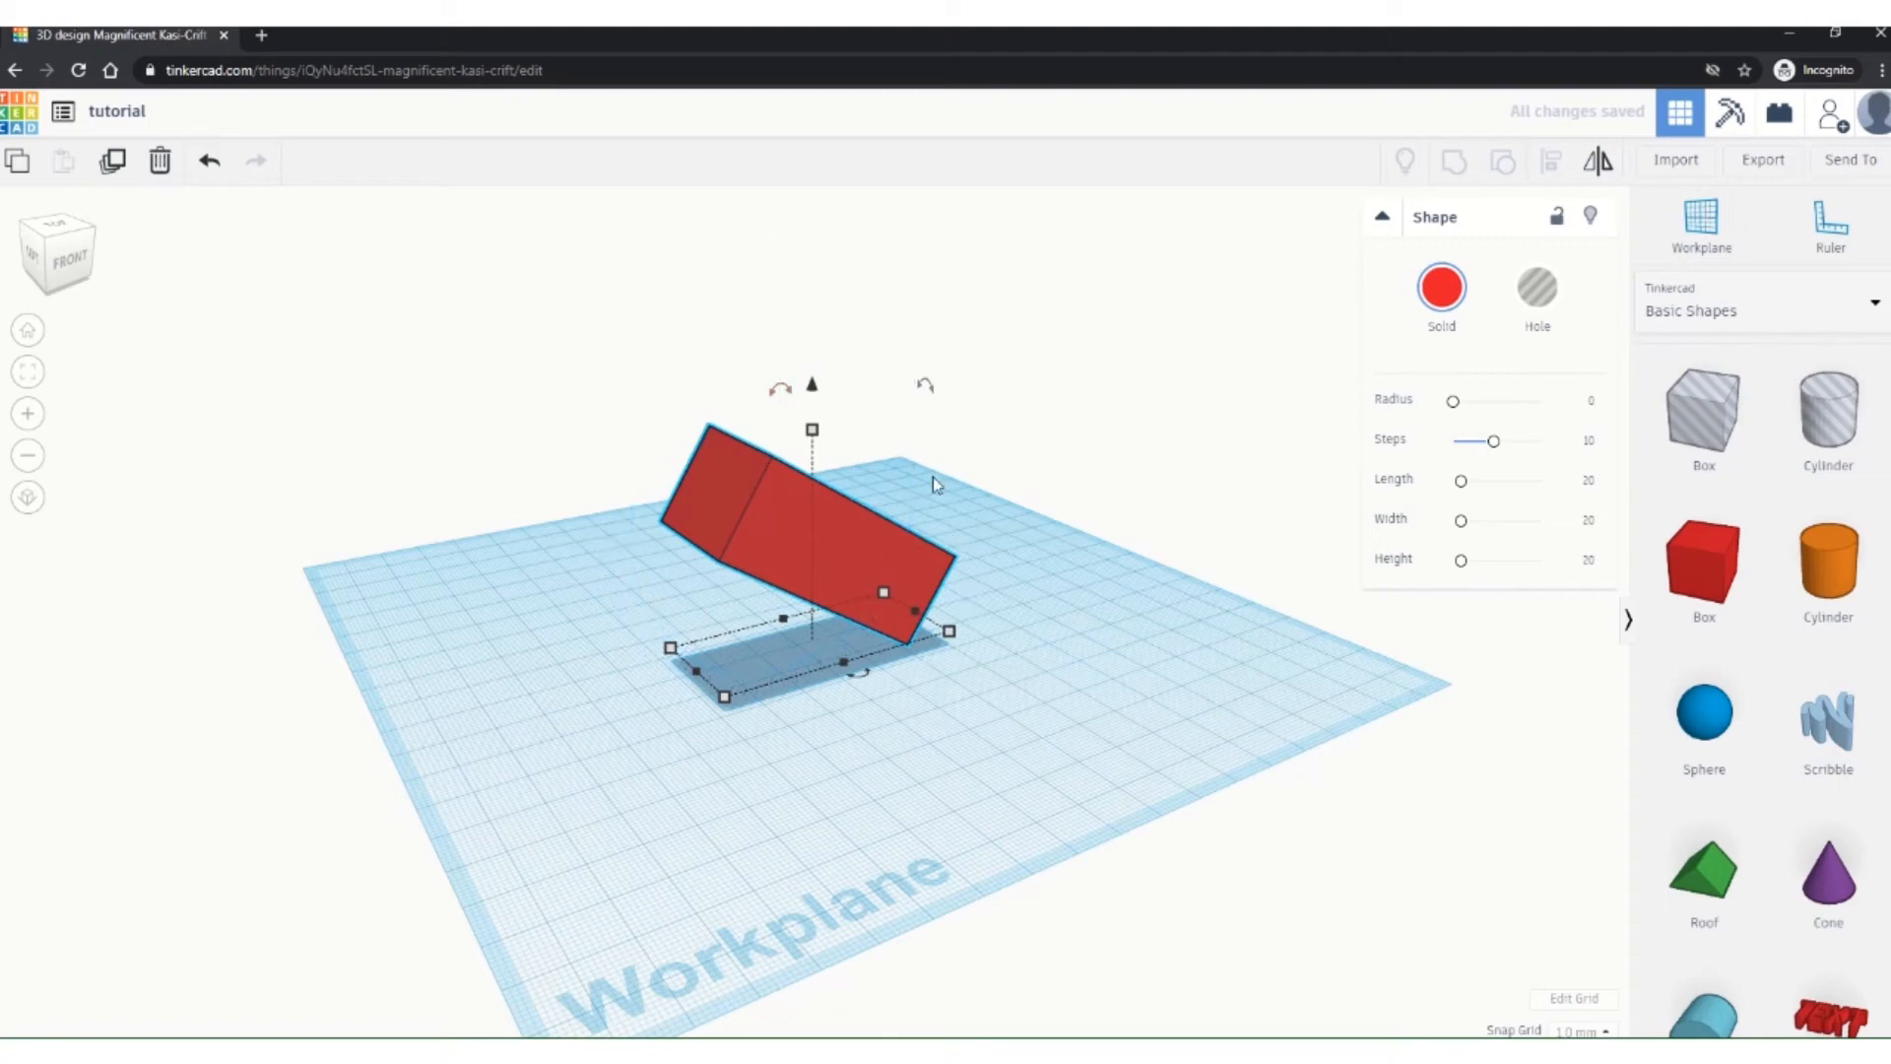
{"action": "left_click_drag", "start_coordinate": [859, 675], "coordinate": [960, 668]}
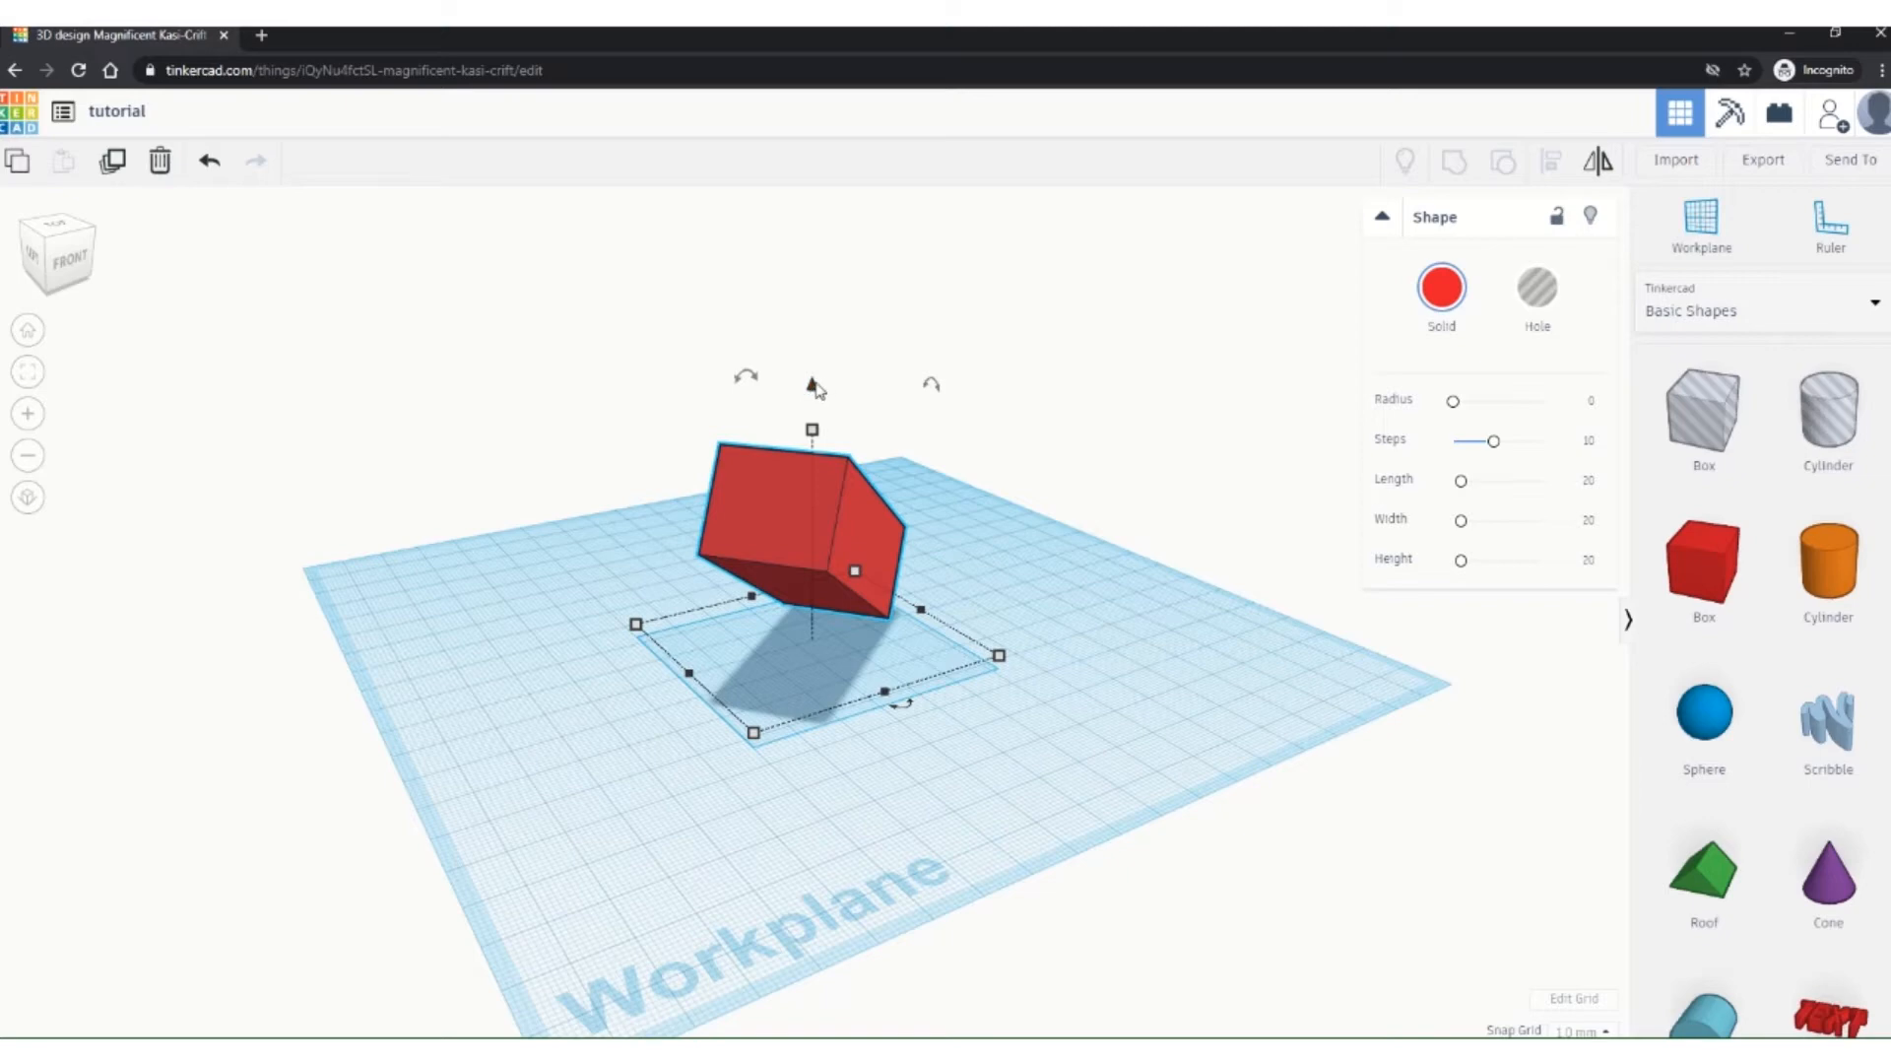
Step: From the front view, change the tilted box's elevation from 32.00 to 0
{"action": "left_click_drag", "start_coordinate": [812, 383], "coordinate": [815, 237]}
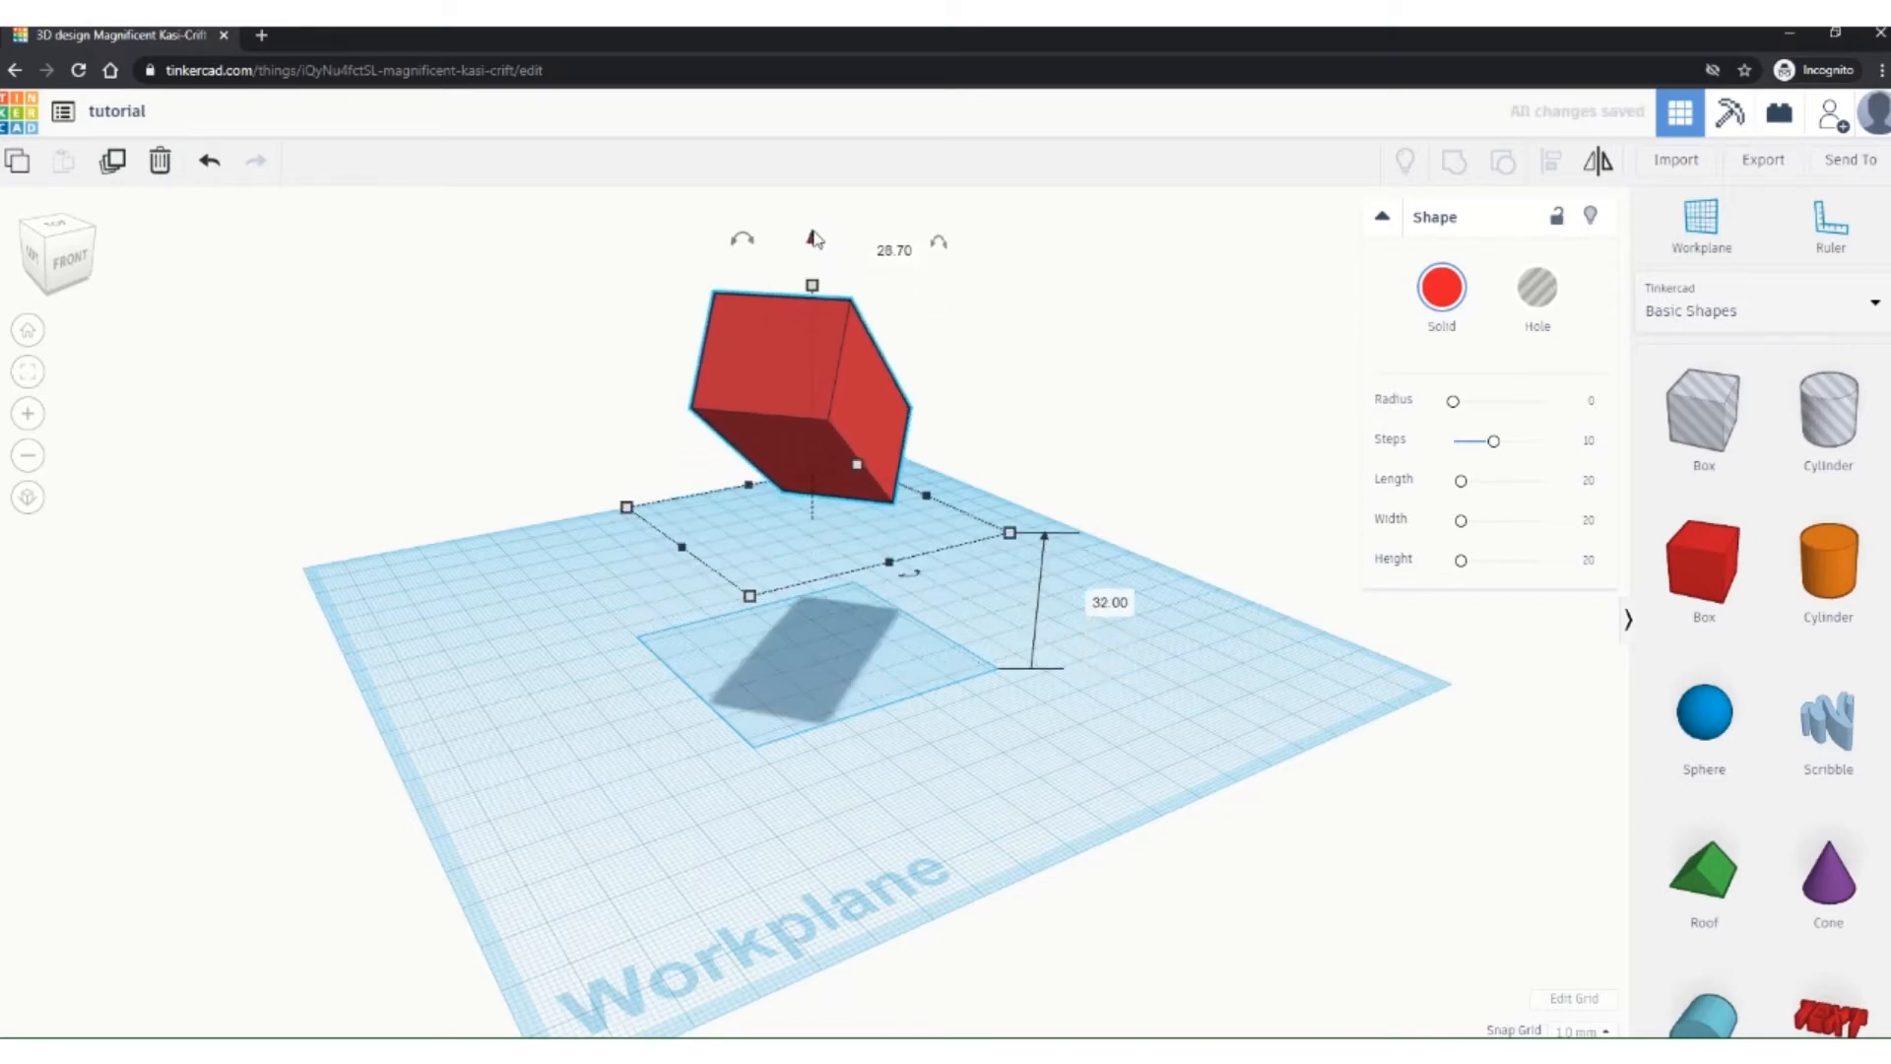
{"action": "left_click", "coordinate": [77, 267]}
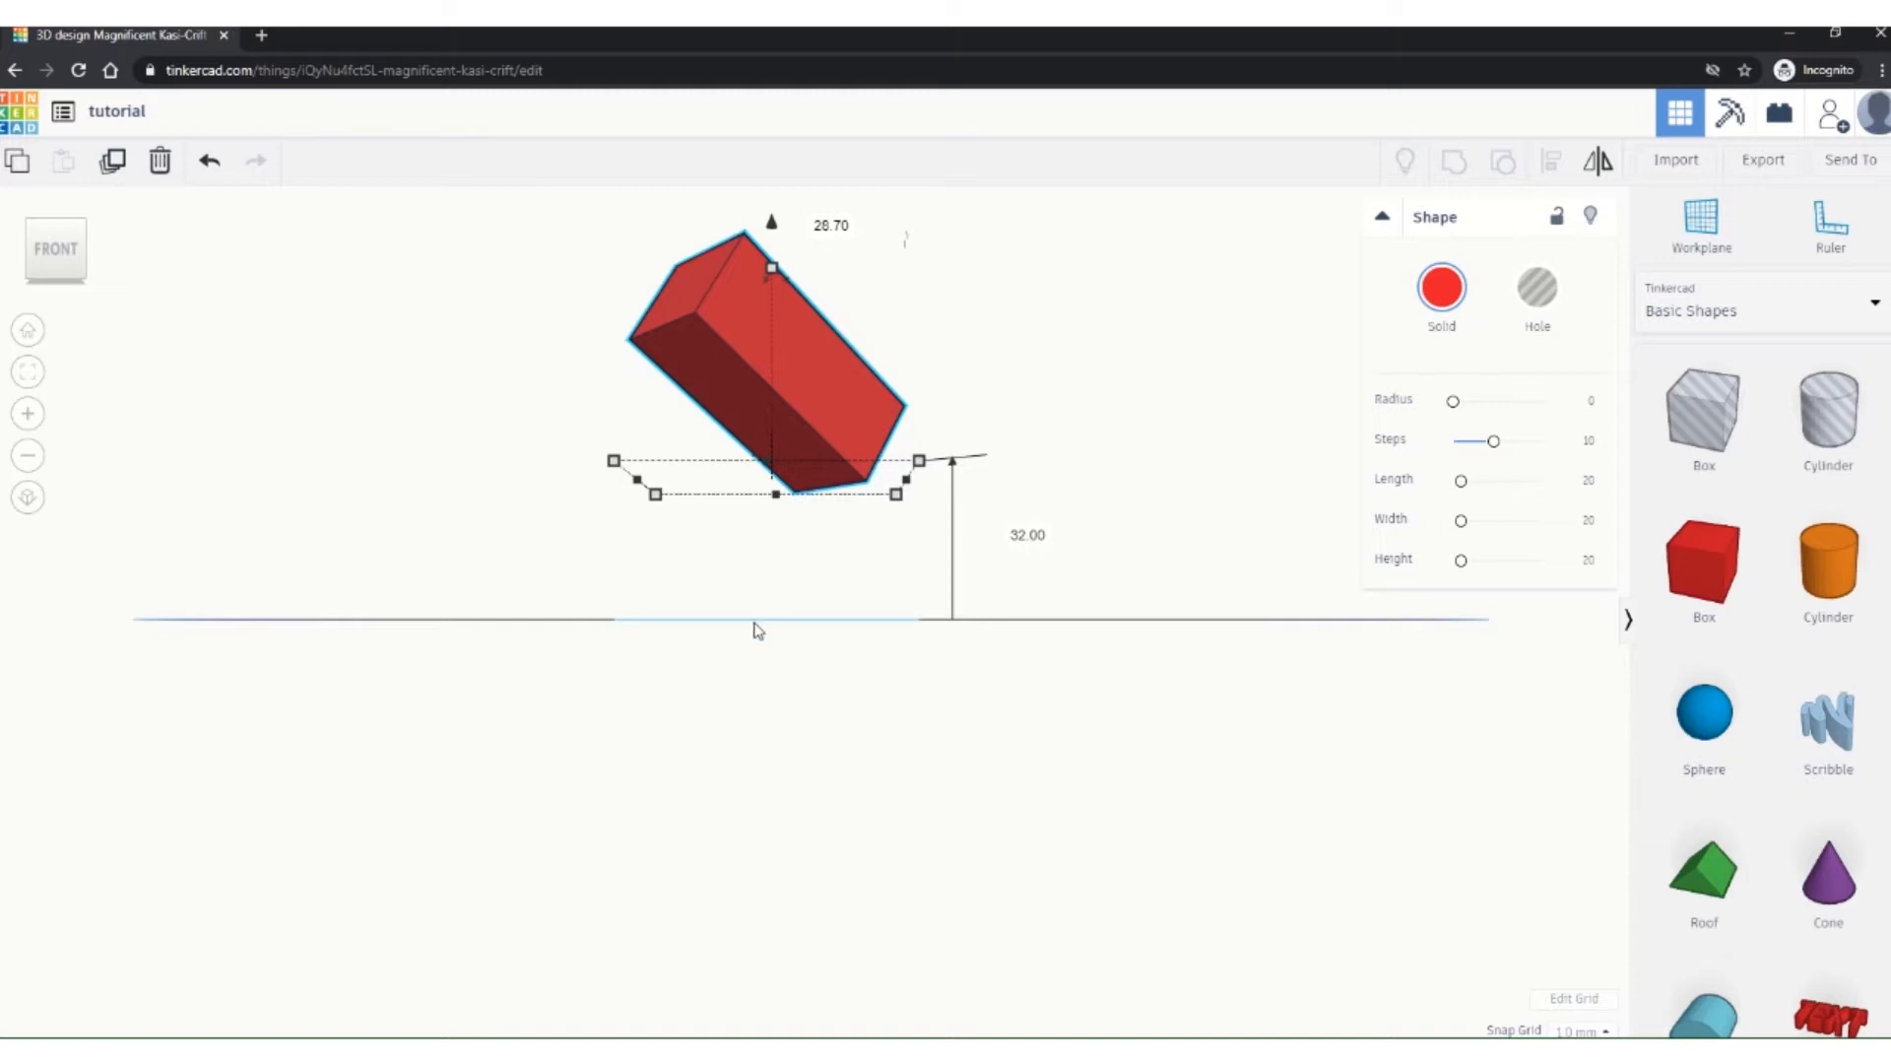
{"action": "left_click", "coordinate": [1026, 532]}
{"action": "type", "text": "0"}
{"action": "key", "text": "Return"}
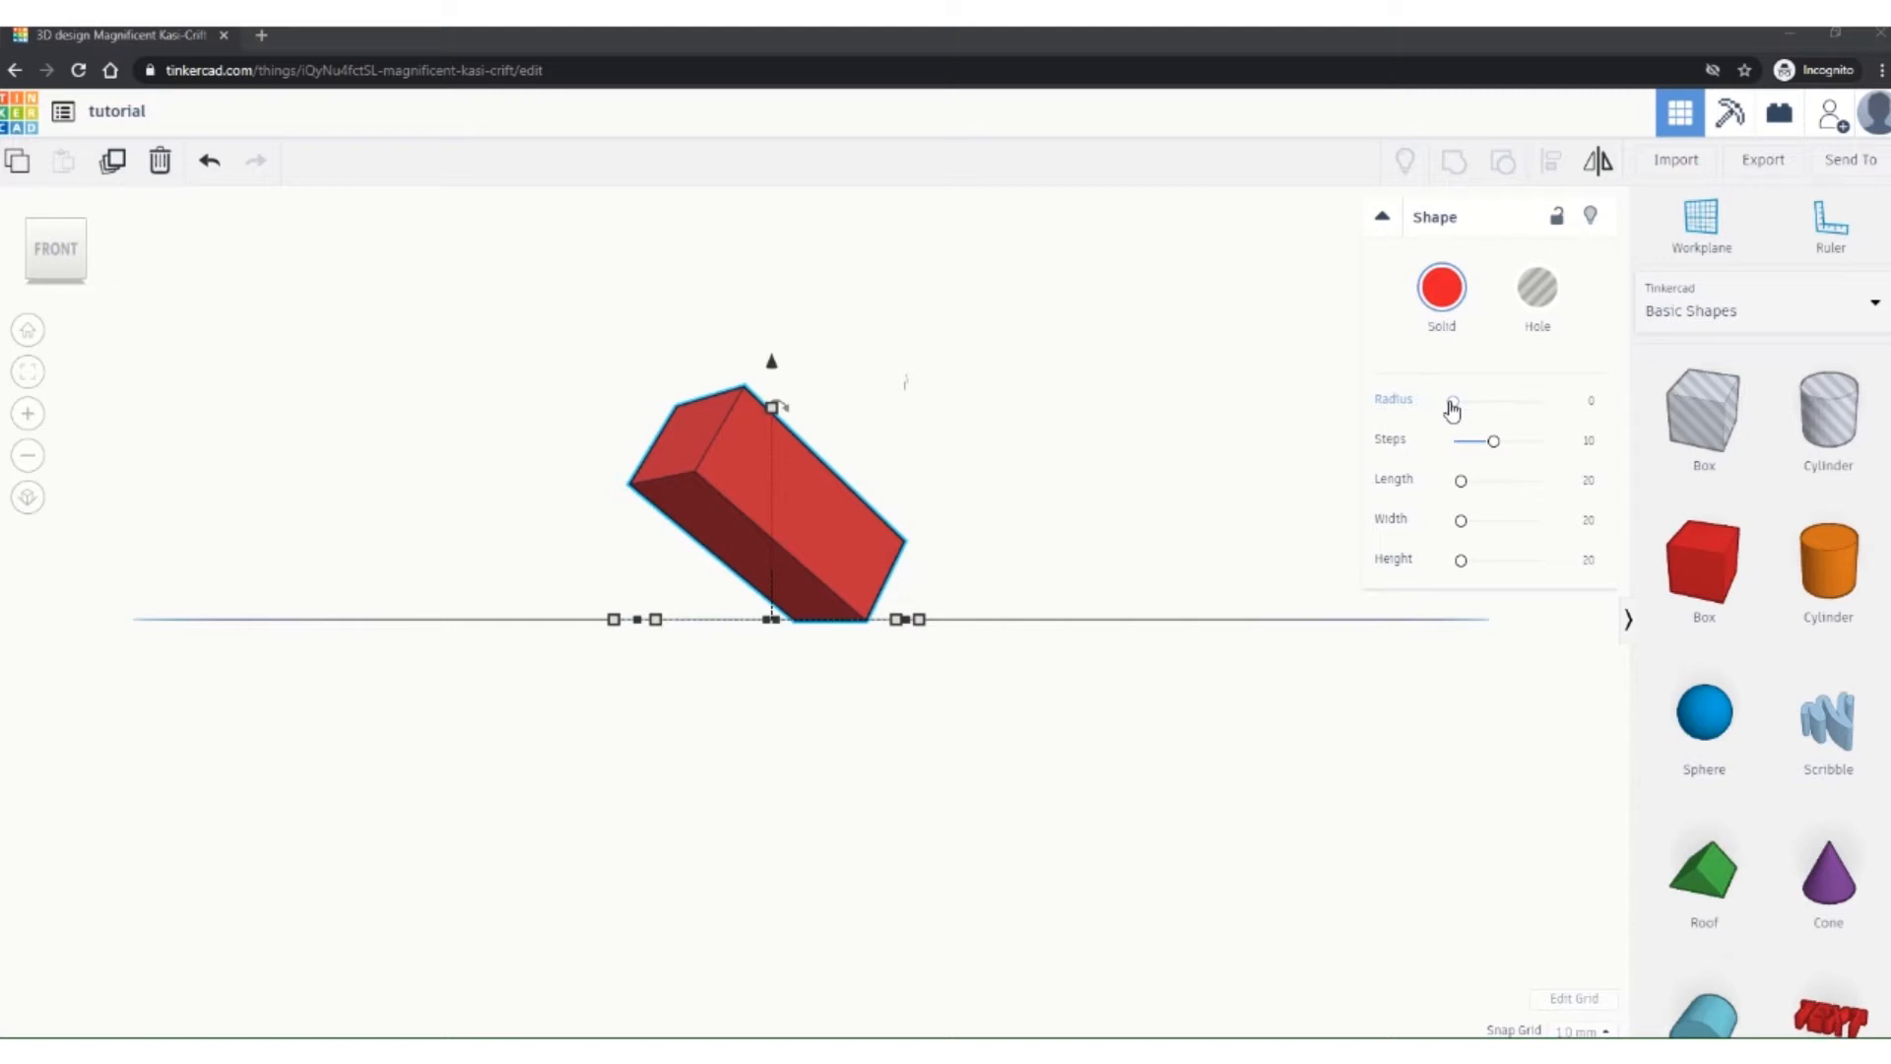
Step: Give the red box a corner radius of 3 and increase its length, width and height
{"action": "left_click_drag", "start_coordinate": [1454, 409], "coordinate": [1484, 440]}
{"action": "left_click", "coordinate": [1584, 402]}
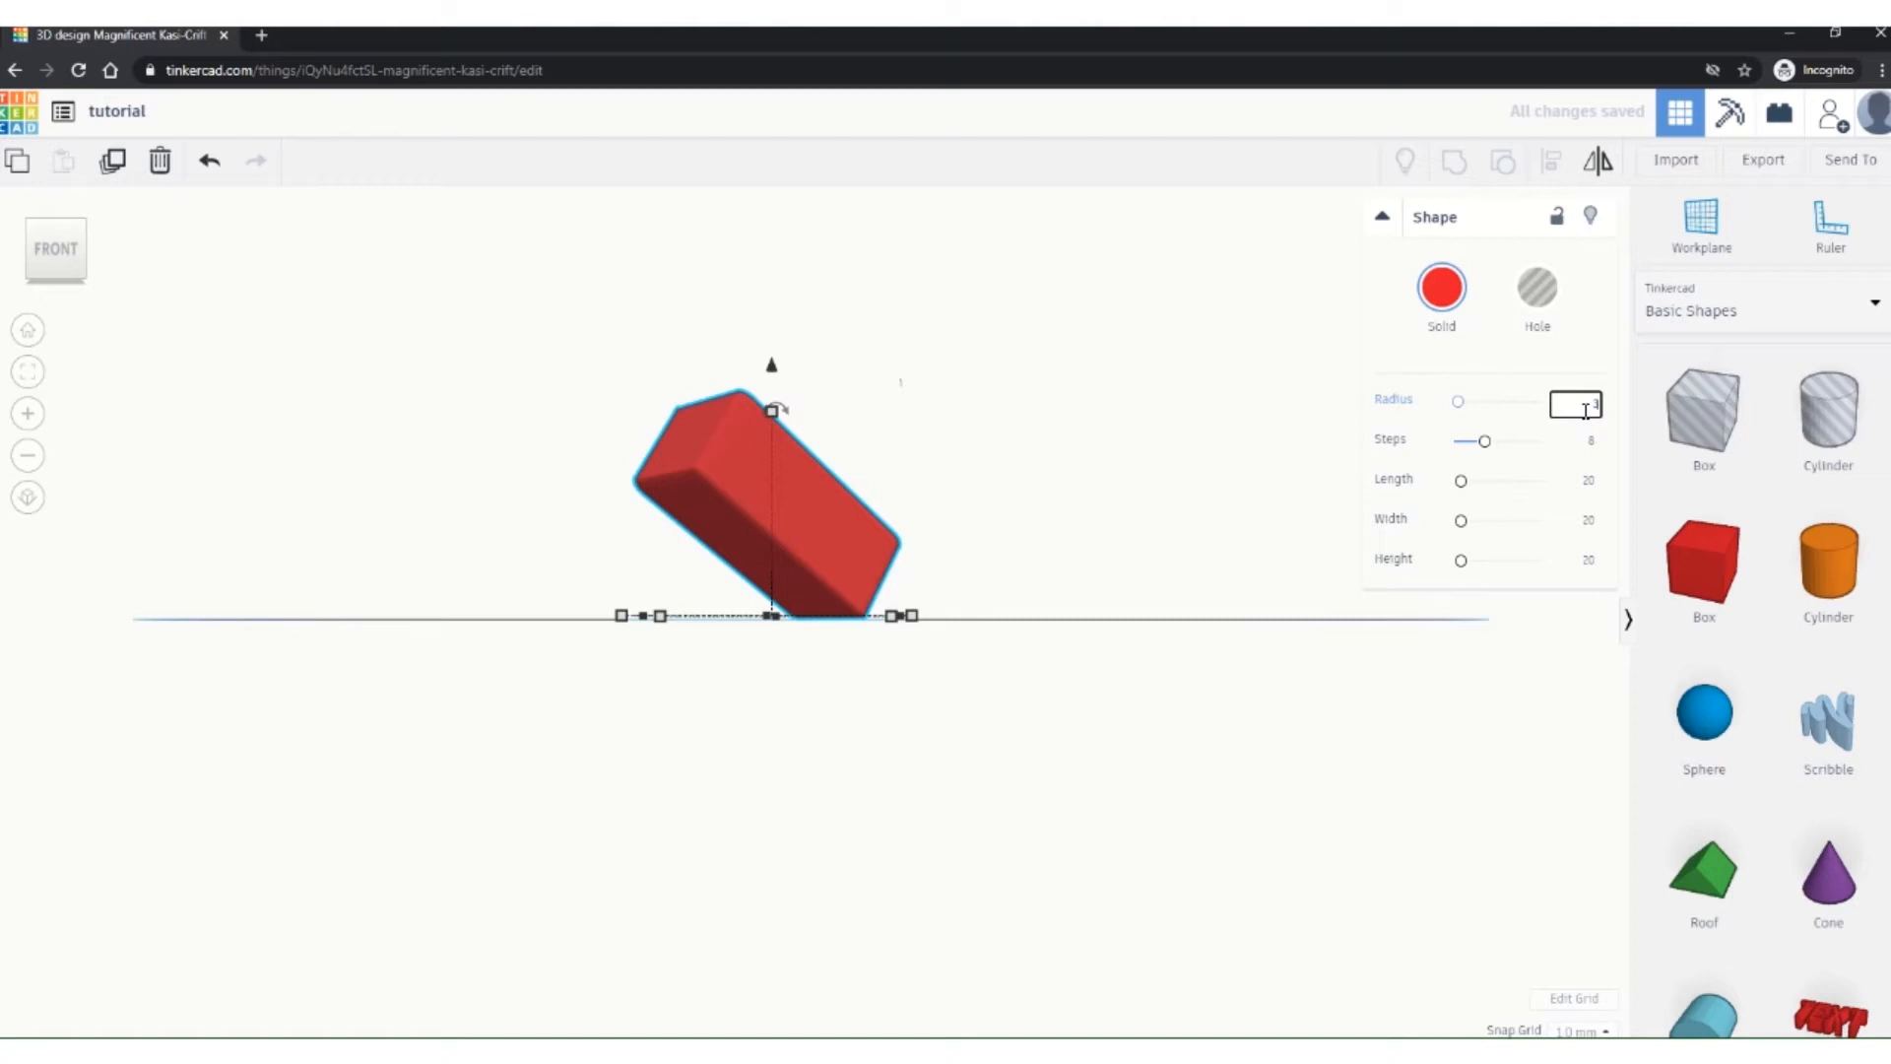
{"action": "key", "text": "Return"}
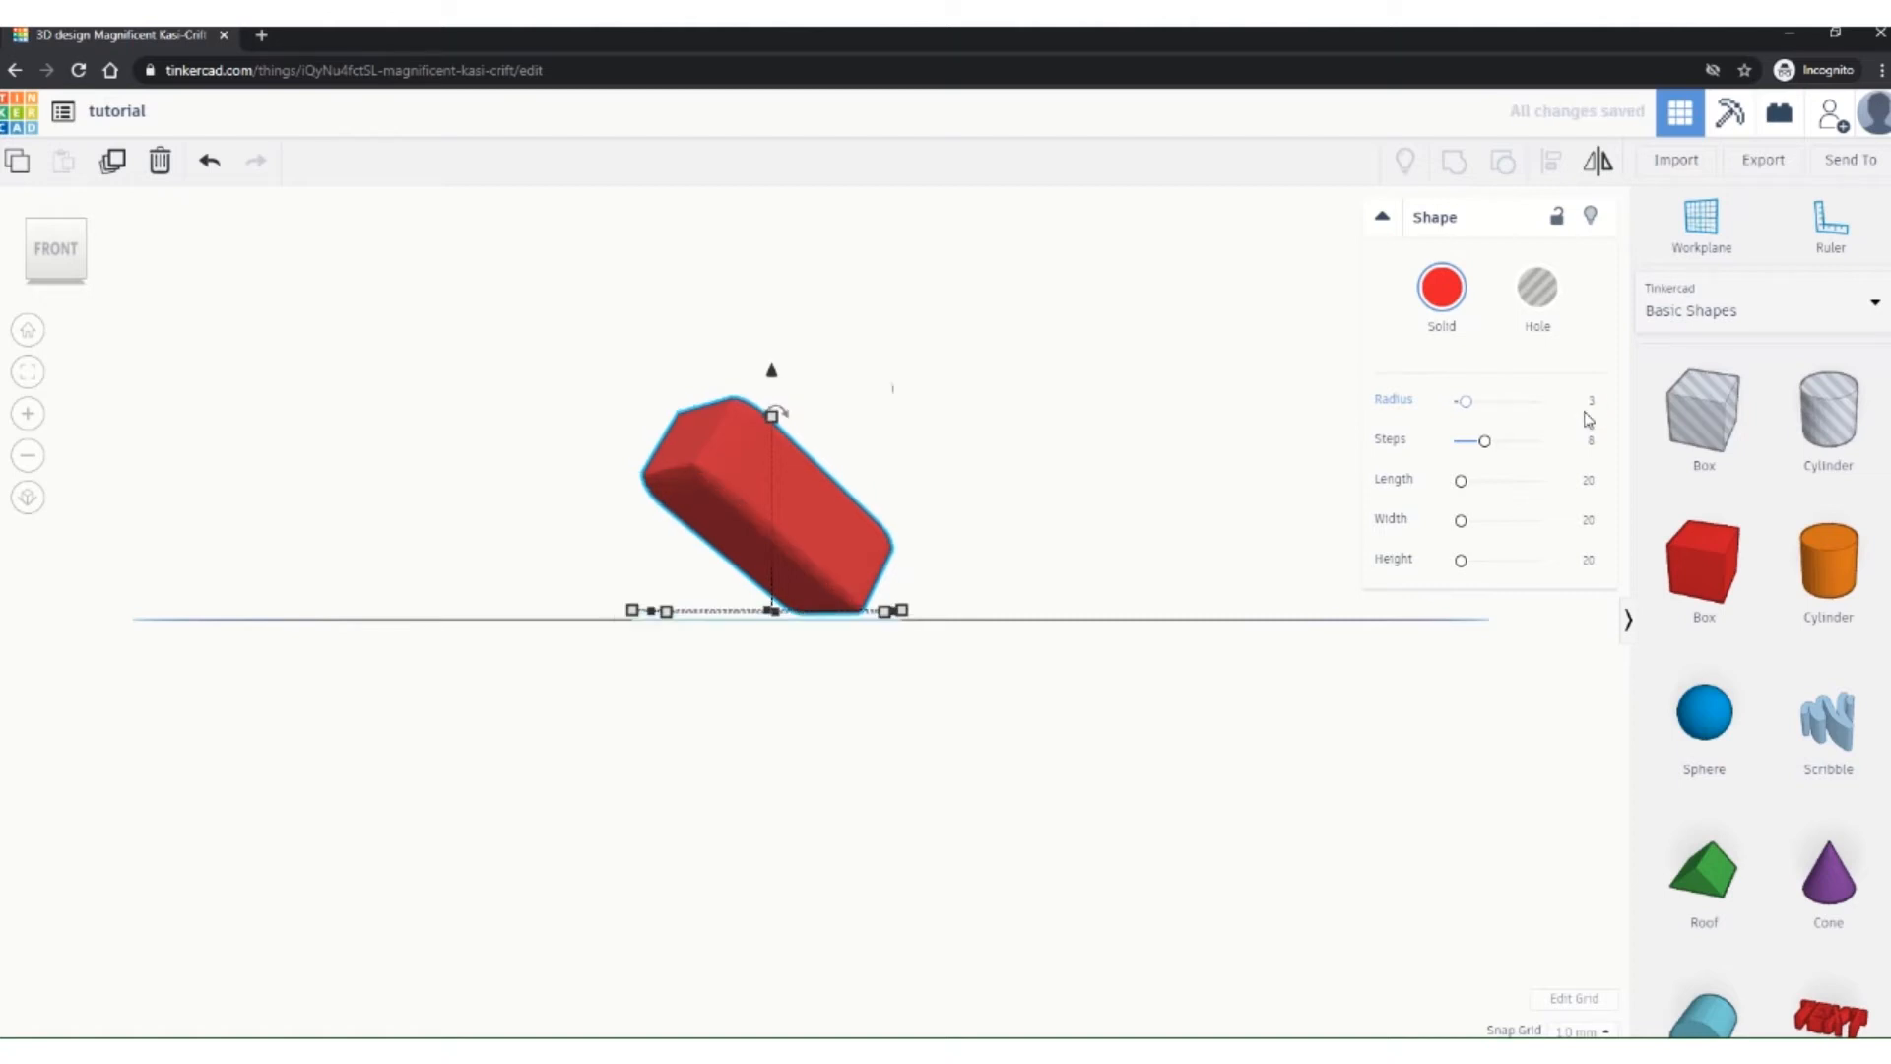
{"action": "left_click_drag", "start_coordinate": [1461, 481], "coordinate": [1469, 491]}
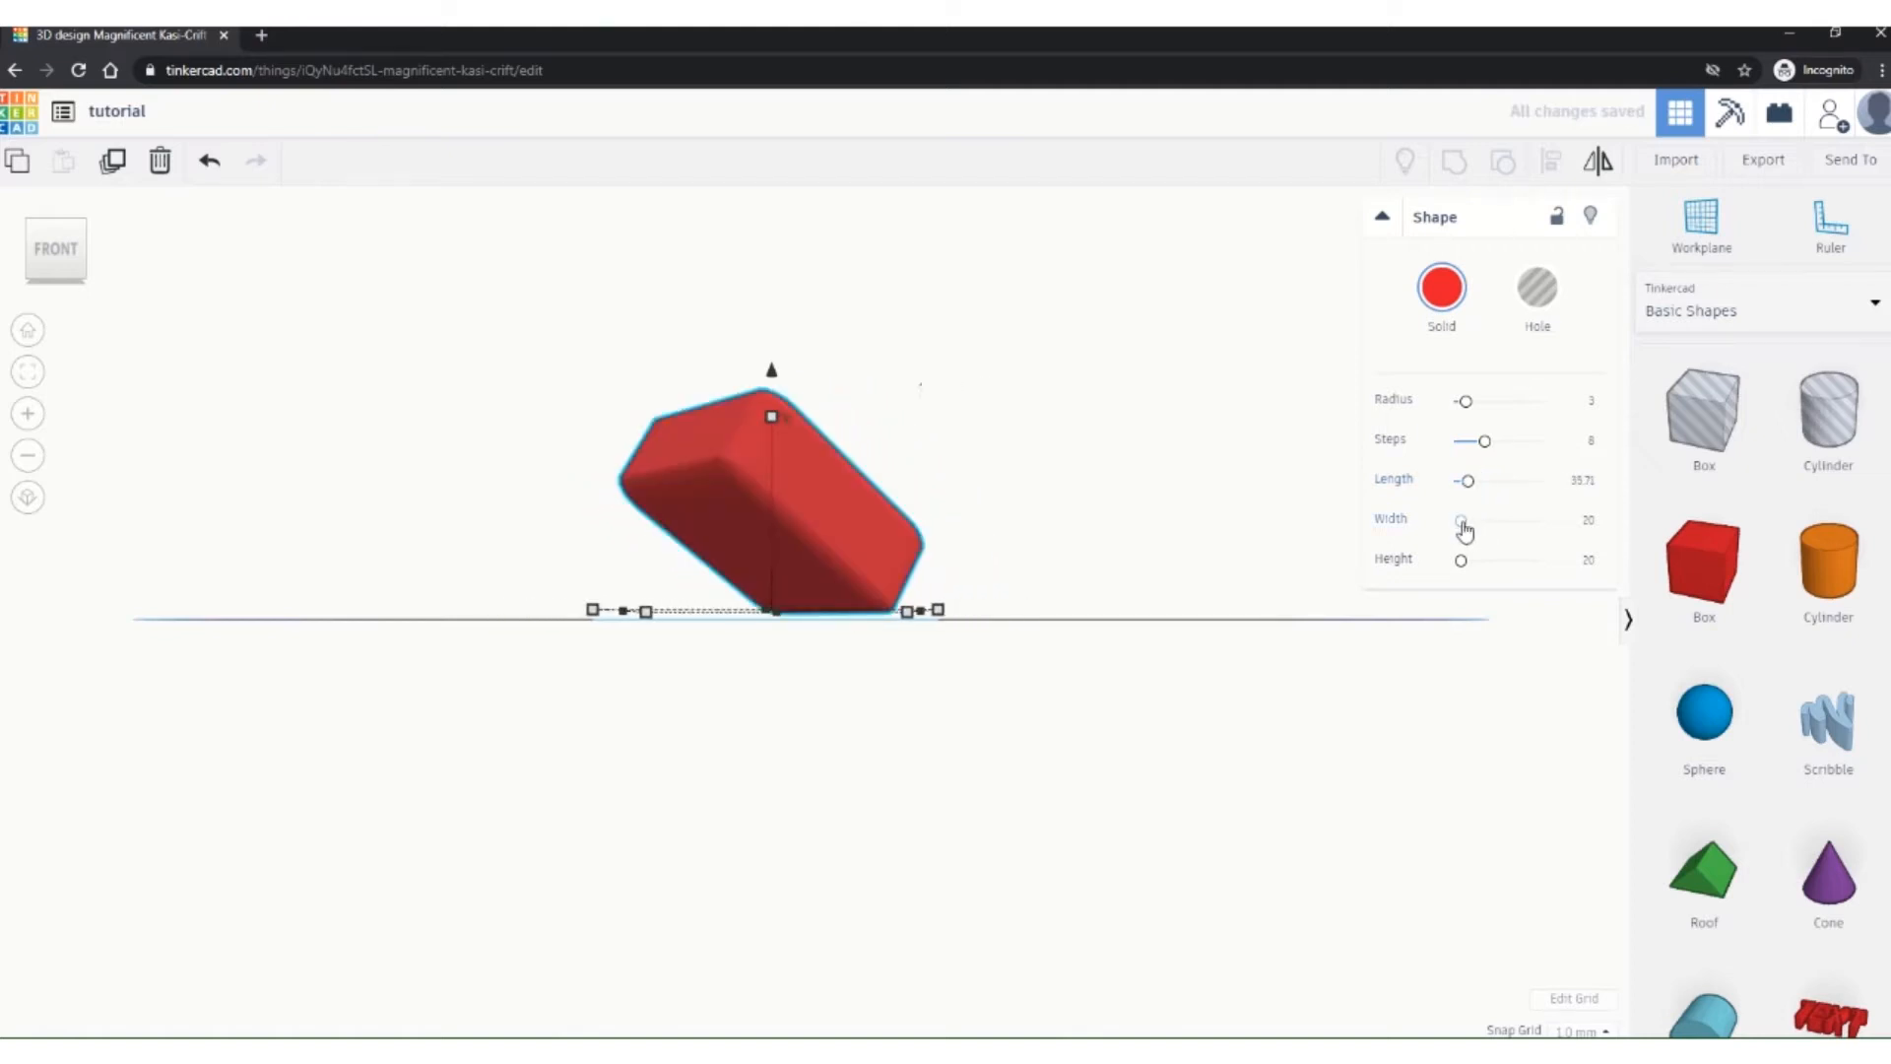
{"action": "mouse_move", "coordinate": [1465, 530]}
{"action": "left_mouse_down"}
{"action": "mouse_move", "coordinate": [1507, 530]}
{"action": "mouse_move", "coordinate": [1473, 530]}
{"action": "mouse_move", "coordinate": [1505, 563]}
{"action": "mouse_move", "coordinate": [1472, 576]}
{"action": "mouse_move", "coordinate": [1461, 559]}
{"action": "left_mouse_up"}
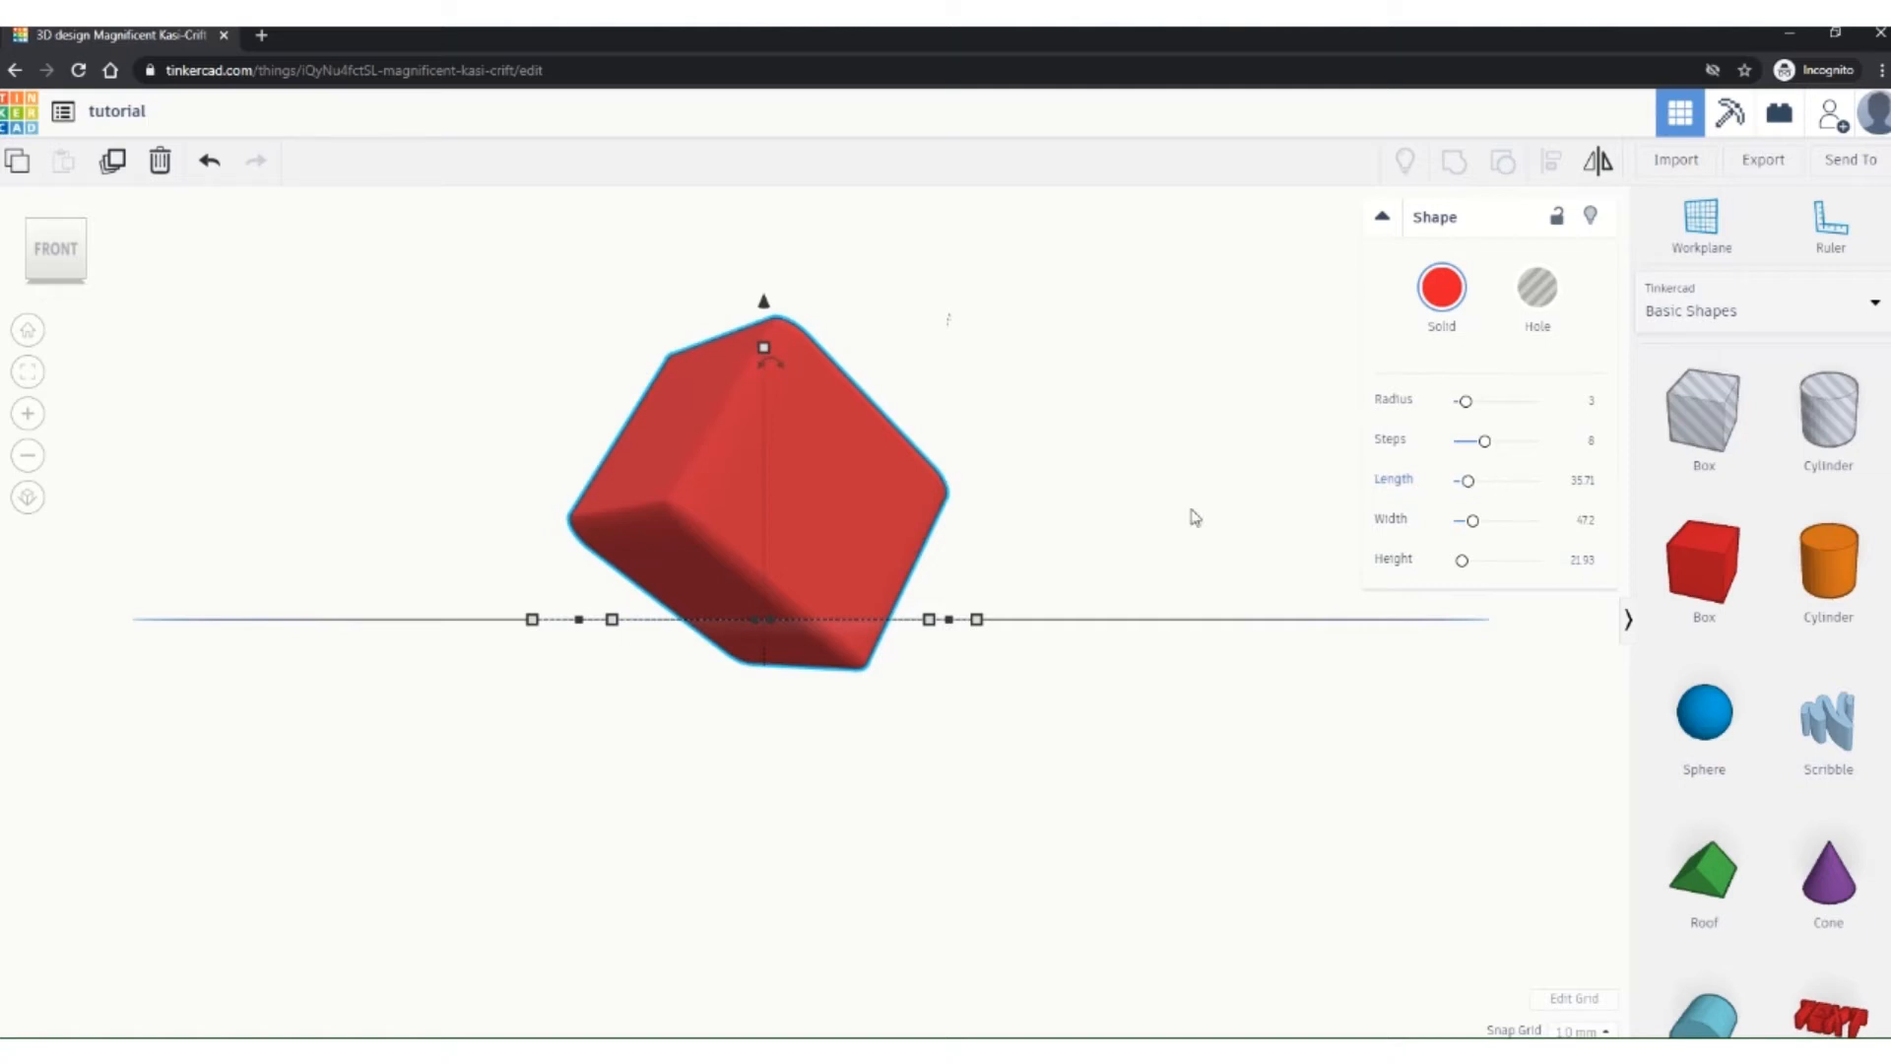
{"action": "right_click_drag", "start_coordinate": [1191, 515], "coordinate": [1123, 726]}
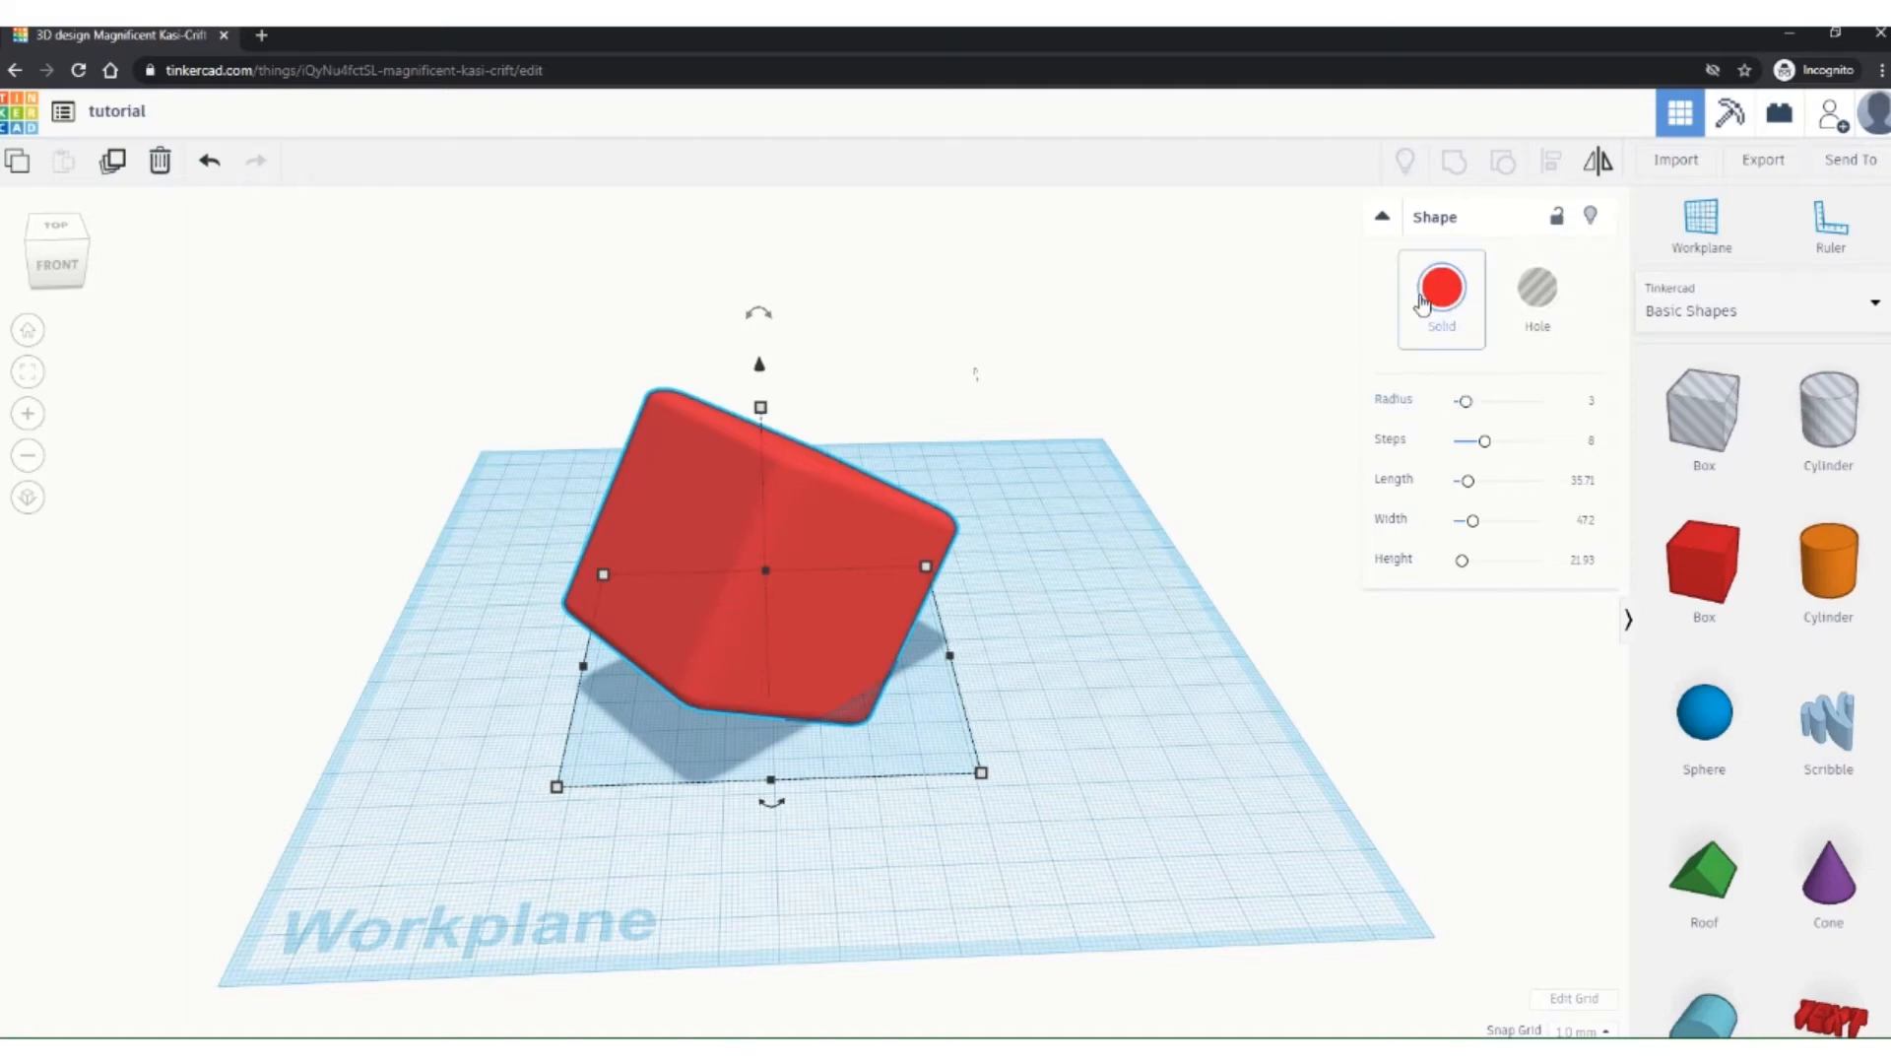
Step: Keep the rounded box solid, recolour it with the blue preset swatch, then deselect it
{"action": "left_click", "coordinate": [1551, 291]}
{"action": "right_click_drag", "start_coordinate": [758, 715], "coordinate": [950, 561]}
{"action": "left_click", "coordinate": [1428, 300]}
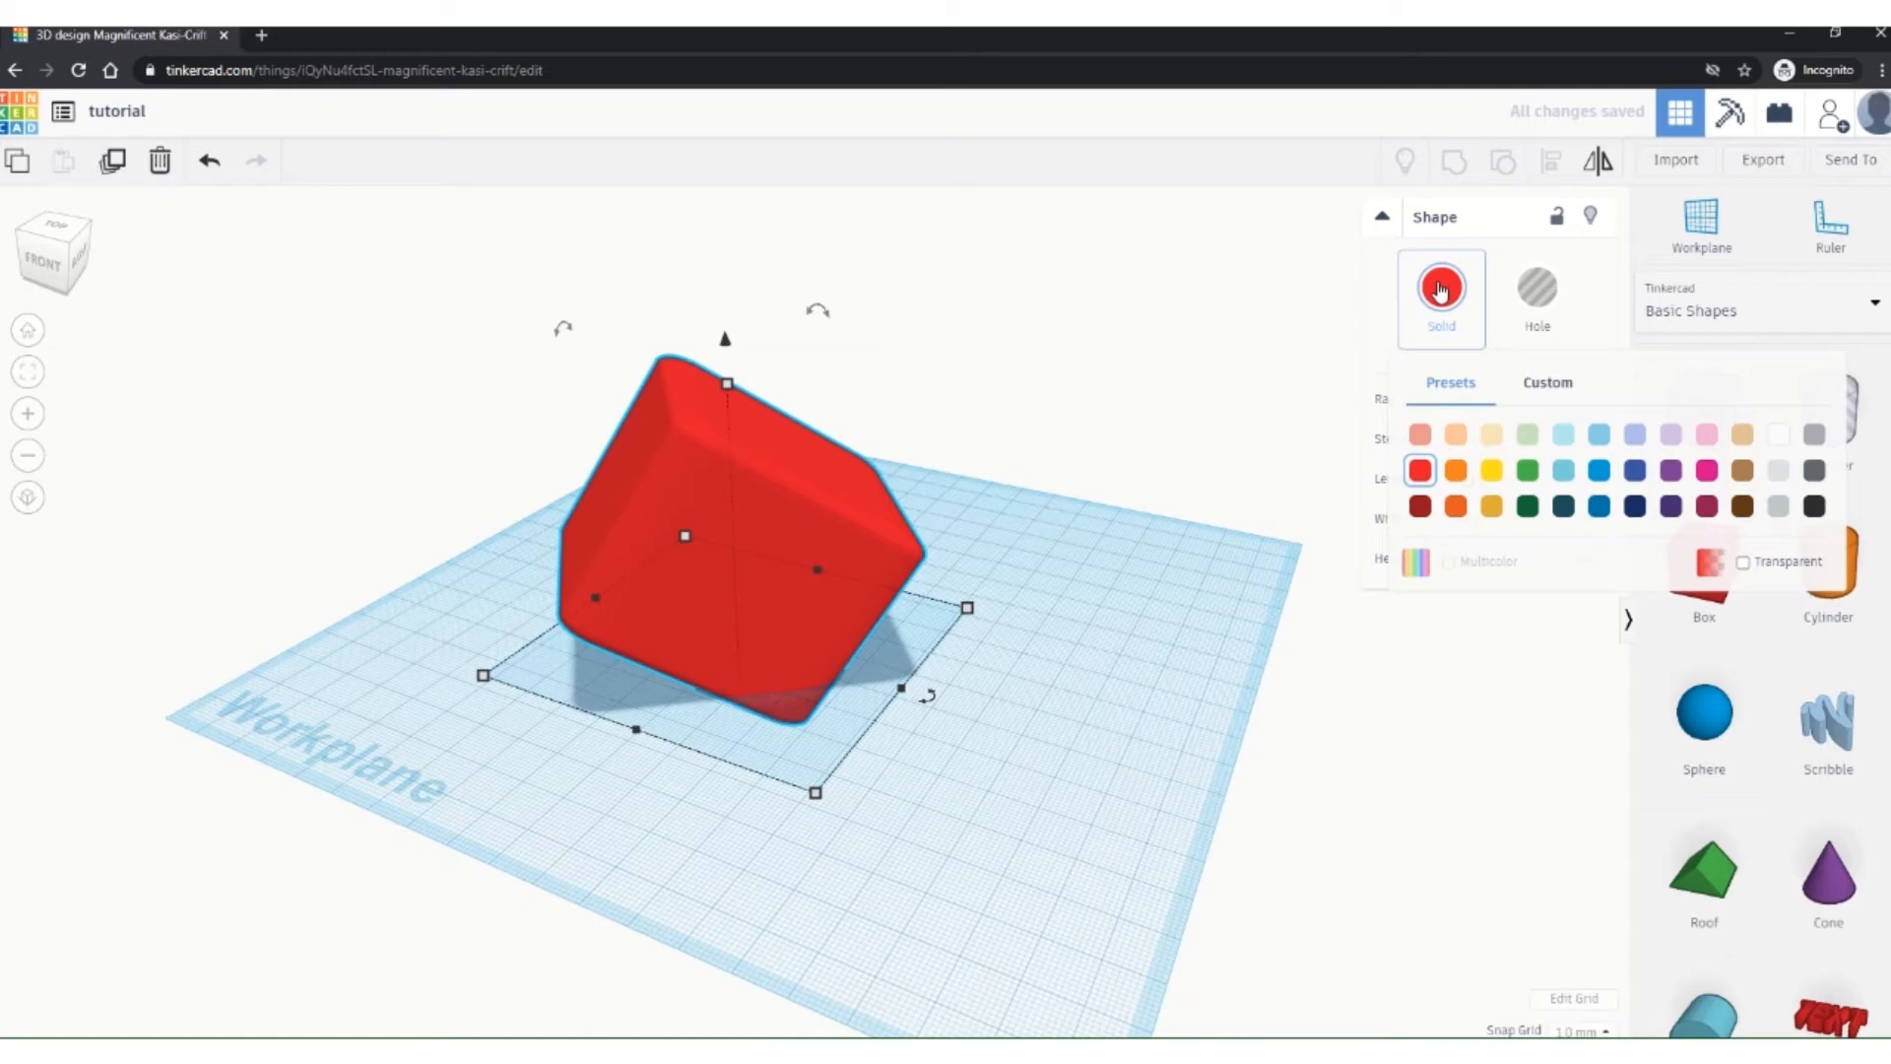
{"action": "left_click", "coordinate": [1634, 474]}
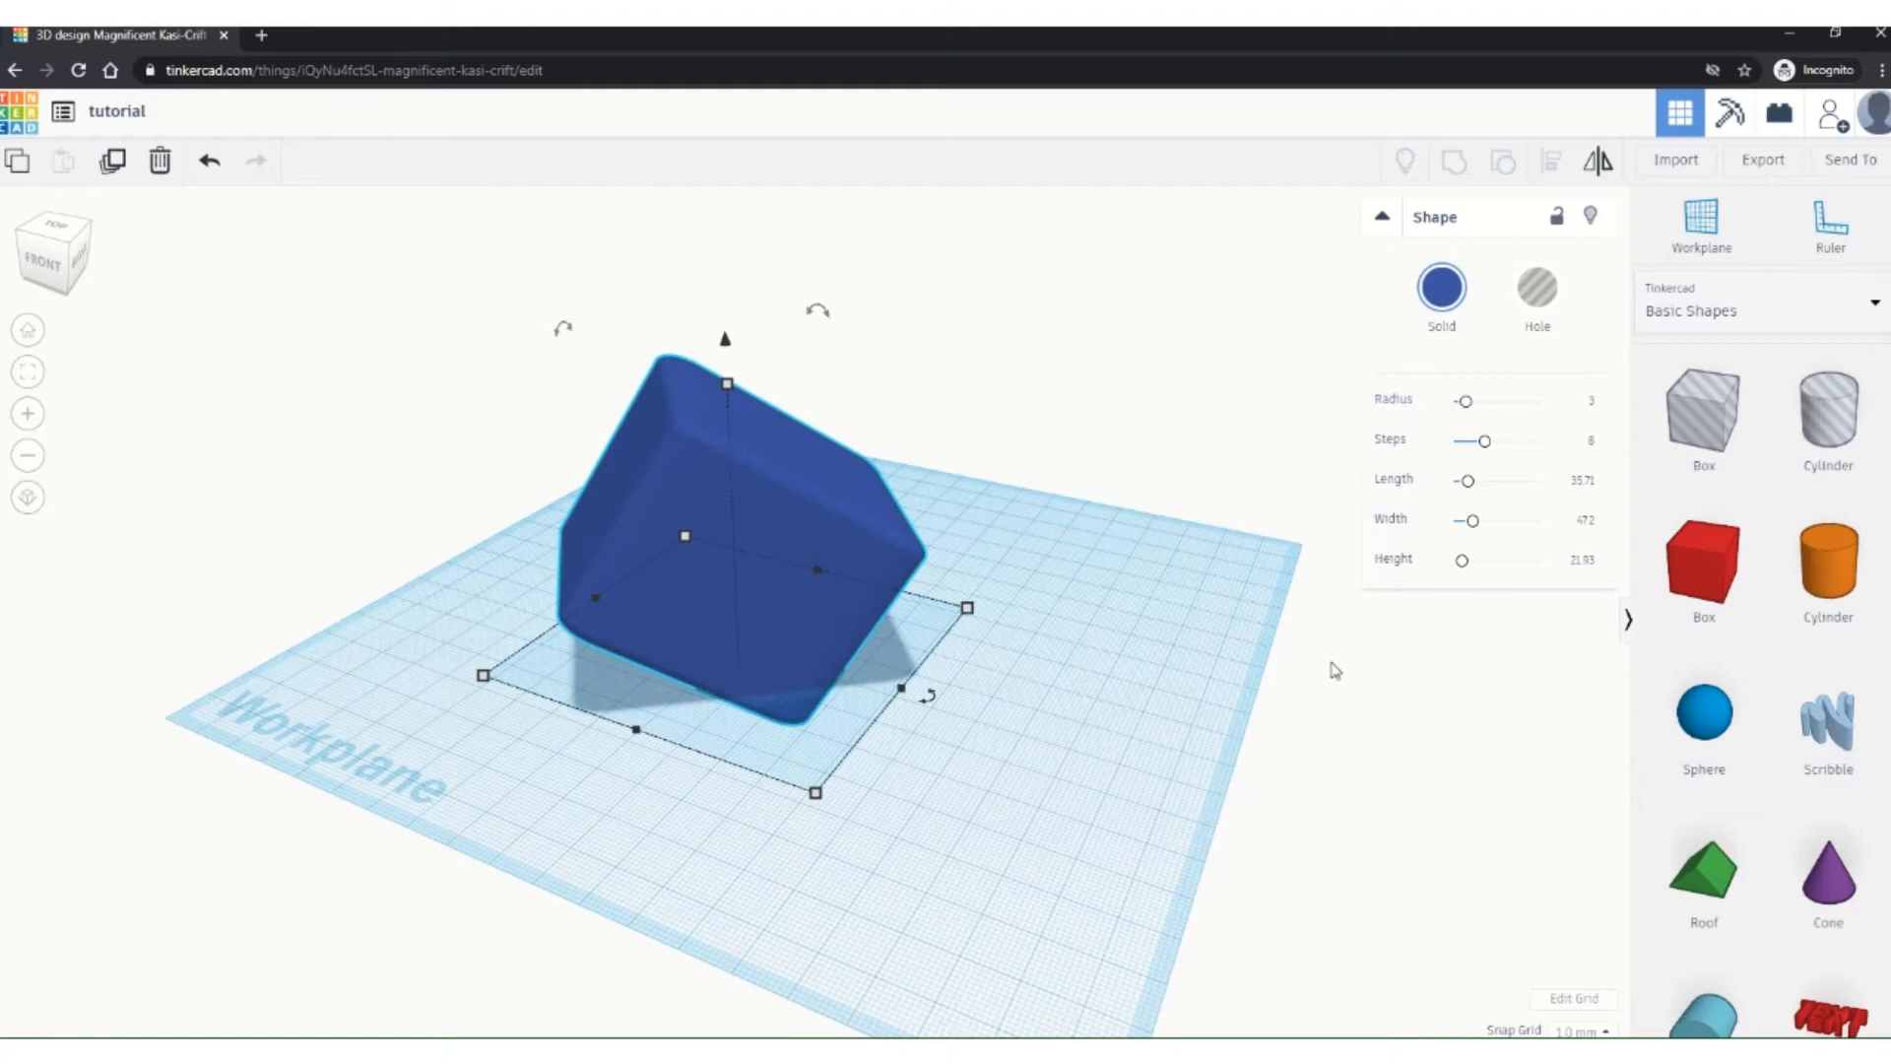
{"action": "left_click", "coordinate": [1214, 599]}
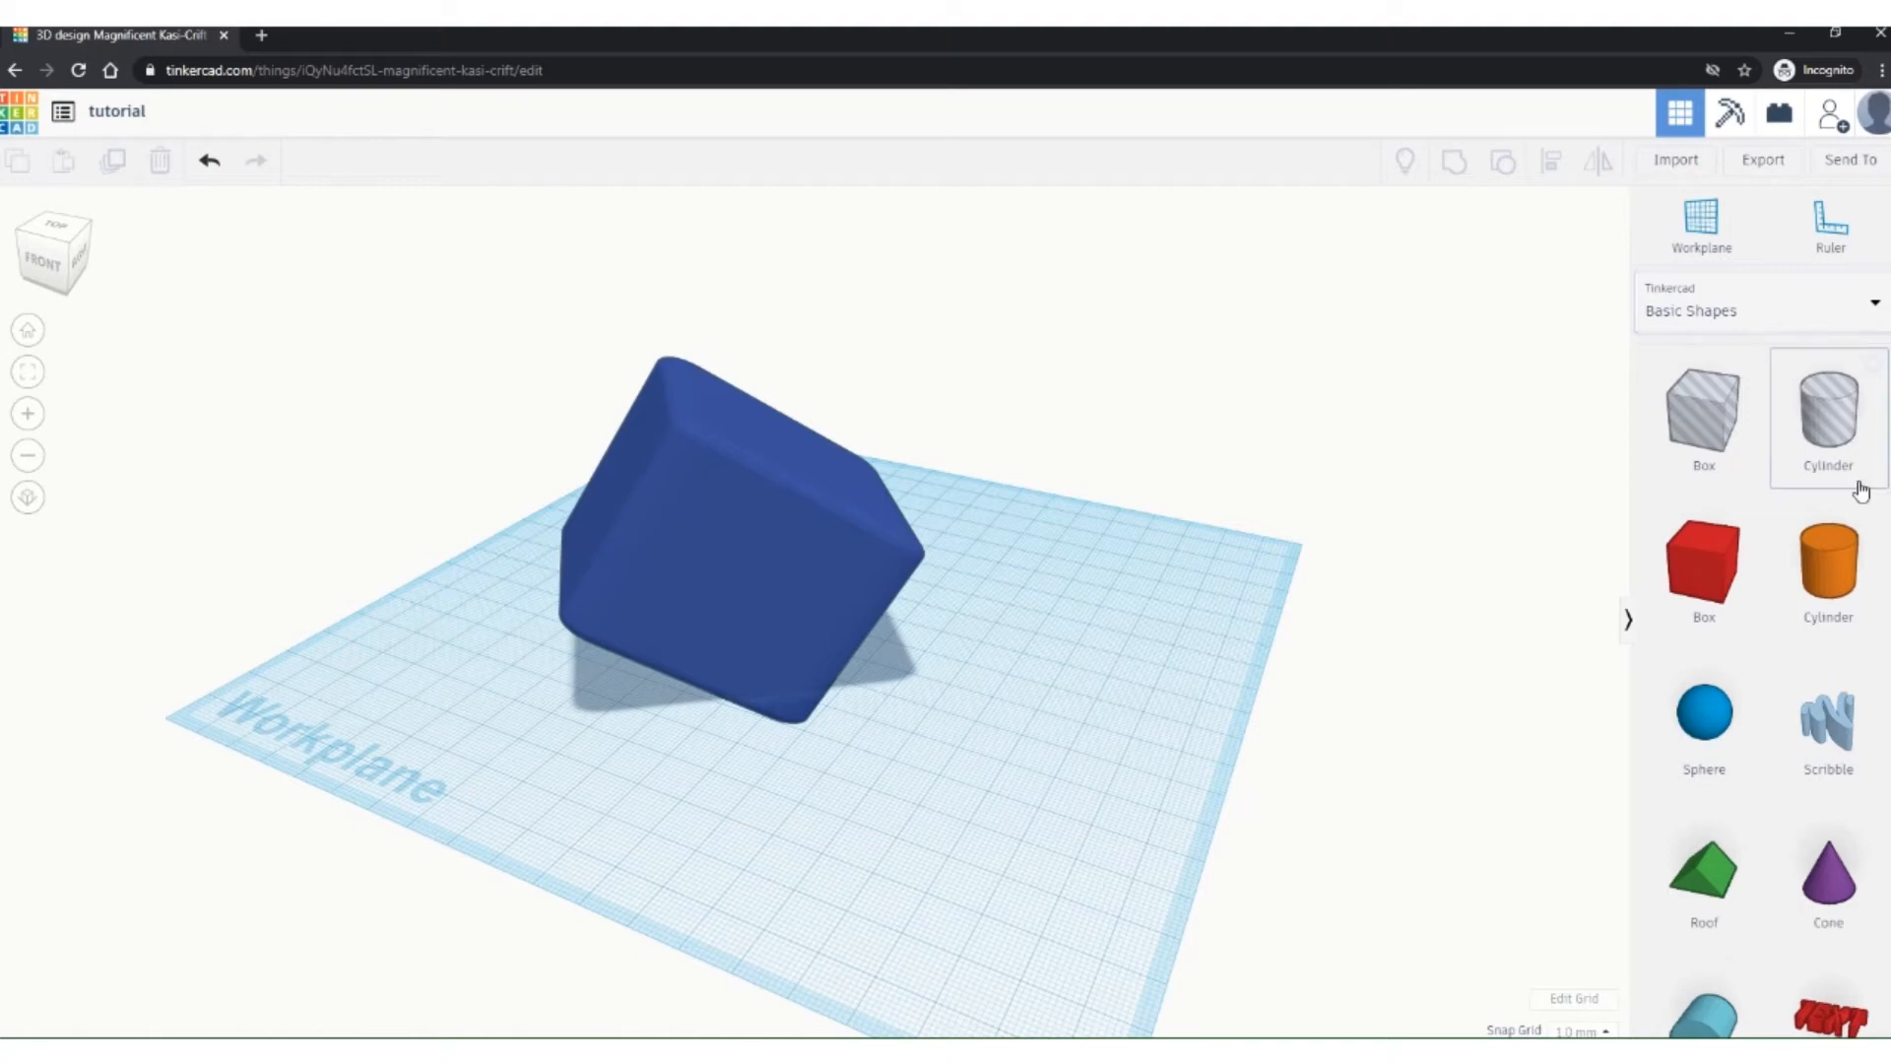
Step: Add an orange cylinder and position it beside the blue box using top and front views
{"action": "left_click_drag", "start_coordinate": [1837, 582], "coordinate": [931, 683]}
{"action": "right_click_drag", "start_coordinate": [1133, 699], "coordinate": [1042, 680]}
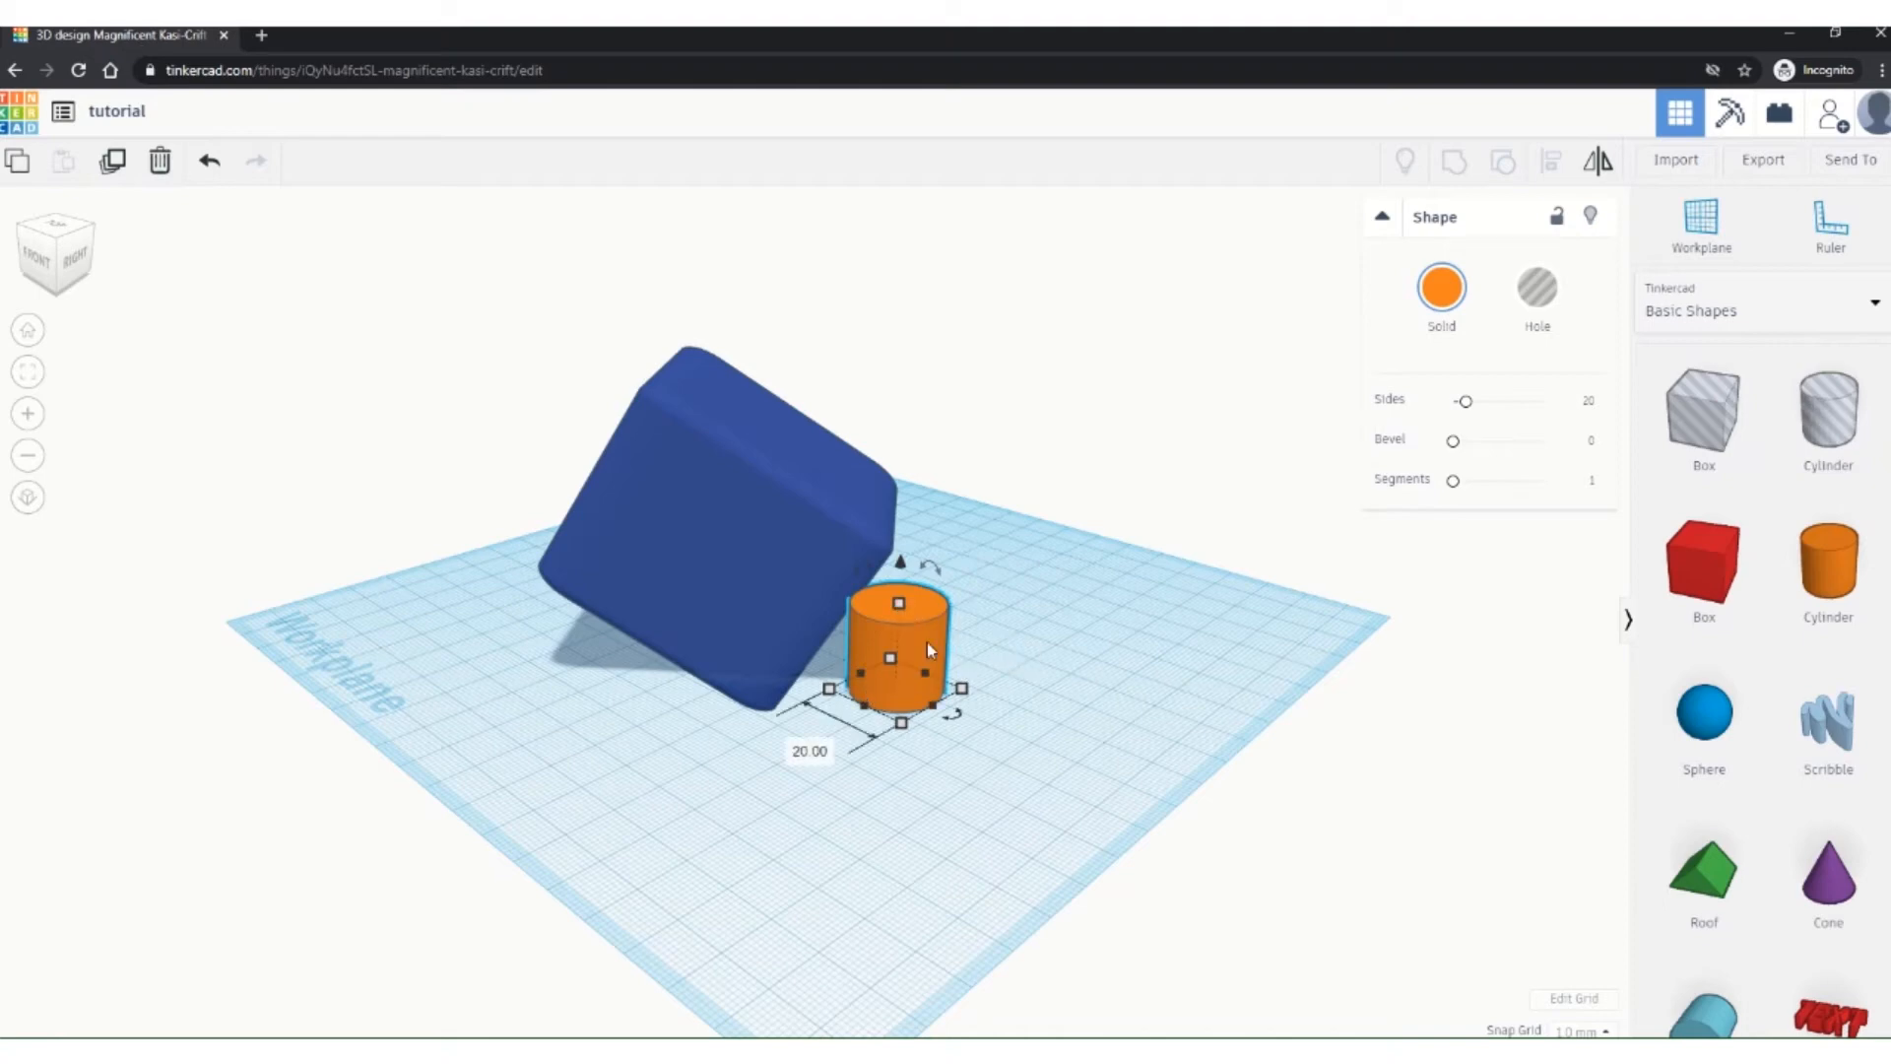
{"action": "left_click_drag", "start_coordinate": [929, 647], "coordinate": [1010, 640]}
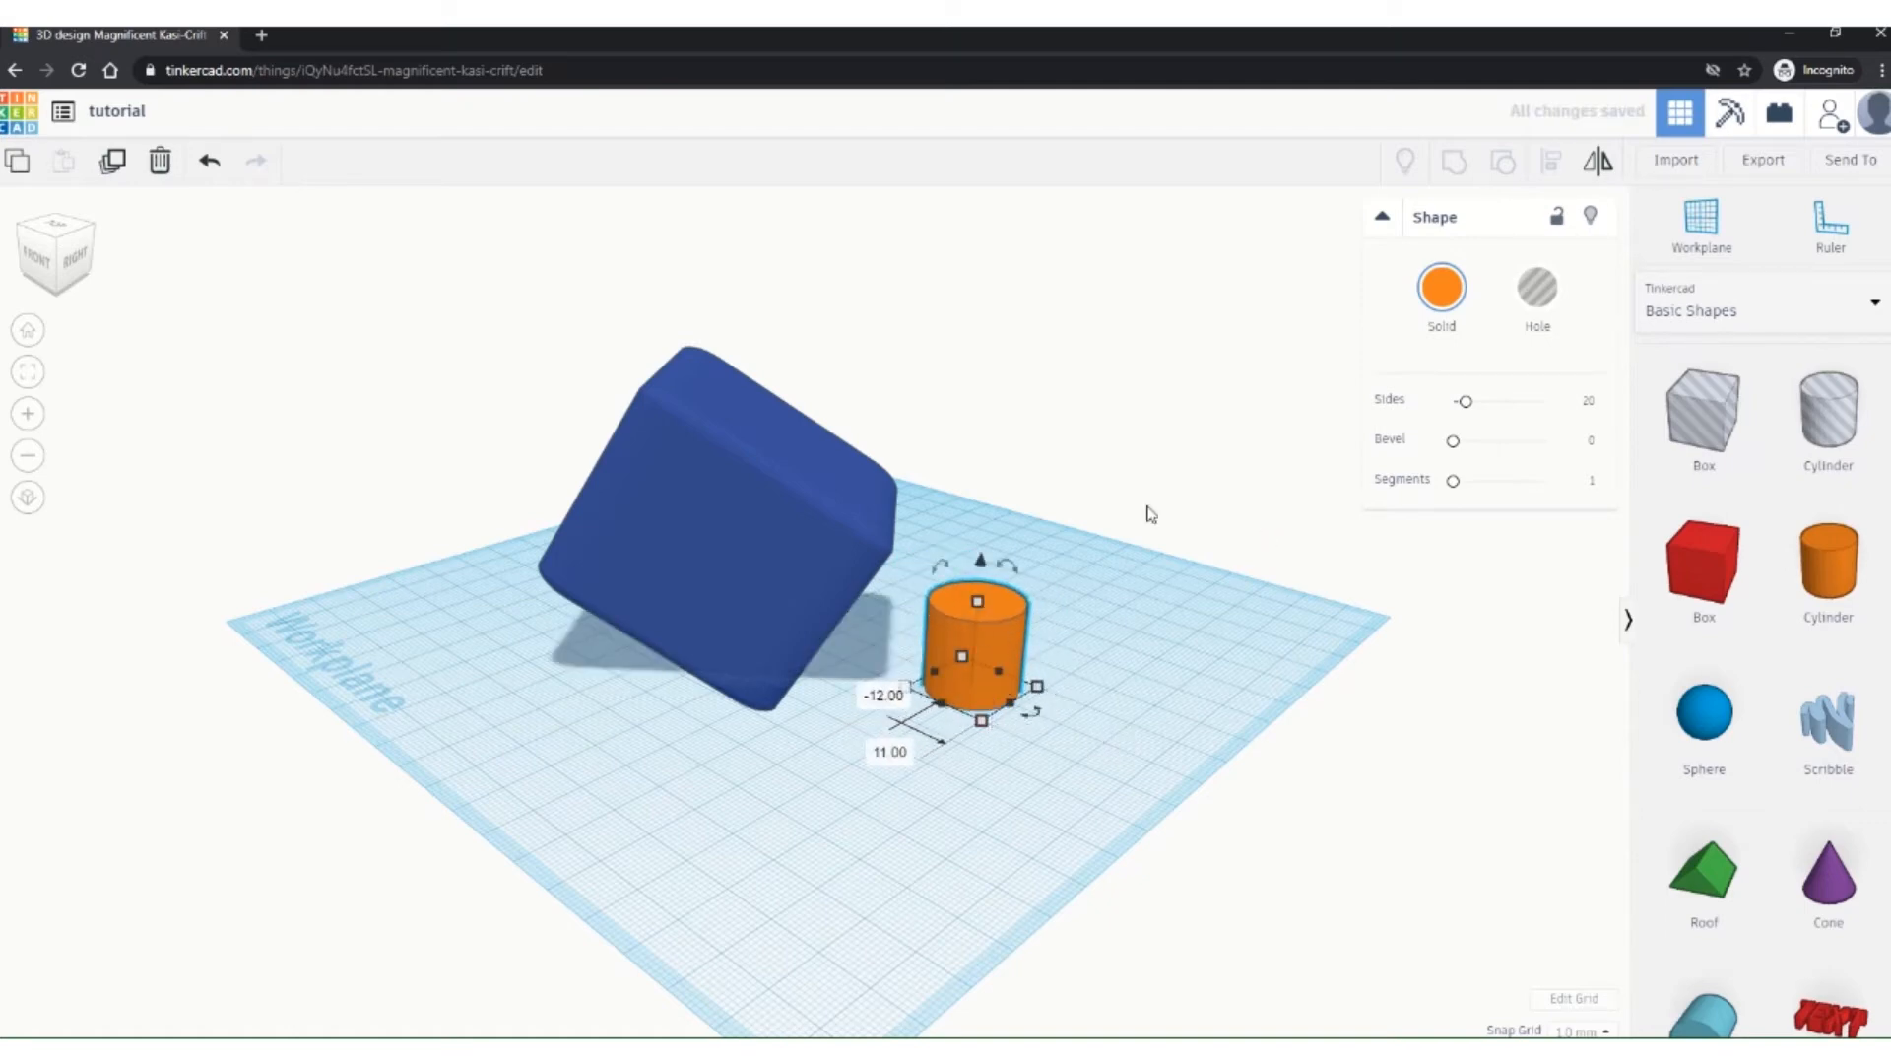
{"action": "left_click", "coordinate": [56, 231]}
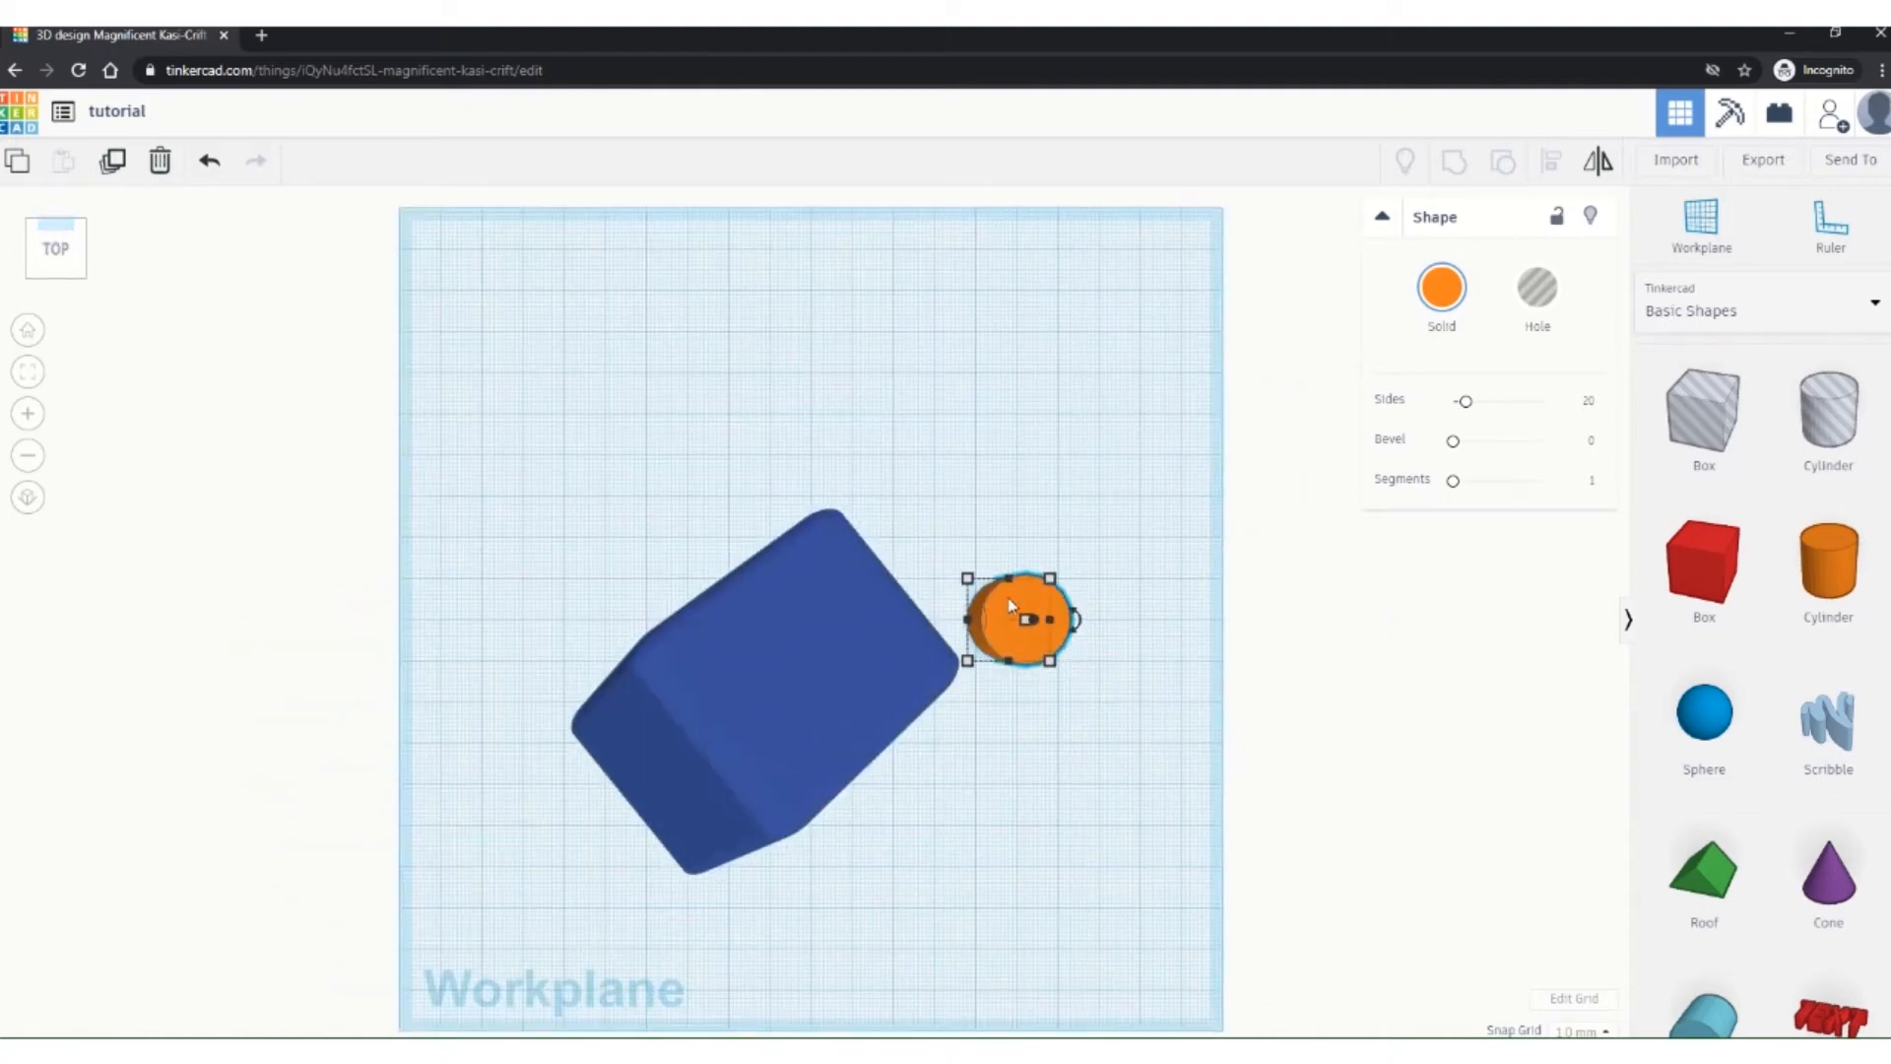
{"action": "left_click_drag", "start_coordinate": [1010, 605], "coordinate": [1003, 538]}
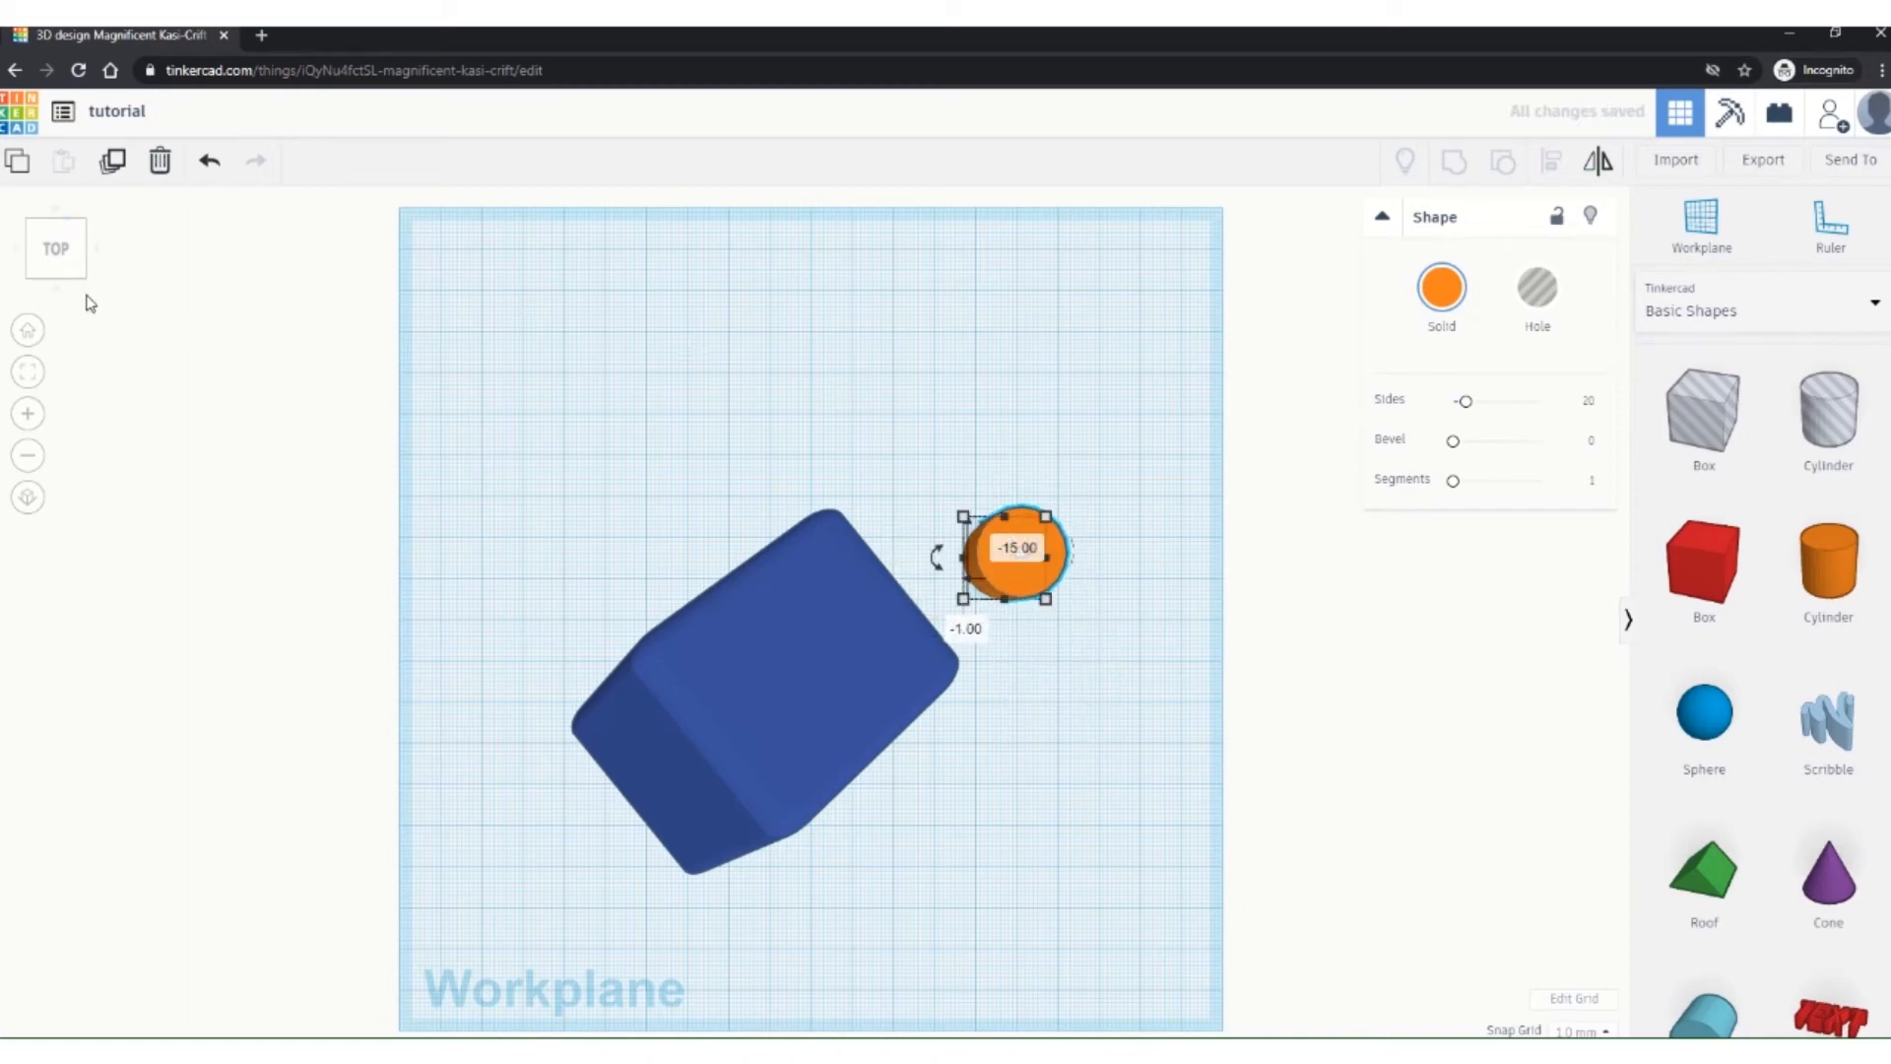
{"action": "left_click", "coordinate": [55, 287]}
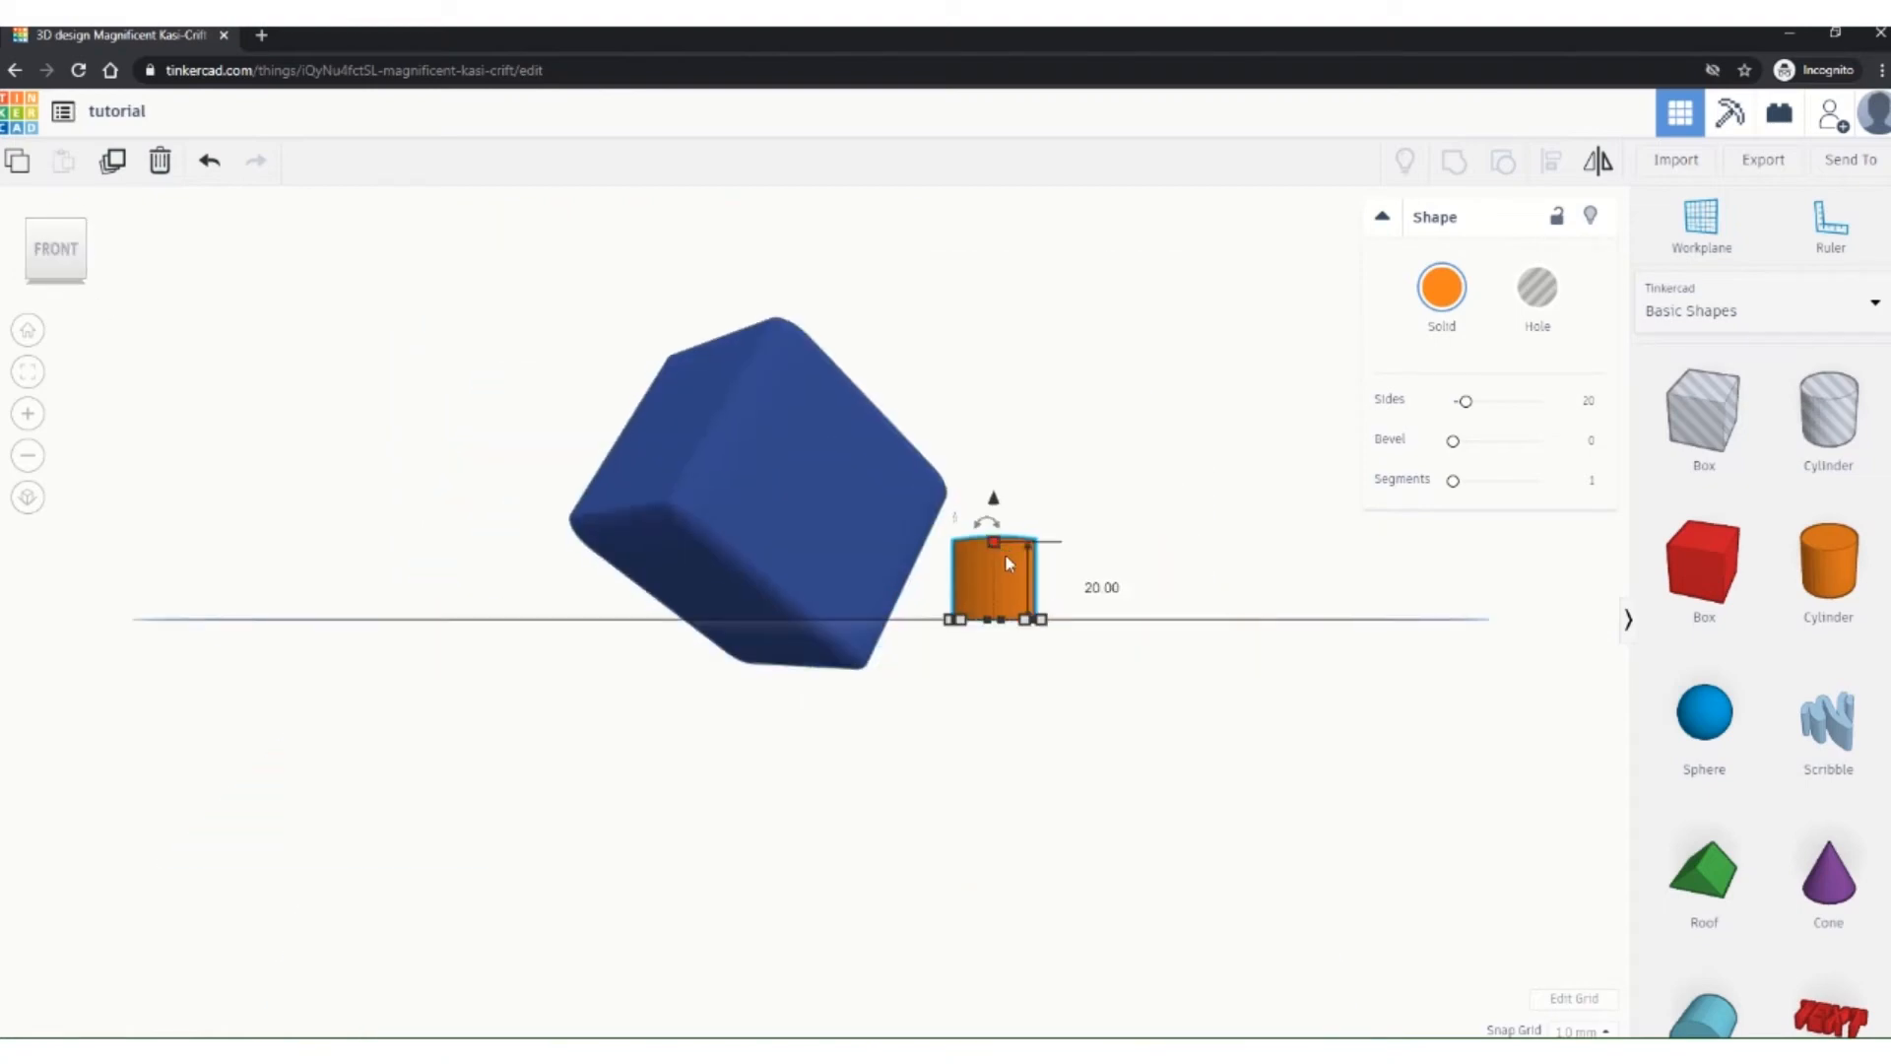
{"action": "left_click_drag", "start_coordinate": [997, 509], "coordinate": [1049, 488]}
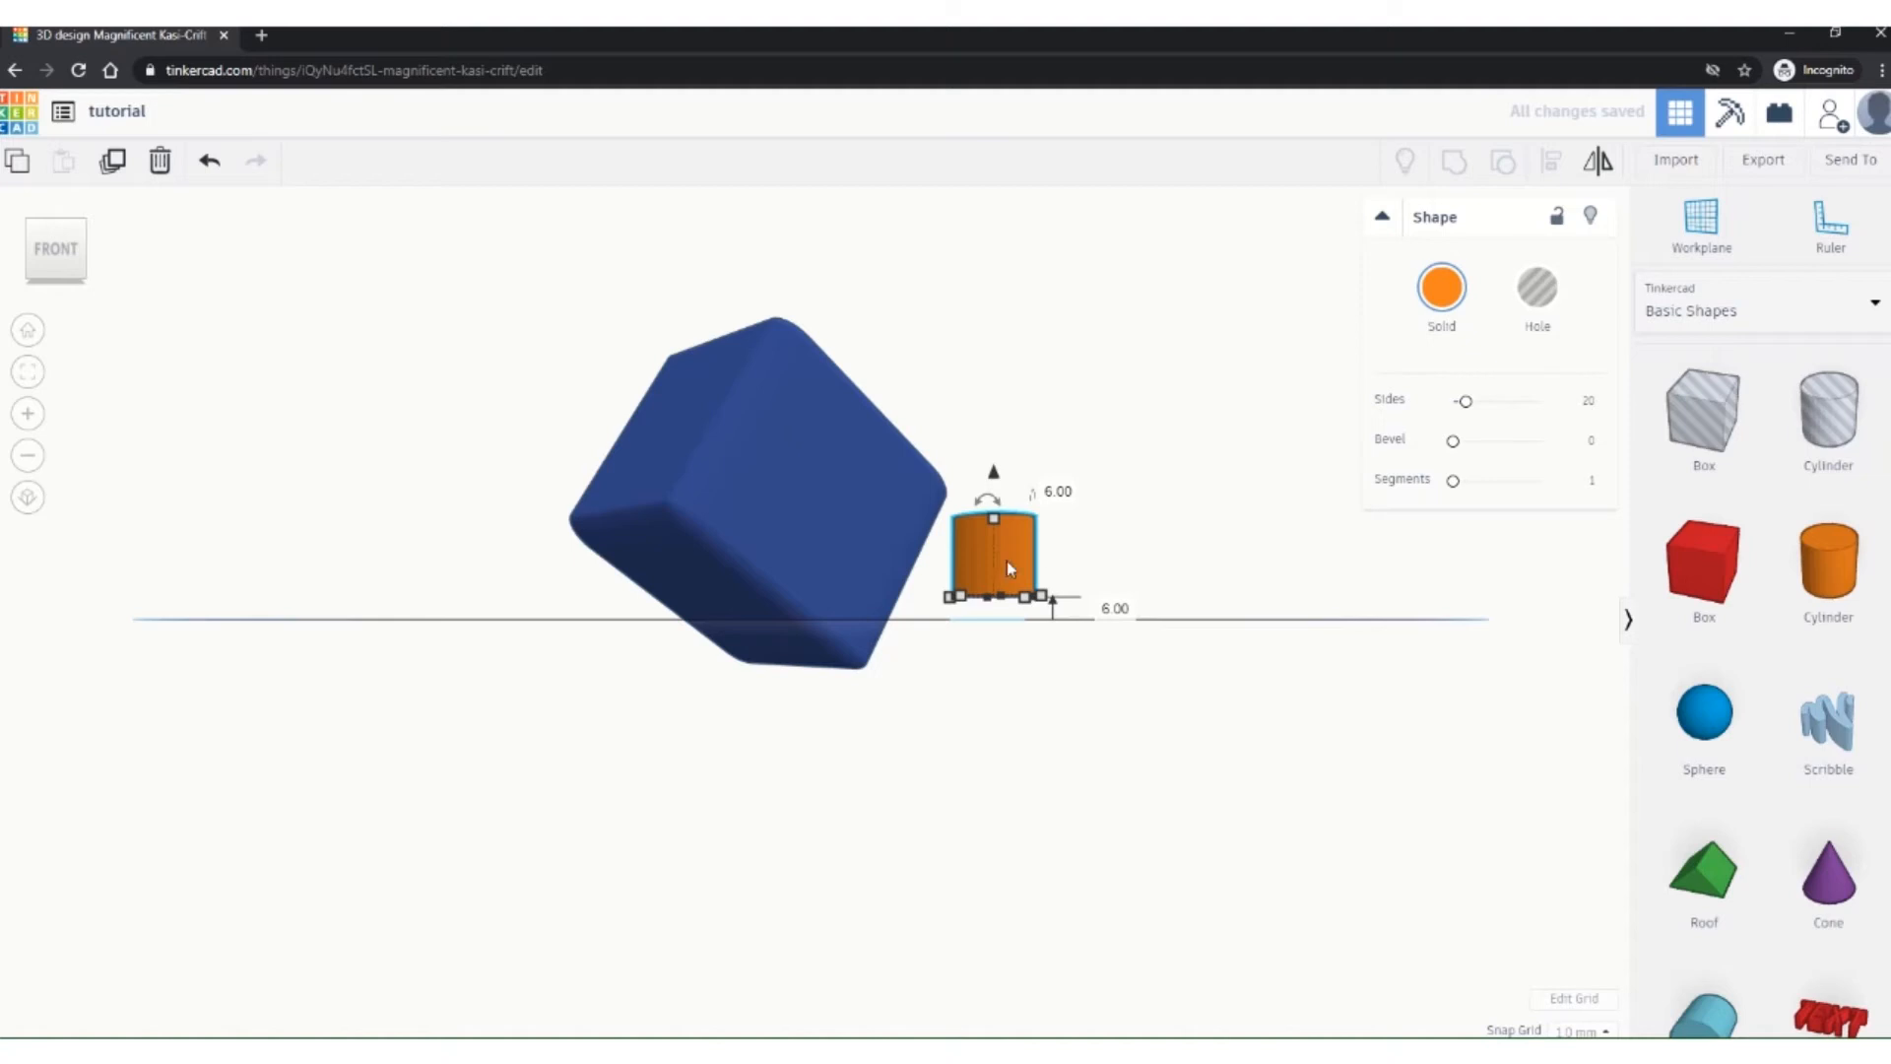
{"action": "left_click_drag", "start_coordinate": [1008, 560], "coordinate": [1042, 414]}
{"action": "right_click_drag", "start_coordinate": [1048, 597], "coordinate": [1060, 488]}
{"action": "mouse_move", "coordinate": [1063, 548]}
{"action": "left_mouse_down"}
{"action": "mouse_move", "coordinate": [1019, 392]}
{"action": "mouse_move", "coordinate": [777, 236]}
{"action": "mouse_move", "coordinate": [502, 415]}
{"action": "mouse_move", "coordinate": [670, 810]}
{"action": "mouse_move", "coordinate": [1072, 627]}
{"action": "mouse_move", "coordinate": [1076, 559]}
{"action": "mouse_move", "coordinate": [1054, 578]}
{"action": "left_mouse_up"}
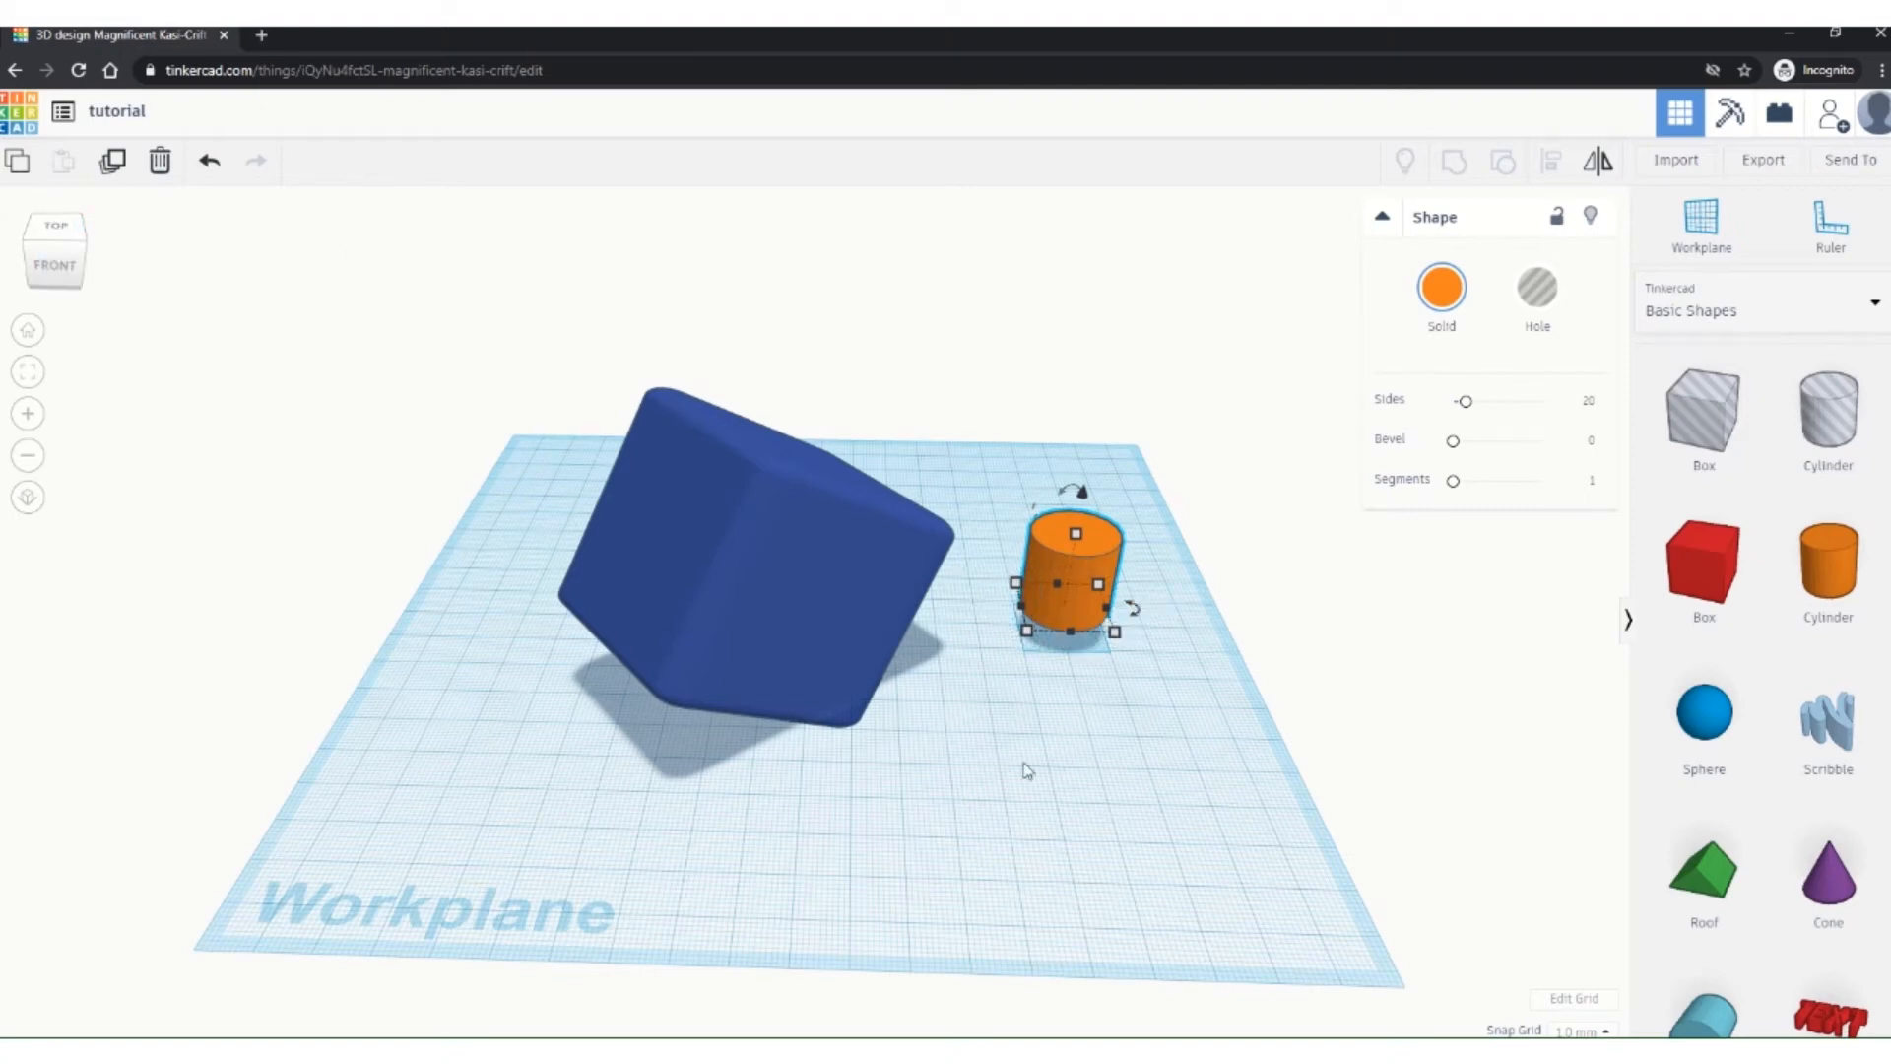
Step: Make the cylinder taller and slide it left until it presses against the box's side
{"action": "right_click_drag", "start_coordinate": [1025, 768], "coordinate": [845, 722]}
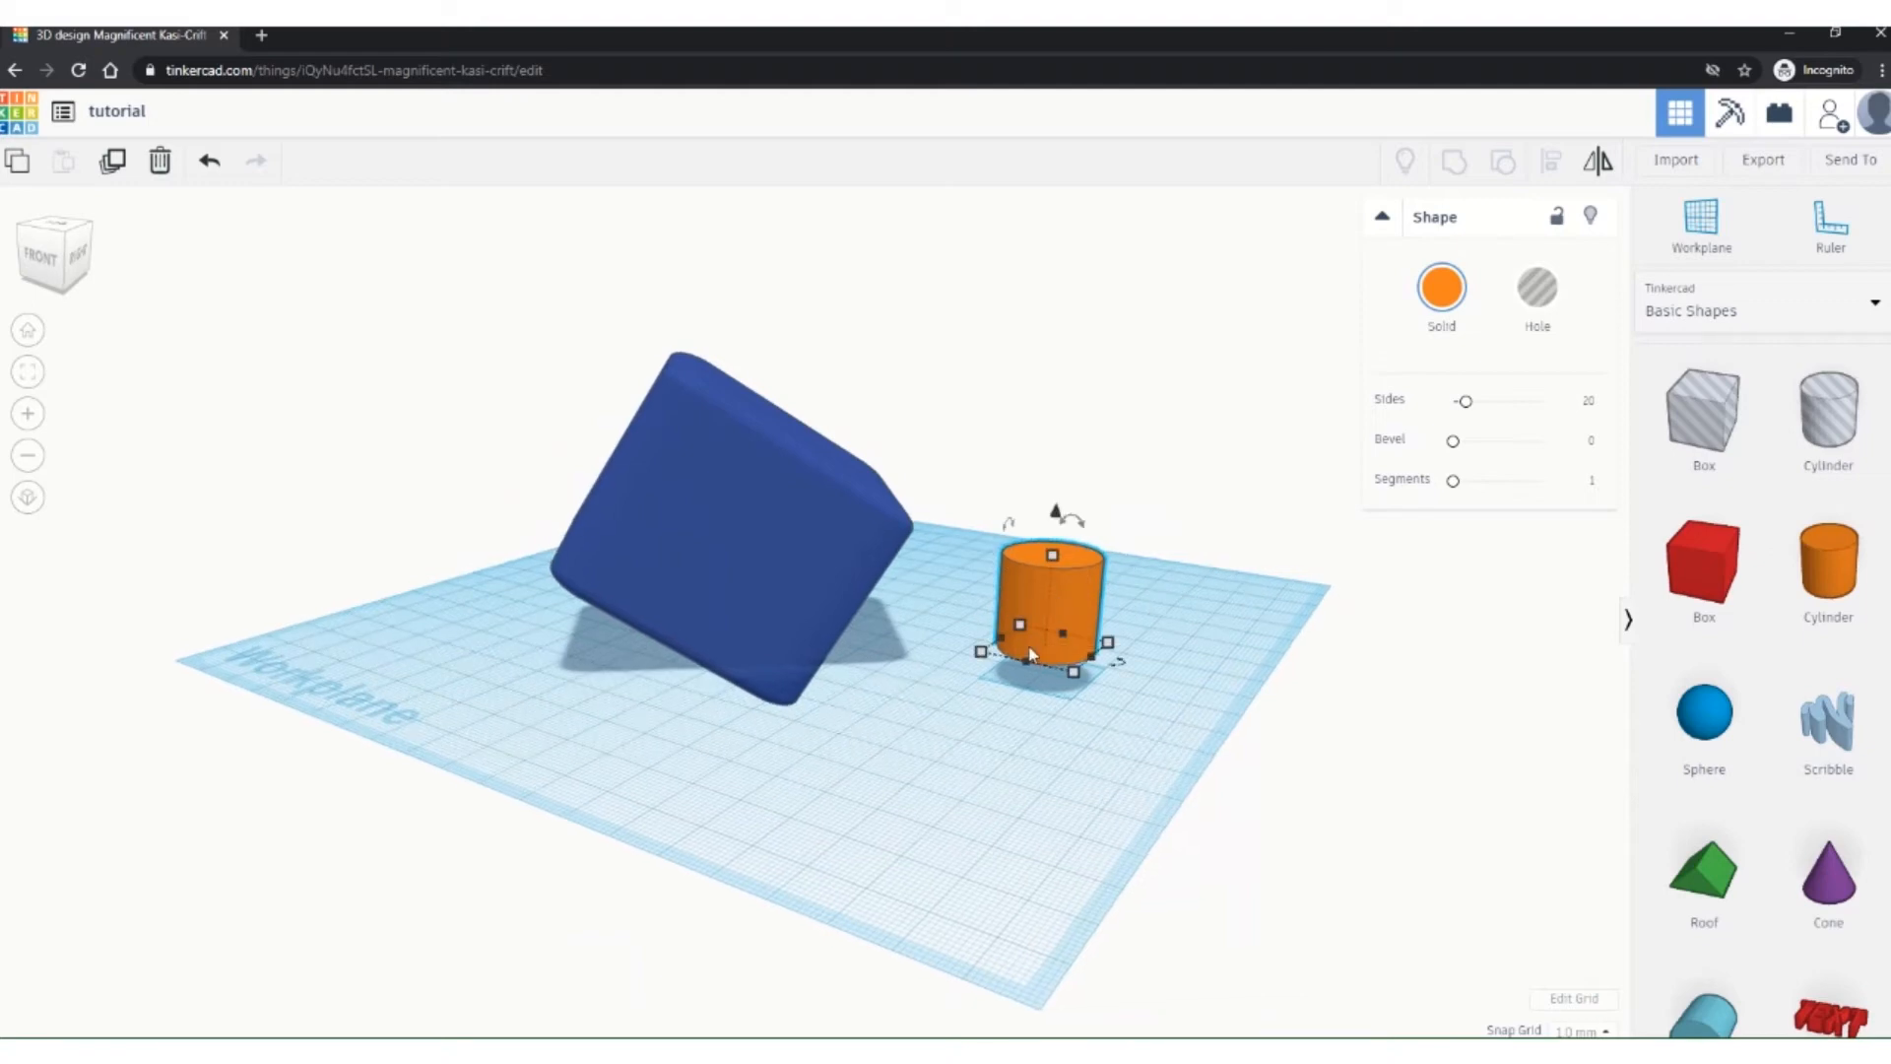
{"action": "left_click_drag", "start_coordinate": [1052, 557], "coordinate": [1064, 389]}
{"action": "left_click_drag", "start_coordinate": [1044, 517], "coordinate": [839, 511]}
{"action": "right_click_drag", "start_coordinate": [827, 769], "coordinate": [351, 777]}
{"action": "left_click_drag", "start_coordinate": [716, 416], "coordinate": [760, 423]}
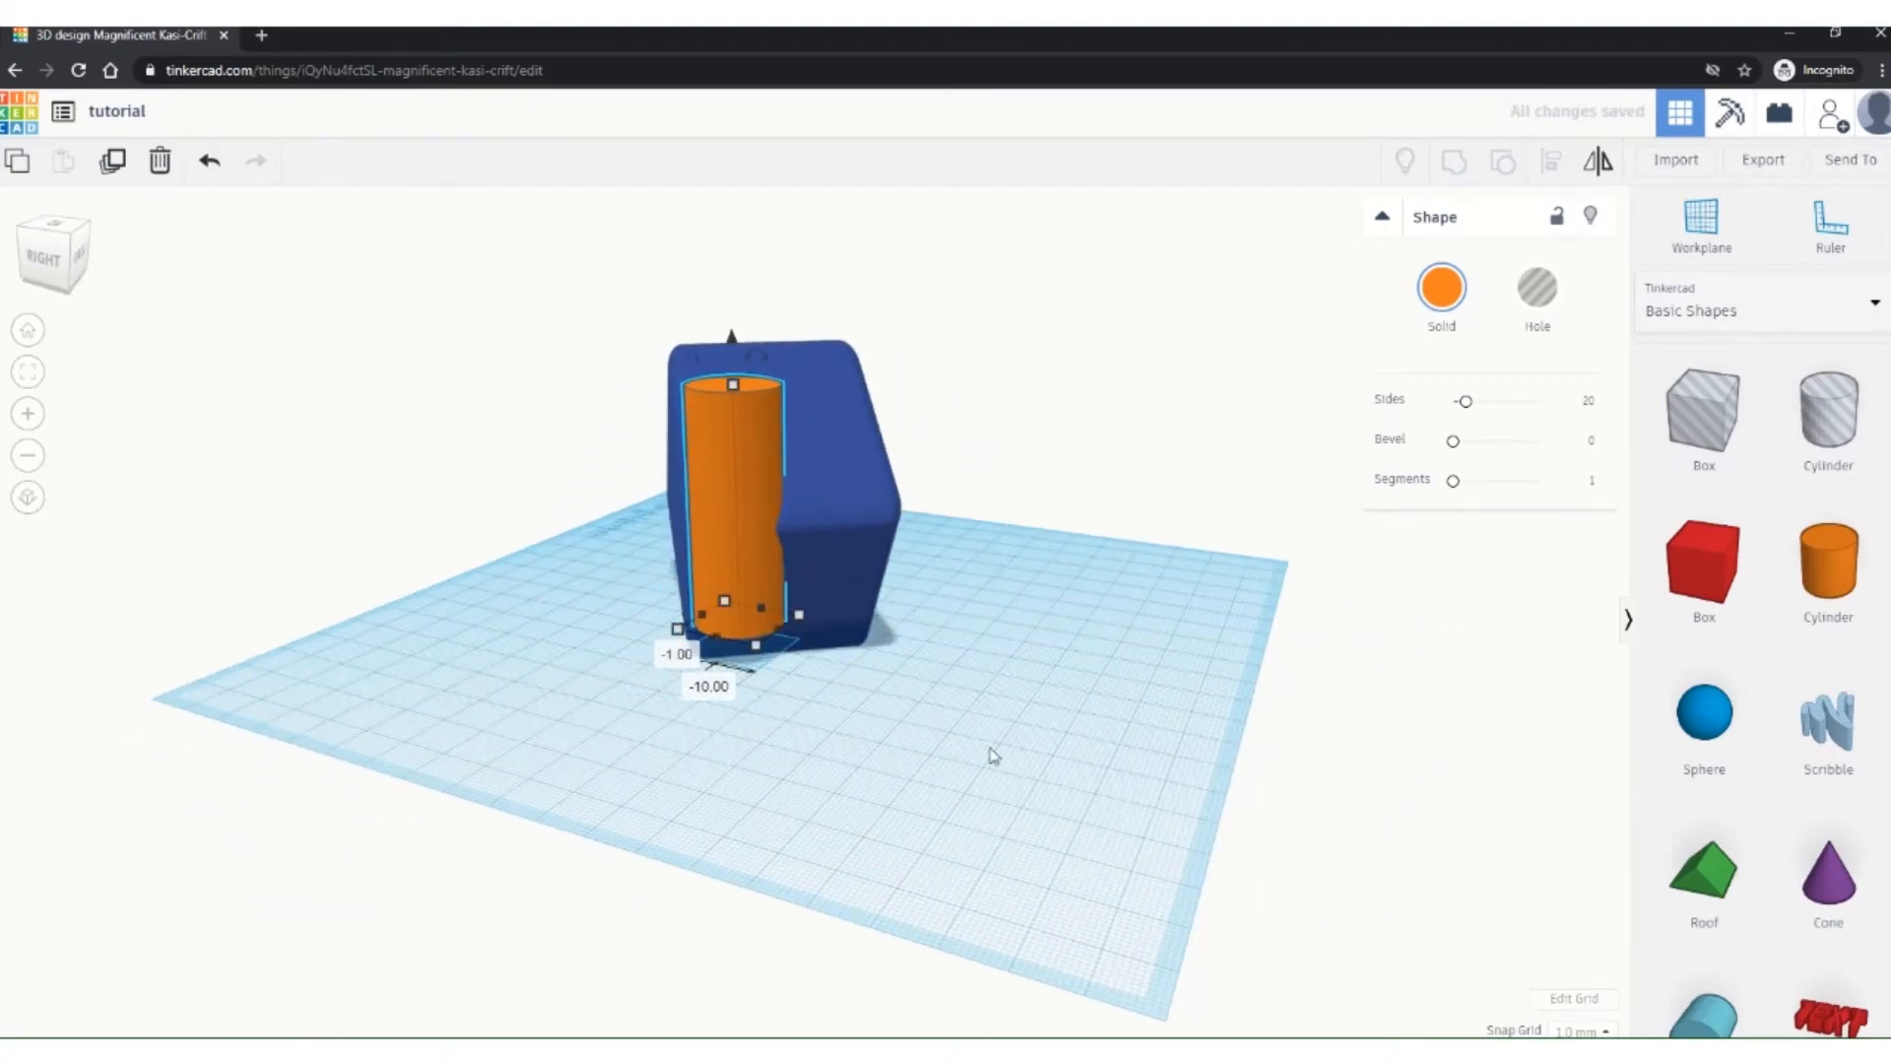
{"action": "right_click_drag", "start_coordinate": [988, 756], "coordinate": [1202, 834]}
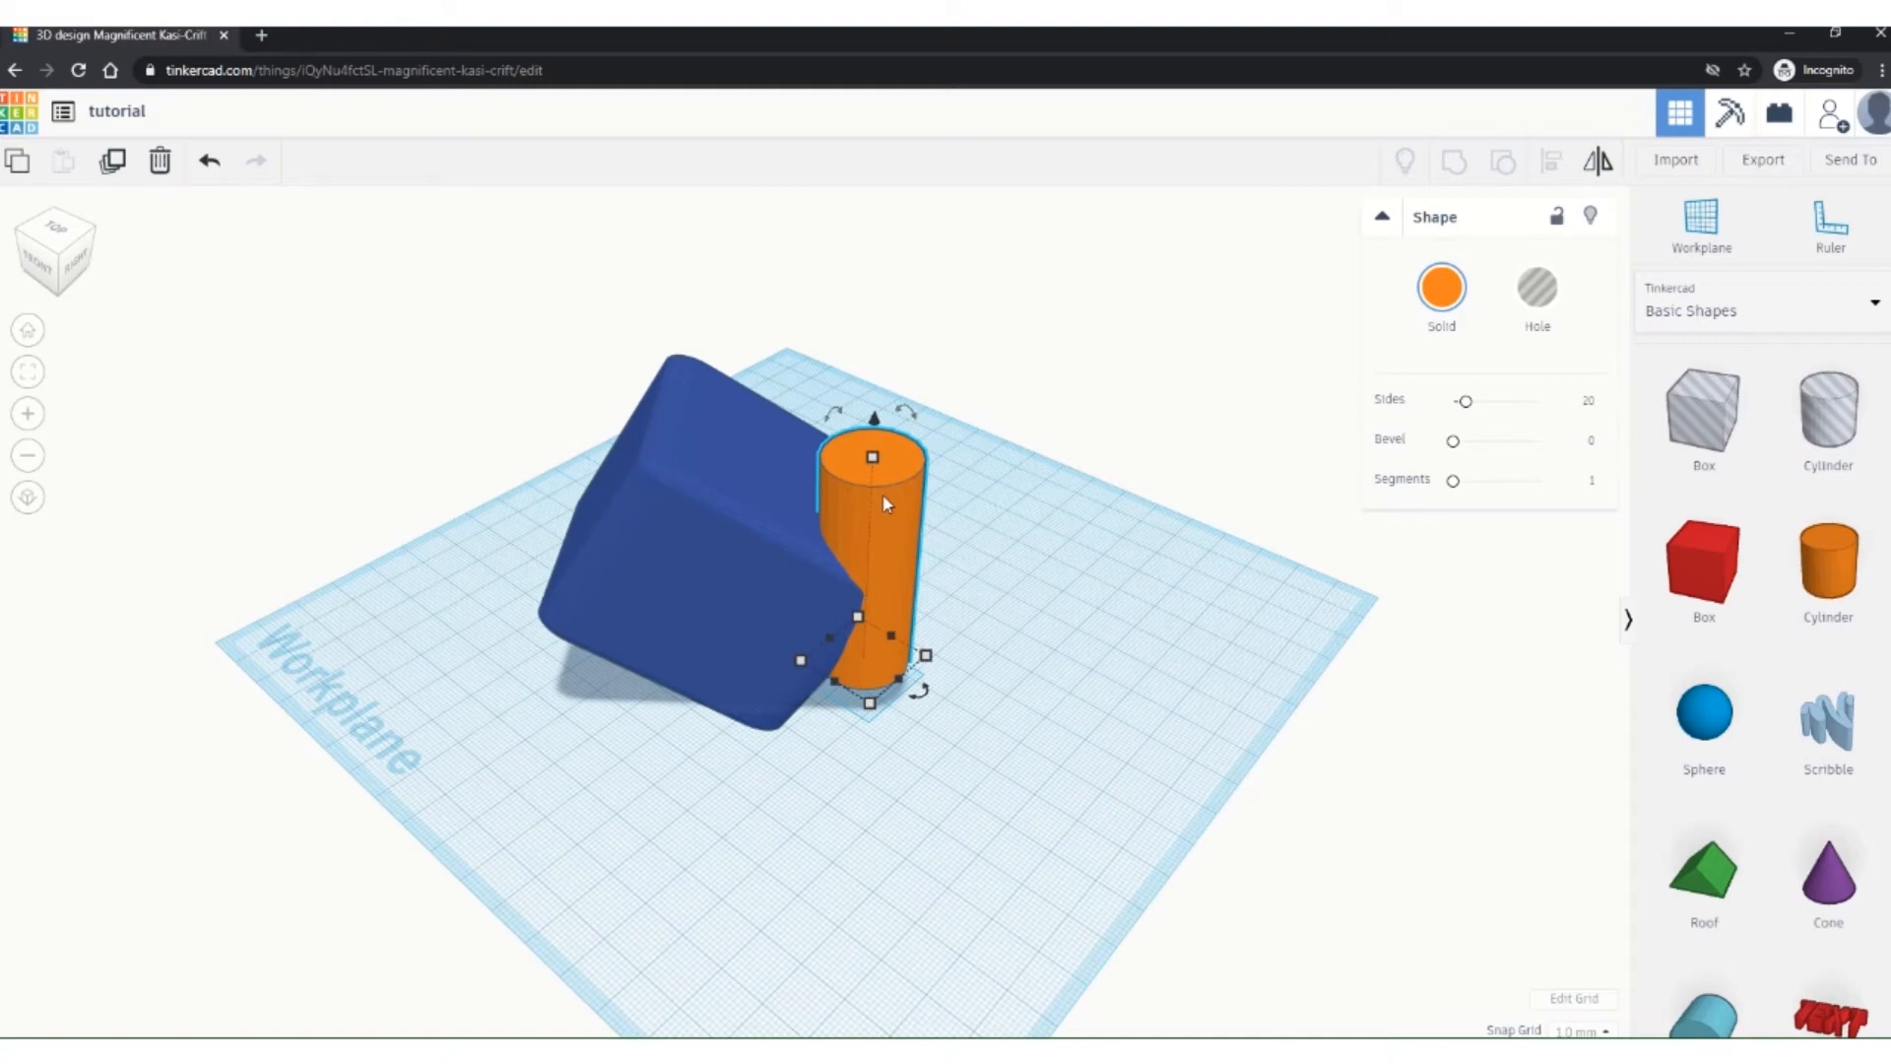
Step: Marquee-select the blue box and orange cylinder together so the panel shows Shapes(2)
{"action": "left_click", "coordinate": [631, 537], "text": "shift"}
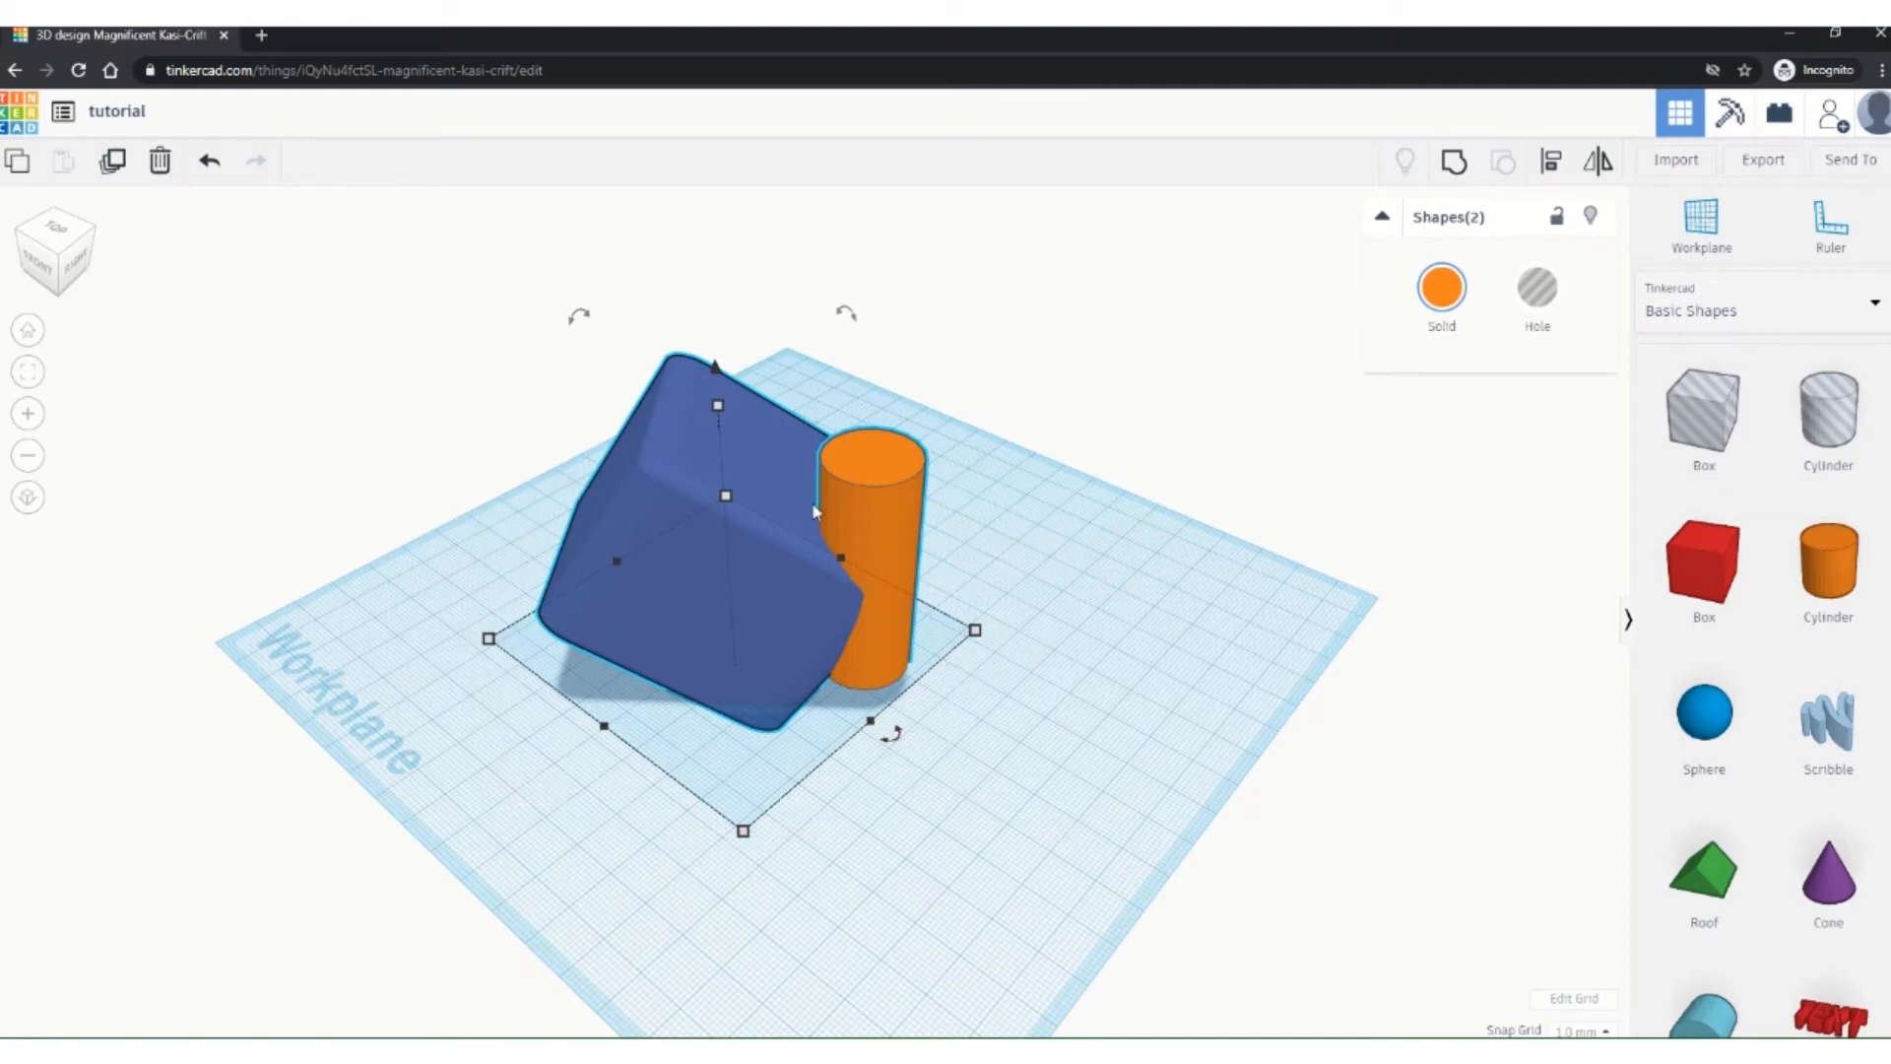
{"action": "left_click", "coordinate": [1152, 781]}
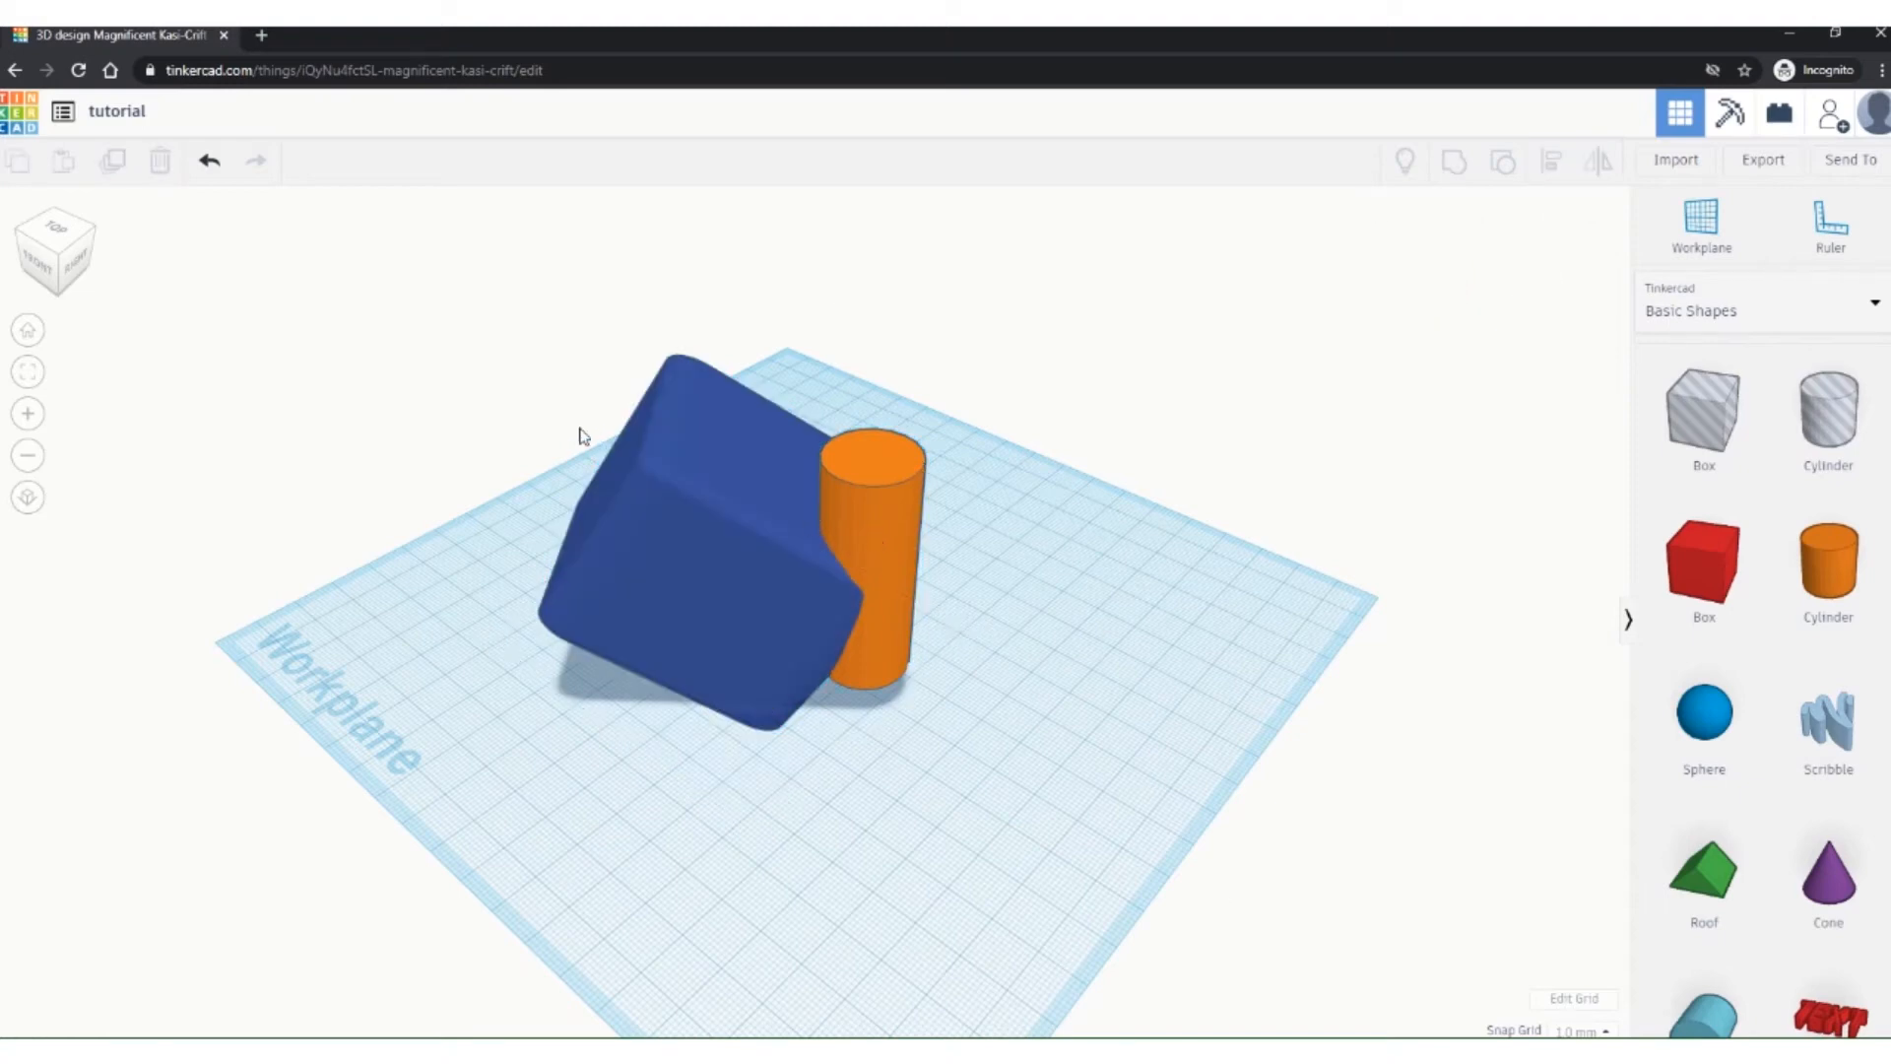
{"action": "left_click_drag", "start_coordinate": [497, 313], "coordinate": [1098, 752]}
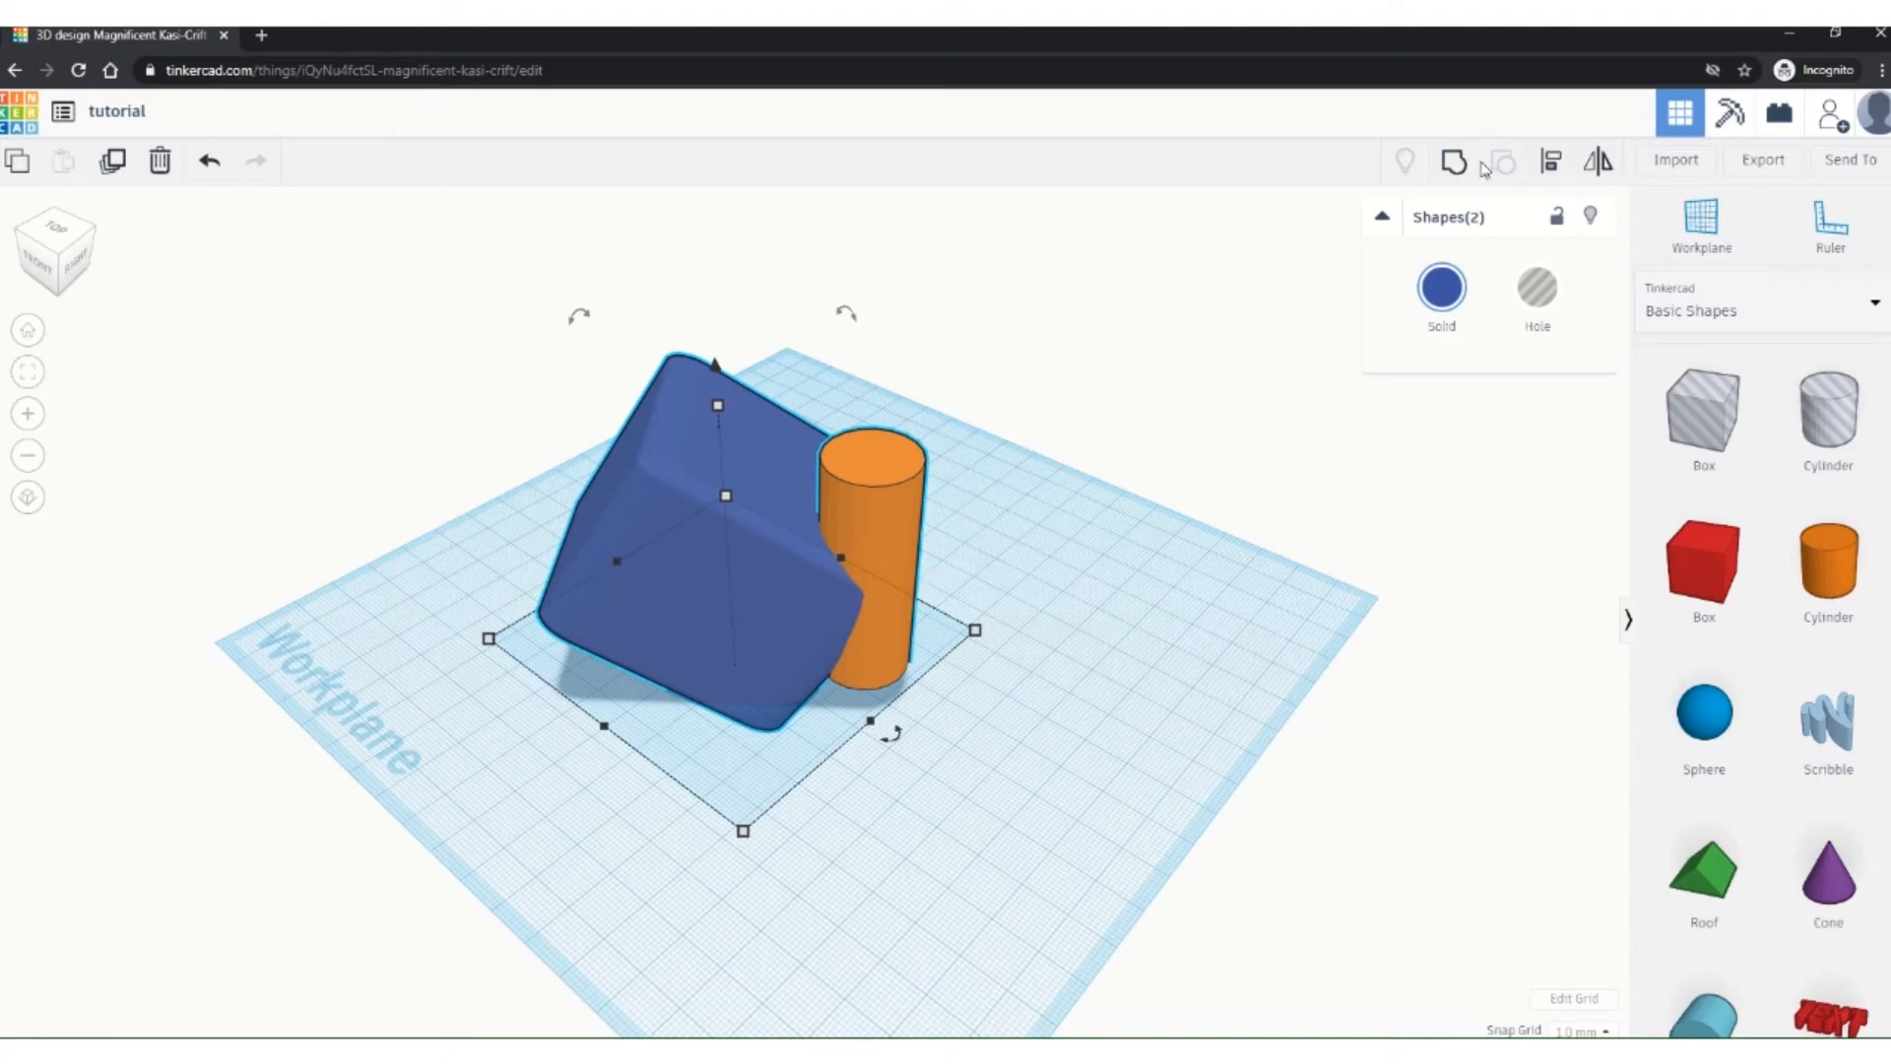
{"action": "left_click", "coordinate": [1138, 503]}
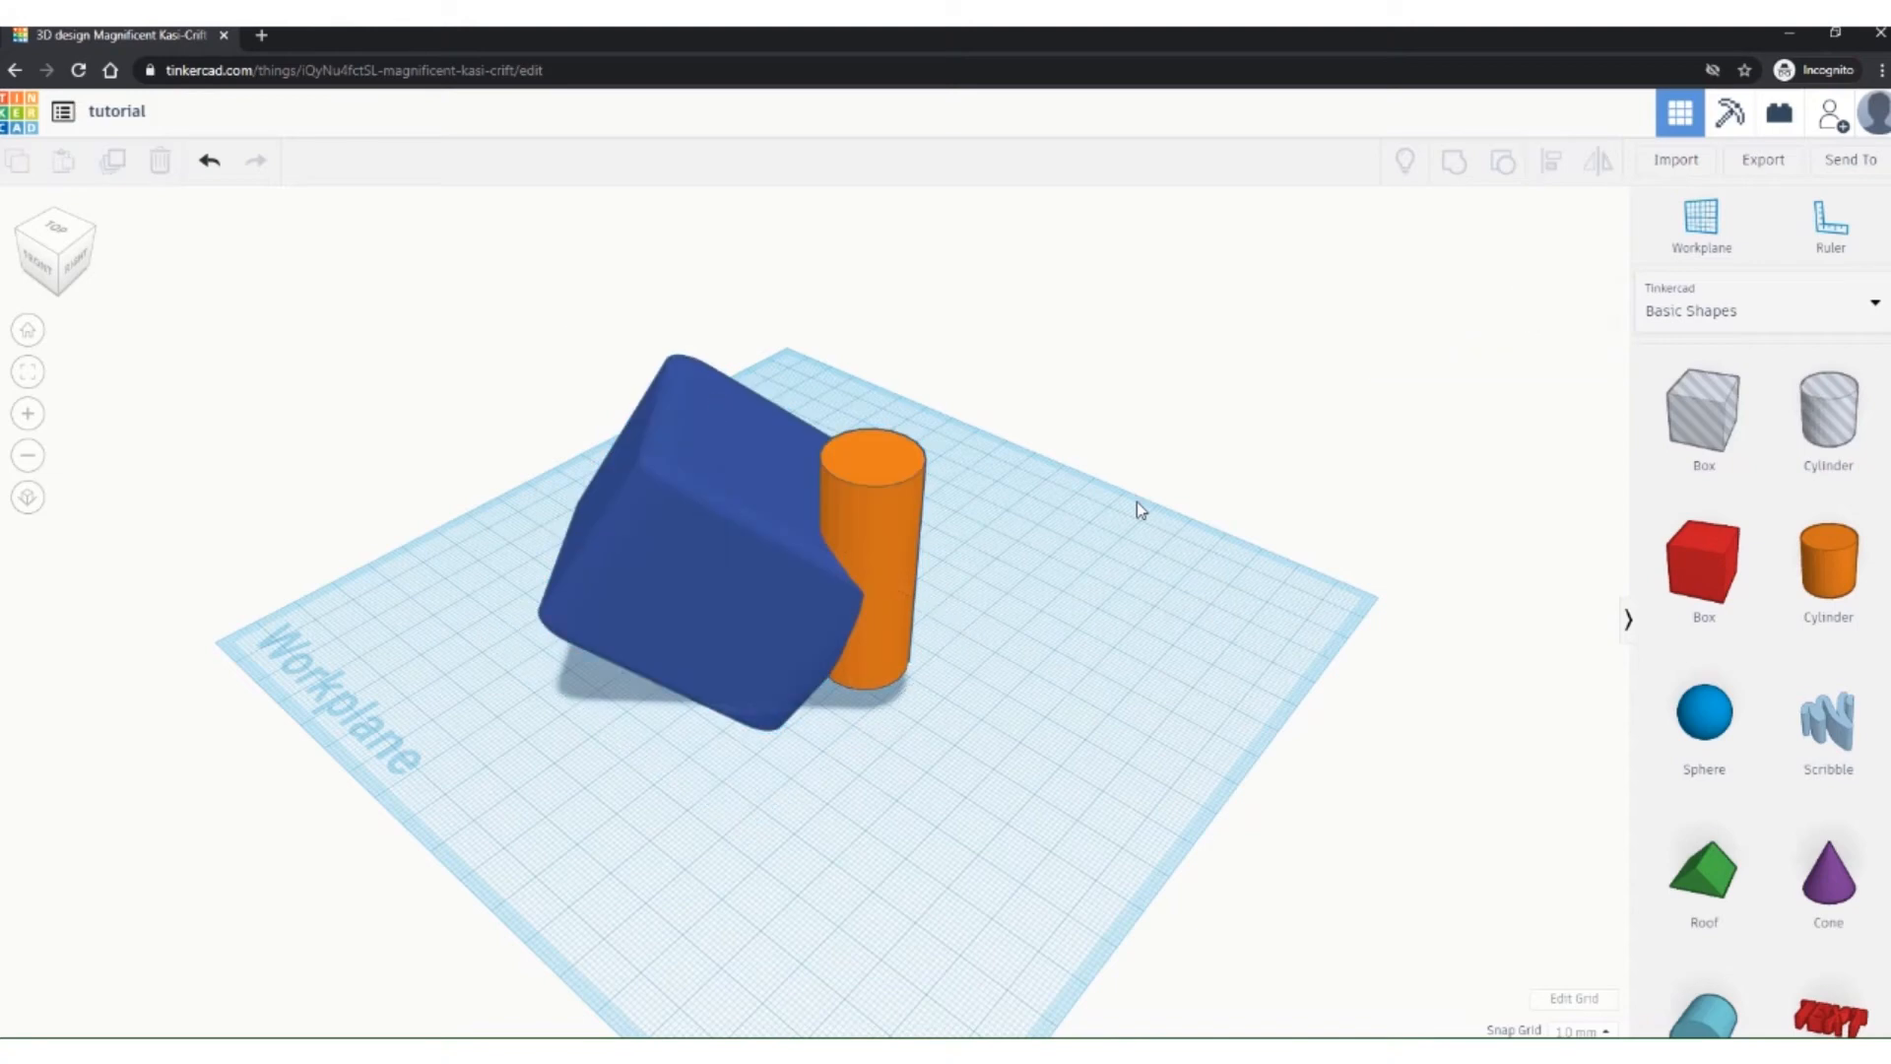
{"action": "left_click", "coordinate": [892, 502]}
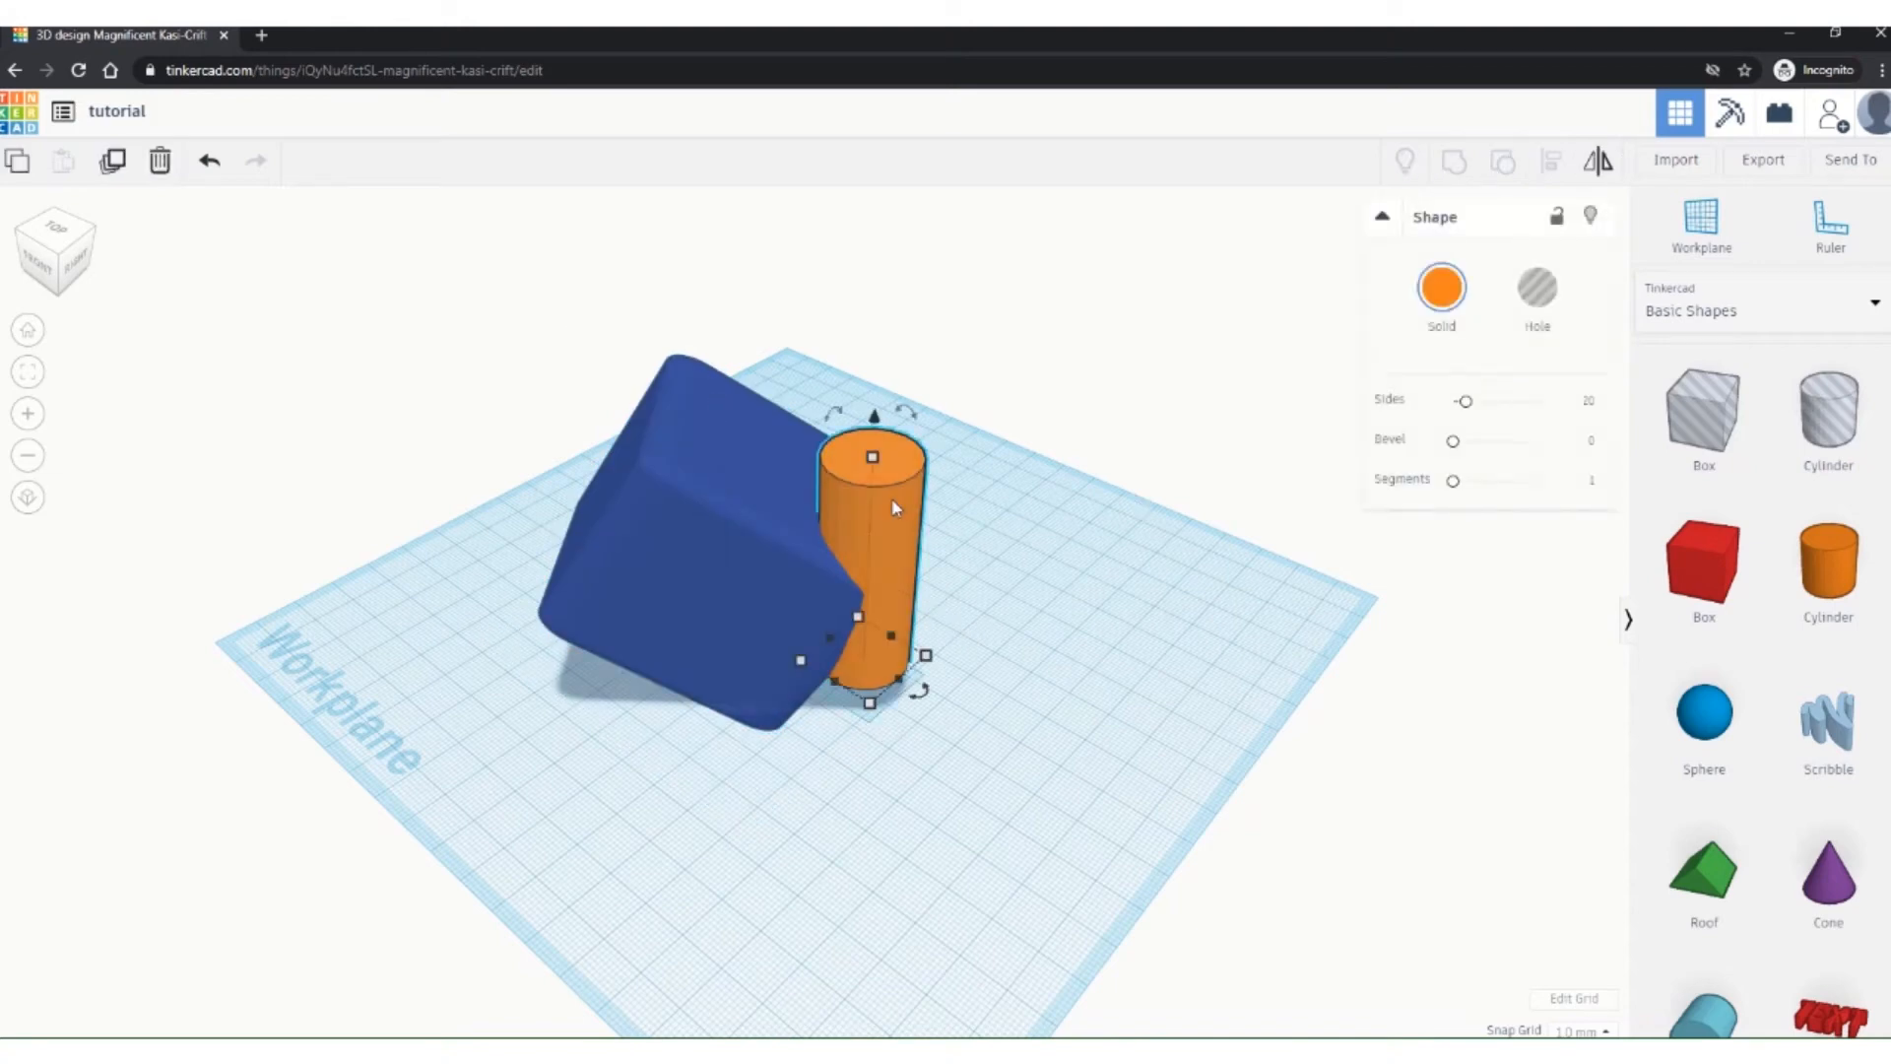
{"action": "left_click", "coordinate": [1115, 656]}
{"action": "left_click_drag", "start_coordinate": [543, 308], "coordinate": [887, 529]}
{"action": "left_click_drag", "start_coordinate": [1062, 776], "coordinate": [1061, 773]}
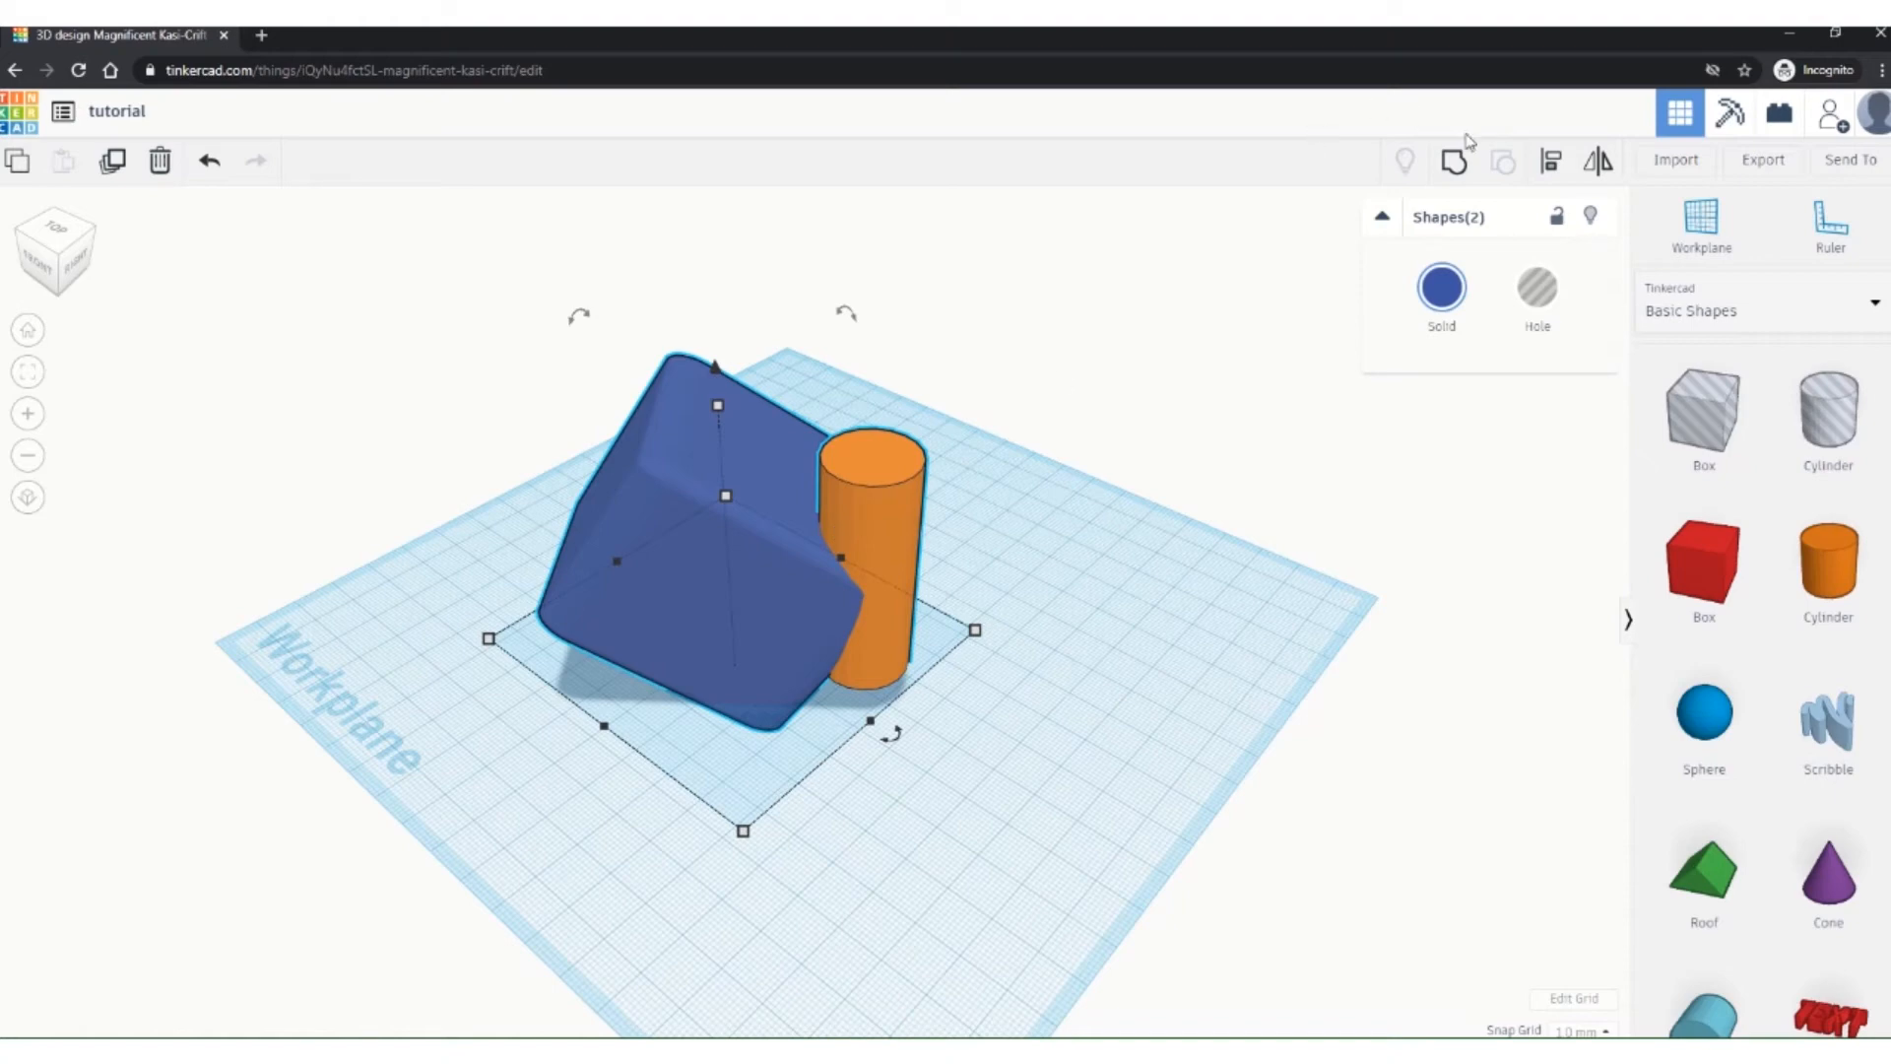
Step: Group the box and cylinder into one shape, then drag the group across the workplane
{"action": "left_click", "coordinate": [1454, 175]}
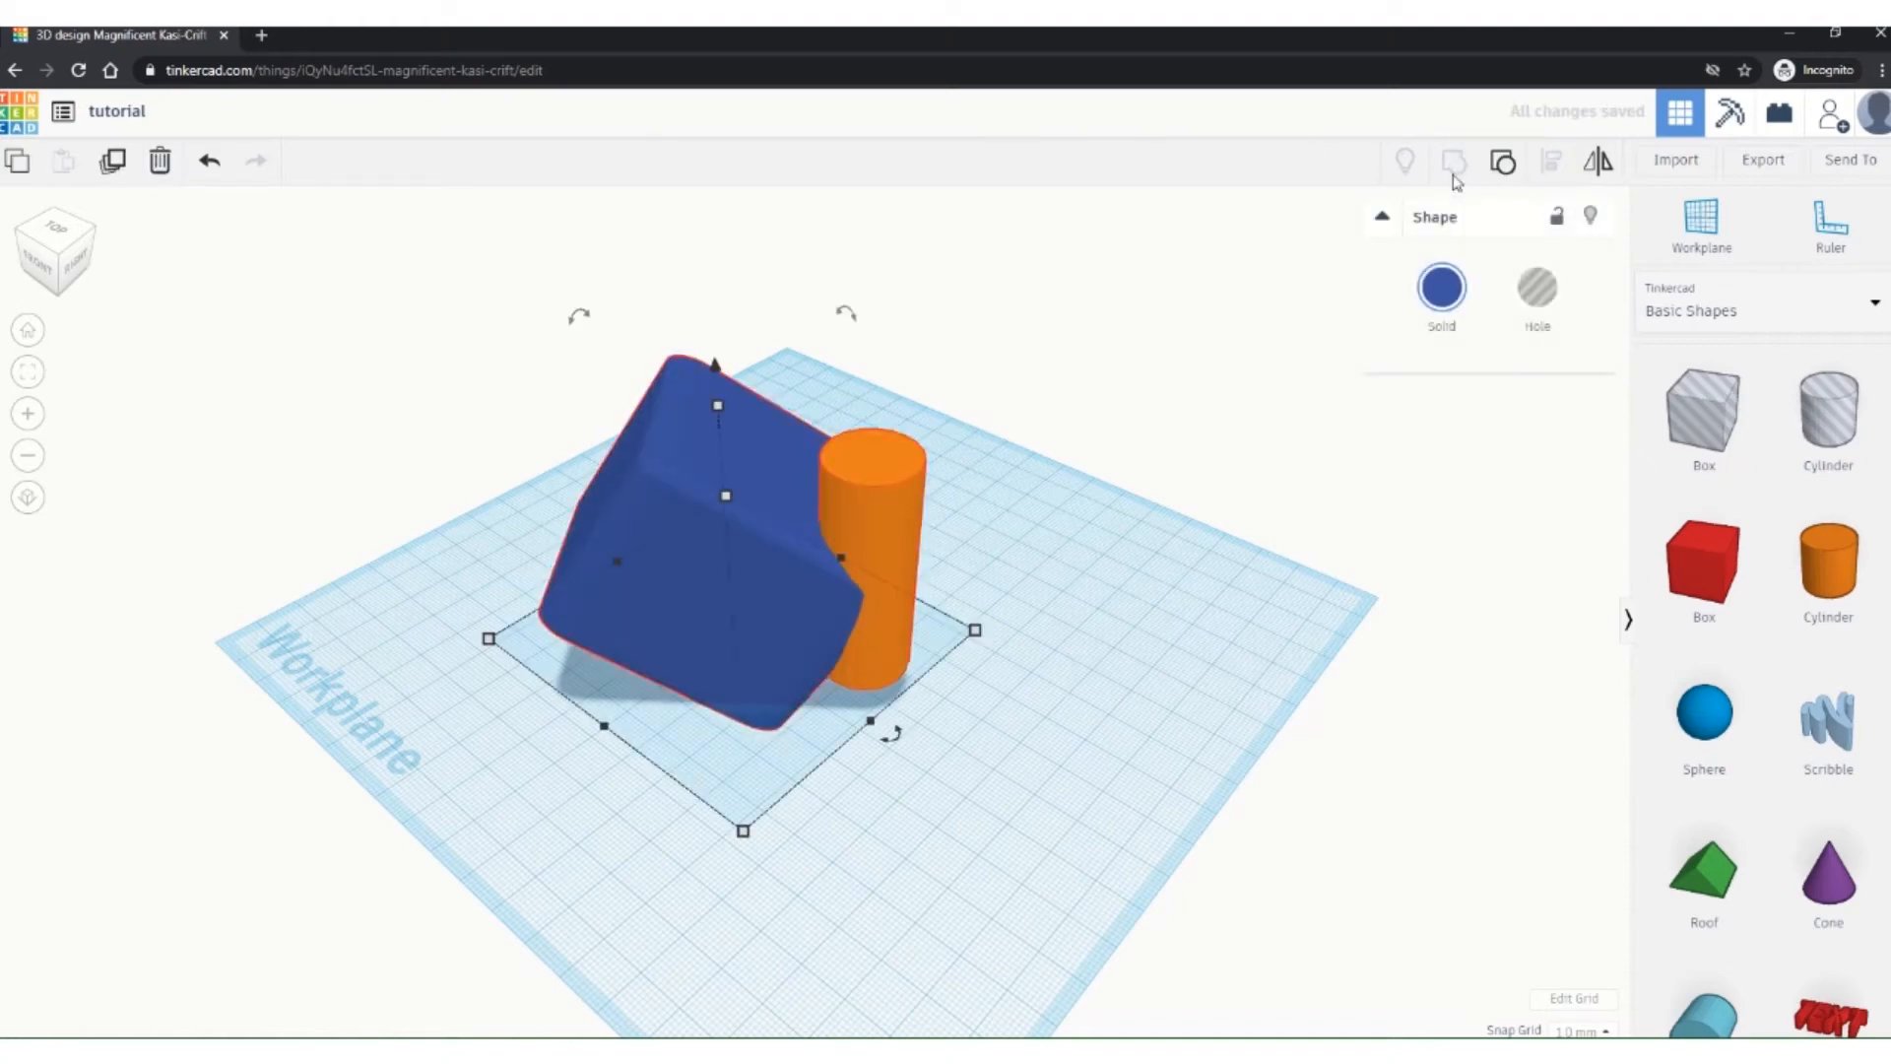
{"action": "right_click_drag", "start_coordinate": [1046, 592], "coordinate": [1012, 650]}
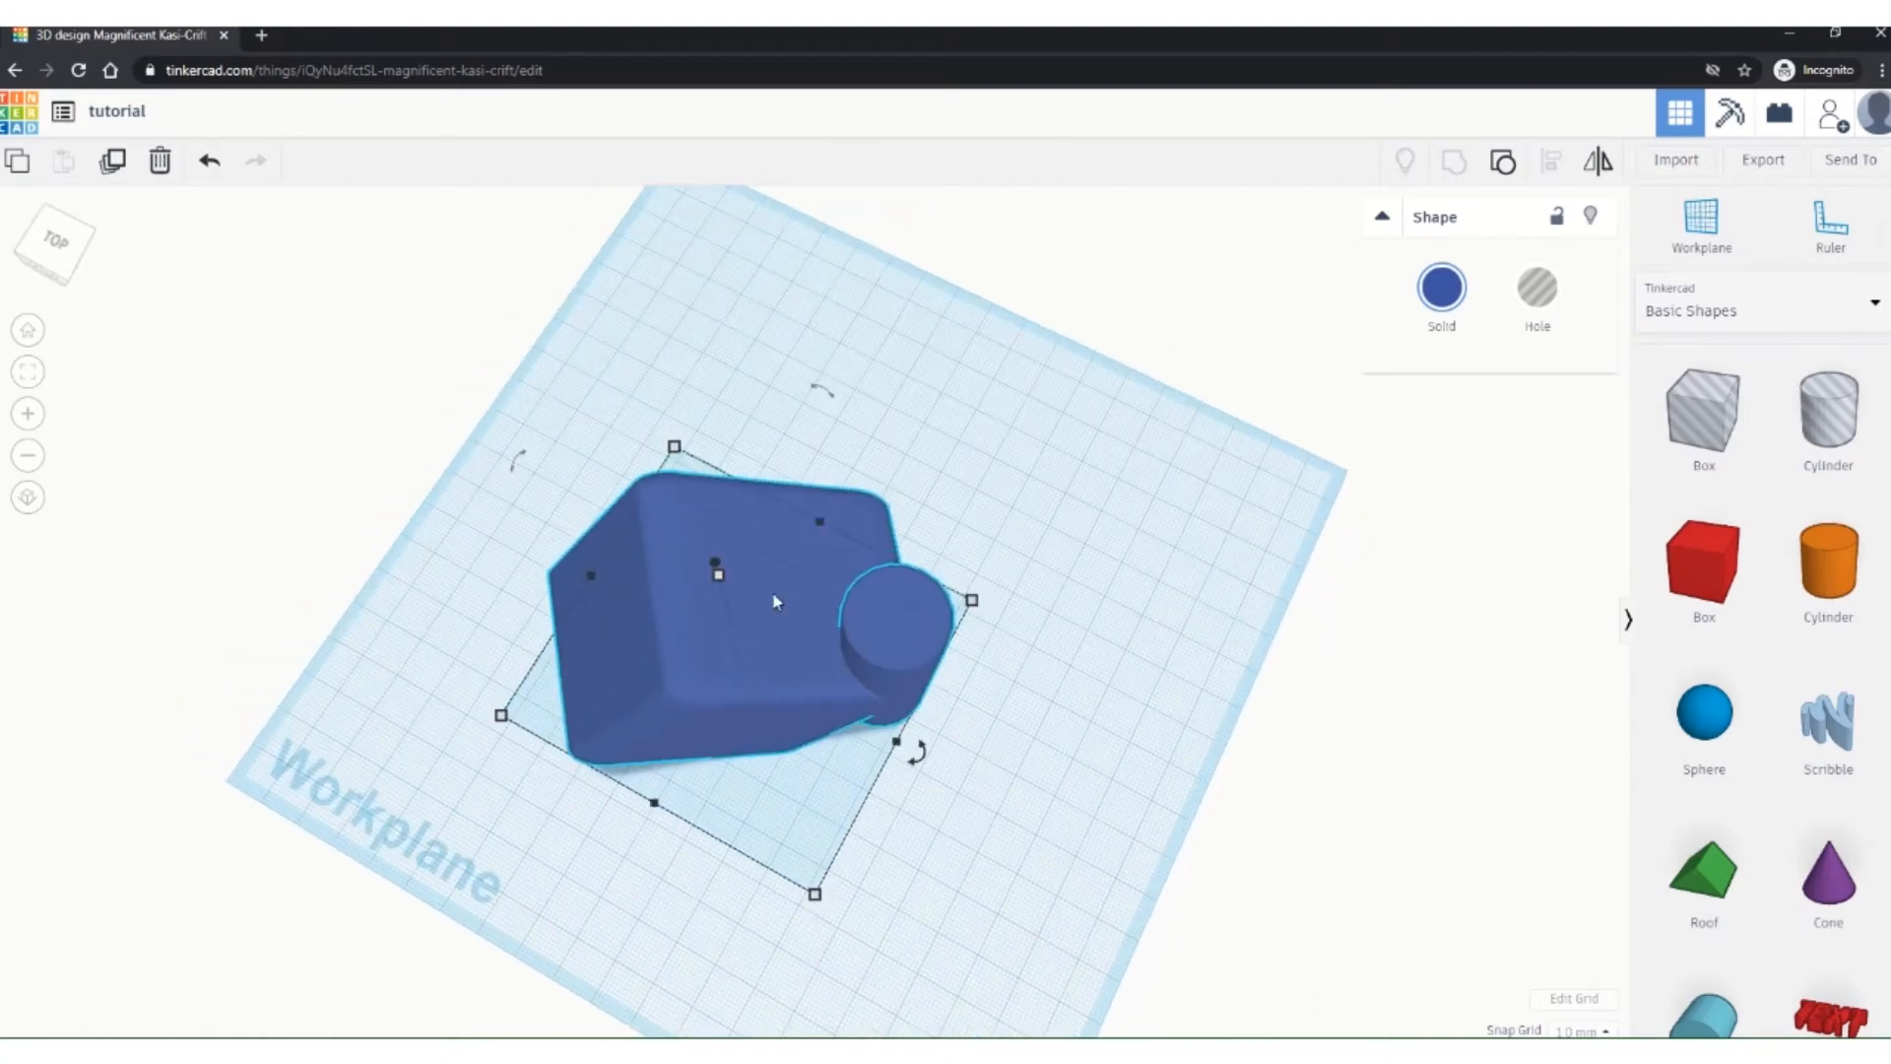
{"action": "right_click_drag", "start_coordinate": [889, 598], "coordinate": [1034, 561]}
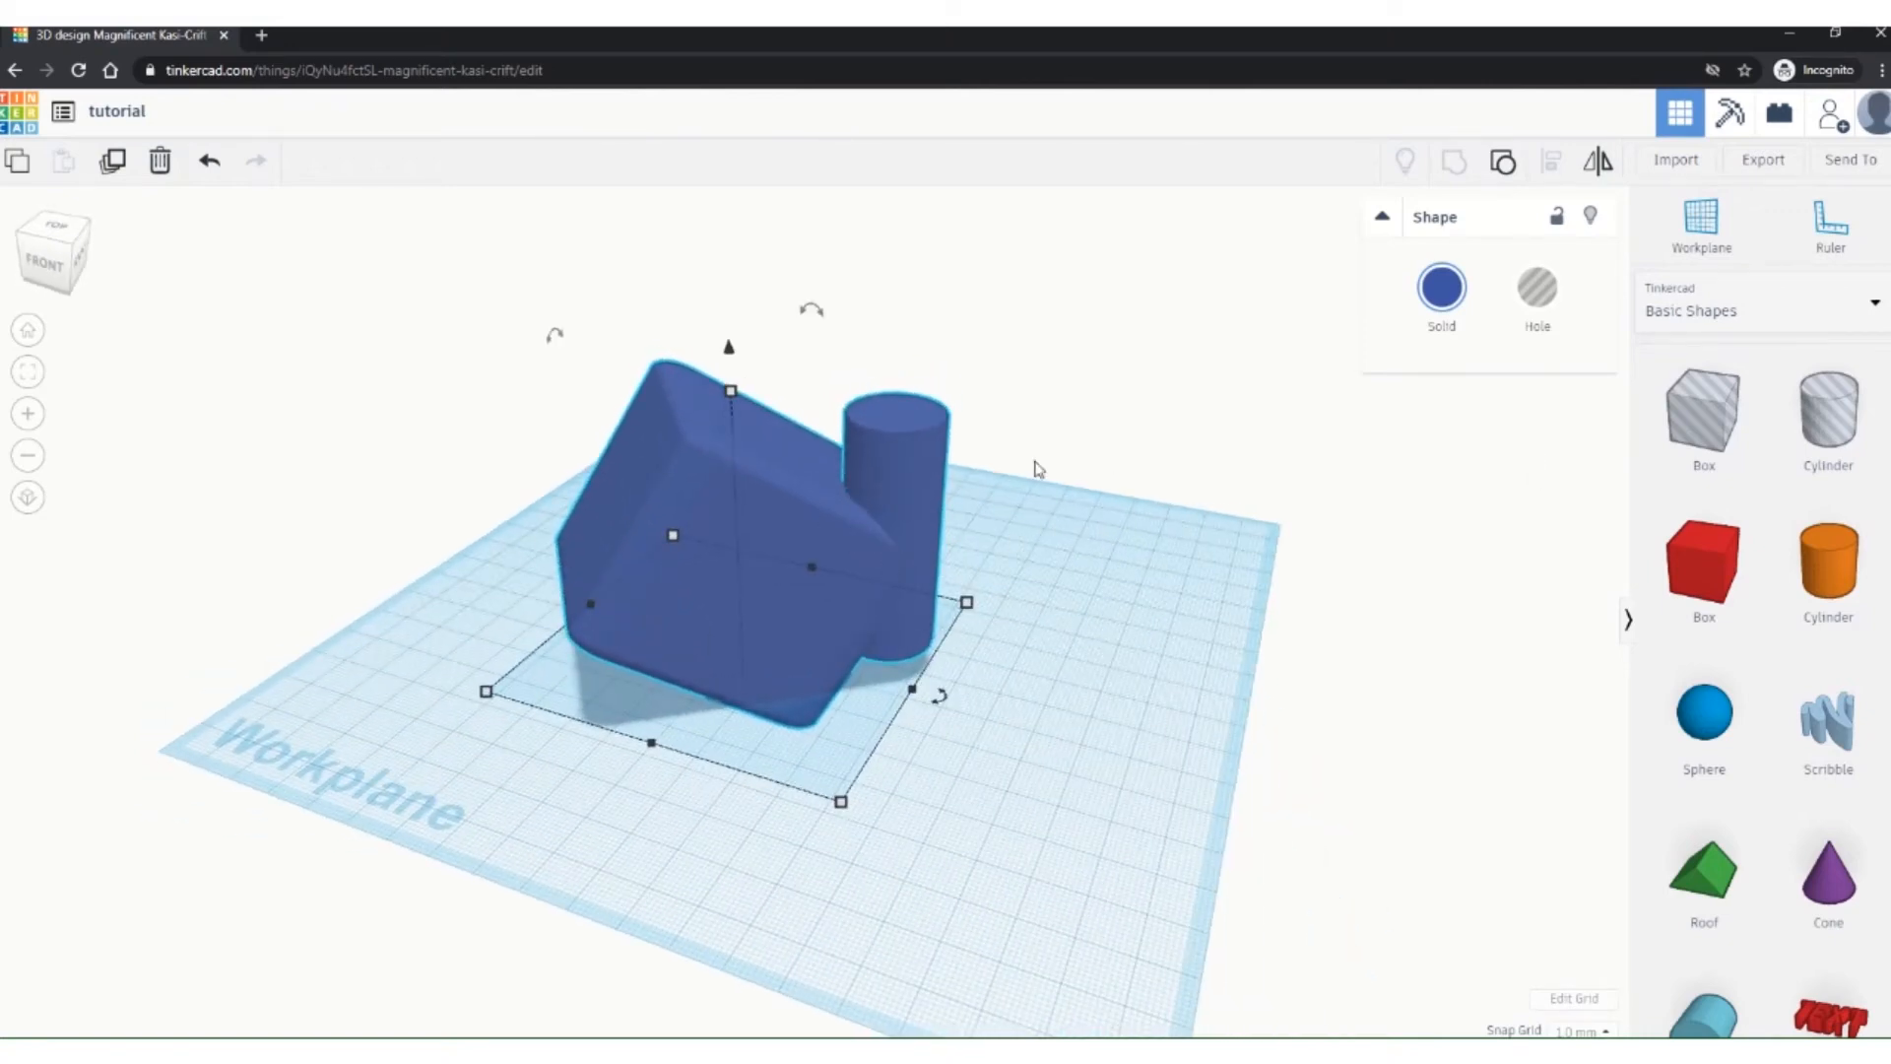
{"action": "left_click", "coordinate": [1157, 574]}
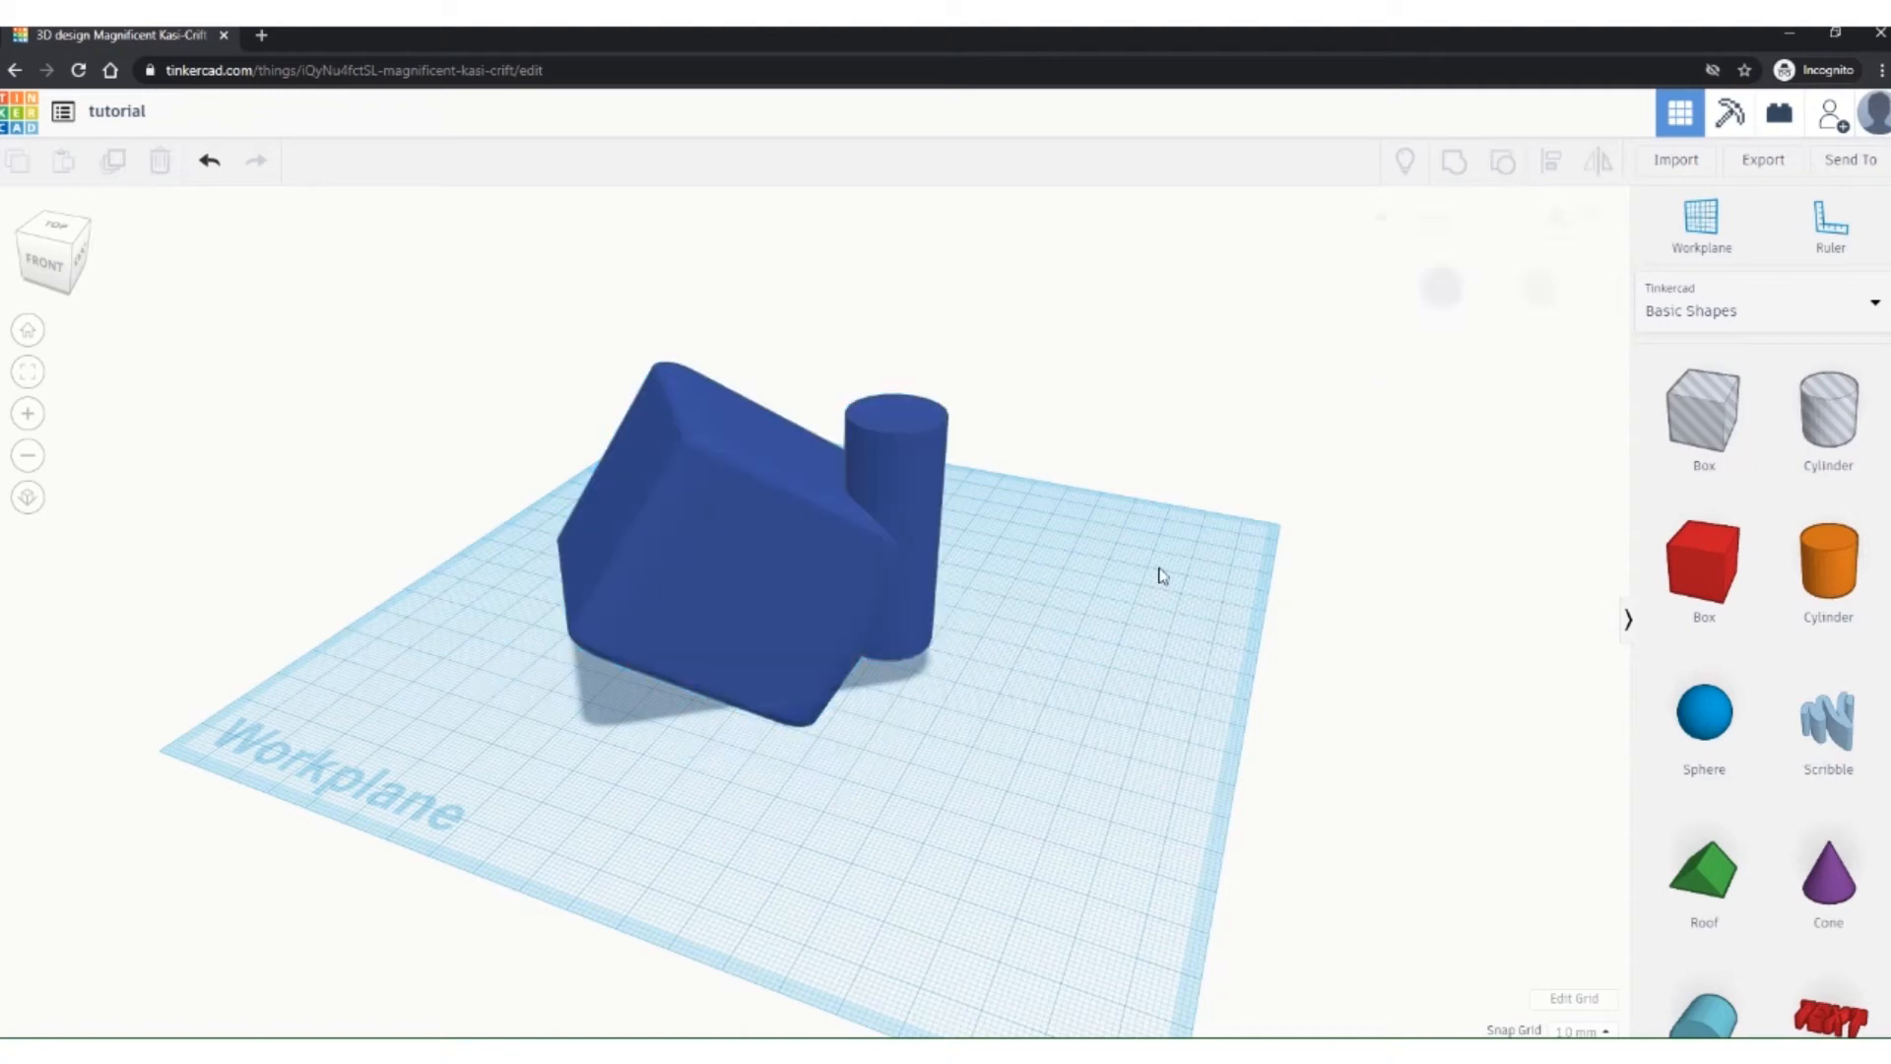
{"action": "left_click_drag", "start_coordinate": [726, 625], "coordinate": [934, 579]}
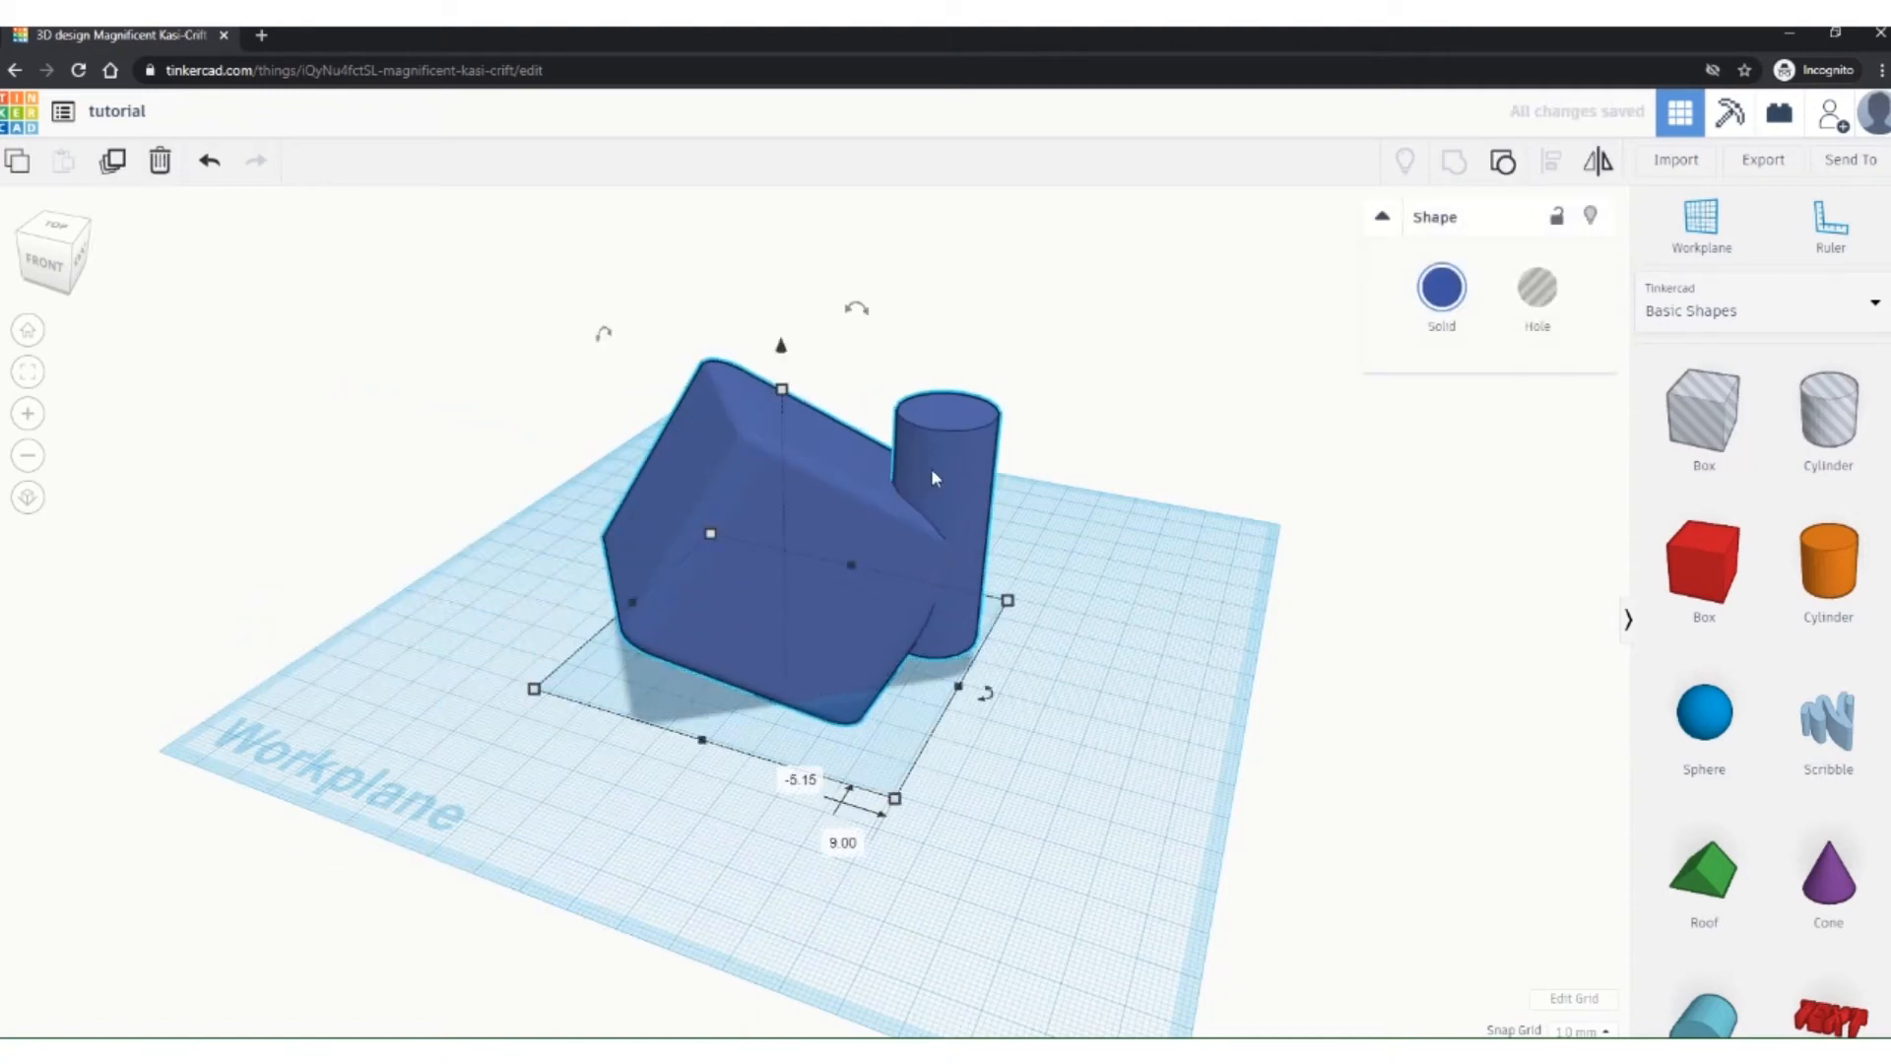
{"action": "mouse_move", "coordinate": [931, 469]}
{"action": "left_mouse_down"}
{"action": "mouse_move", "coordinate": [933, 494]}
{"action": "mouse_move", "coordinate": [924, 475]}
{"action": "left_mouse_up"}
{"action": "right_click_drag", "start_coordinate": [1081, 813], "coordinate": [975, 843]}
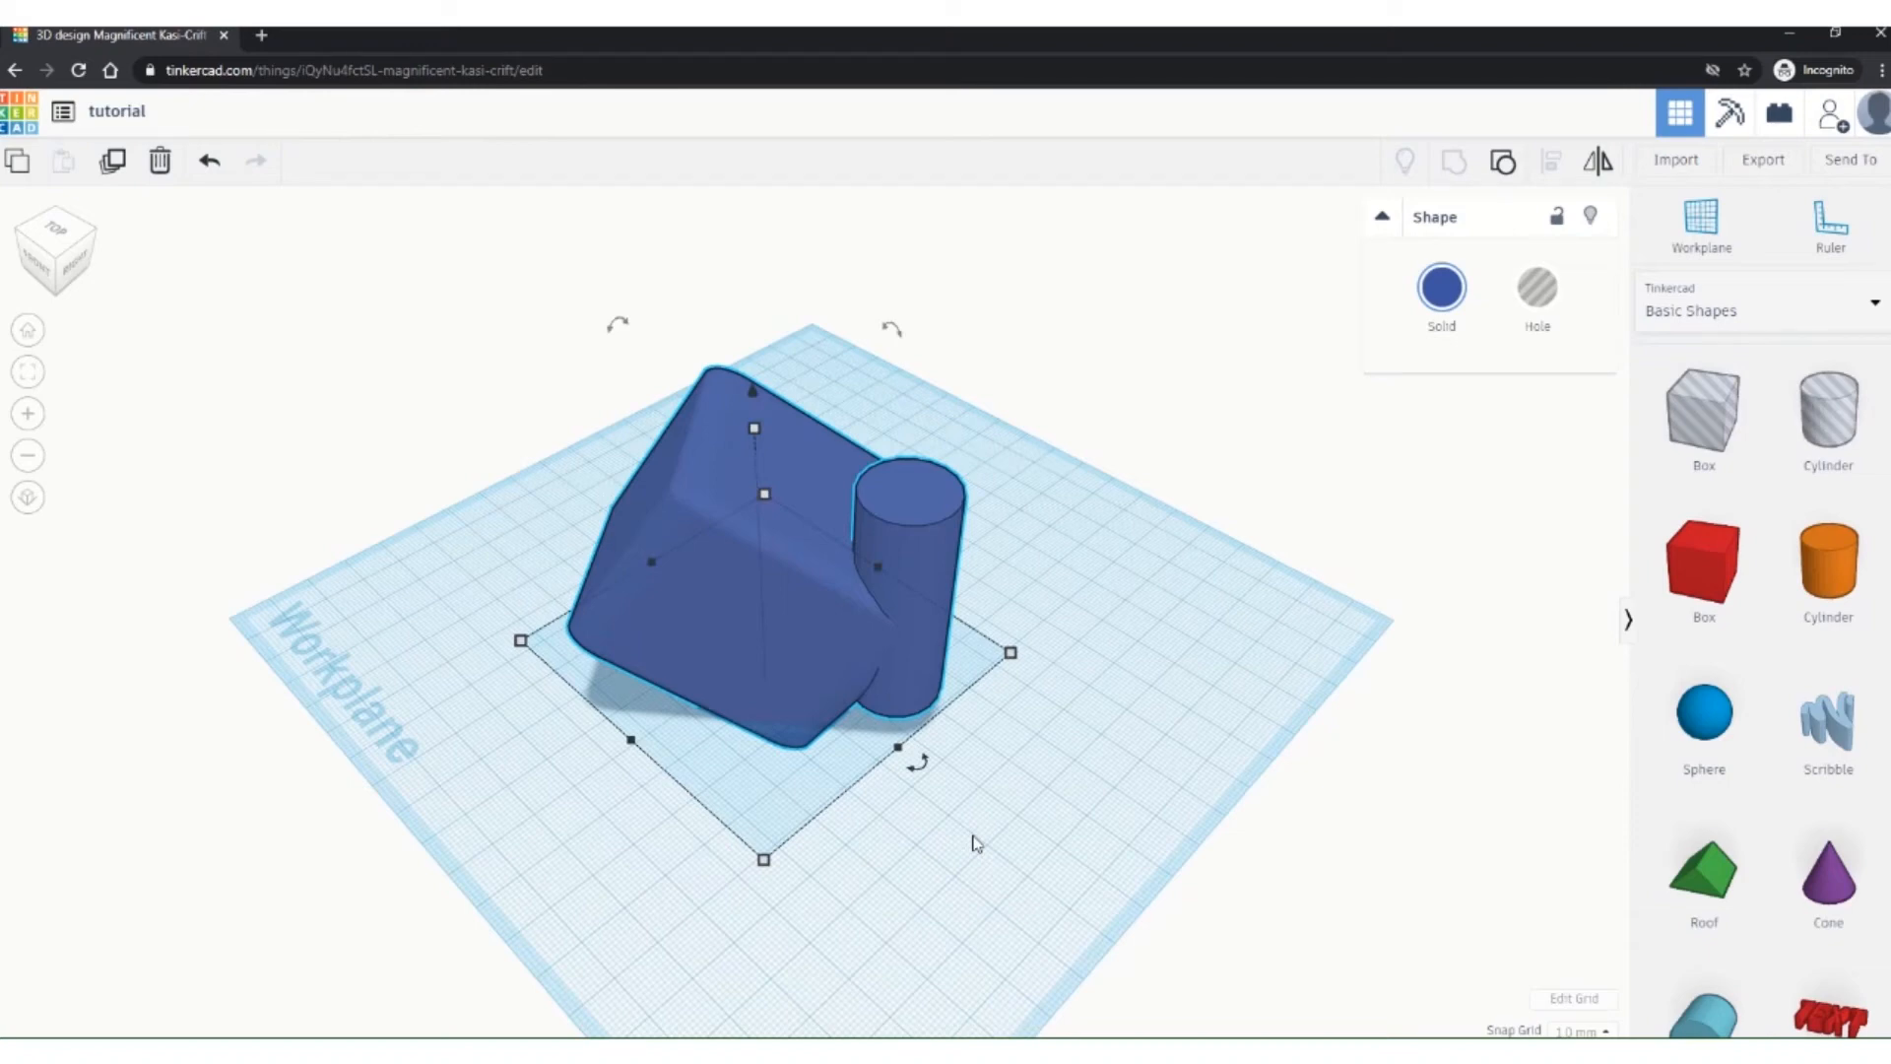
Step: Undo the two moves and the grouping, redo the grouping, and select the blue group
{"action": "left_click", "coordinate": [208, 165]}
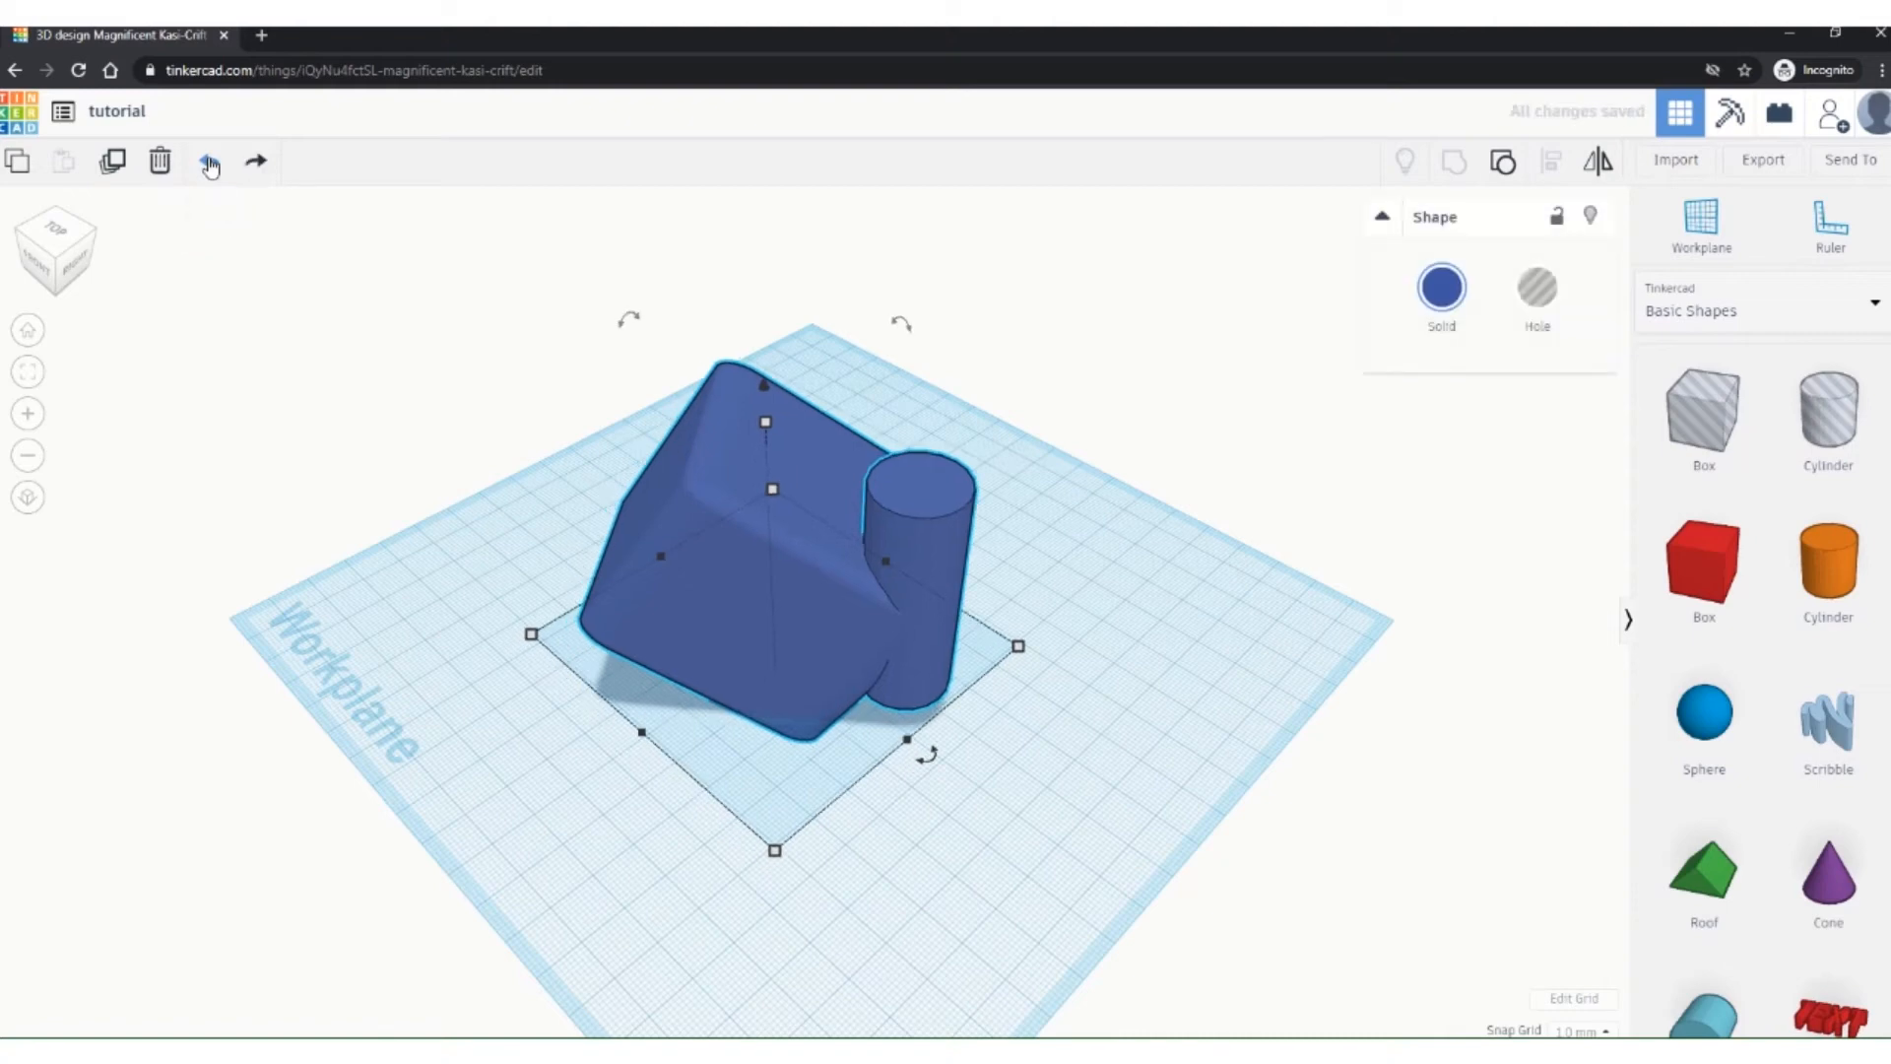
{"action": "left_click", "coordinate": [209, 165]}
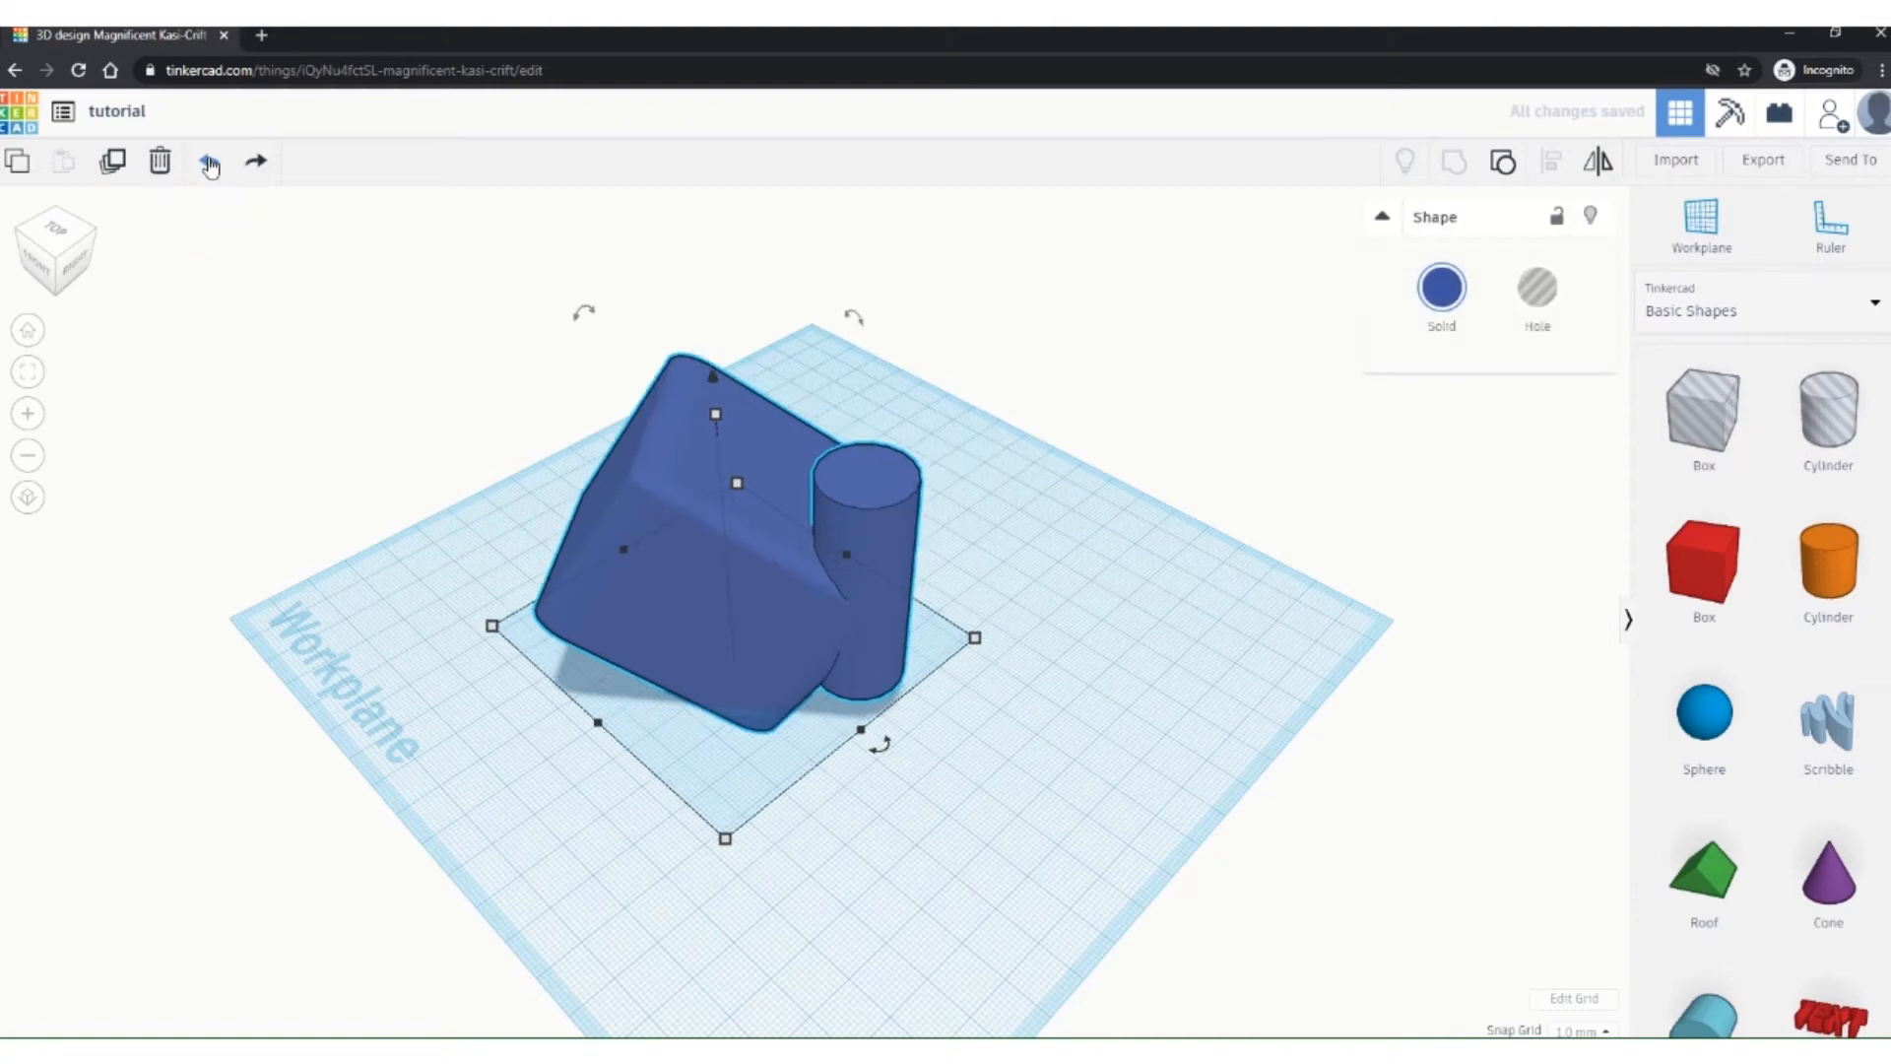
{"action": "left_click", "coordinate": [209, 165]}
{"action": "left_click", "coordinate": [257, 162]}
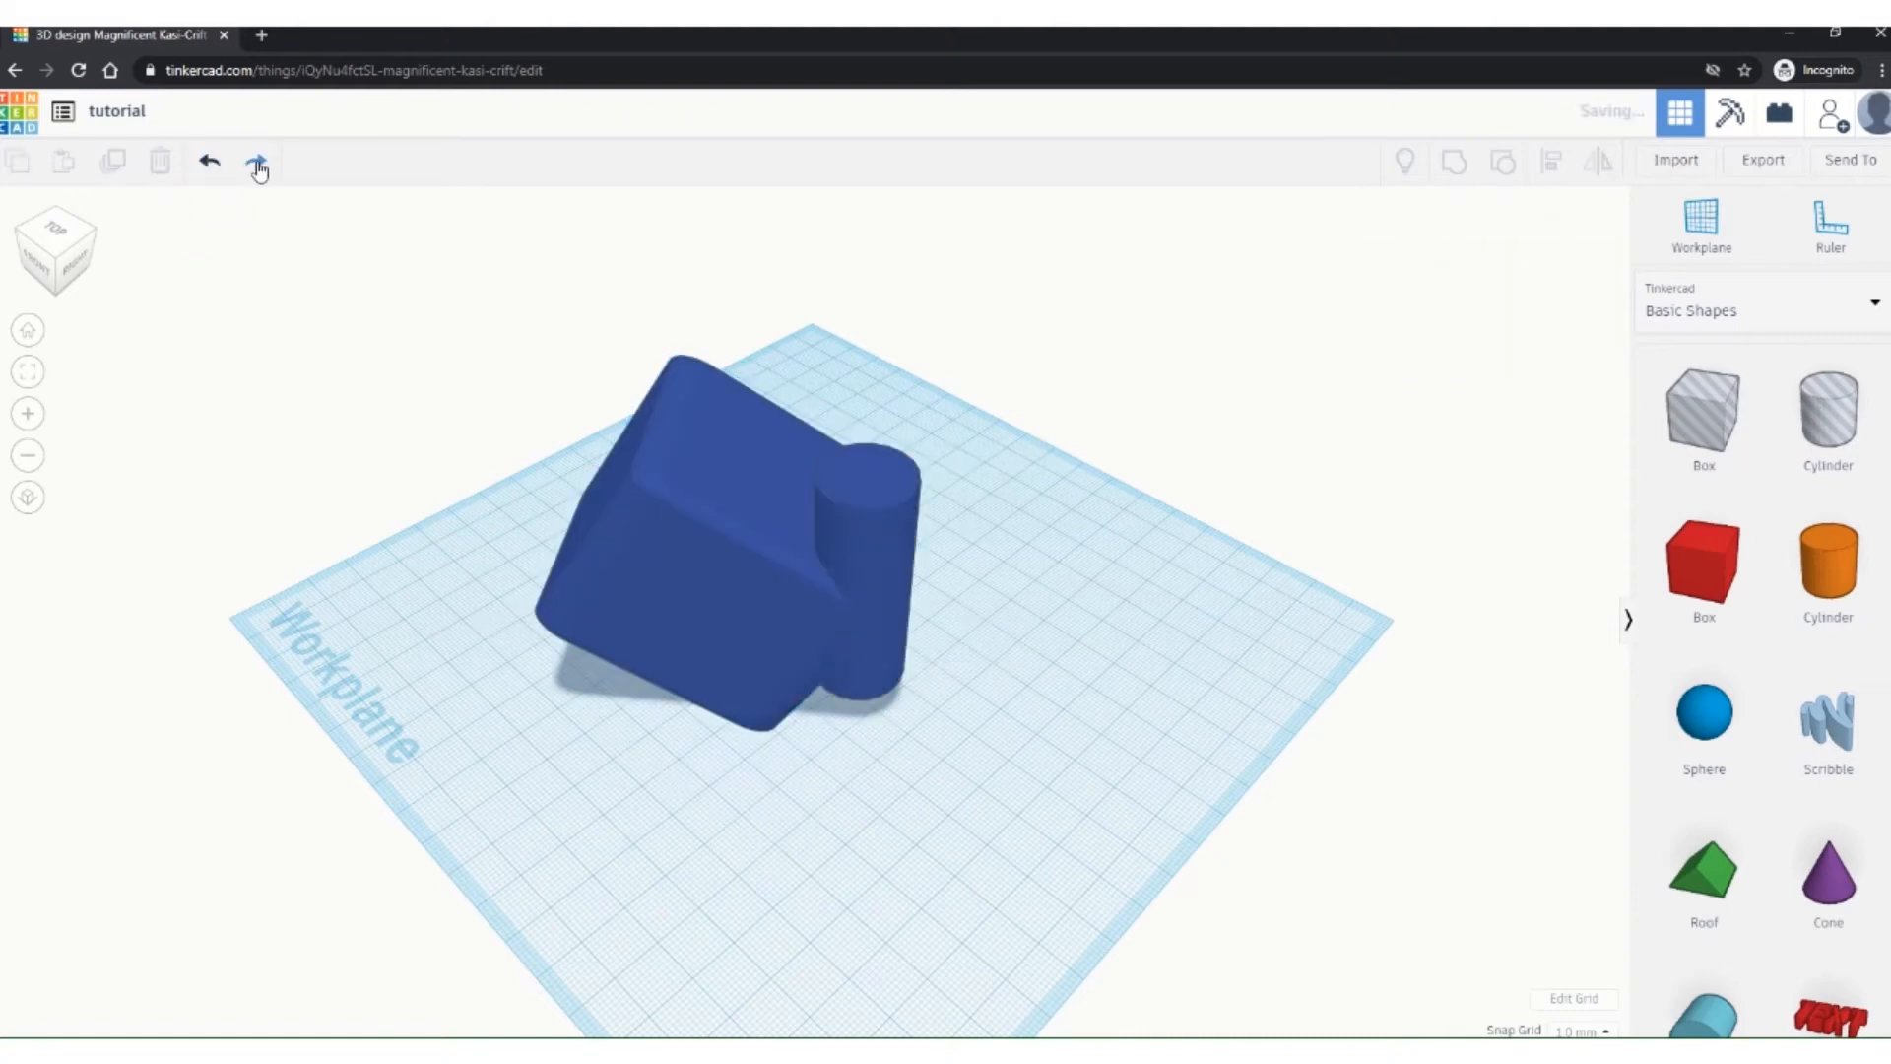
{"action": "left_click", "coordinate": [786, 549]}
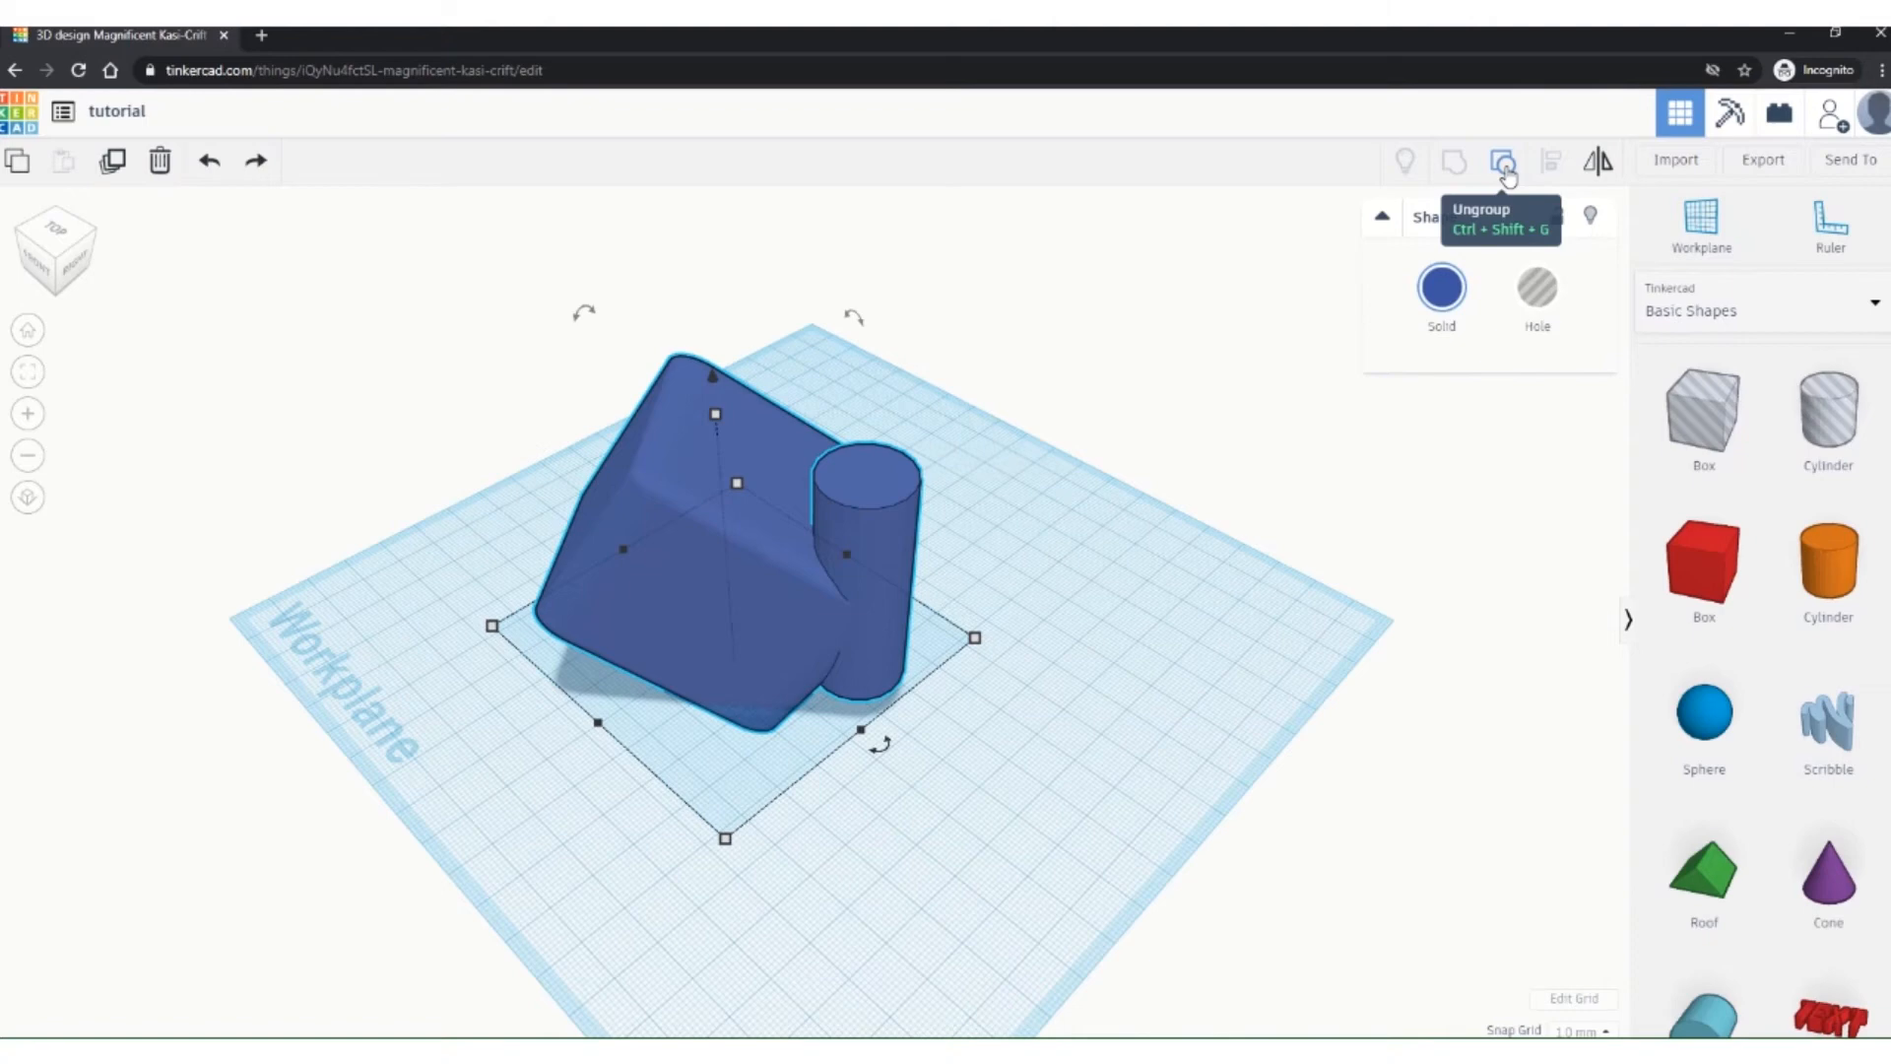
Step: Ungroup the shapes, make the orange cylinder a hole, and select it together with the box
{"action": "left_click", "coordinate": [1505, 165]}
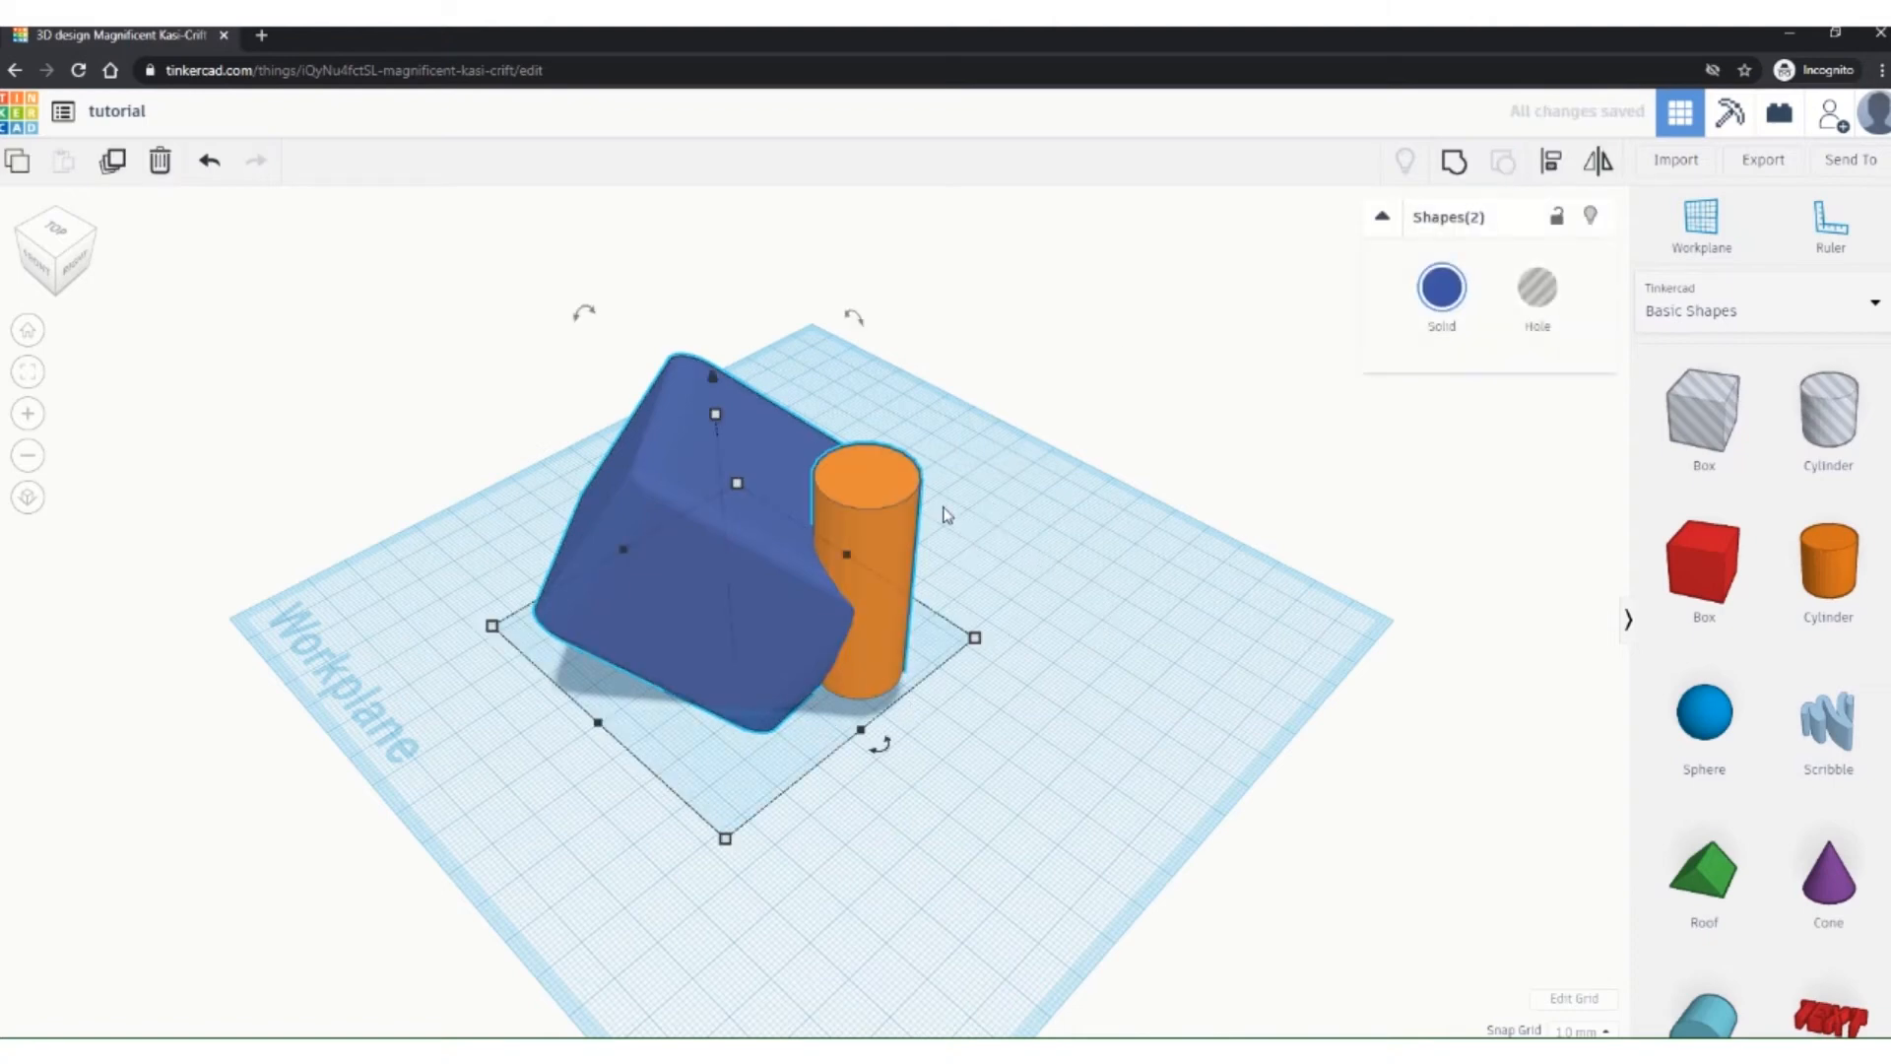
{"action": "left_click", "coordinate": [1203, 657]}
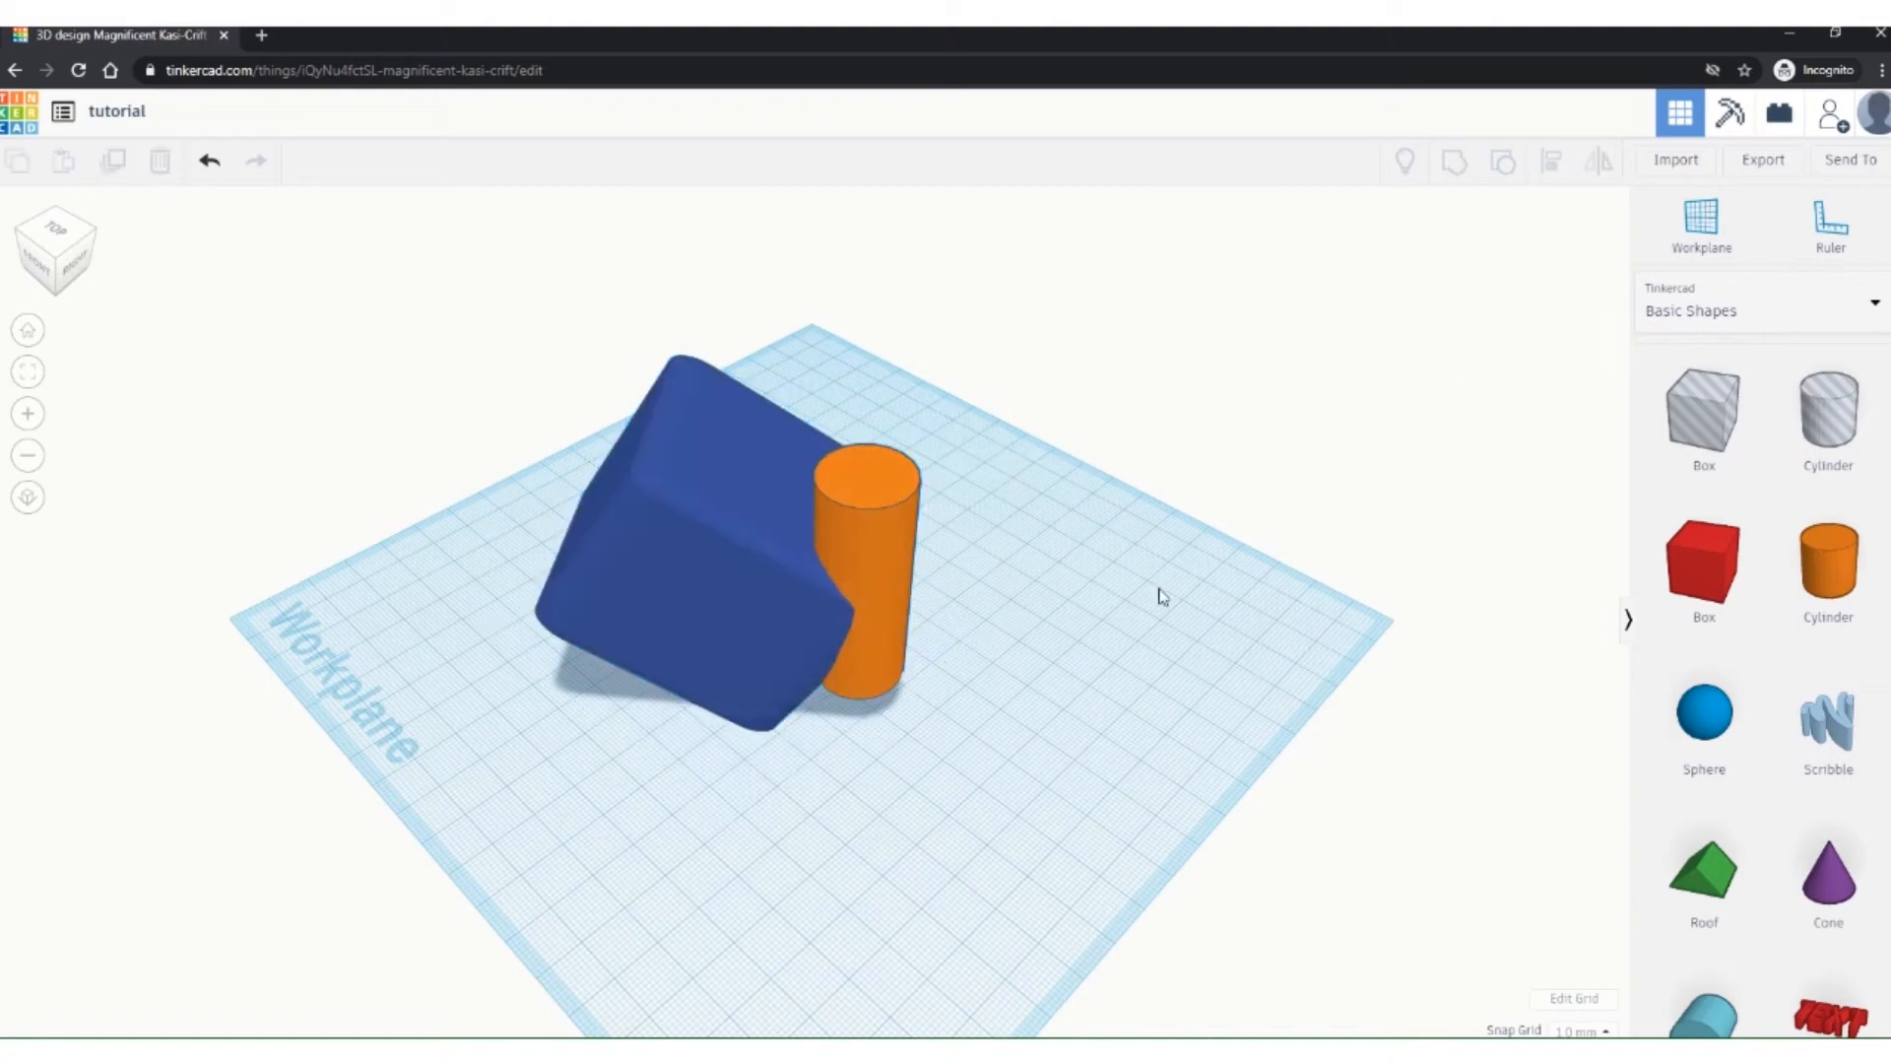
{"action": "left_click", "coordinate": [849, 507]}
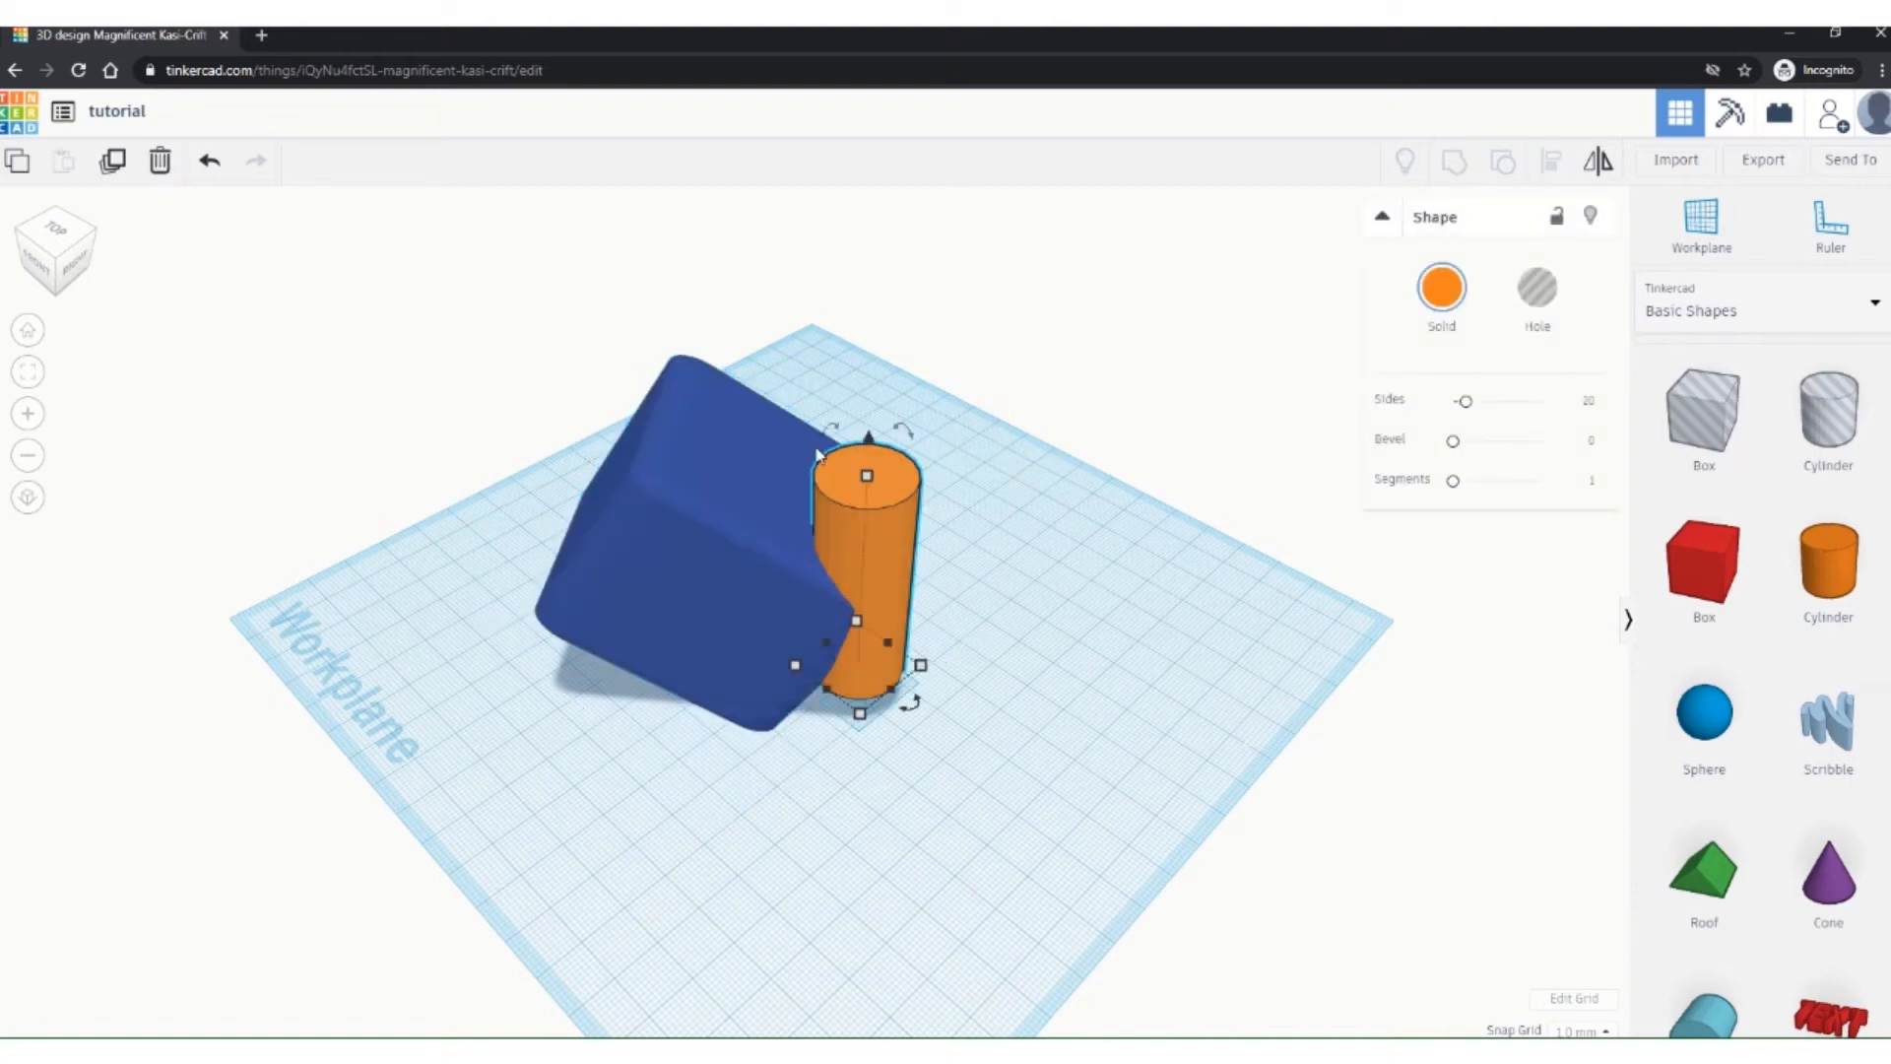
{"action": "left_click", "coordinate": [1533, 301]}
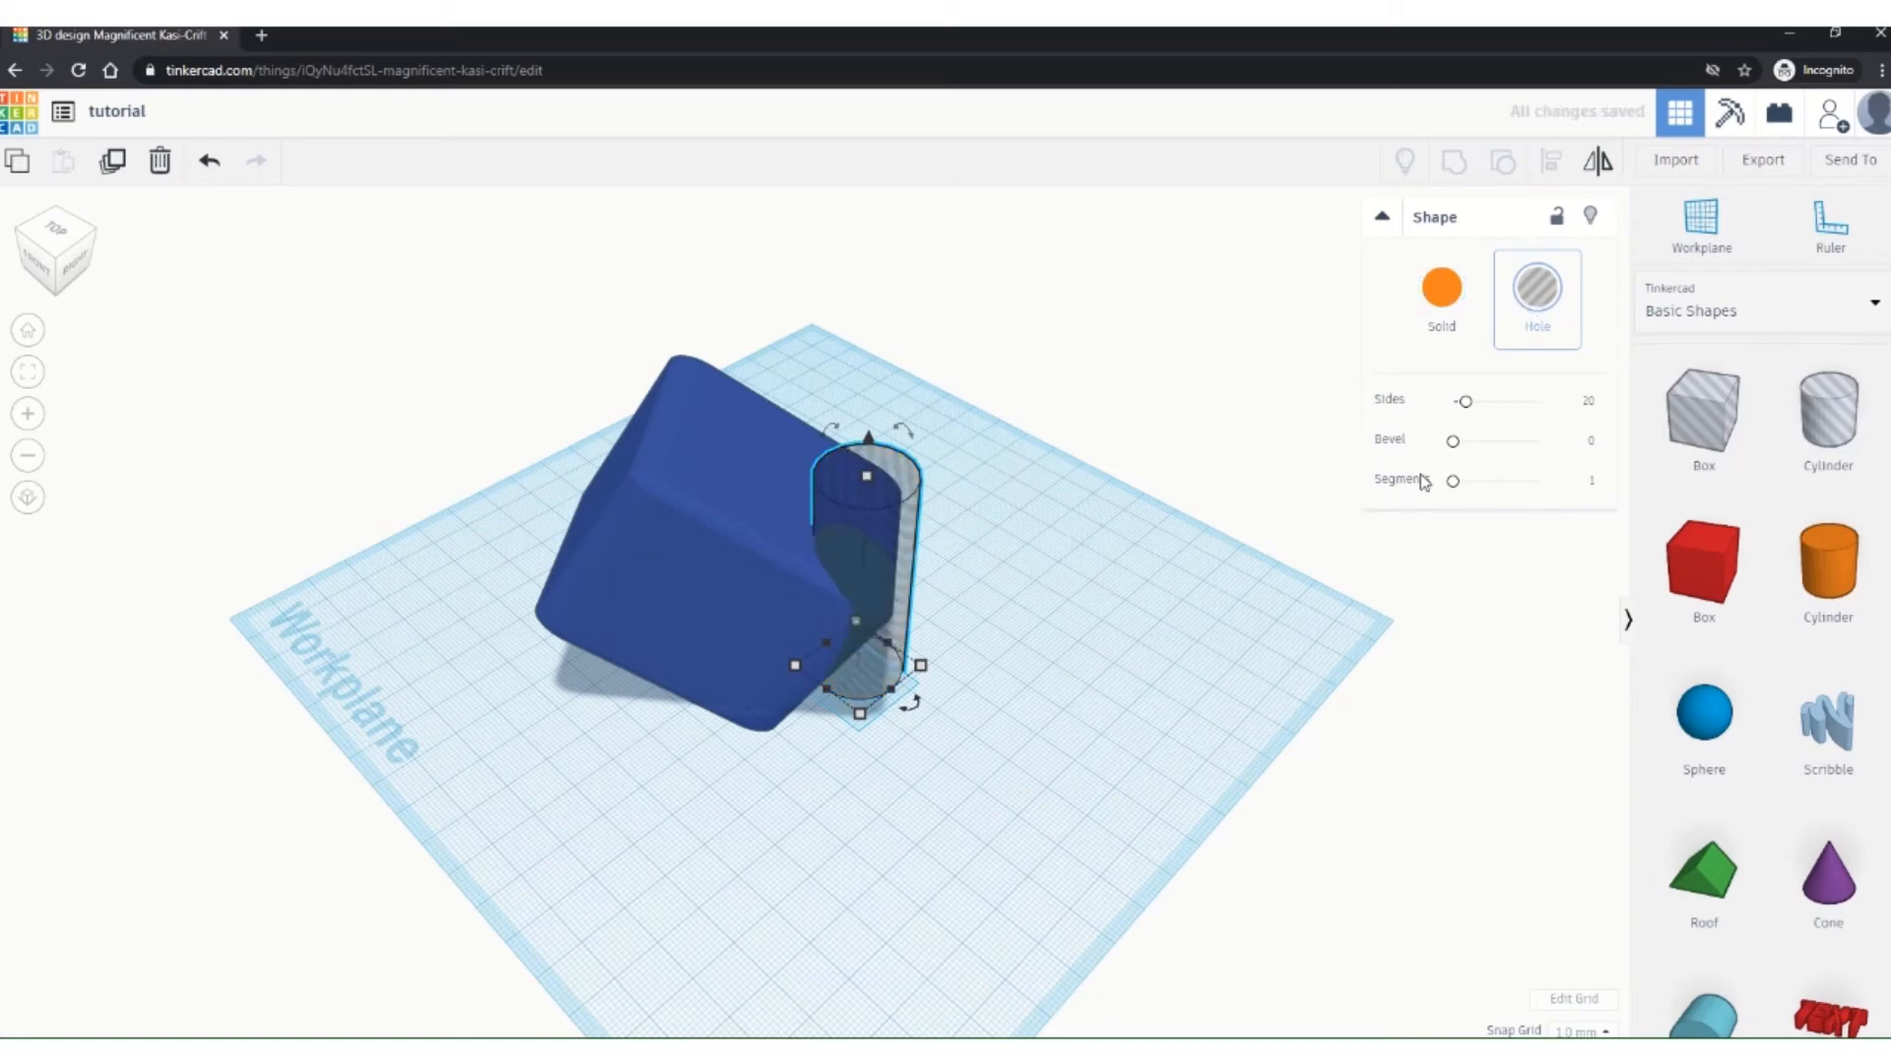
{"action": "left_click", "coordinate": [1081, 761]}
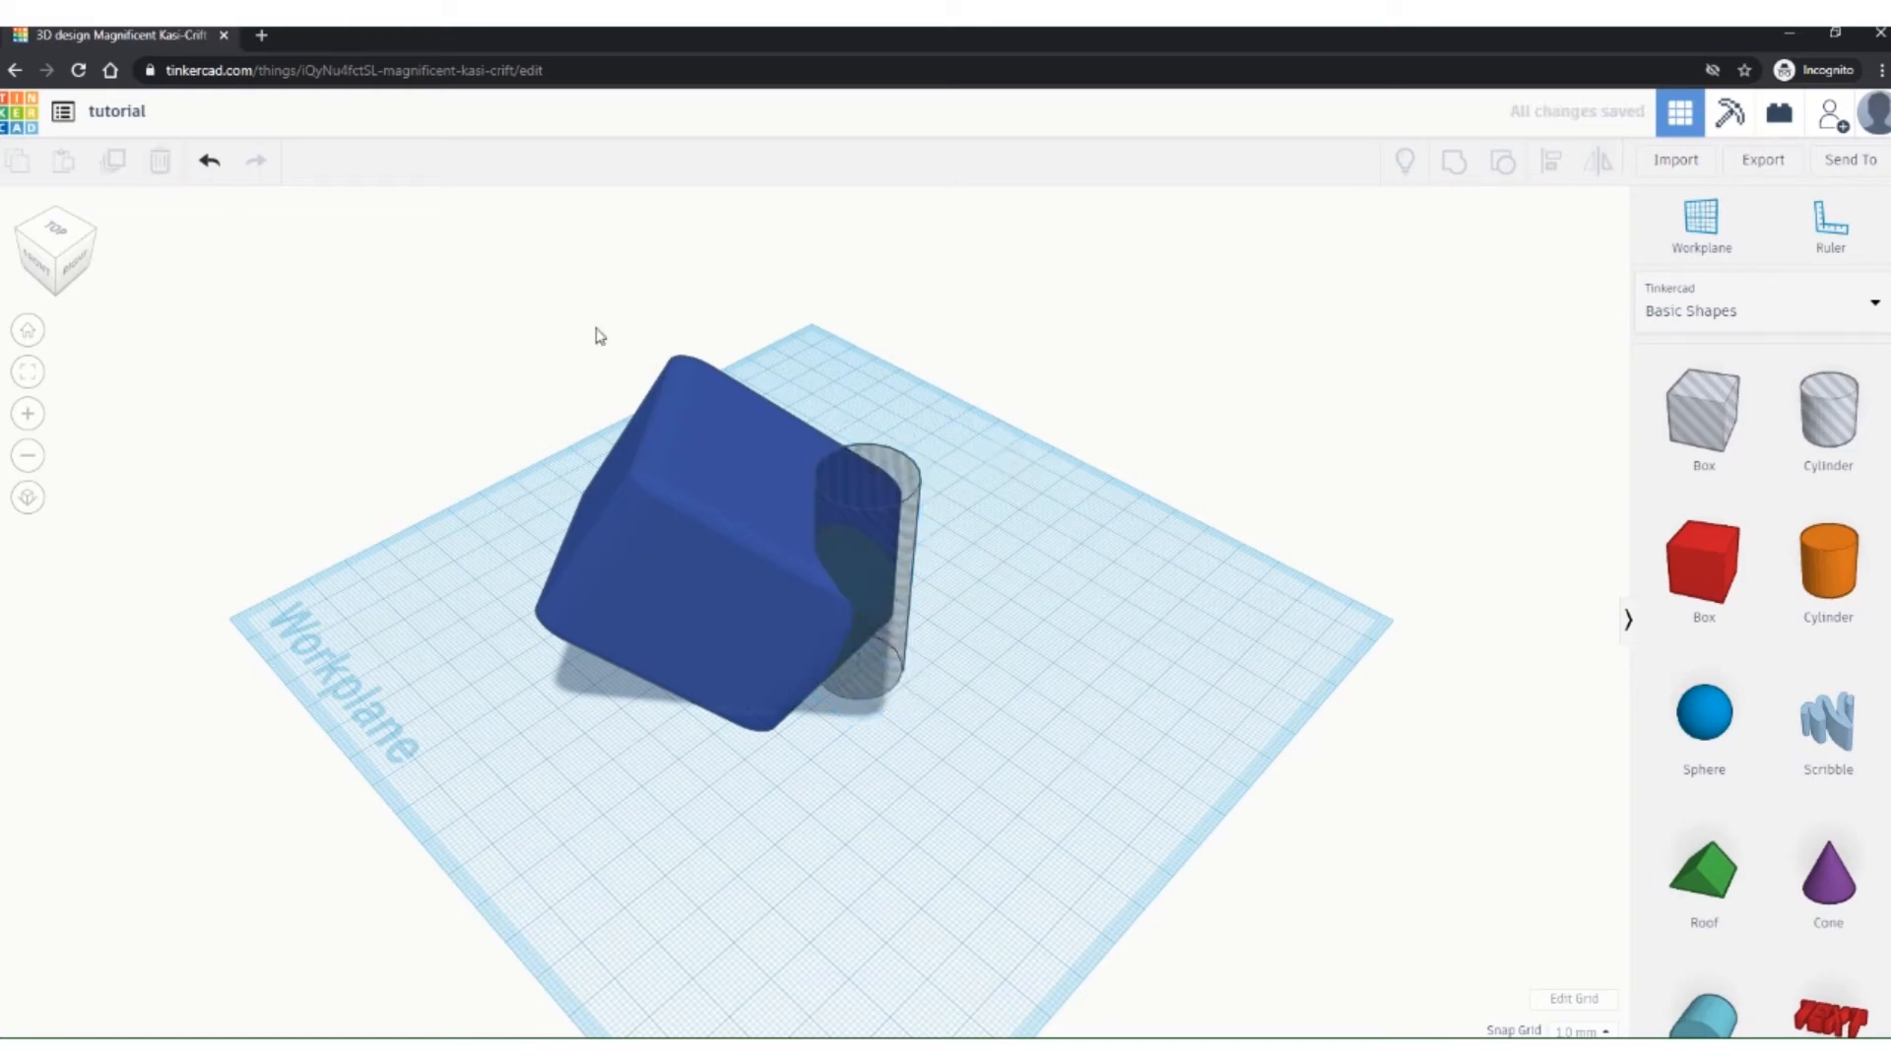
{"action": "left_click_drag", "start_coordinate": [471, 300], "coordinate": [1022, 802]}
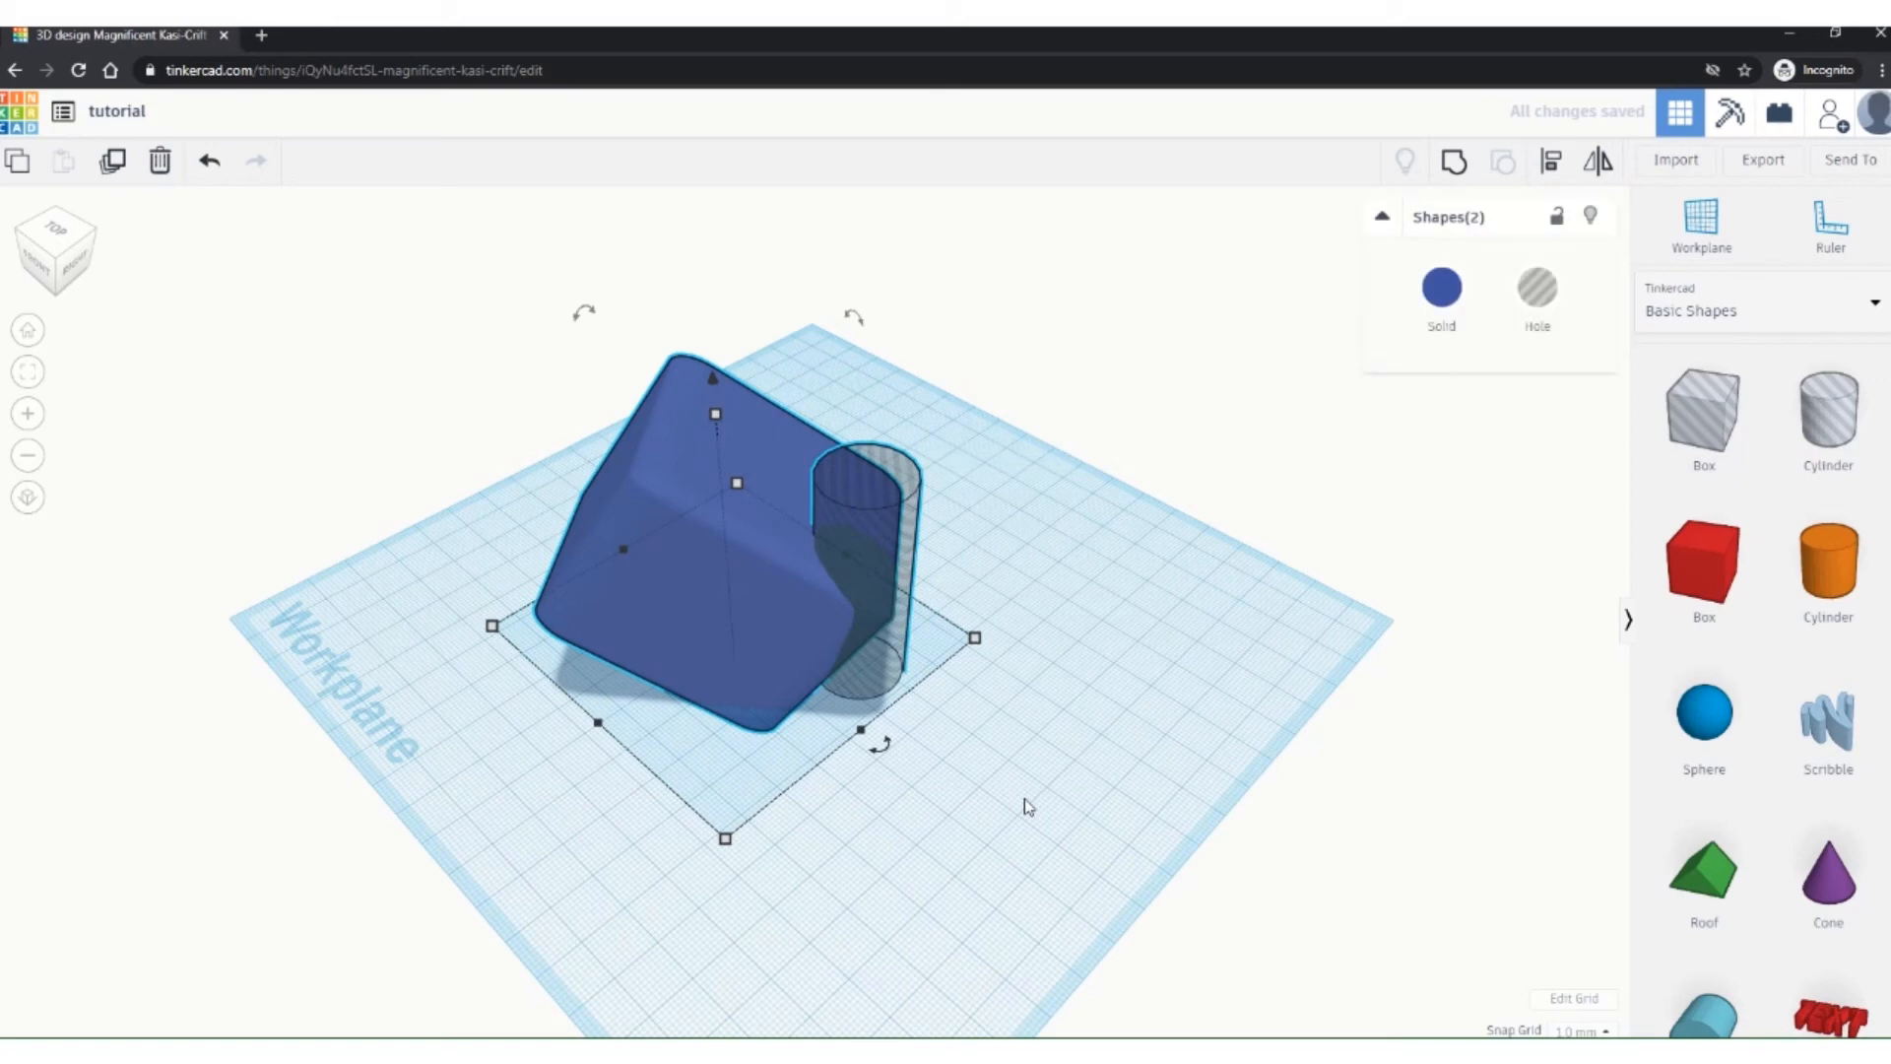
Step: Group the box with the cylinder hole, inspect the cut from low angles, then undo the grouping
{"action": "left_click", "coordinate": [1454, 162]}
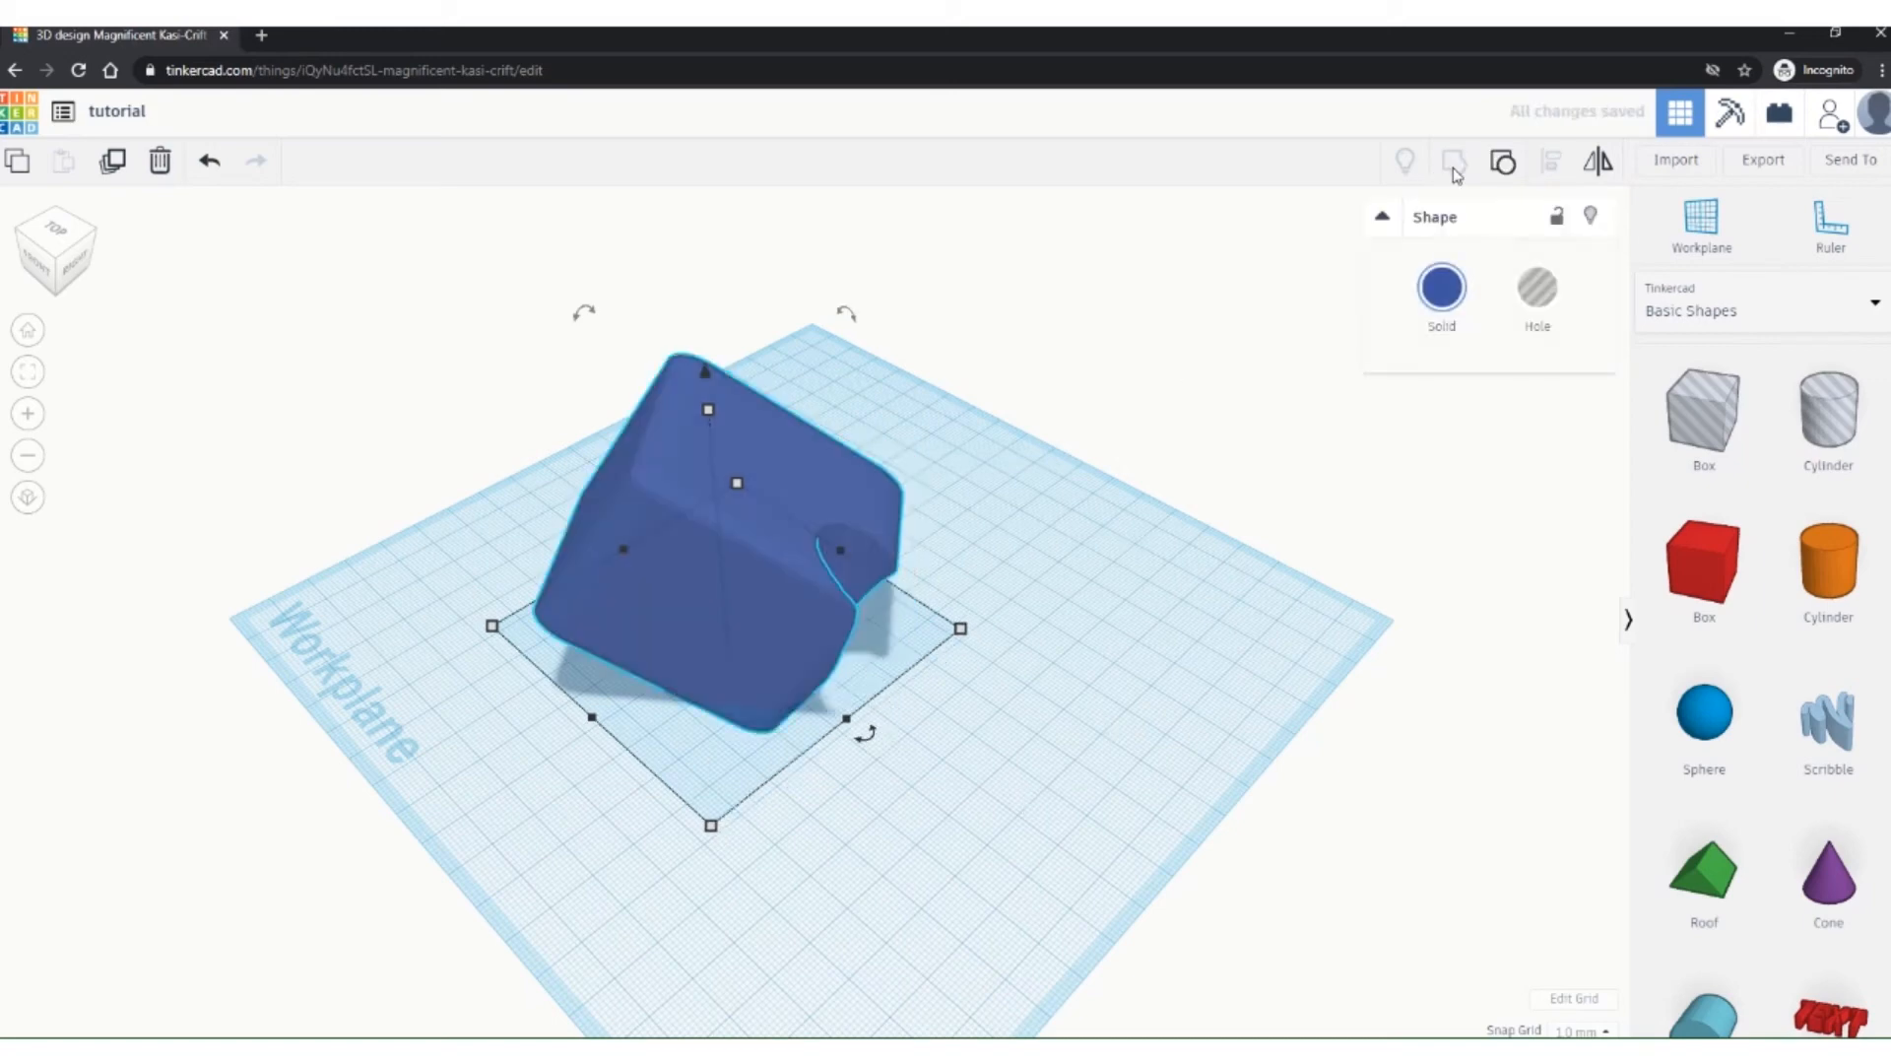
{"action": "mouse_move", "coordinate": [1089, 642]}
{"action": "right_mouse_down"}
{"action": "mouse_move", "coordinate": [933, 562]}
{"action": "mouse_move", "coordinate": [575, 533]}
{"action": "mouse_move", "coordinate": [523, 641]}
{"action": "mouse_move", "coordinate": [751, 747]}
{"action": "mouse_move", "coordinate": [765, 805]}
{"action": "mouse_move", "coordinate": [855, 809]}
{"action": "mouse_move", "coordinate": [1022, 722]}
{"action": "mouse_move", "coordinate": [1043, 575]}
{"action": "mouse_move", "coordinate": [1024, 646]}
{"action": "mouse_move", "coordinate": [883, 702]}
{"action": "mouse_move", "coordinate": [1068, 676]}
{"action": "mouse_move", "coordinate": [1061, 662]}
{"action": "right_mouse_up"}
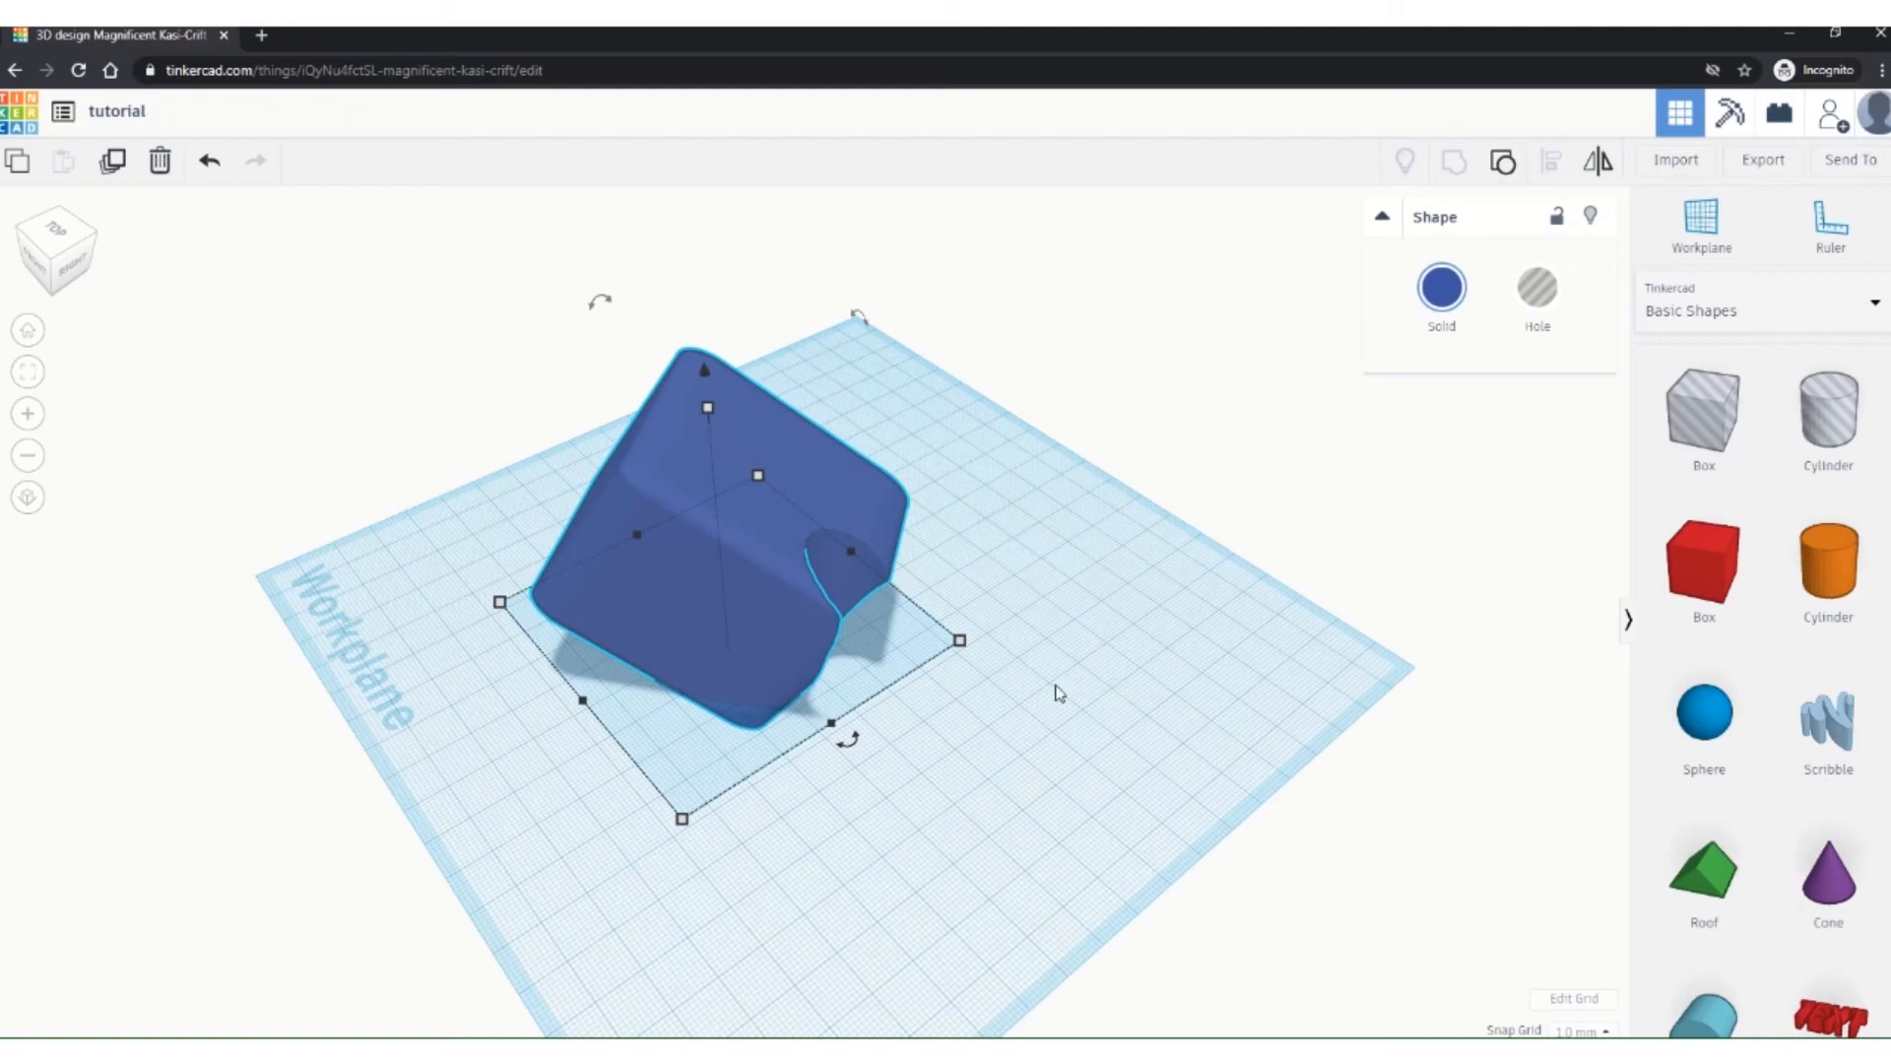
{"action": "right_click_drag", "start_coordinate": [1055, 684], "coordinate": [1145, 673]}
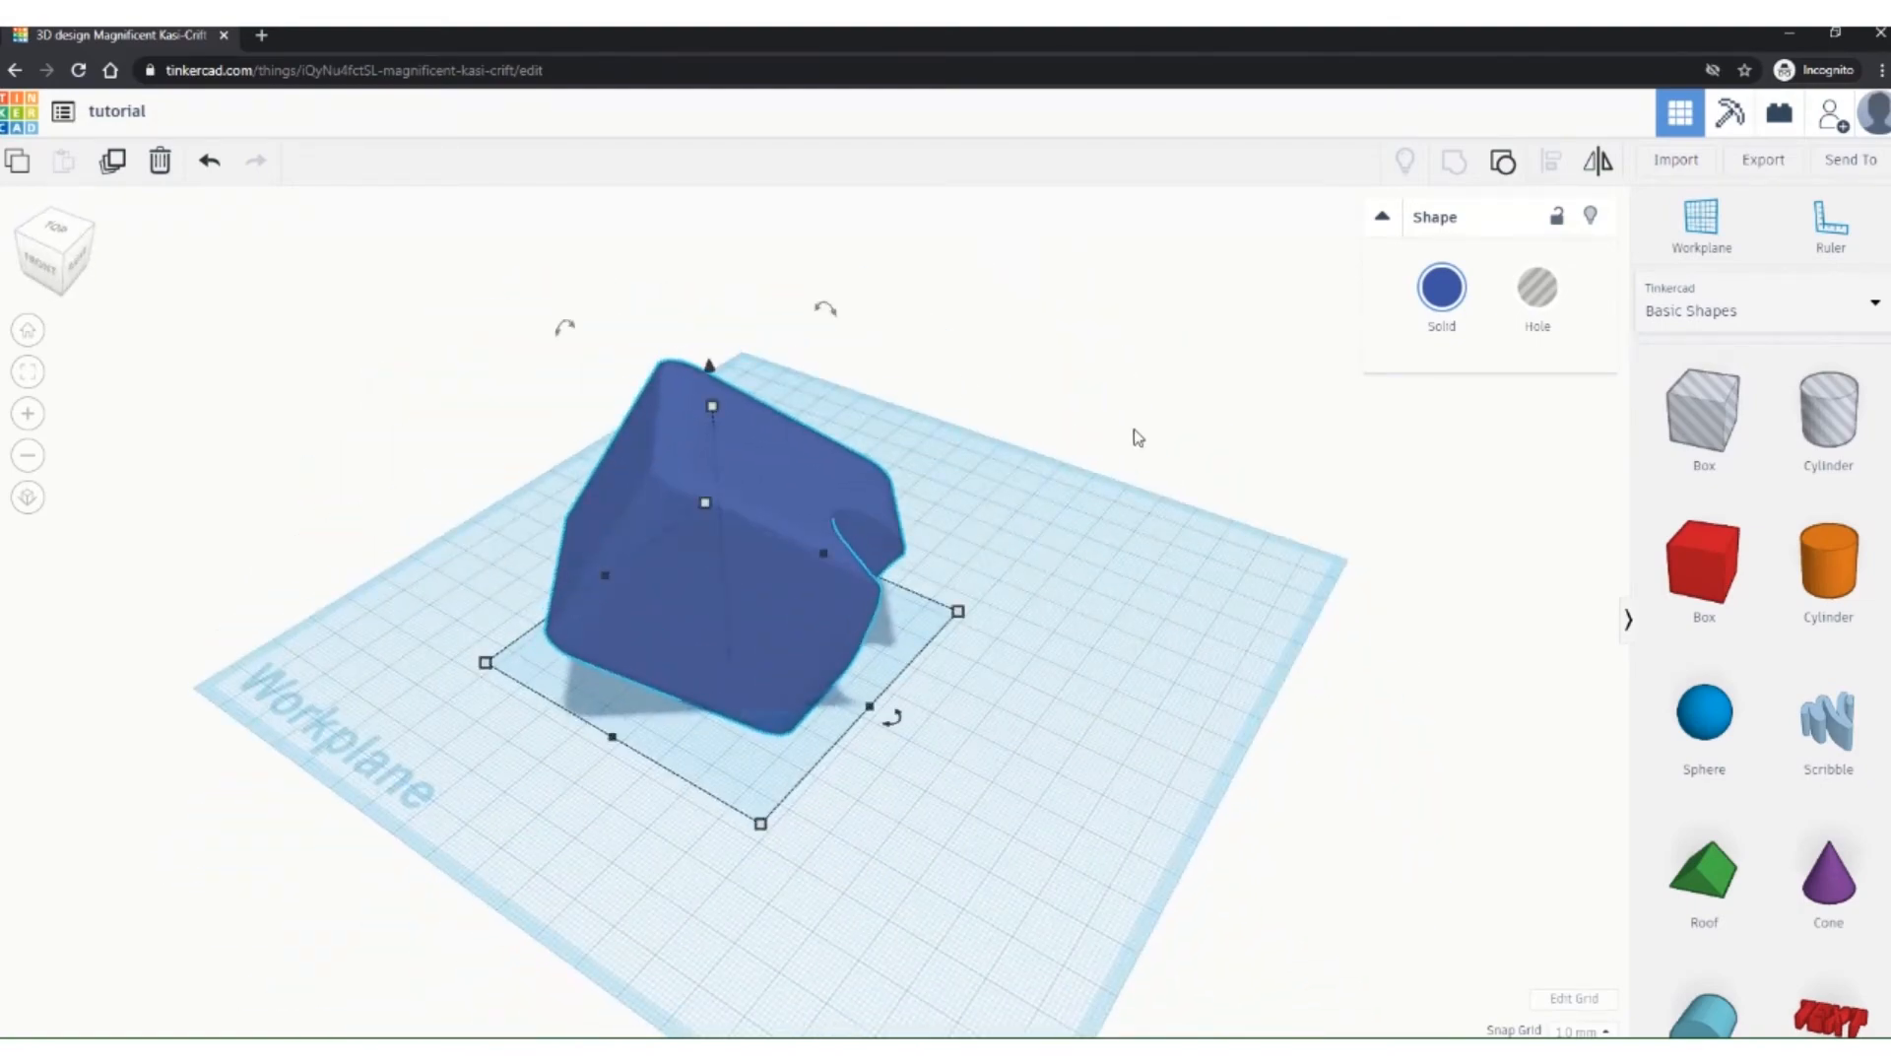
{"action": "left_click", "coordinate": [211, 165]}
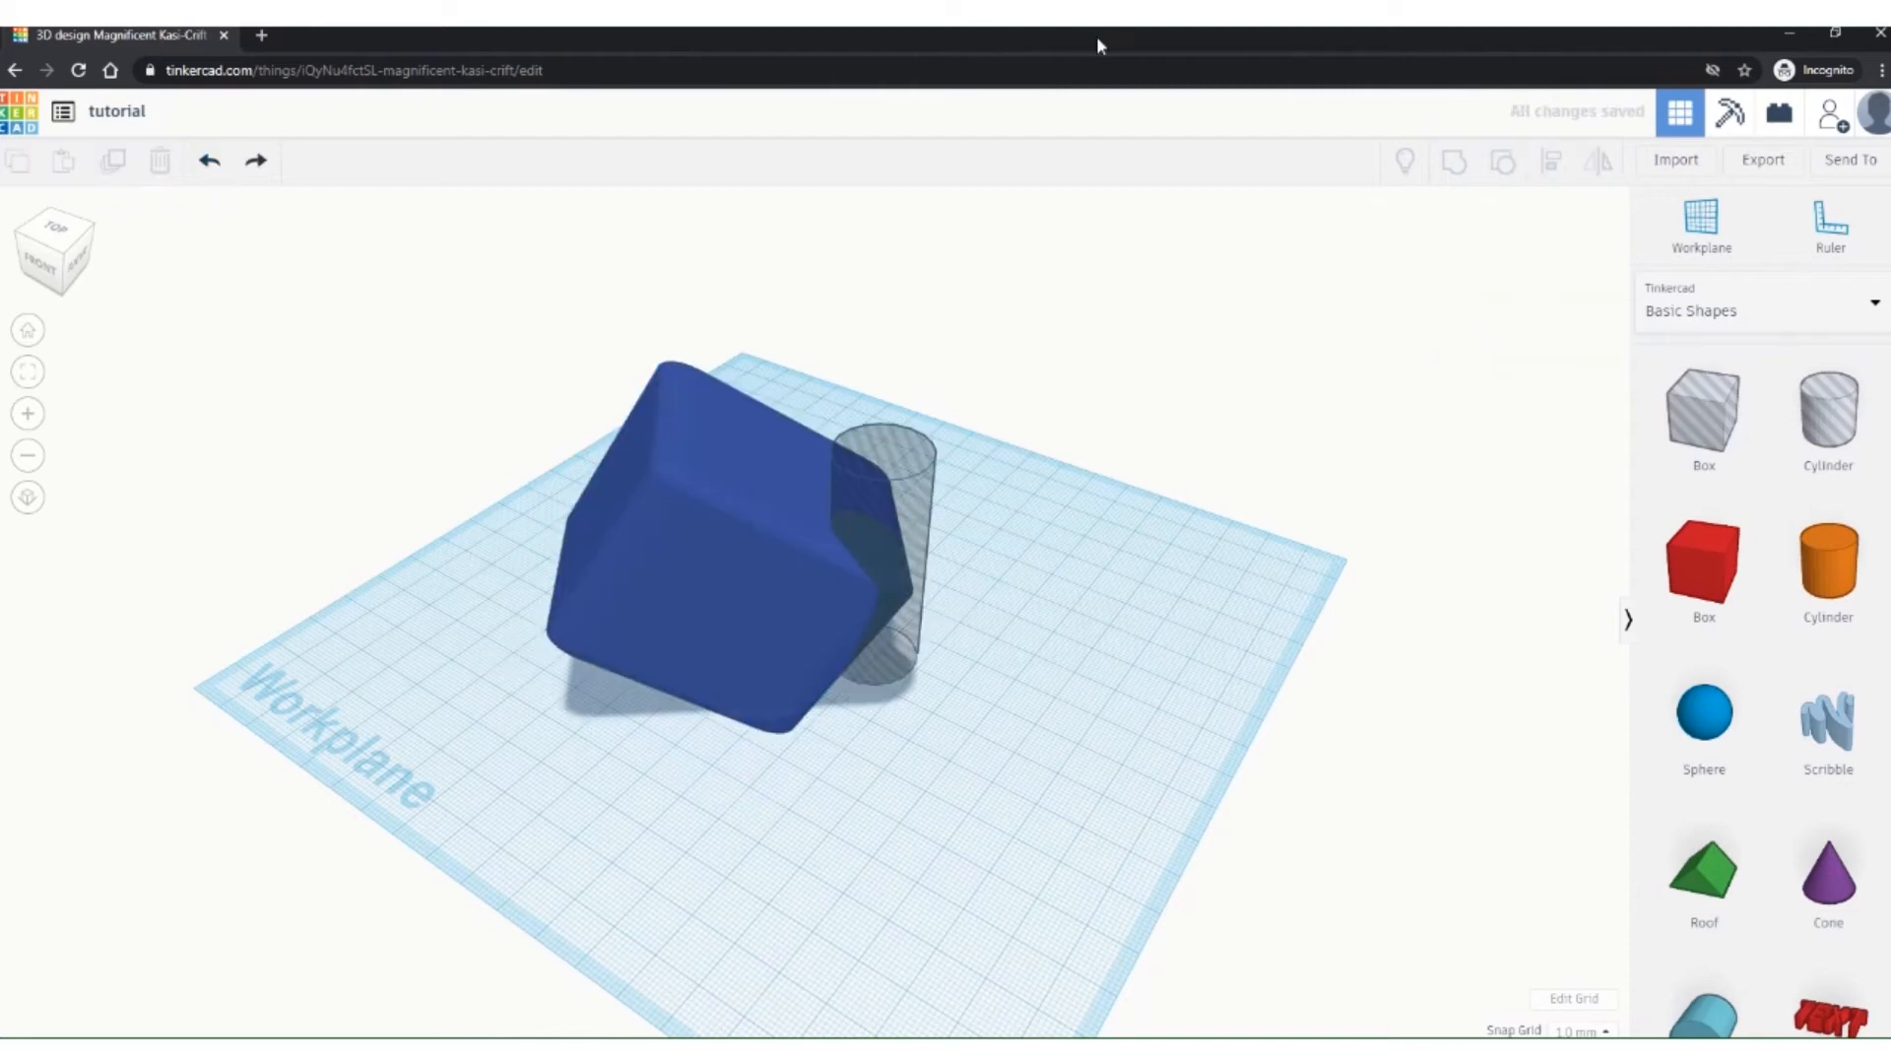
Step: Restore the cylinder to solid orange, move it right of the box, and select both shapes
{"action": "left_click", "coordinate": [208, 160]}
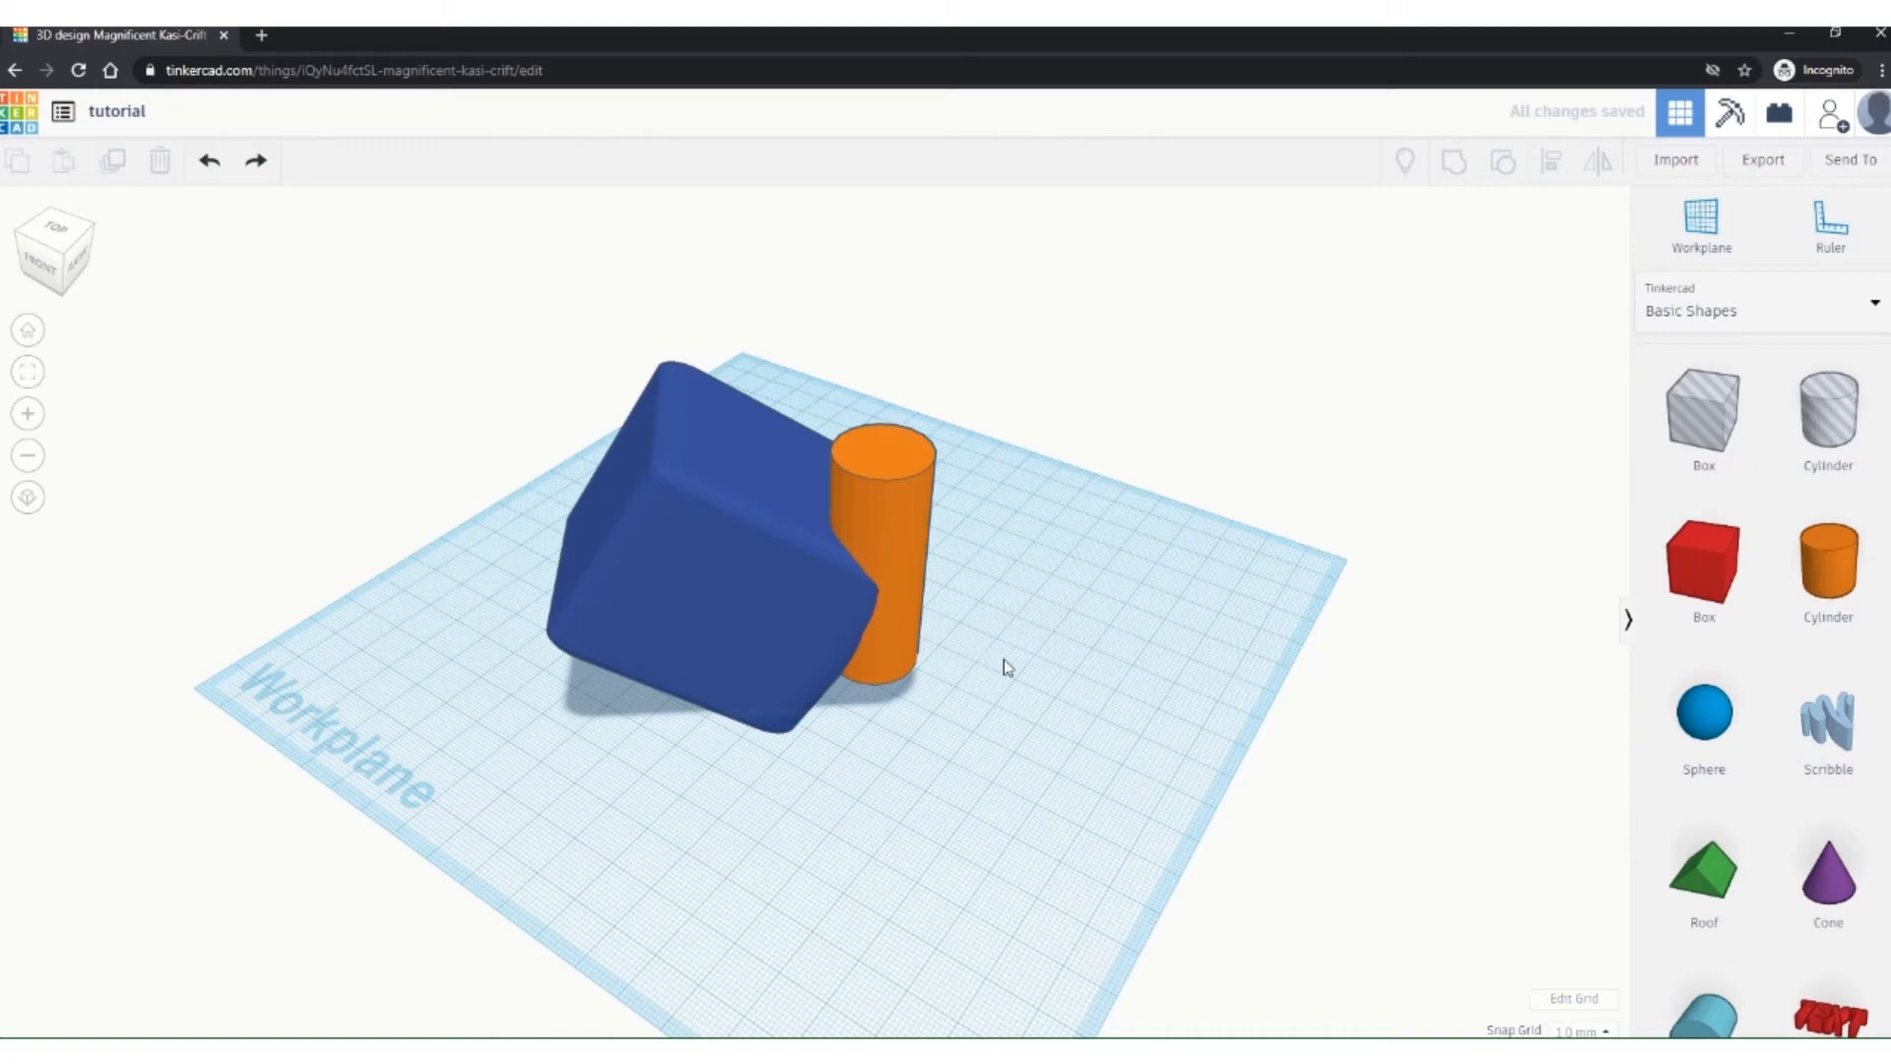
{"action": "left_click", "coordinate": [875, 465]}
{"action": "left_click_drag", "start_coordinate": [902, 471], "coordinate": [1127, 524]}
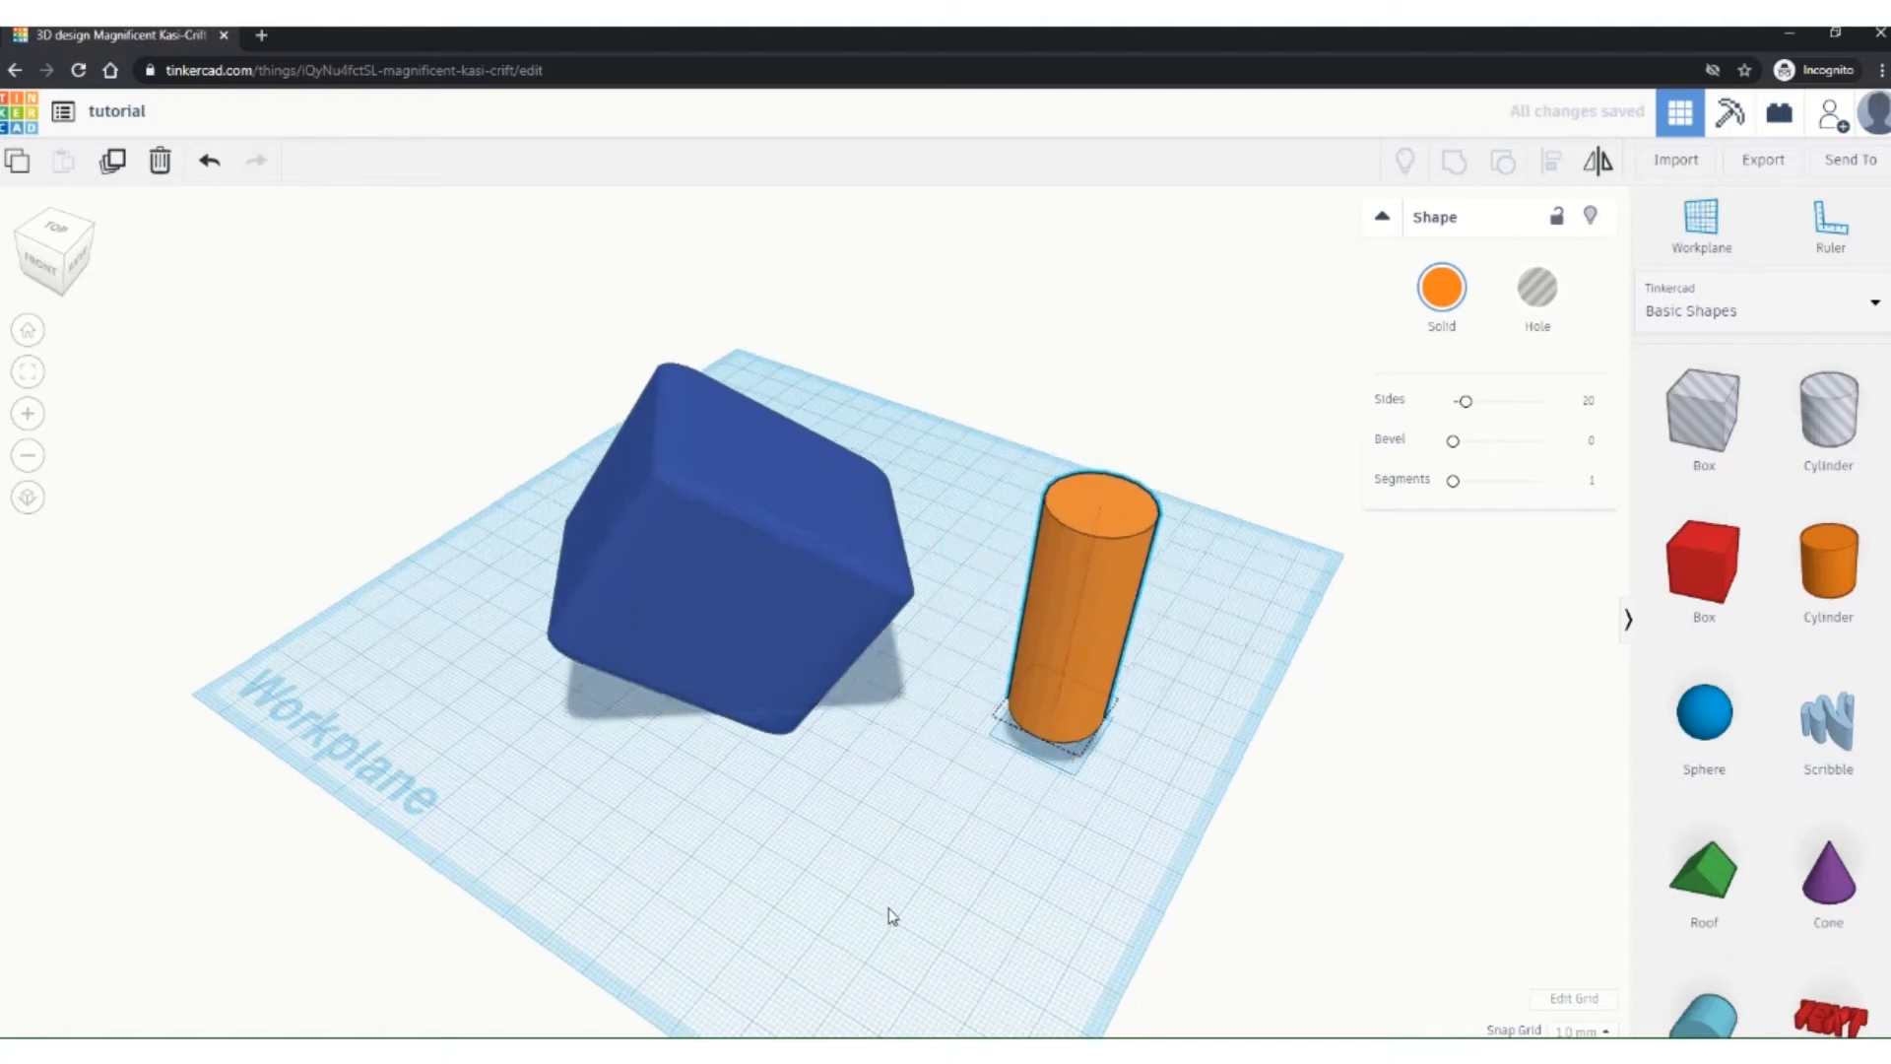
{"action": "right_click_drag", "start_coordinate": [888, 909], "coordinate": [1013, 1001]}
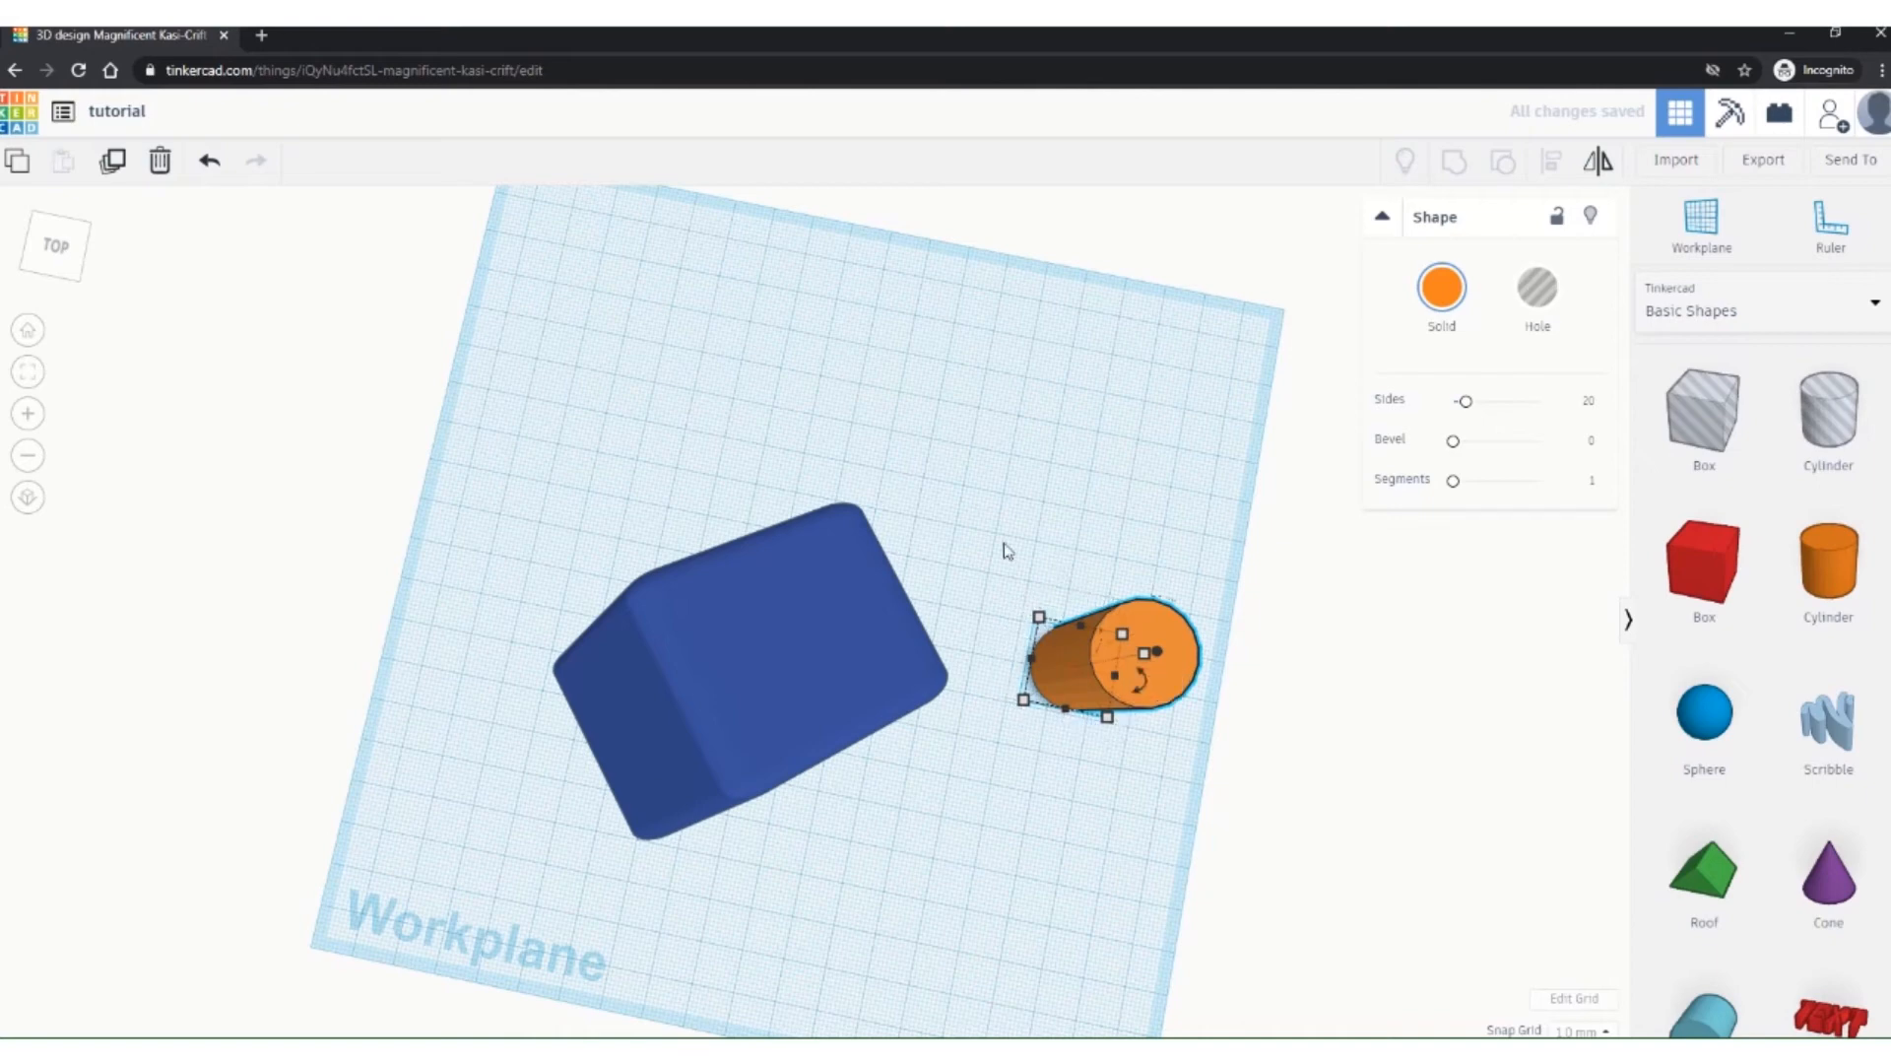
{"action": "left_click", "coordinate": [757, 673], "text": "shift"}
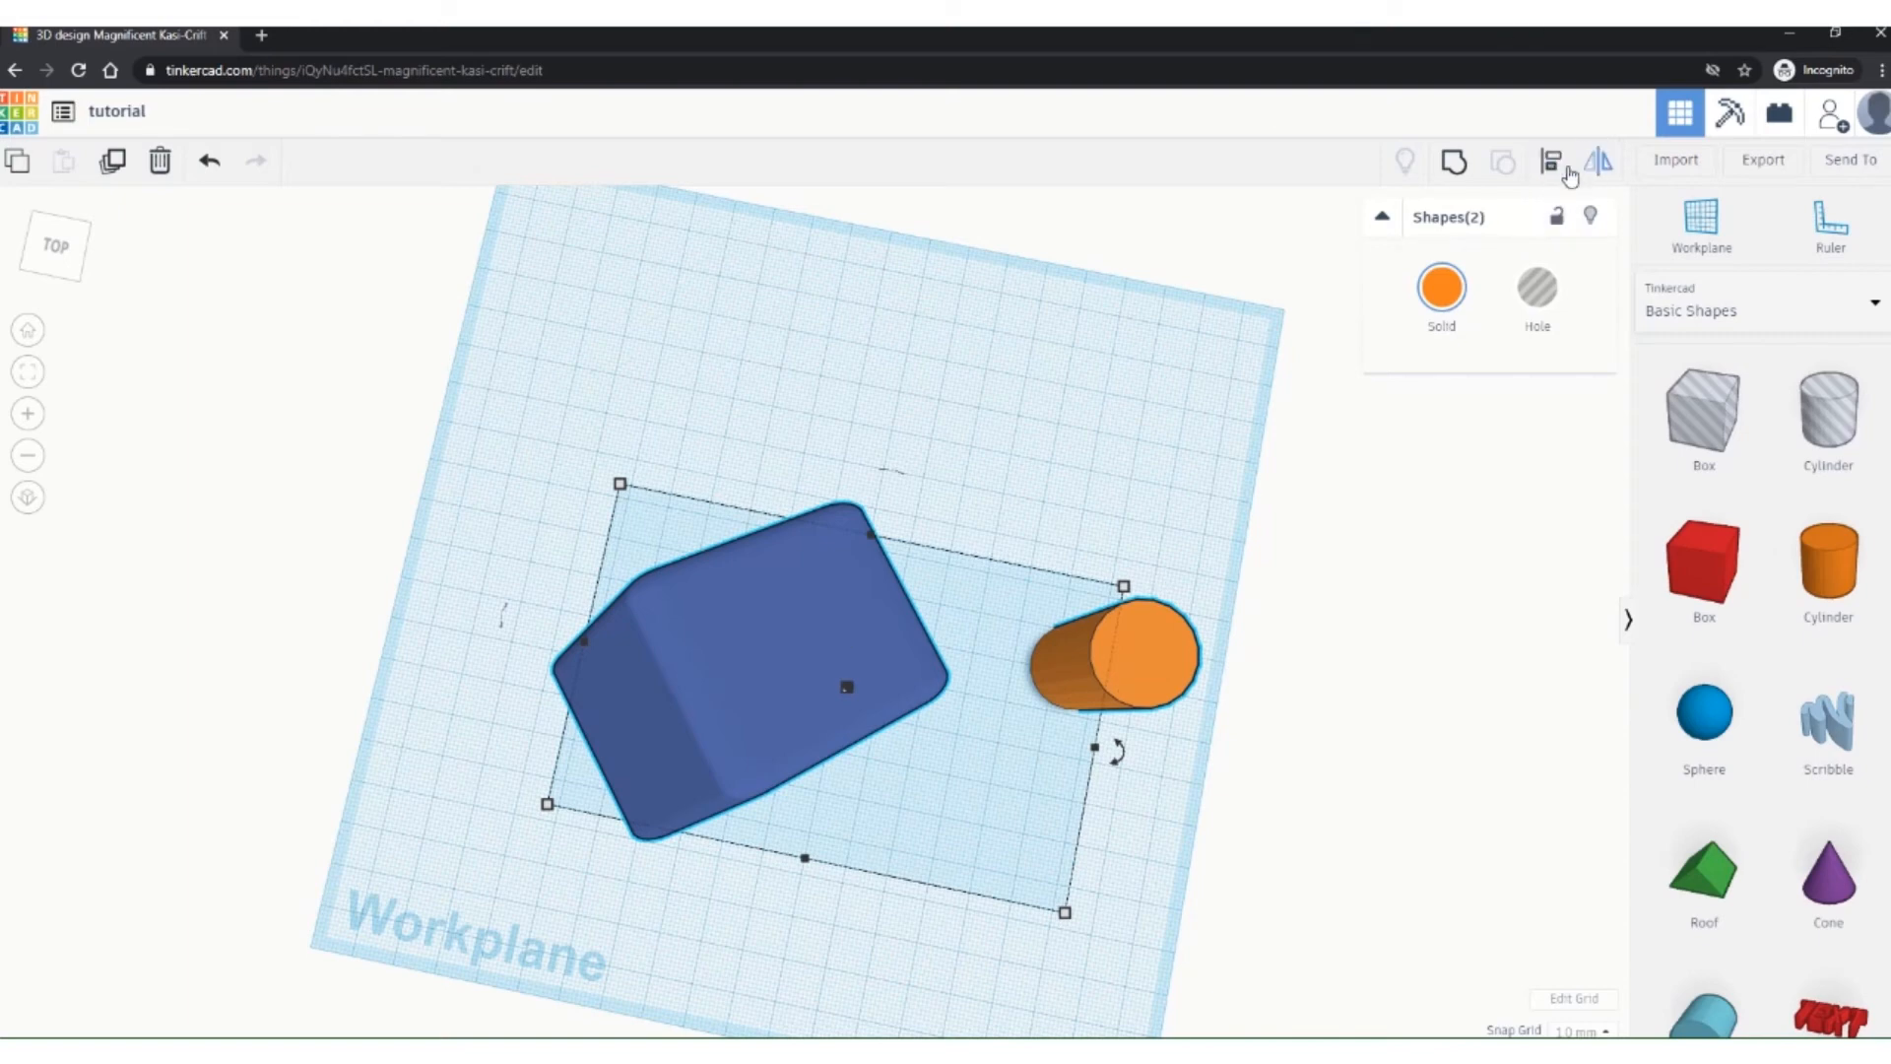
Step: Align the cylinder to the blue box's centre on all three axes, then deselect and pan
{"action": "left_click", "coordinate": [1551, 165]}
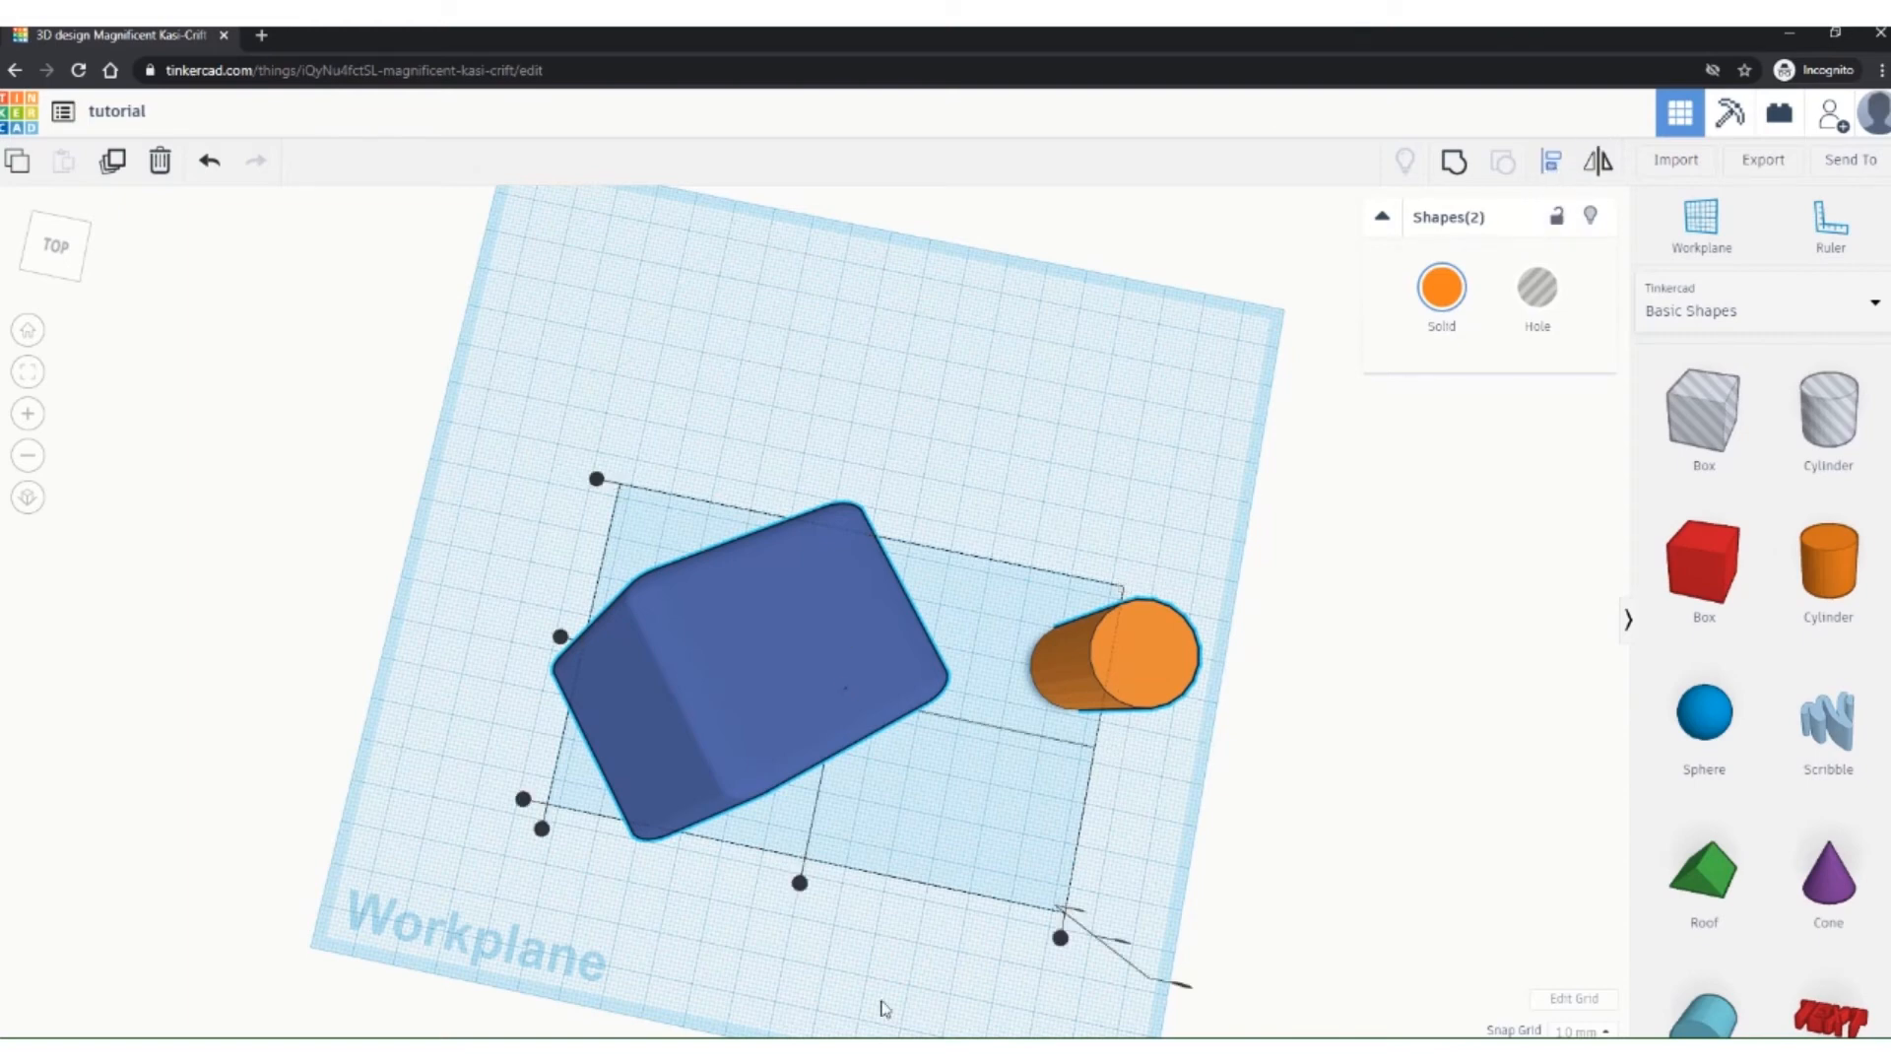
{"action": "right_click_drag", "start_coordinate": [845, 996], "coordinate": [972, 924]}
{"action": "key", "text": "l"}
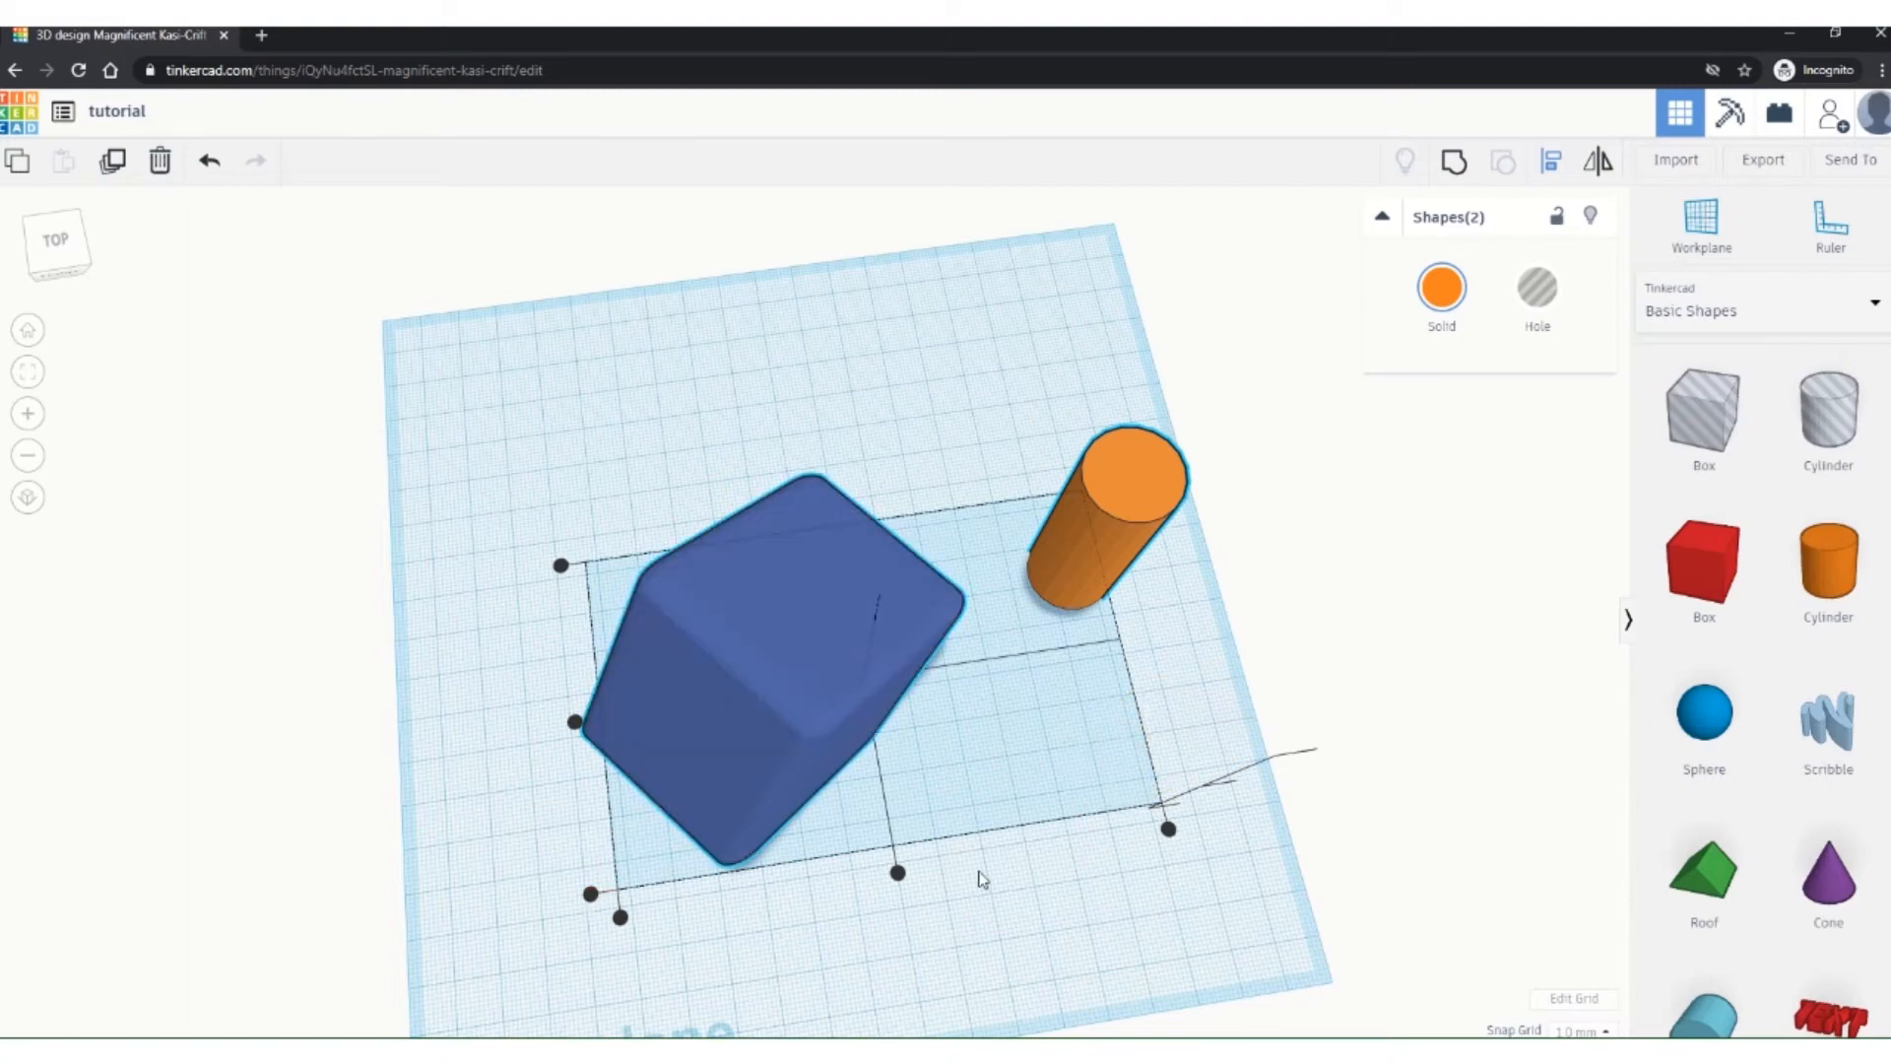
{"action": "left_click", "coordinate": [898, 874]}
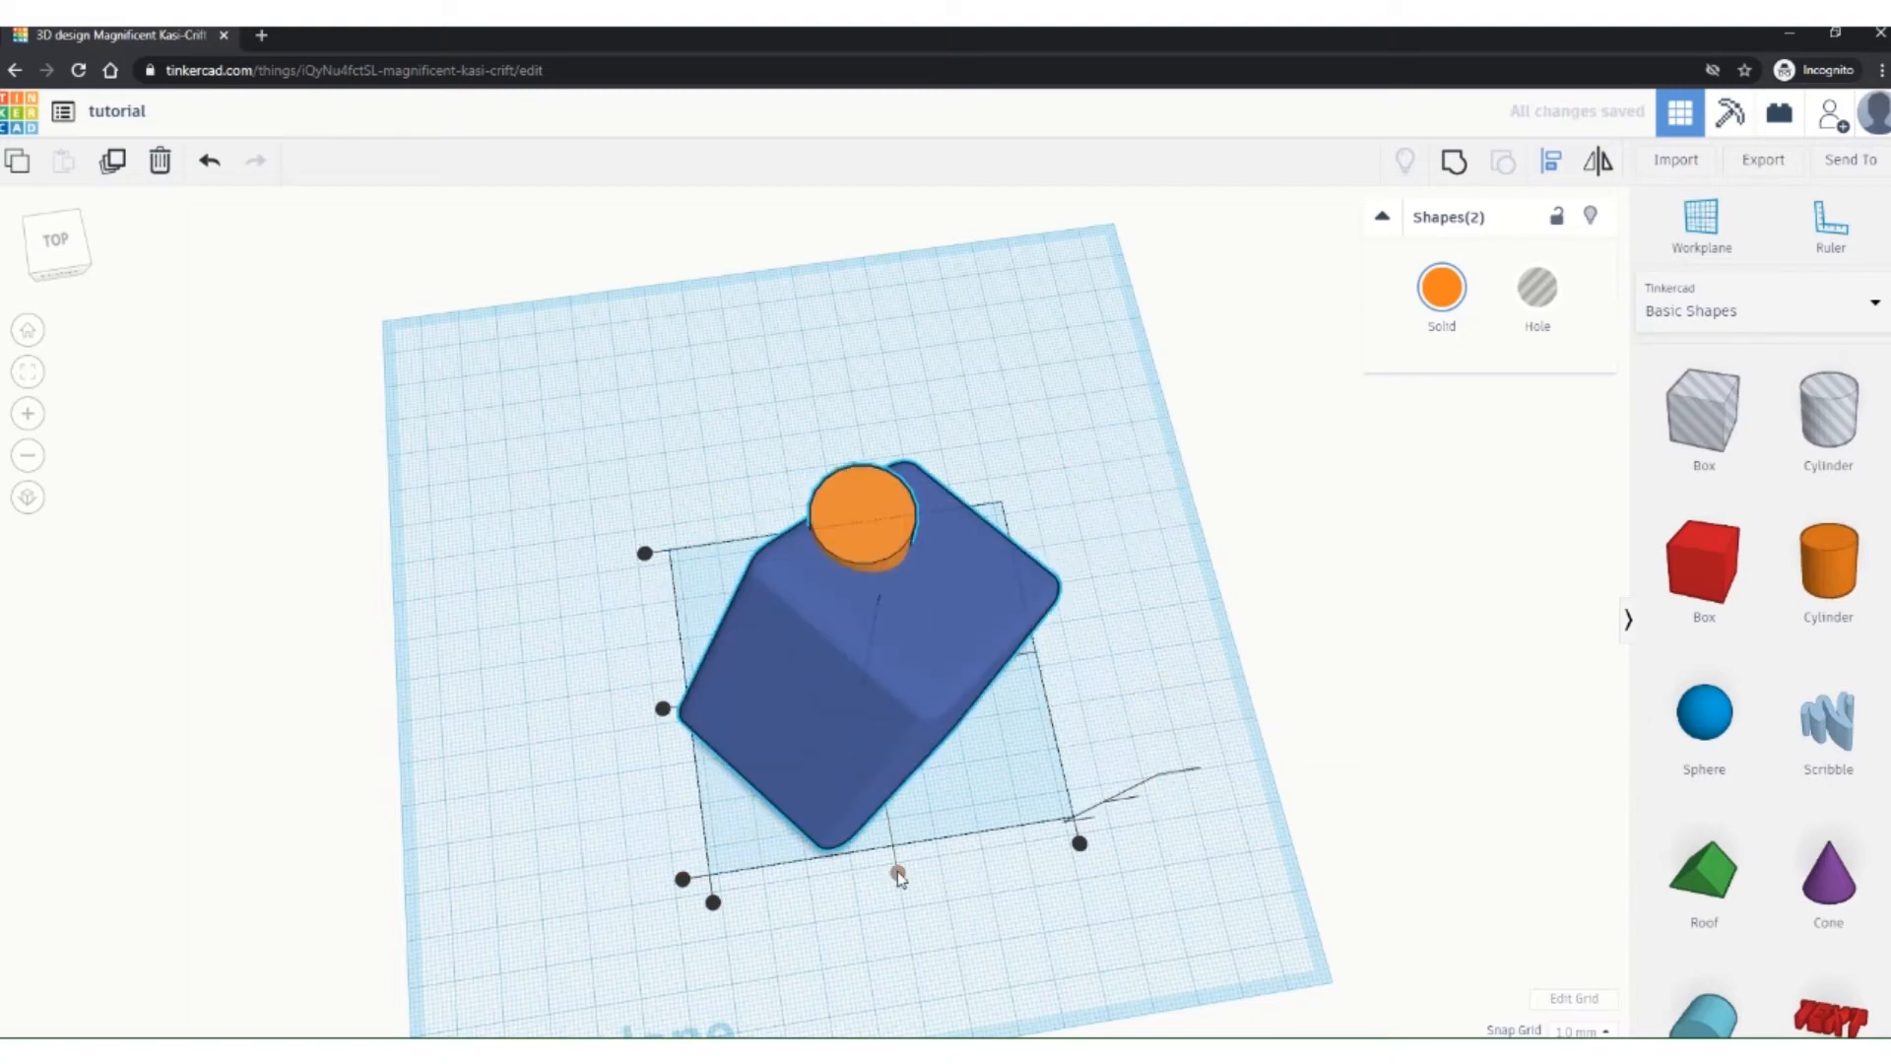
{"action": "left_click", "coordinate": [664, 709]}
{"action": "right_click_drag", "start_coordinate": [1215, 912], "coordinate": [1268, 815]}
{"action": "left_click", "coordinate": [1148, 599]}
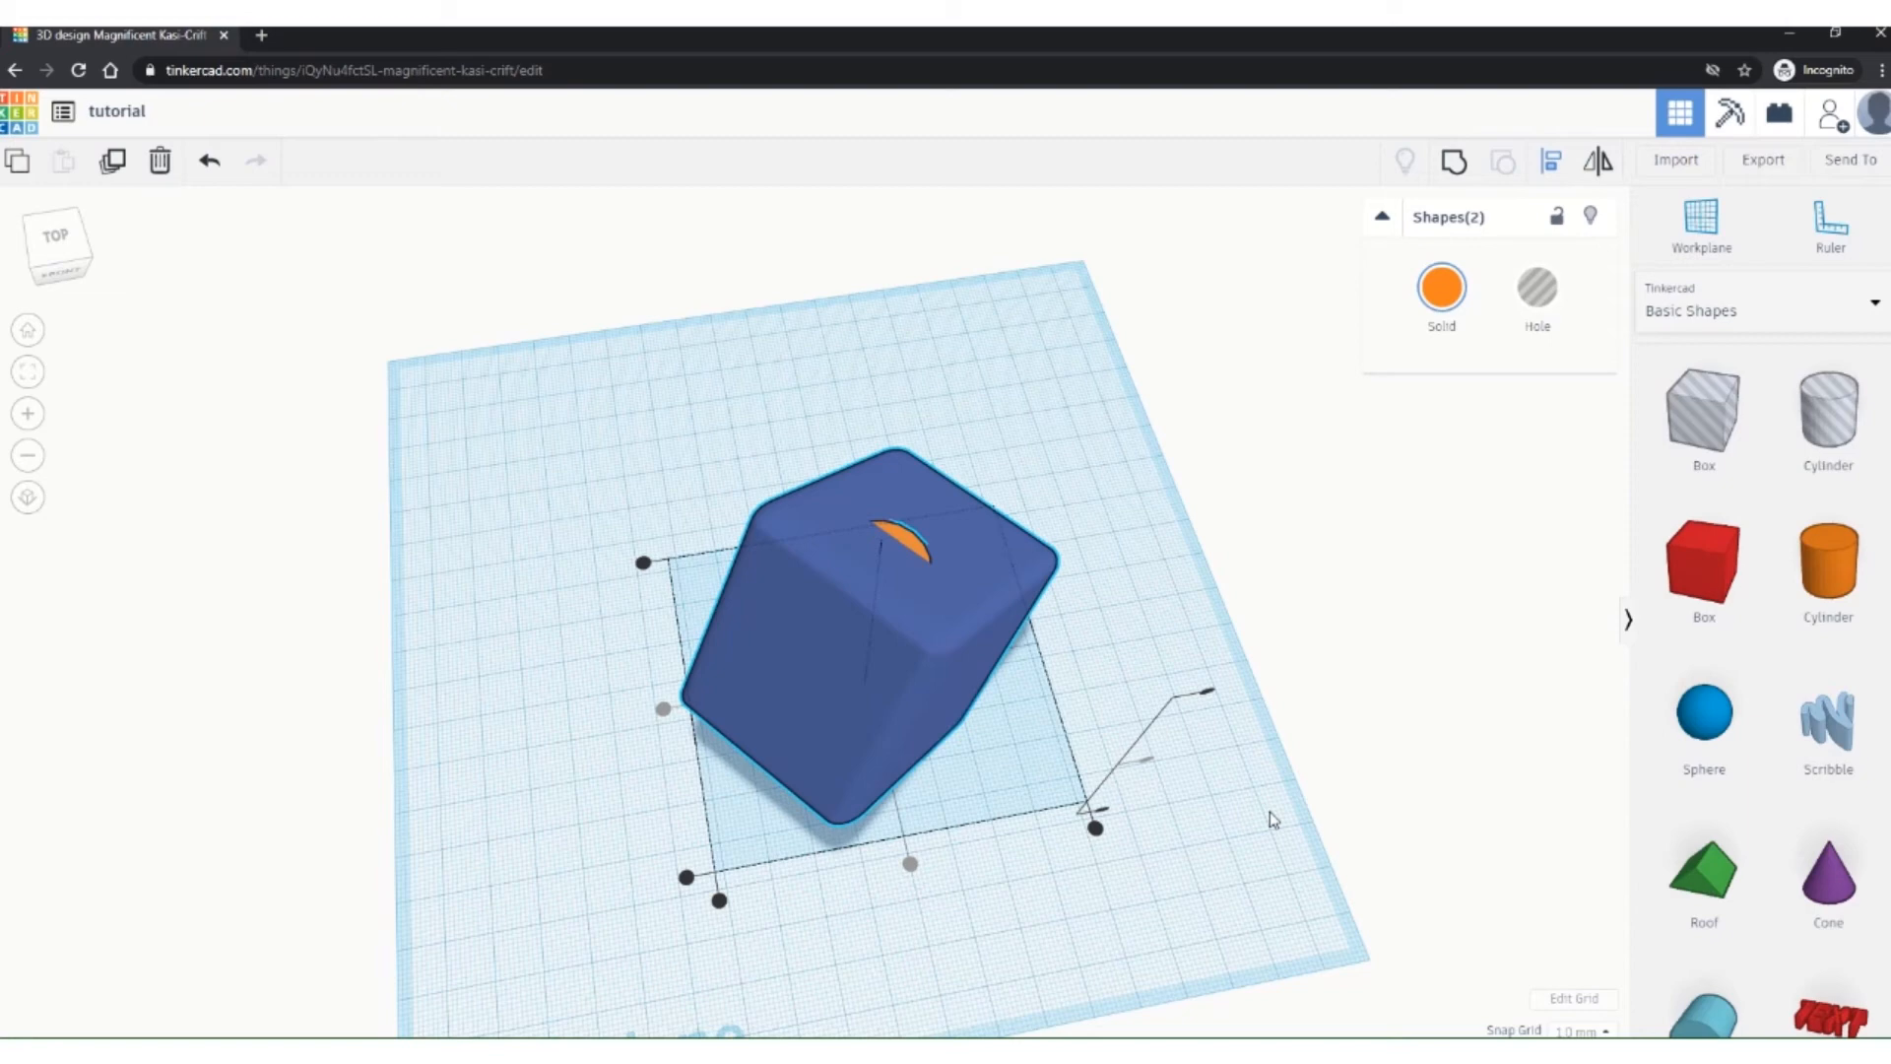
{"action": "right_click_drag", "start_coordinate": [1271, 830], "coordinate": [1233, 783]}
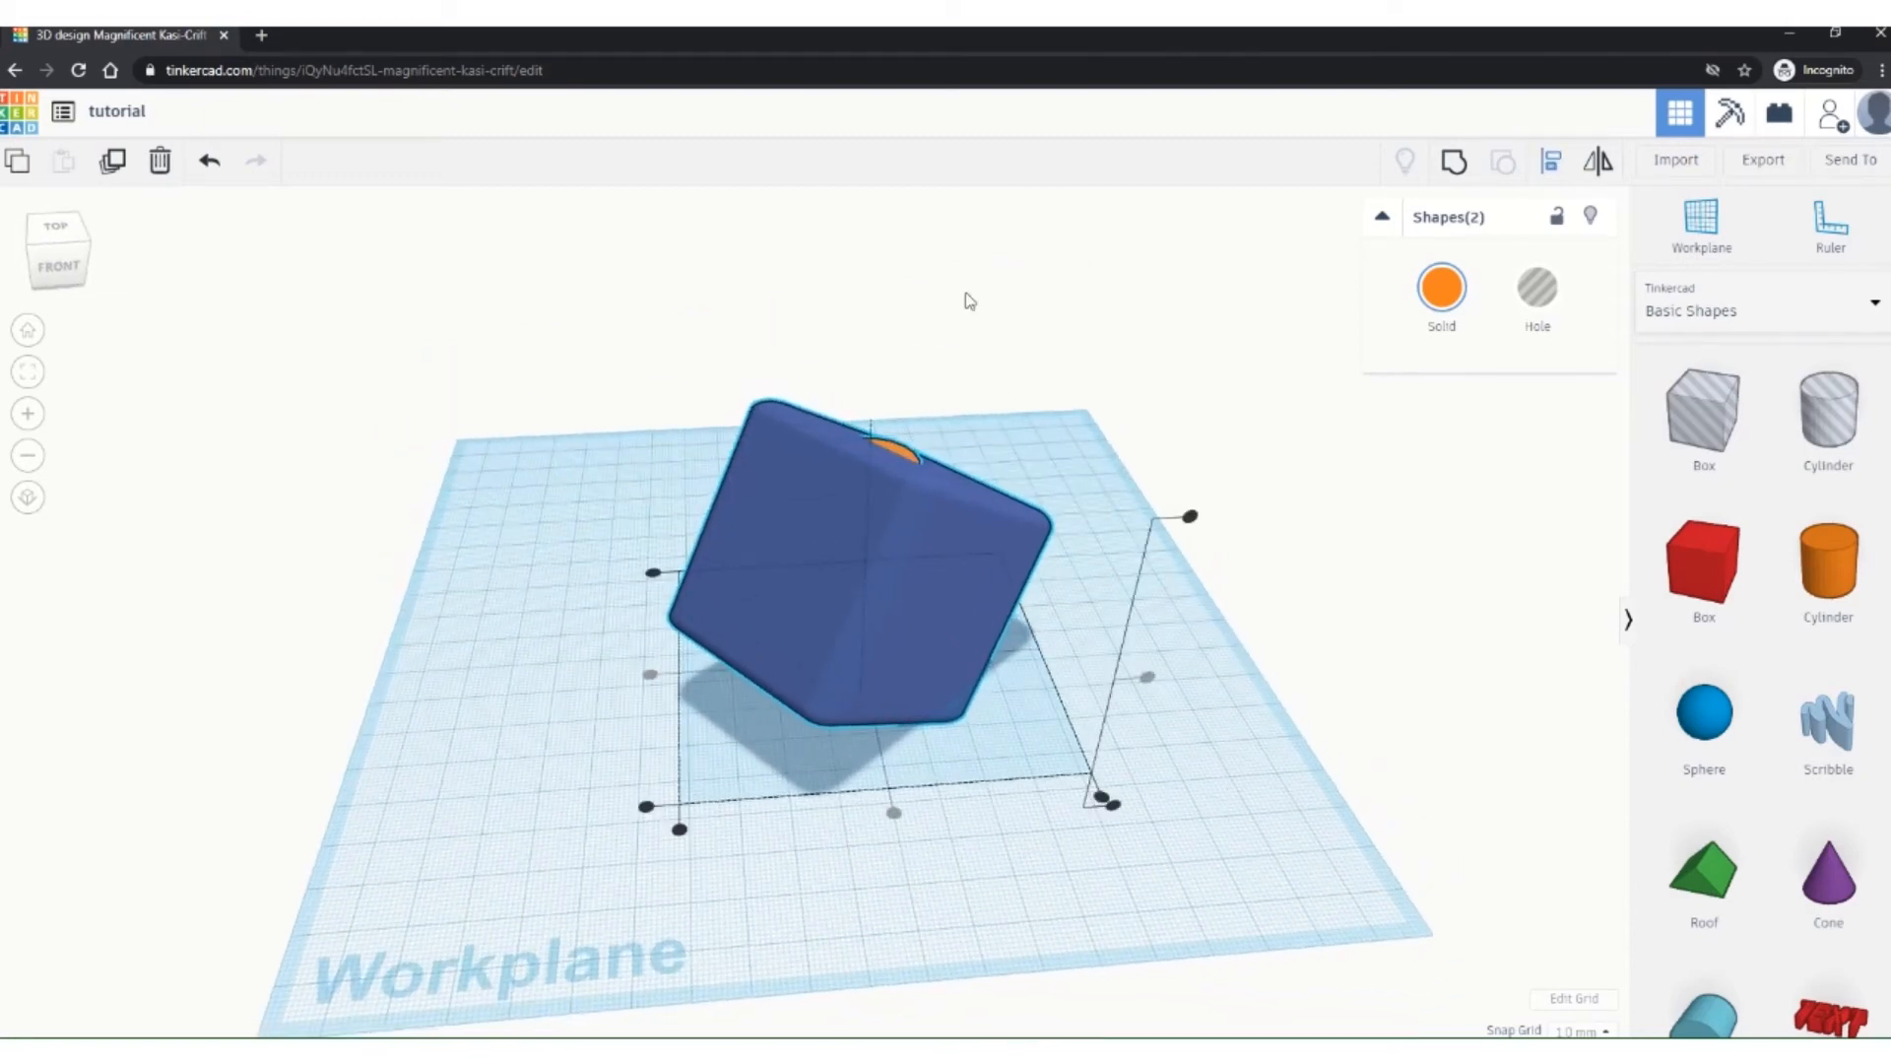
{"action": "left_click", "coordinate": [512, 633]}
{"action": "right_click_drag", "start_coordinate": [1194, 839], "coordinate": [636, 957]}
{"action": "middle_click_drag", "start_coordinate": [1044, 769], "coordinate": [951, 703]}
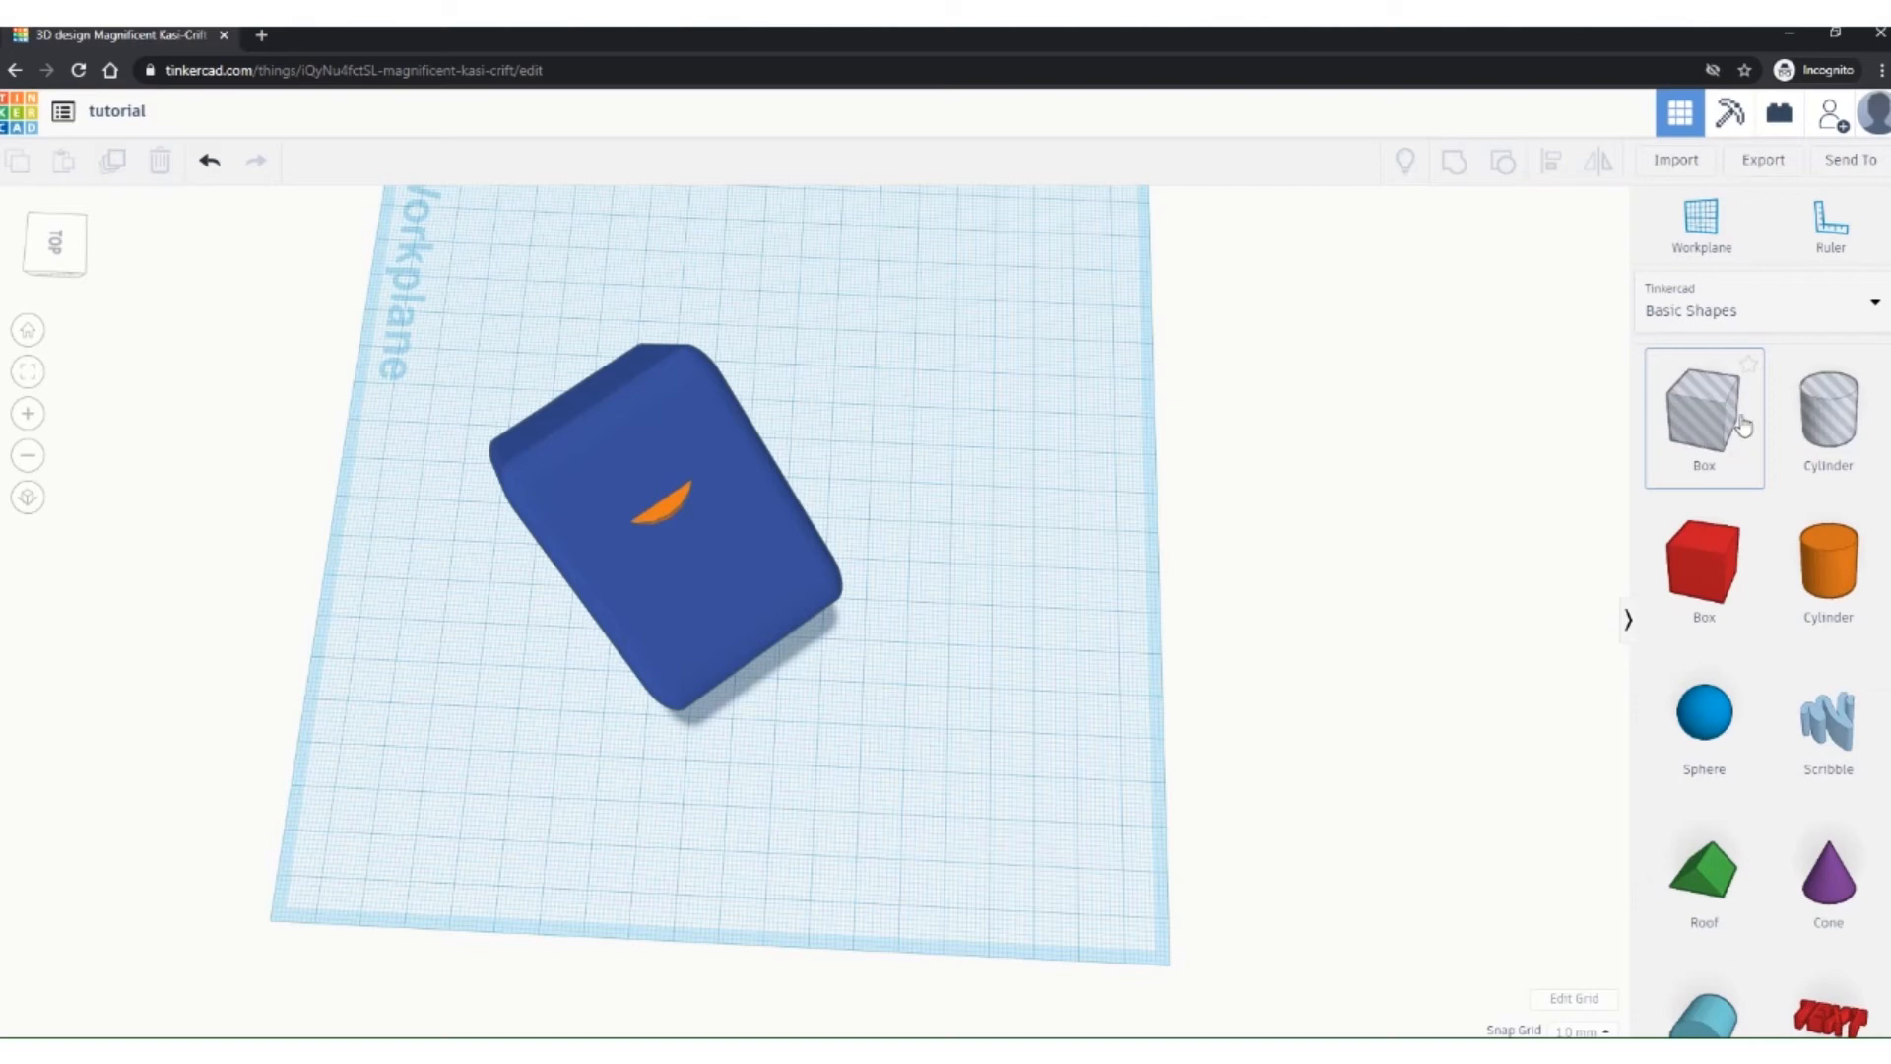
{"action": "left_click", "coordinate": [1846, 305]}
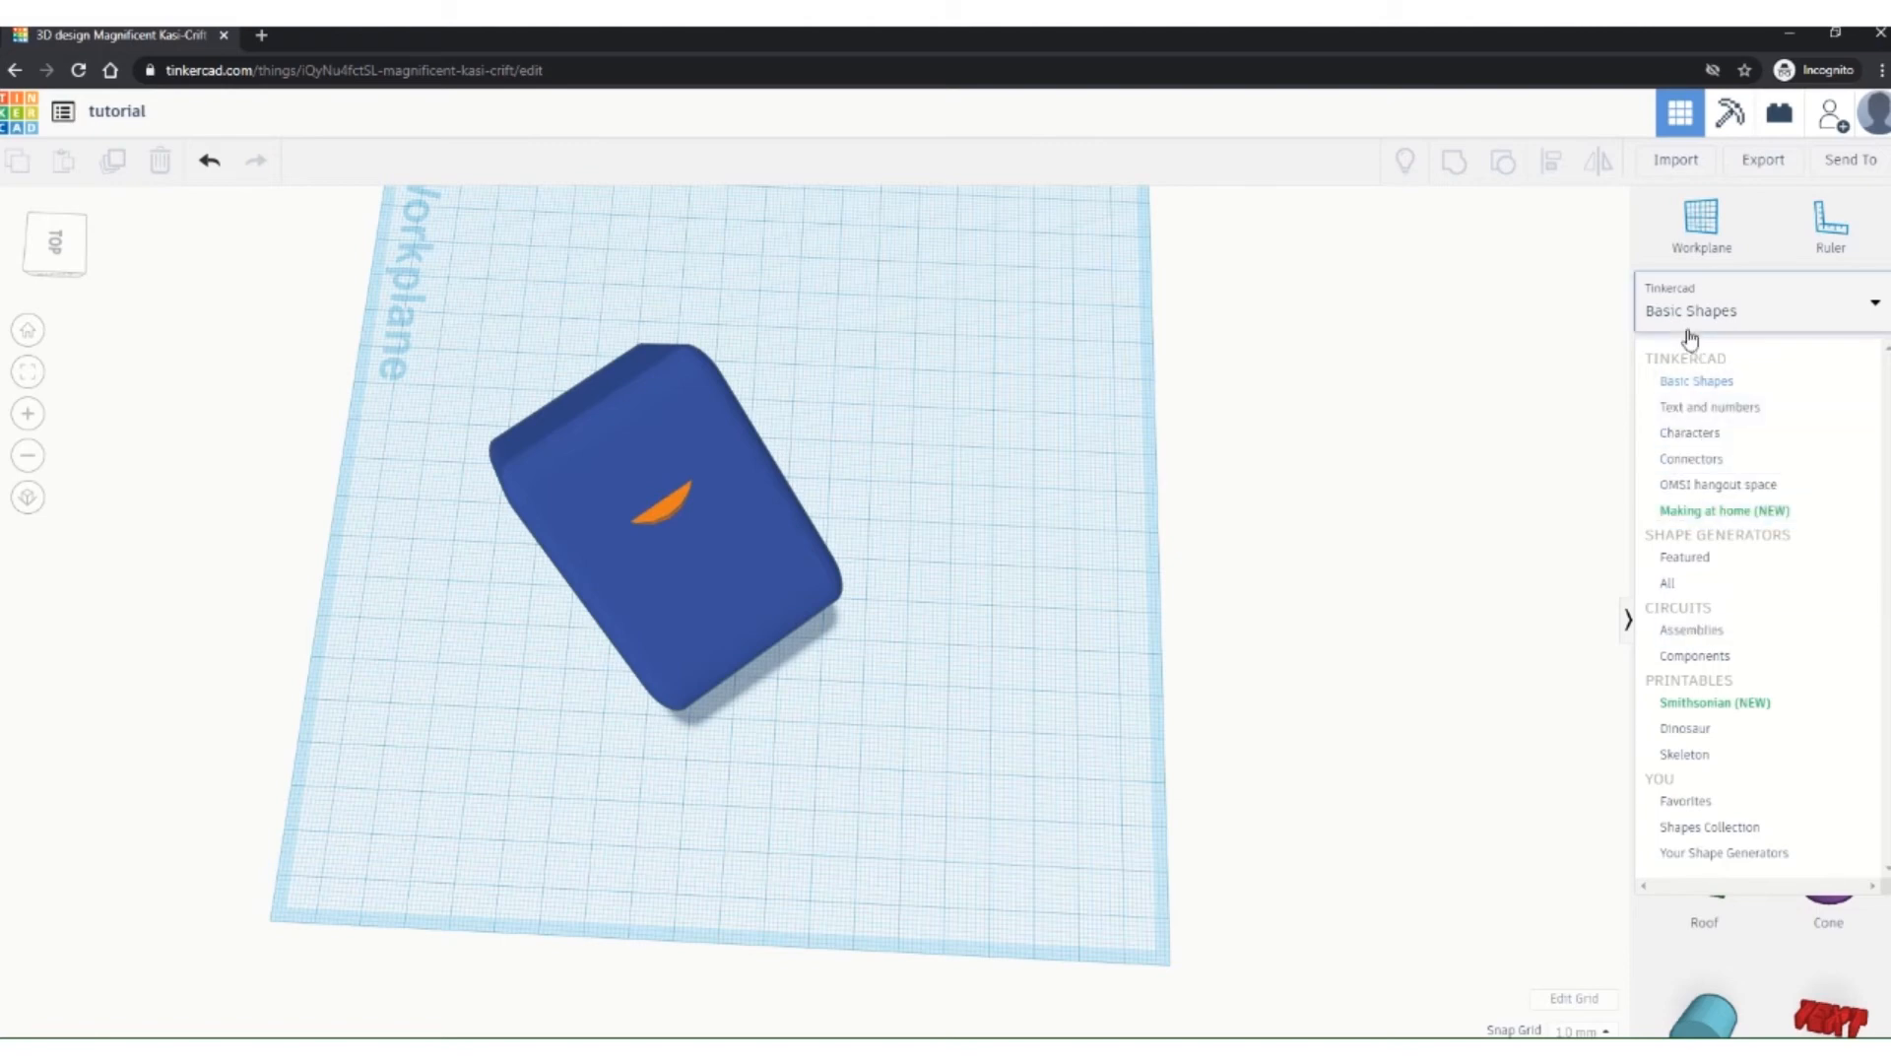
{"action": "left_click", "coordinate": [1537, 355]}
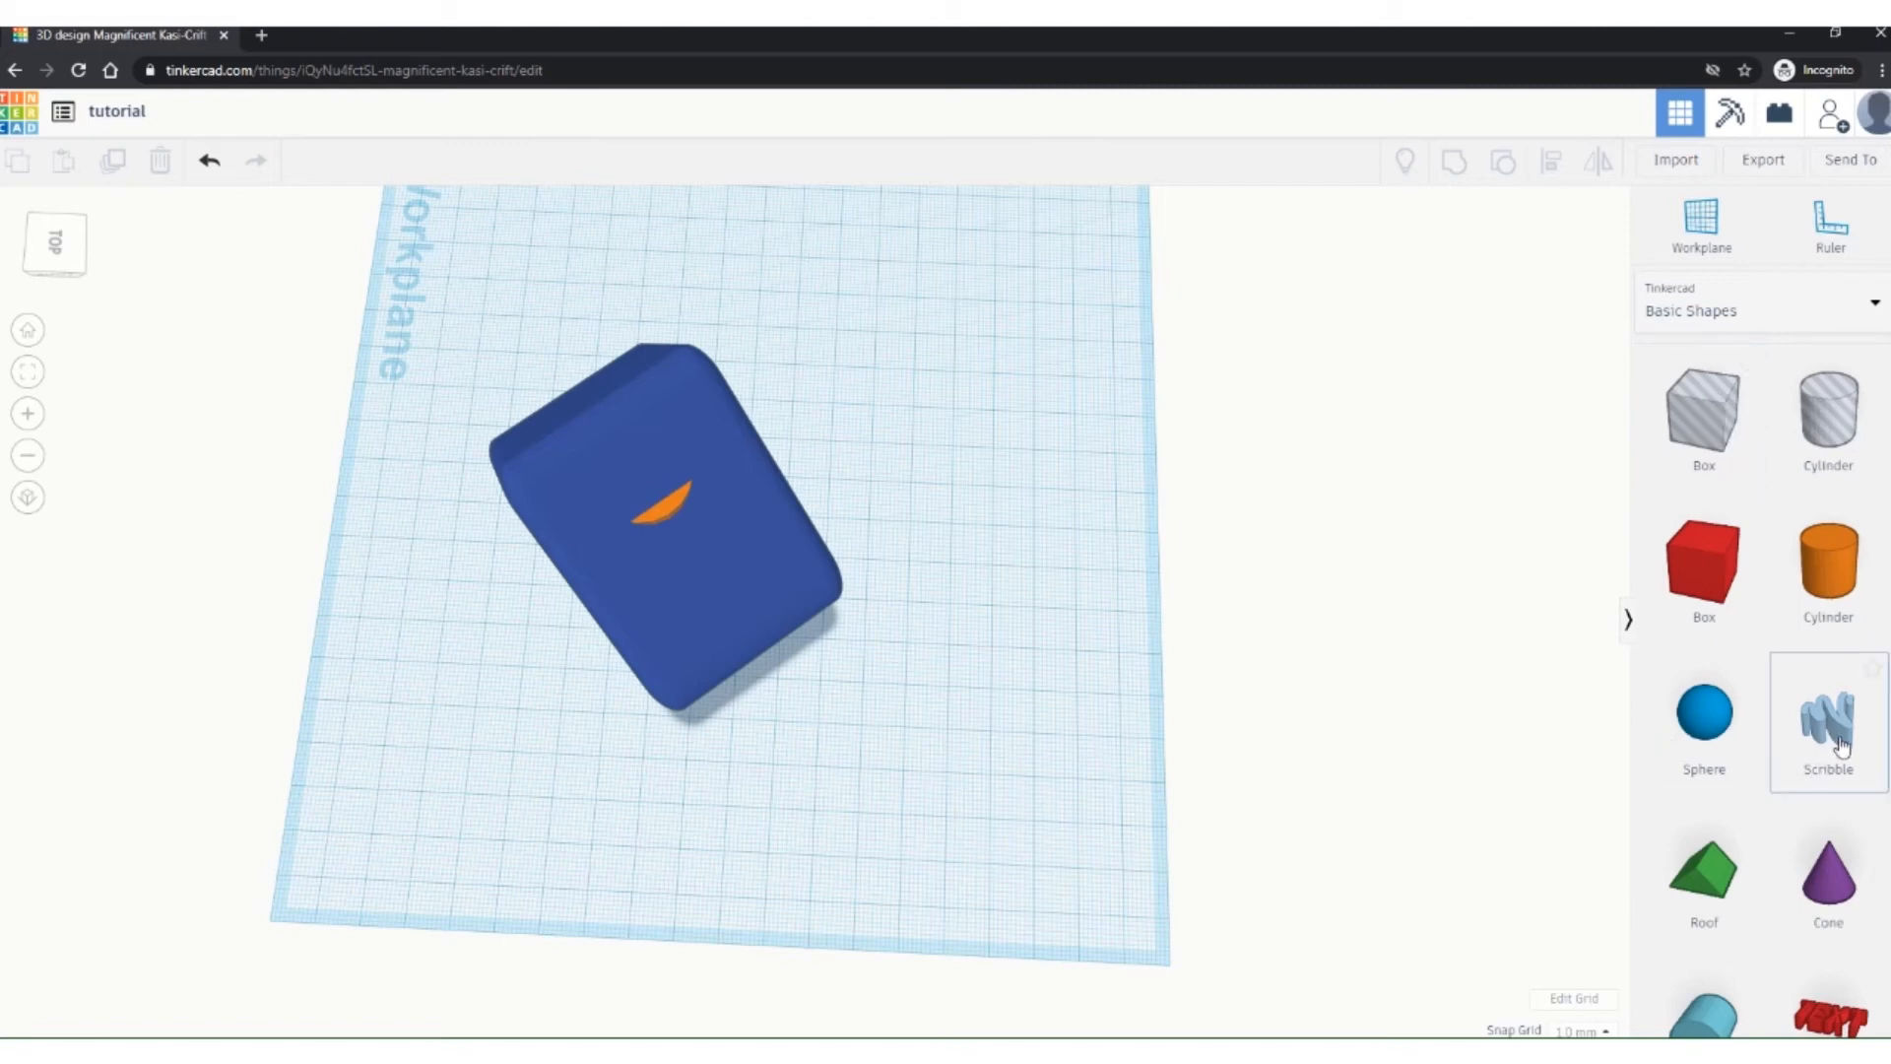
Step: Place a Scribble shape and draw the letter E with its upright, base, middle and top strokes
{"action": "mouse_move", "coordinate": [1840, 746]}
{"action": "left_mouse_down"}
{"action": "mouse_move", "coordinate": [1440, 530]}
{"action": "mouse_move", "coordinate": [960, 453]}
{"action": "left_mouse_up"}
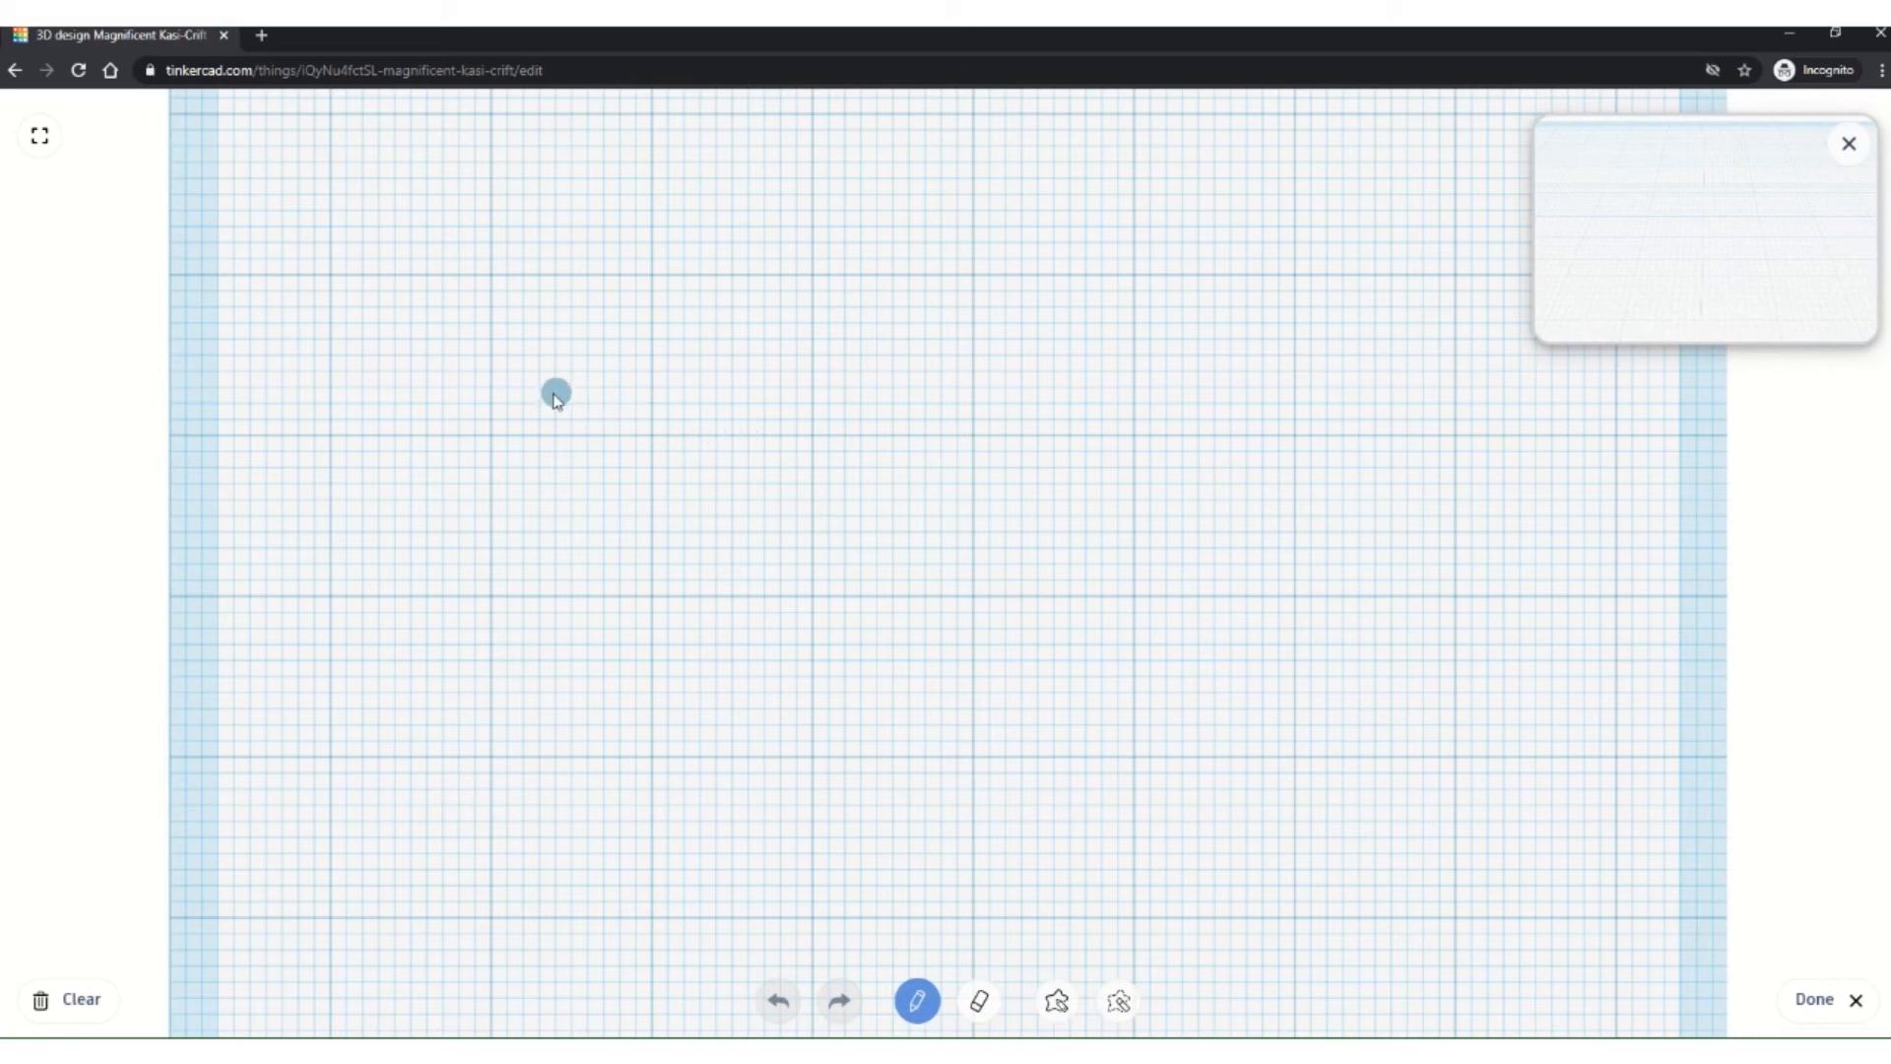
{"action": "mouse_move", "coordinate": [529, 383]}
{"action": "left_mouse_down"}
{"action": "mouse_move", "coordinate": [511, 684]}
{"action": "mouse_move", "coordinate": [574, 722]}
{"action": "mouse_move", "coordinate": [754, 722]}
{"action": "left_mouse_up"}
{"action": "left_click_drag", "start_coordinate": [513, 563], "coordinate": [695, 547]}
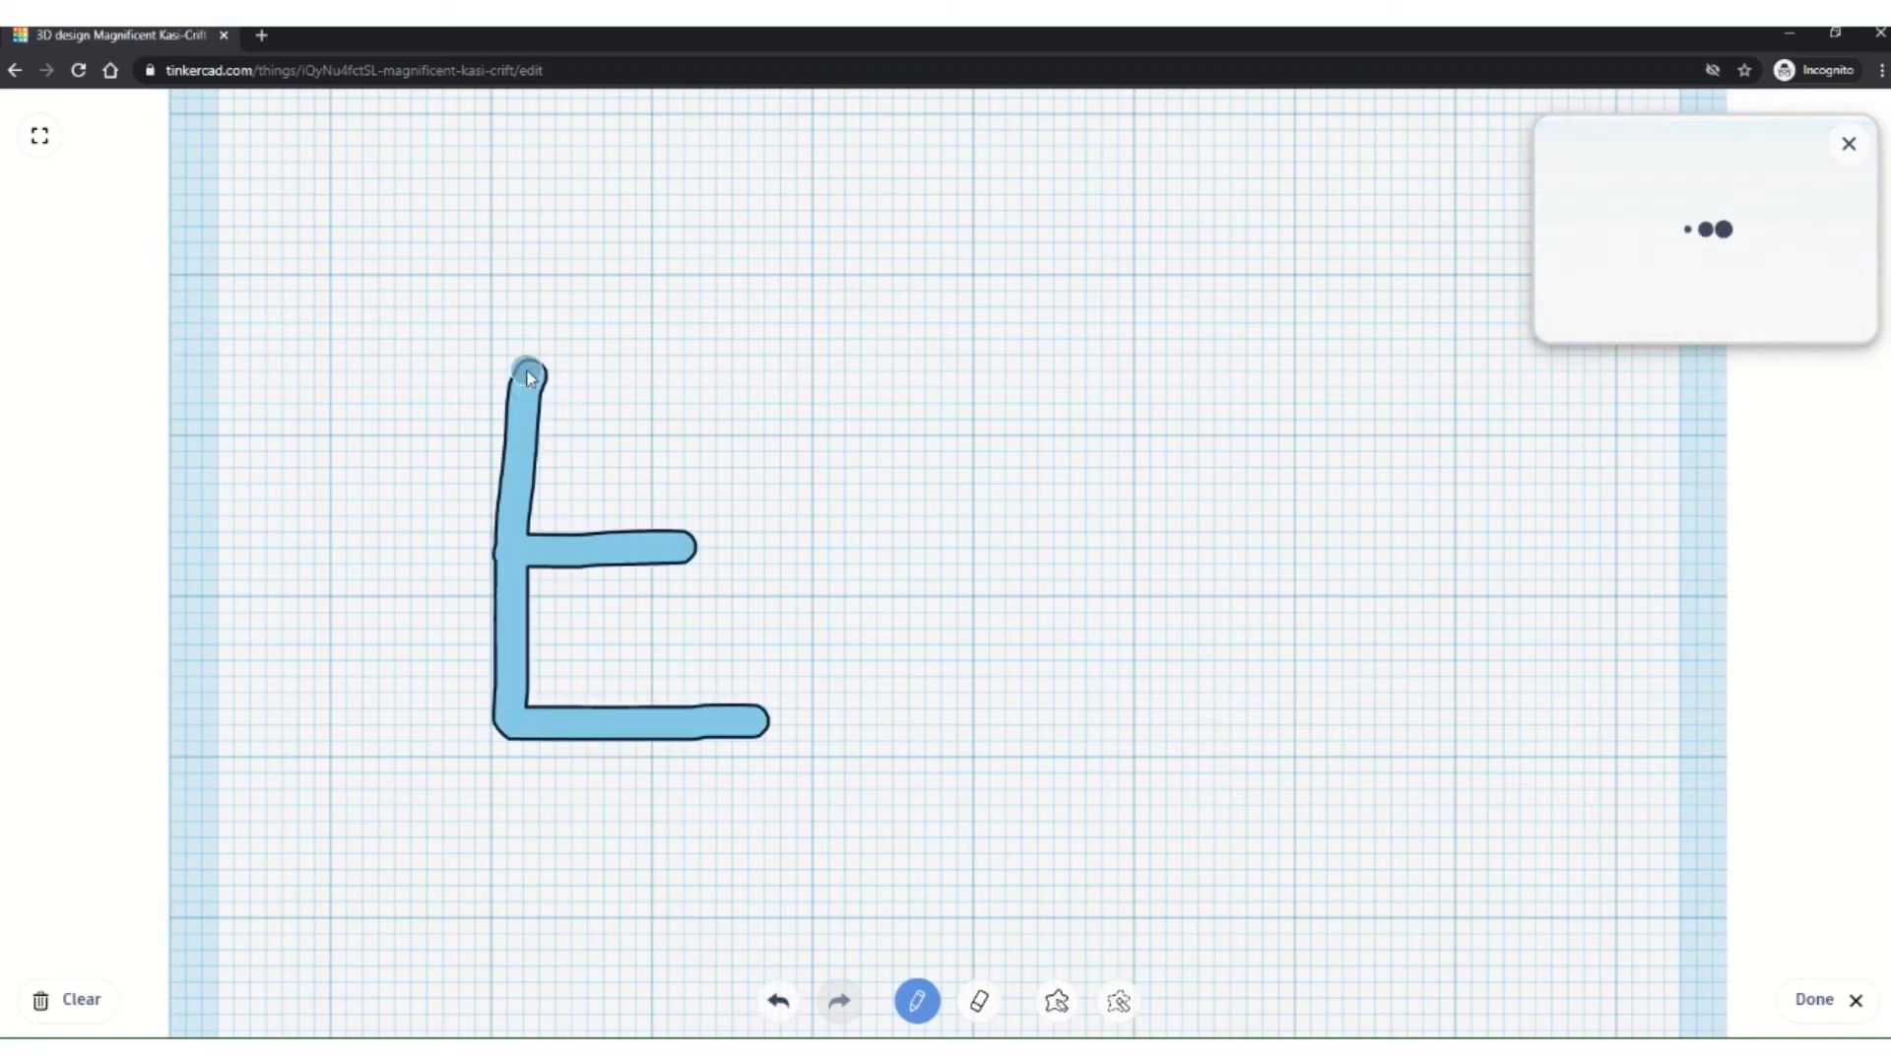
{"action": "mouse_move", "coordinate": [529, 368]}
{"action": "left_mouse_down"}
{"action": "mouse_move", "coordinate": [800, 365]}
{"action": "mouse_move", "coordinate": [883, 469]}
{"action": "mouse_move", "coordinate": [925, 718]}
{"action": "mouse_move", "coordinate": [1015, 552]}
{"action": "mouse_move", "coordinate": [1114, 700]}
{"action": "mouse_move", "coordinate": [1165, 325]}
{"action": "left_mouse_up"}
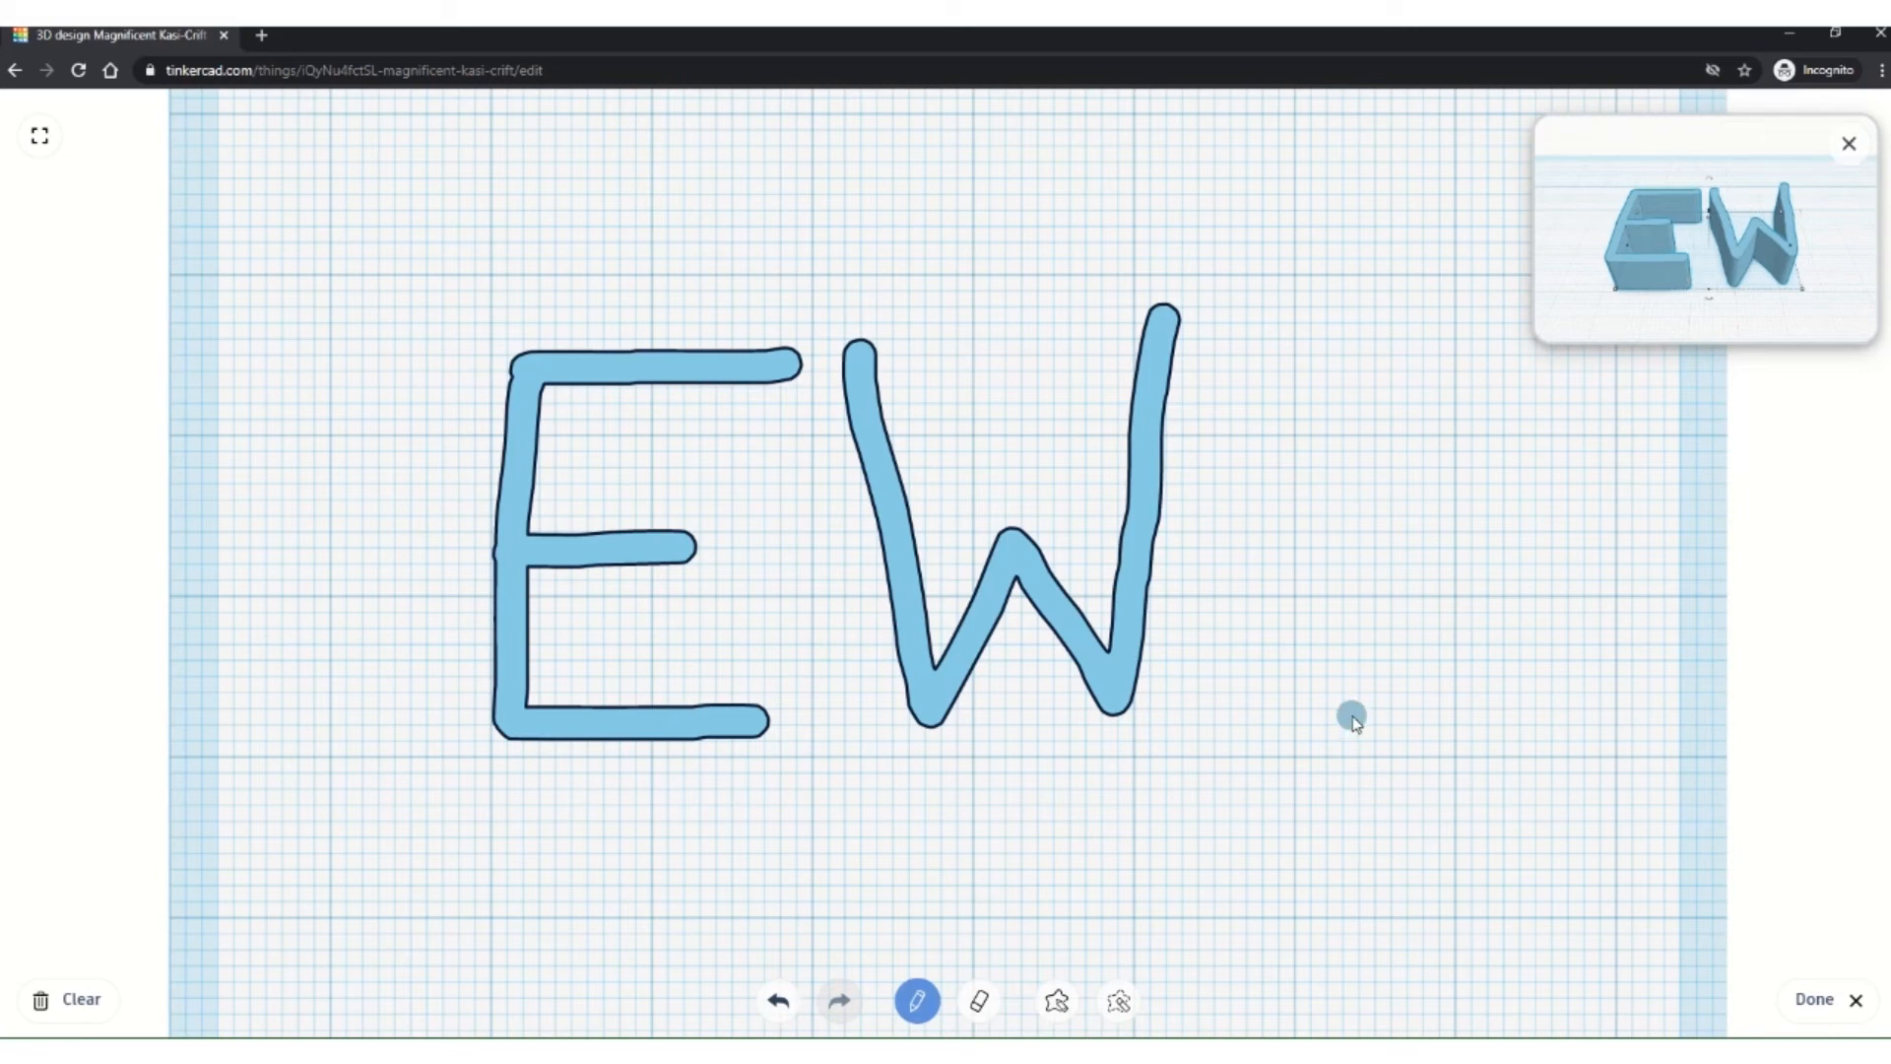
Step: Finish the EW scribble and shrink it to about 37.36 × 33.78 mm
{"action": "left_click", "coordinate": [1825, 1012]}
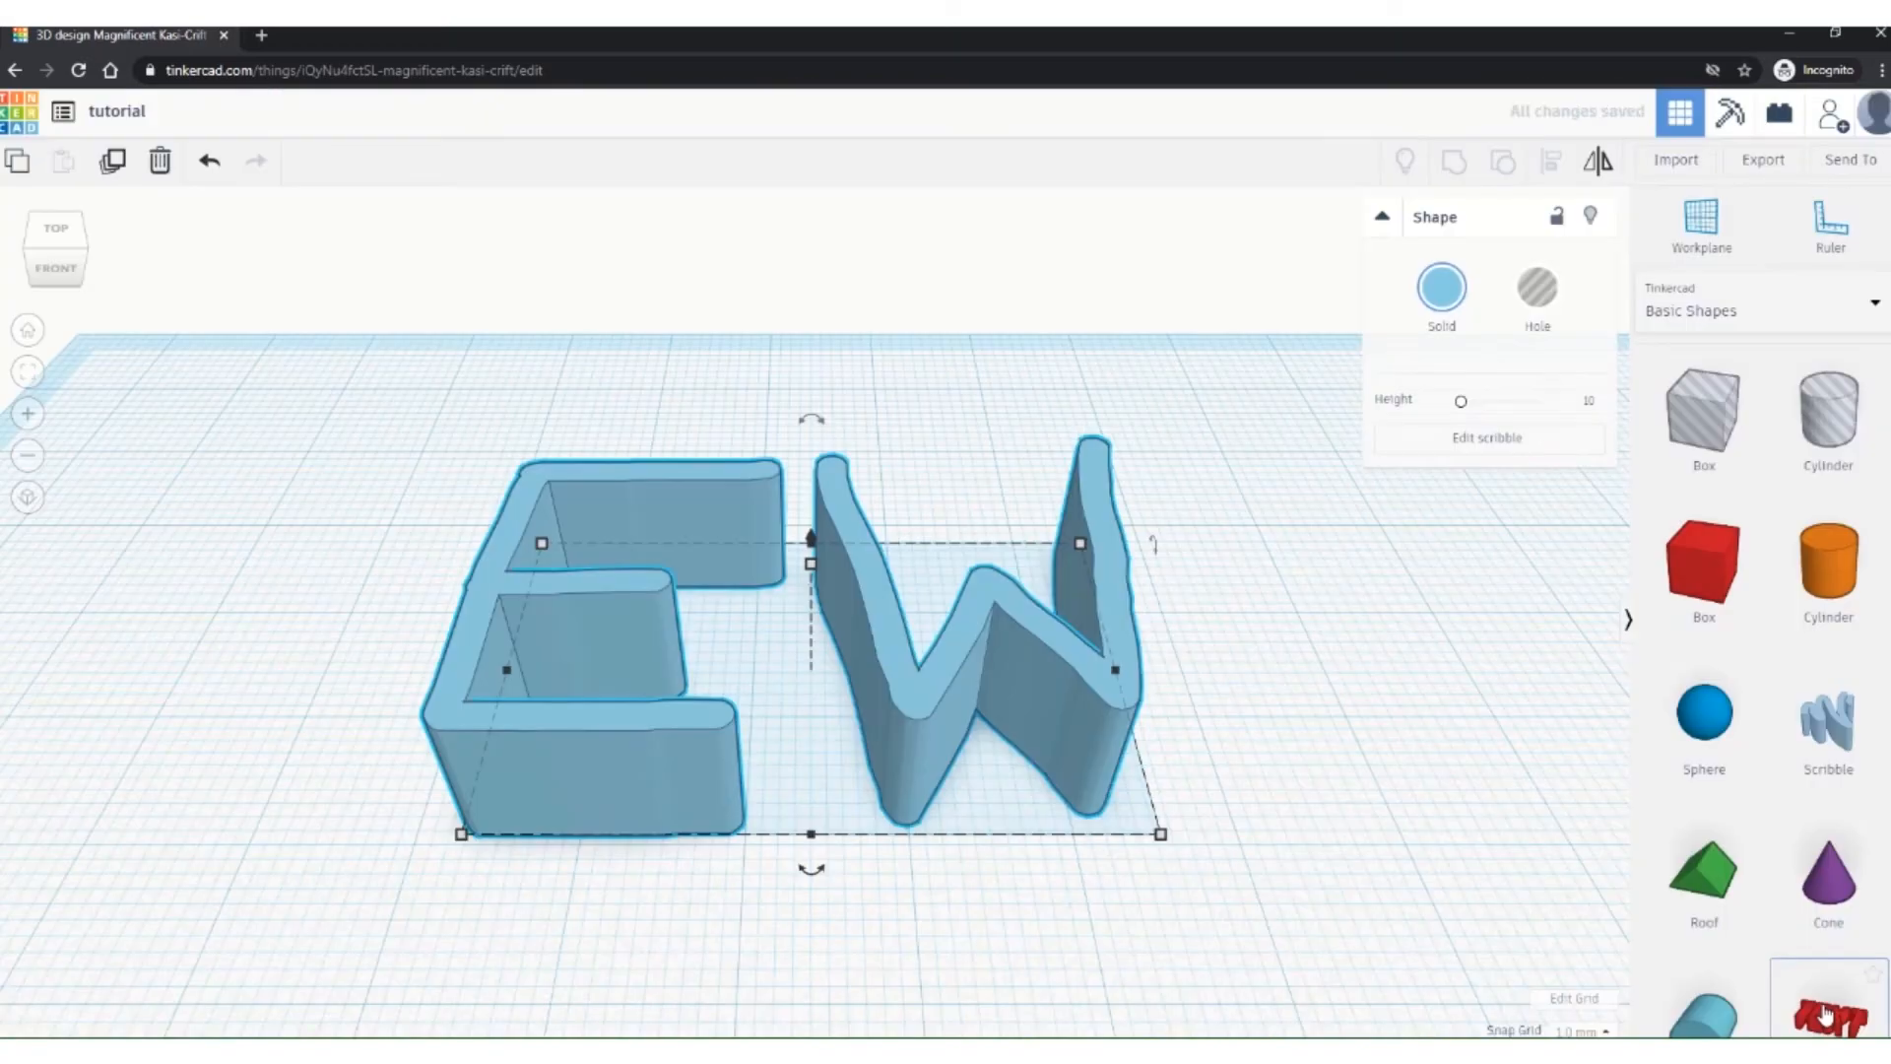
{"action": "scroll", "coordinate": [1319, 817], "scroll_direction": "down", "scroll_amount": 3}
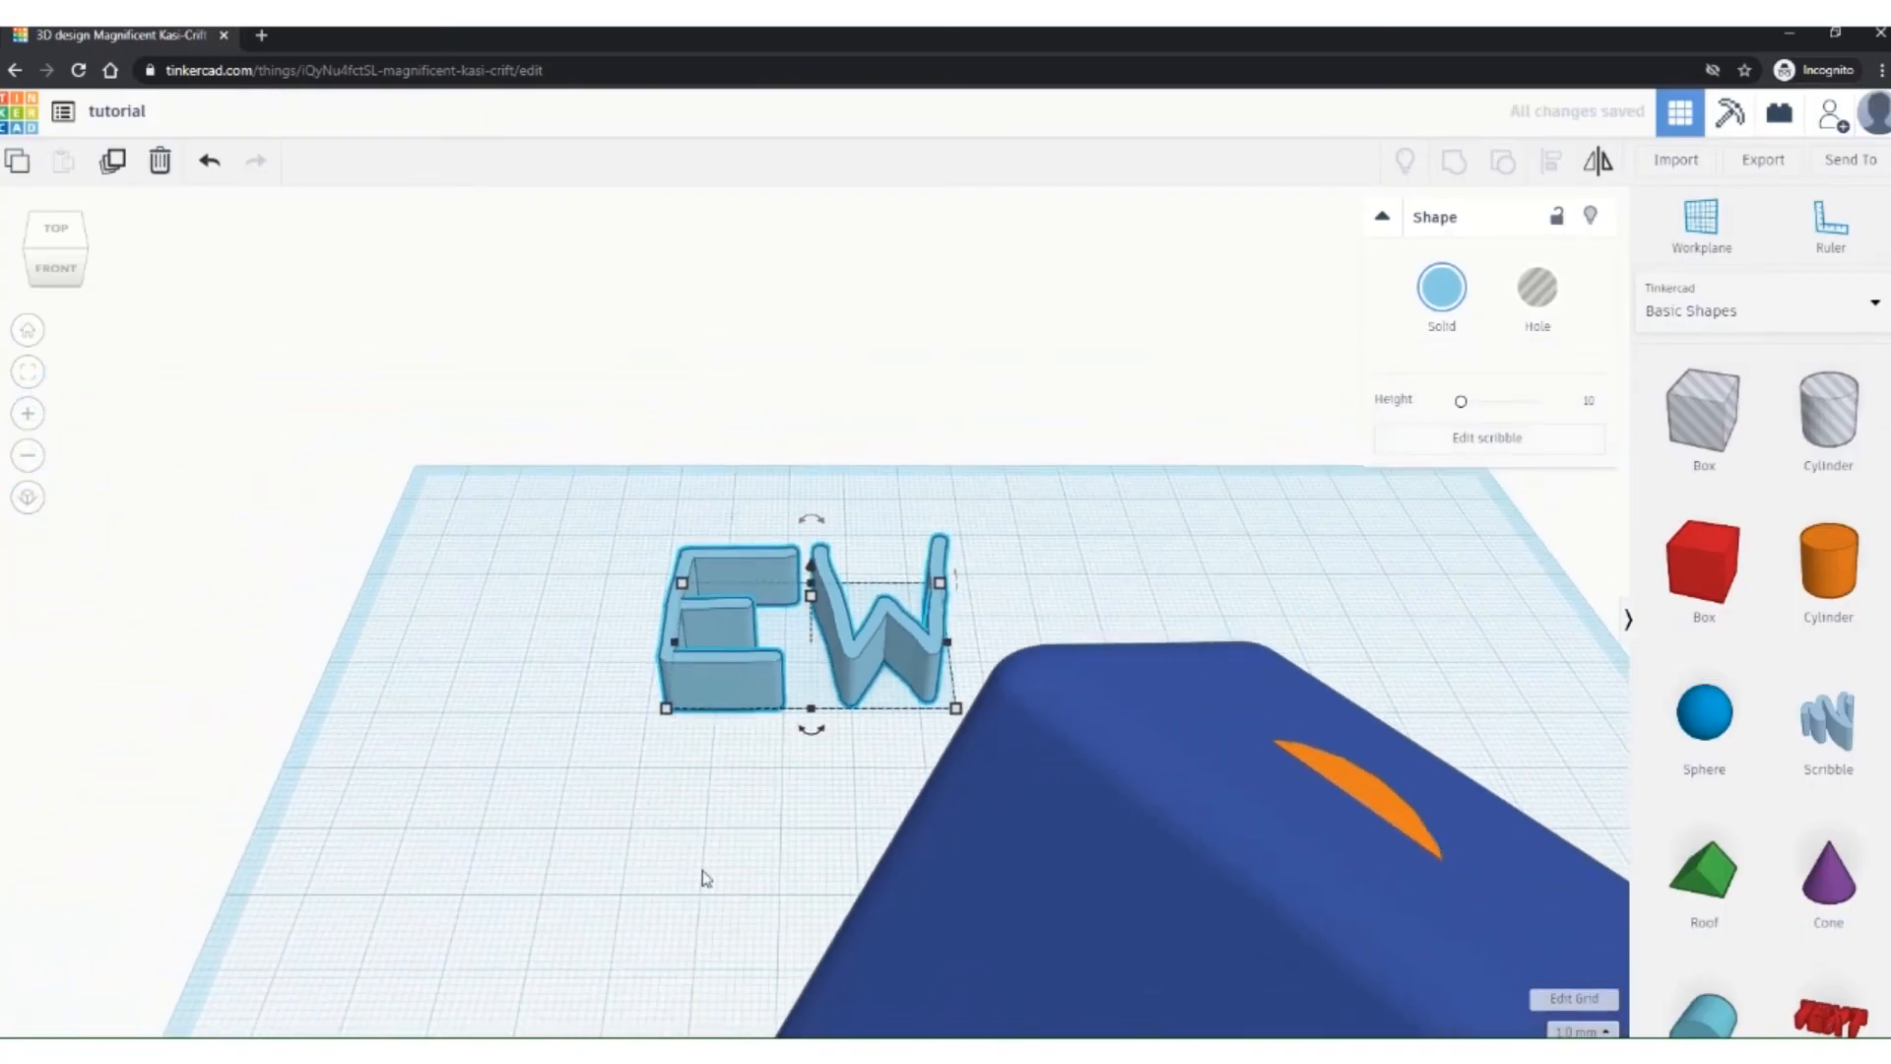
{"action": "right_click_drag", "start_coordinate": [703, 874], "coordinate": [1240, 824]}
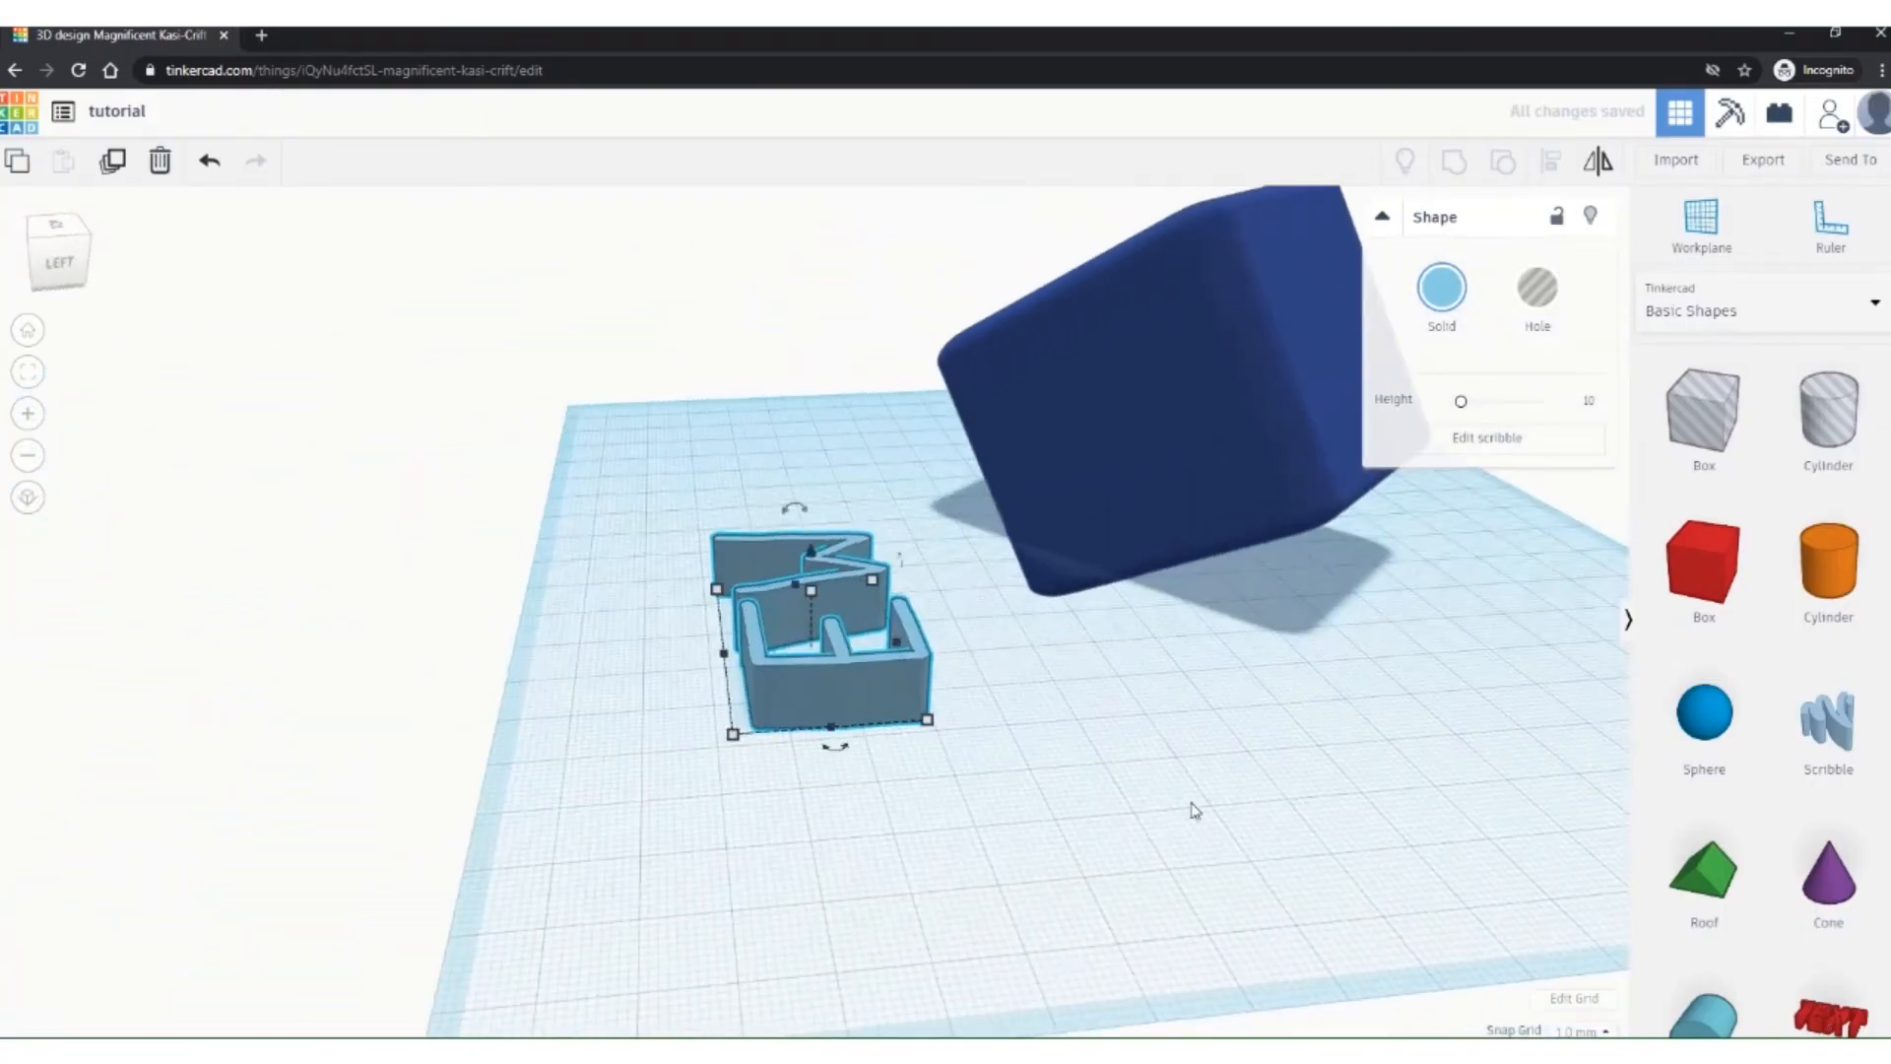
{"action": "scroll", "coordinate": [940, 726], "scroll_direction": "up", "scroll_amount": 3}
{"action": "left_click_drag", "start_coordinate": [1169, 805], "coordinate": [955, 719]}
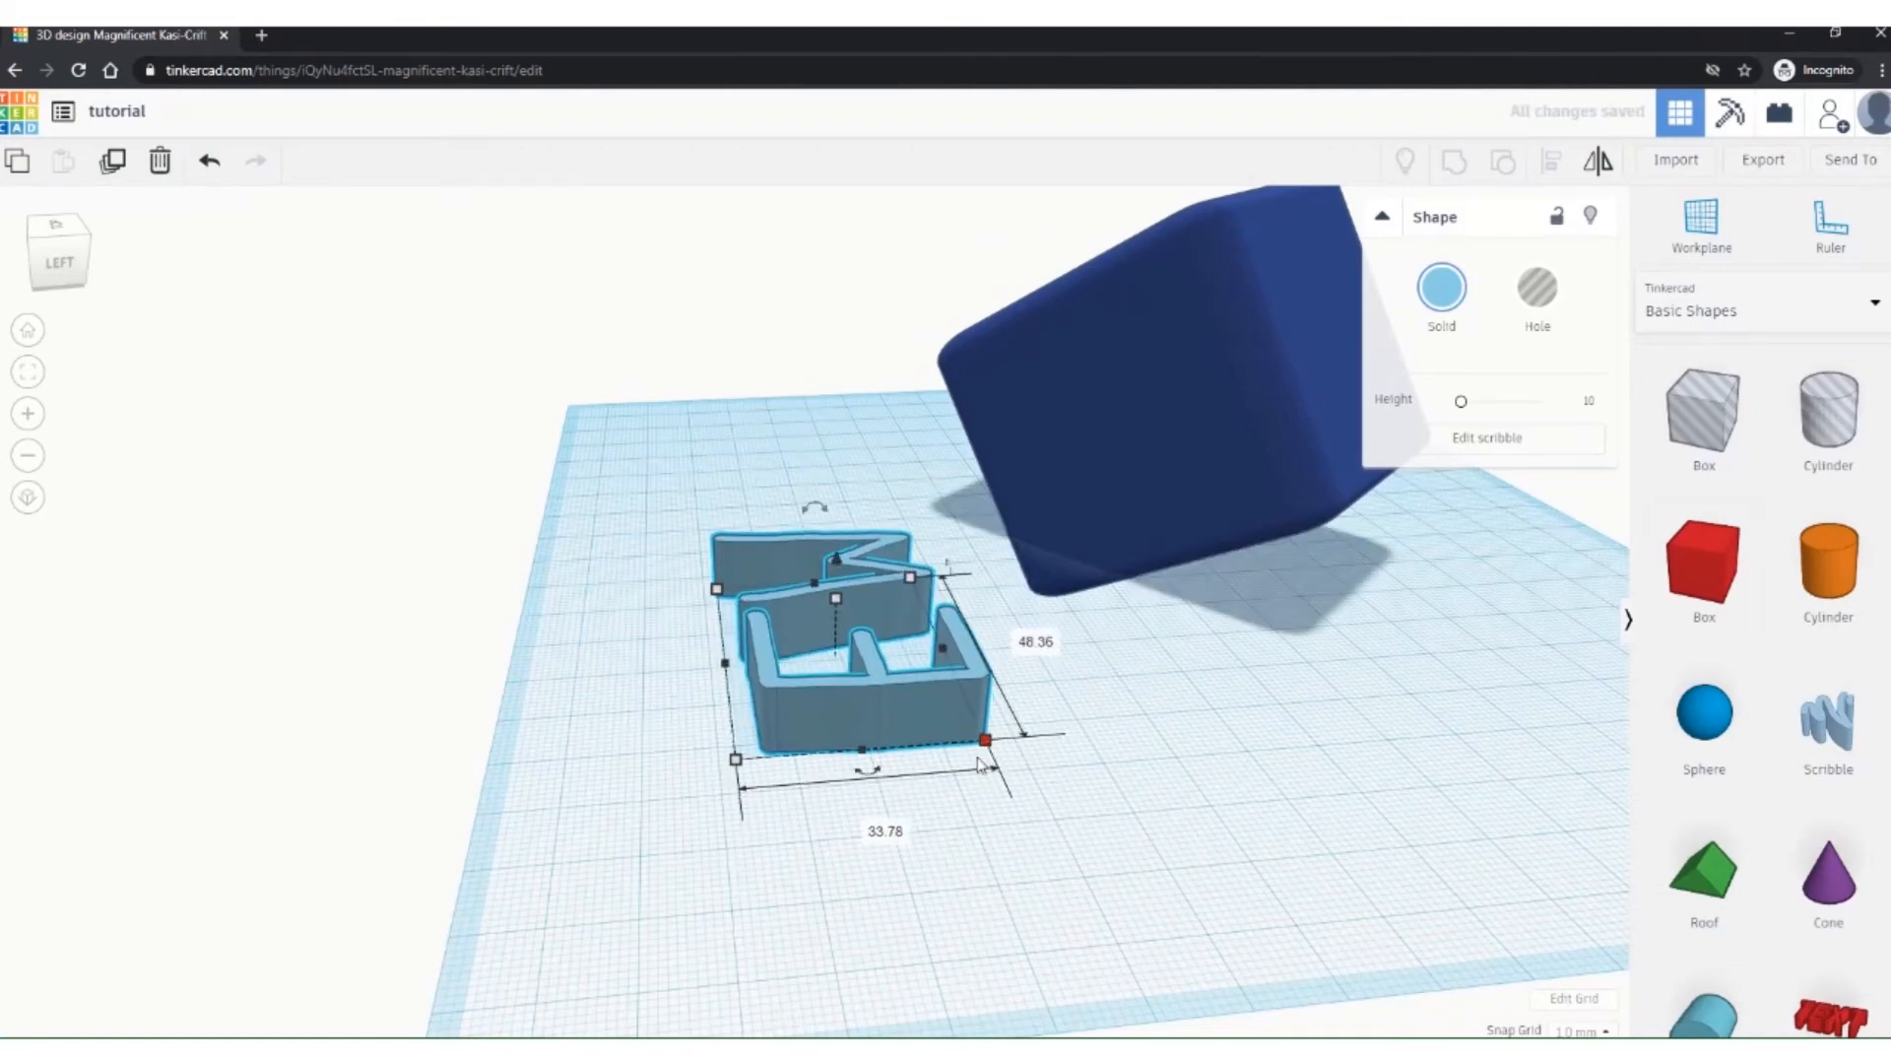
{"action": "right_click_drag", "start_coordinate": [1051, 815], "coordinate": [545, 930]}
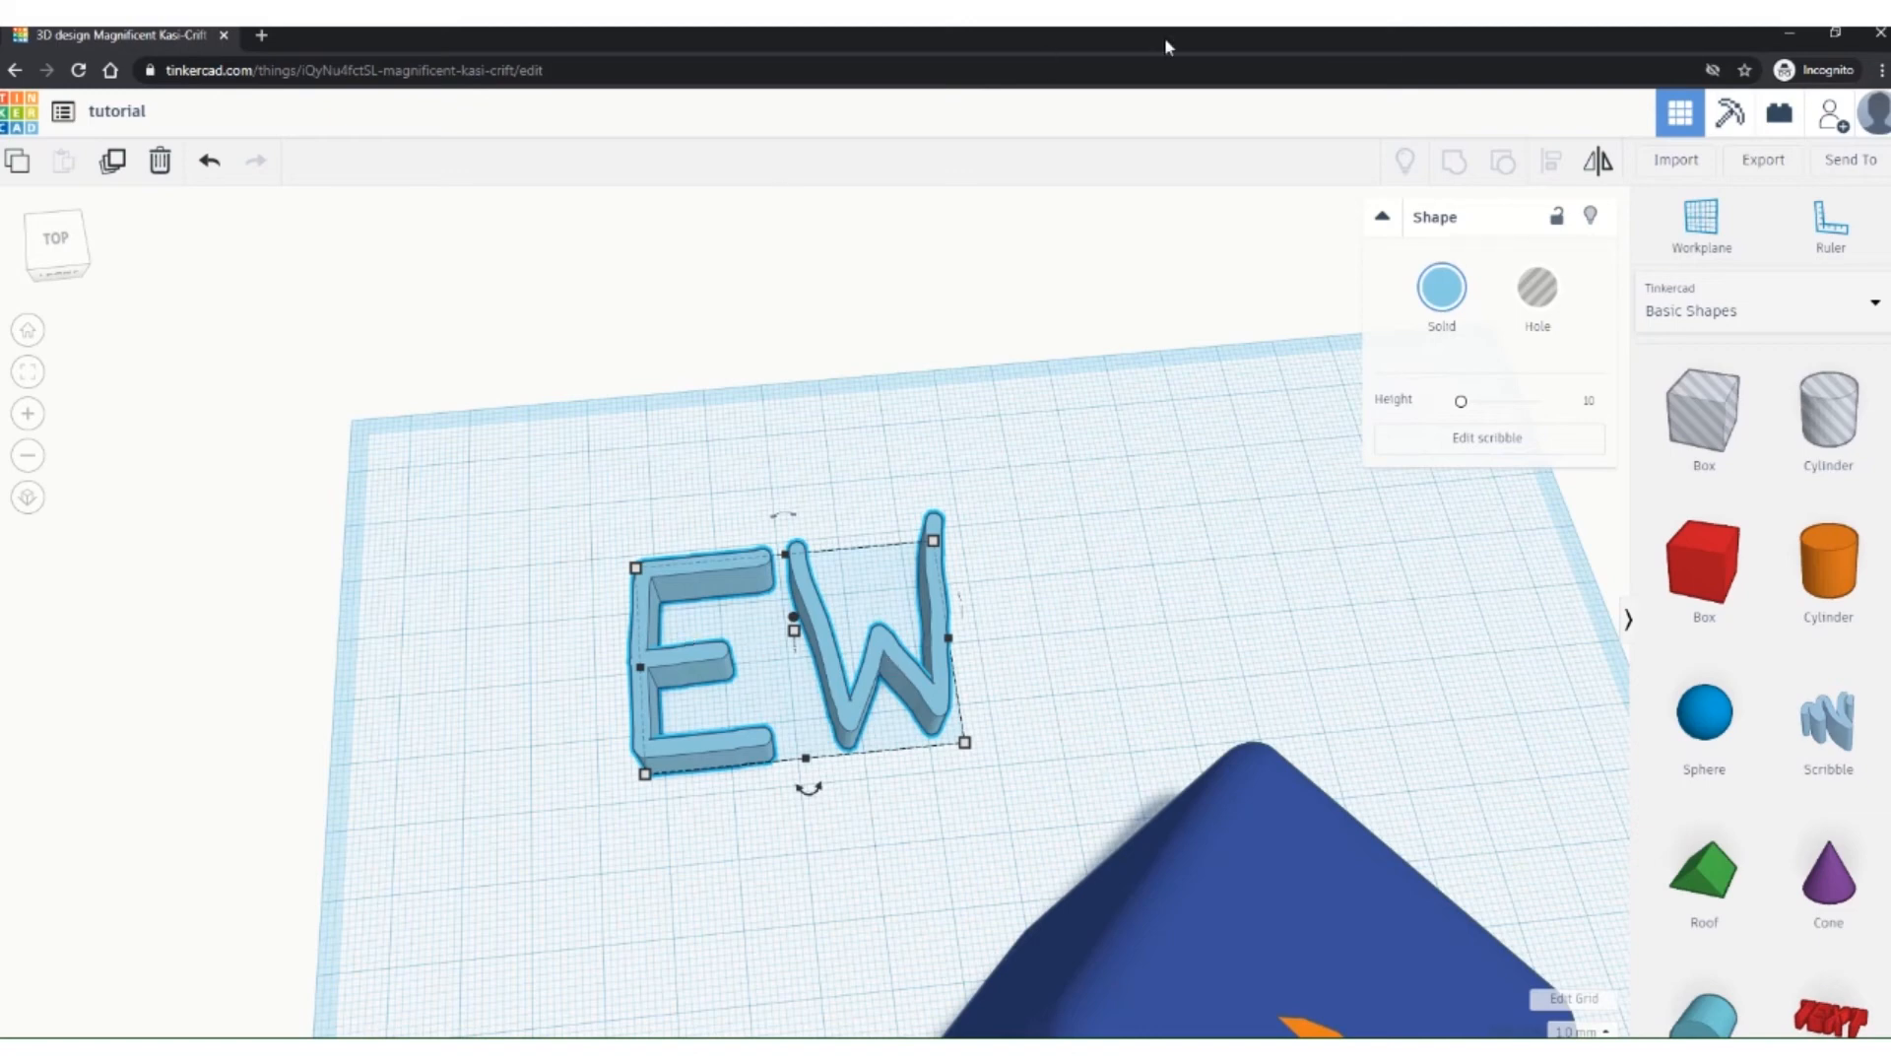
Step: Mirror the EW lettering top-to-bottom and left-to-right
{"action": "left_click", "coordinate": [1598, 173]}
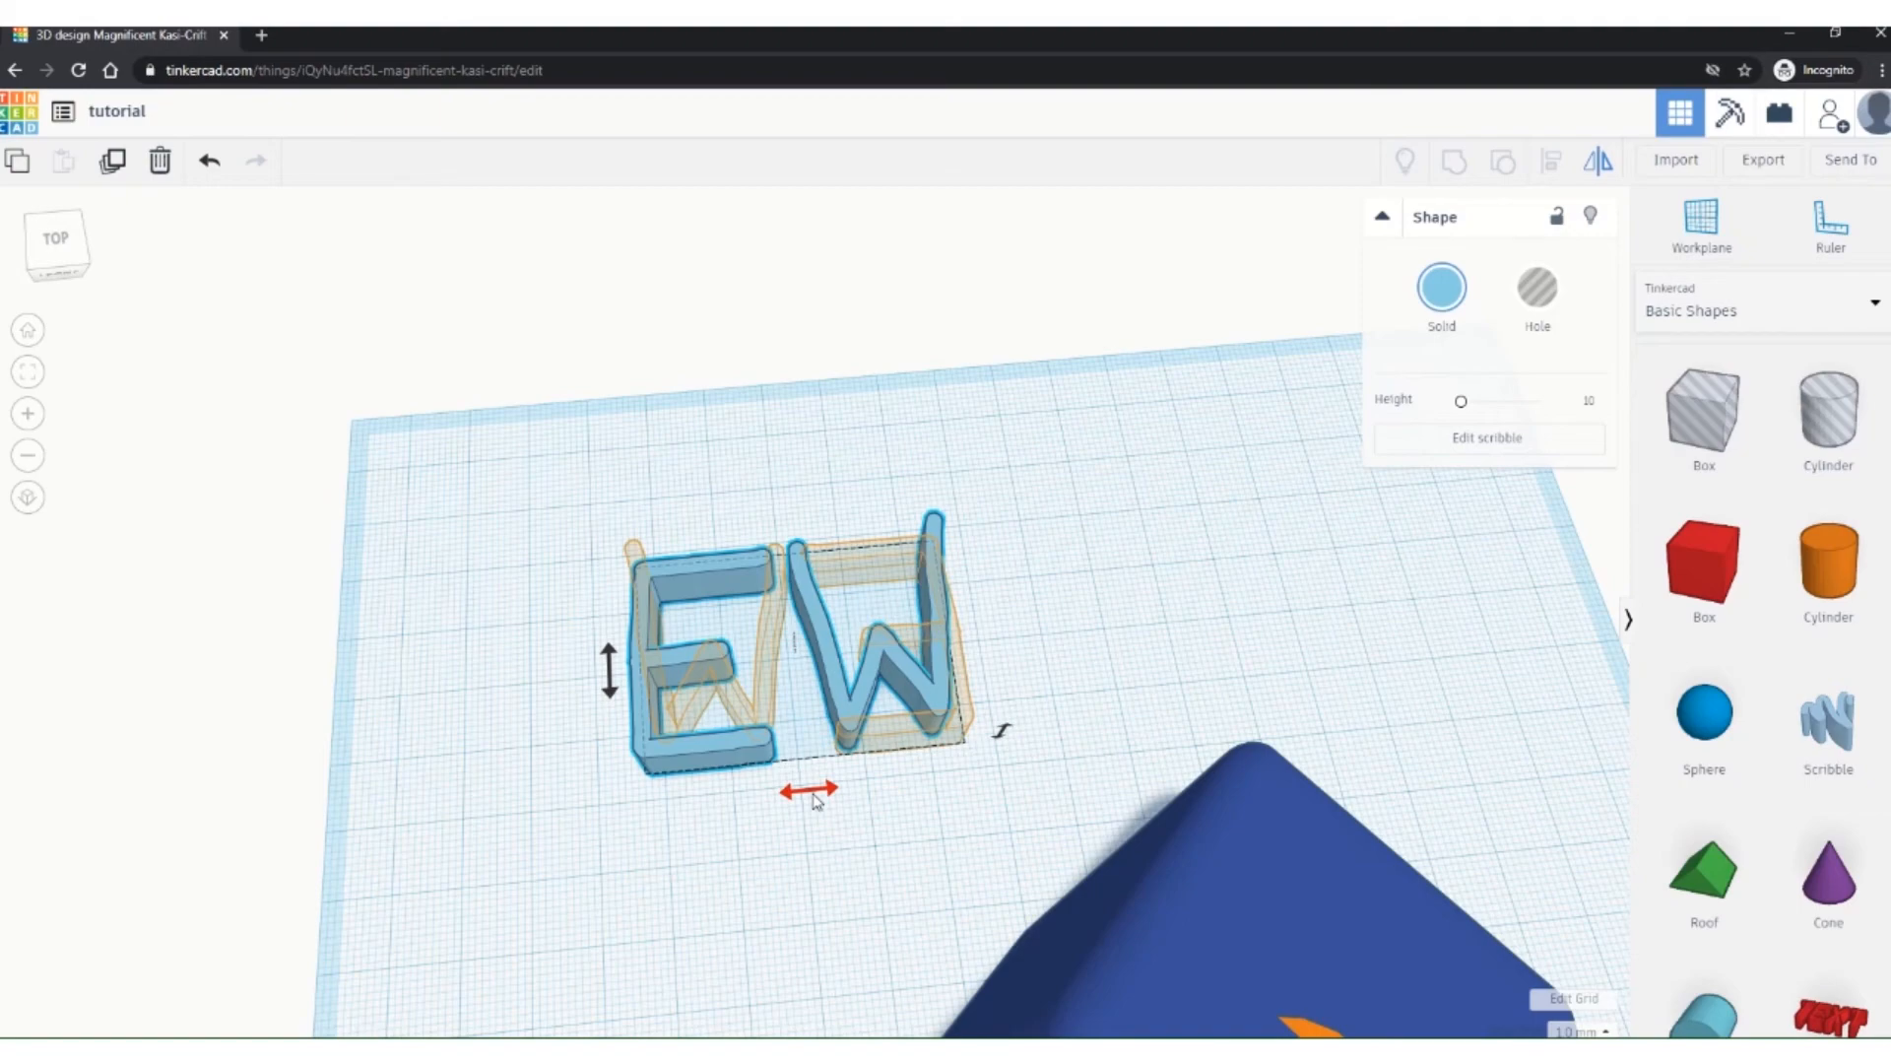
{"action": "right_click_drag", "start_coordinate": [1030, 766], "coordinate": [1103, 623]}
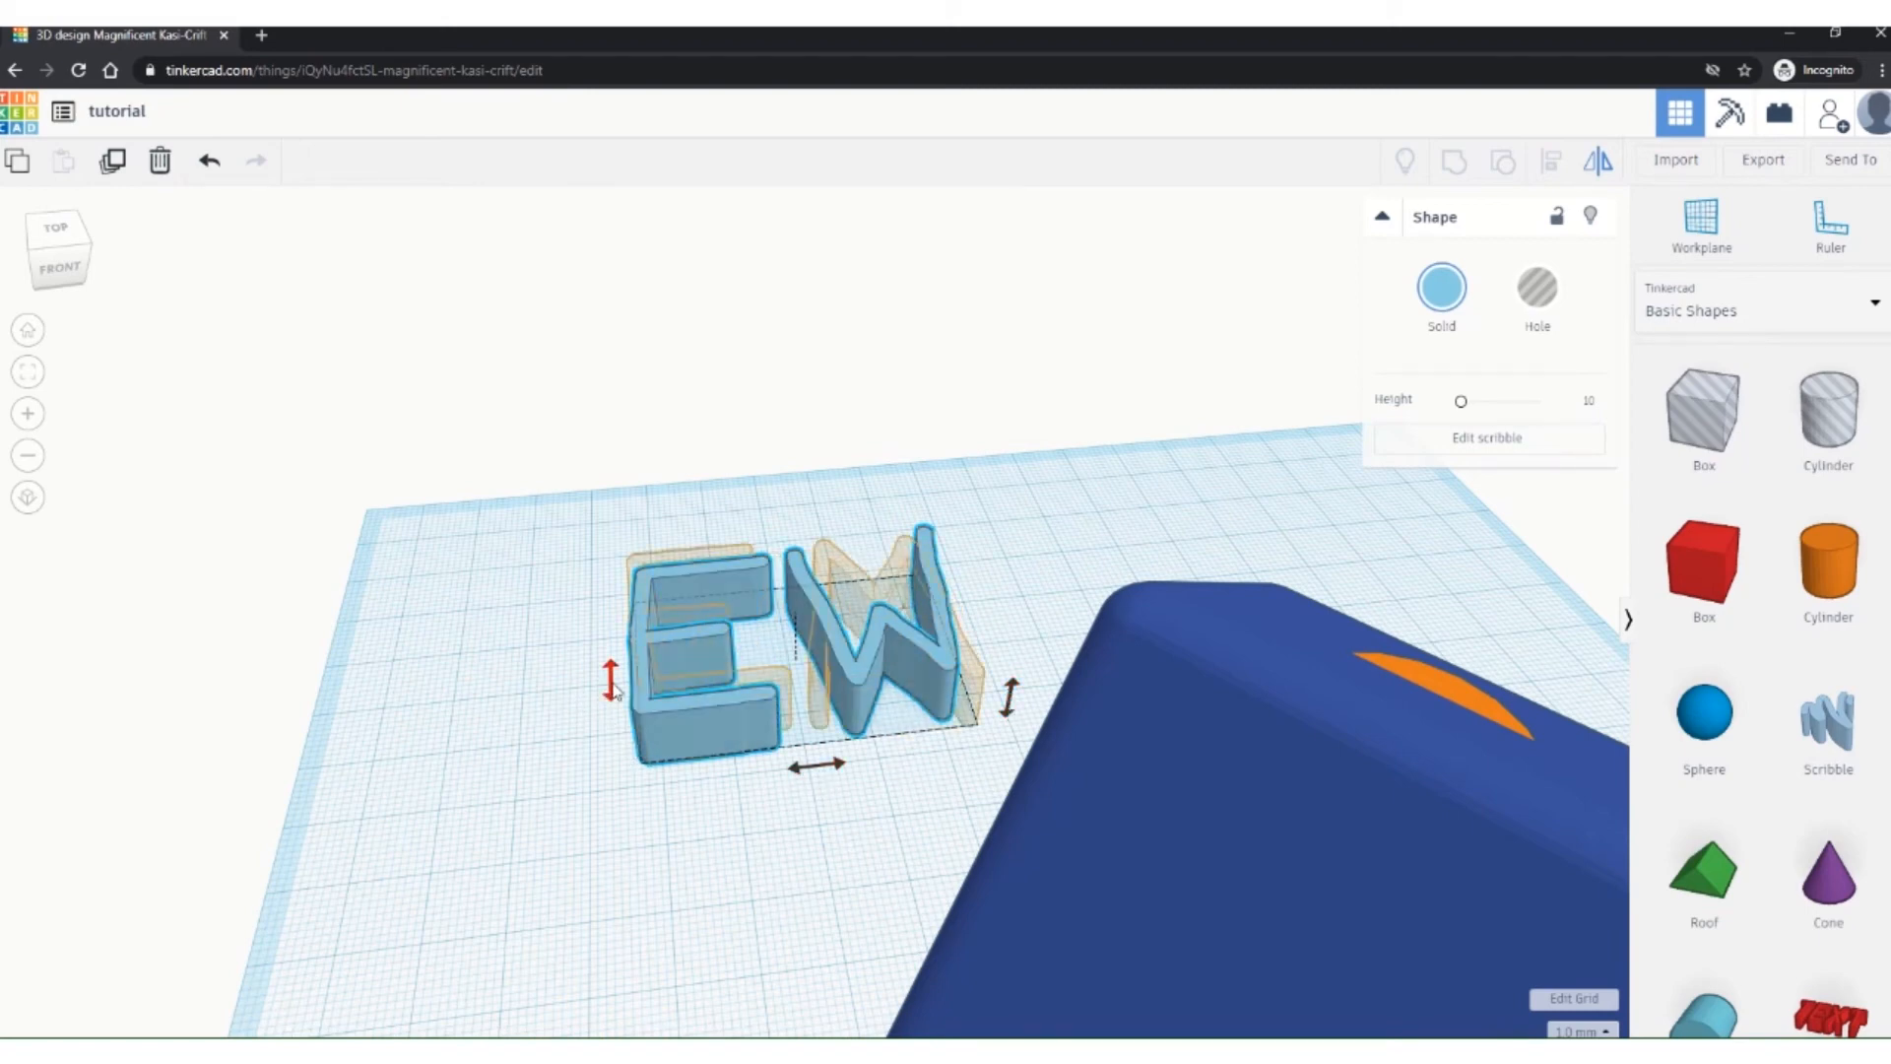
{"action": "left_click", "coordinate": [612, 680]}
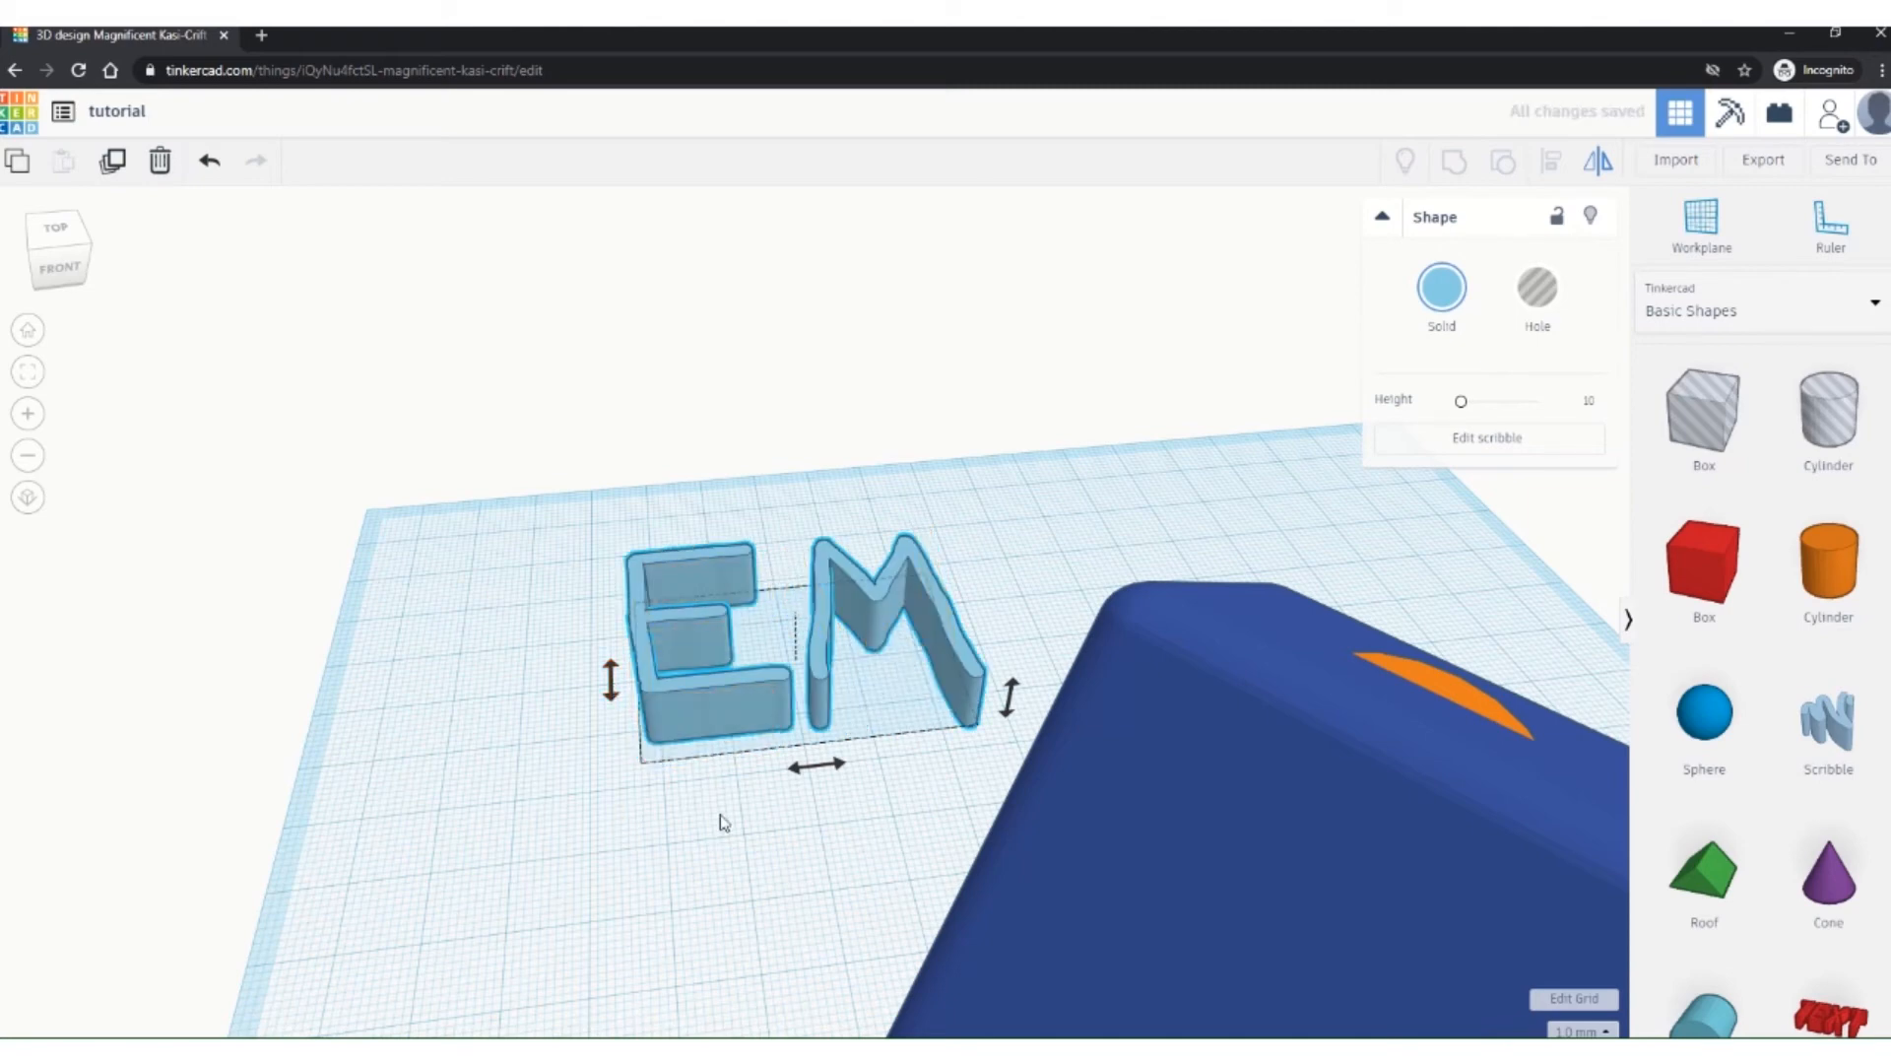
{"action": "left_click", "coordinate": [810, 769]}
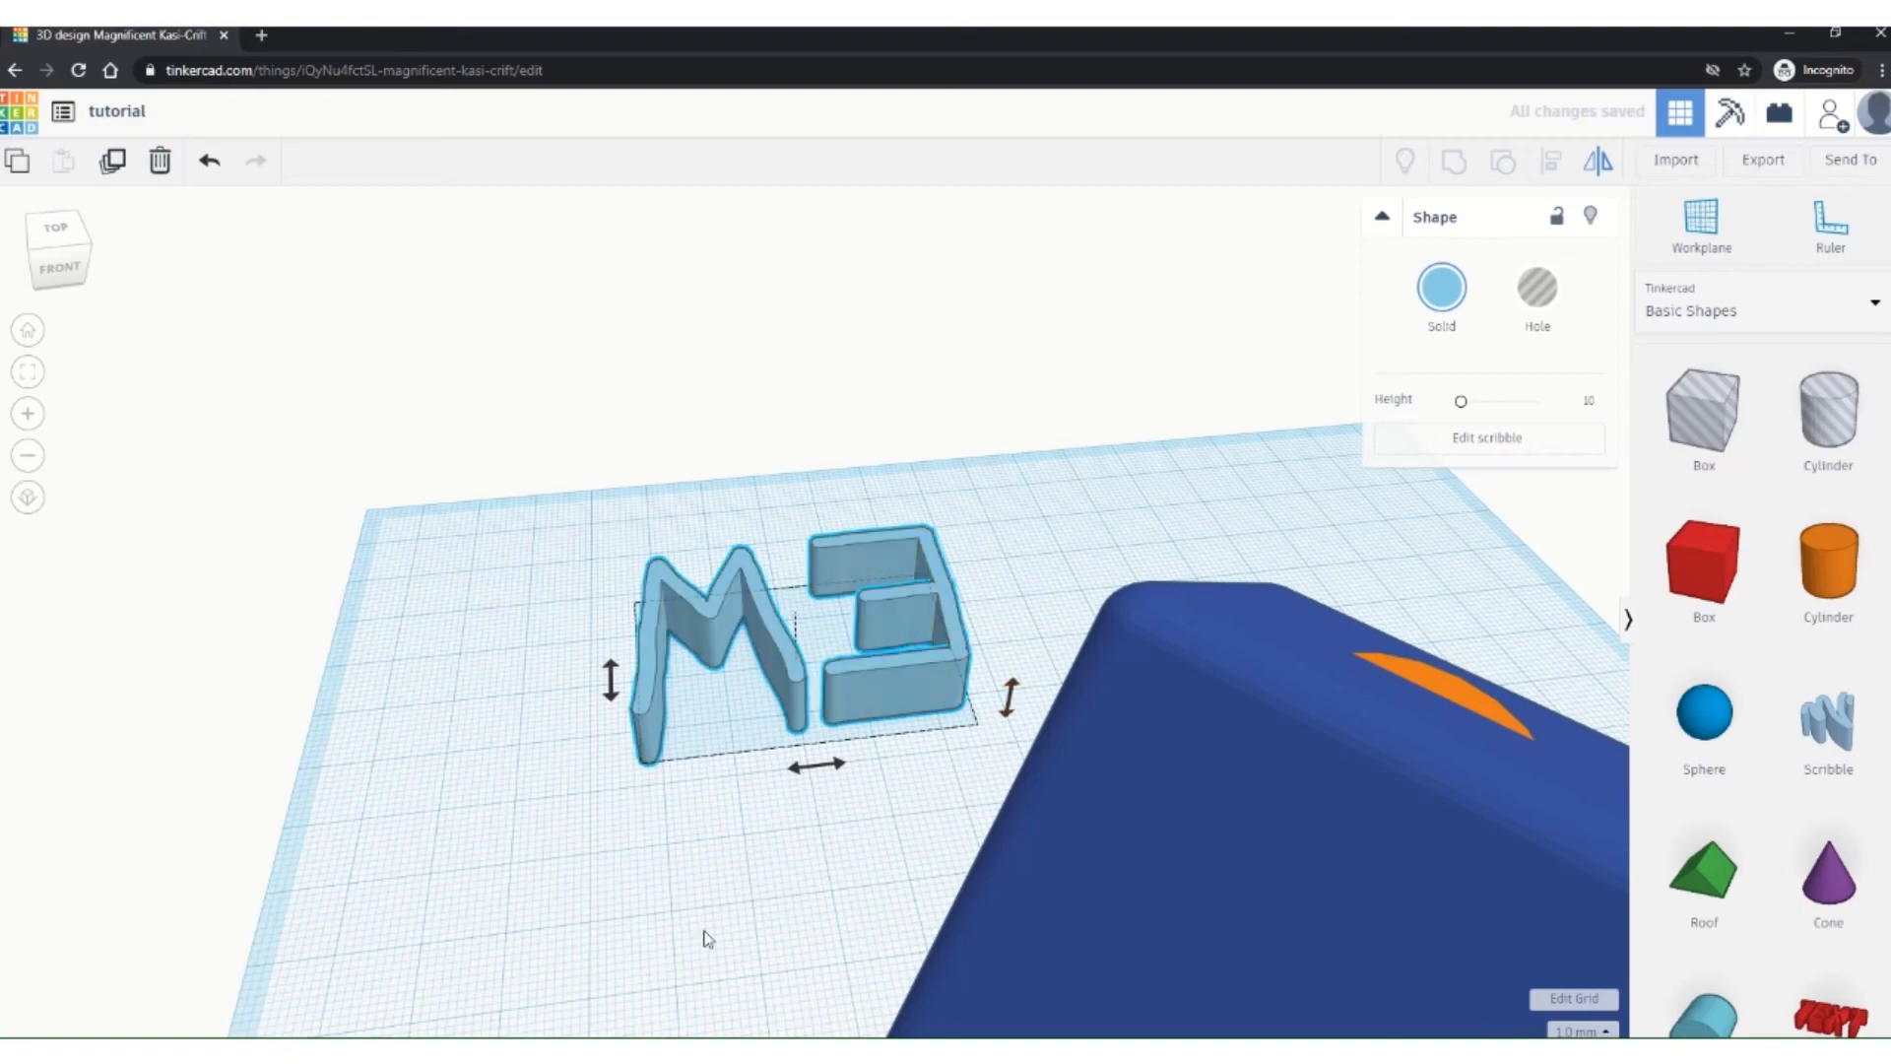
{"action": "right_click_drag", "start_coordinate": [494, 905], "coordinate": [1482, 984]}
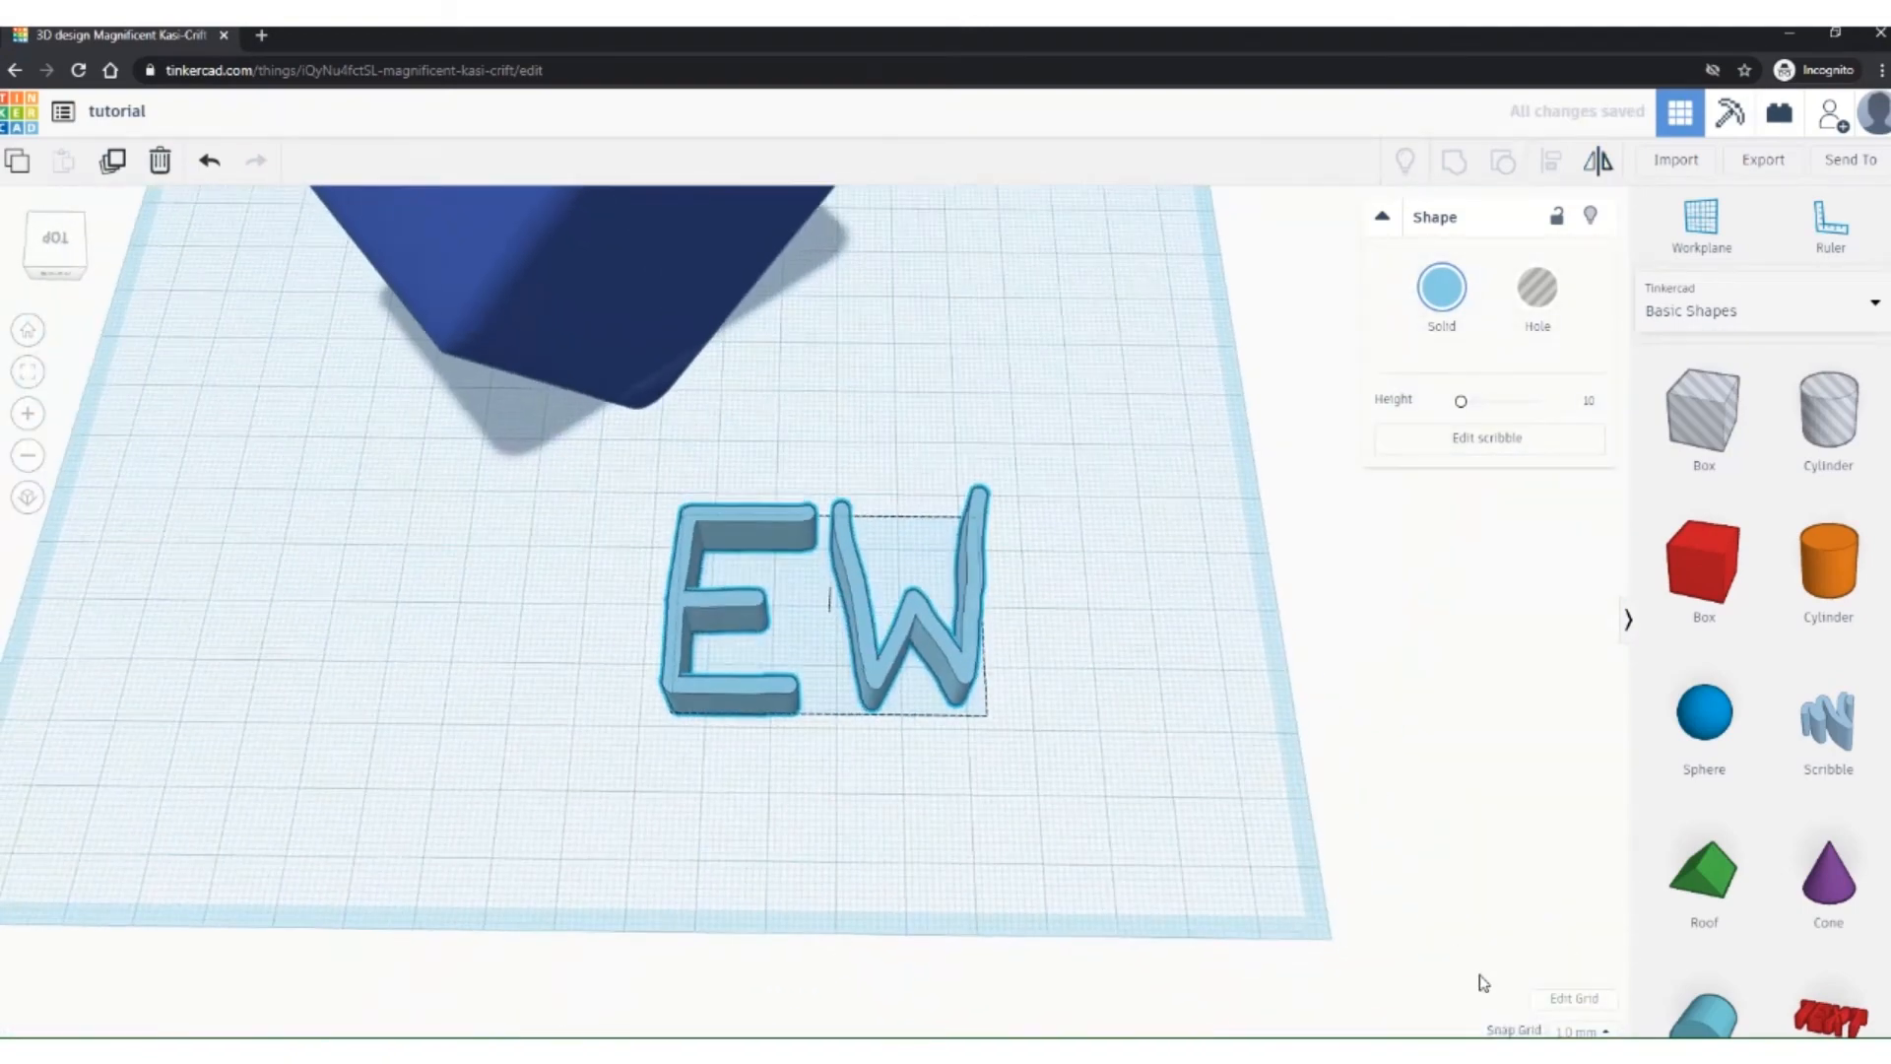
Step: Duplicate the EW lettering and move the copy up and to the right
{"action": "left_click", "coordinate": [890, 841]}
{"action": "left_click", "coordinate": [853, 647]}
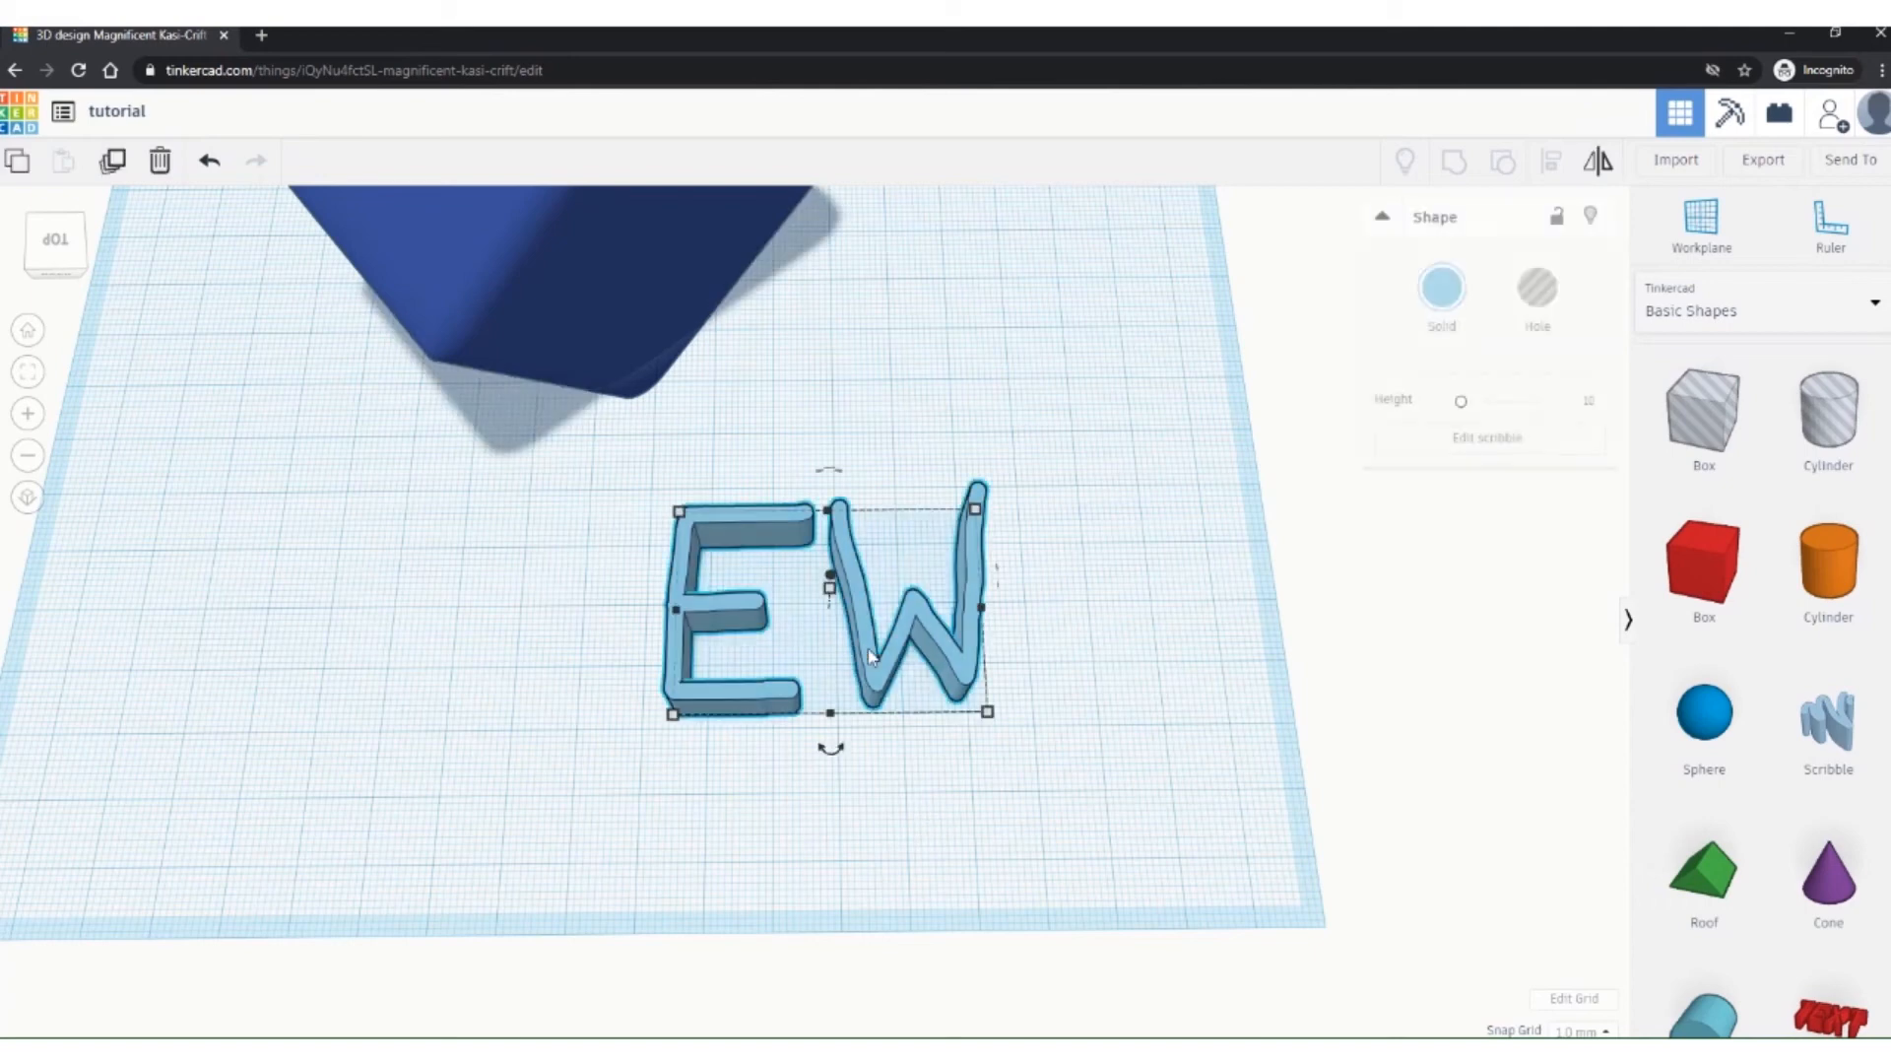
{"action": "left_click", "coordinate": [115, 170]}
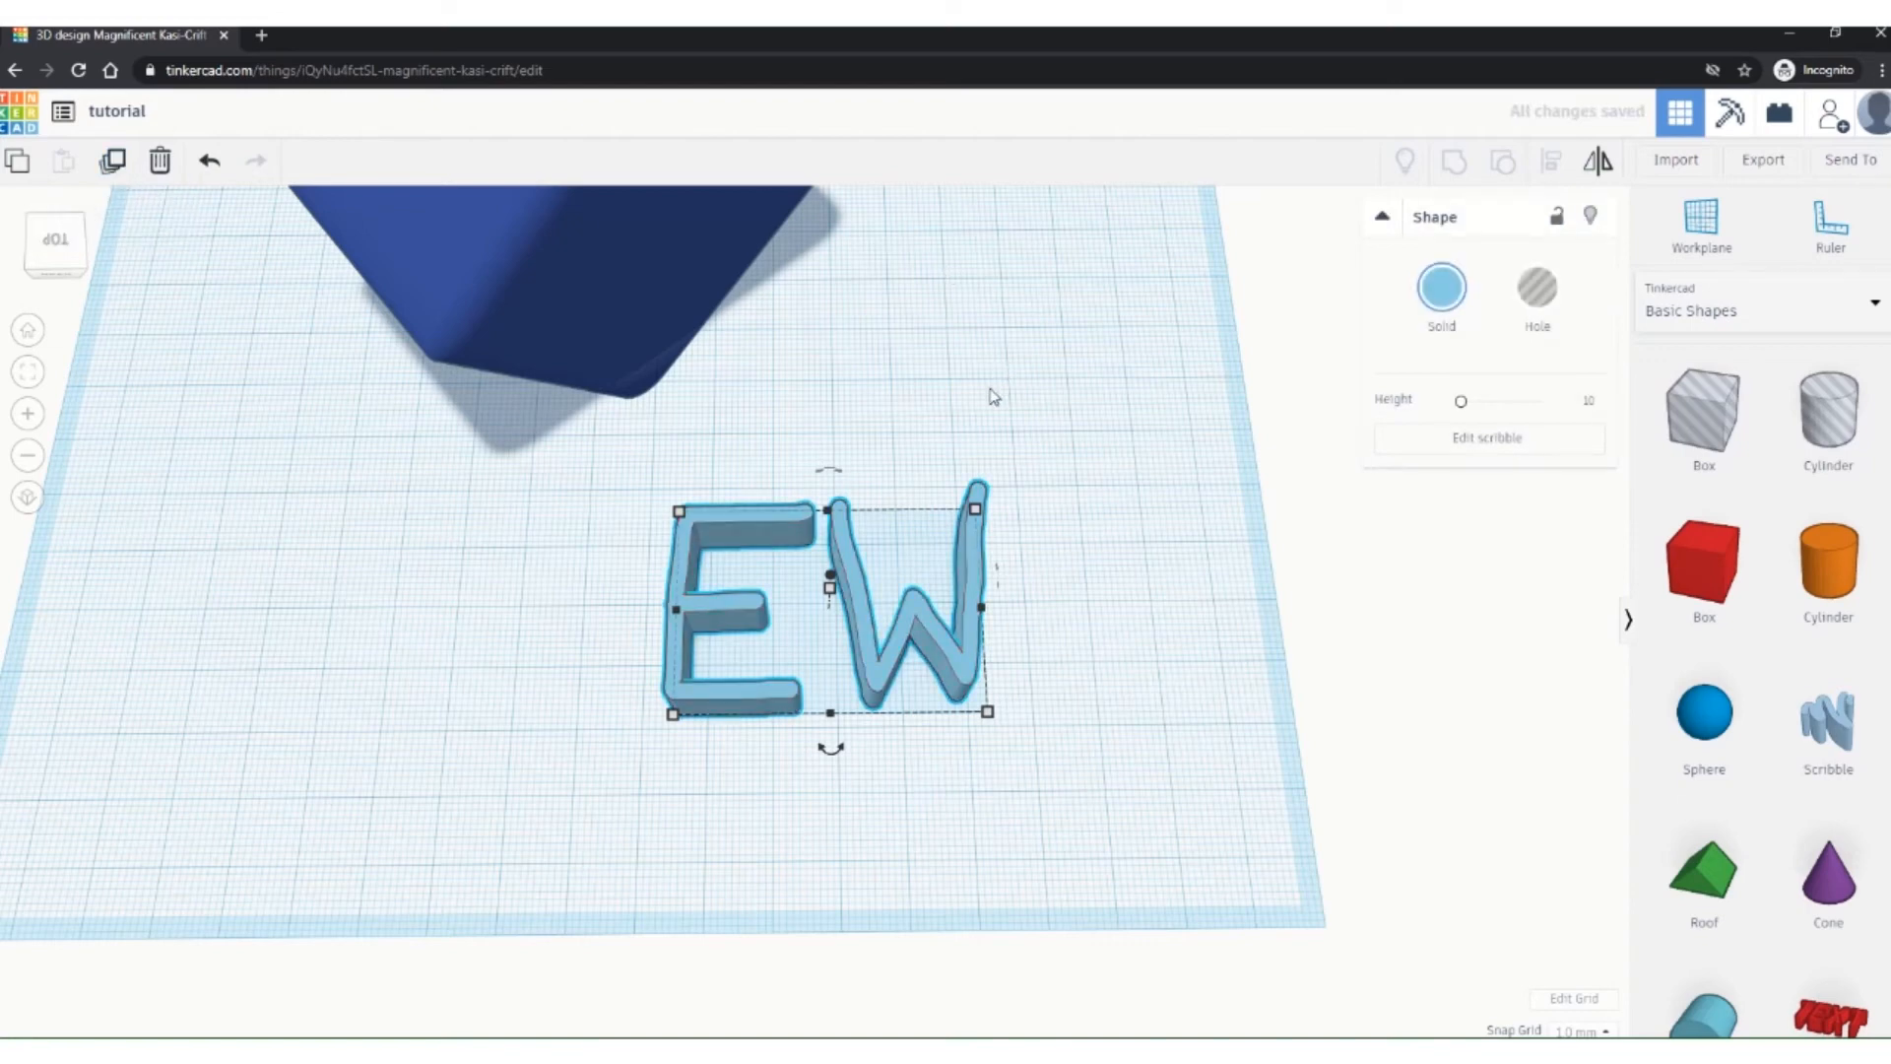
{"action": "mouse_move", "coordinate": [871, 596]}
{"action": "left_mouse_down"}
{"action": "mouse_move", "coordinate": [879, 517]}
{"action": "mouse_move", "coordinate": [997, 362]}
{"action": "left_mouse_up"}
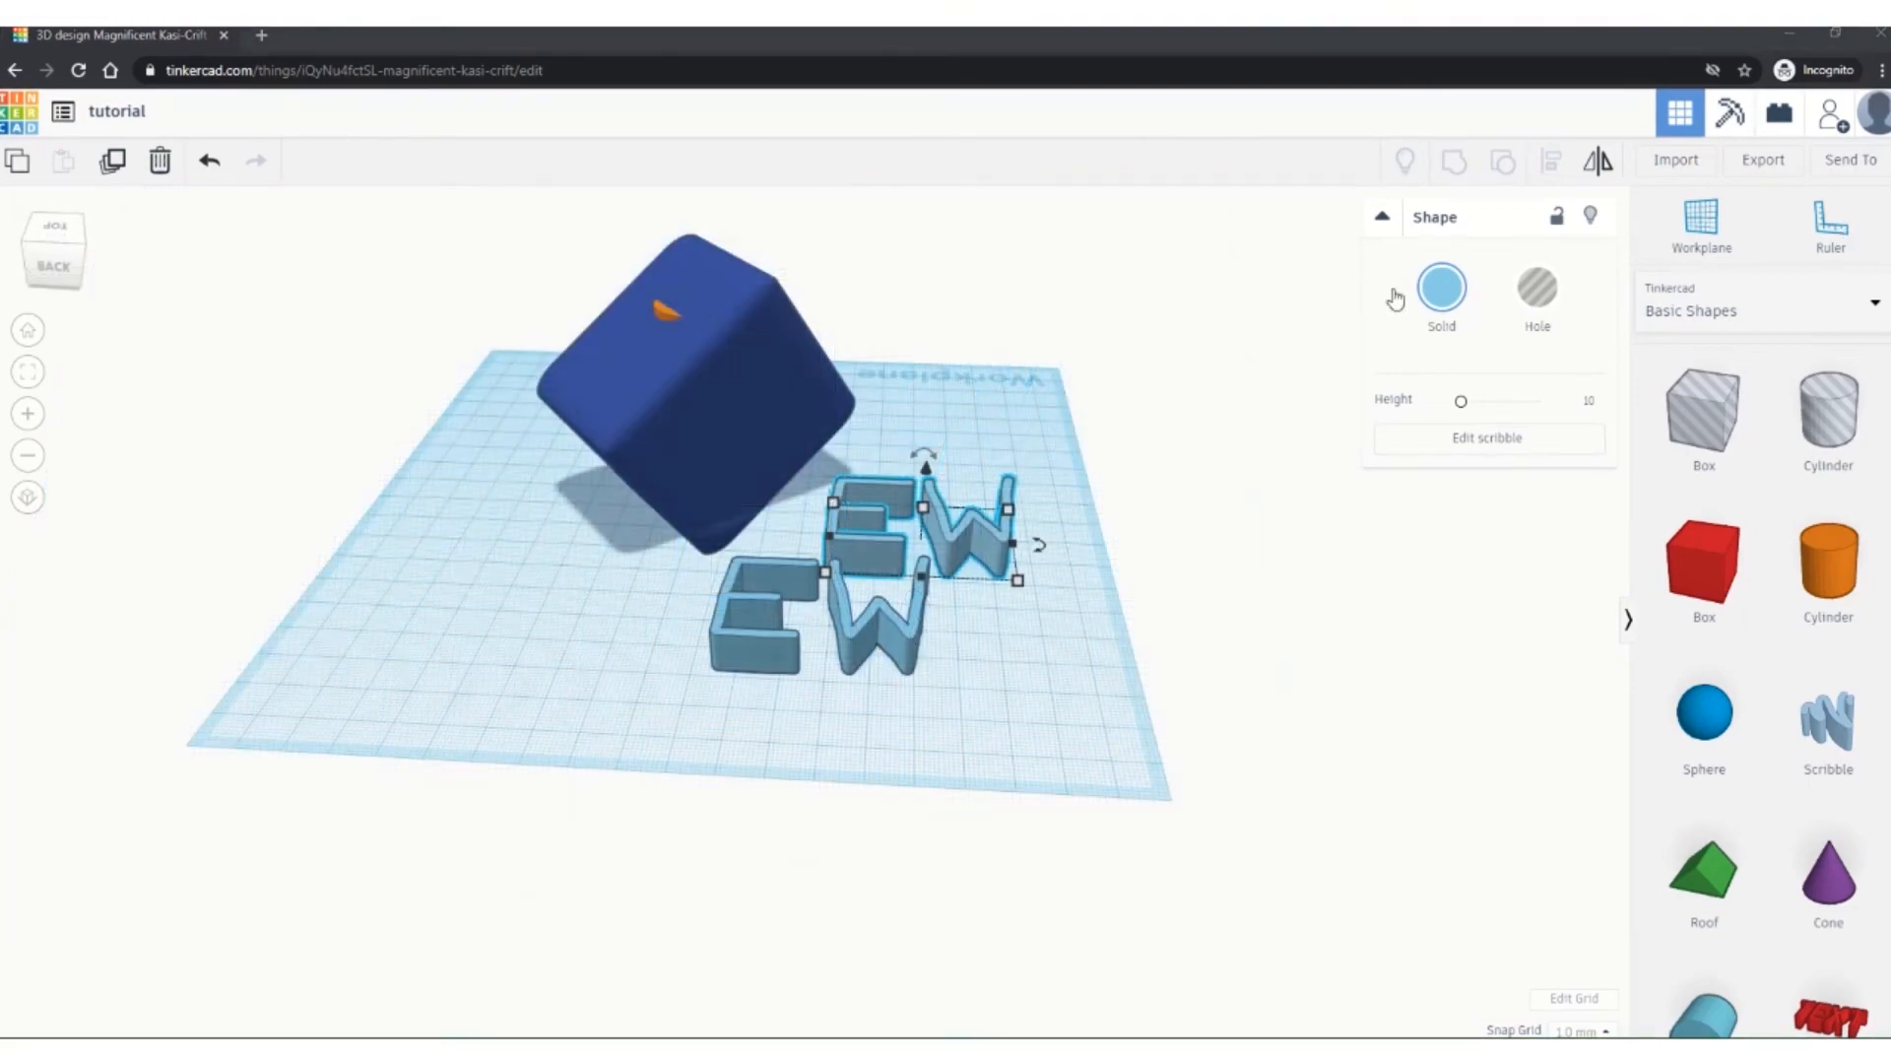
Step: Bring up the Export download options for the selected shape
{"action": "right_click_drag", "start_coordinate": [588, 618], "coordinate": [625, 686]}
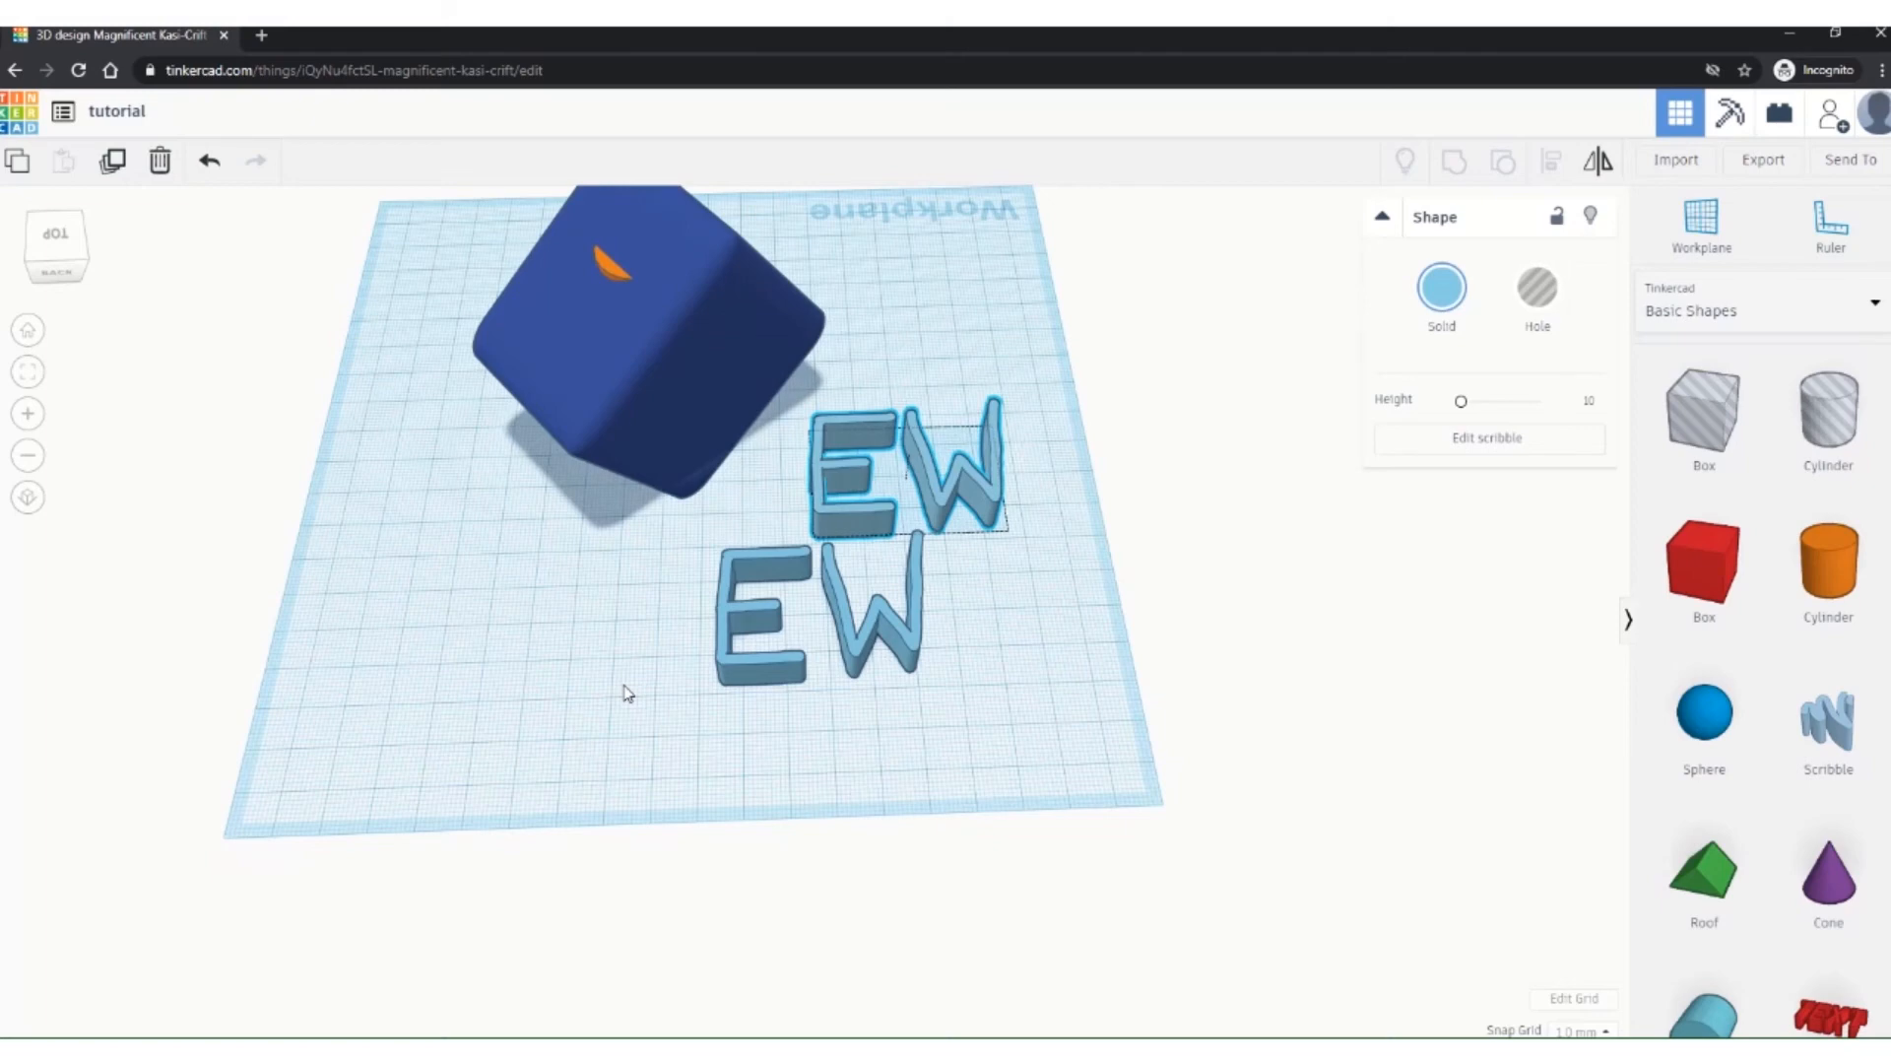
{"action": "scroll", "coordinate": [624, 685], "scroll_direction": "down", "scroll_amount": 3}
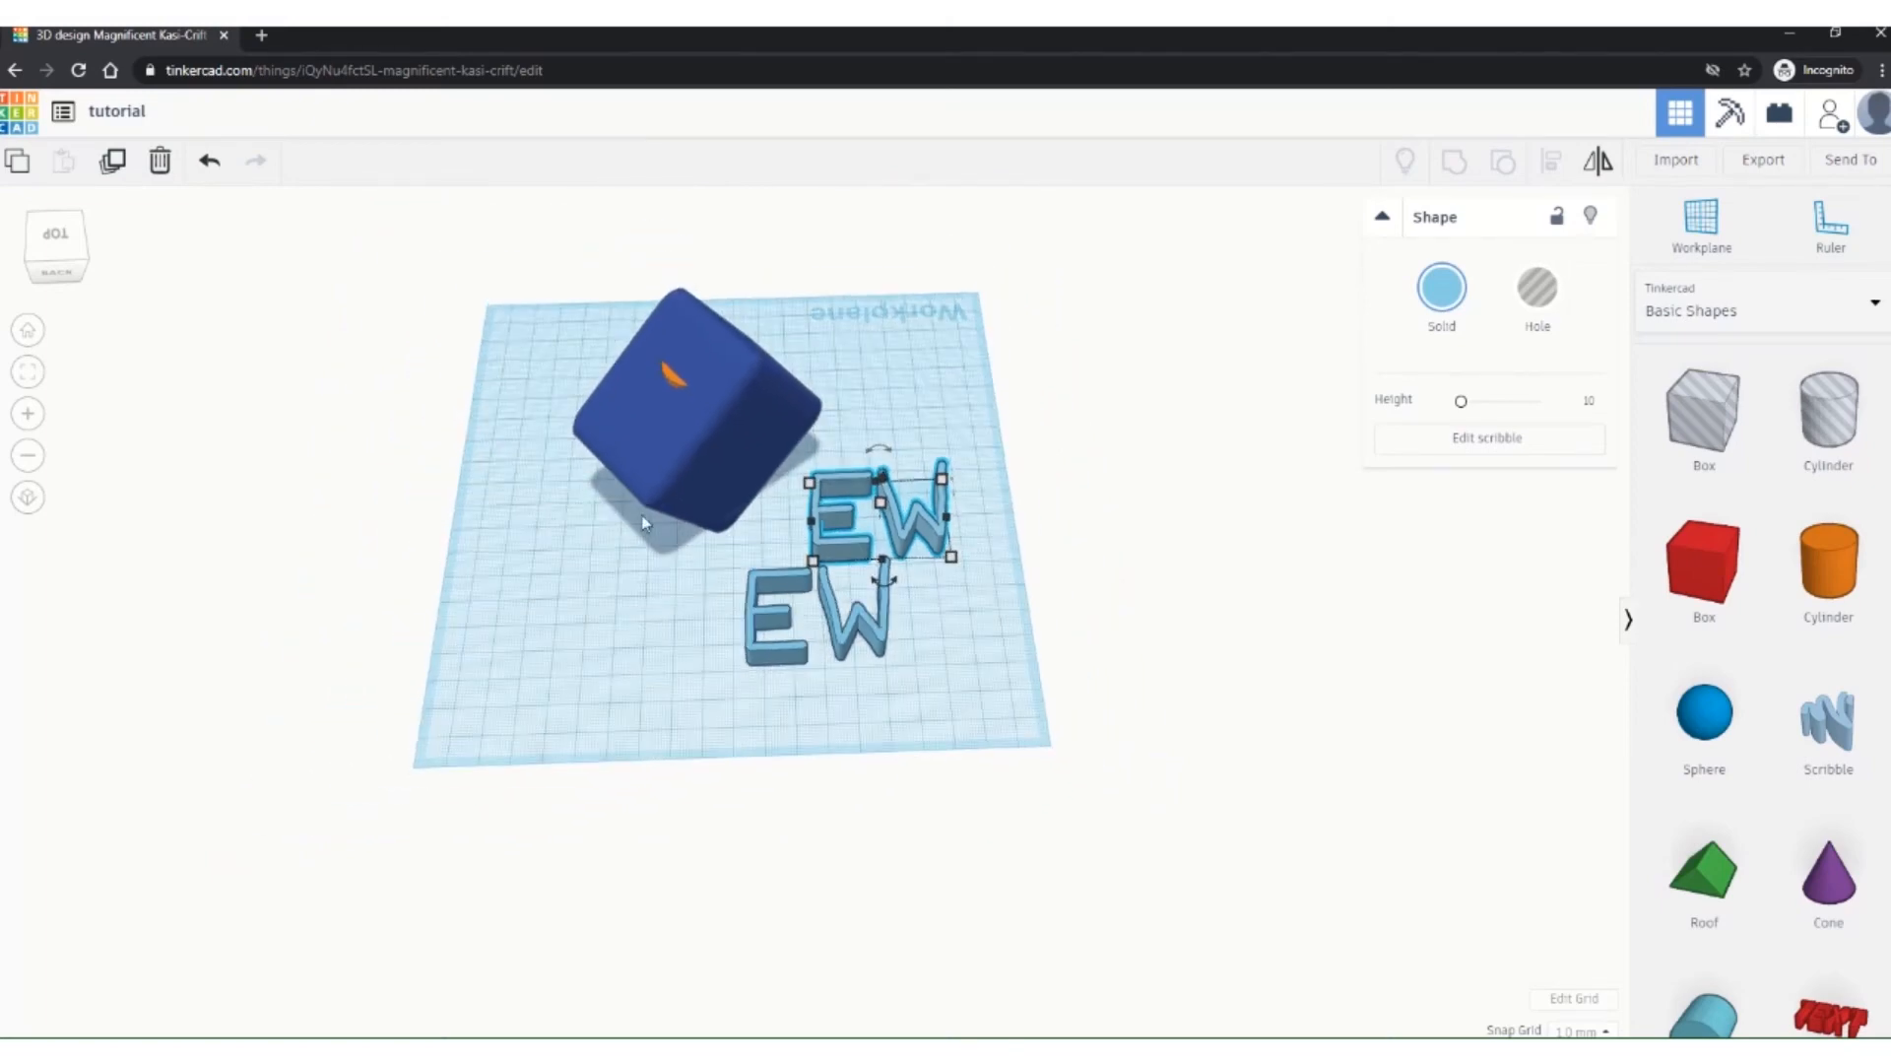
{"action": "right_click_drag", "start_coordinate": [914, 613], "coordinate": [832, 554]}
{"action": "scroll", "coordinate": [895, 514], "scroll_direction": "up", "scroll_amount": 3}
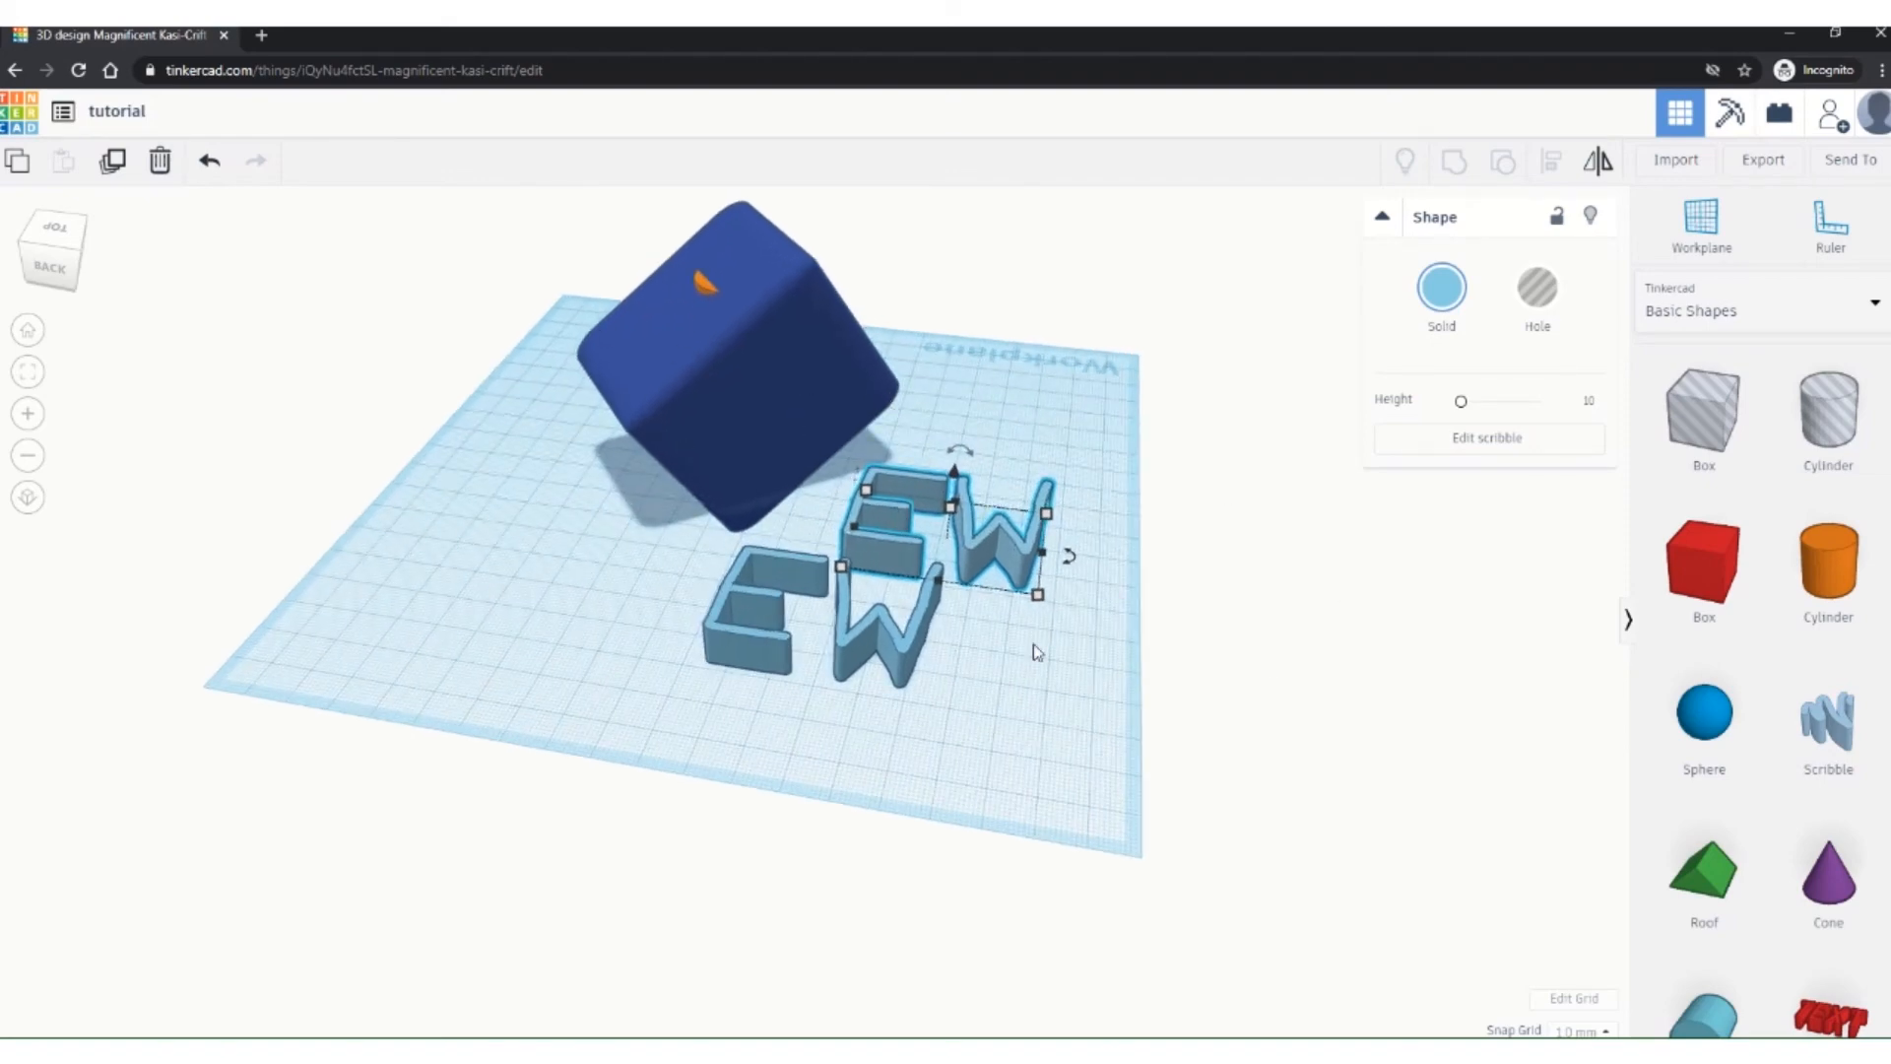
{"action": "left_click", "coordinate": [1774, 162]}
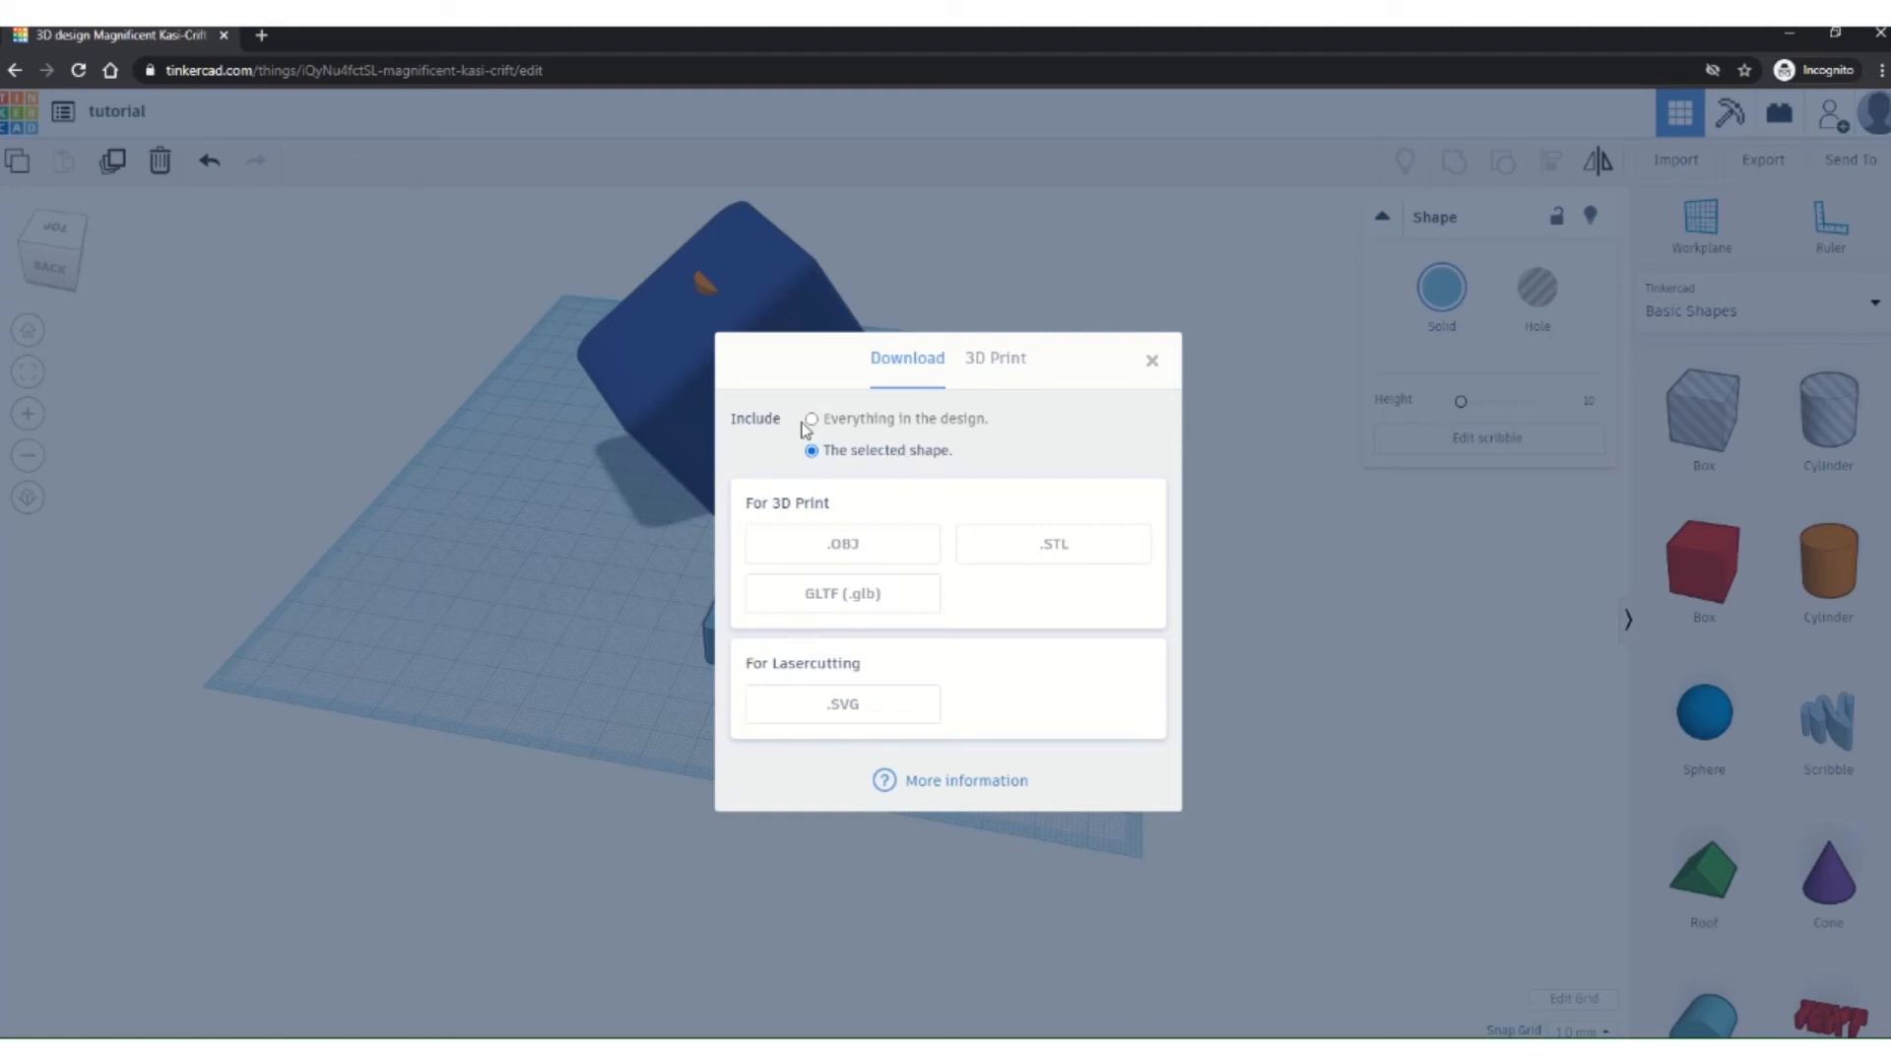
Step: Set the export to include everything in the design, then close it without downloading
{"action": "left_click", "coordinate": [811, 420]}
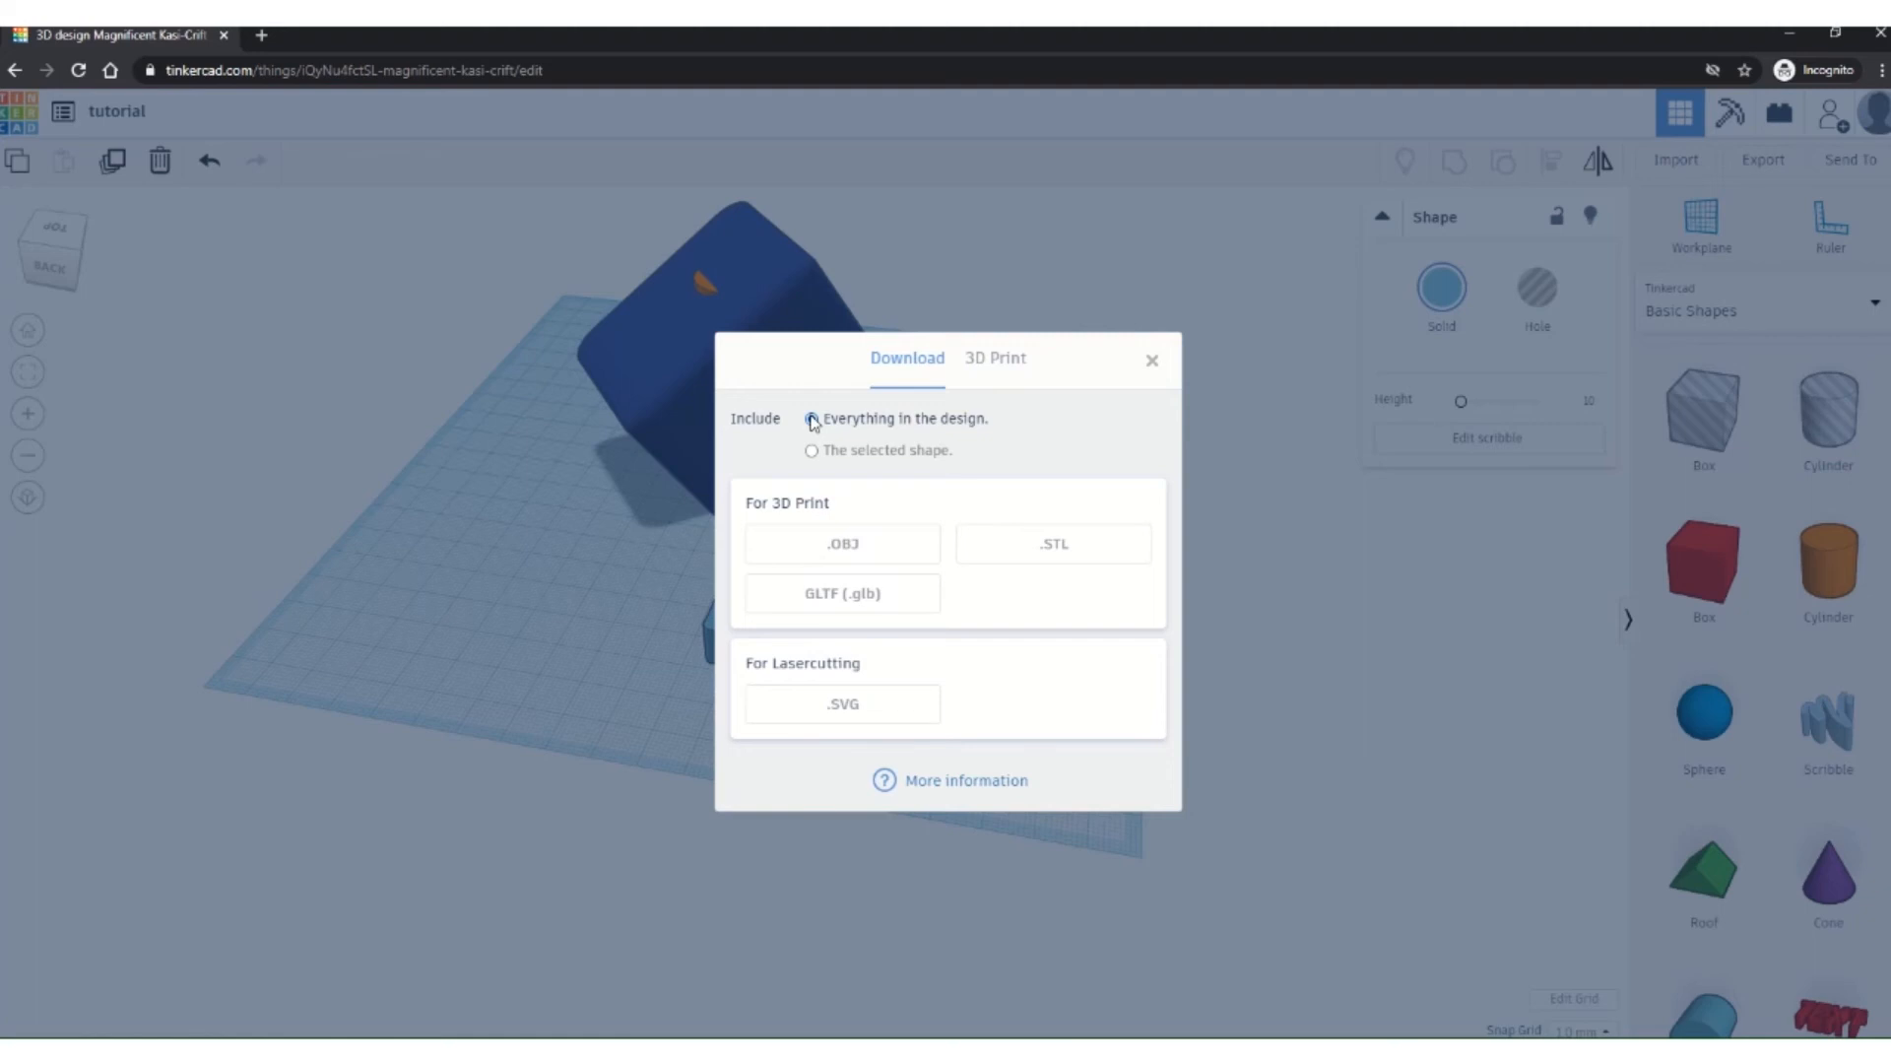
{"action": "left_click", "coordinate": [1151, 361]}
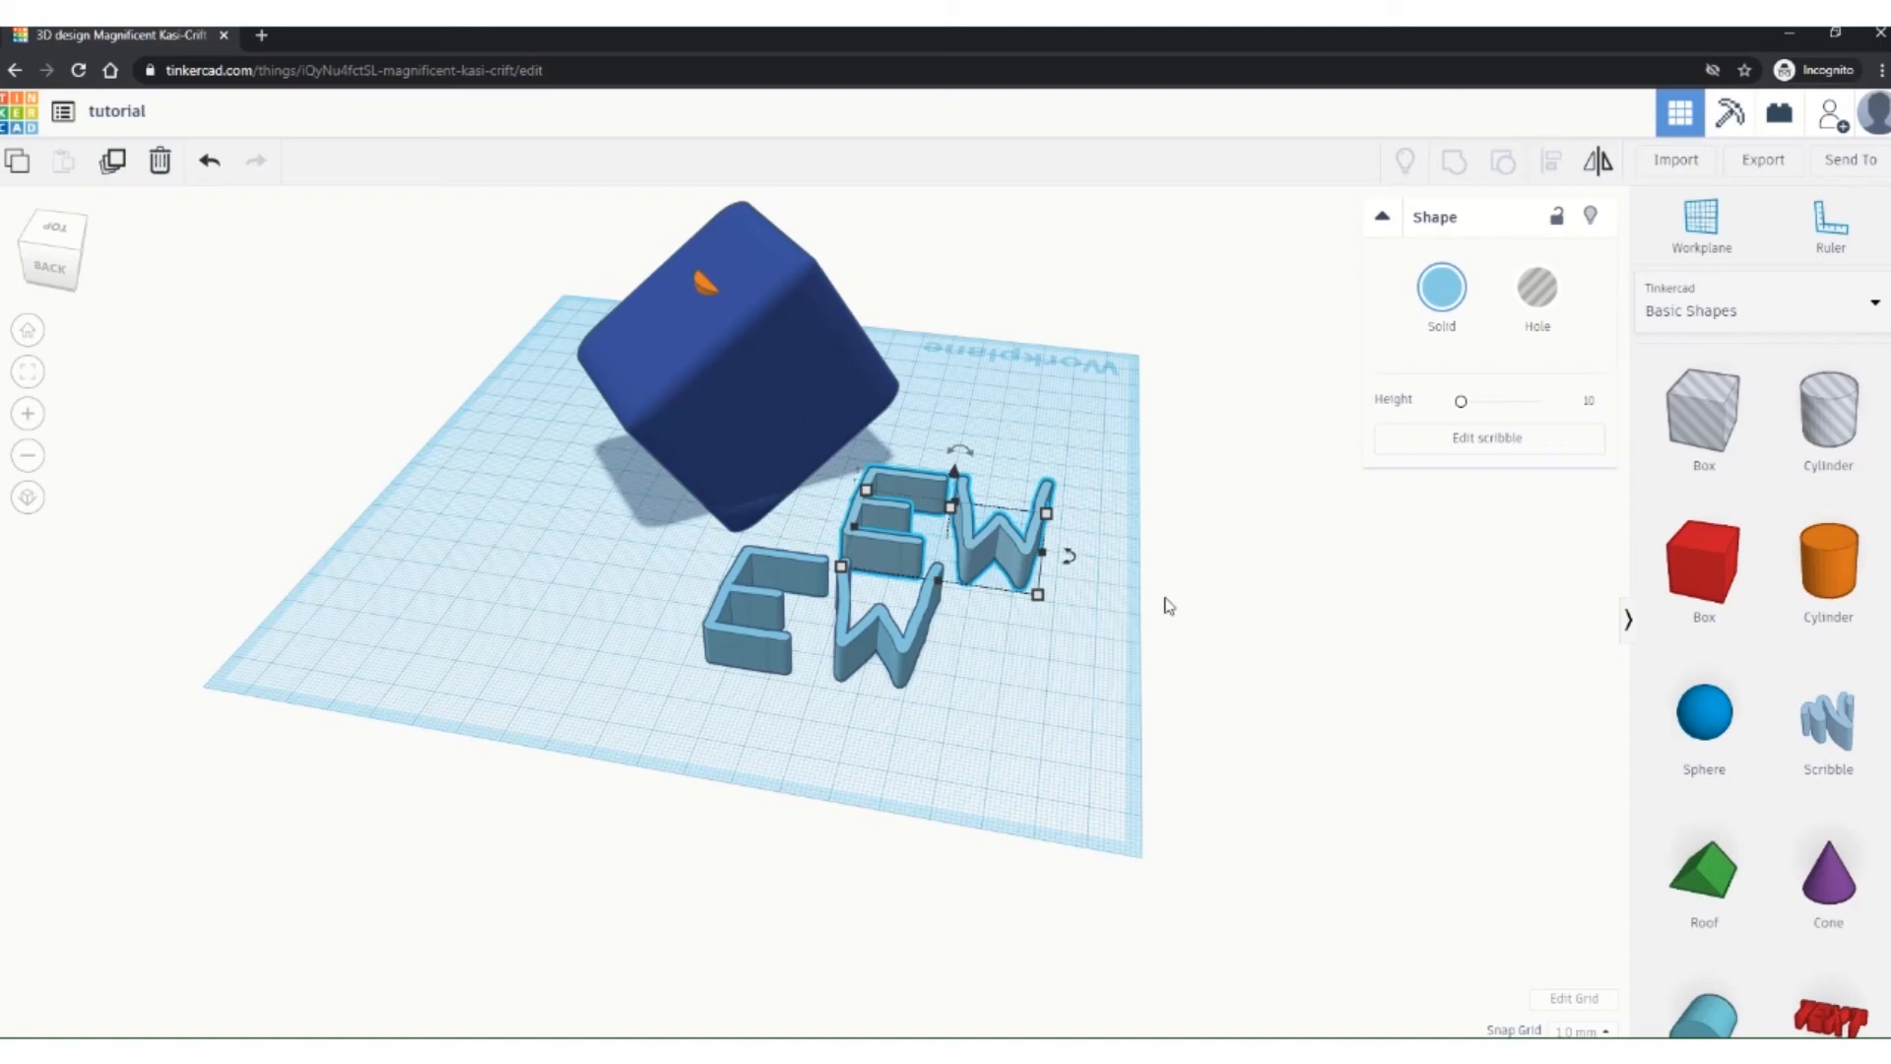
Step: Select only the blue rounded cube and open its Export options
{"action": "right_click_drag", "start_coordinate": [800, 593], "coordinate": [725, 726]}
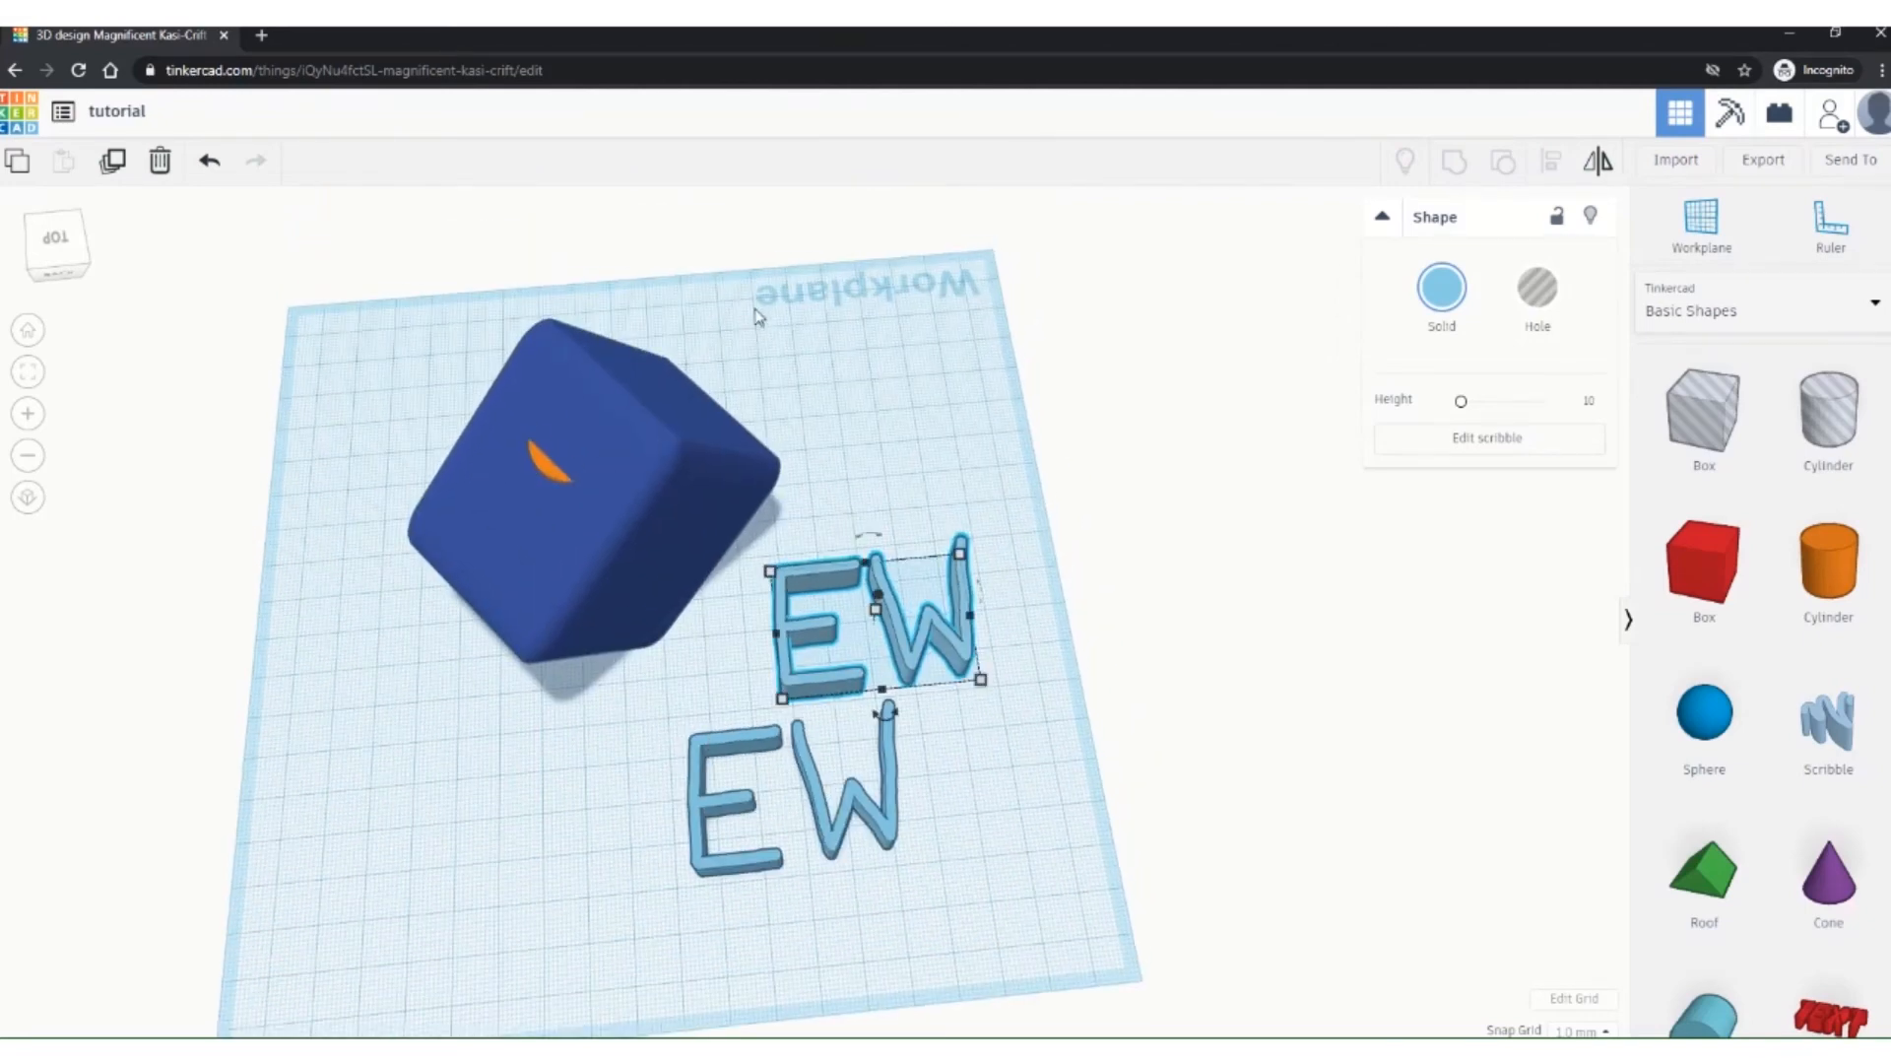
{"action": "right_click_drag", "start_coordinate": [651, 506], "coordinate": [651, 507]}
{"action": "left_click", "coordinate": [650, 505]}
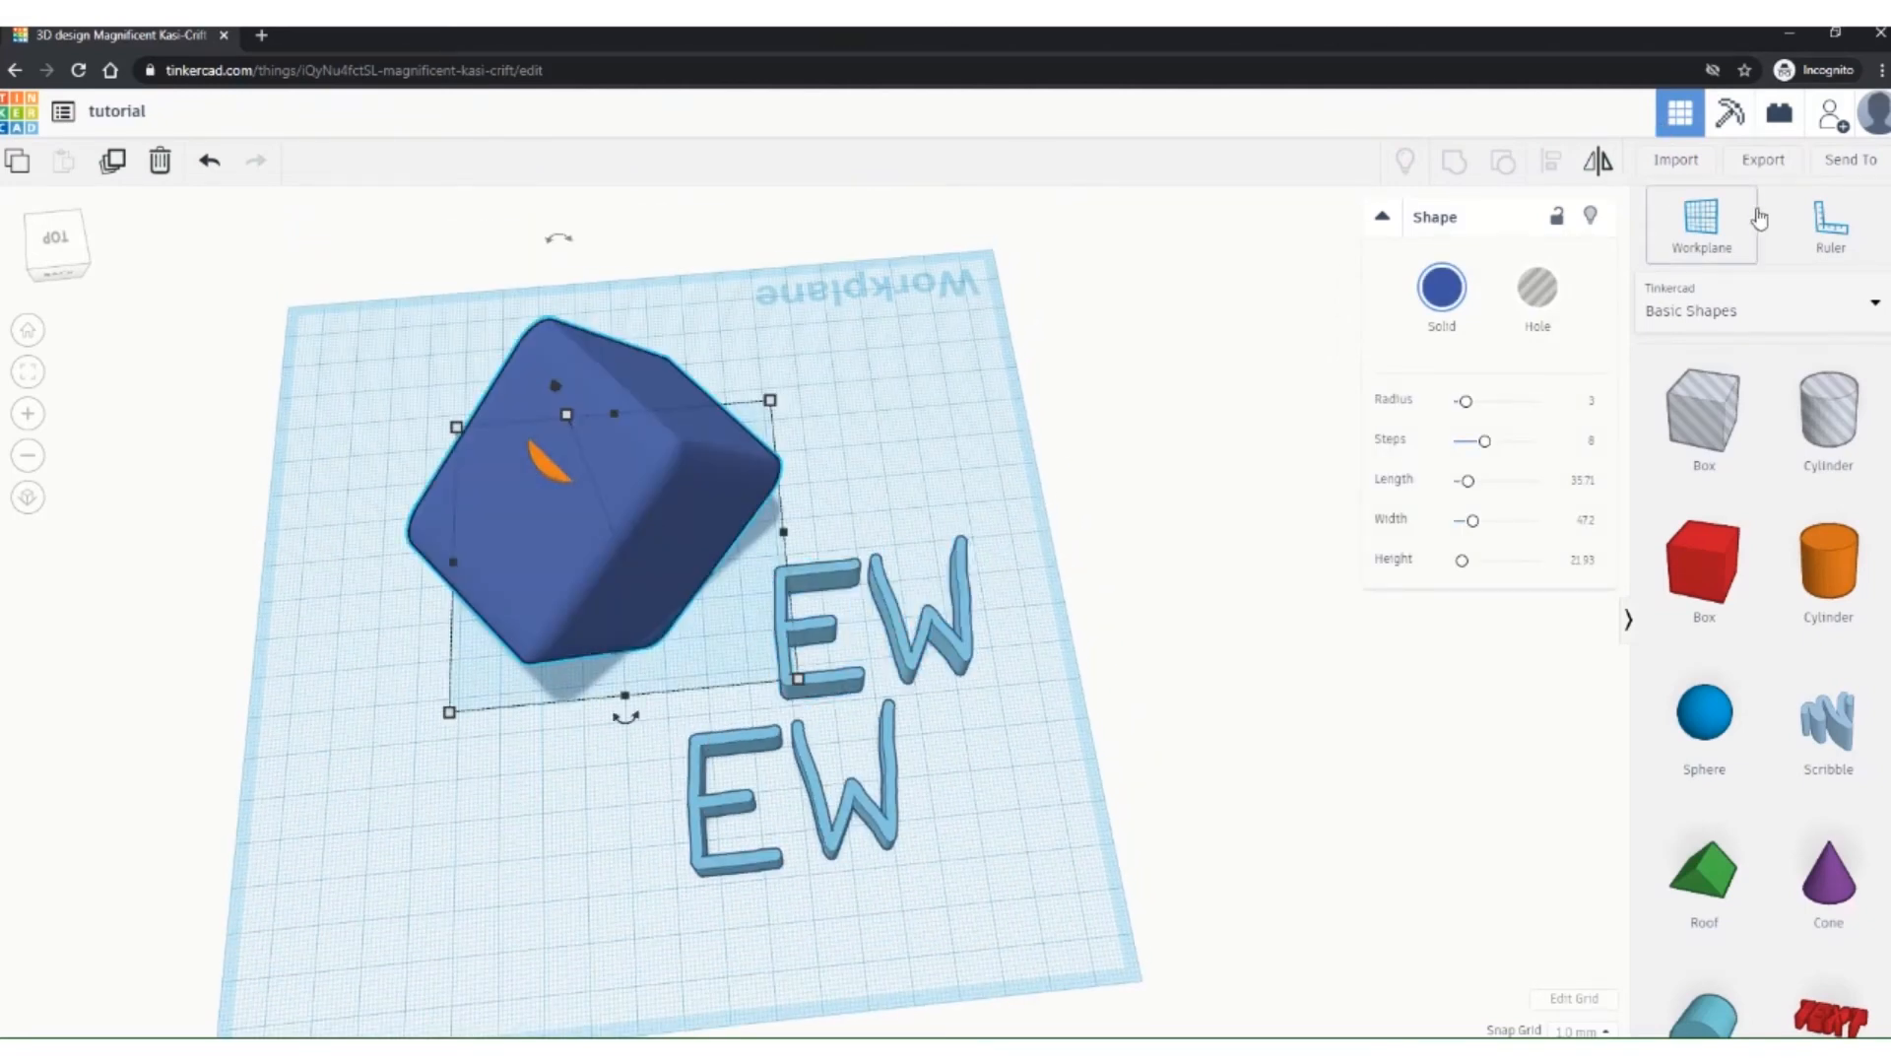
{"action": "left_click", "coordinate": [1761, 161]}
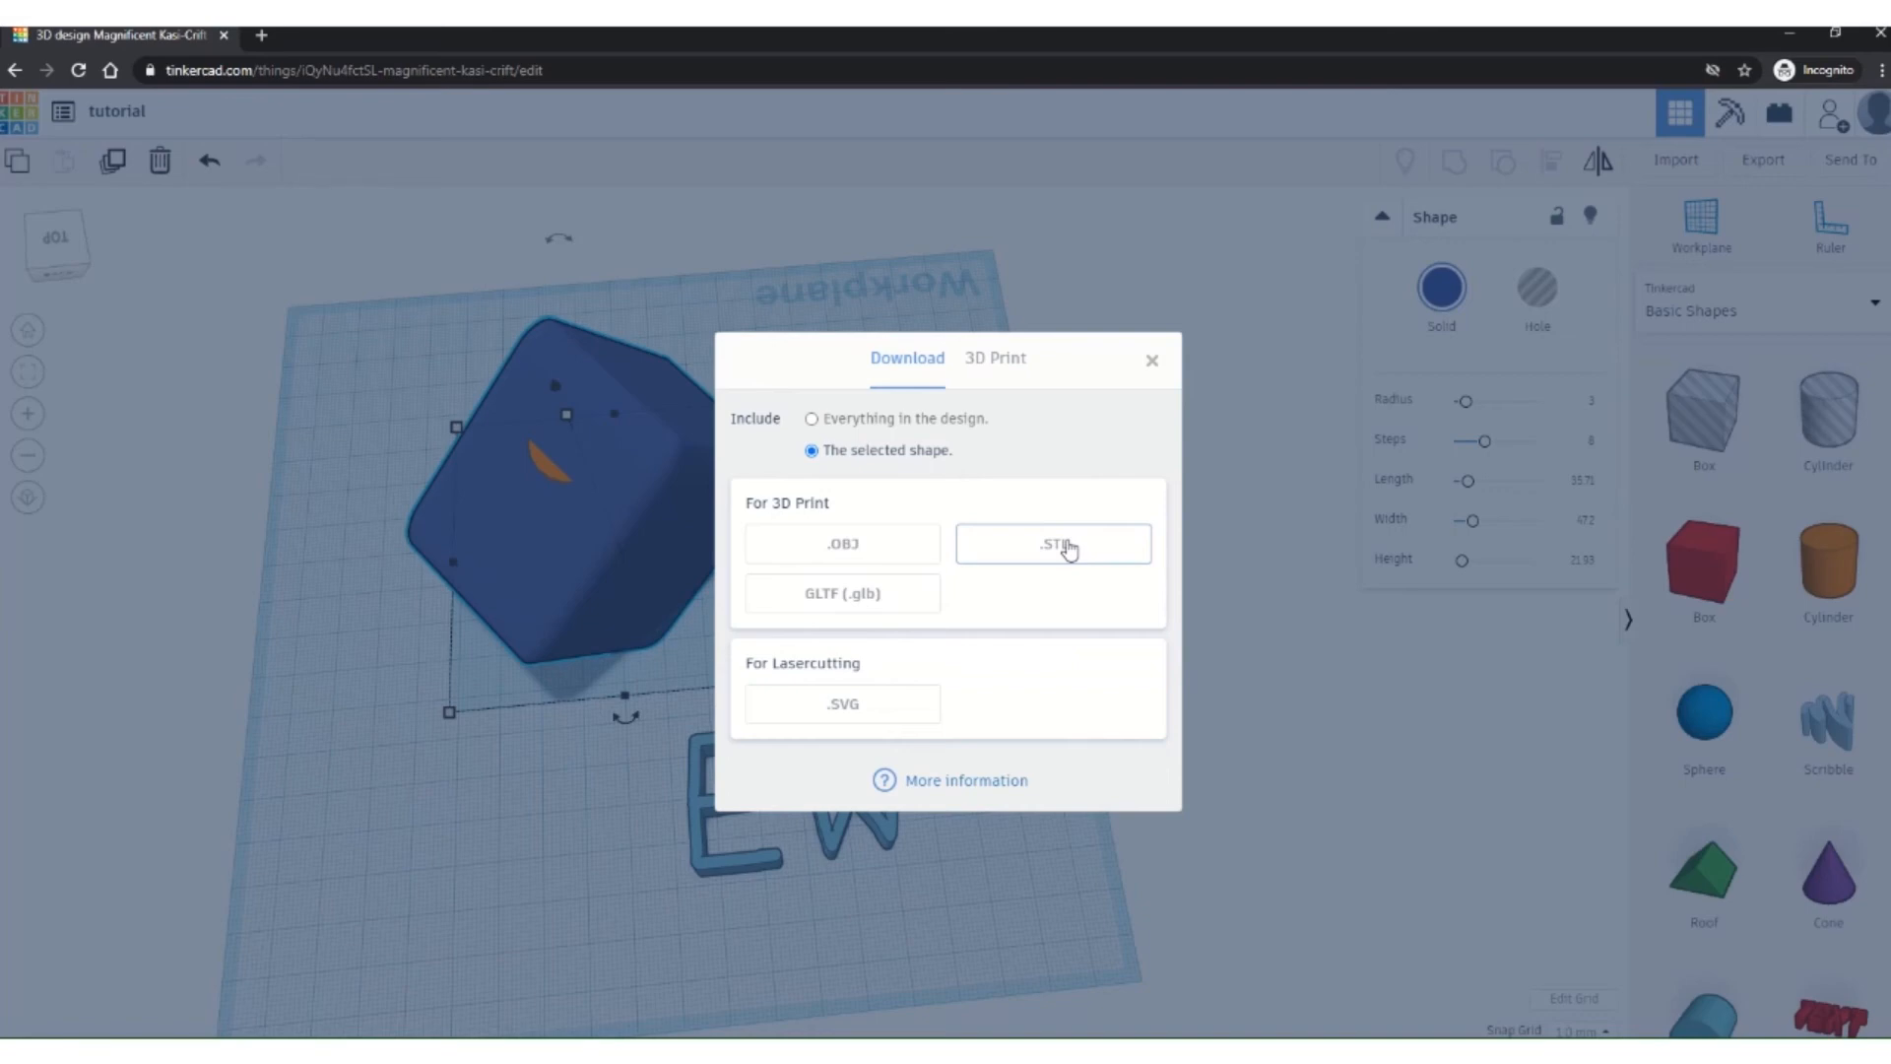
Step: Export the blue cube as tutorial.stl to the Desktop
{"action": "left_click", "coordinate": [1064, 547]}
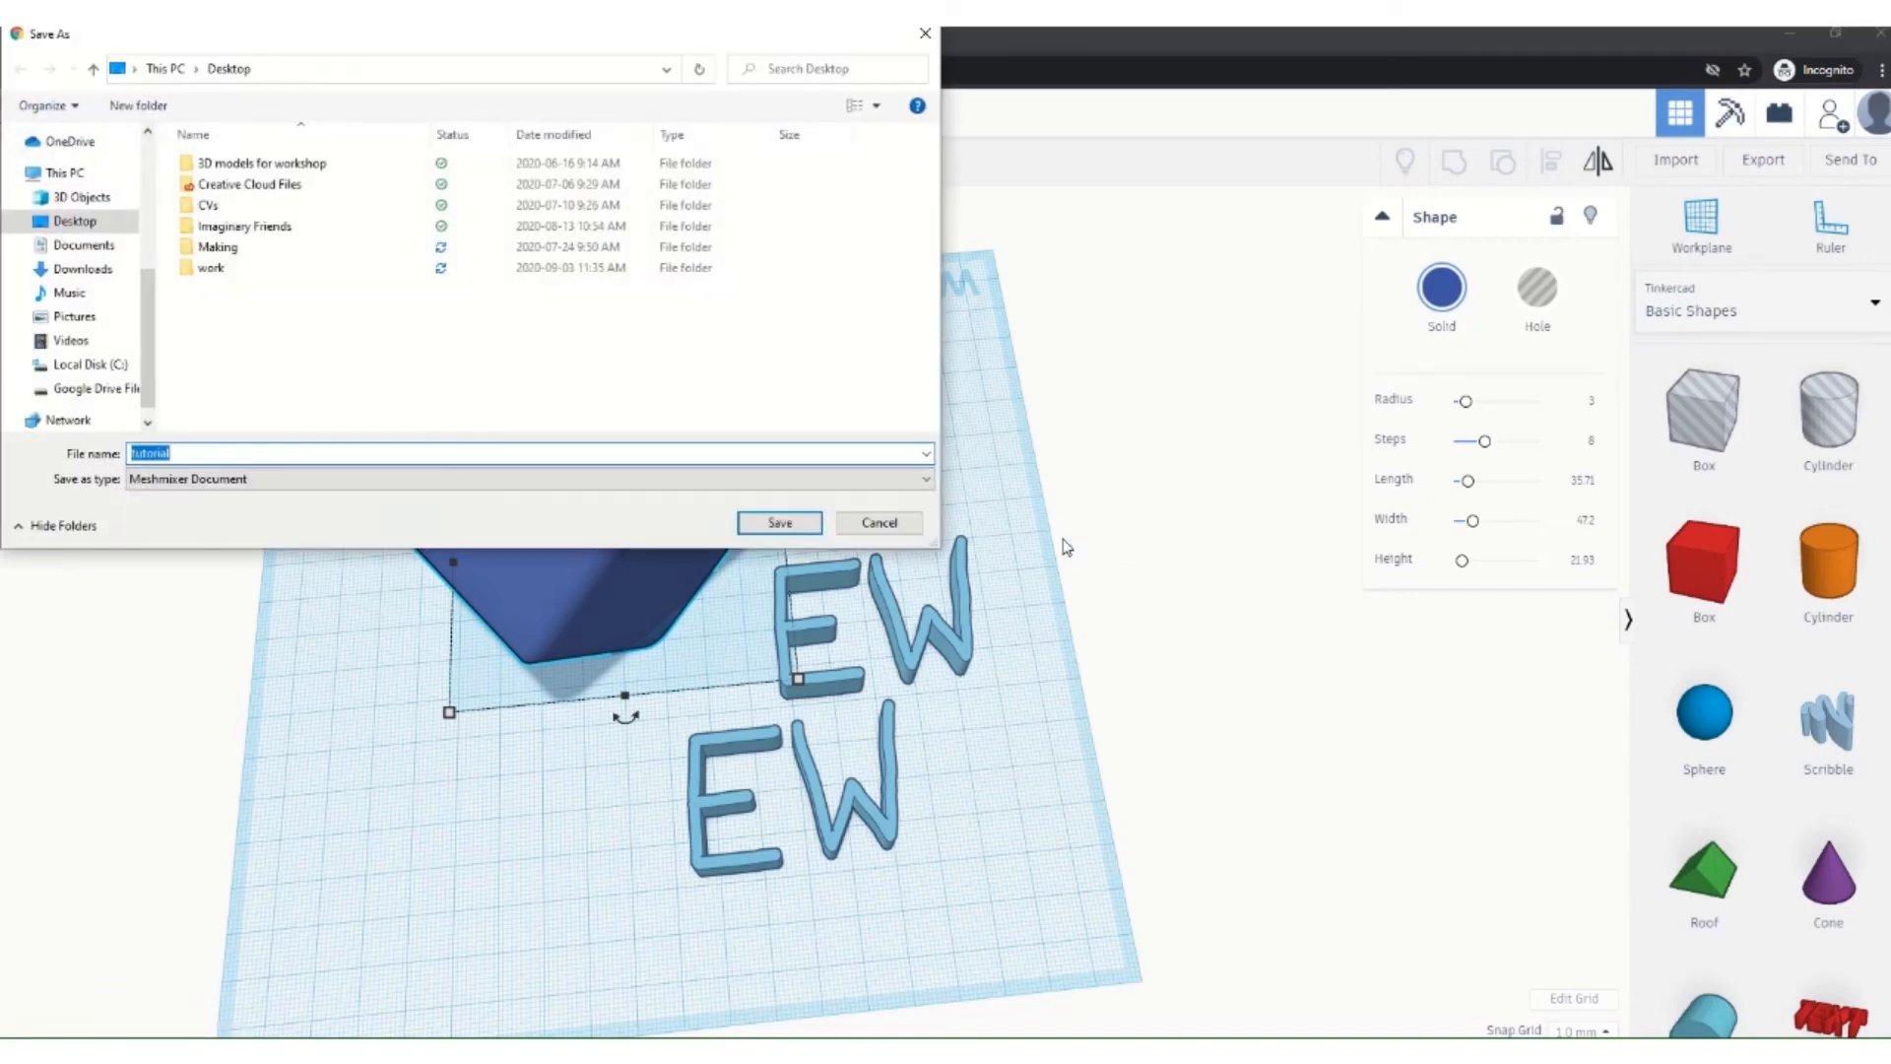
{"action": "left_click", "coordinate": [68, 225]}
{"action": "left_click", "coordinate": [780, 523]}
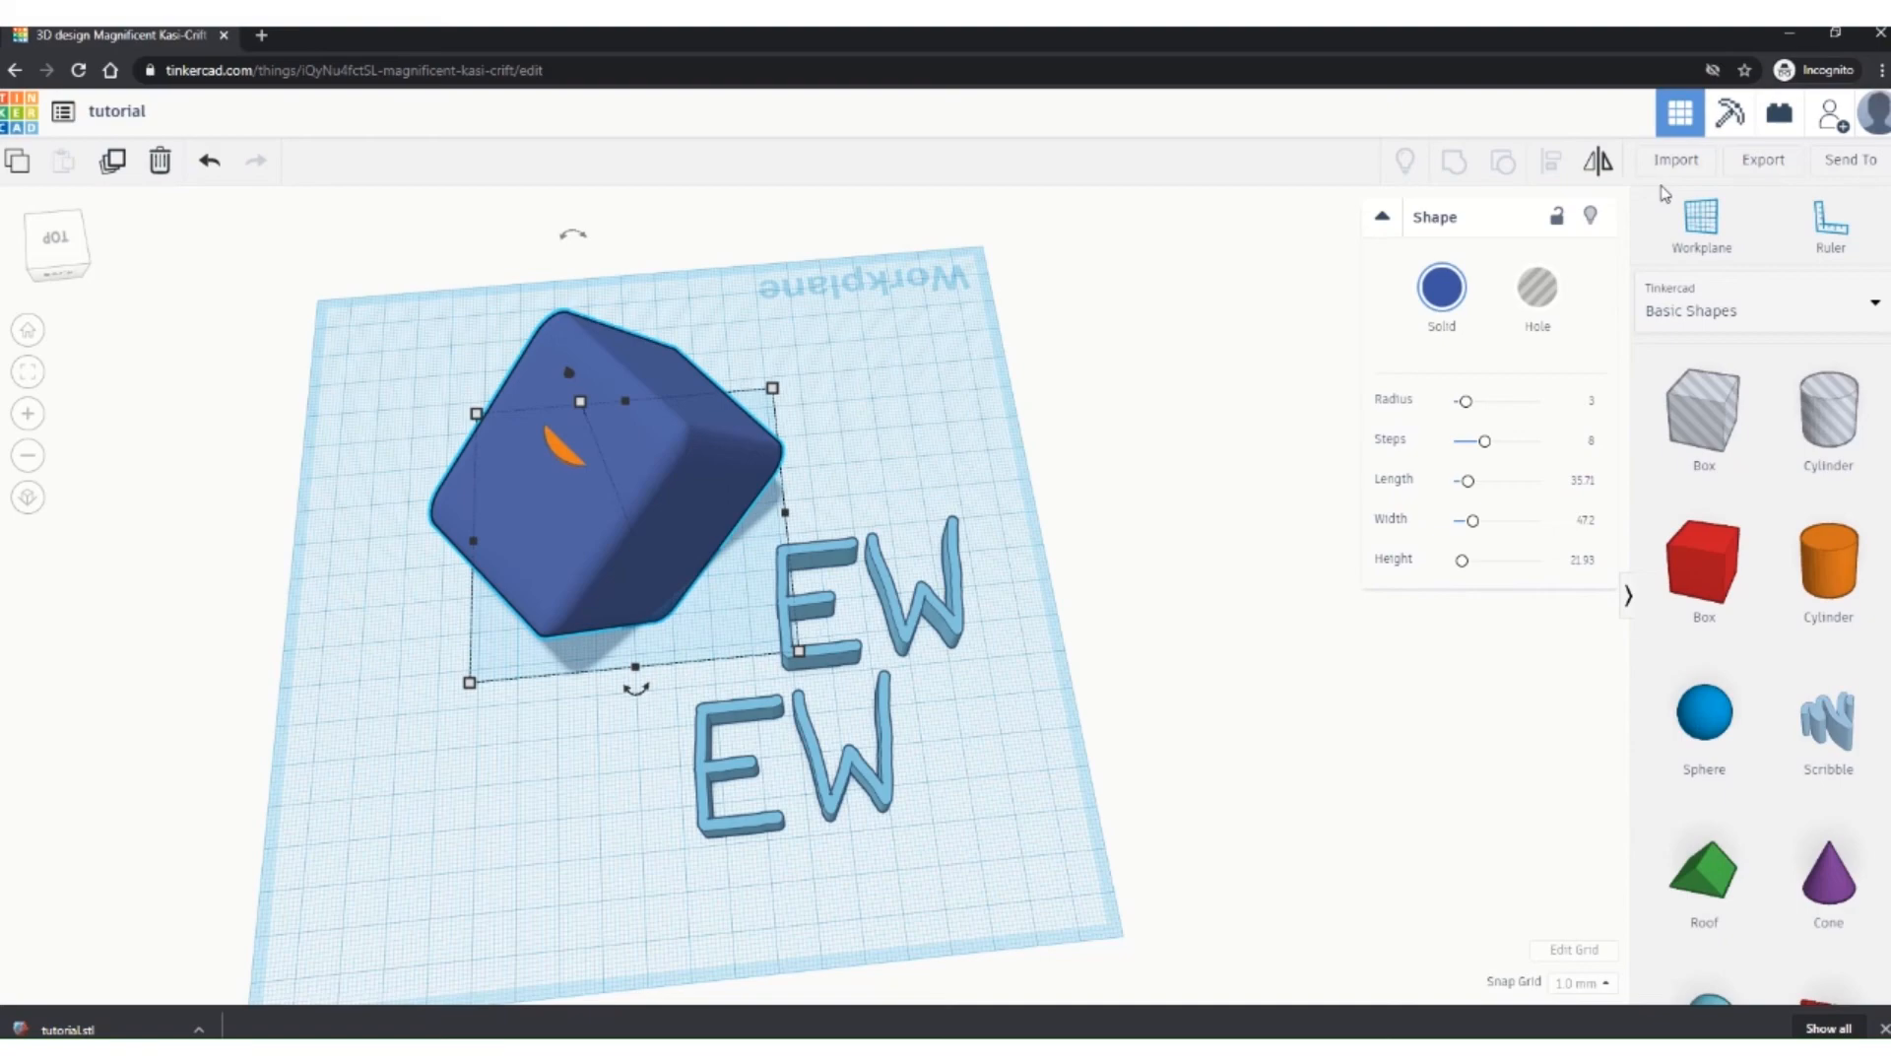
{"action": "left_click", "coordinate": [1784, 164]}
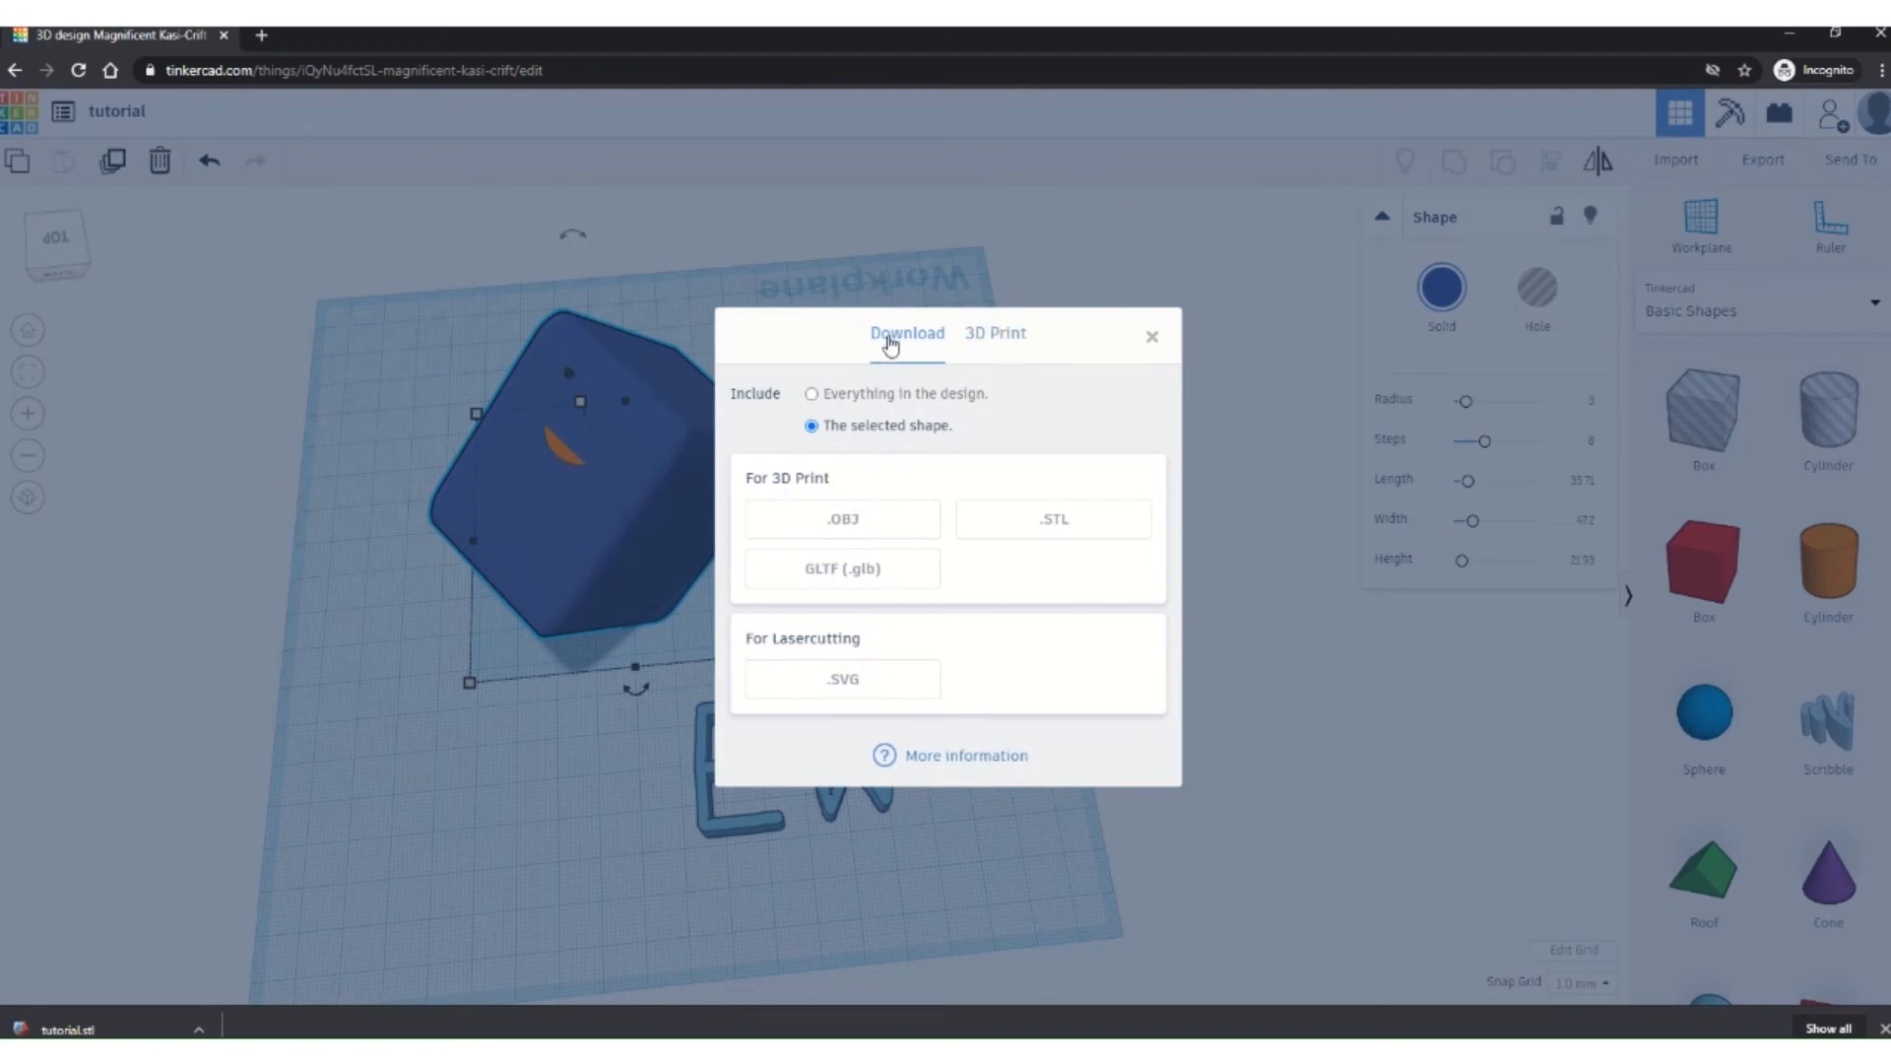
{"action": "left_click", "coordinate": [999, 335]}
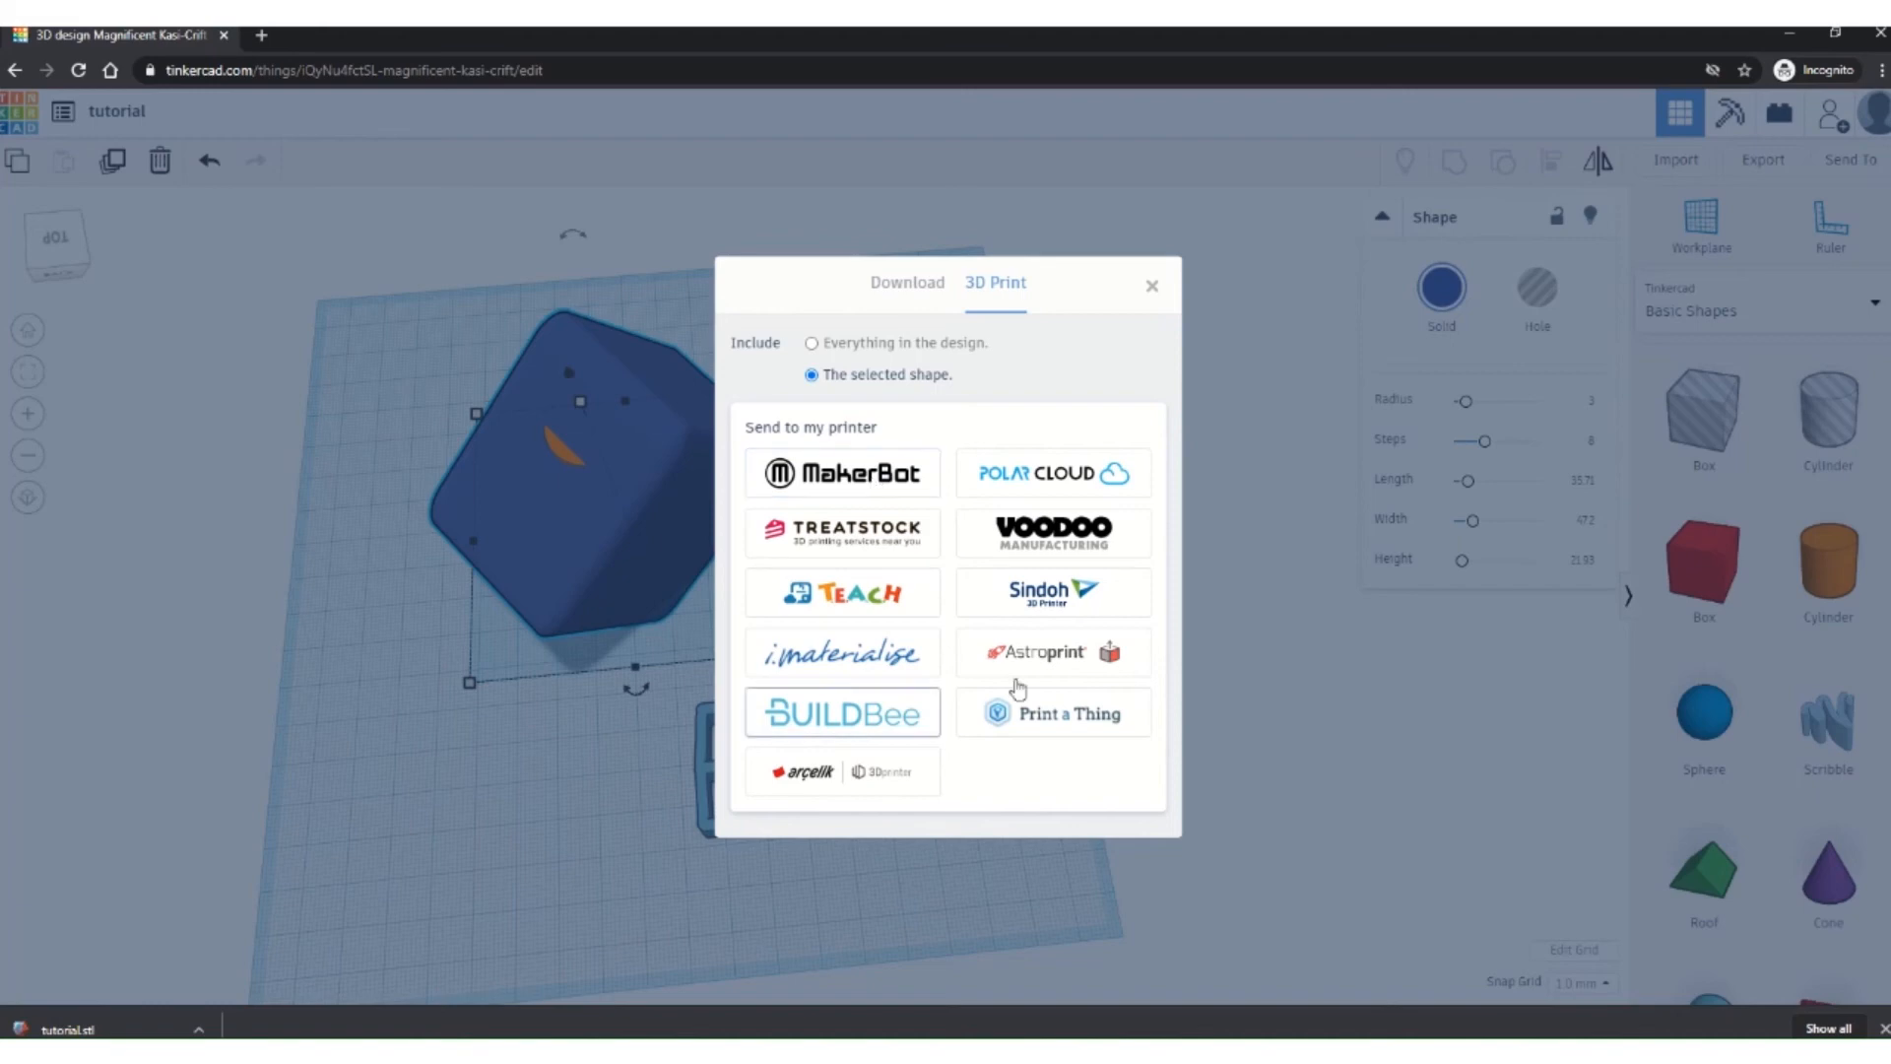
{"action": "left_click", "coordinate": [1152, 288]}
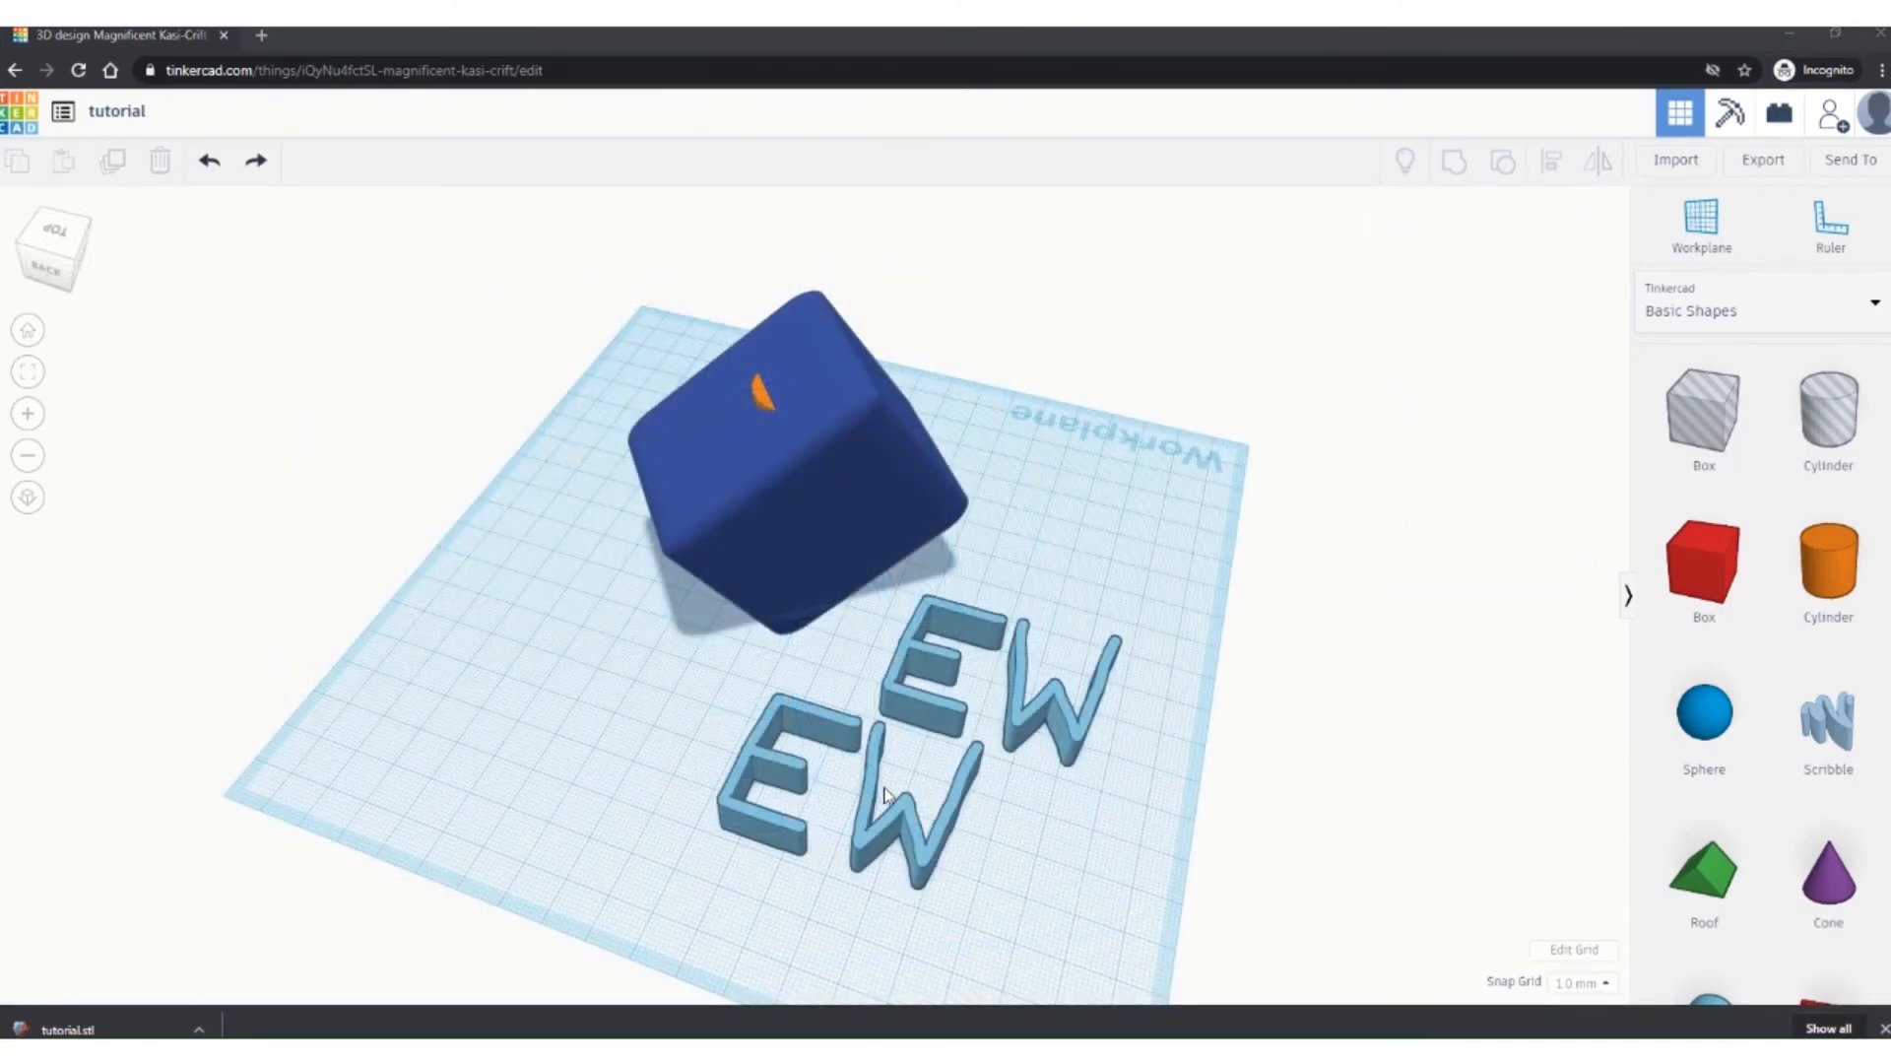
Step: Delete the blue cube, the orange cylinder and both EW copies from the workplane
{"action": "left_click", "coordinate": [729, 499]}
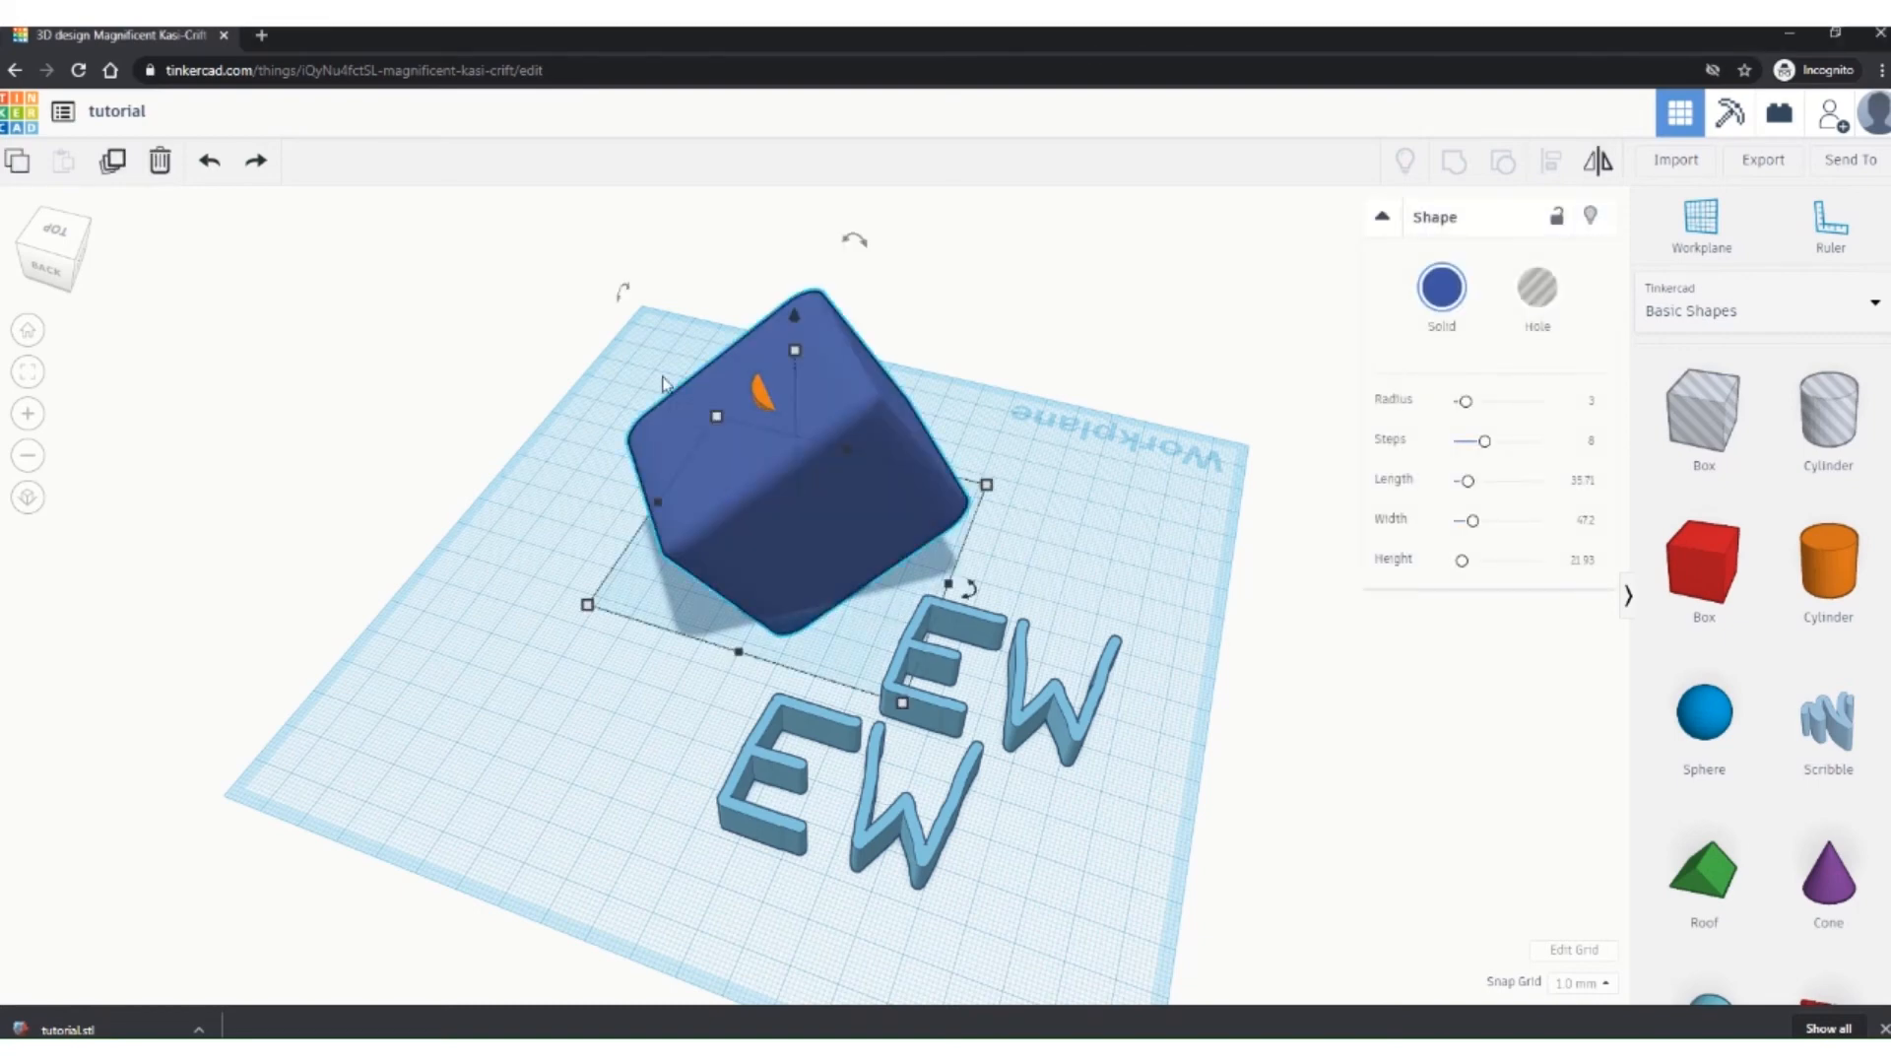
{"action": "left_click", "coordinate": [156, 163]}
{"action": "left_click", "coordinate": [779, 425]}
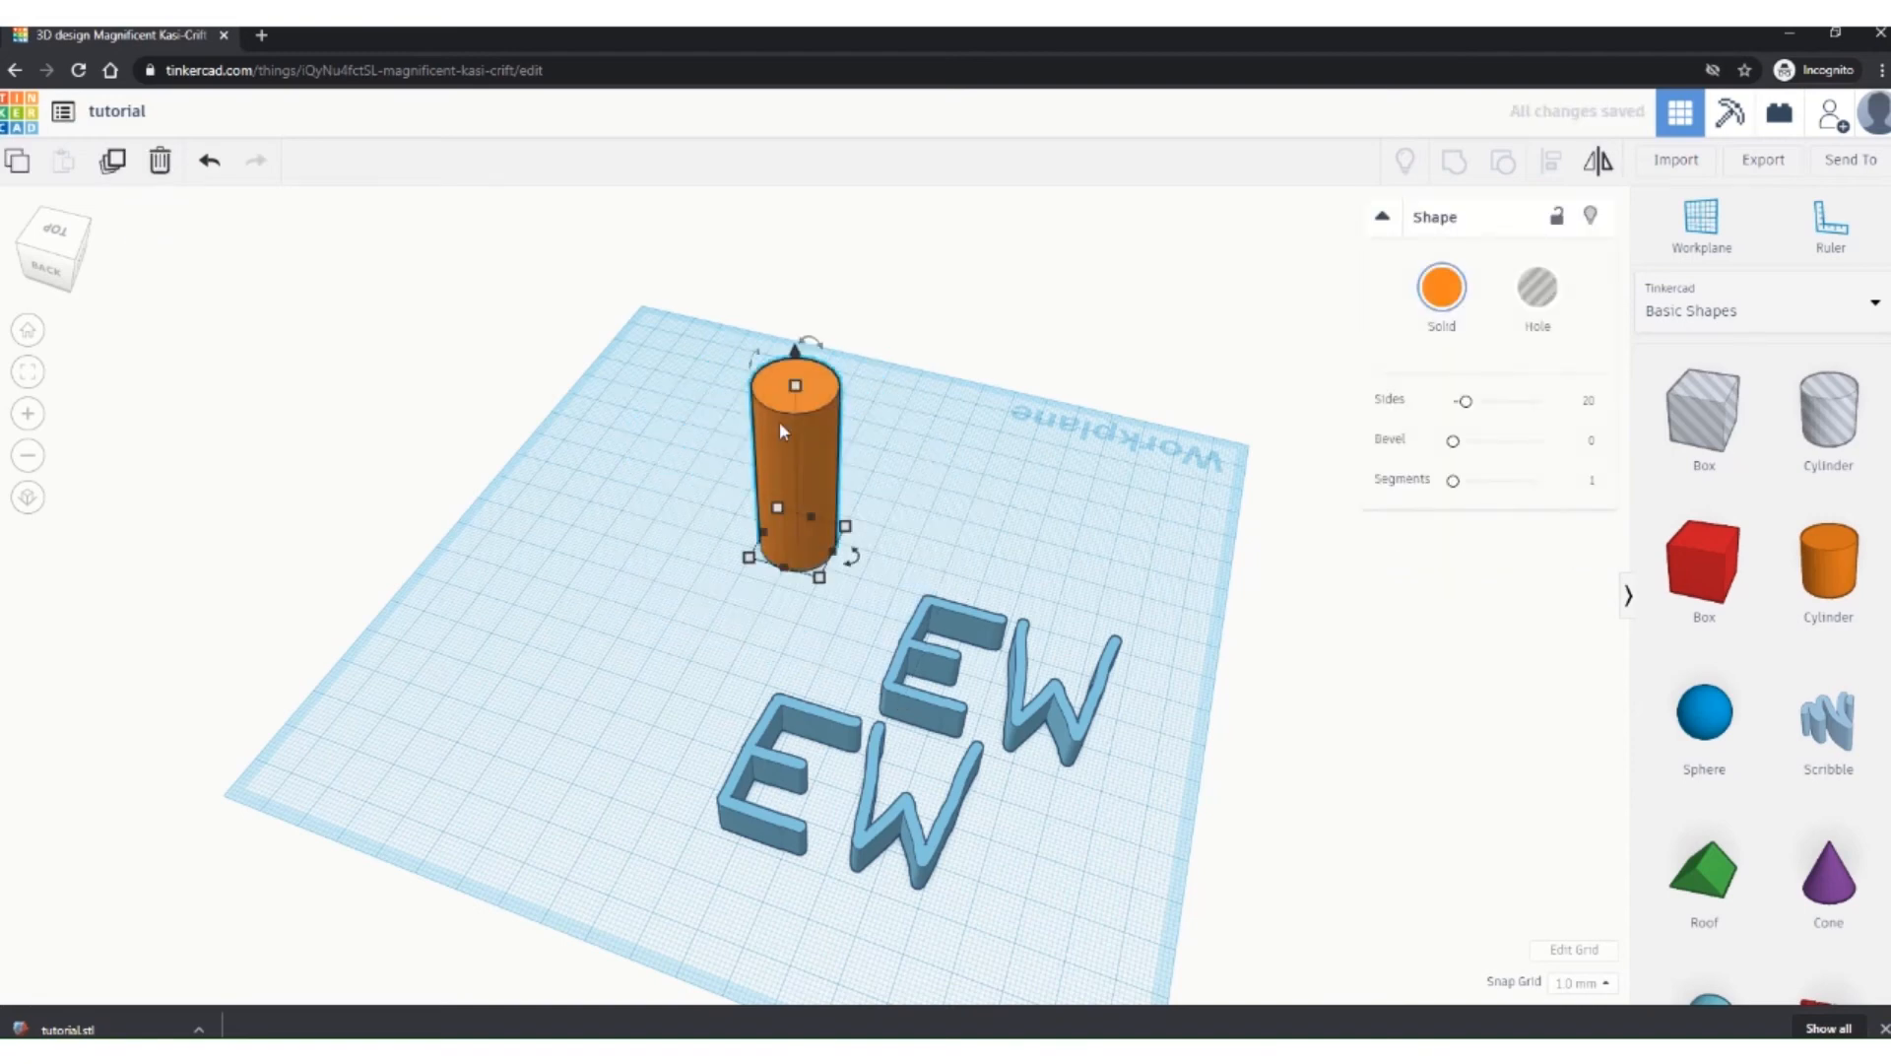
{"action": "key", "text": "Delete"}
{"action": "left_click", "coordinate": [1119, 726]}
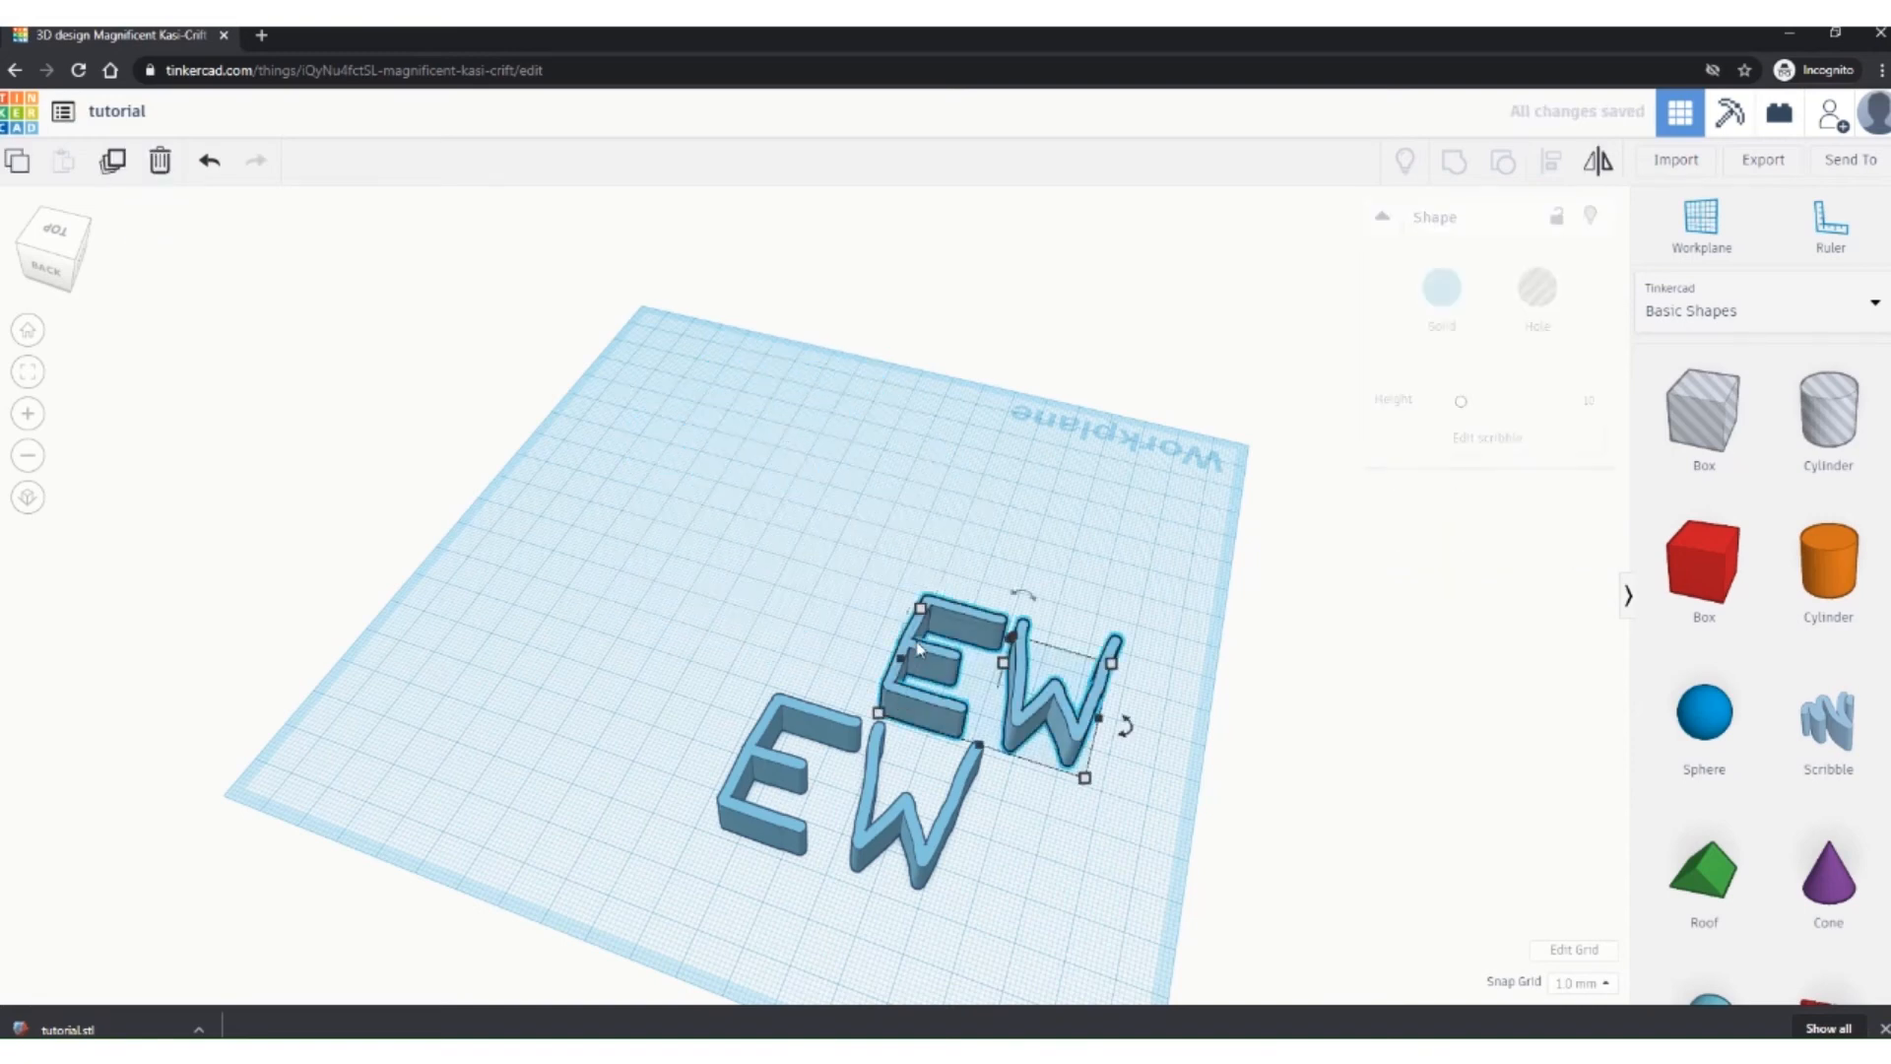
{"action": "key", "text": "Delete"}
{"action": "left_click", "coordinate": [768, 720]}
{"action": "key", "text": "Delete"}
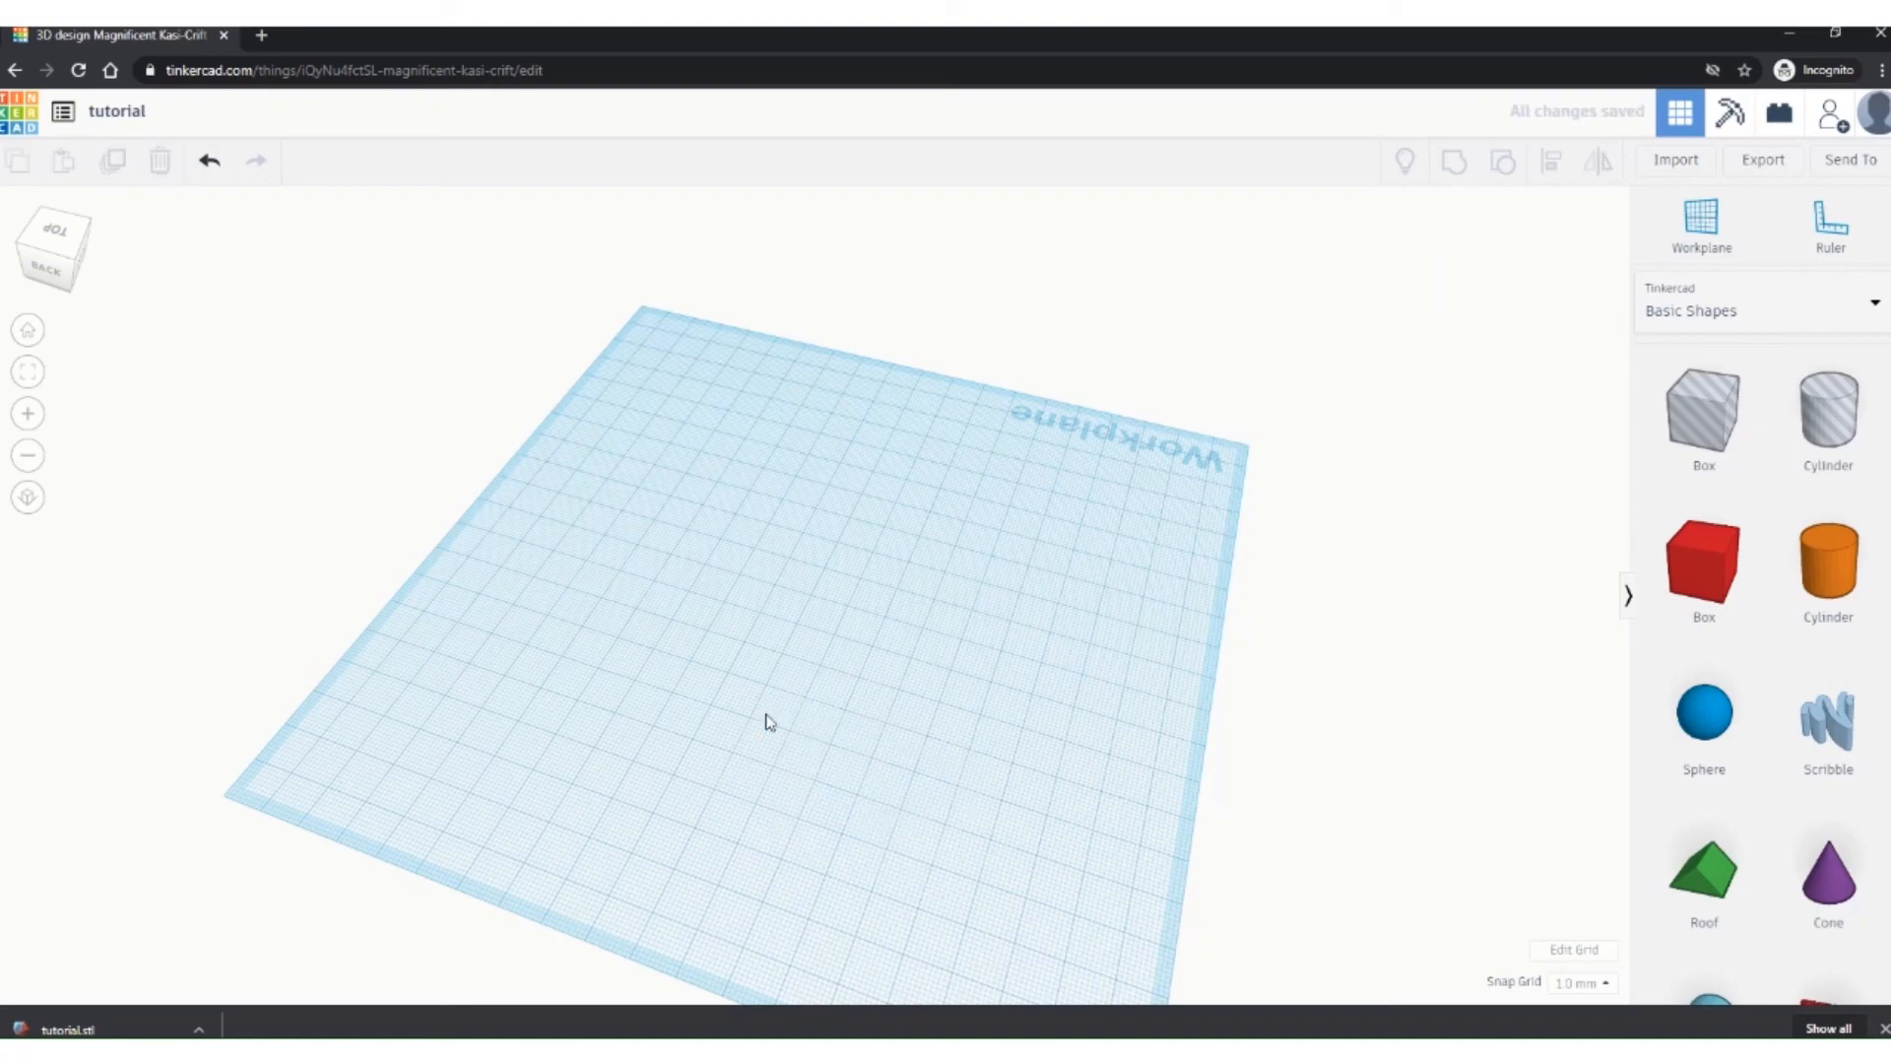
Step: Place a 20 mm red box and a Text shape on the workplane
{"action": "left_click", "coordinate": [32, 333]}
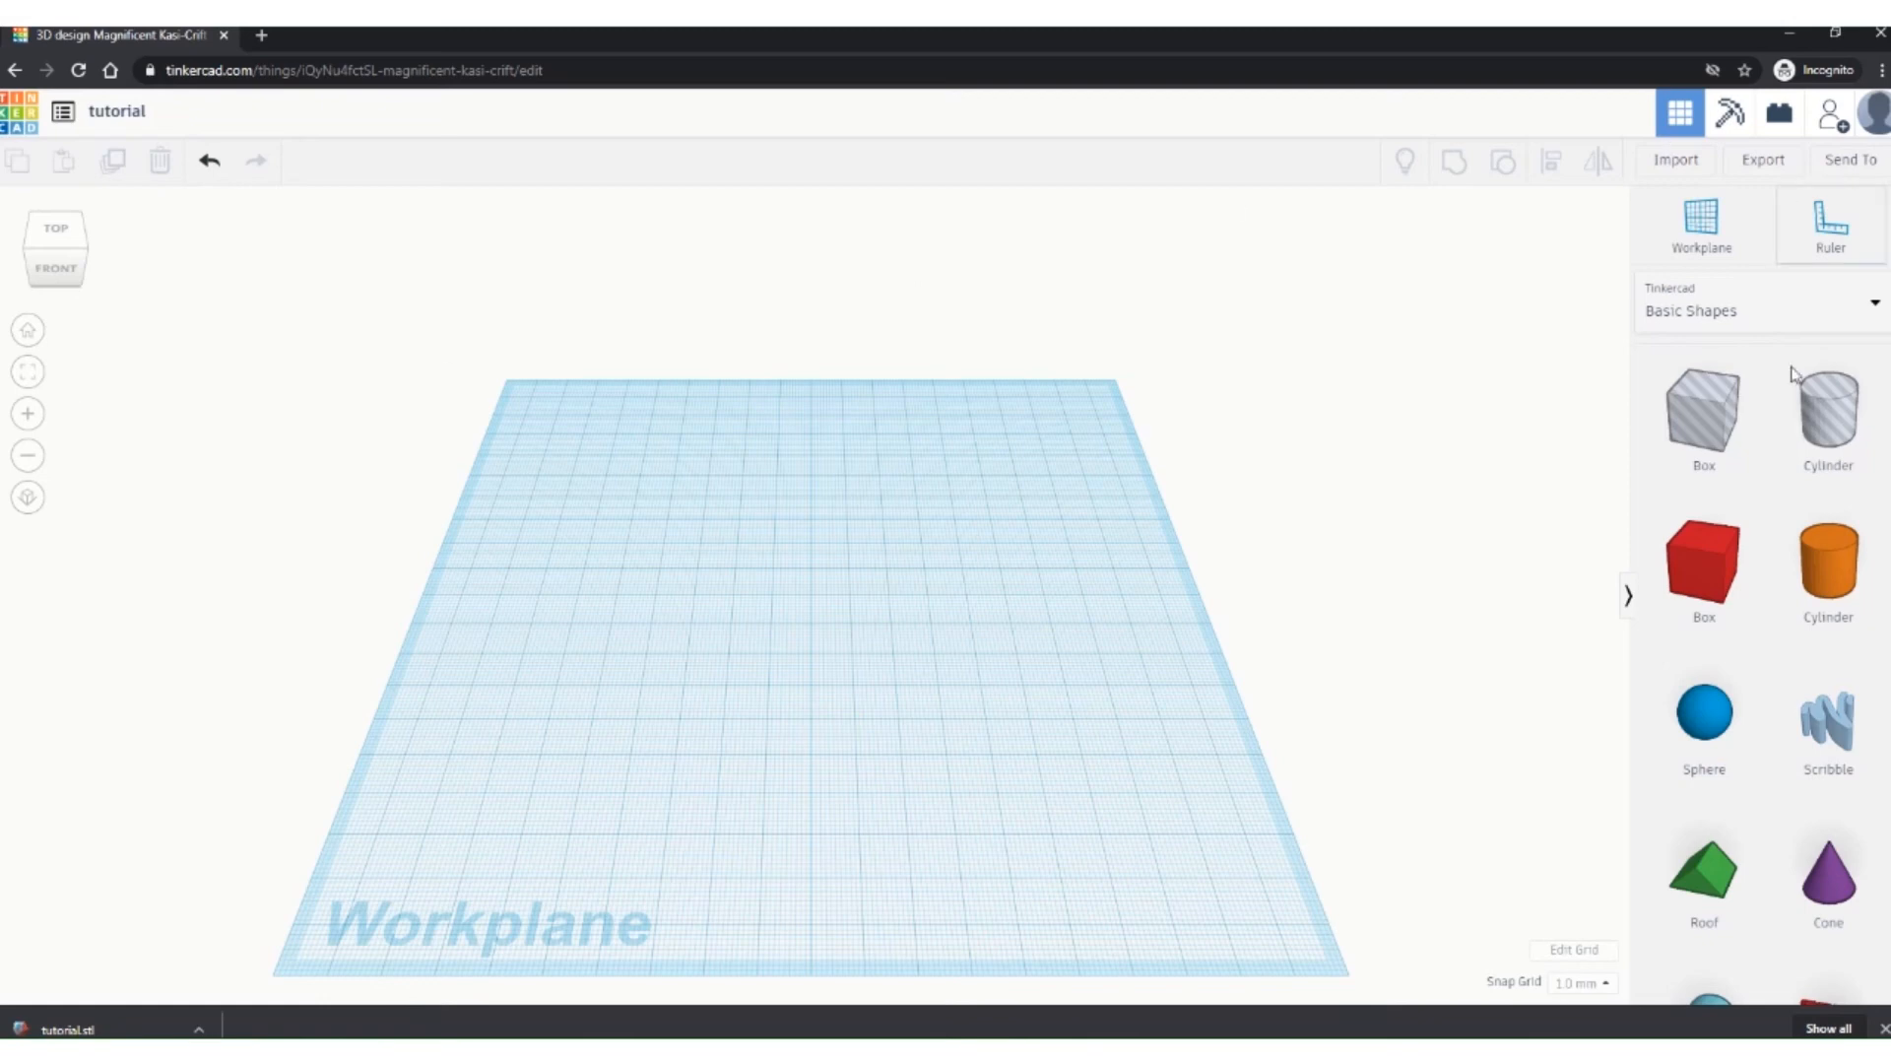
{"action": "left_click_drag", "start_coordinate": [1712, 581], "coordinate": [773, 542]}
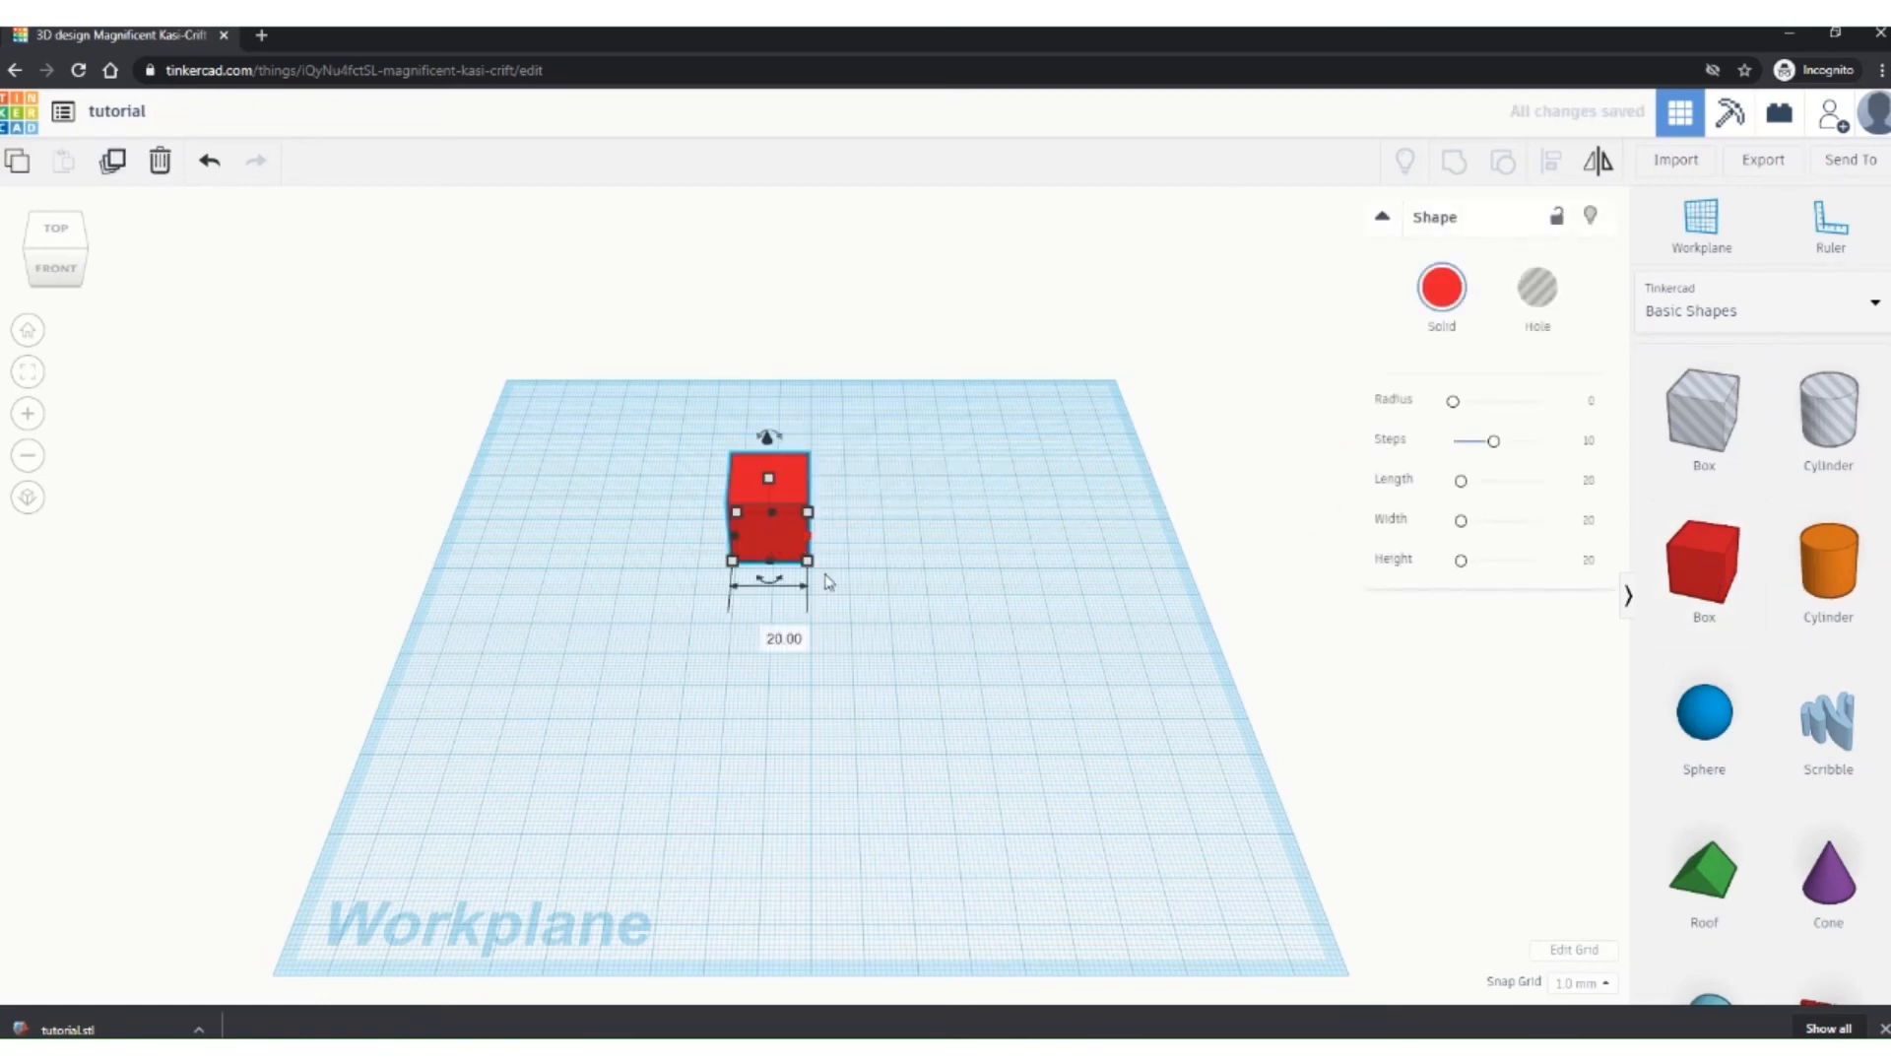
{"action": "scroll", "coordinate": [1753, 591], "scroll_direction": "down", "scroll_amount": 4}
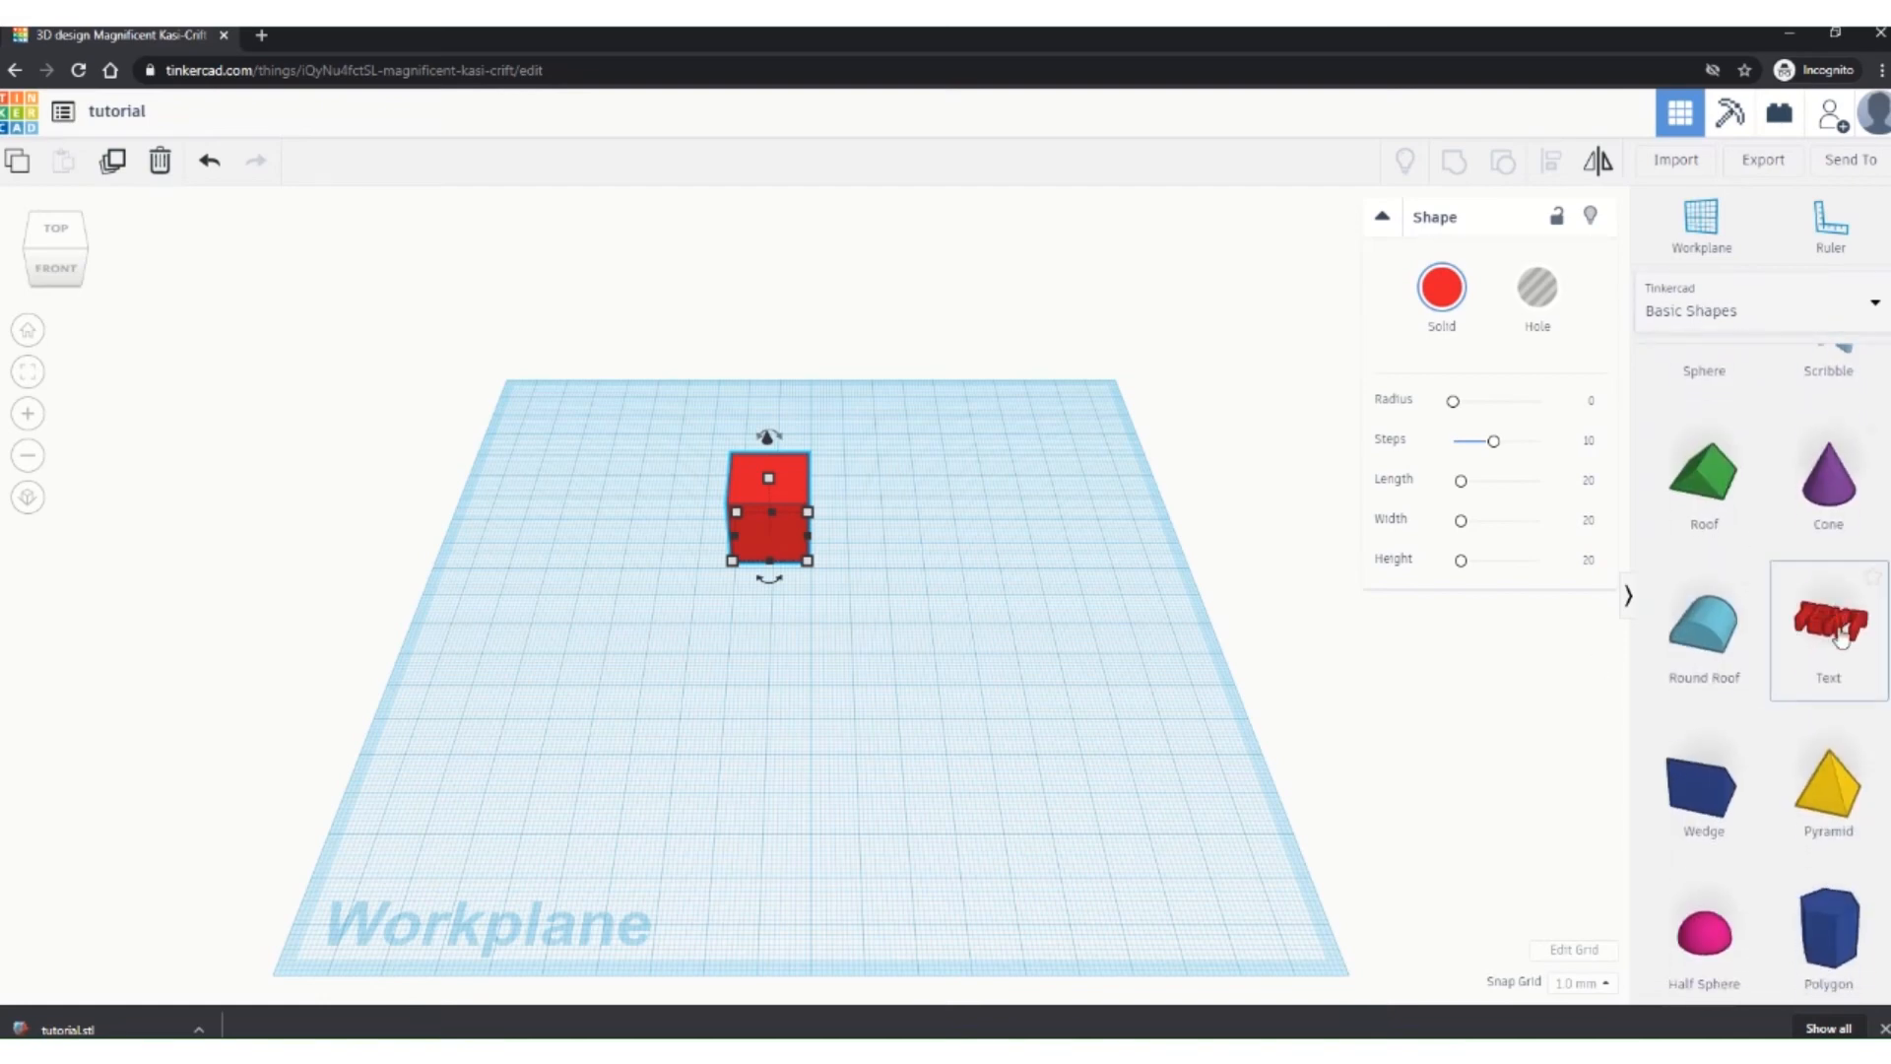
{"action": "left_click_drag", "start_coordinate": [1840, 638], "coordinate": [778, 744]}
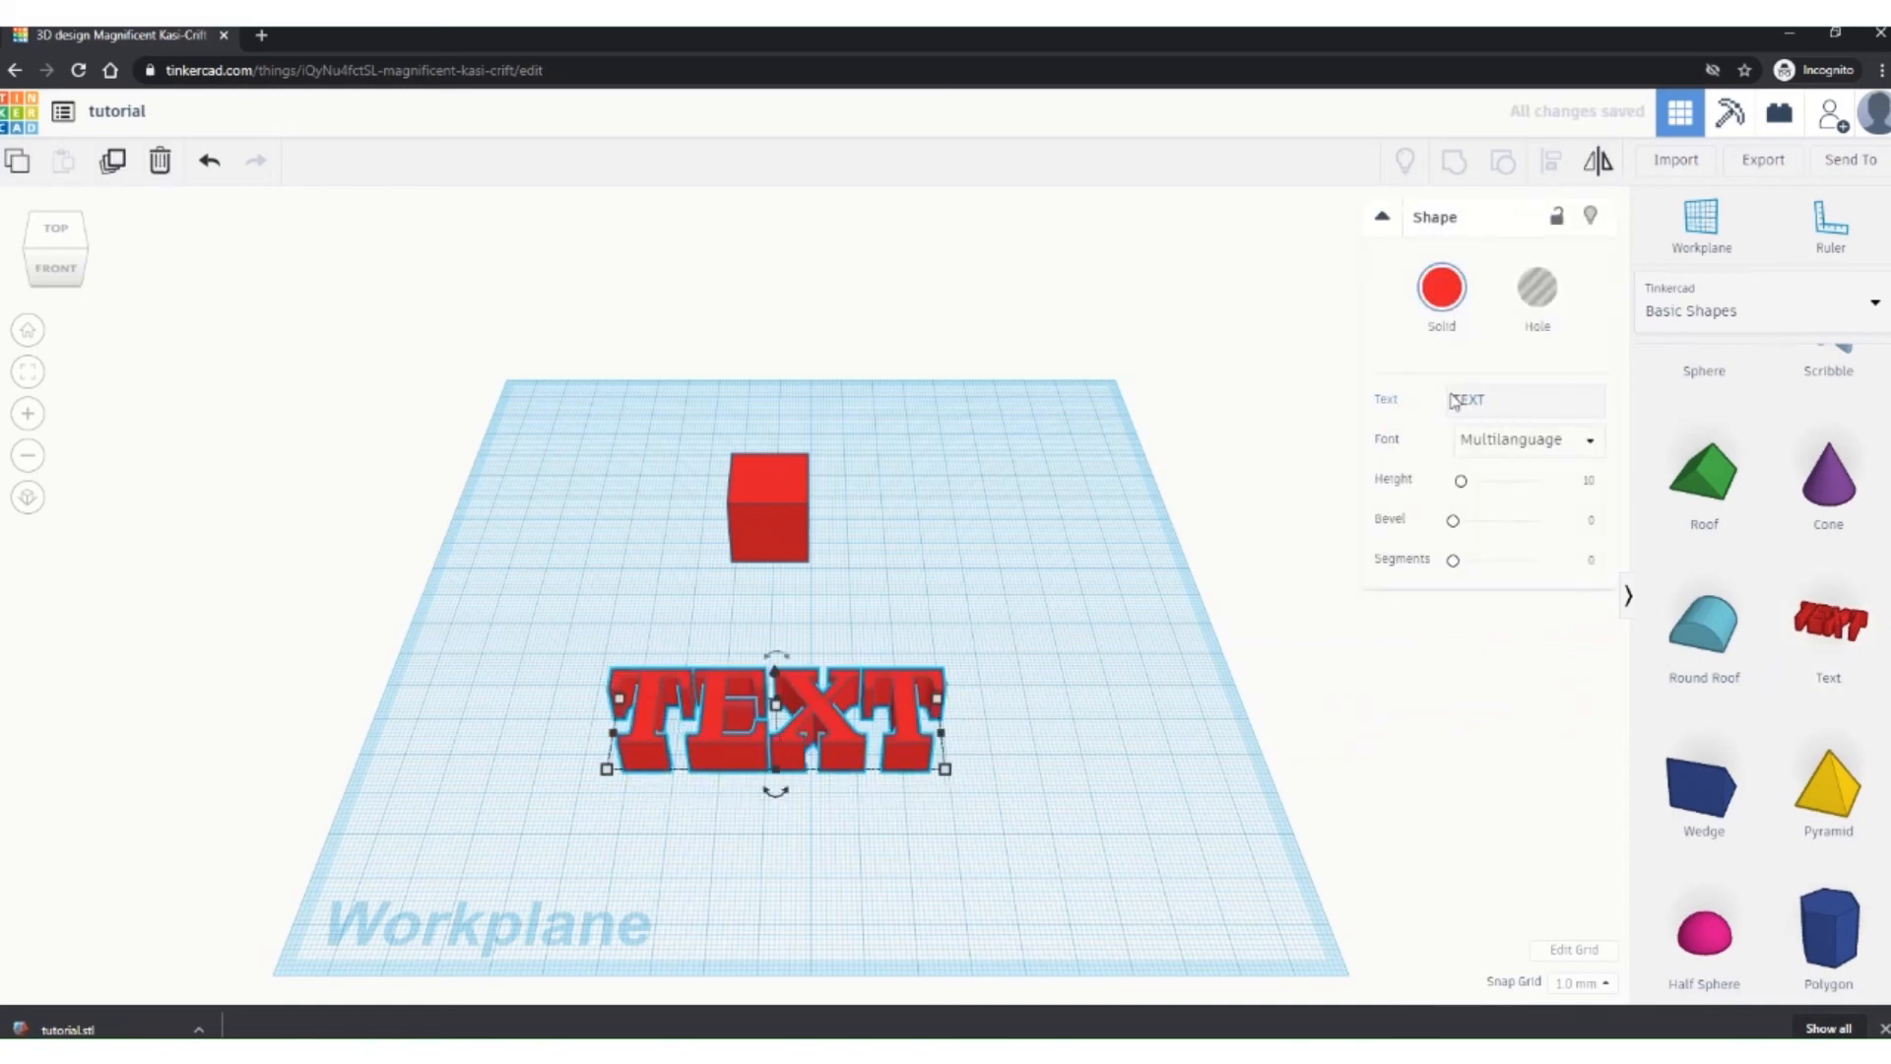
Step: Replace the placeholder TEXT wording with the first name
{"action": "left_click", "coordinate": [1499, 397]}
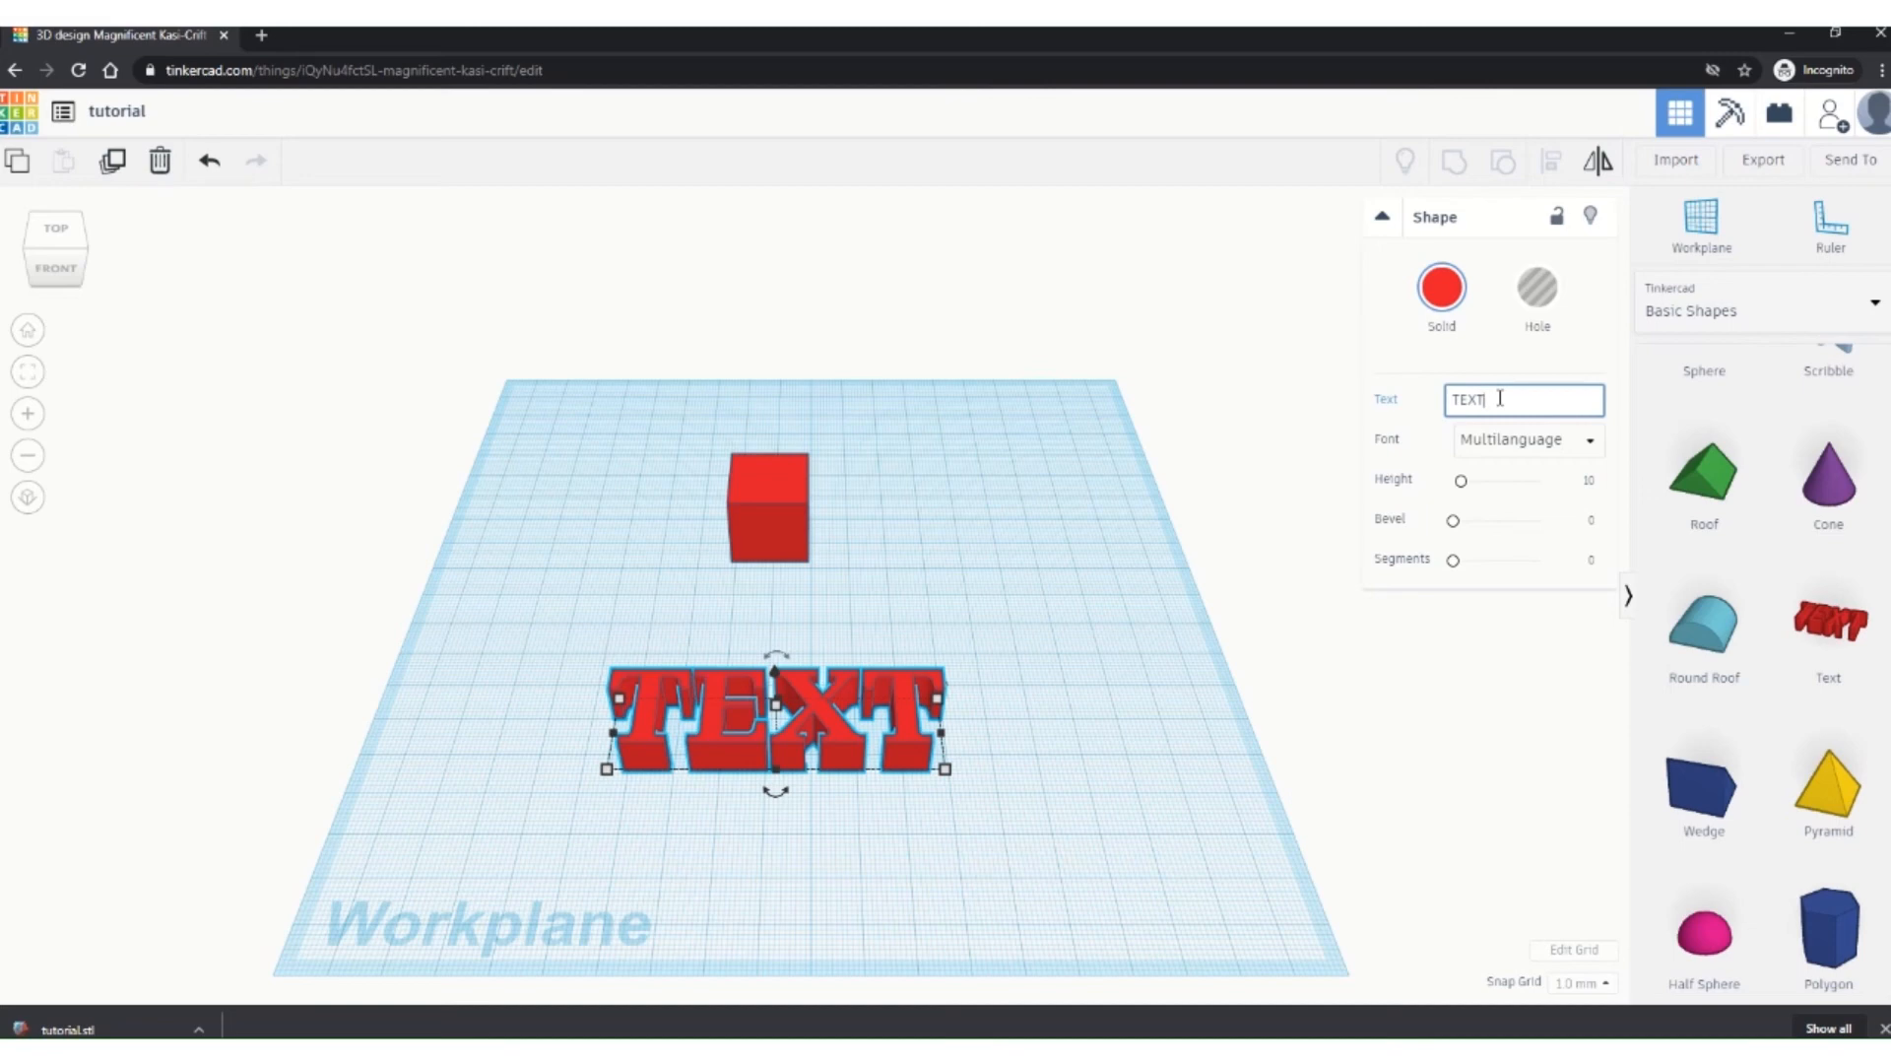
{"action": "key", "text": "BackSpace"}
{"action": "key", "text": "BackSpace"}
{"action": "key", "text": "BackSpace"}
{"action": "key", "text": "BackSpace"}
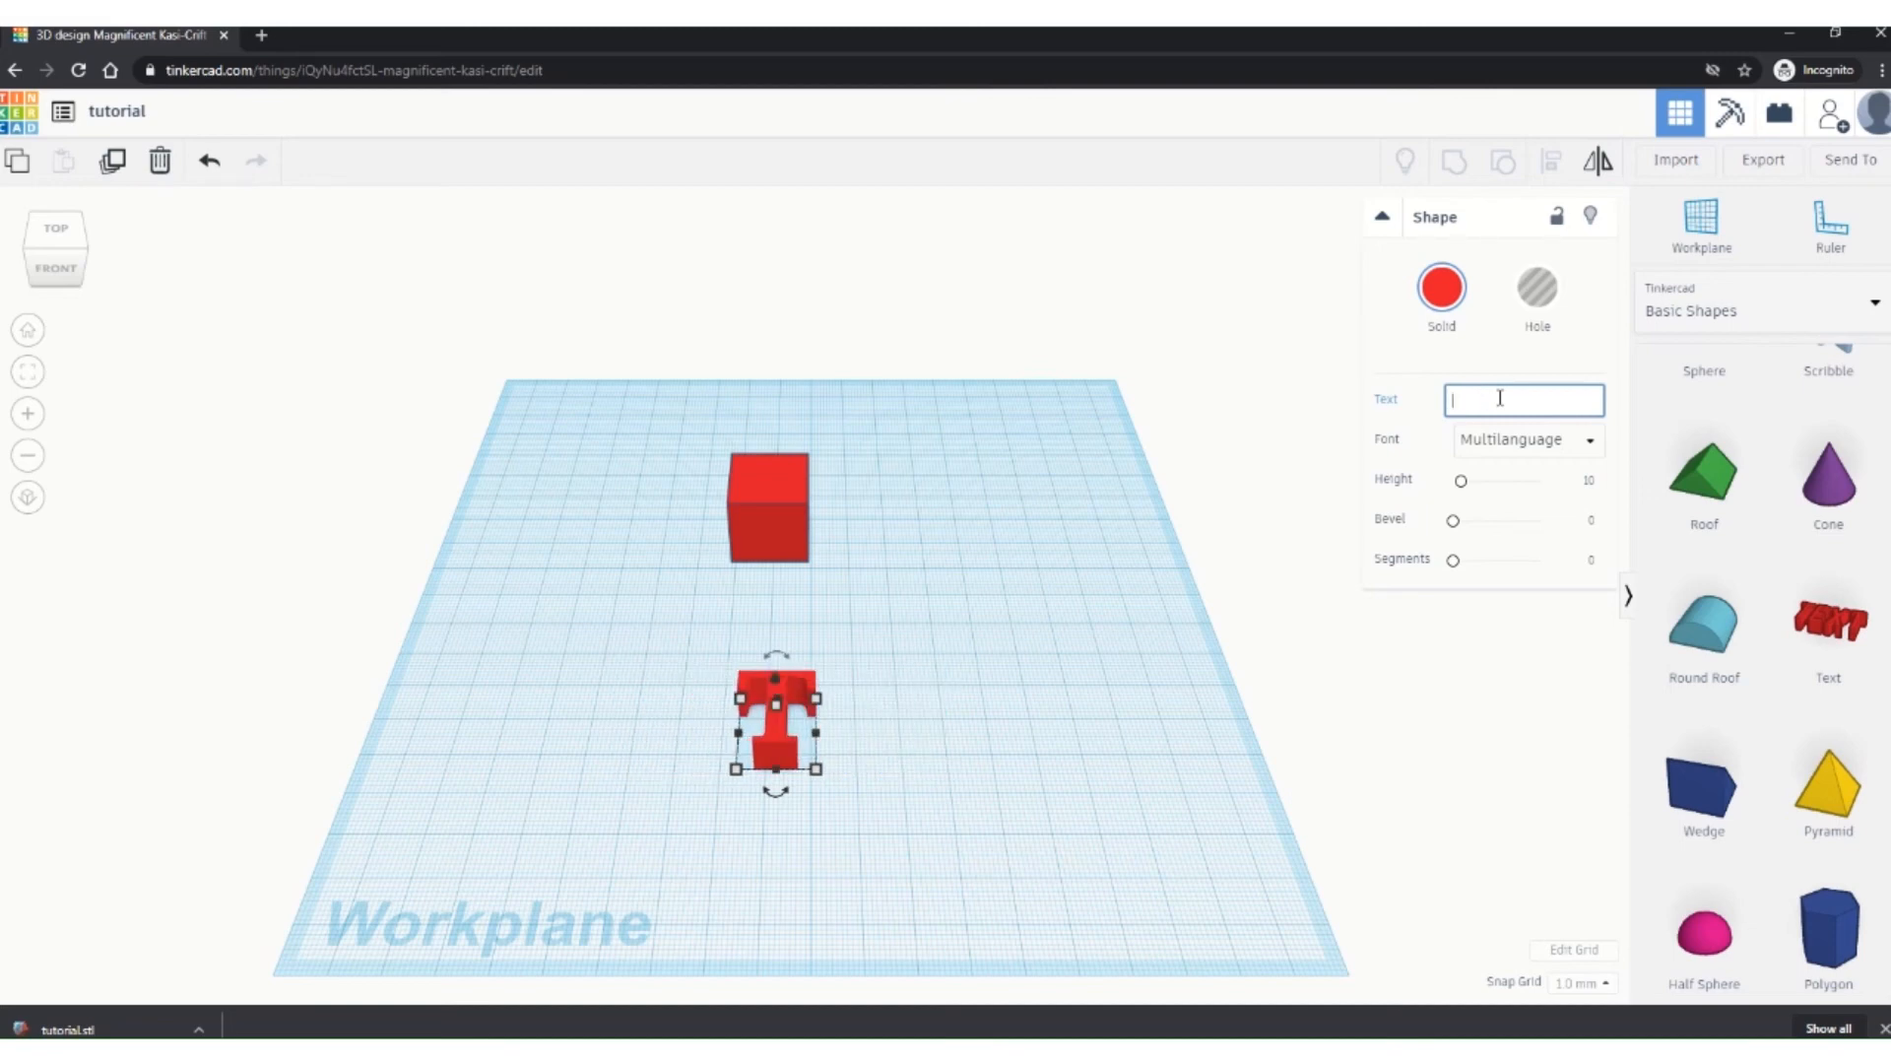
{"action": "type", "text": "Erin"}
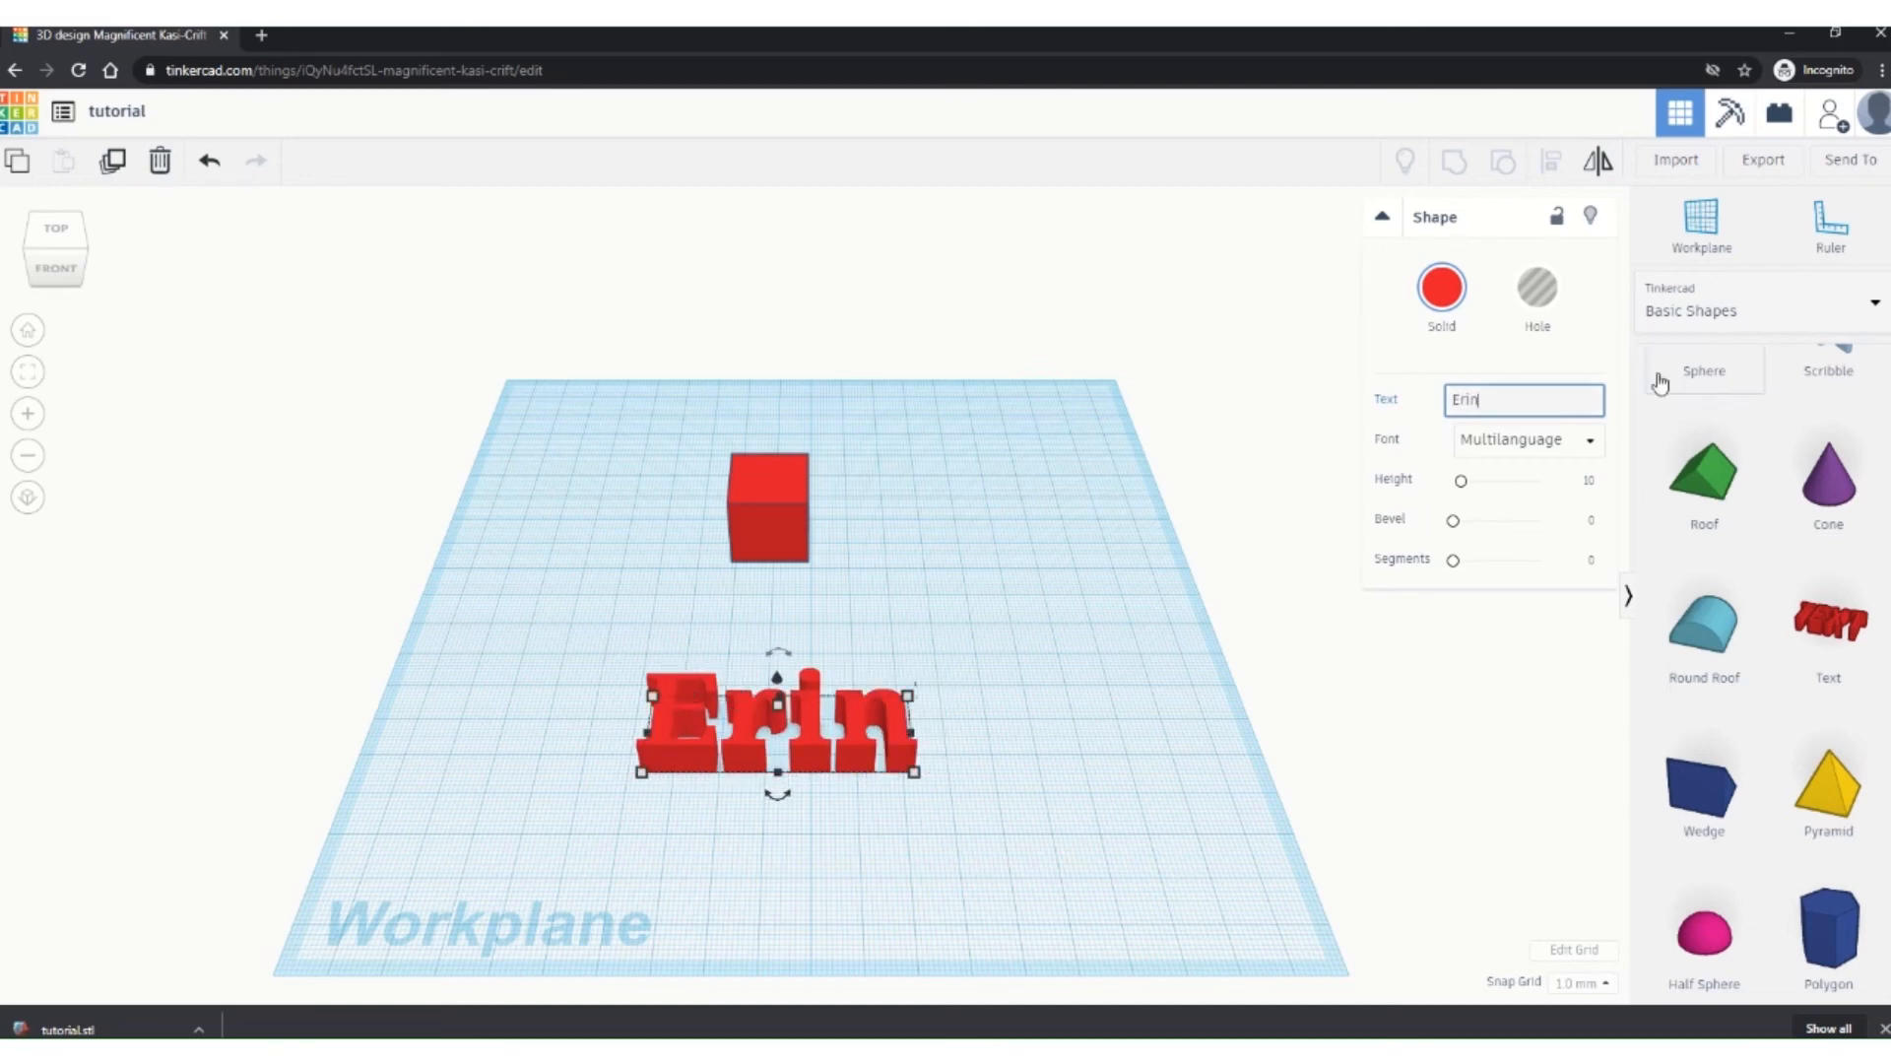
Step: Set the name text to the Serif font and raise its height to 15.6
{"action": "left_click", "coordinate": [1586, 440]}
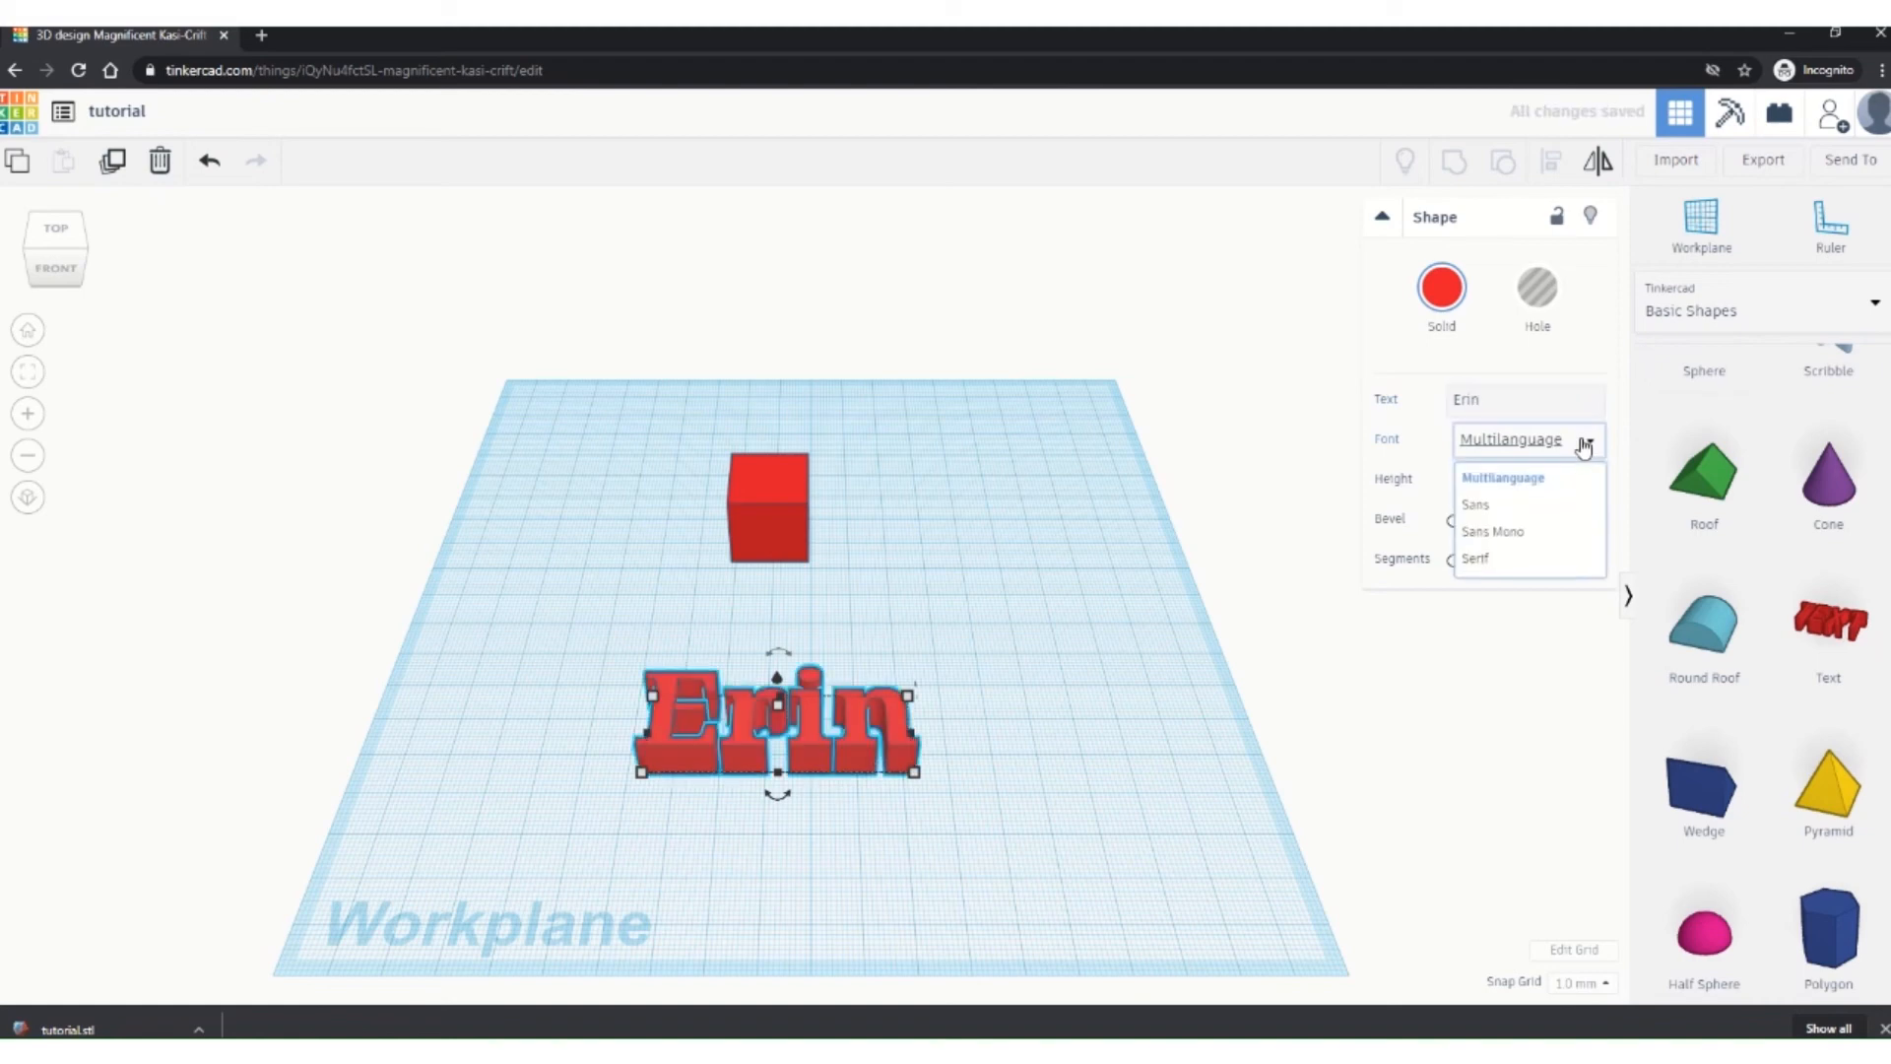
{"action": "left_click", "coordinate": [1499, 504]}
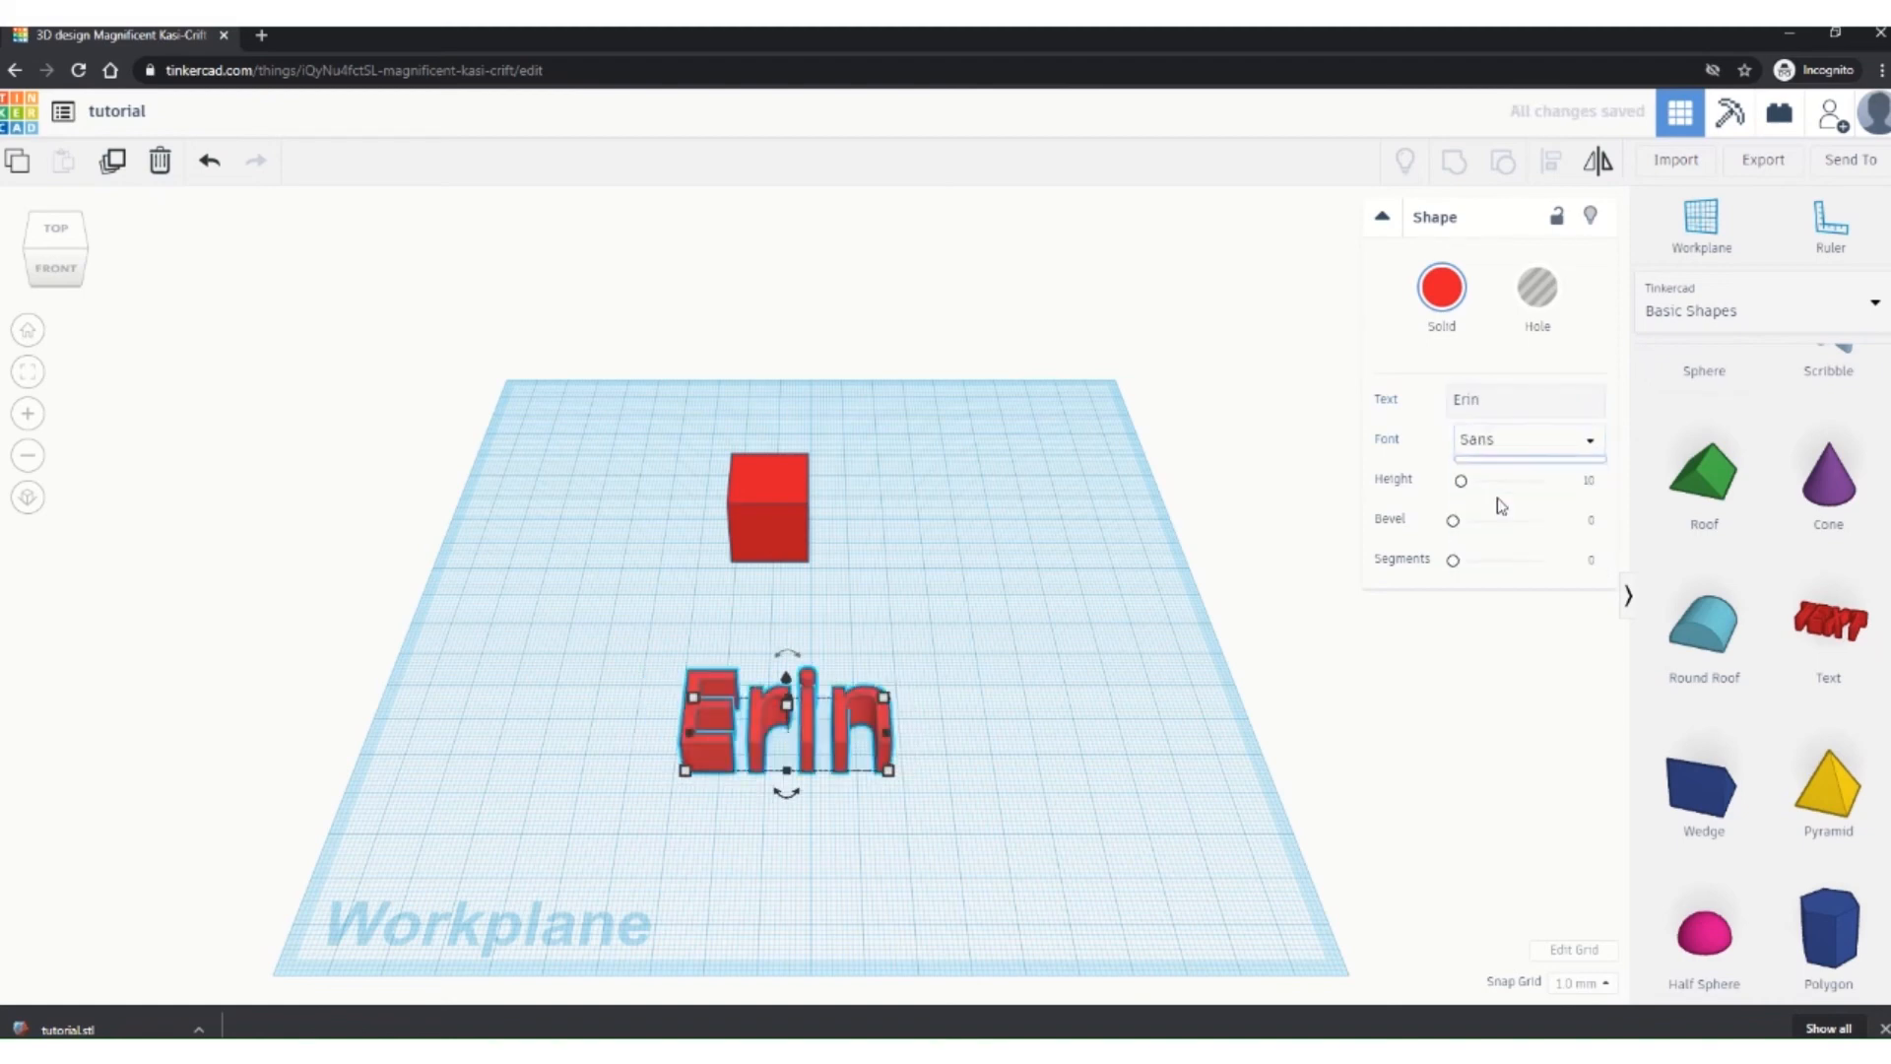
{"action": "left_click", "coordinate": [1588, 440]}
{"action": "left_click", "coordinate": [1564, 531]}
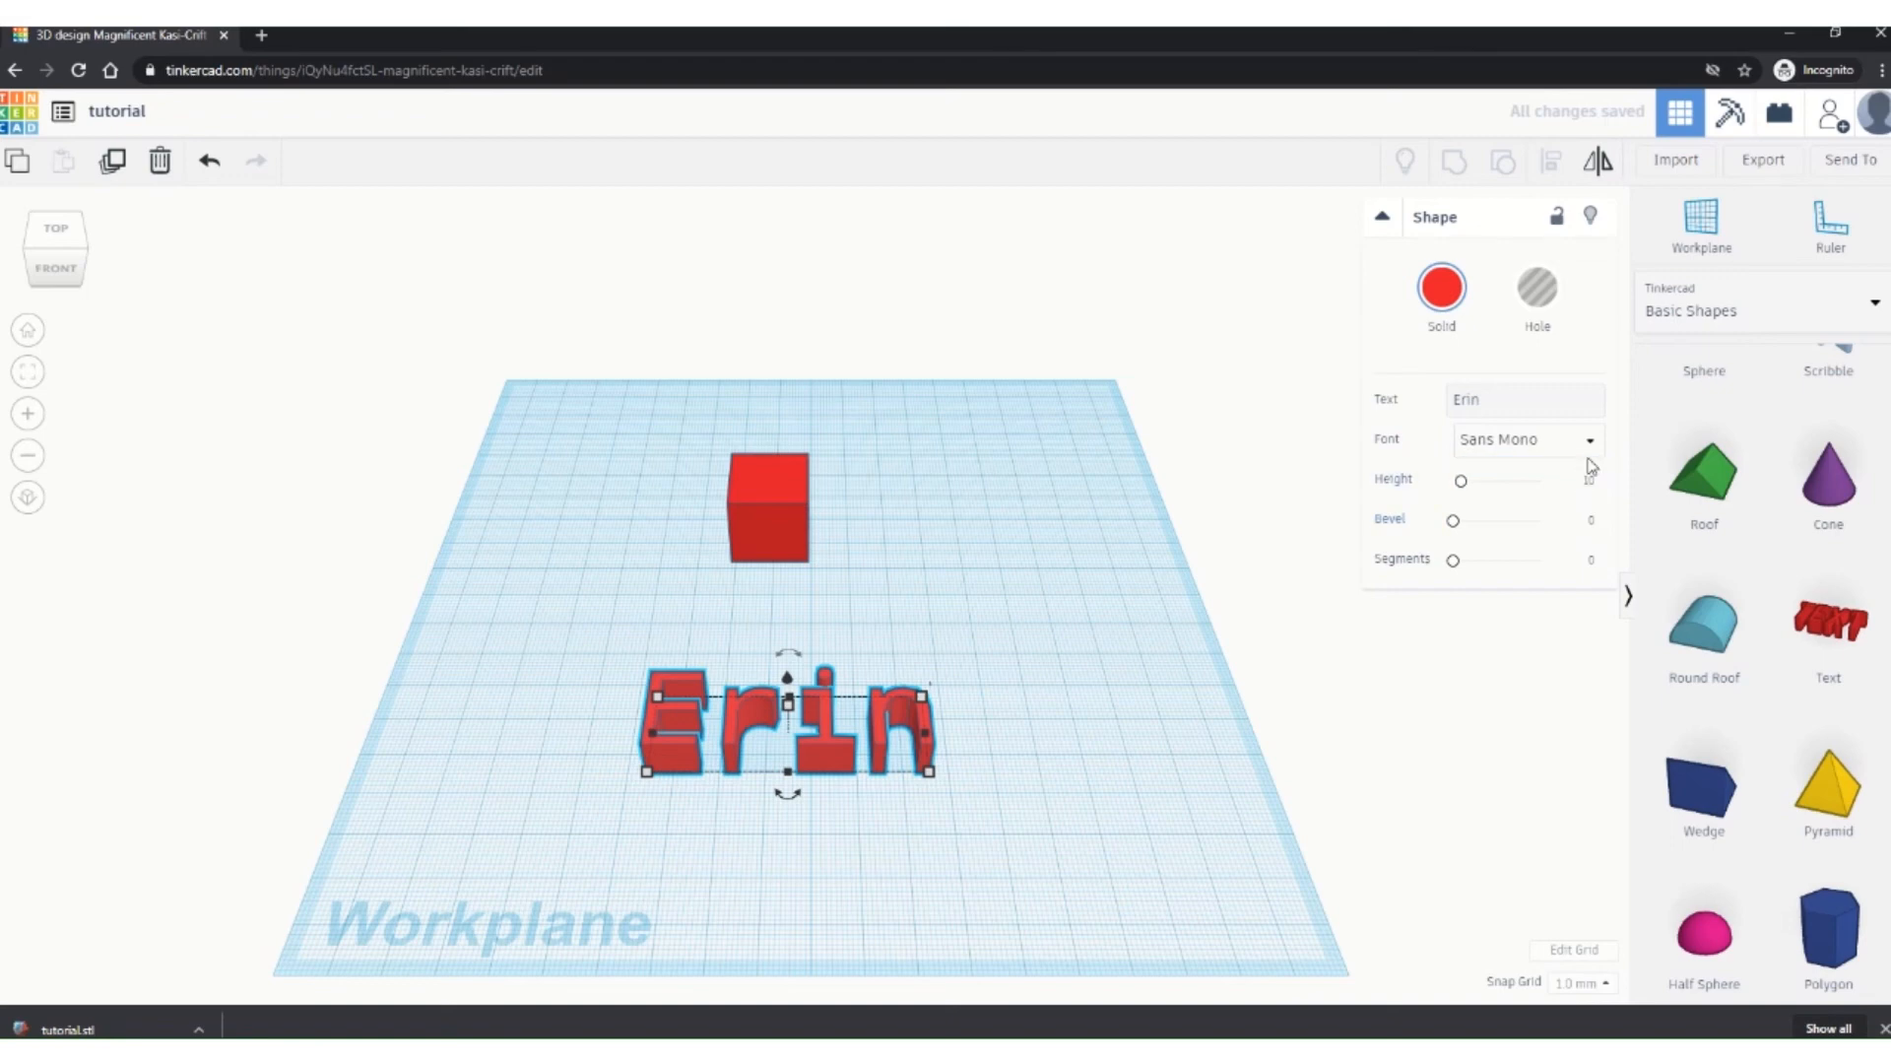
{"action": "left_click", "coordinate": [1588, 442]}
{"action": "left_click", "coordinate": [1537, 559]}
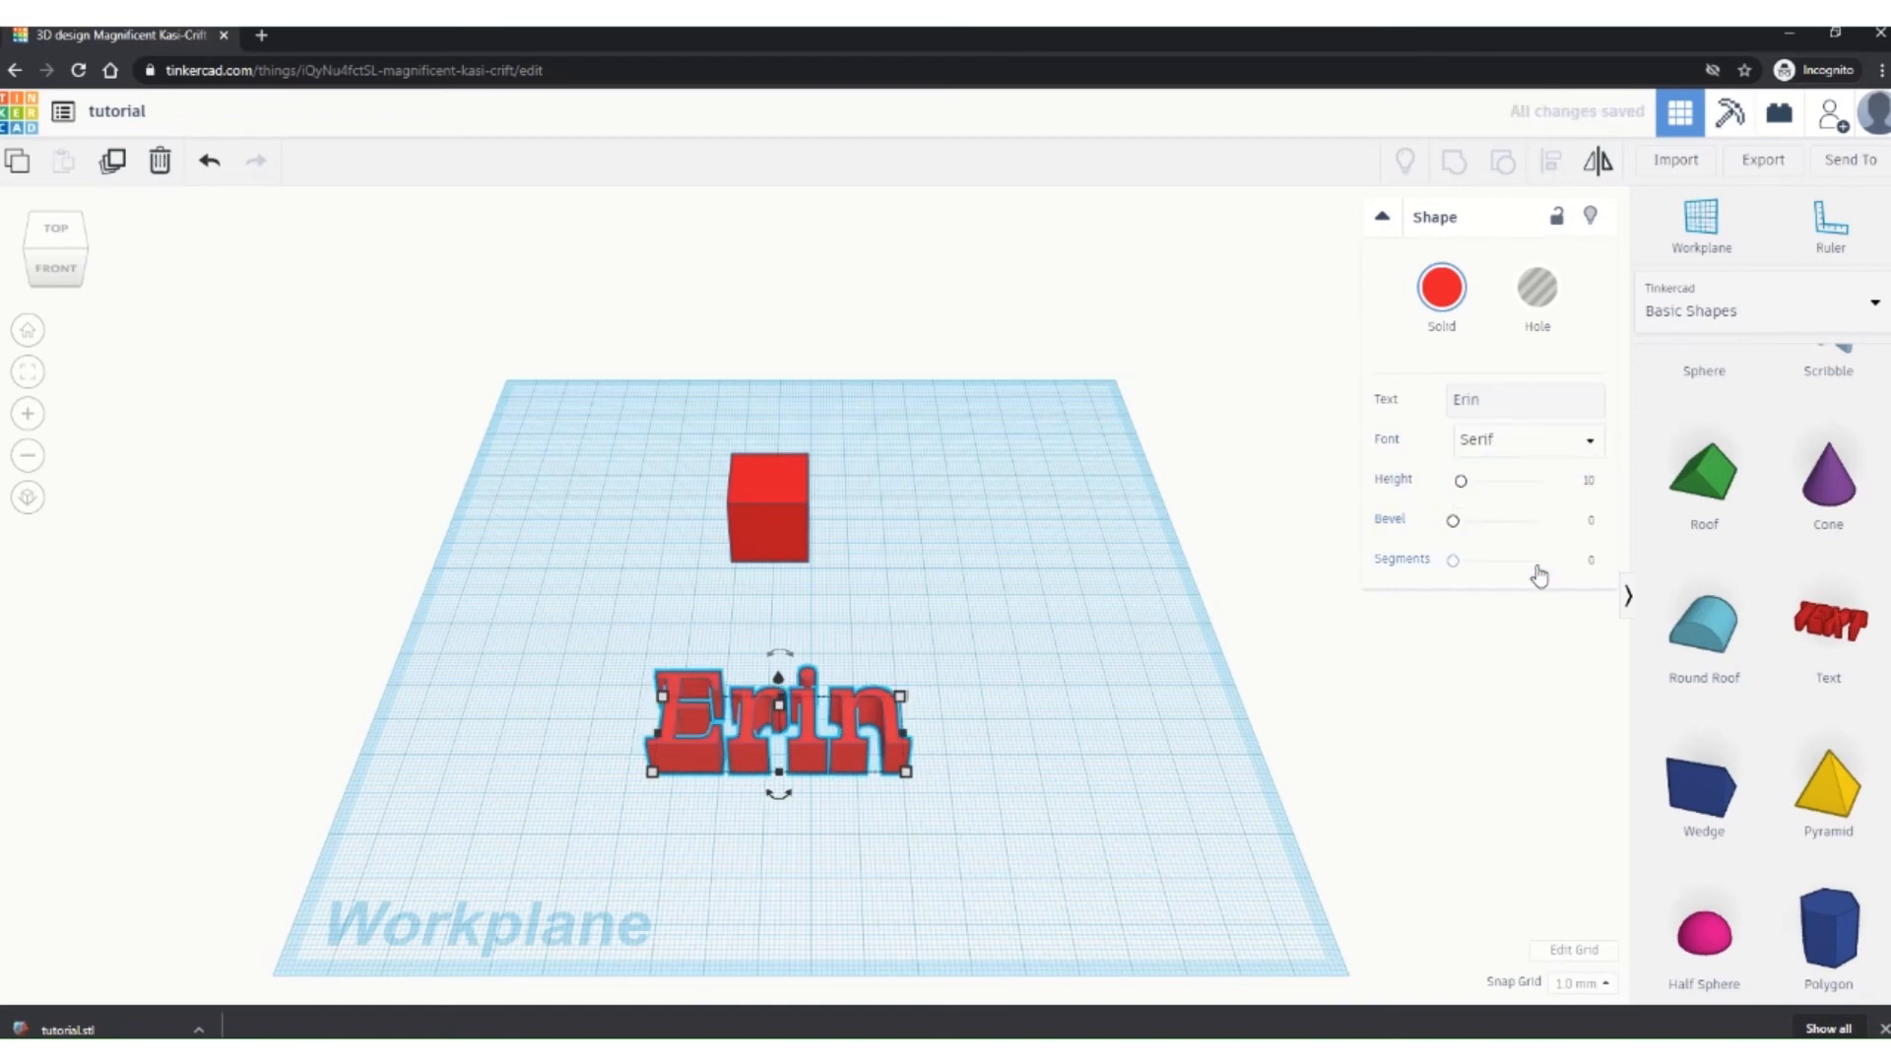
{"action": "mouse_move", "coordinate": [1461, 482]}
{"action": "left_mouse_down"}
{"action": "mouse_move", "coordinate": [1485, 490]}
{"action": "mouse_move", "coordinate": [1466, 488]}
{"action": "left_mouse_up"}
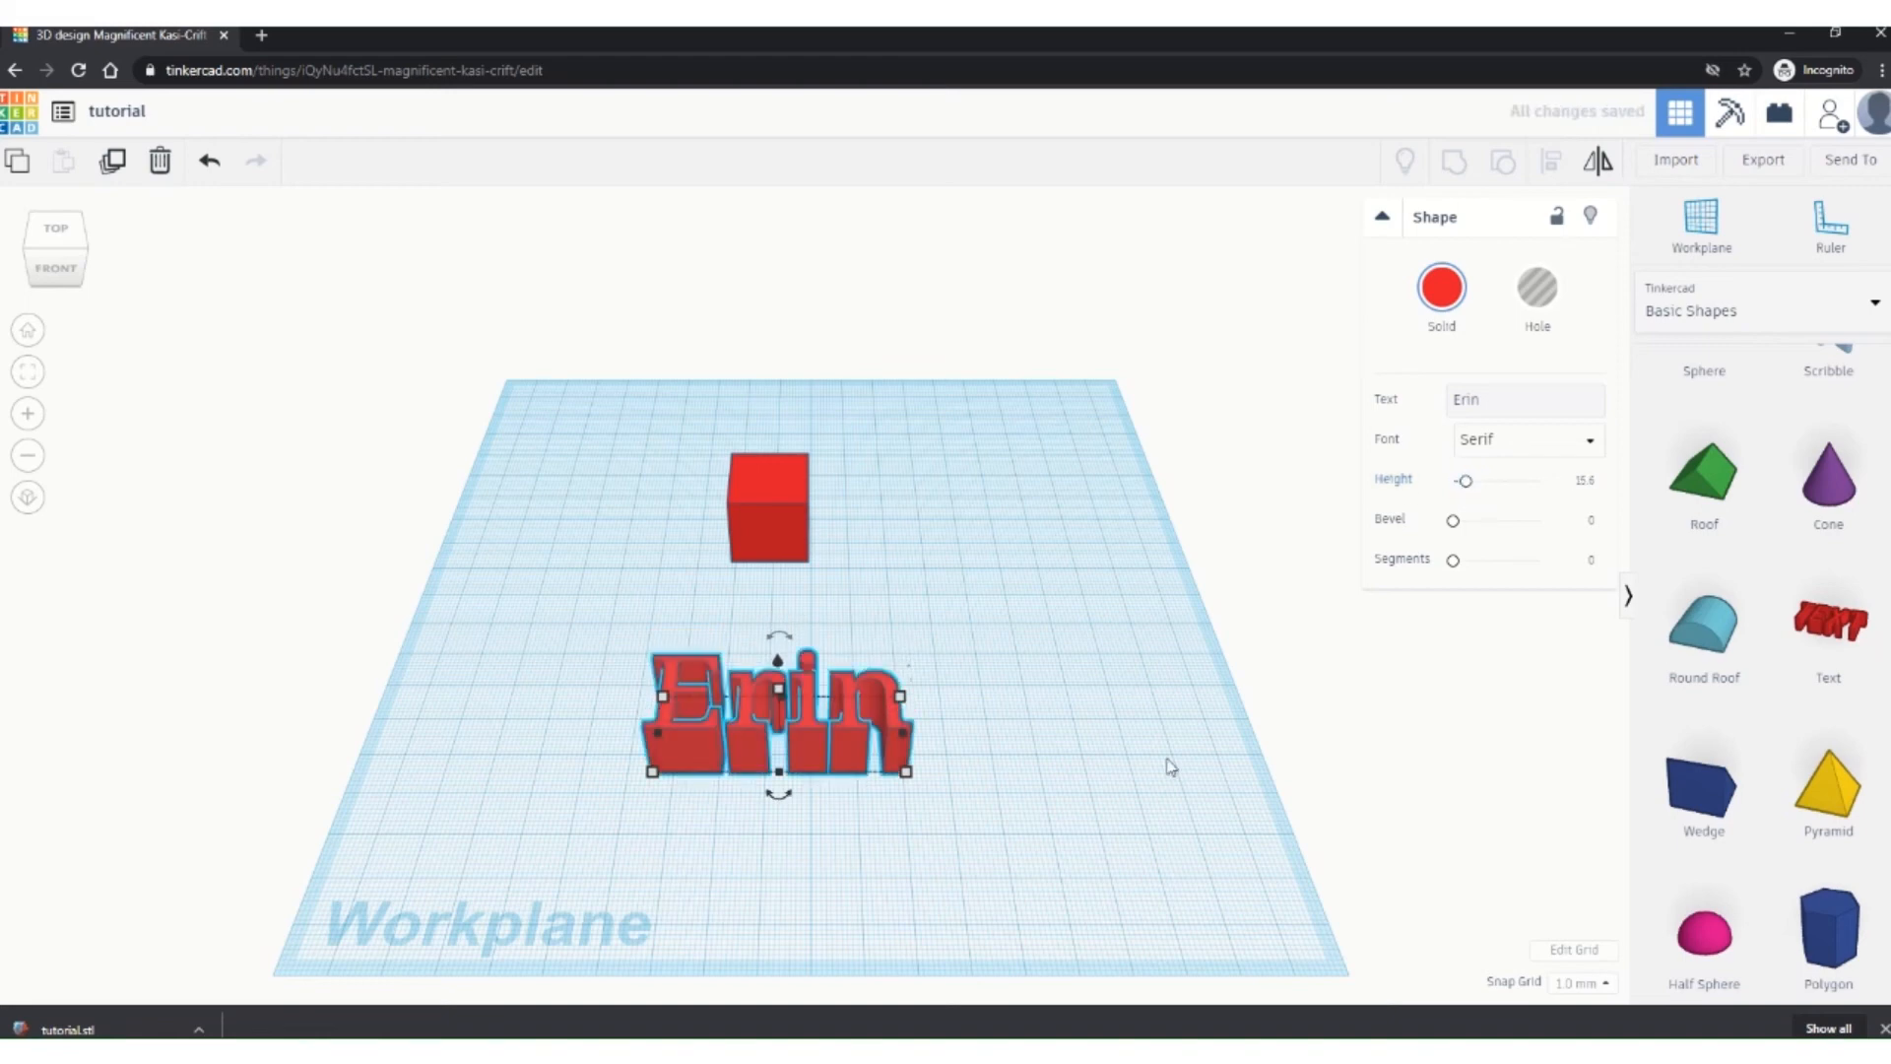
{"action": "left_click", "coordinate": [882, 868]}
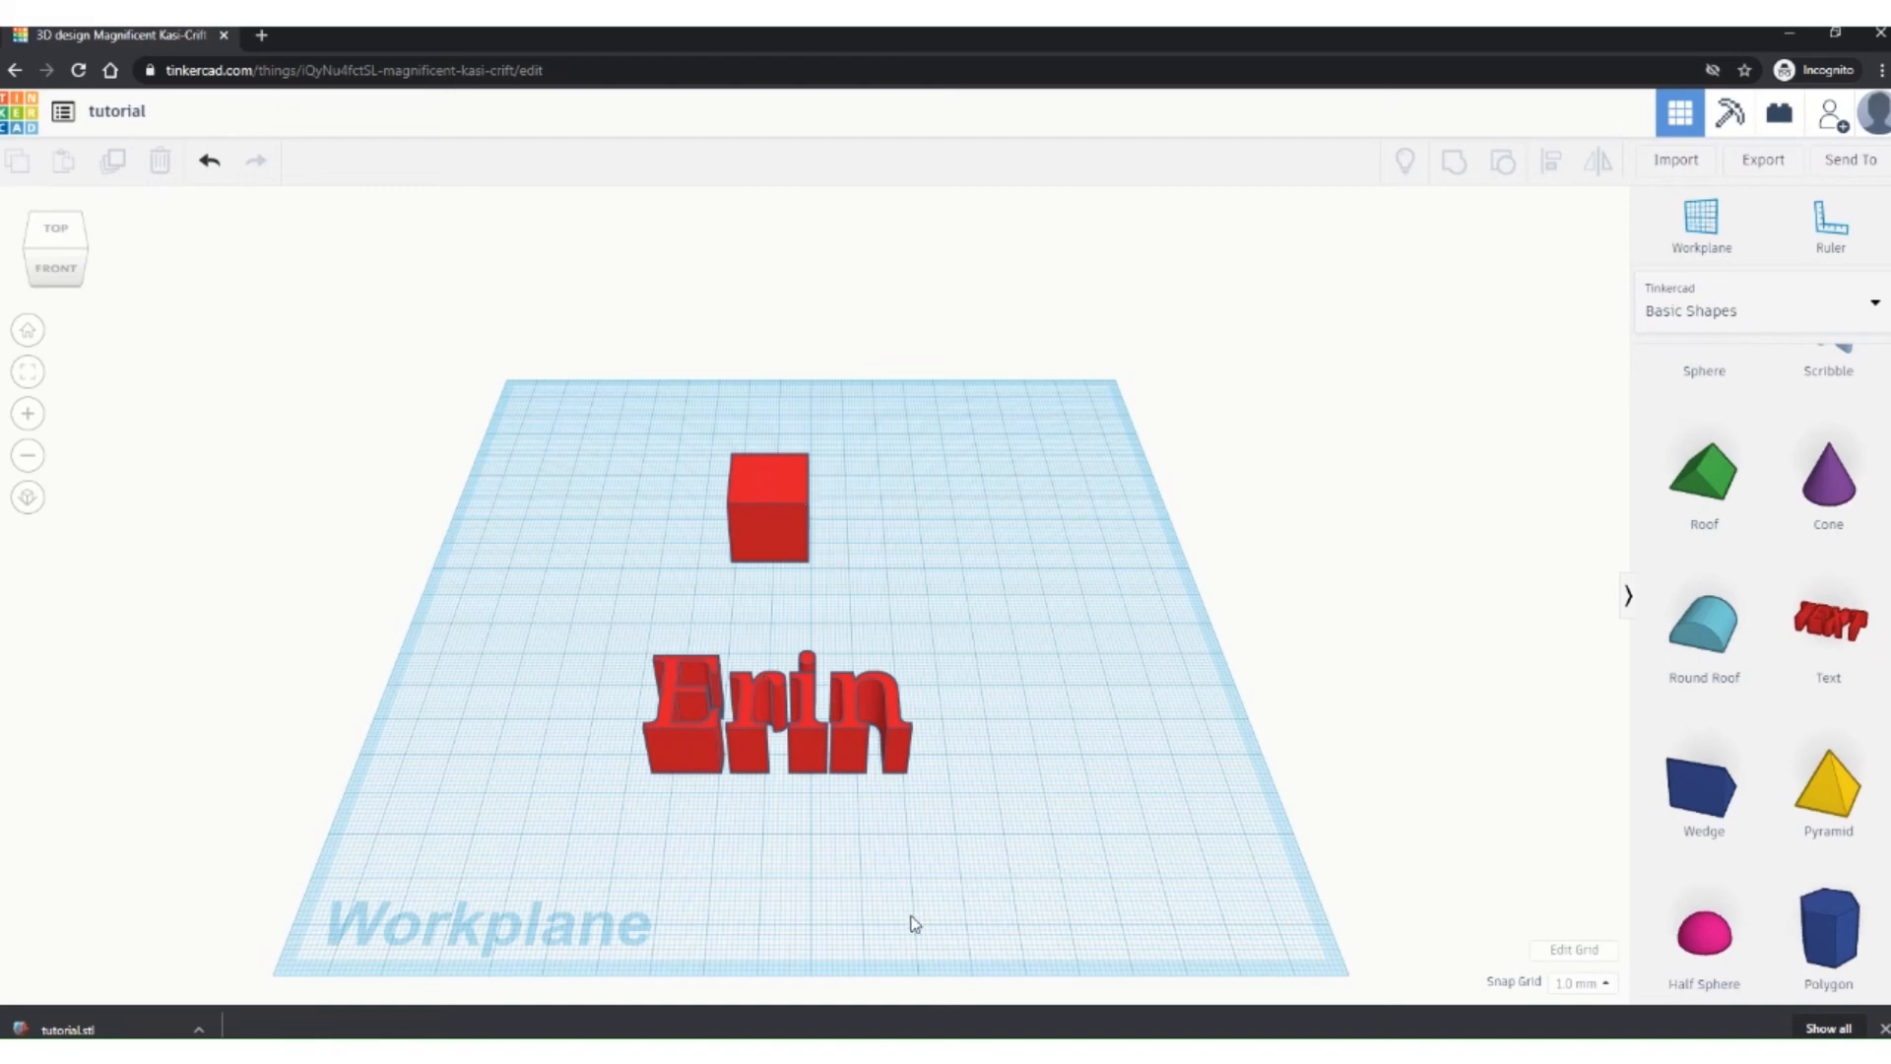
Step: Stretch the red cube into a wall 122 long, 20 deep and 43 high
{"action": "left_click", "coordinate": [780, 526]}
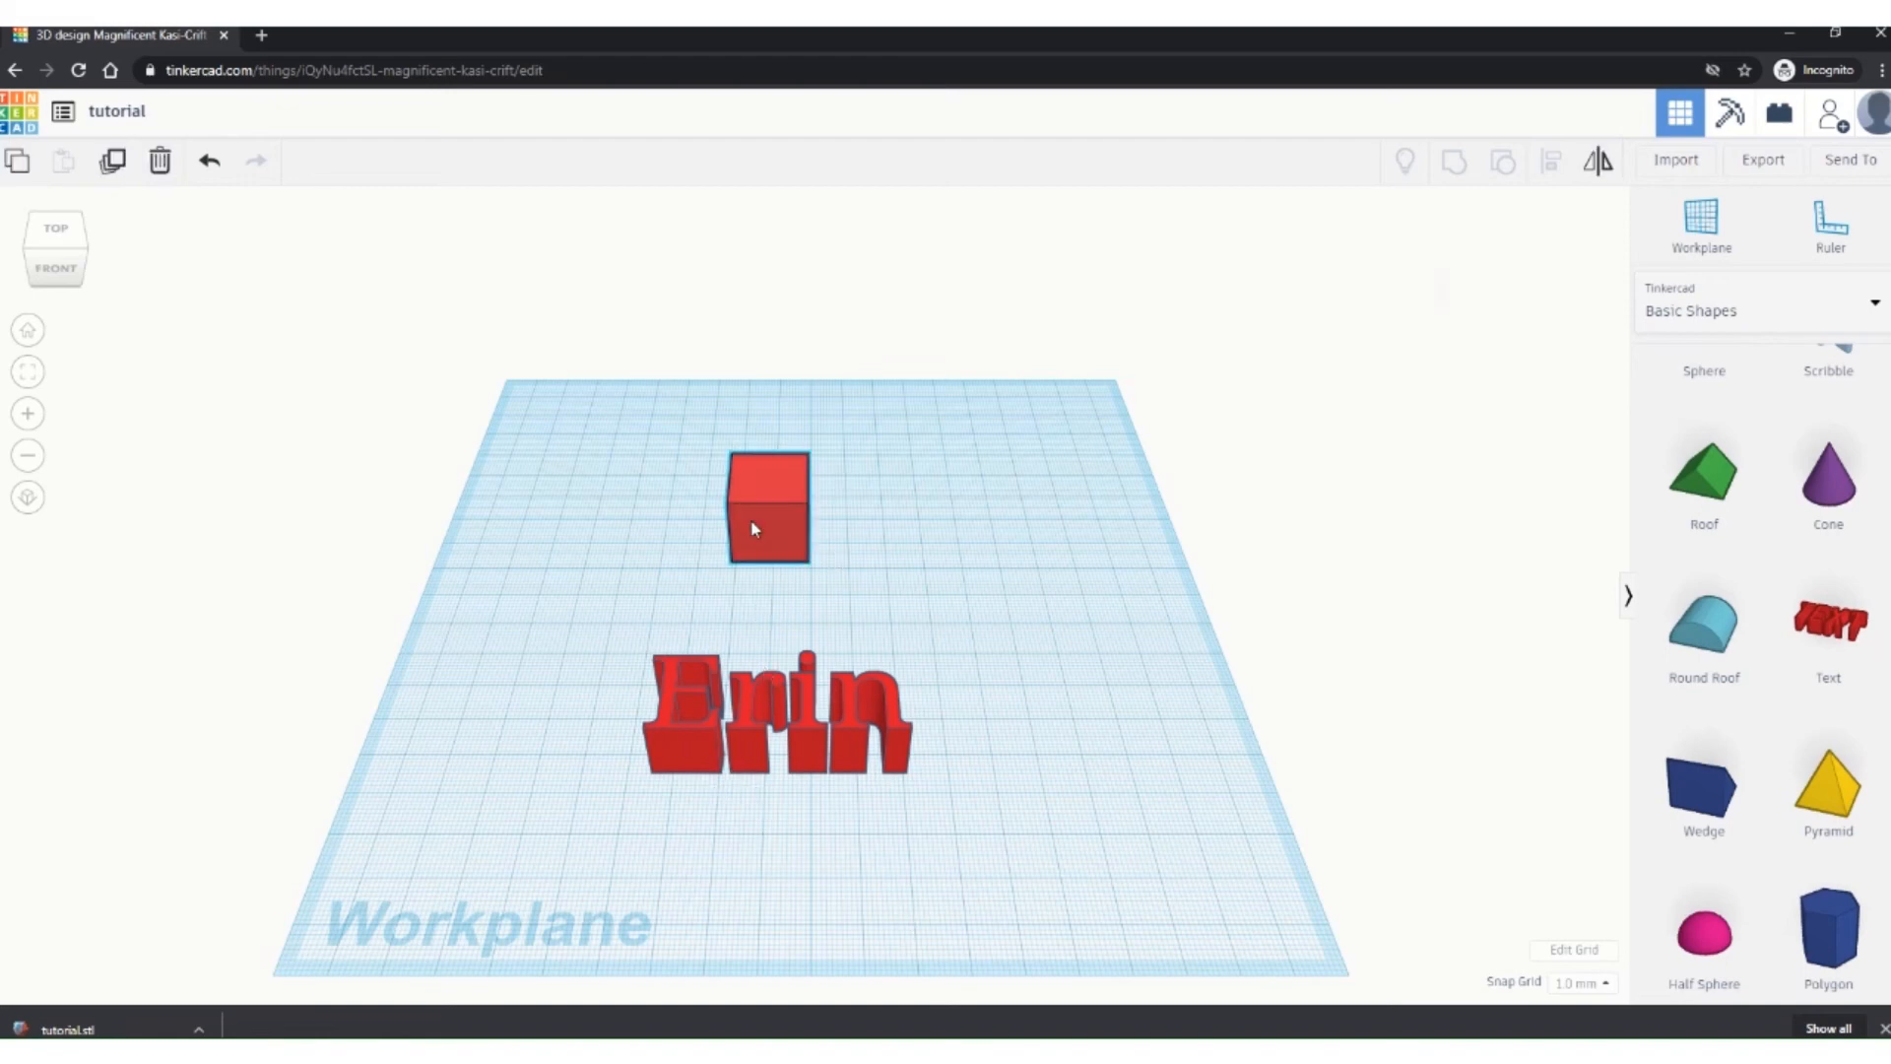
{"action": "mouse_move", "coordinate": [767, 760]}
{"action": "right_mouse_down"}
{"action": "mouse_move", "coordinate": [774, 713]}
{"action": "mouse_move", "coordinate": [769, 748]}
{"action": "right_mouse_up"}
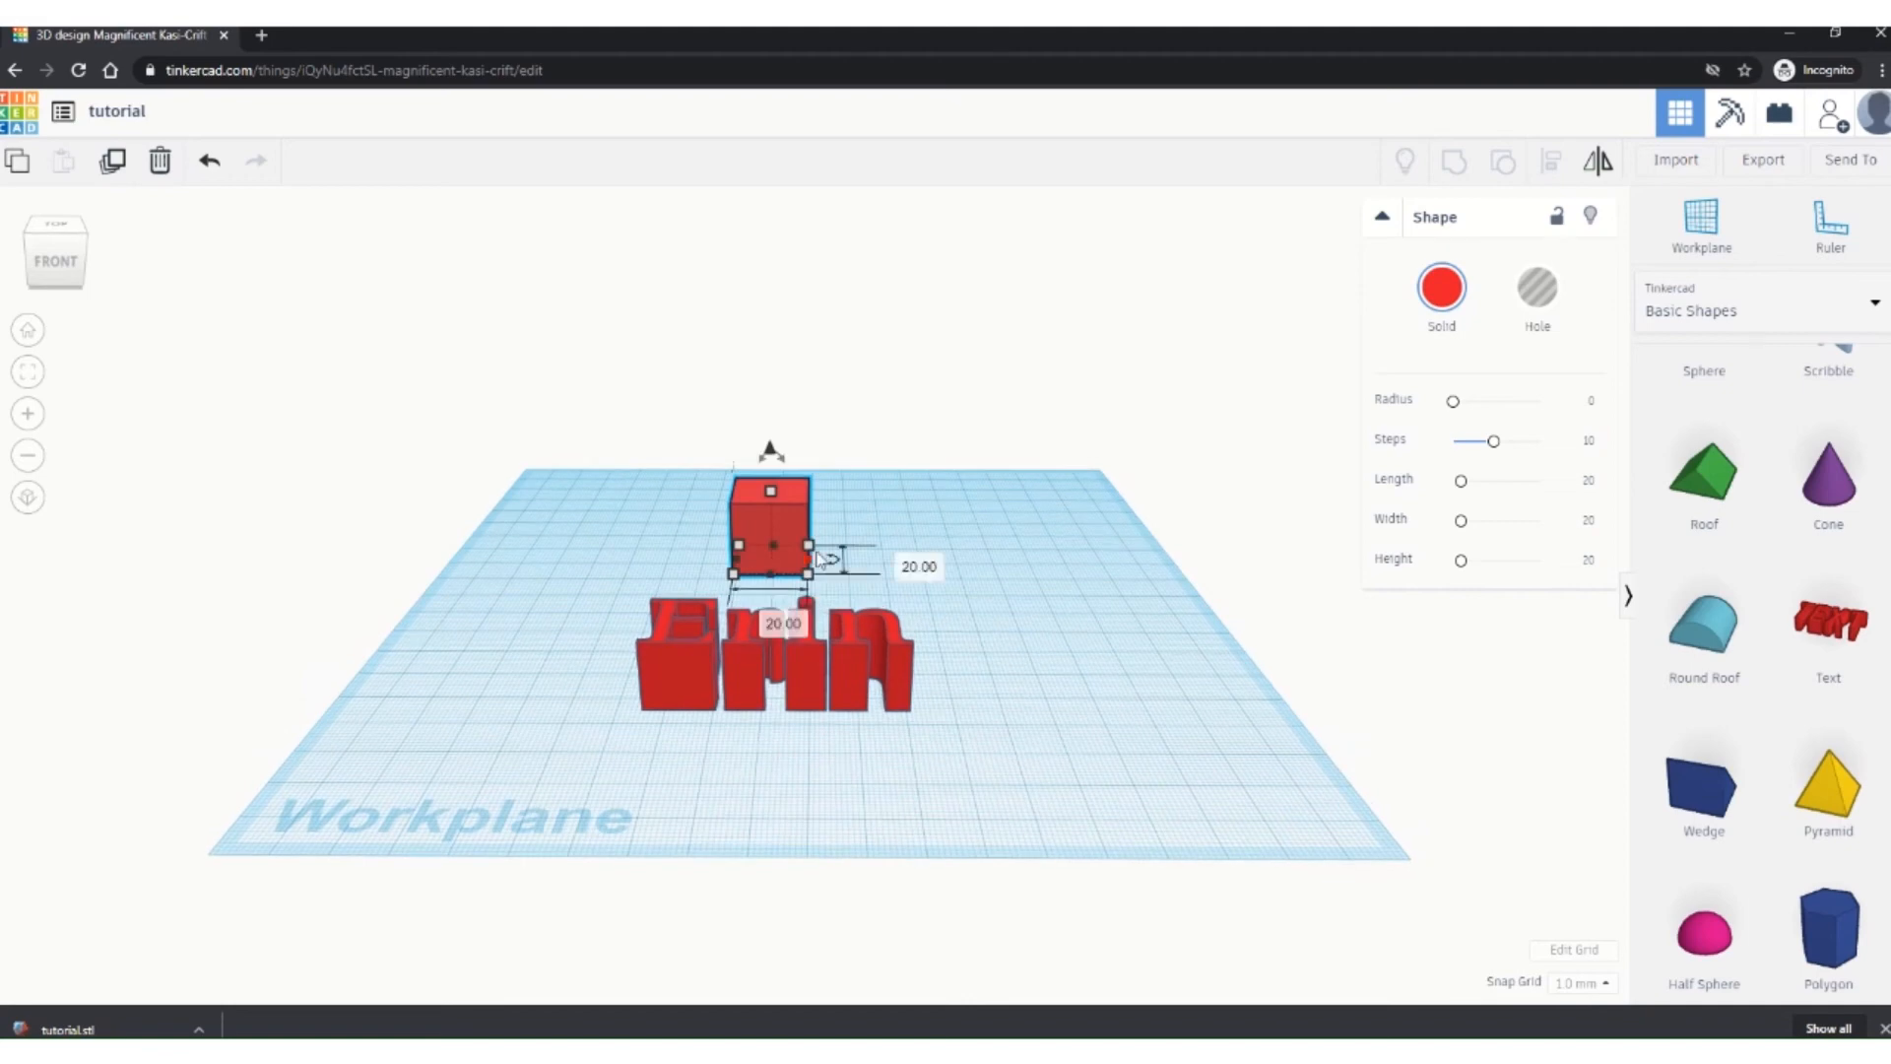
{"action": "left_click_drag", "start_coordinate": [811, 567], "coordinate": [1066, 579]}
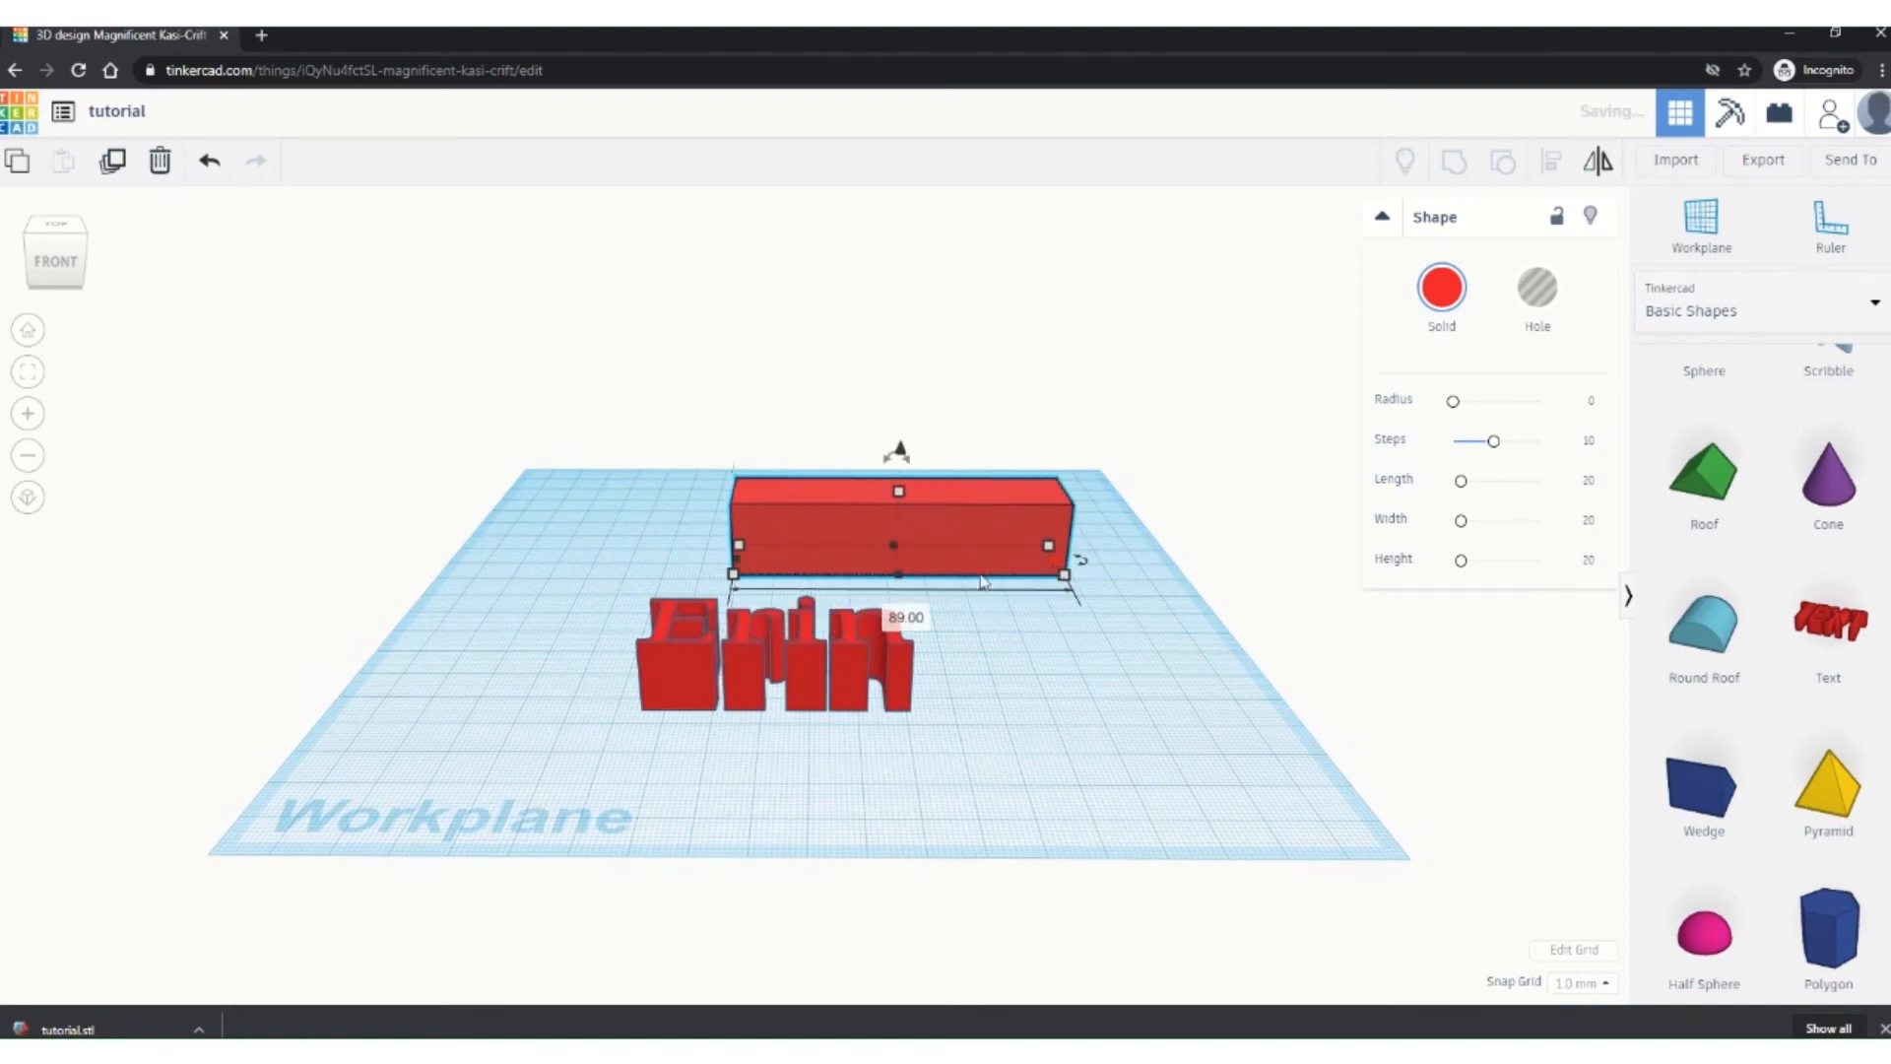
{"action": "left_click_drag", "start_coordinate": [739, 565], "coordinate": [616, 567]}
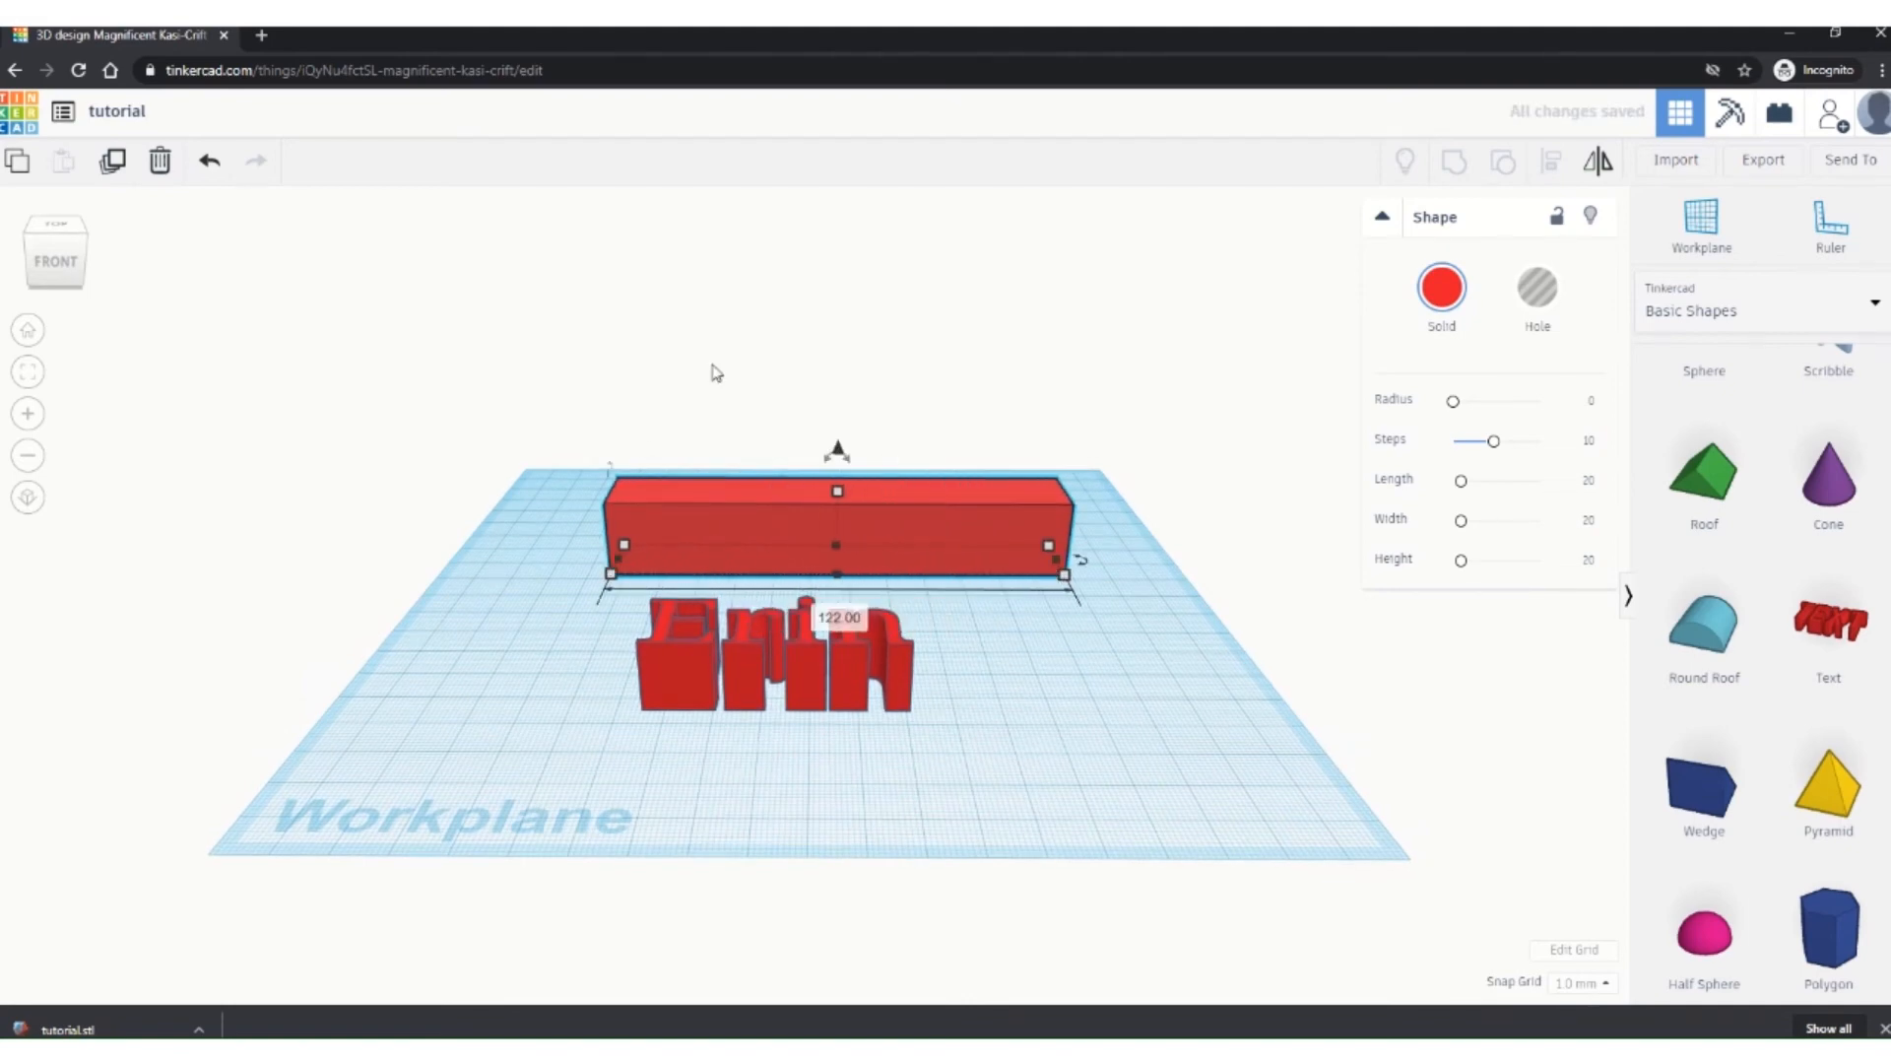
{"action": "left_click_drag", "start_coordinate": [835, 492], "coordinate": [836, 403]}
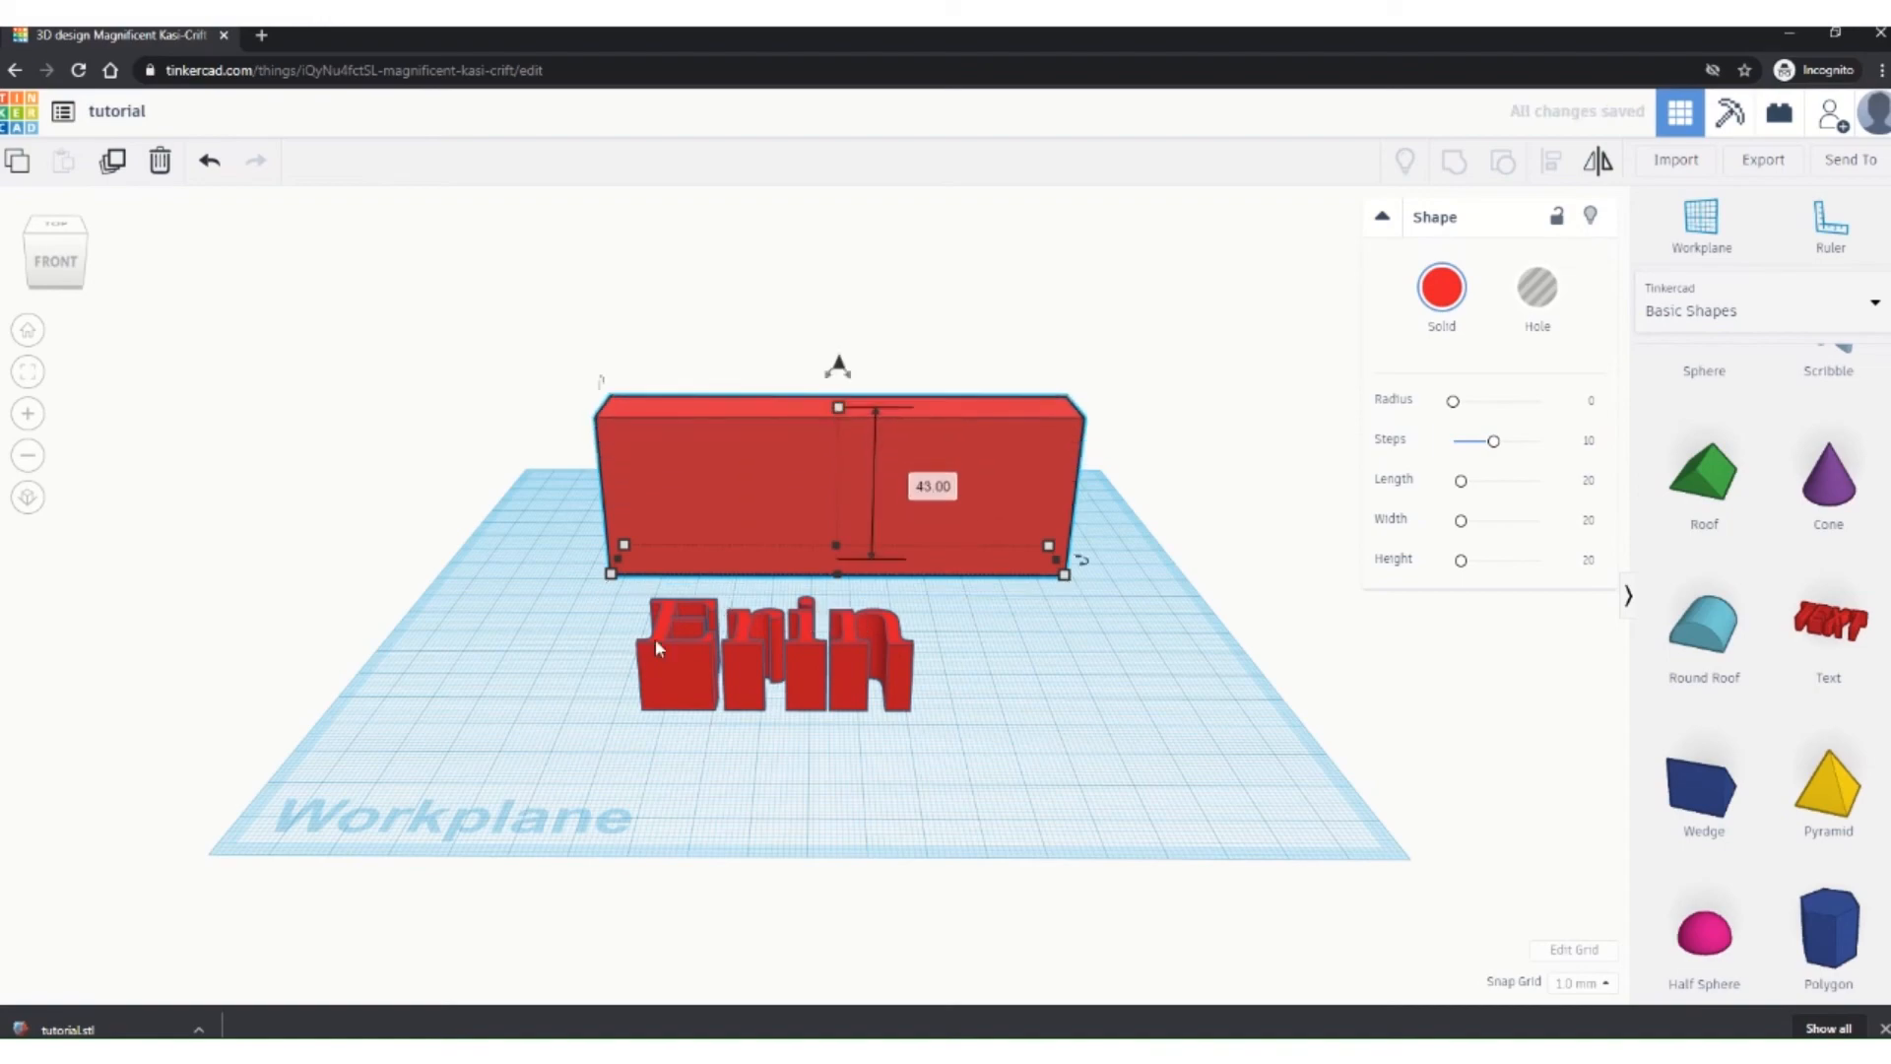
{"action": "right_click_drag", "start_coordinate": [654, 638], "coordinate": [1142, 606]}
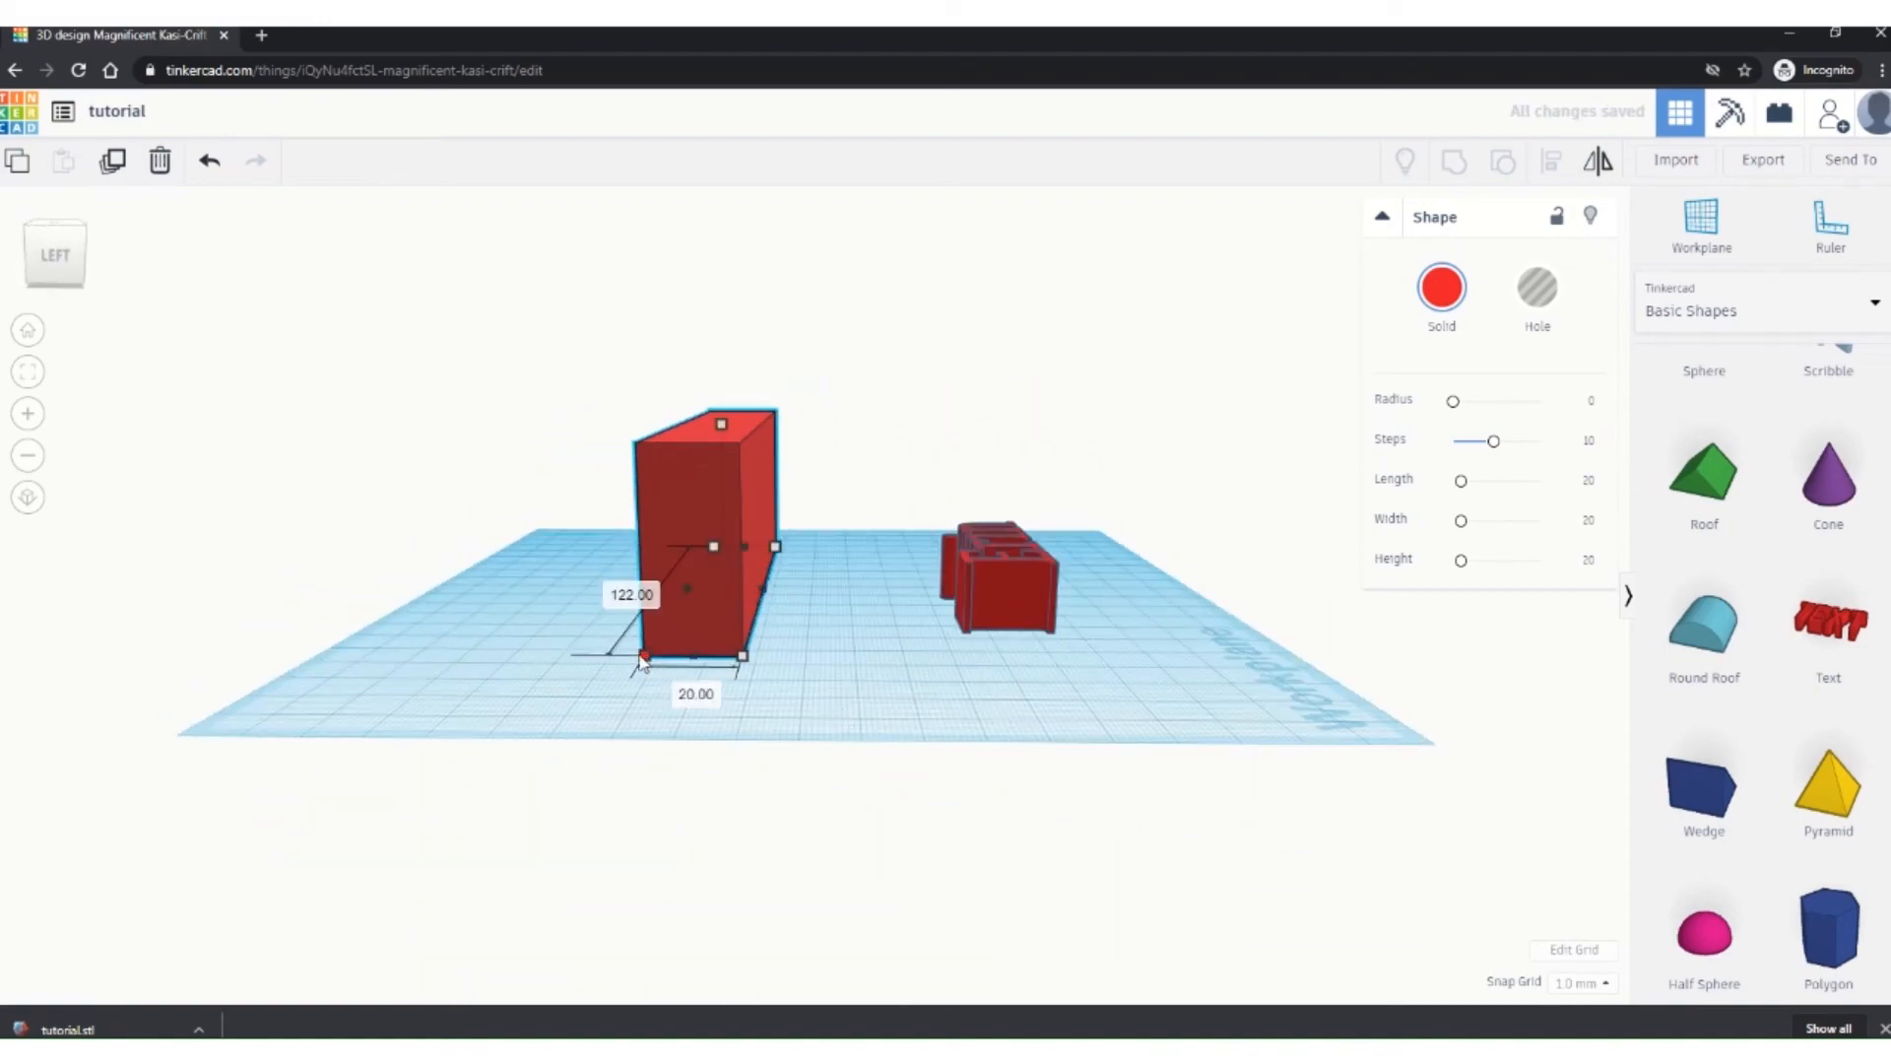
{"action": "right_click_drag", "start_coordinate": [849, 701], "coordinate": [451, 724]}
{"action": "left_click", "coordinate": [733, 648]}
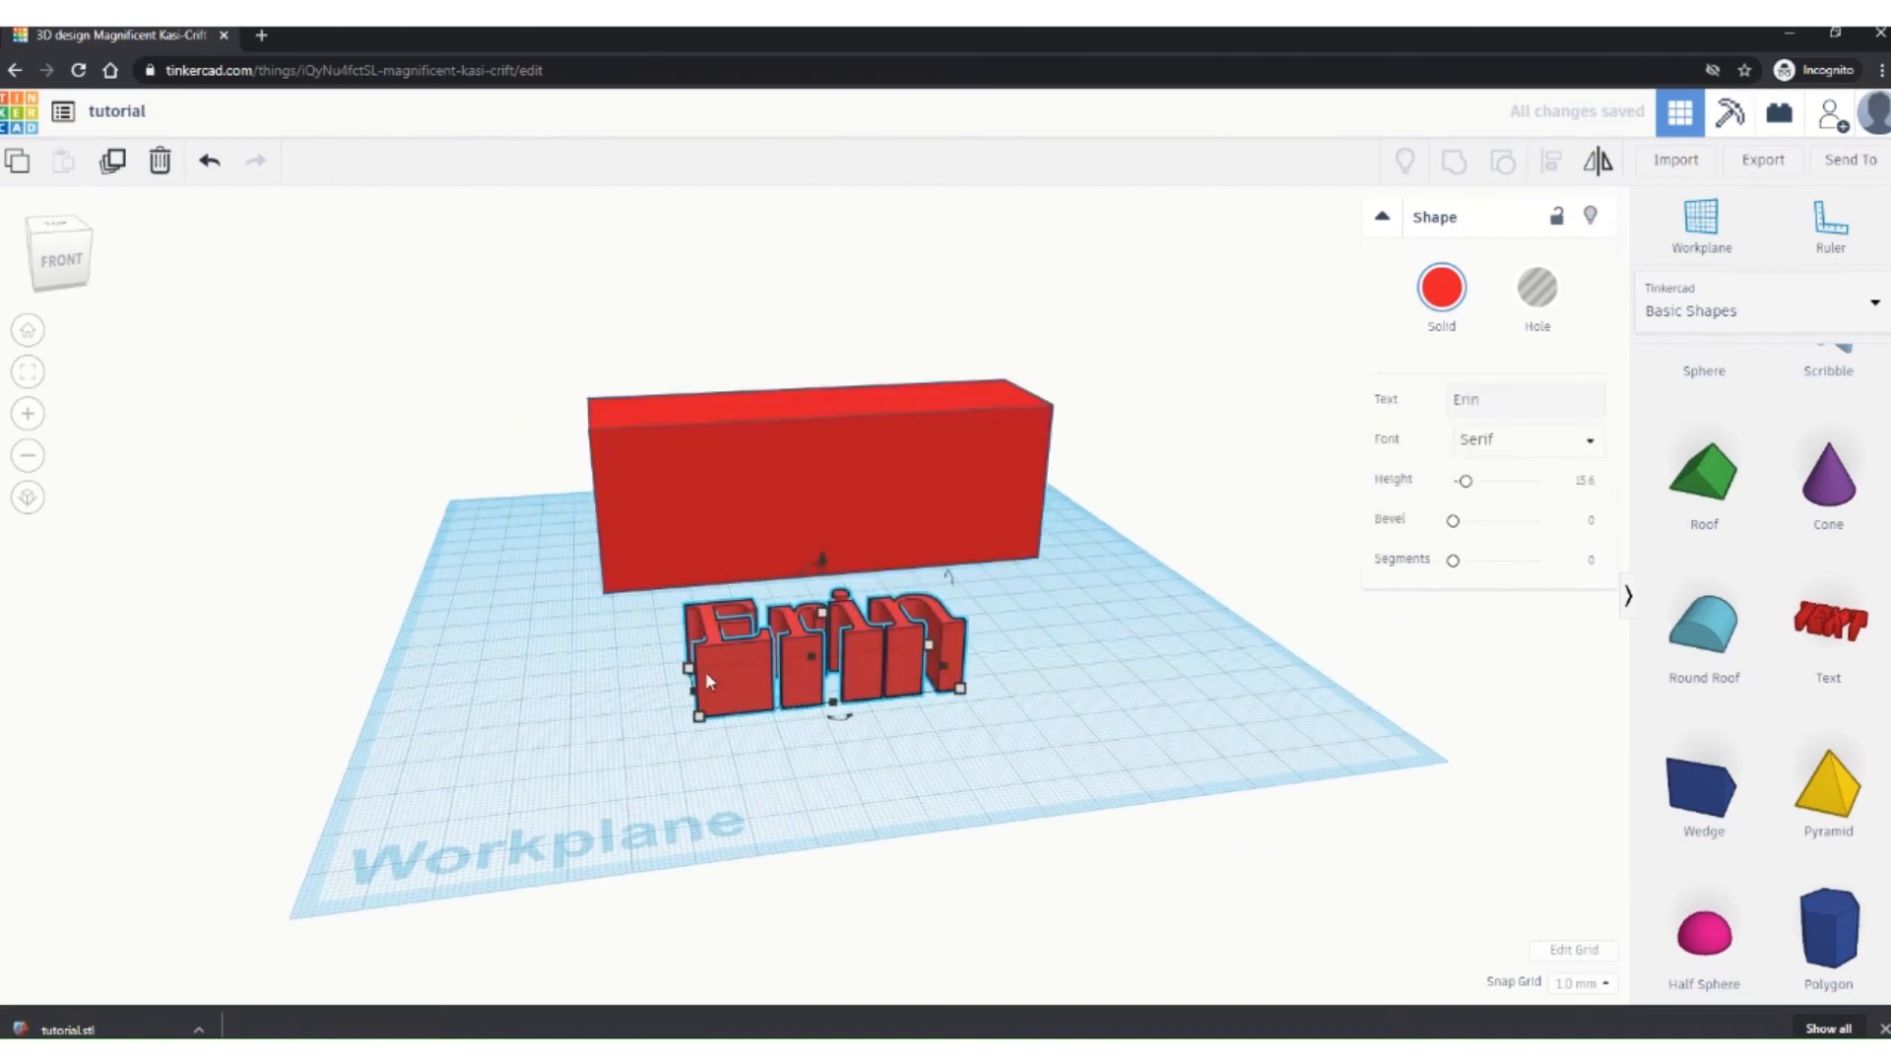
Step: Rotate the name text 90° so it stands upright facing the front
{"action": "right_click_drag", "start_coordinate": [705, 671], "coordinate": [960, 741]}
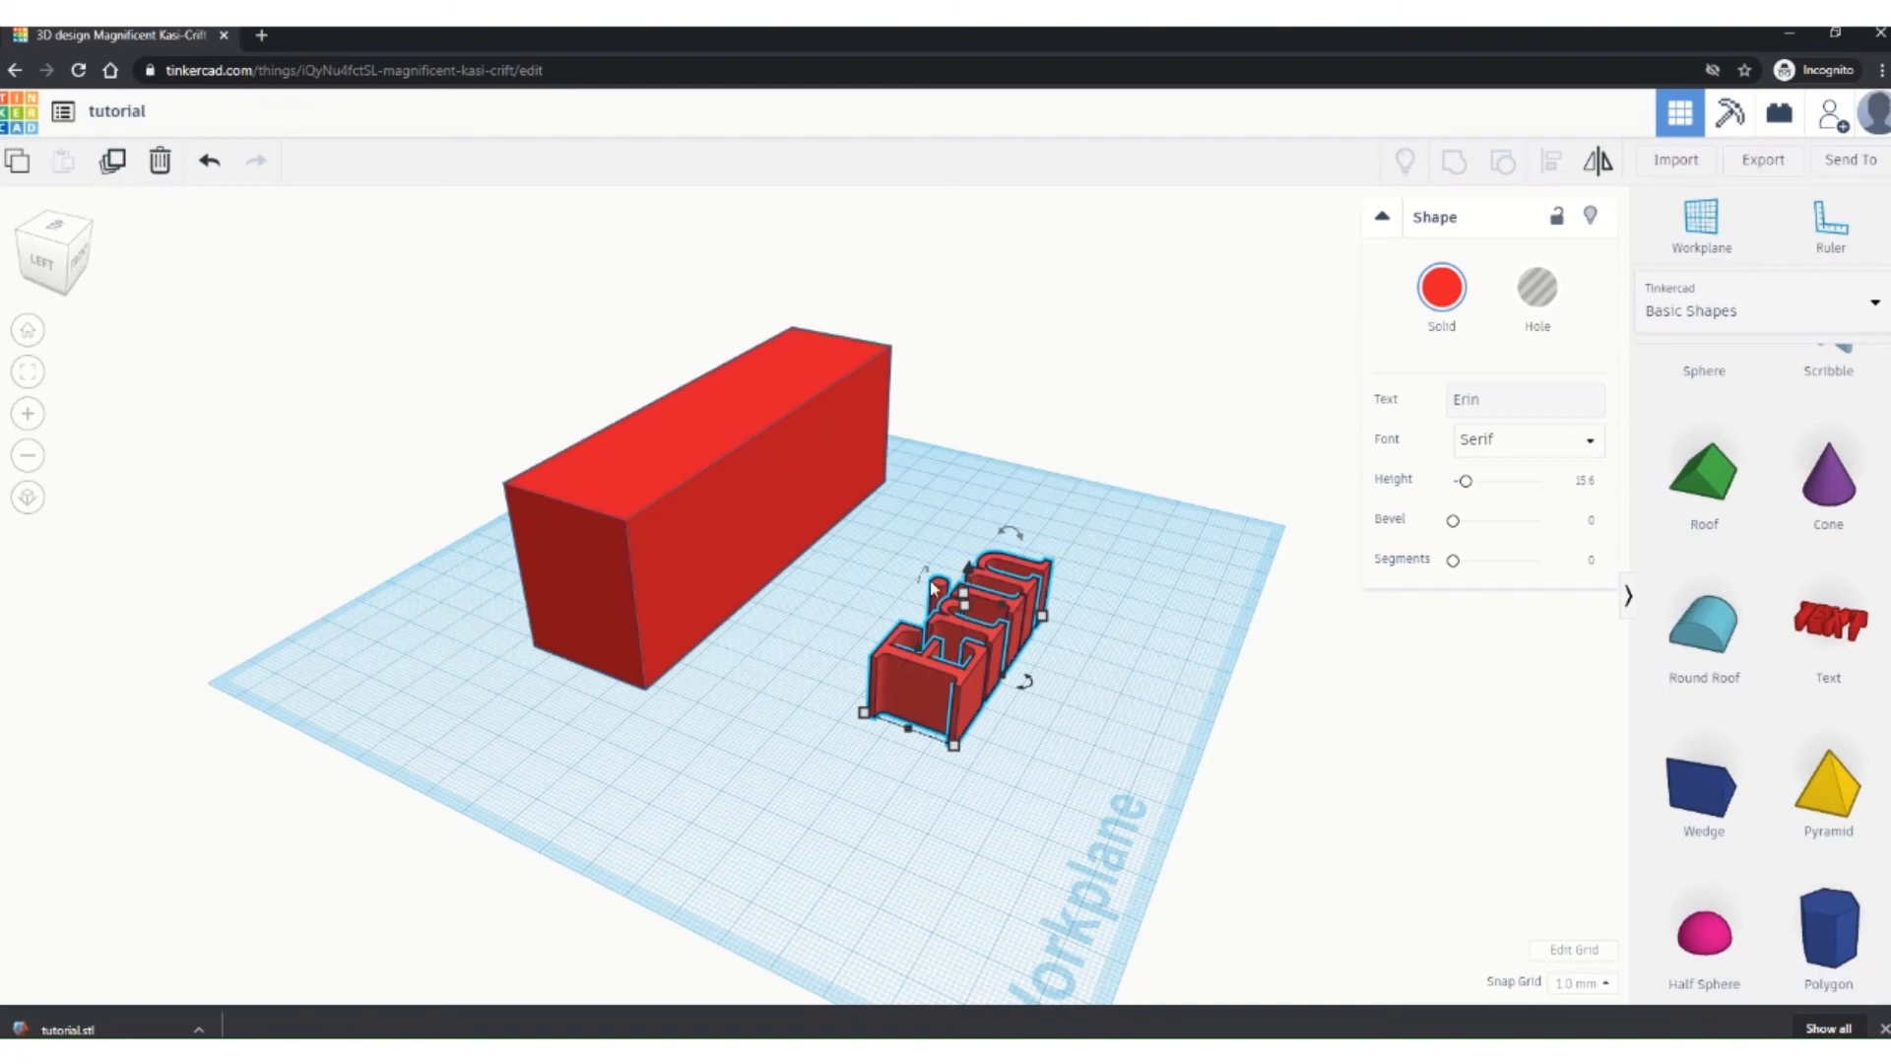
{"action": "left_click_drag", "start_coordinate": [1014, 536], "coordinate": [1064, 597]}
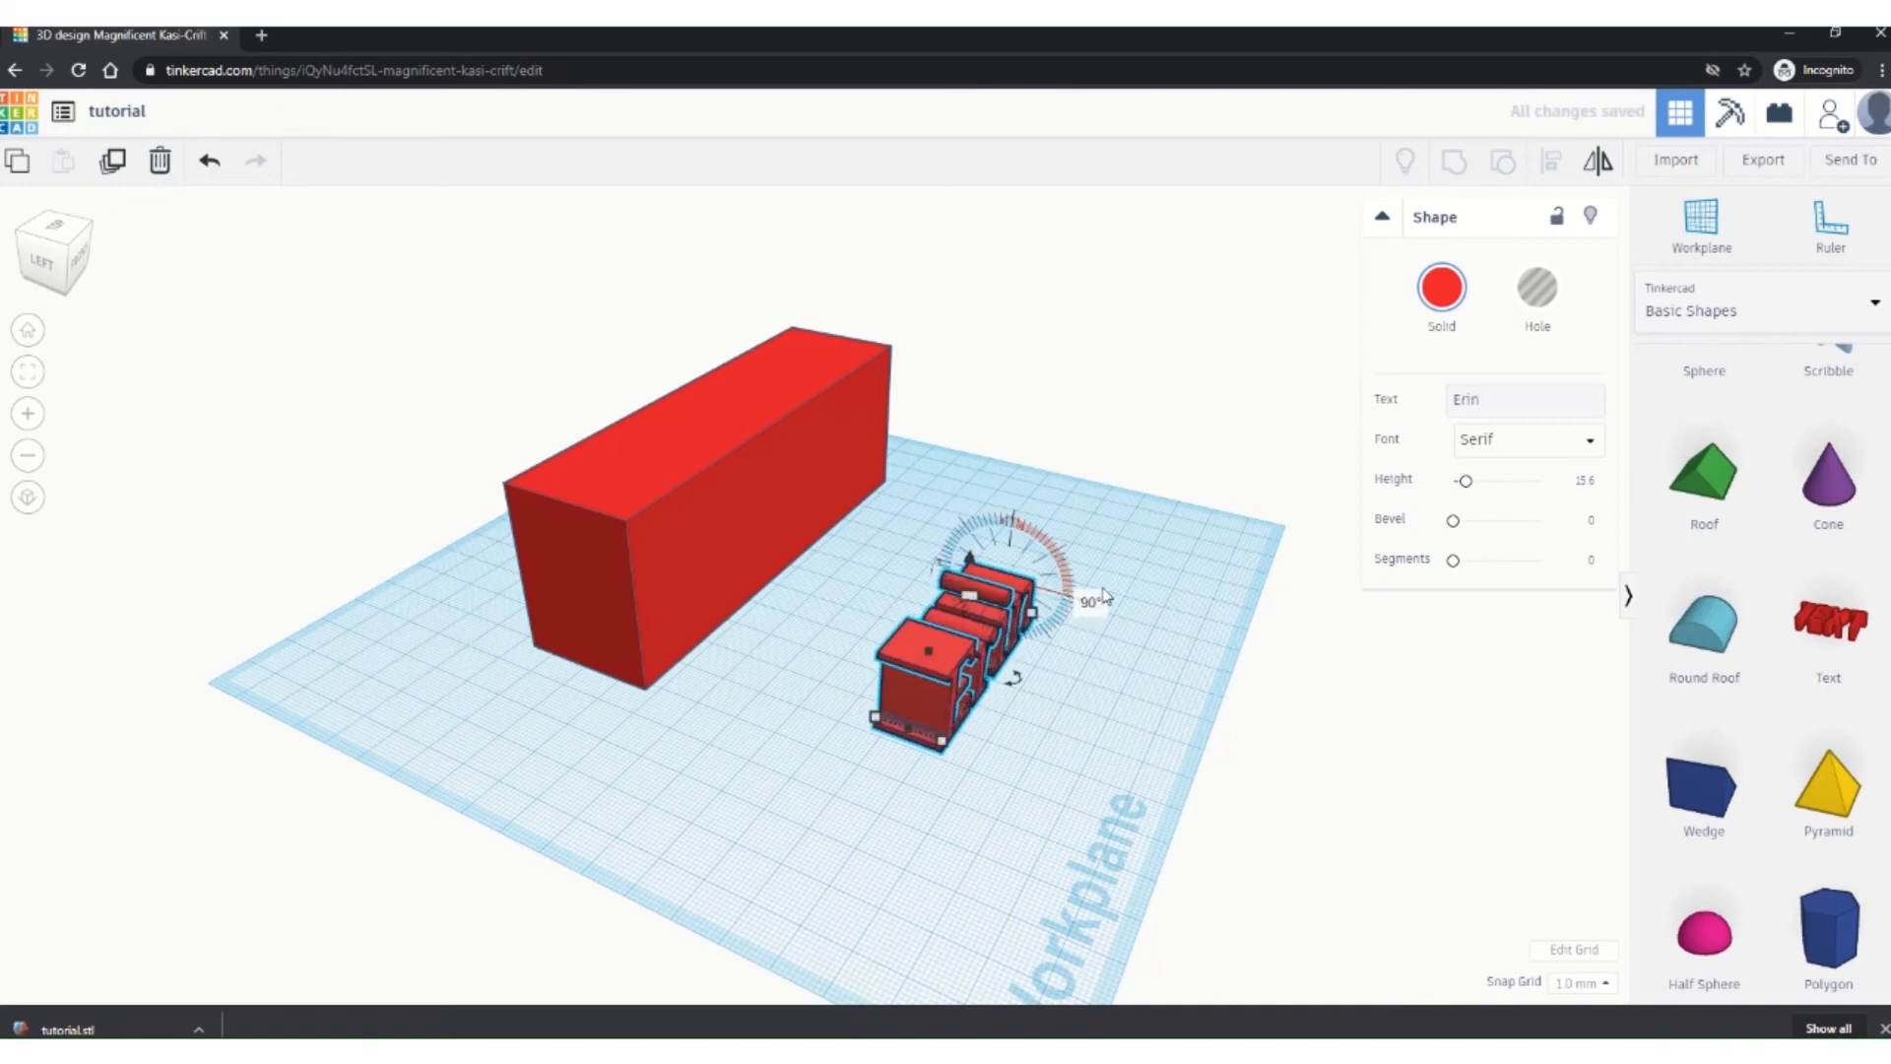
{"action": "left_click", "coordinate": [1090, 598]}
{"action": "right_click_drag", "start_coordinate": [1047, 831], "coordinate": [785, 764]}
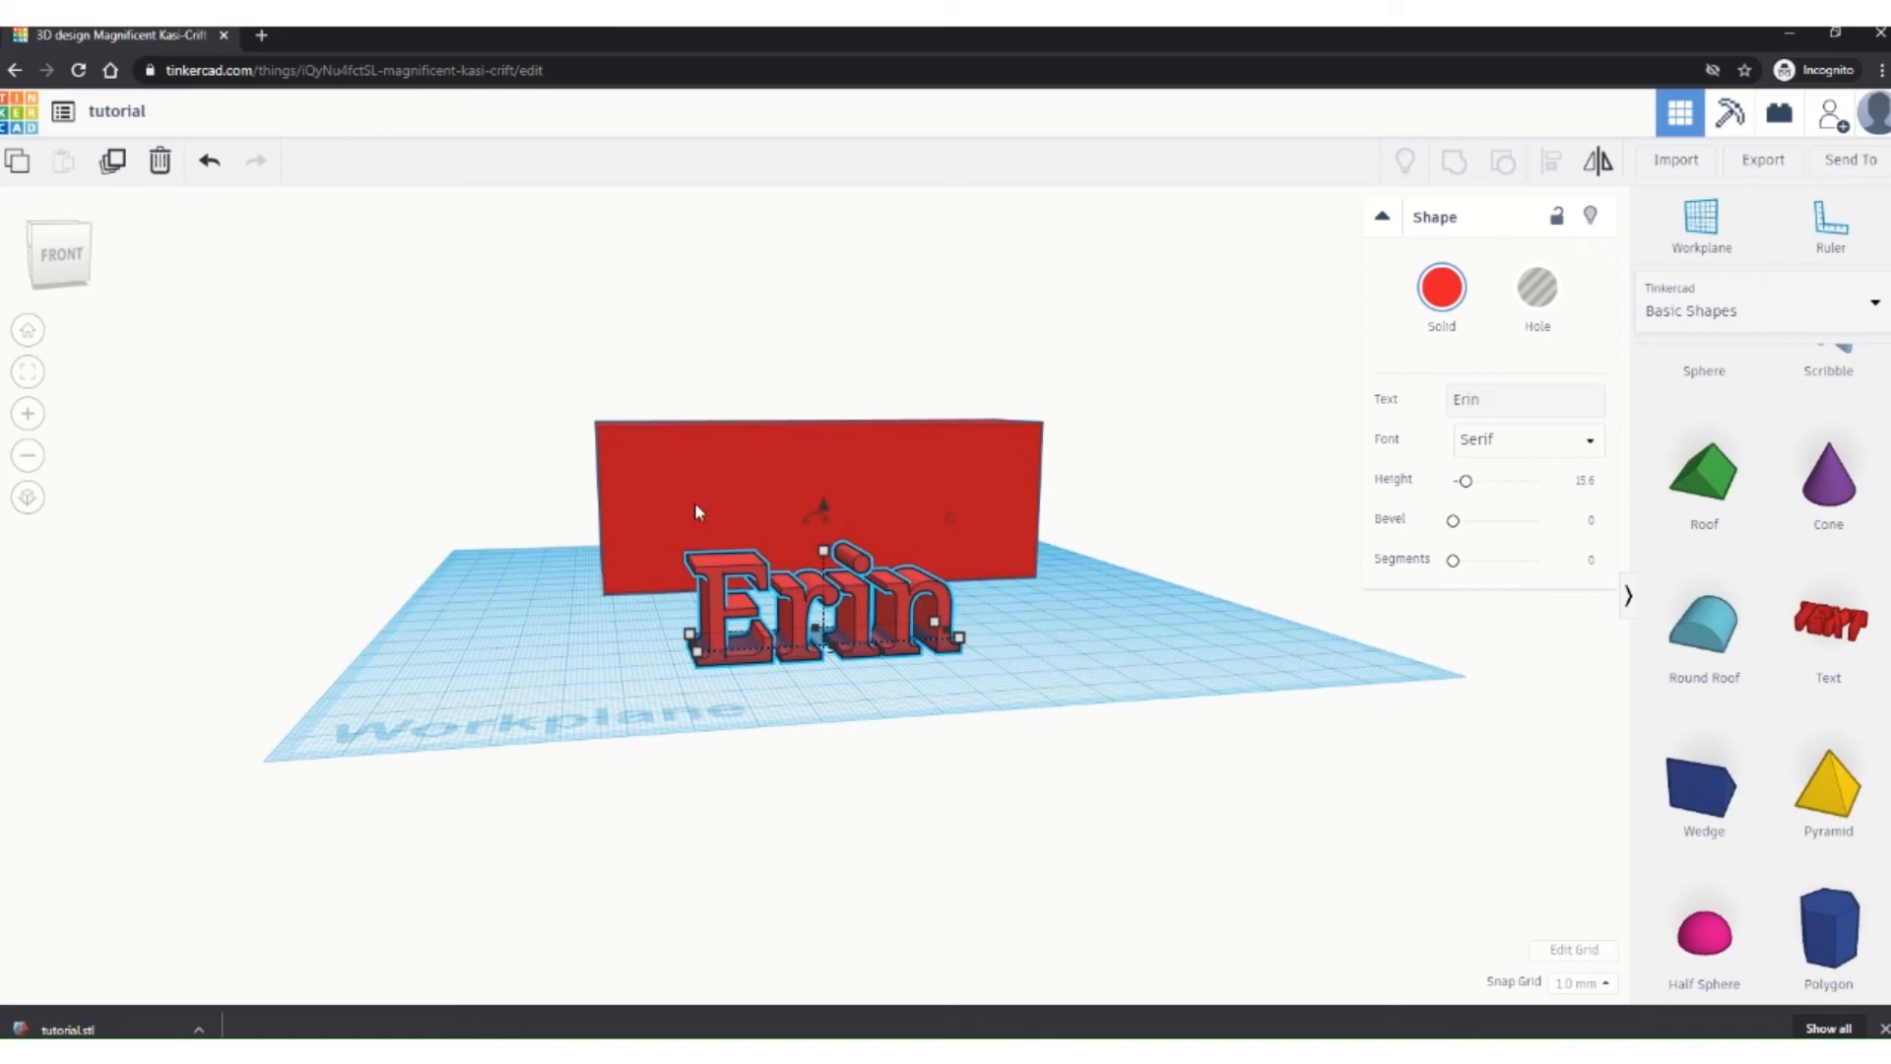
{"action": "right_click_drag", "start_coordinate": [525, 646], "coordinate": [900, 718]}
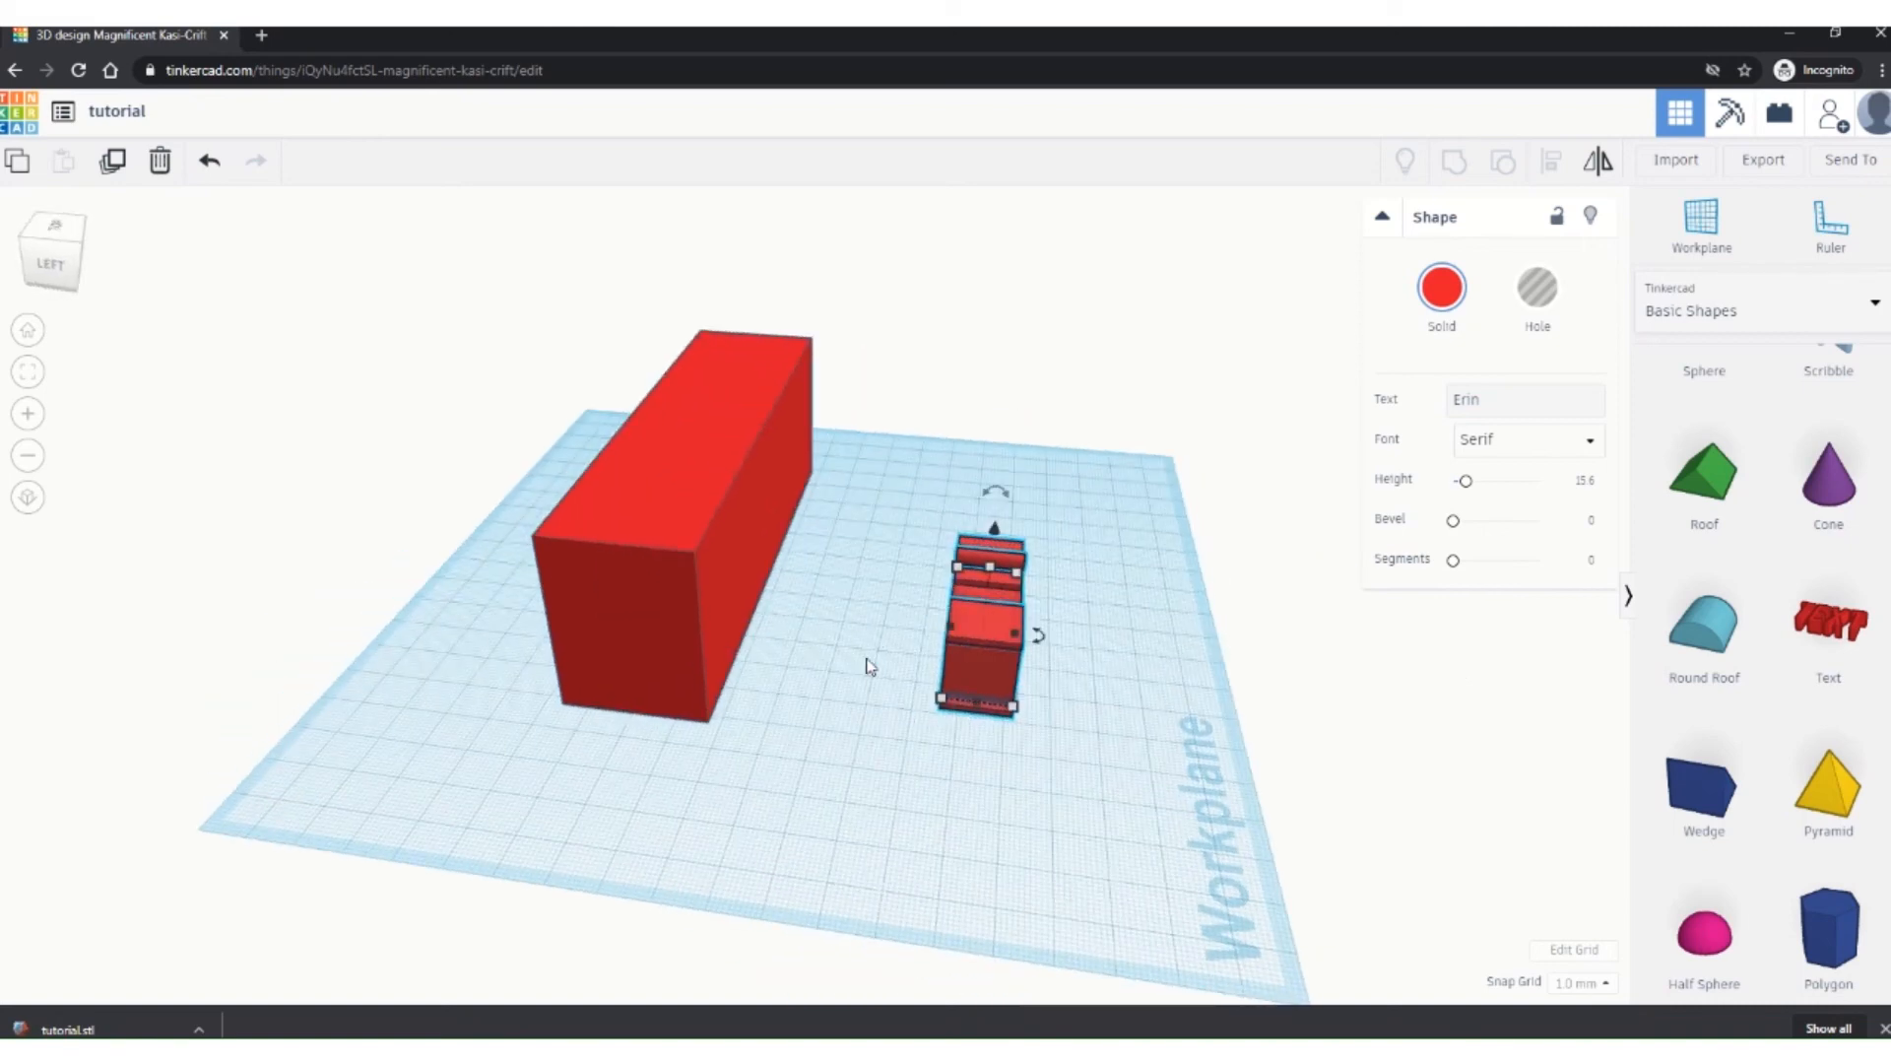
Step: Align the name text to the middle of the red box along its length
{"action": "left_click", "coordinate": [705, 535], "text": "shift"}
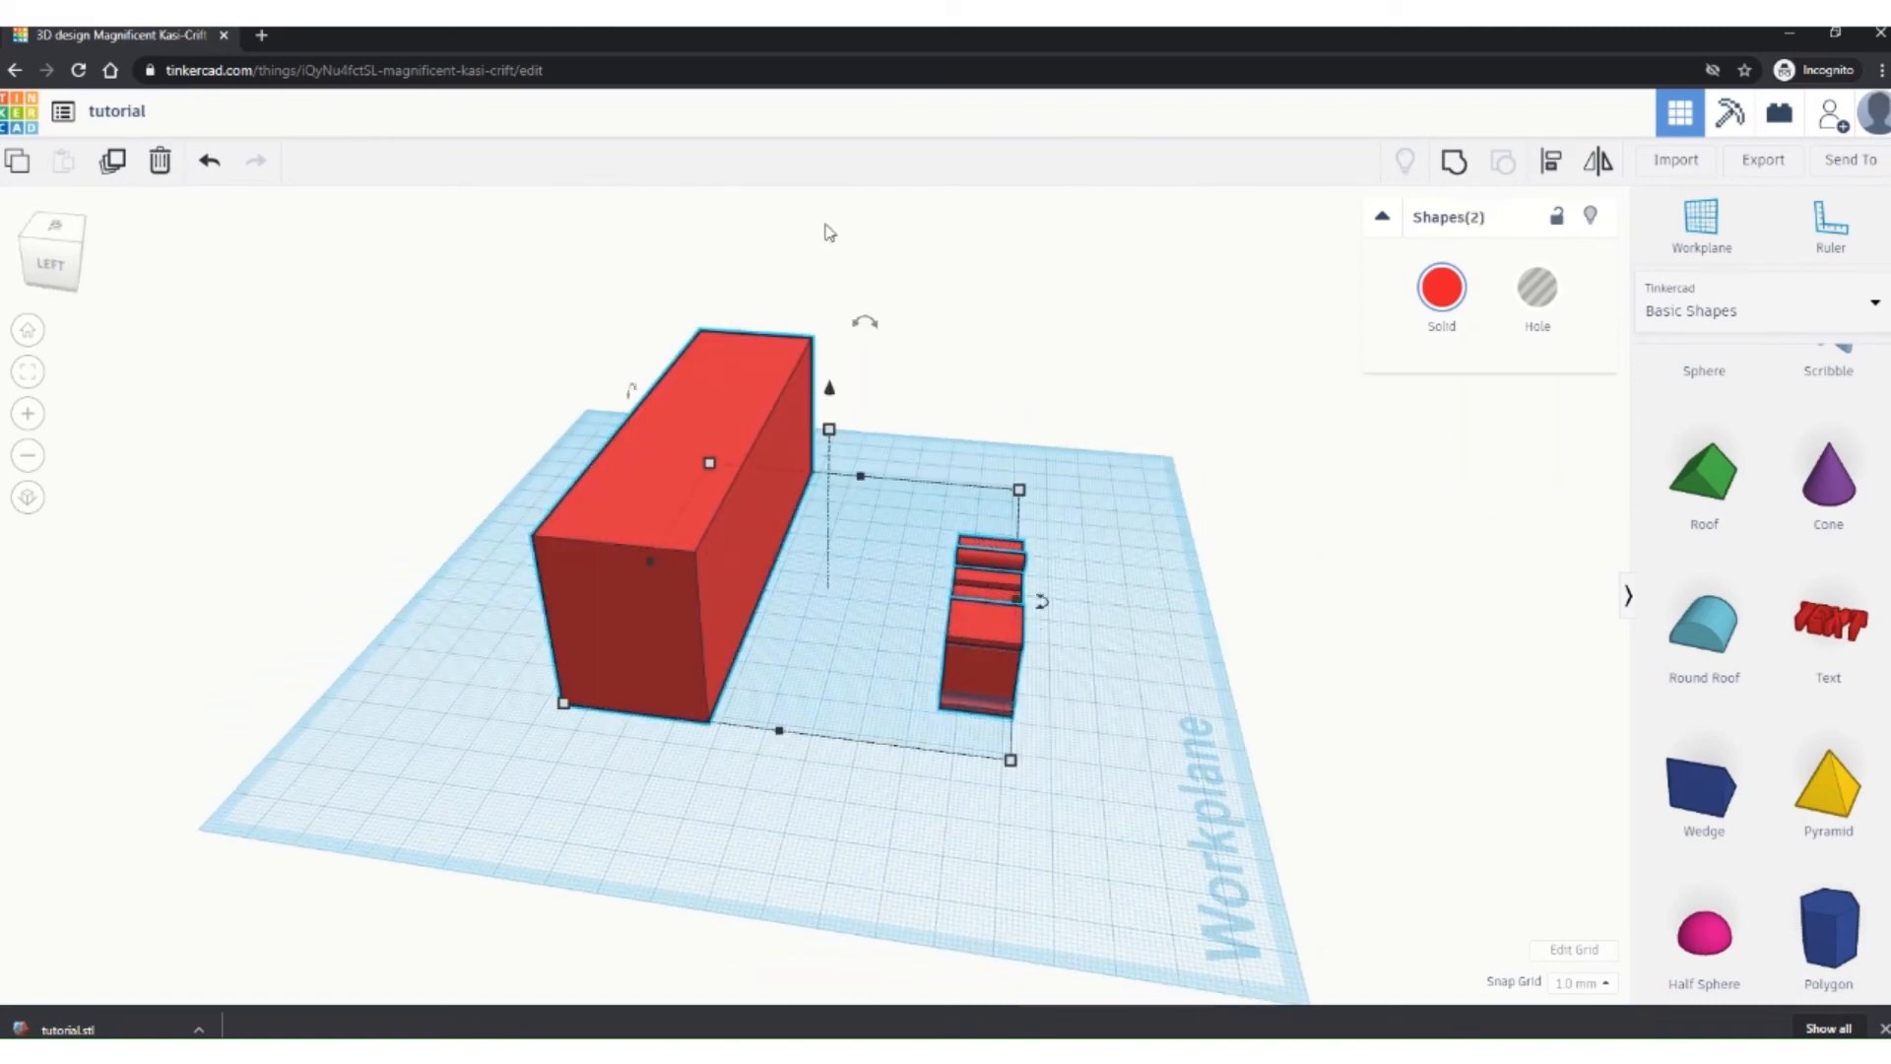
{"action": "left_click", "coordinate": [1553, 164]}
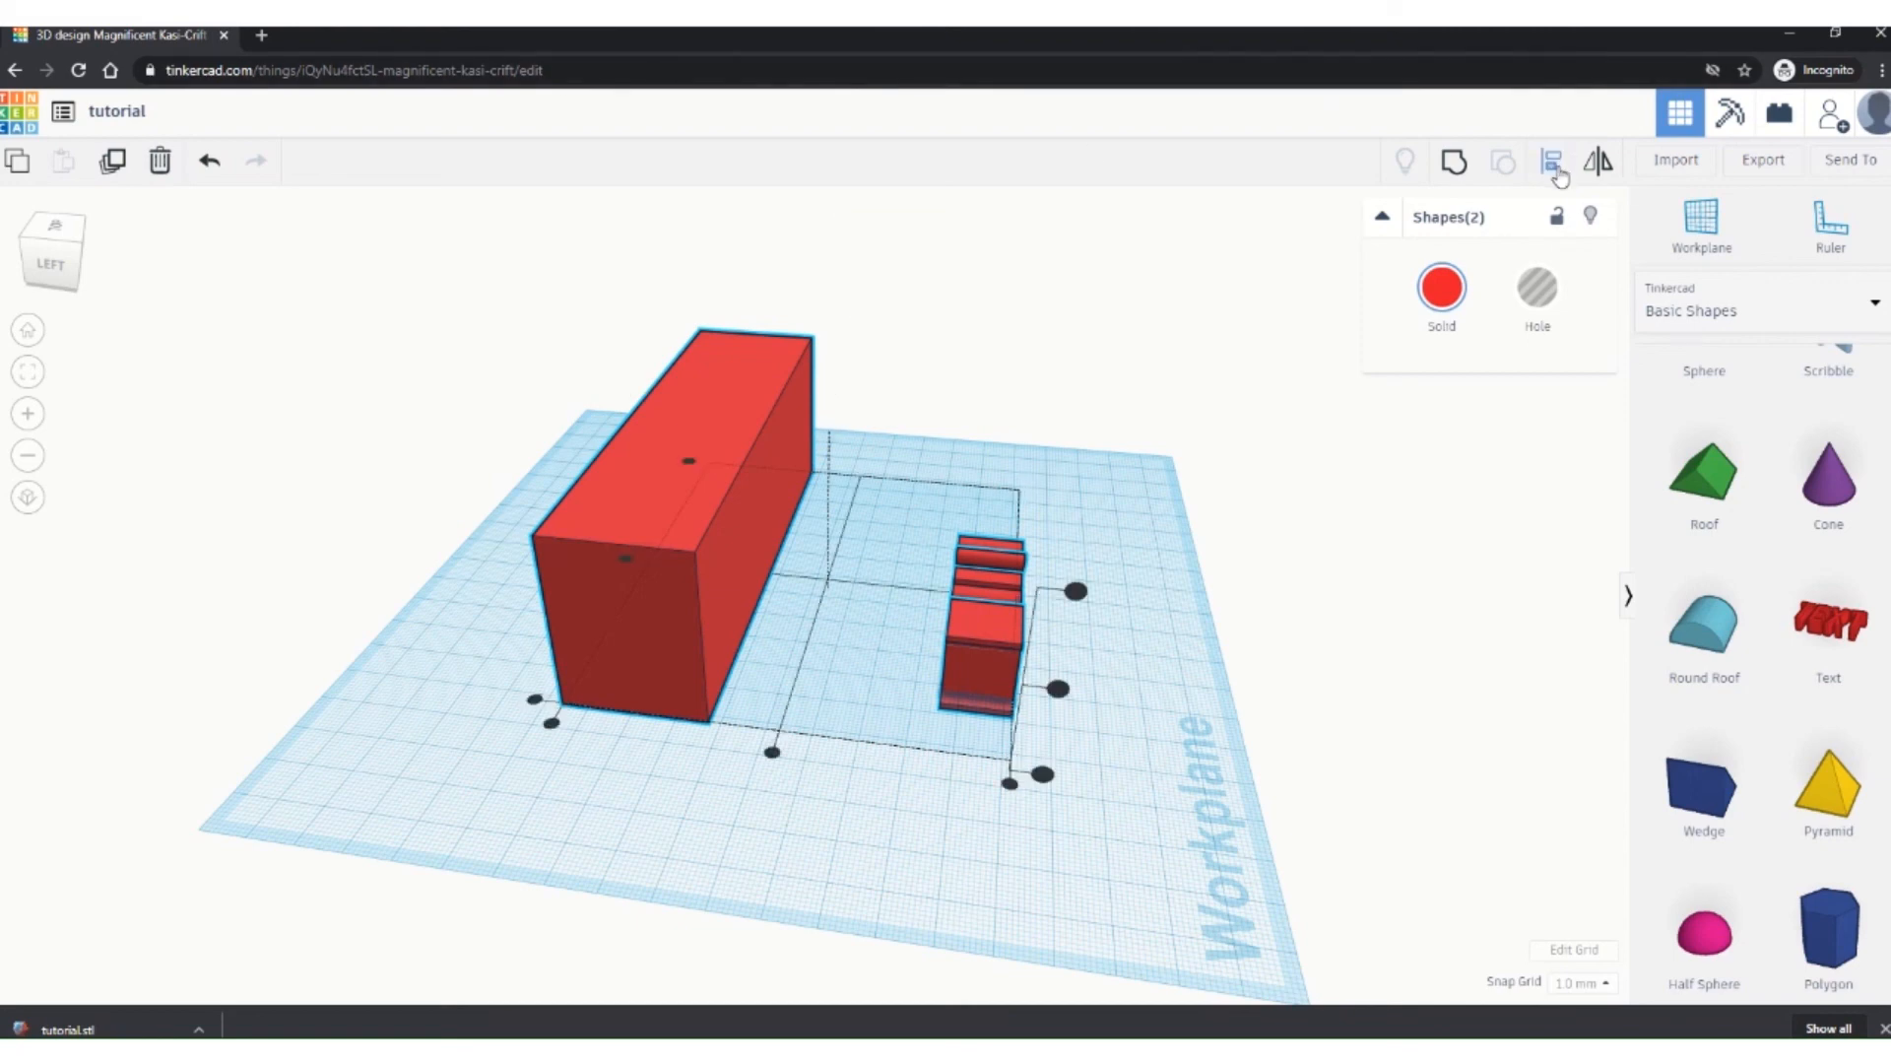
{"action": "right_click_drag", "start_coordinate": [1127, 730], "coordinate": [760, 760]}
{"action": "left_click", "coordinate": [1079, 542]}
{"action": "left_click", "coordinate": [823, 709]}
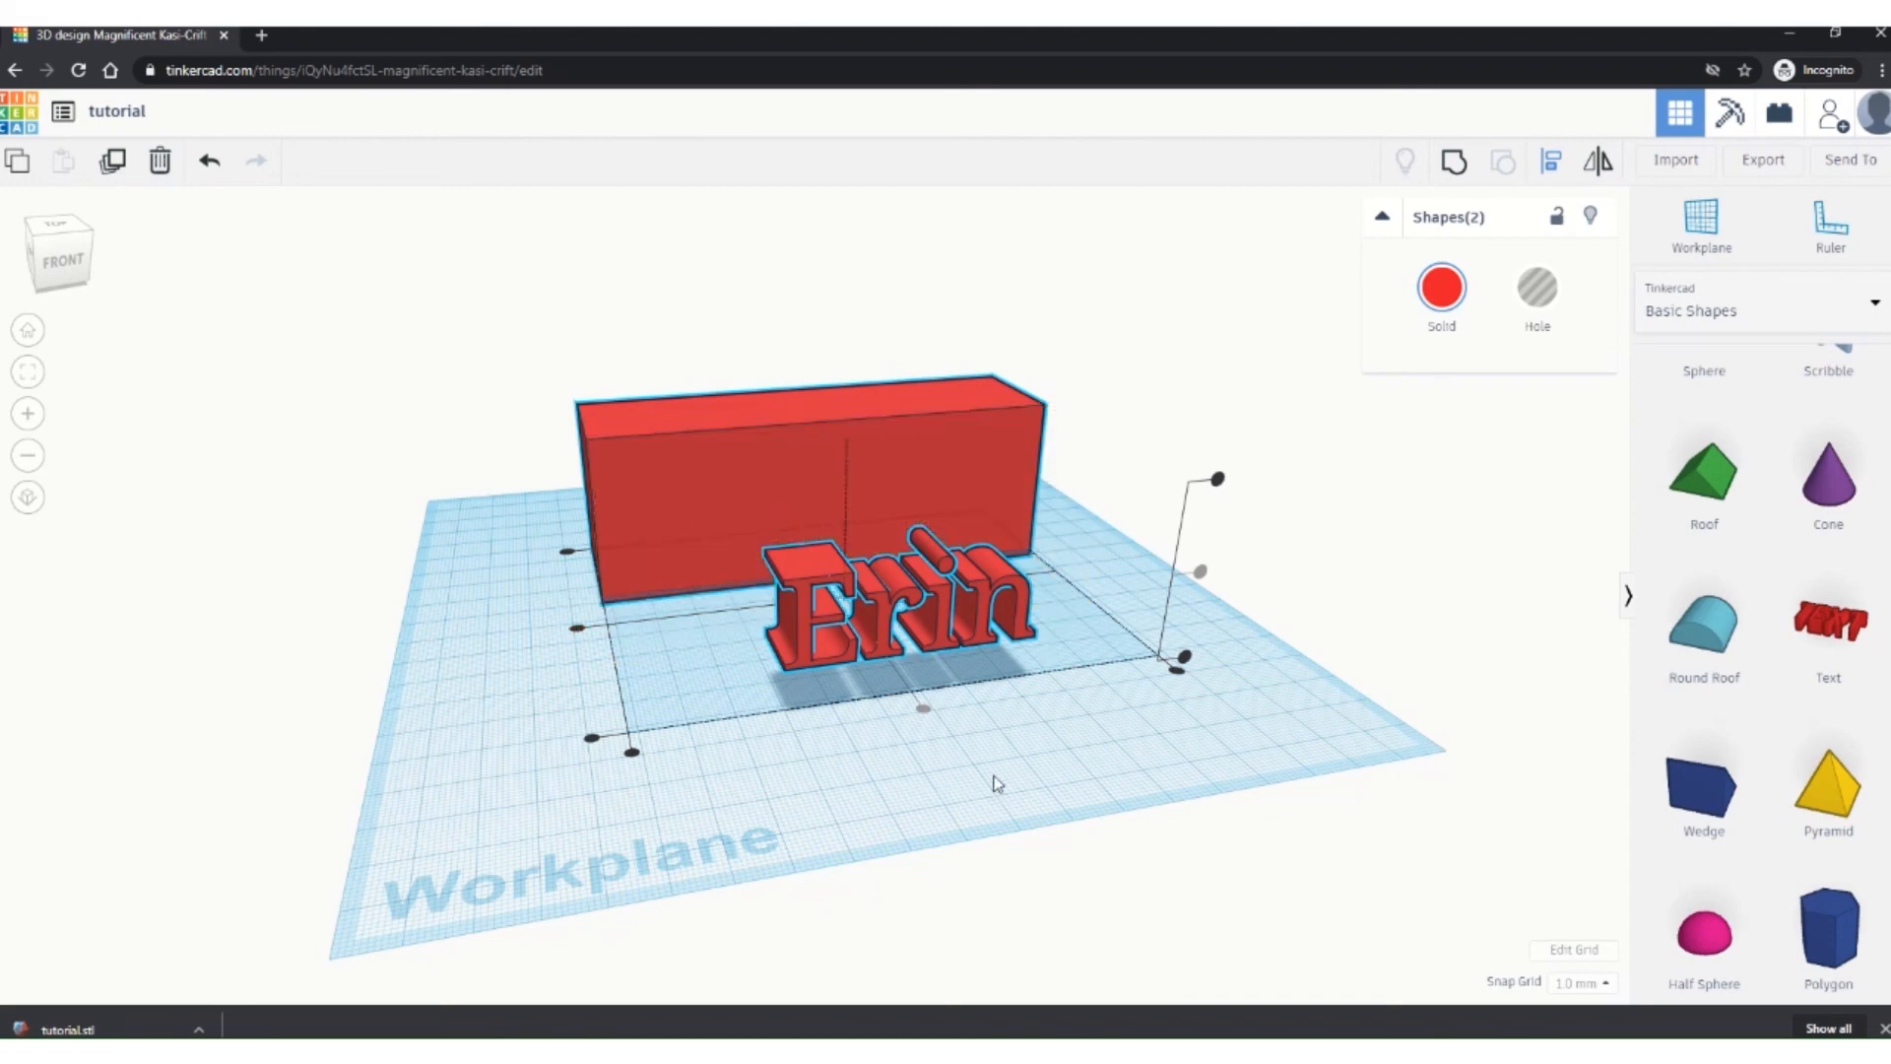
{"action": "left_click", "coordinate": [971, 751]}
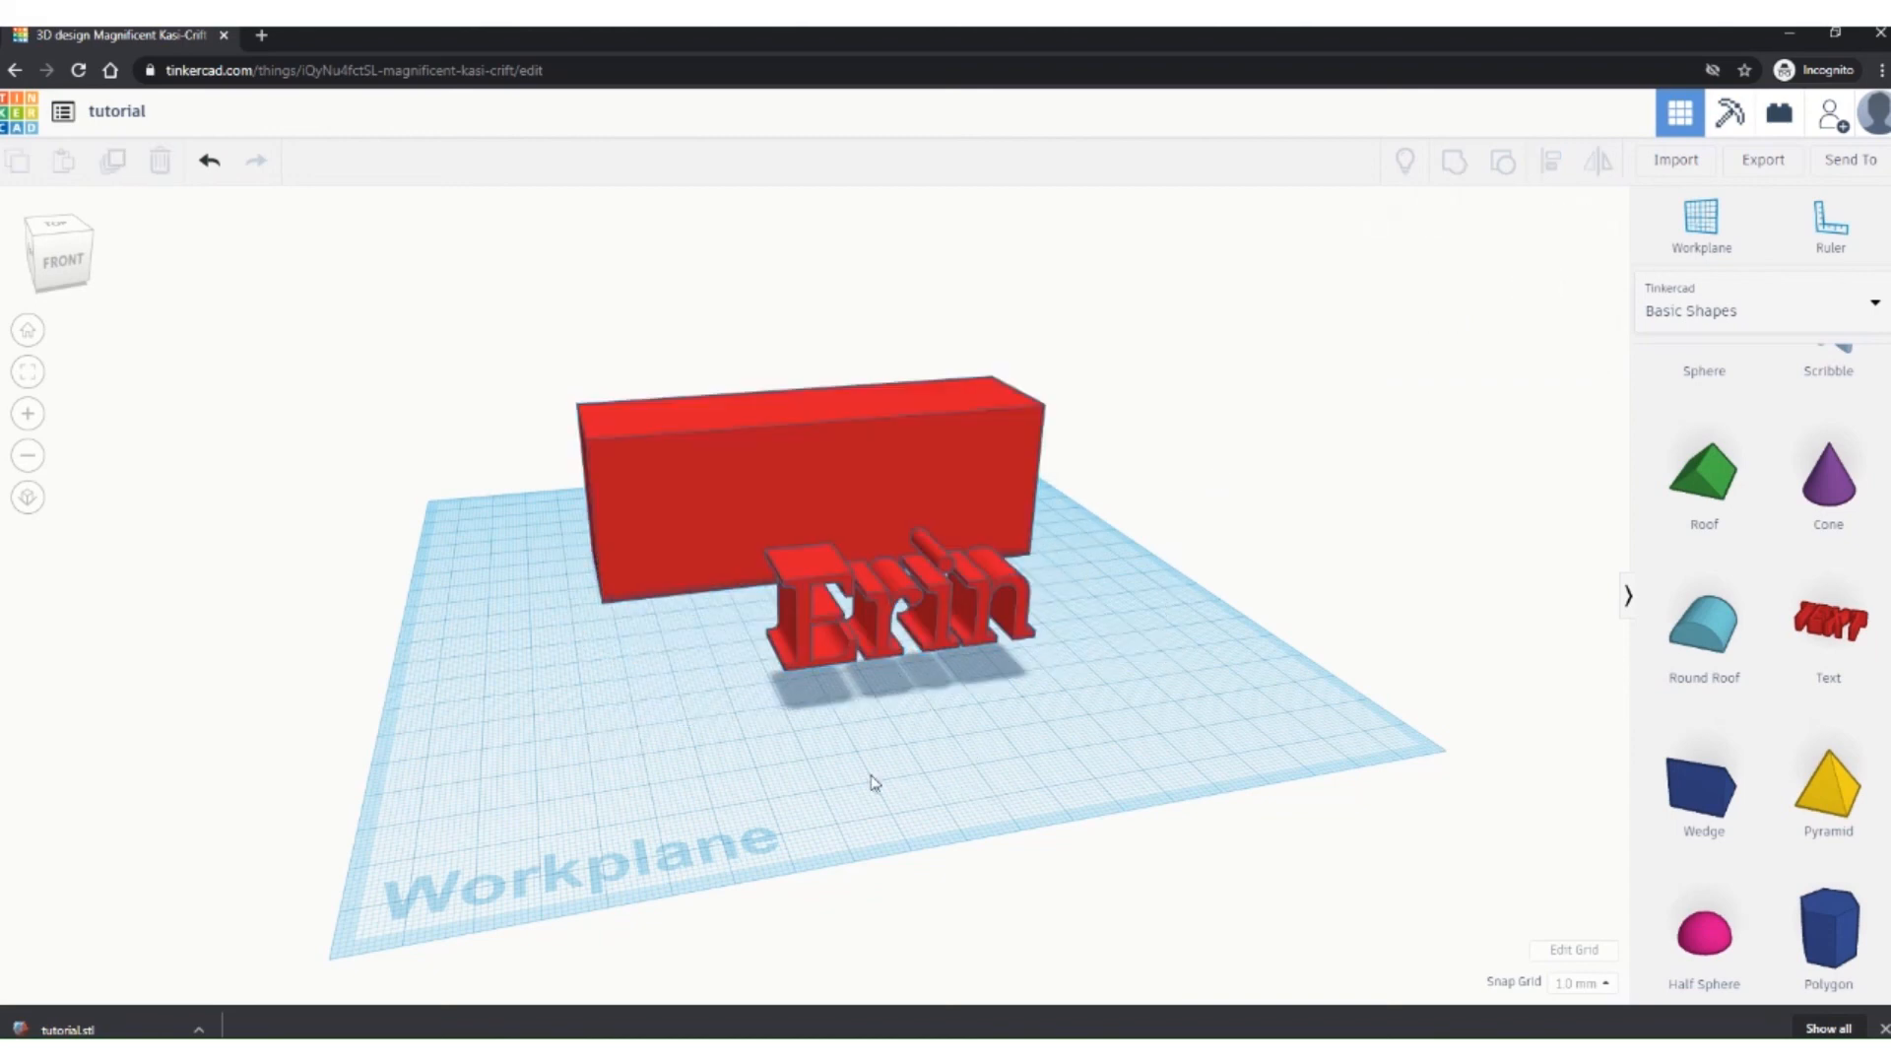
{"action": "right_click_drag", "start_coordinate": [874, 781], "coordinate": [1083, 552]}
Step: Turn the serif Erin text into a hole and extend it into the red box
{"action": "left_click", "coordinate": [970, 580]}
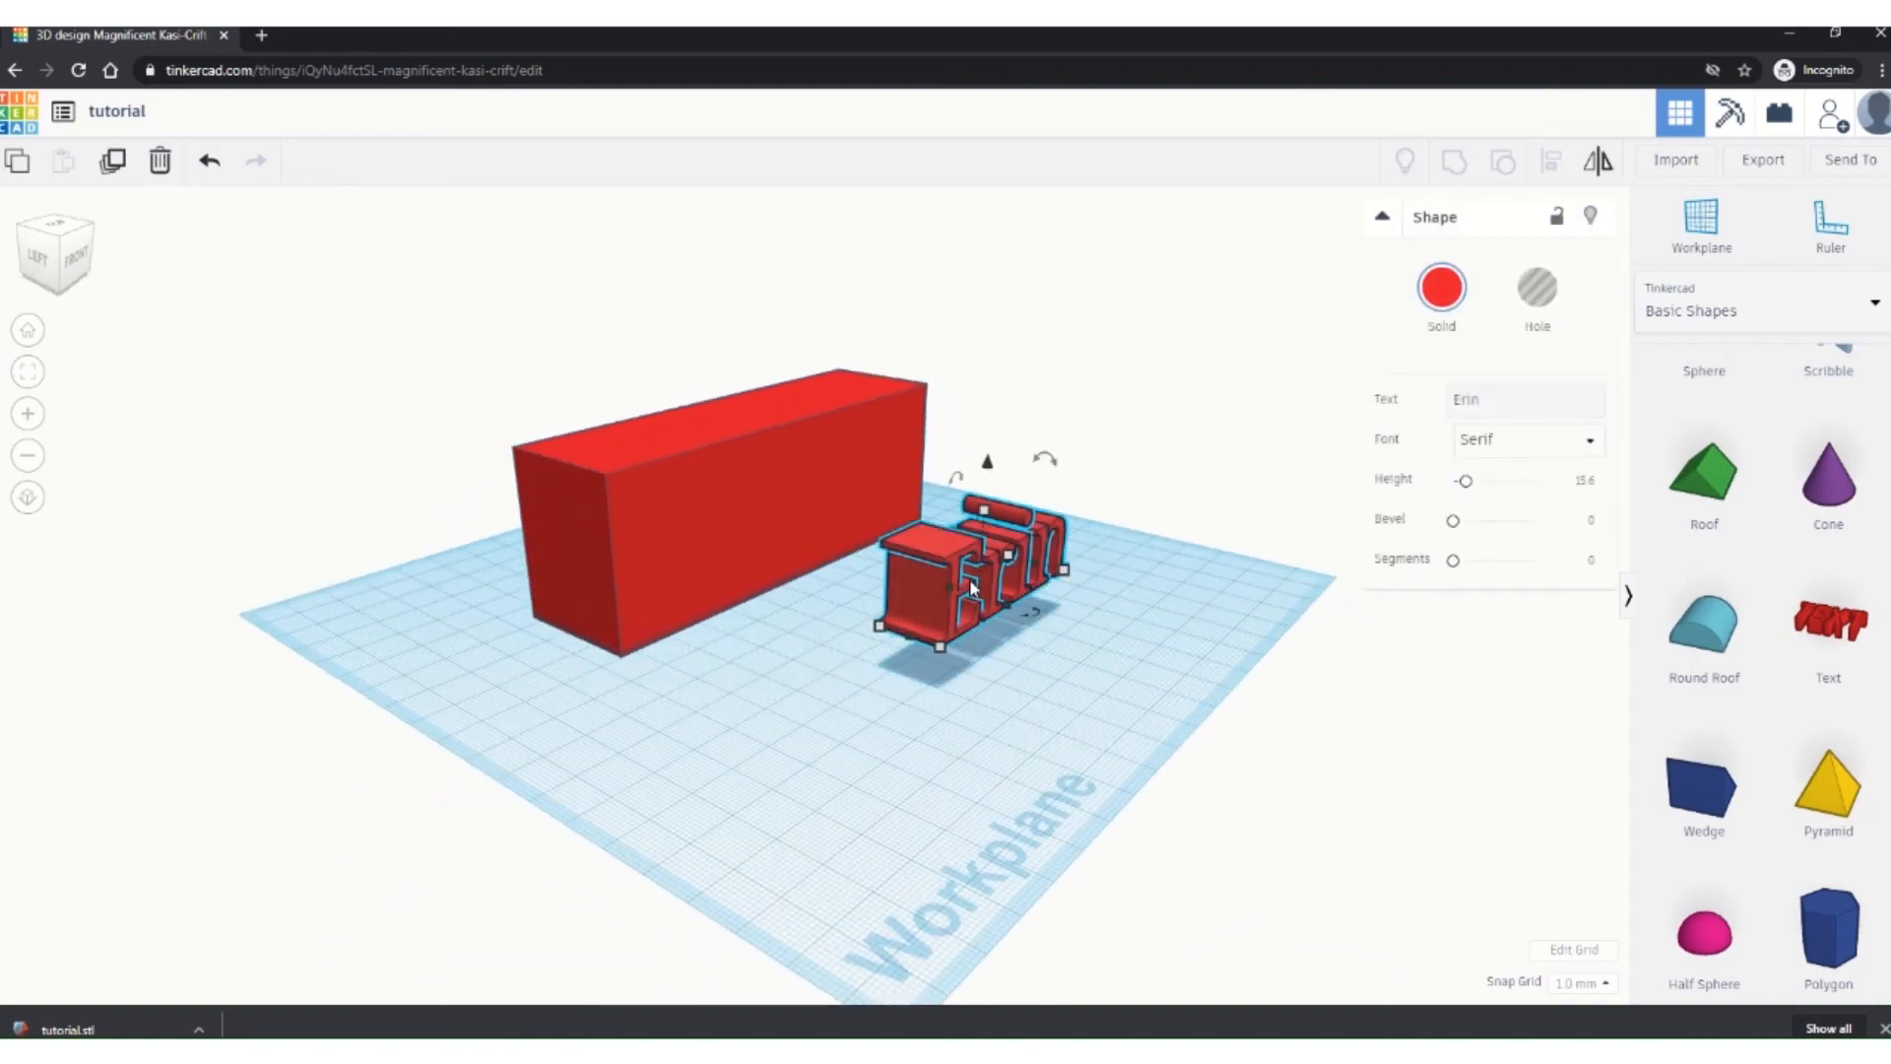
{"action": "left_click", "coordinate": [1532, 290]}
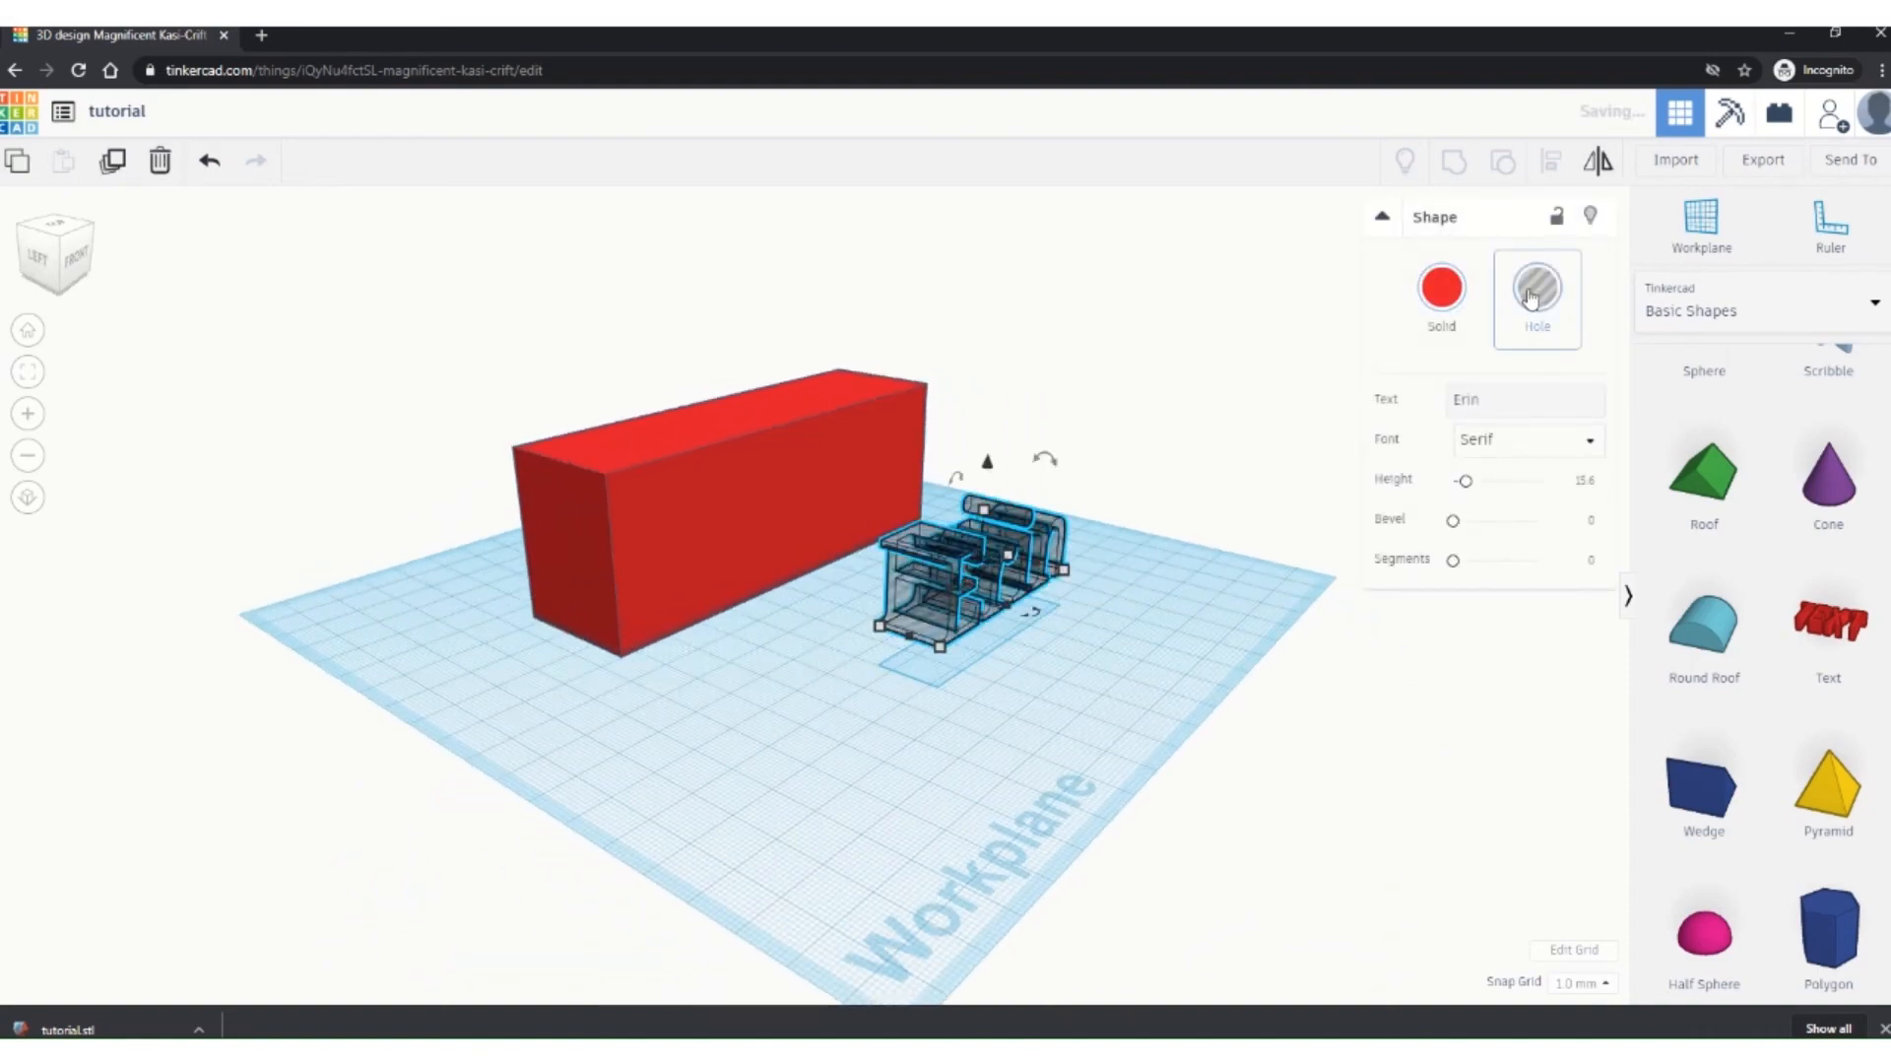
{"action": "right_click_drag", "start_coordinate": [759, 801], "coordinate": [961, 717]}
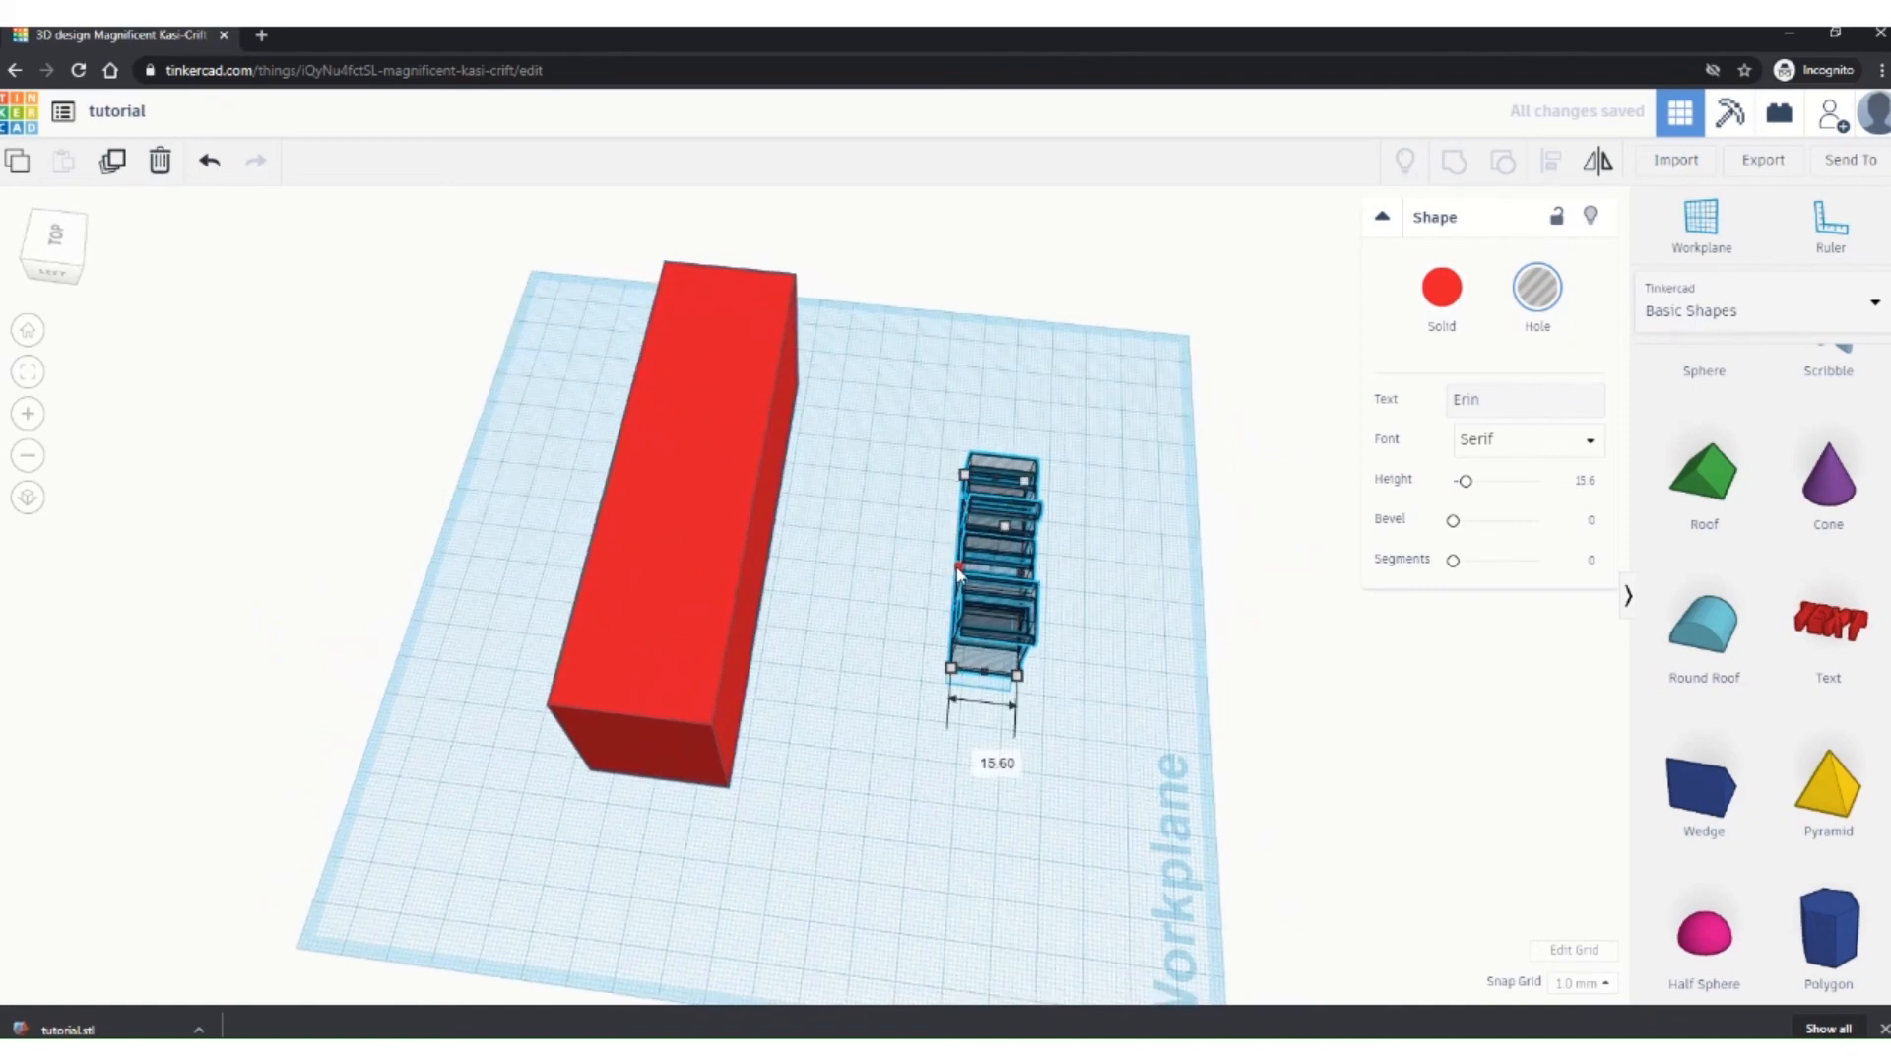
{"action": "left_click_drag", "start_coordinate": [957, 572], "coordinate": [734, 559]}
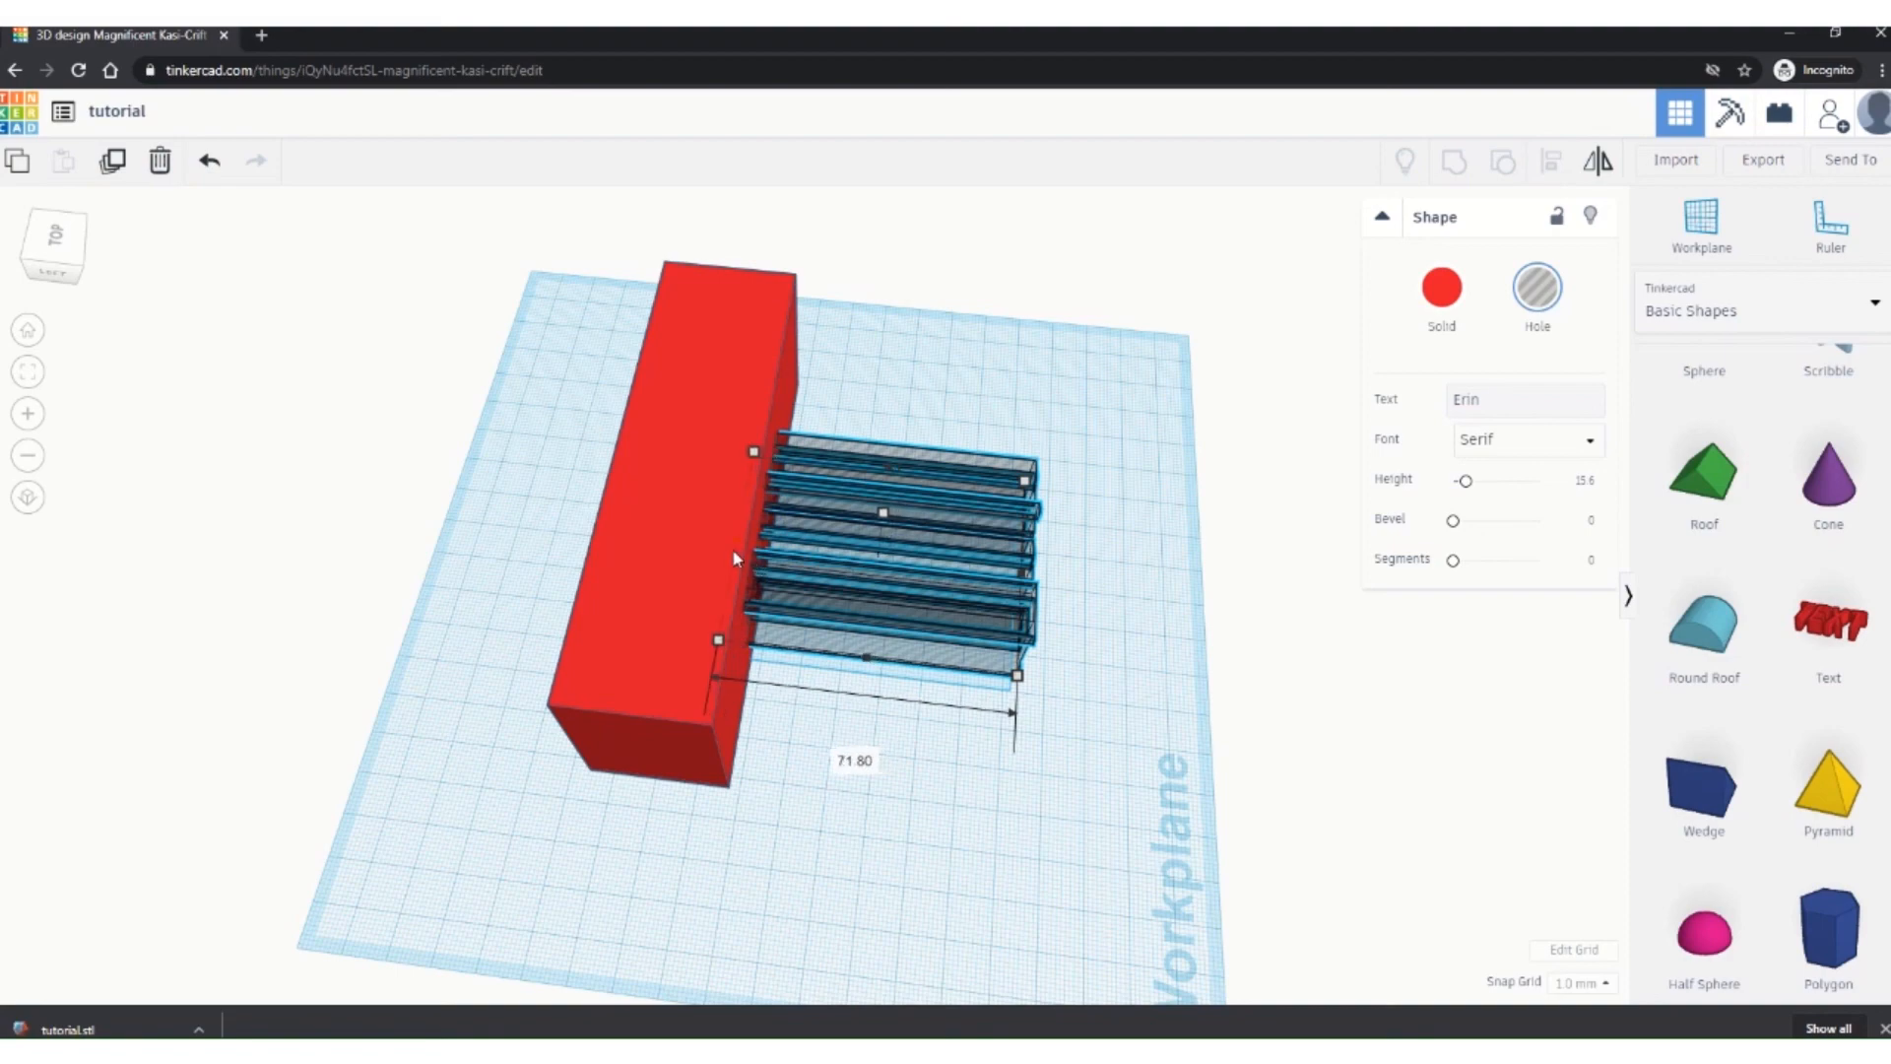
{"action": "right_click_drag", "start_coordinate": [734, 559], "coordinate": [892, 547]}
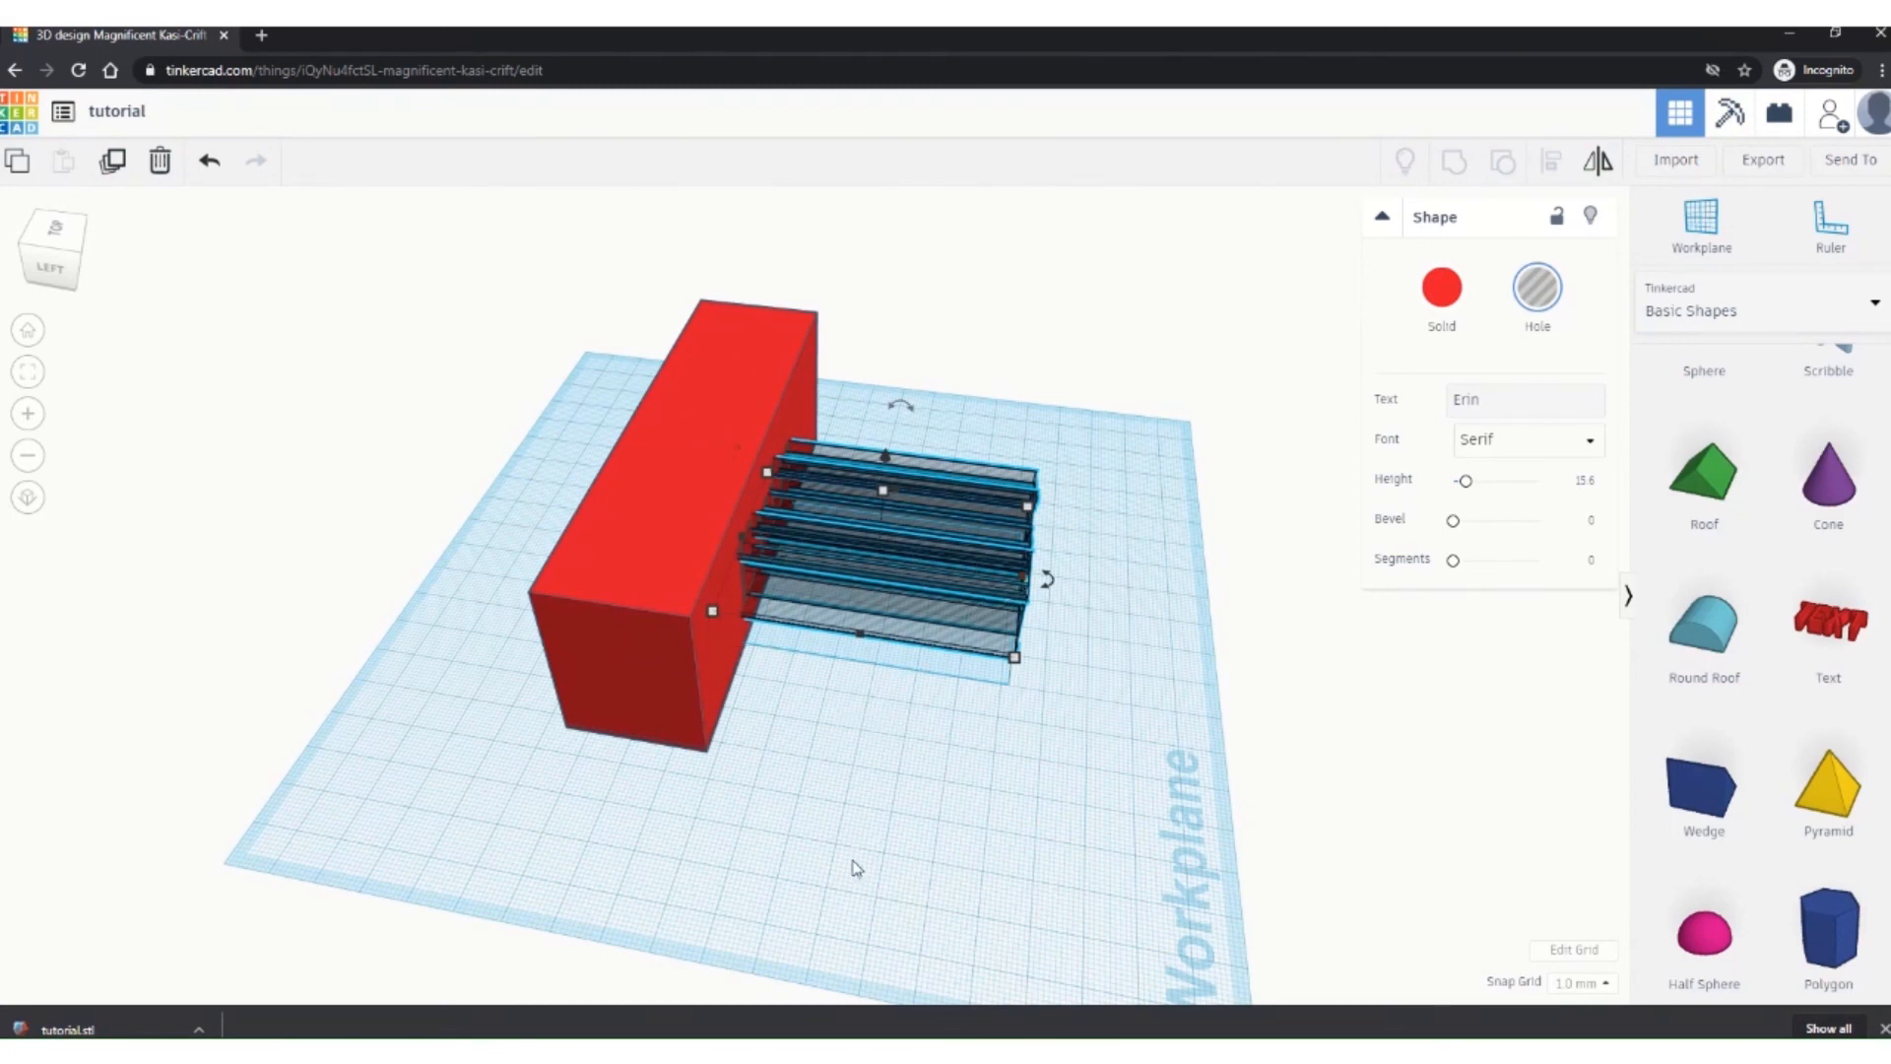
Step: Group the Erin hole with the red box, engraving the name into its front face
{"action": "left_click", "coordinate": [635, 565], "text": "shift"}
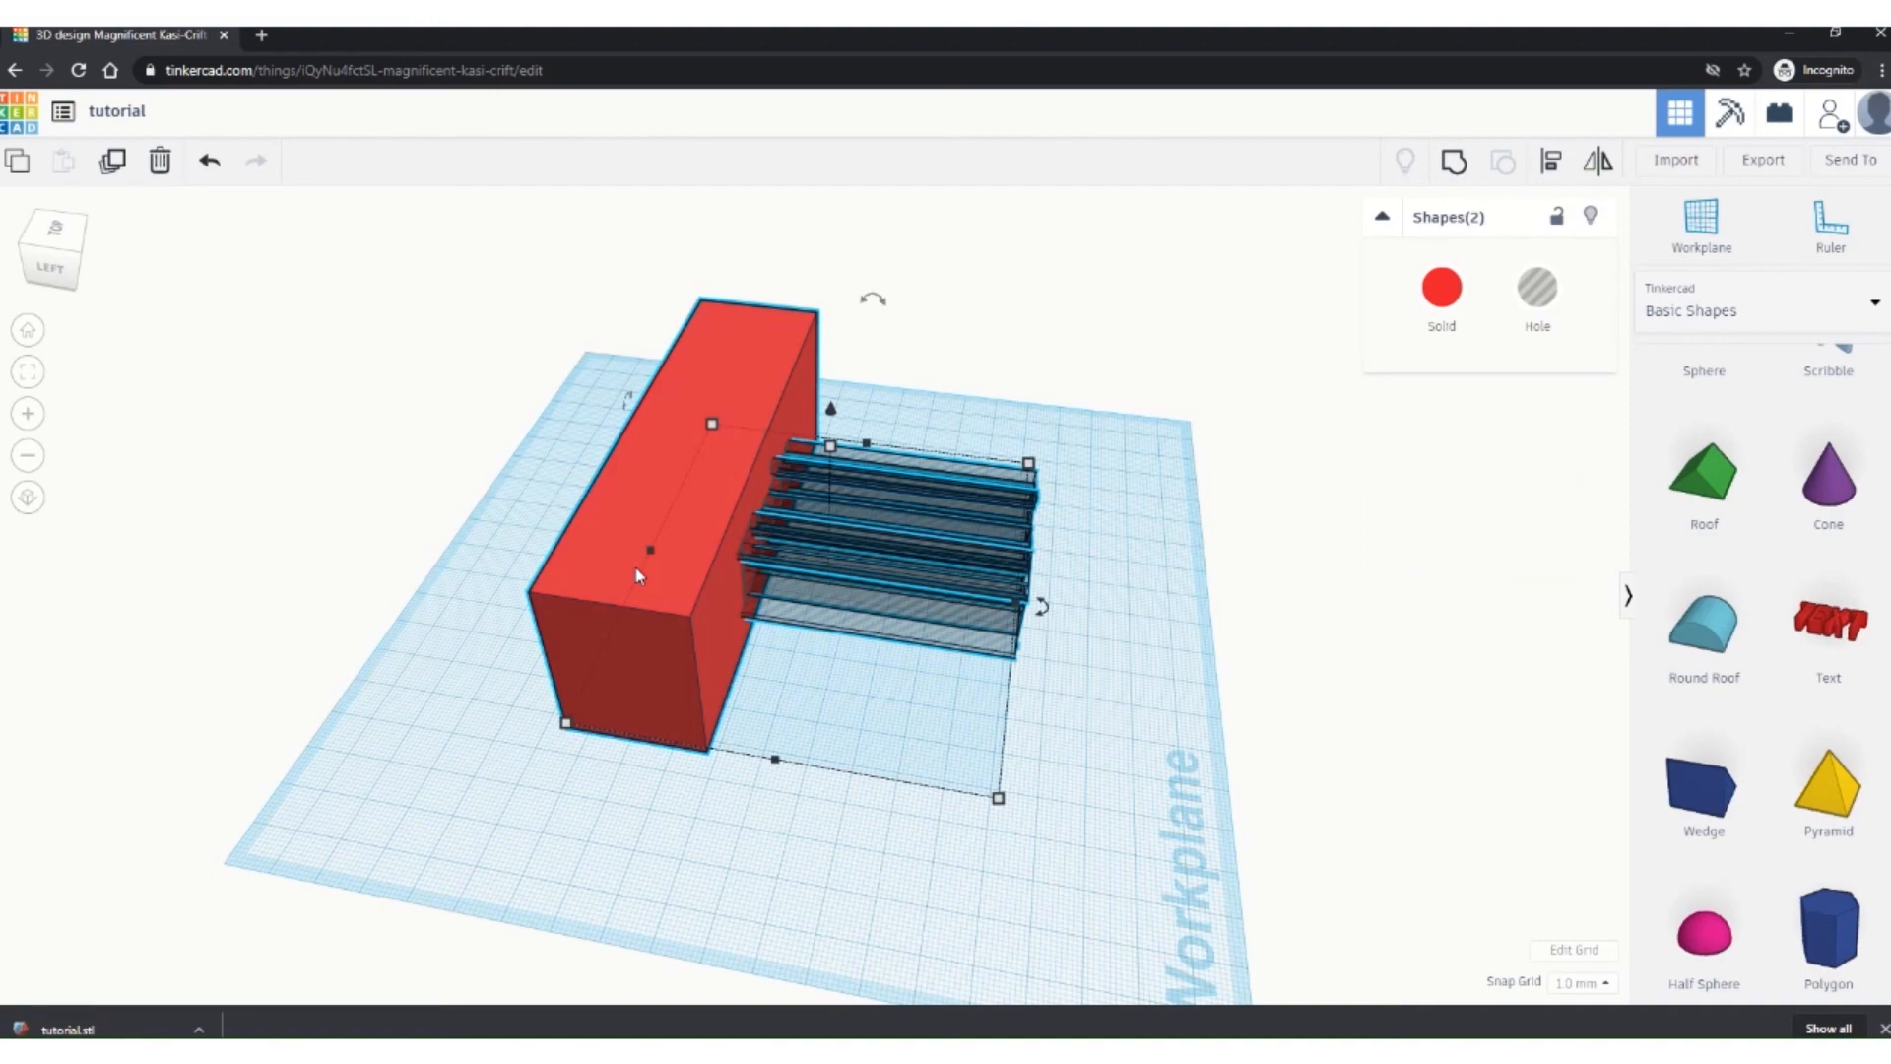
{"action": "left_click", "coordinate": [1454, 163]}
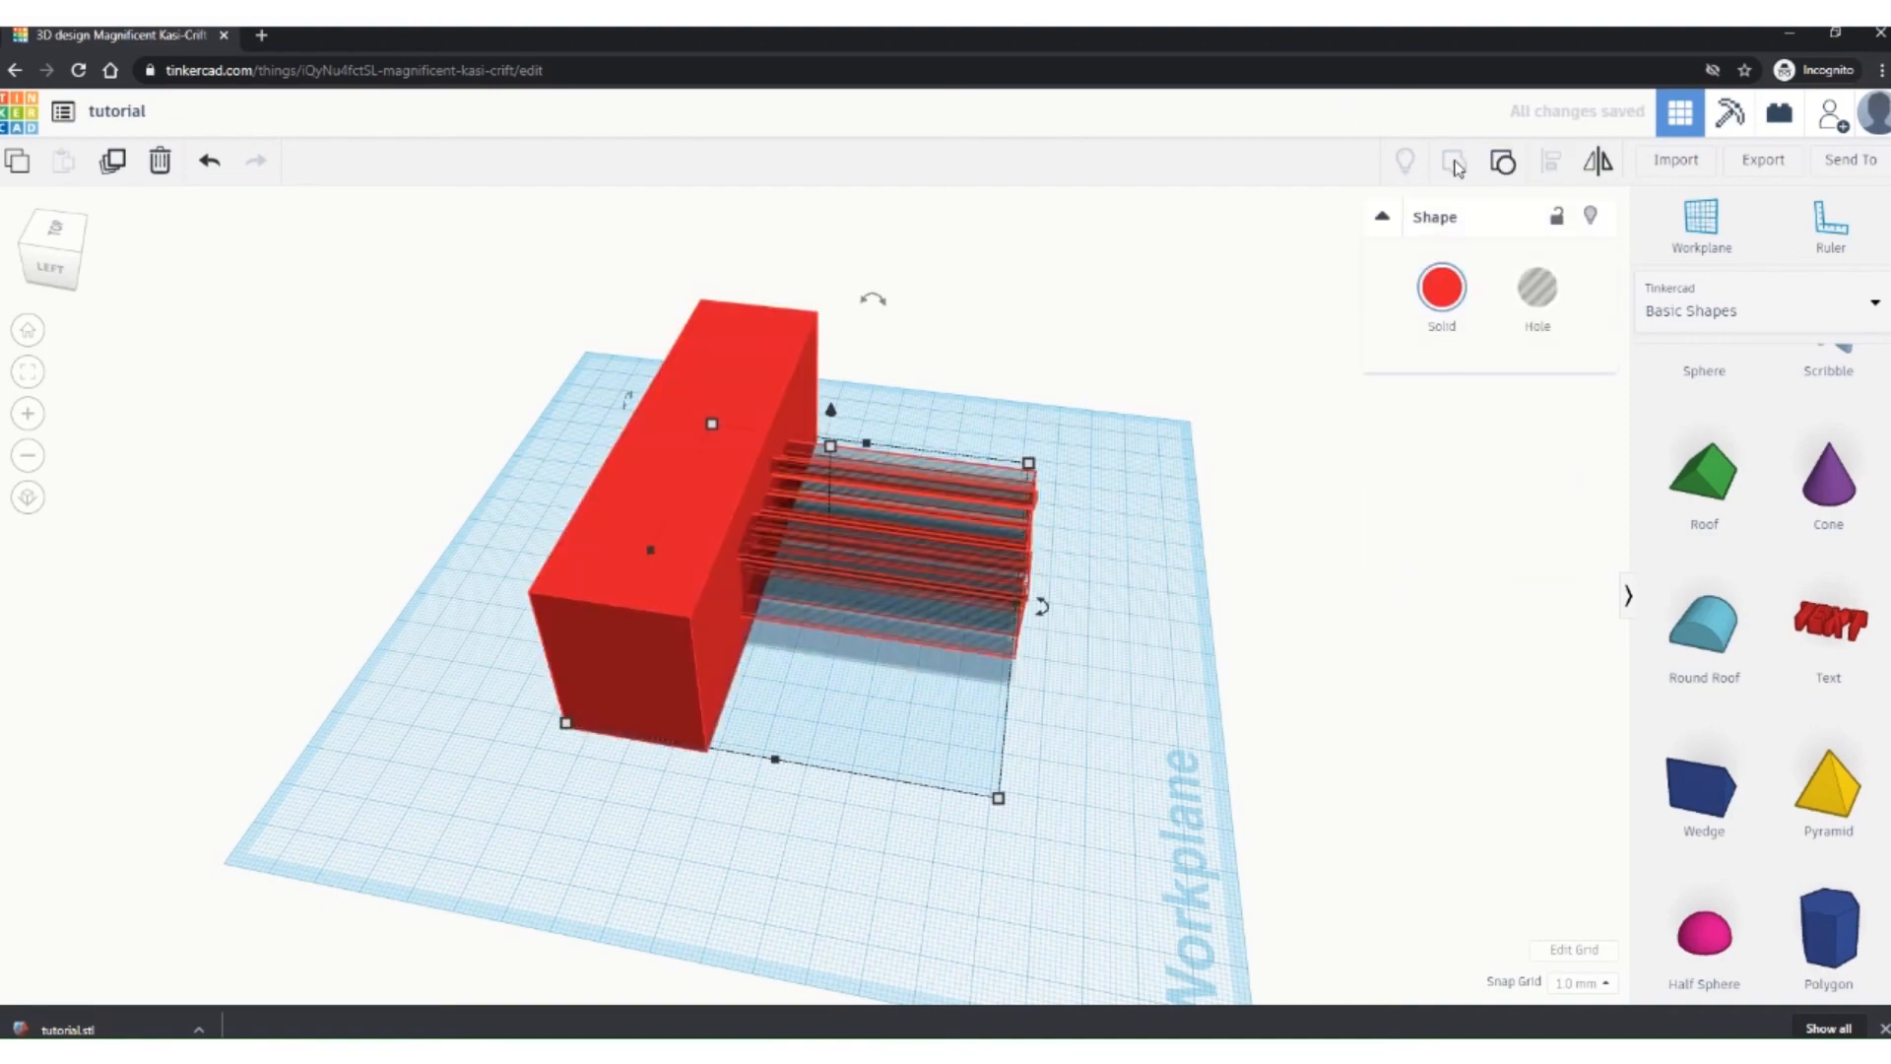
{"action": "right_click_drag", "start_coordinate": [1241, 463], "coordinate": [683, 511]}
{"action": "scroll", "coordinate": [794, 530], "scroll_direction": "up", "scroll_amount": 5}
{"action": "right_click_drag", "start_coordinate": [794, 530], "coordinate": [896, 584]}
{"action": "right_click_drag", "start_coordinate": [836, 573], "coordinate": [788, 605]}
{"action": "scroll", "coordinate": [687, 567], "scroll_direction": "down", "scroll_amount": 6}
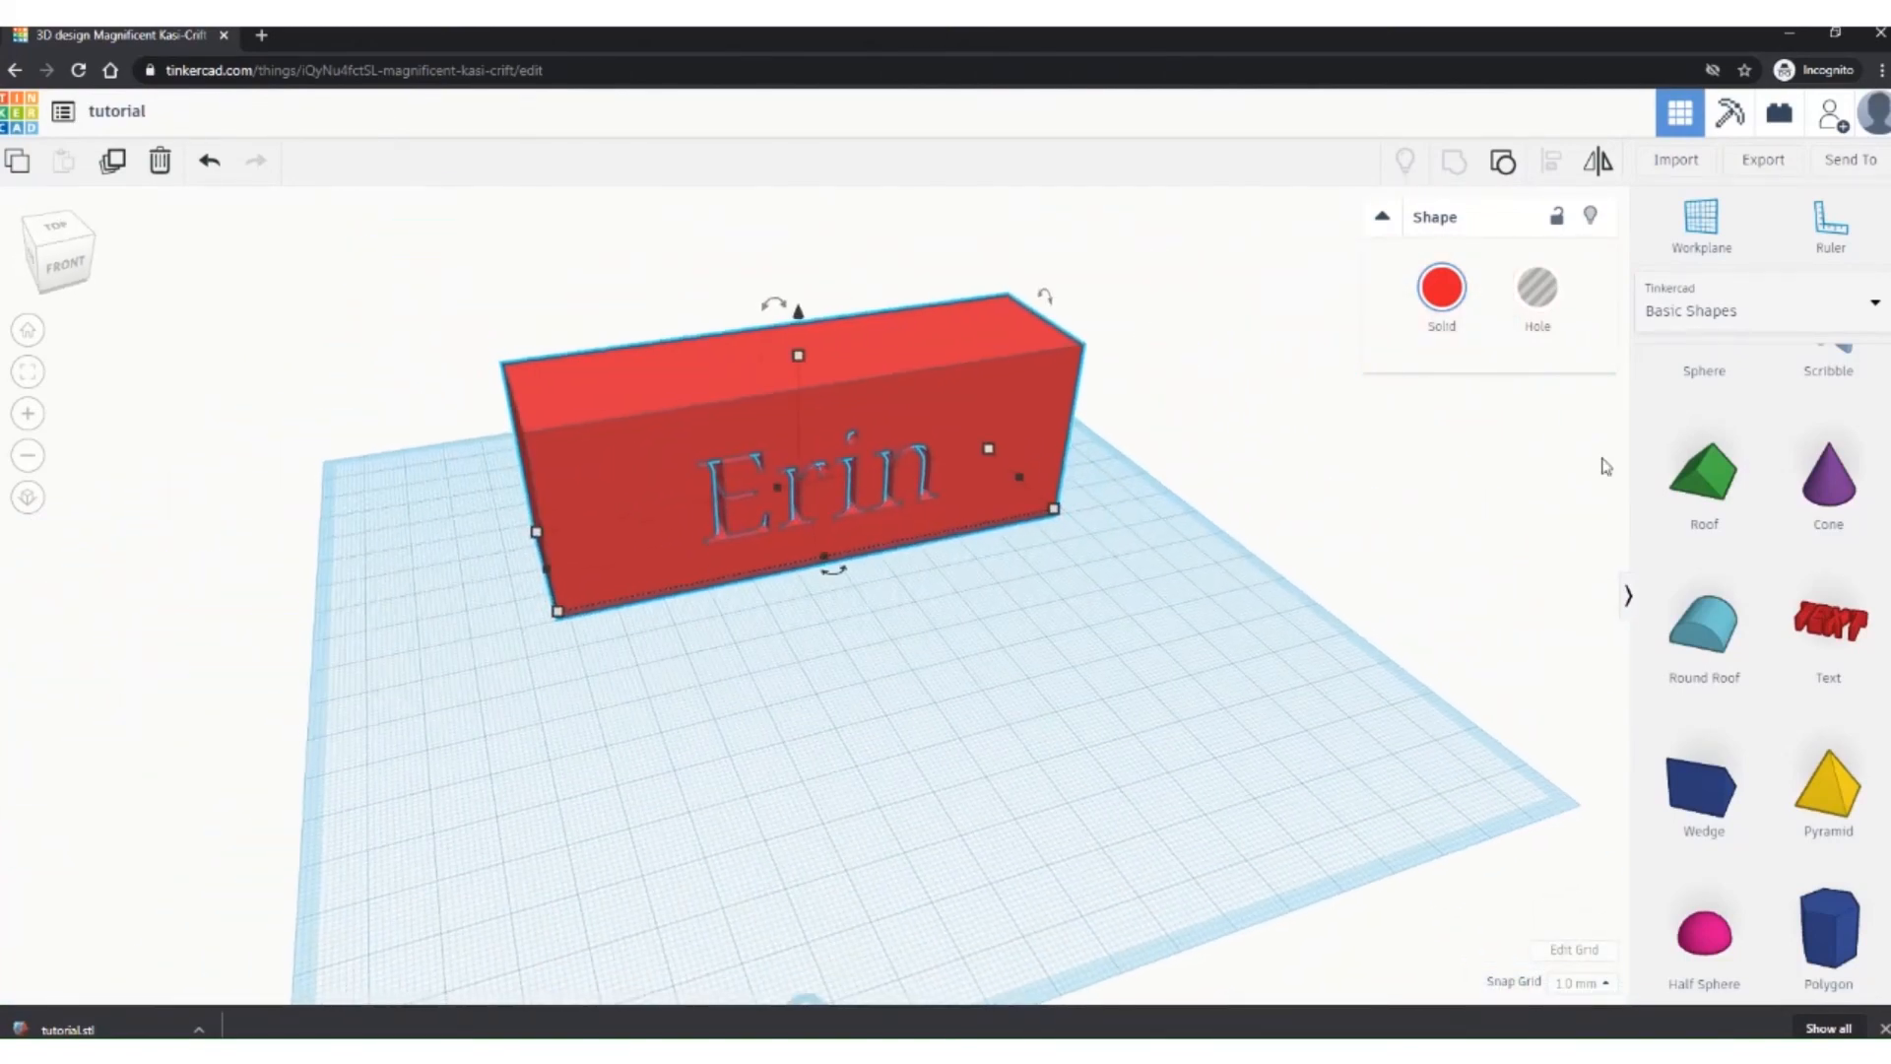
Step: Place a purple cone, raise it above box height and move it over the red box
{"action": "left_click_drag", "start_coordinate": [1828, 478], "coordinate": [815, 723]}
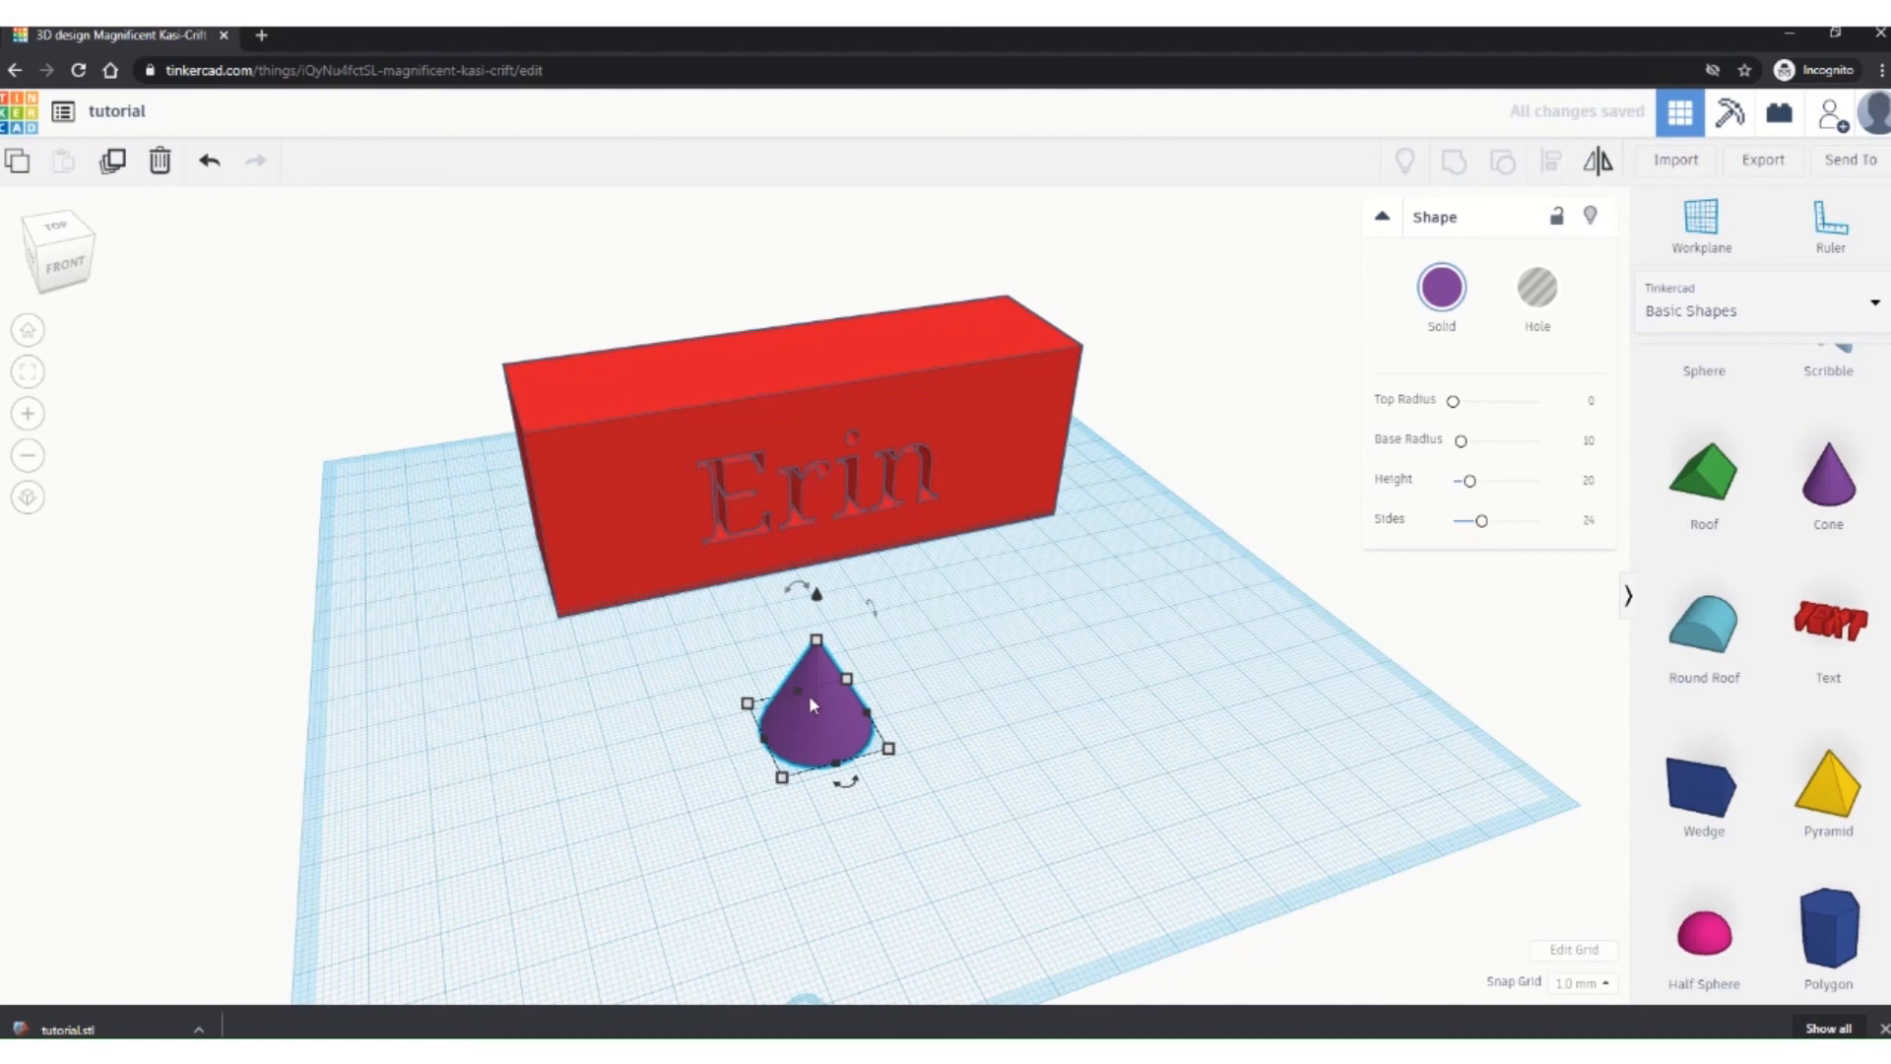
{"action": "mouse_move", "coordinate": [803, 591]}
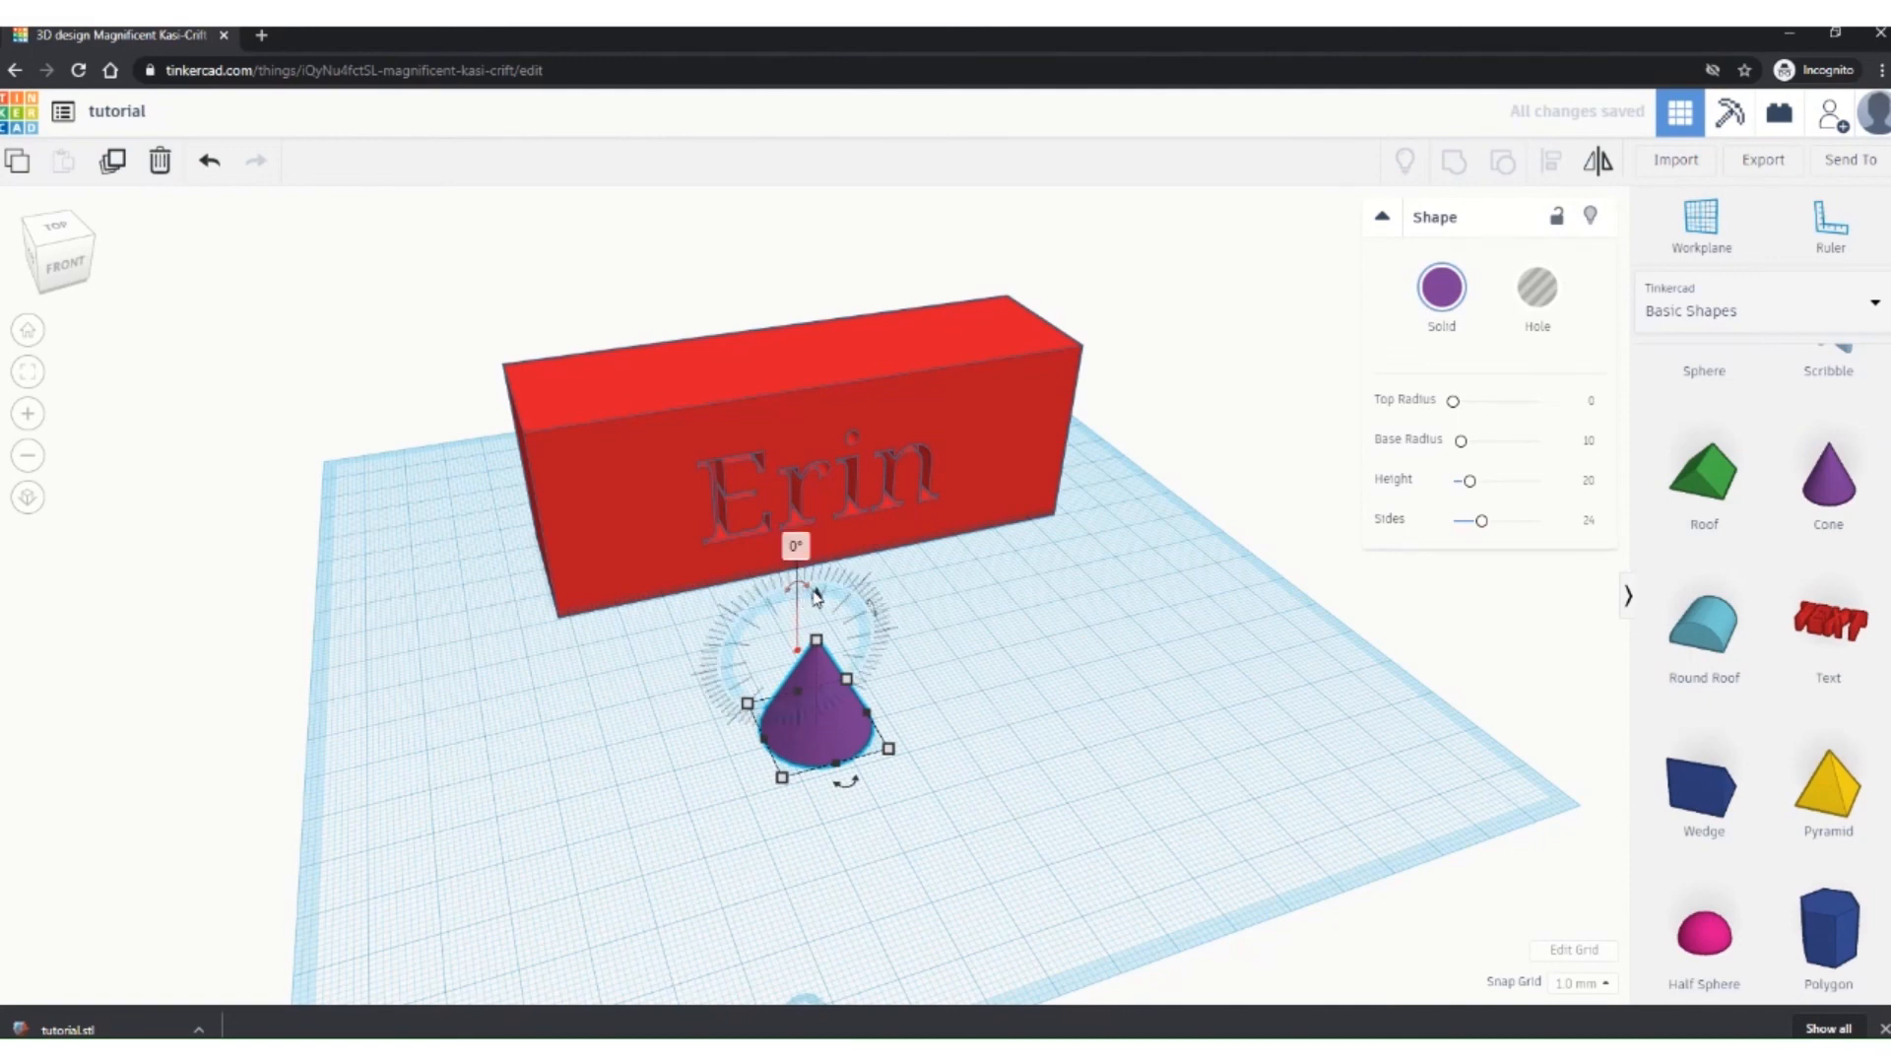
{"action": "left_click_drag", "start_coordinate": [818, 619], "coordinate": [836, 361]}
{"action": "right_click_drag", "start_coordinate": [836, 789], "coordinate": [1100, 729]}
{"action": "left_click_drag", "start_coordinate": [1018, 379], "coordinate": [936, 350]}
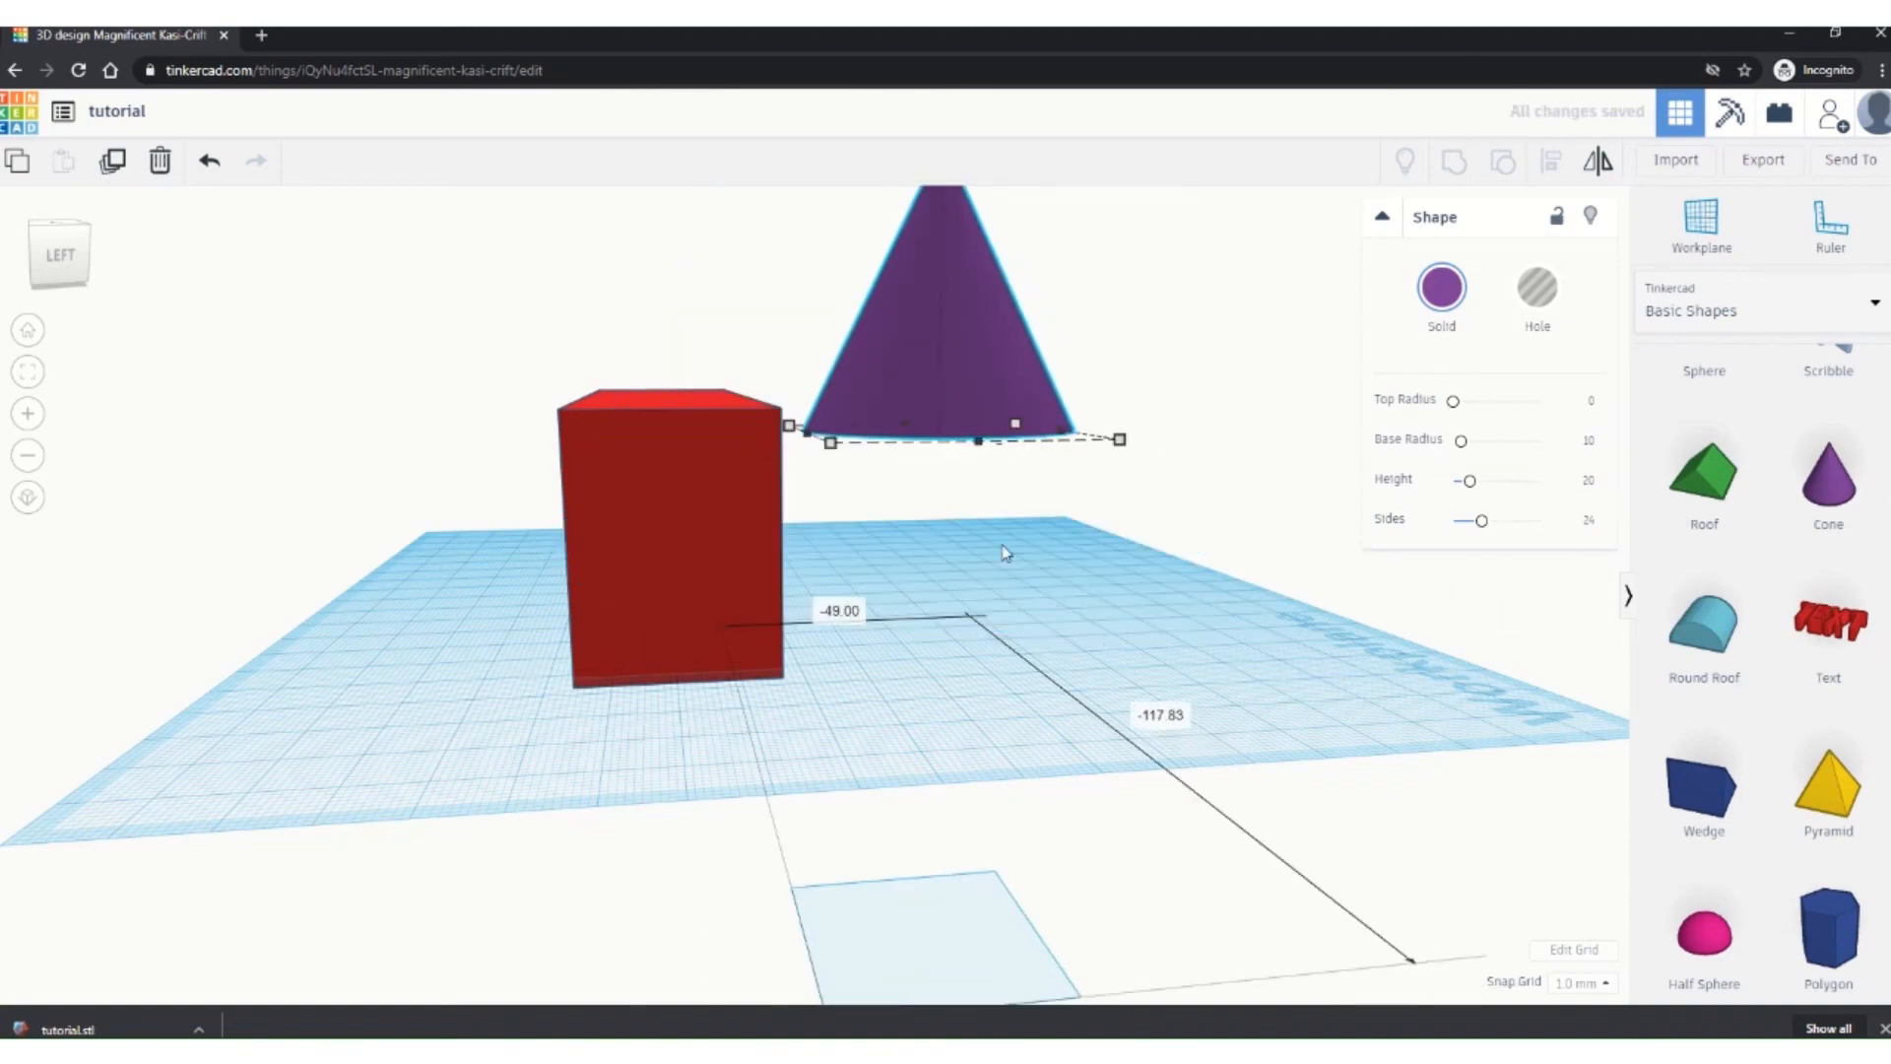
{"action": "right_click_drag", "start_coordinate": [1005, 552], "coordinate": [192, 813]}
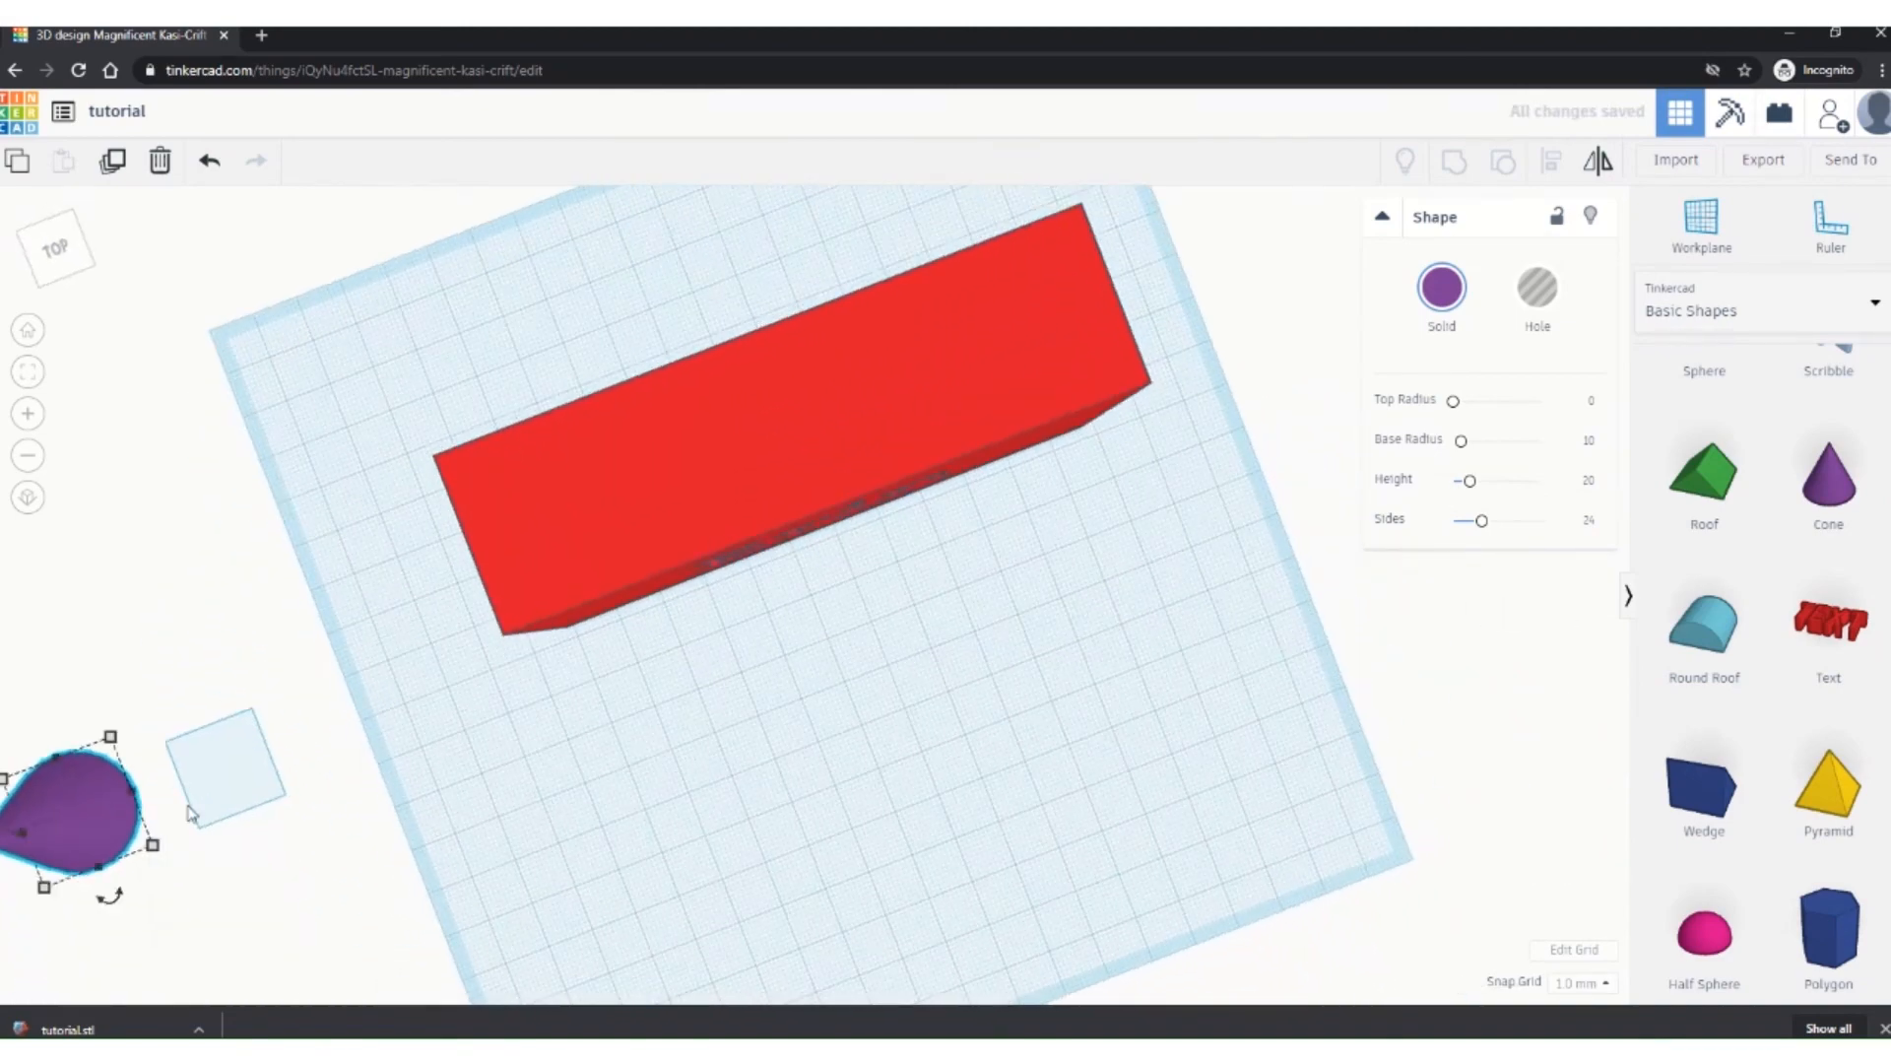
{"action": "left_click_drag", "start_coordinate": [190, 812], "coordinate": [623, 459]}
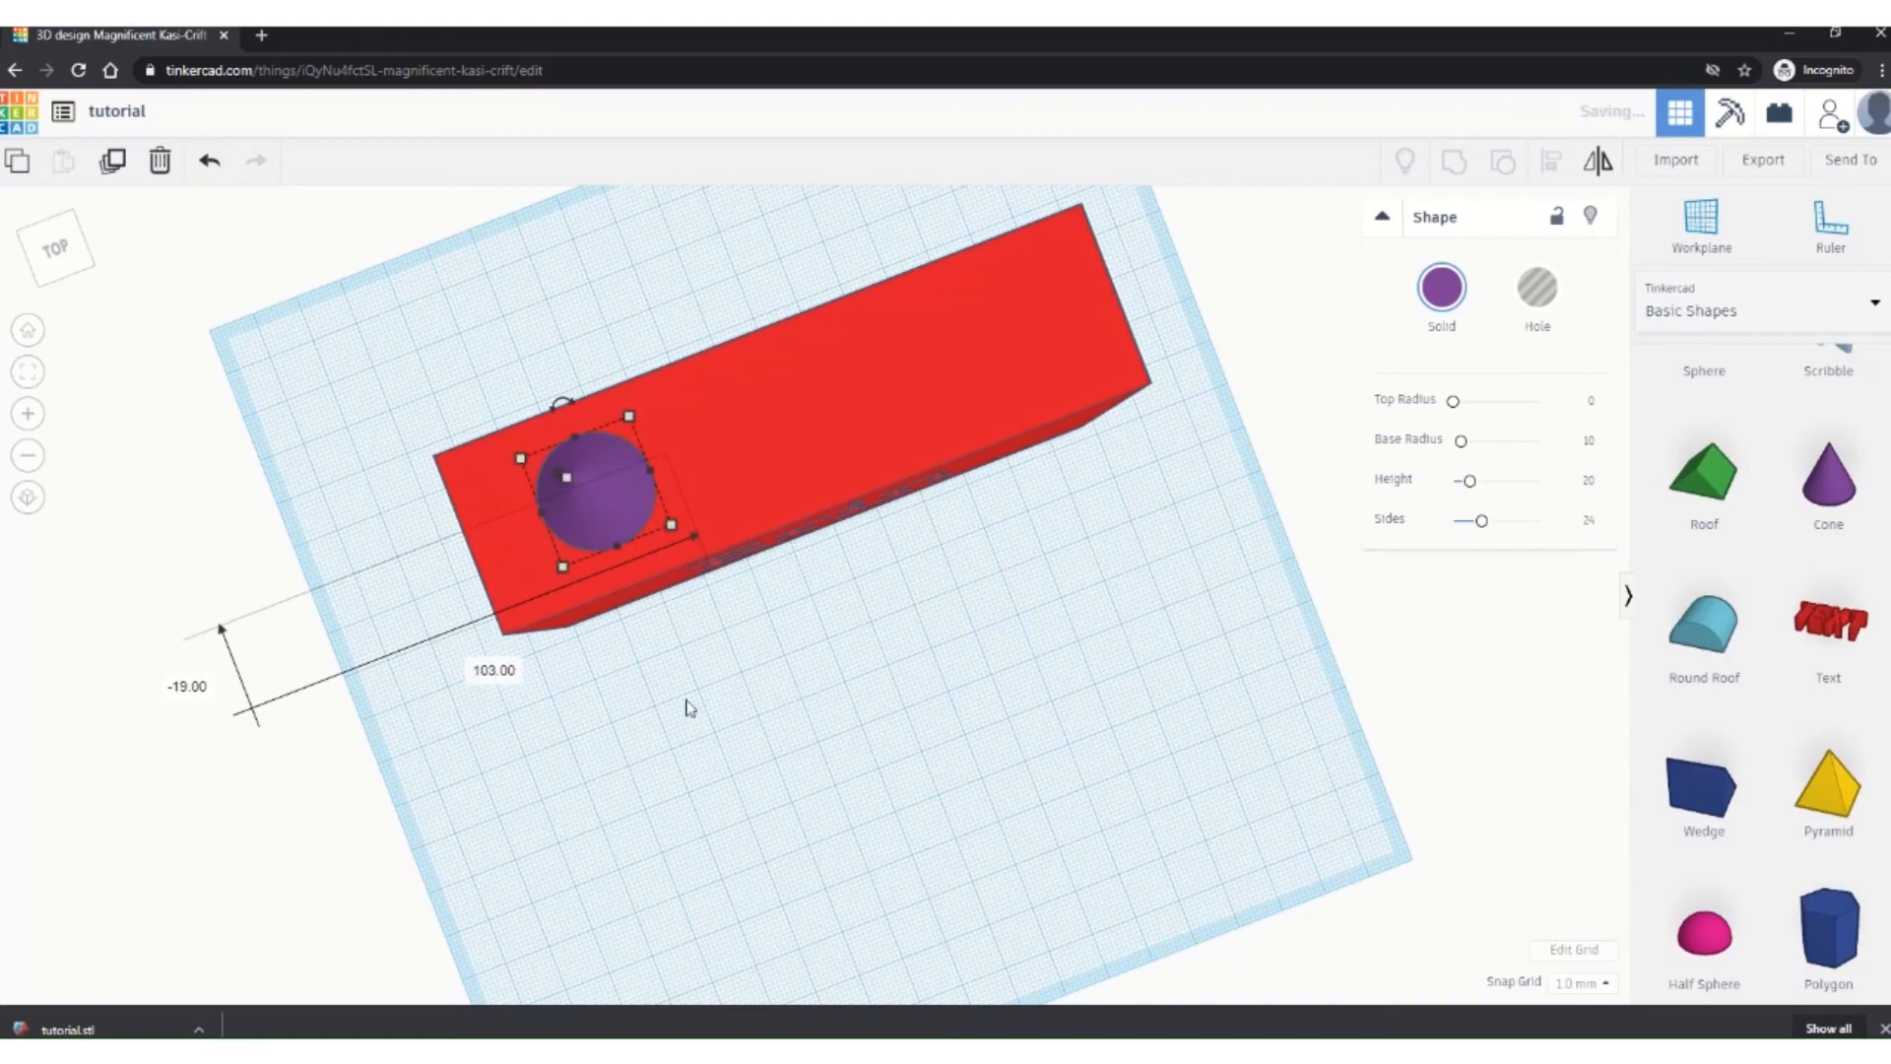
Step: Lower the purple cone until it sits exactly on the red box's top
{"action": "right_click_drag", "start_coordinate": [690, 707], "coordinate": [652, 550]}
{"action": "scroll", "coordinate": [653, 408], "scroll_direction": "up", "scroll_amount": 5}
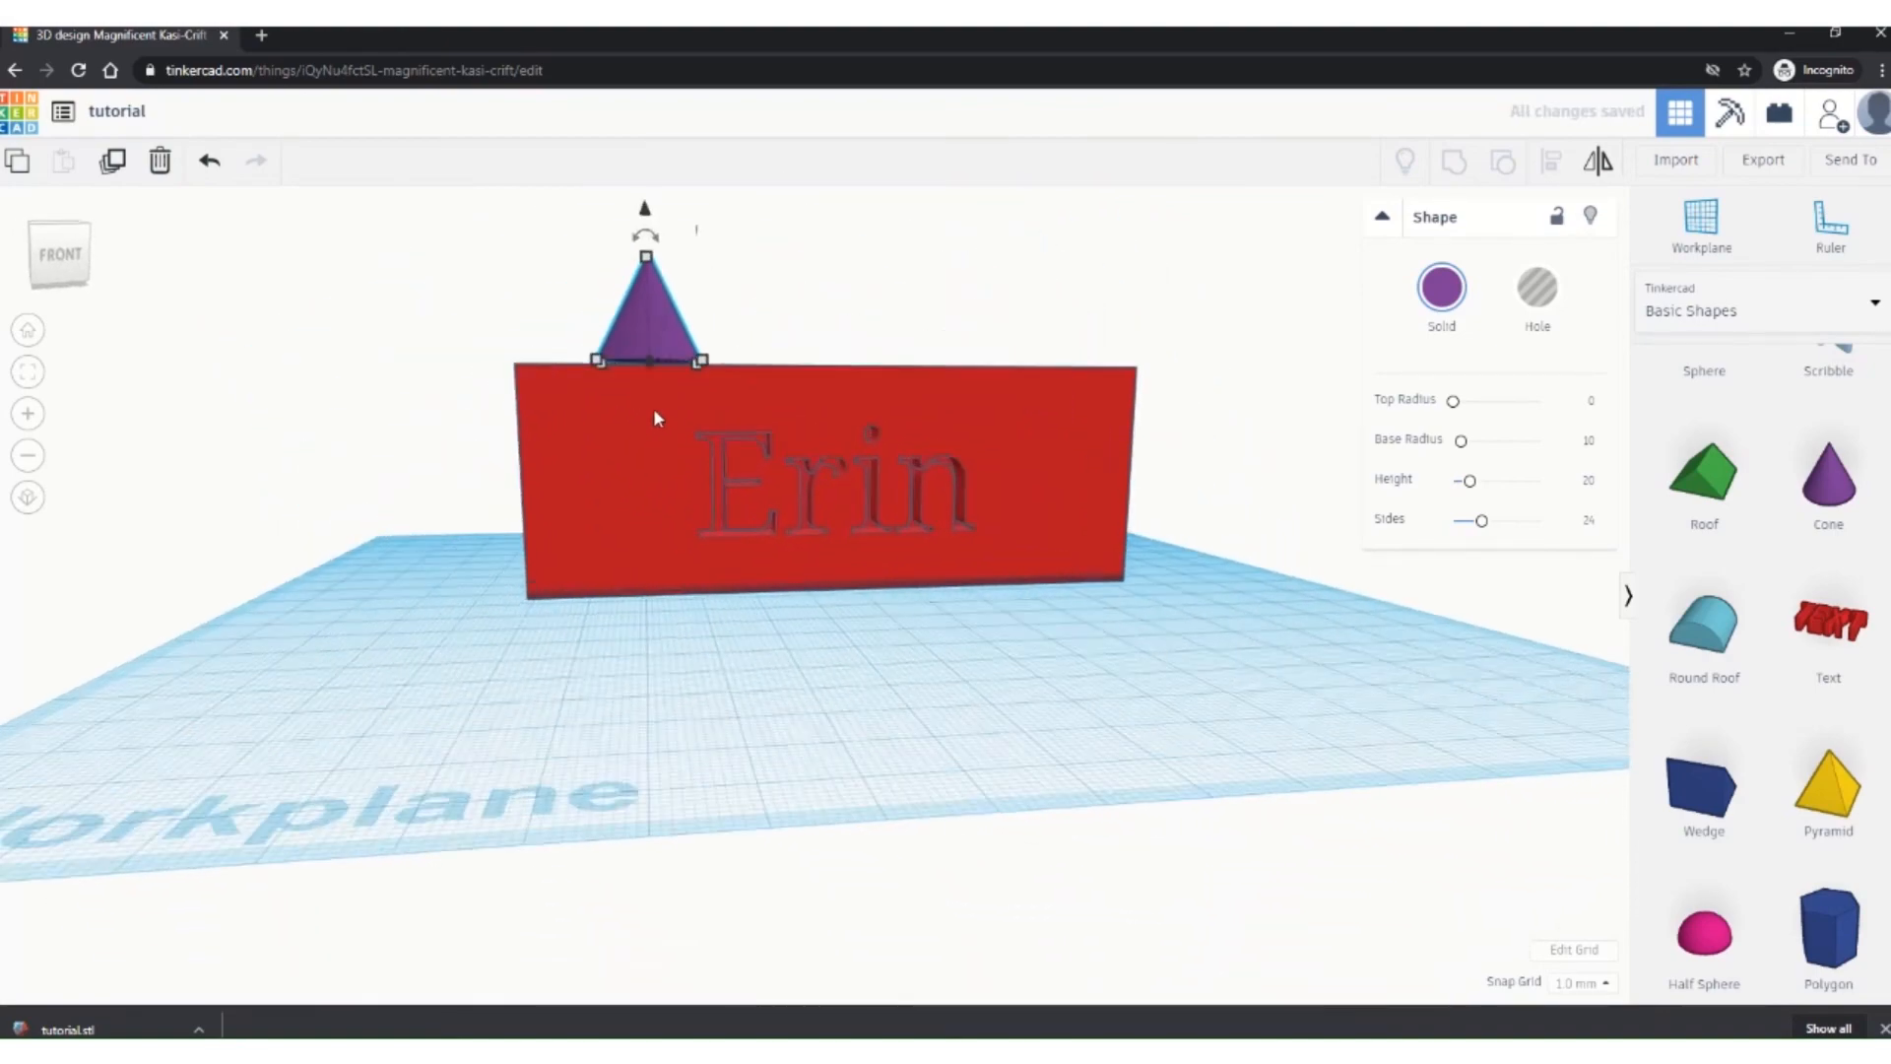
{"action": "scroll", "coordinate": [579, 404], "scroll_direction": "up", "scroll_amount": 5}
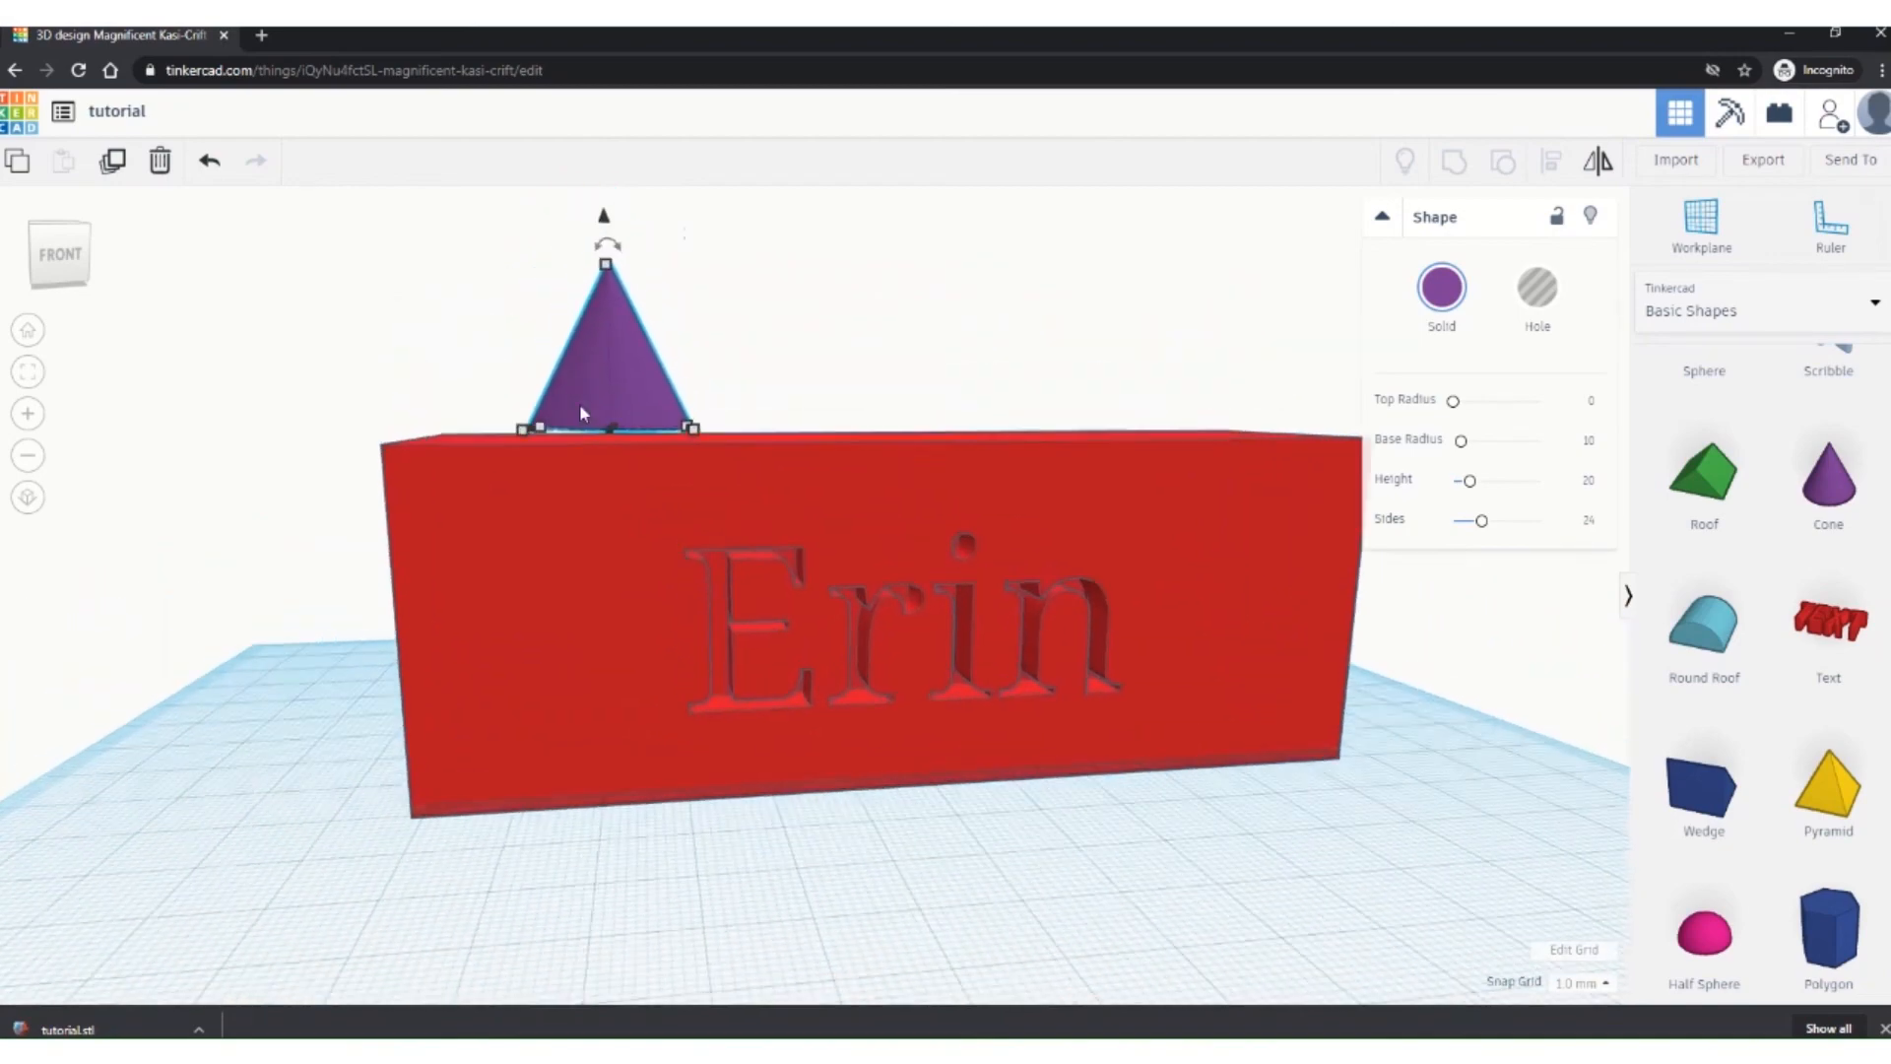
{"action": "right_click_drag", "start_coordinate": [545, 457], "coordinate": [533, 433]}
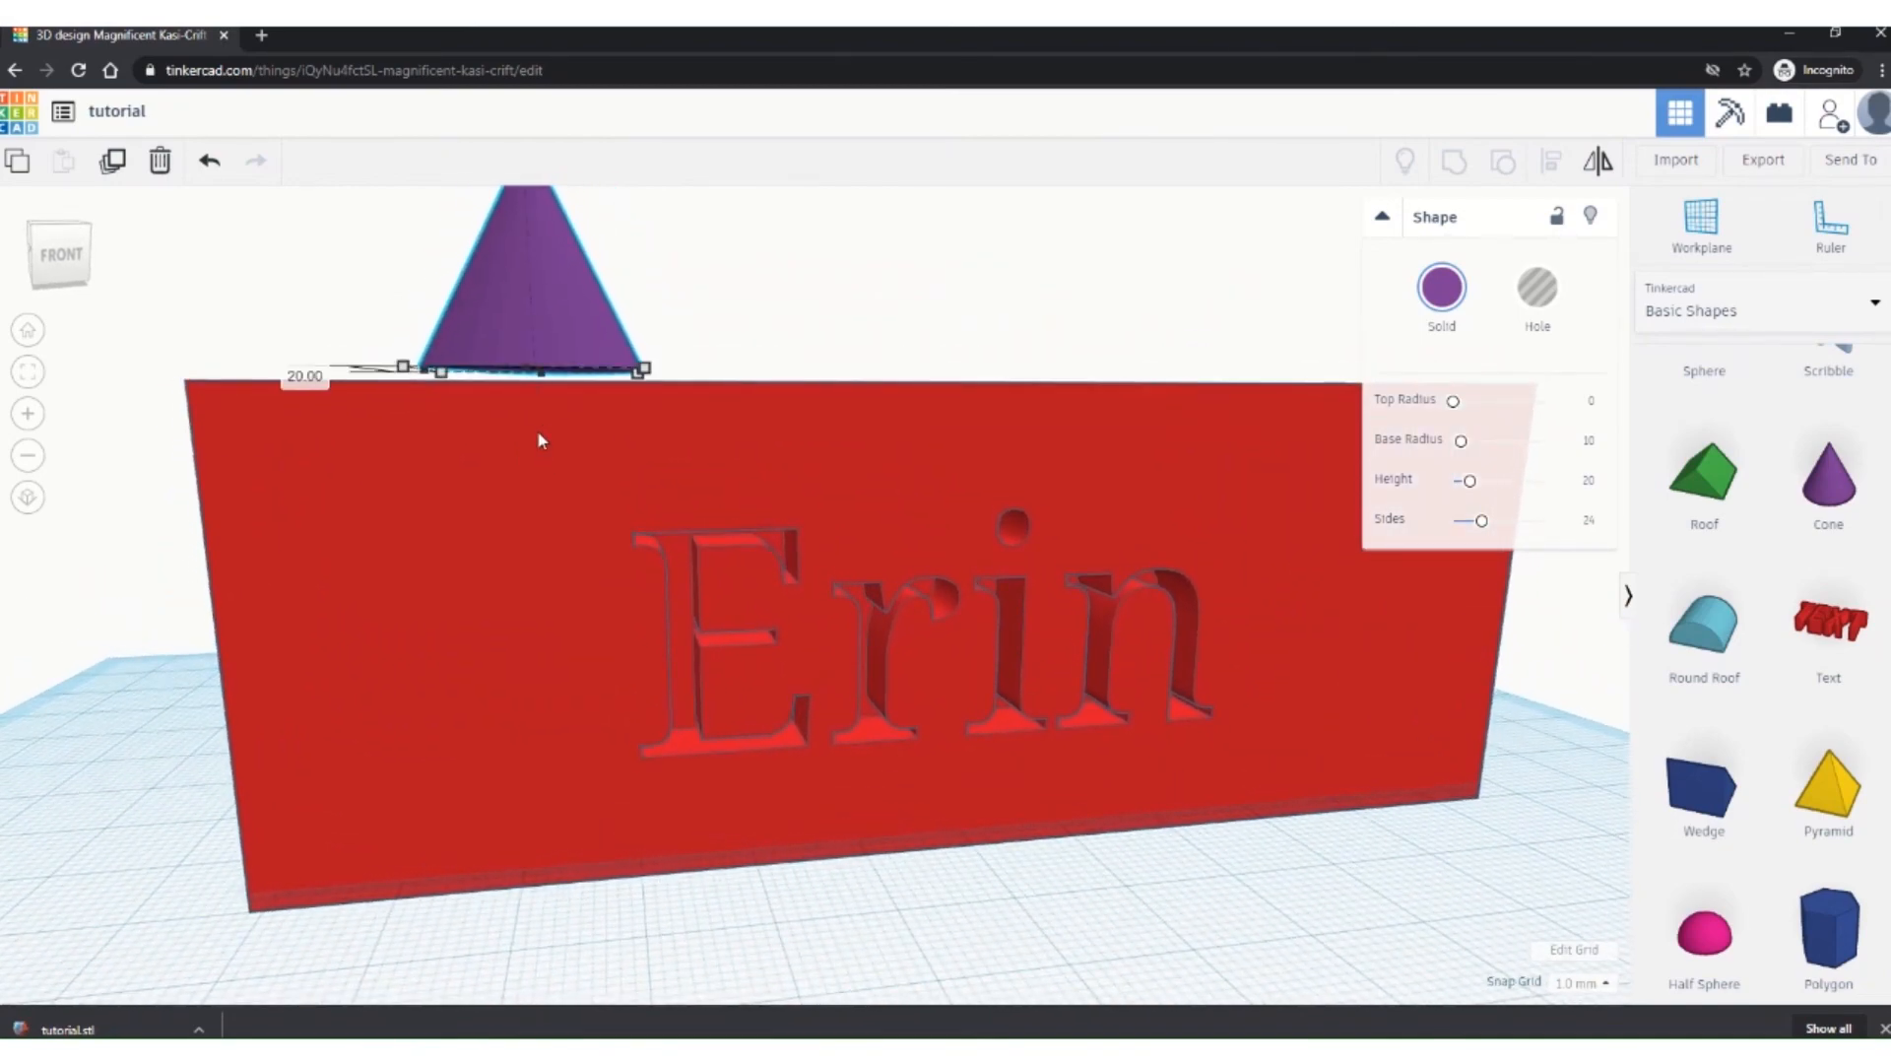
{"action": "mouse_move", "coordinate": [538, 435]}
{"action": "right_mouse_down"}
{"action": "mouse_move", "coordinate": [528, 472]}
{"action": "mouse_move", "coordinate": [536, 434]}
{"action": "right_mouse_up"}
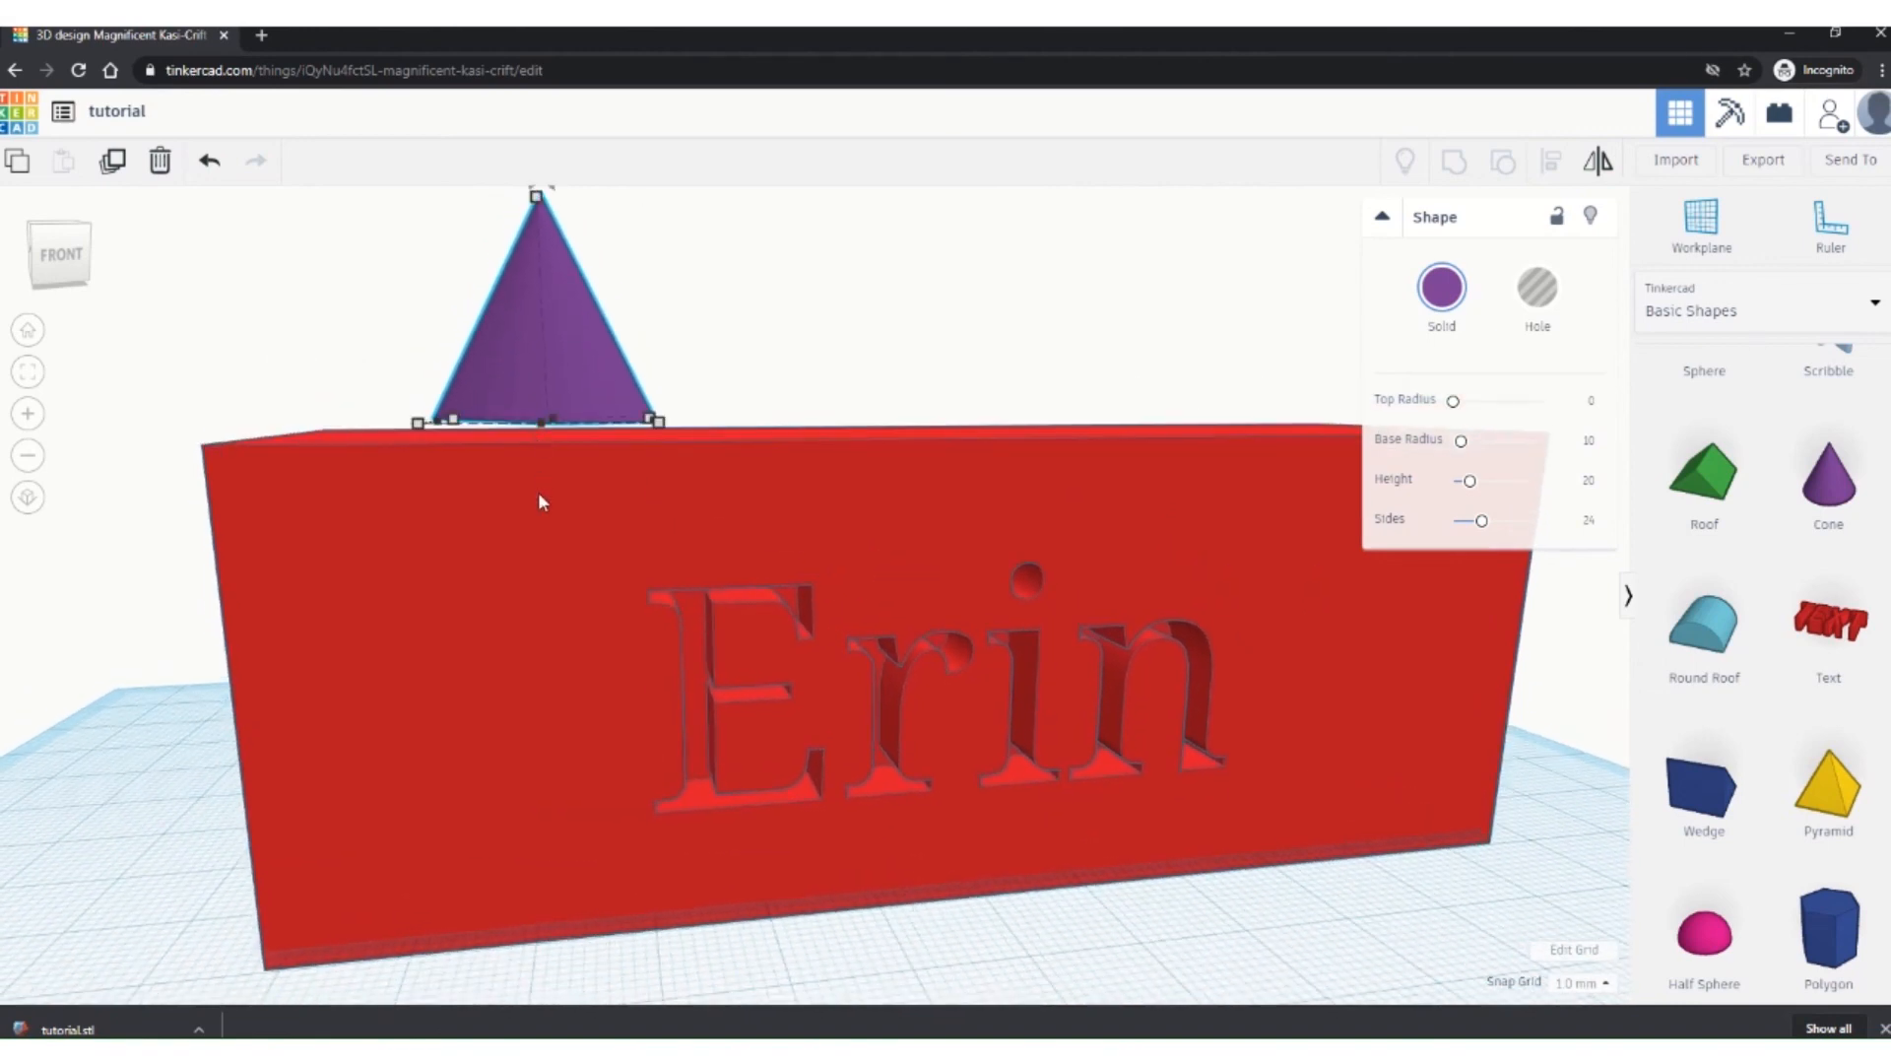
{"action": "right_click_drag", "start_coordinate": [540, 521], "coordinate": [558, 582]}
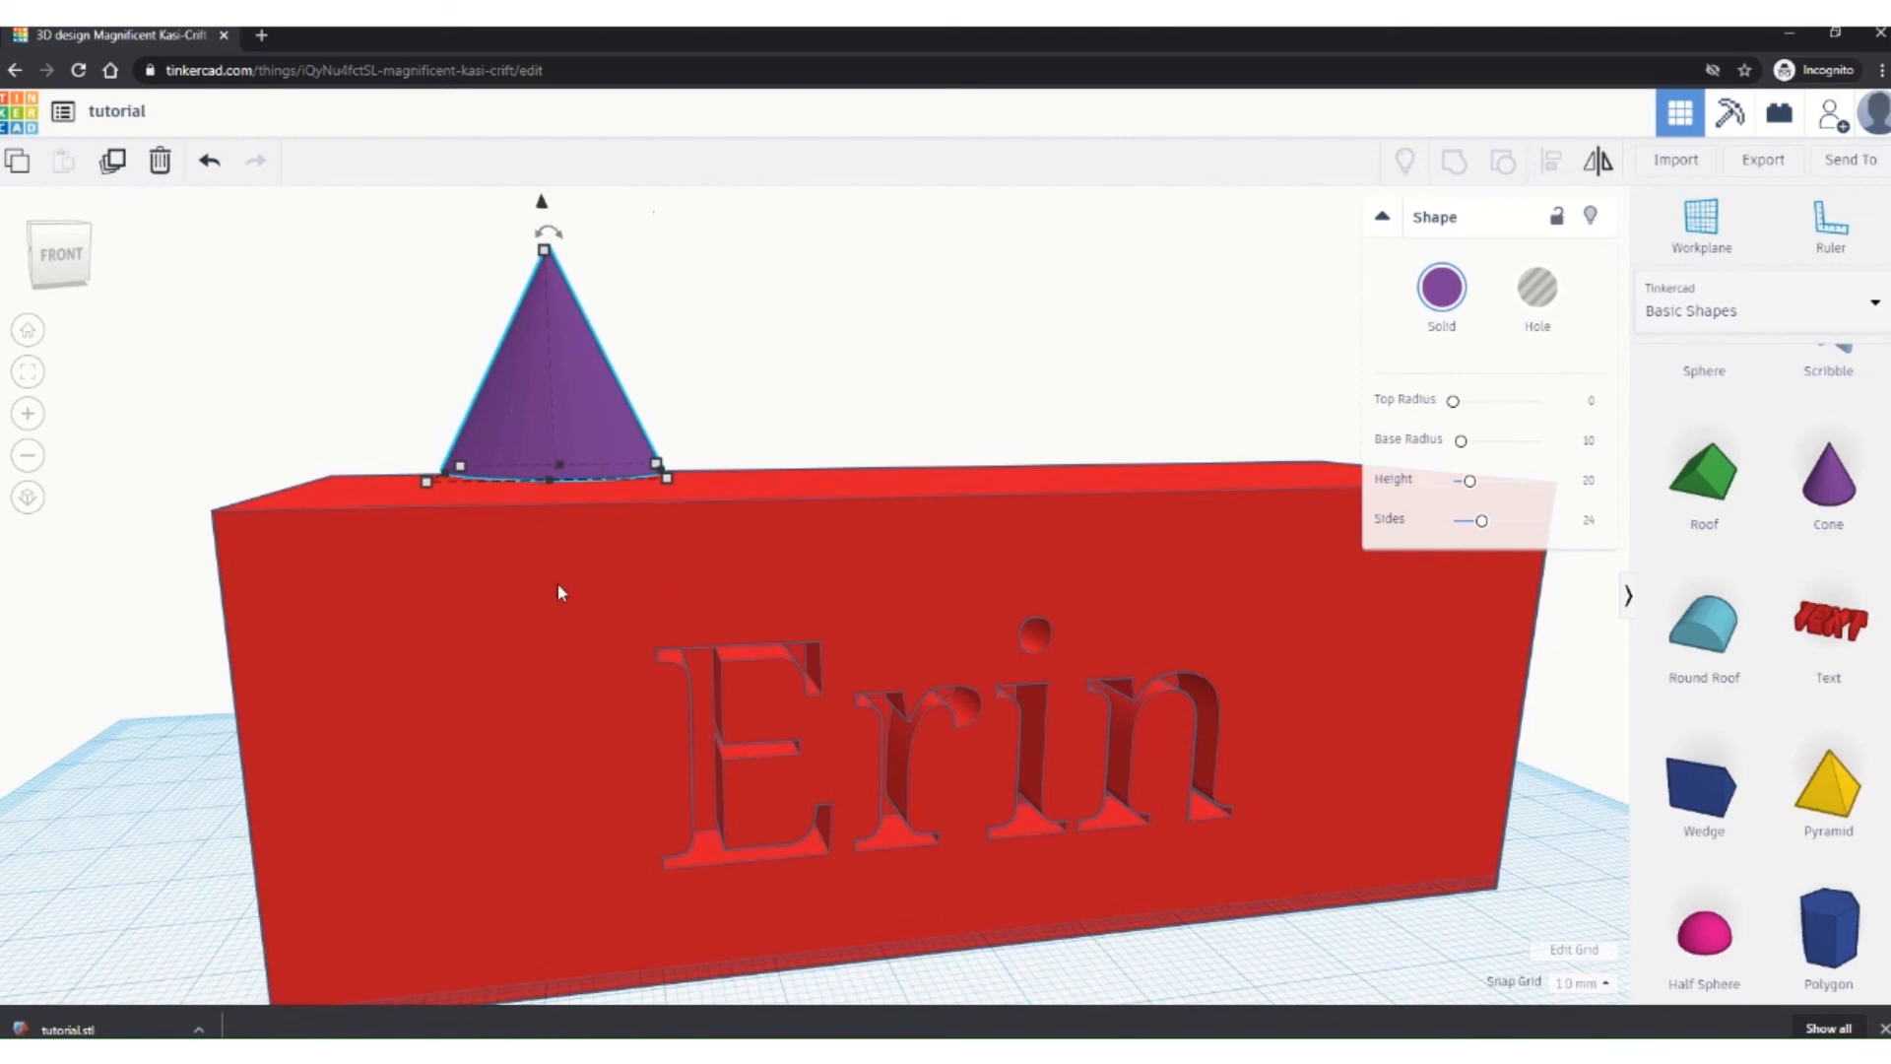
{"action": "left_click_drag", "start_coordinate": [540, 205], "coordinate": [549, 247]}
{"action": "right_click_drag", "start_coordinate": [459, 571], "coordinate": [389, 582]}
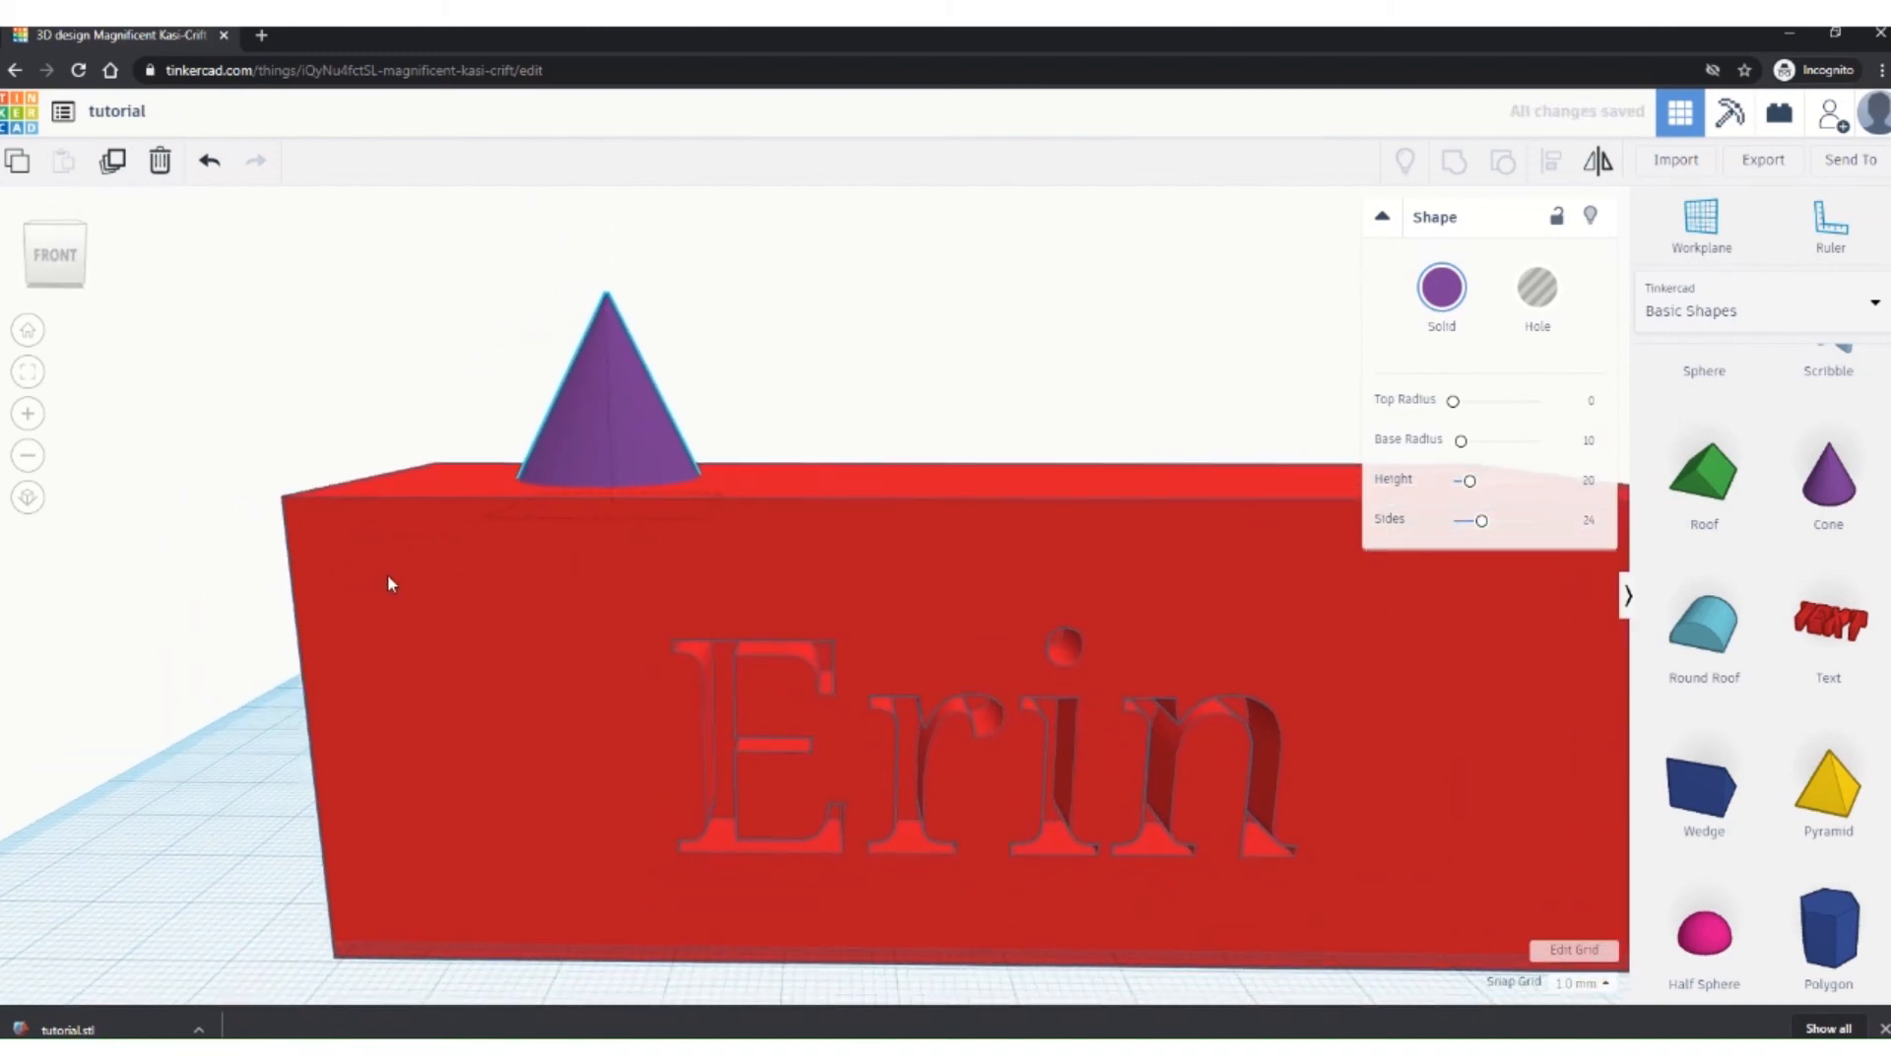
{"action": "left_click", "coordinate": [605, 305]}
{"action": "left_click_drag", "start_coordinate": [607, 262], "coordinate": [613, 200]}
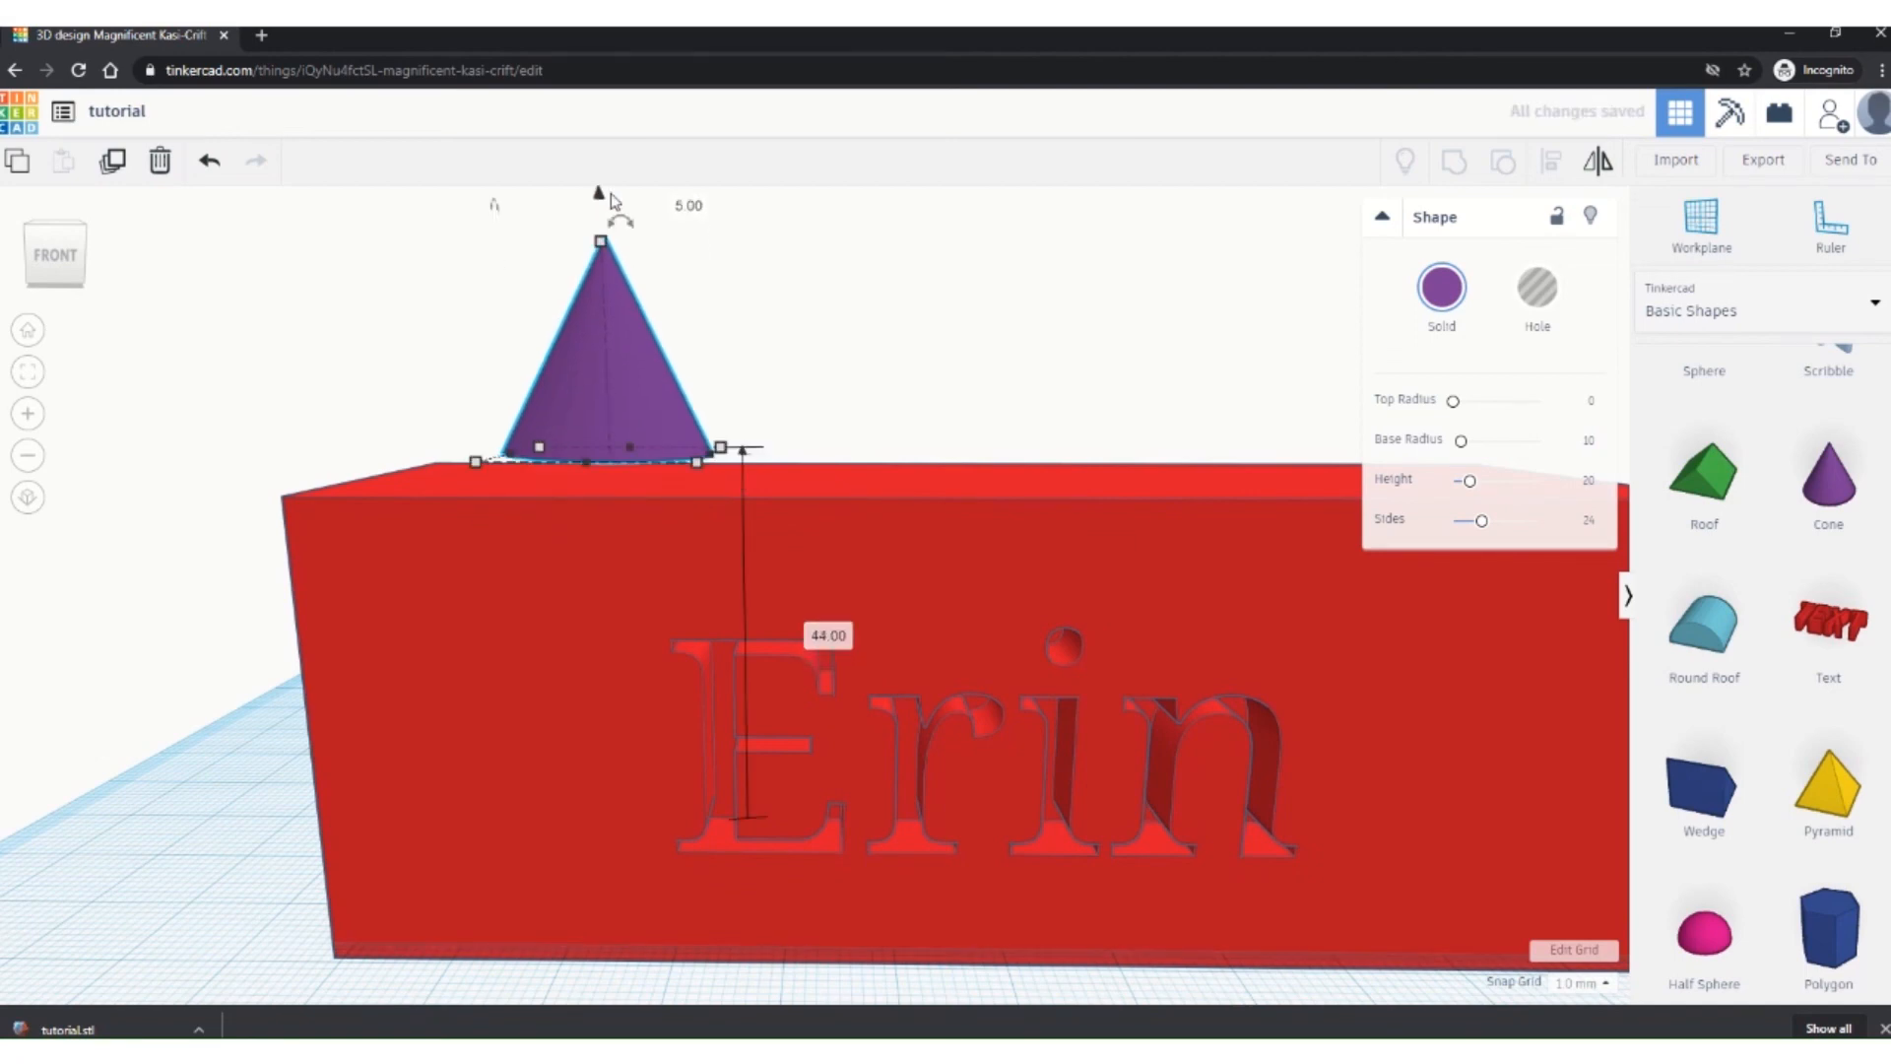
{"action": "right_click_drag", "start_coordinate": [707, 559], "coordinate": [709, 537]}
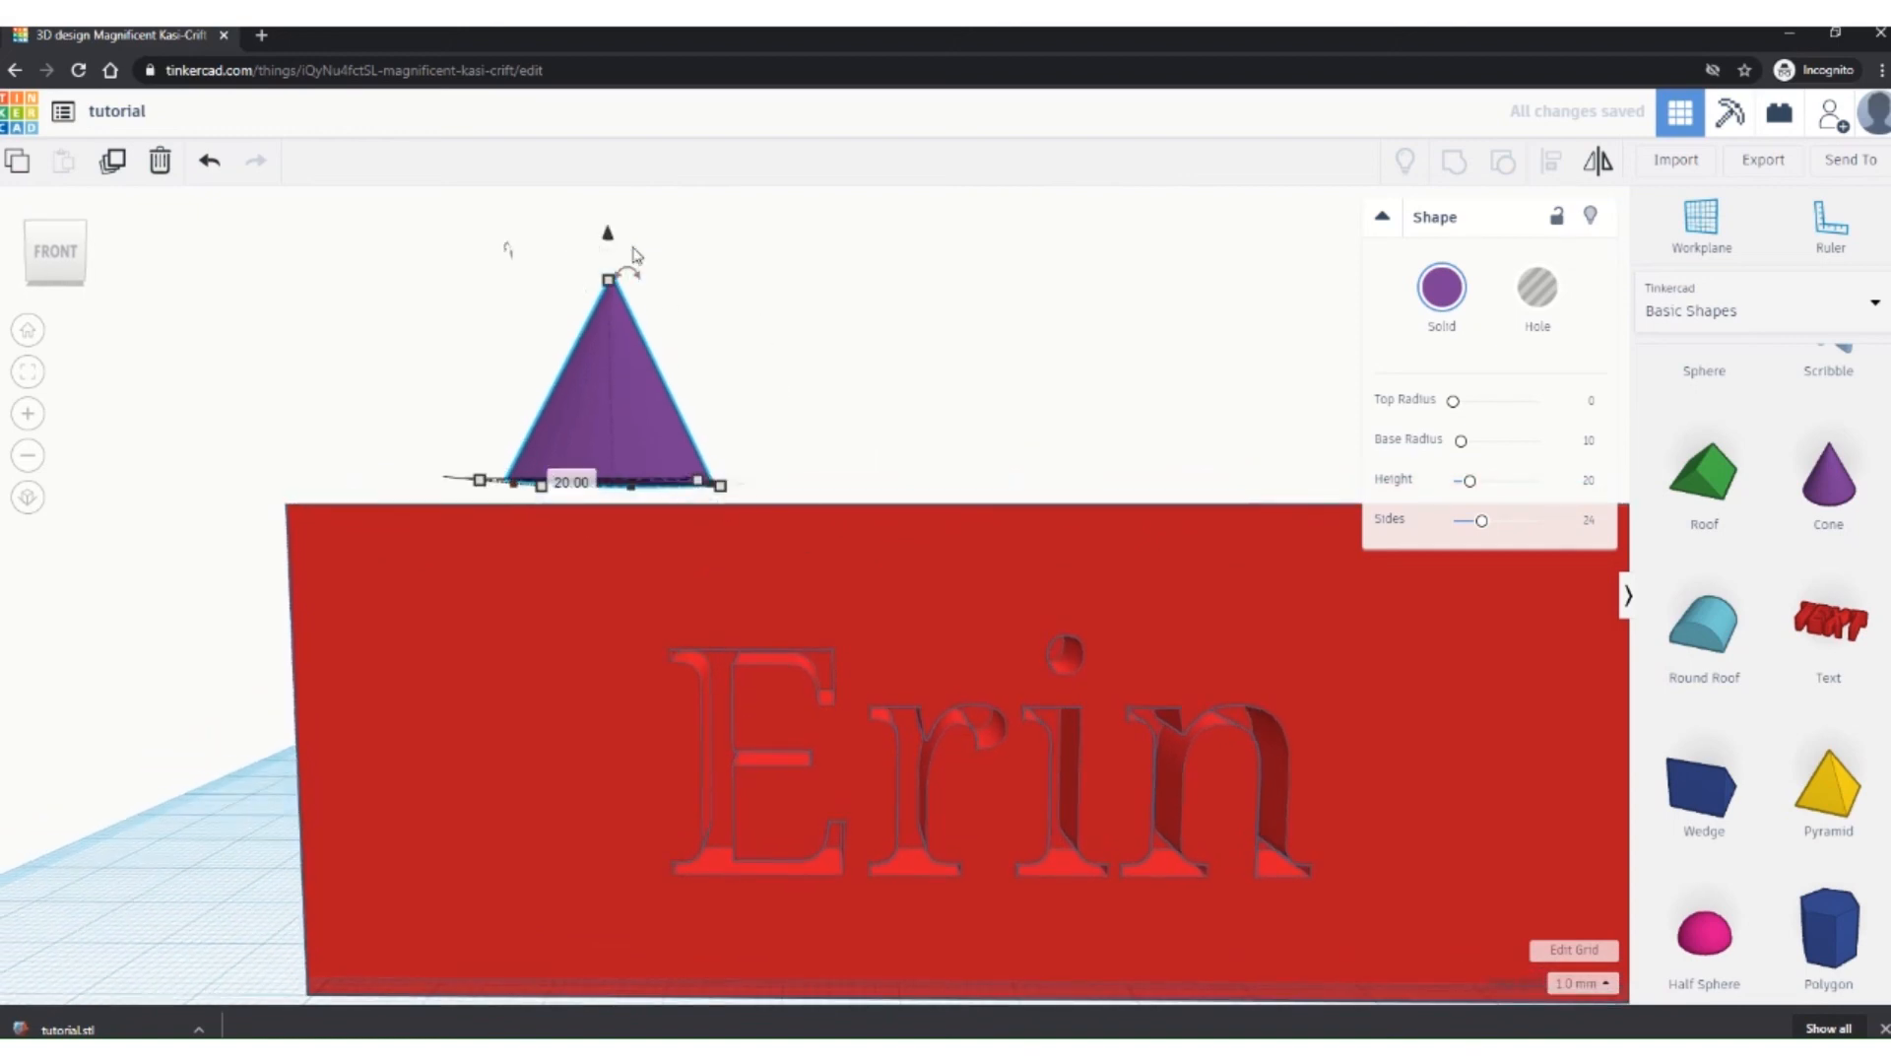
{"action": "left_click_drag", "start_coordinate": [611, 244], "coordinate": [608, 287]}
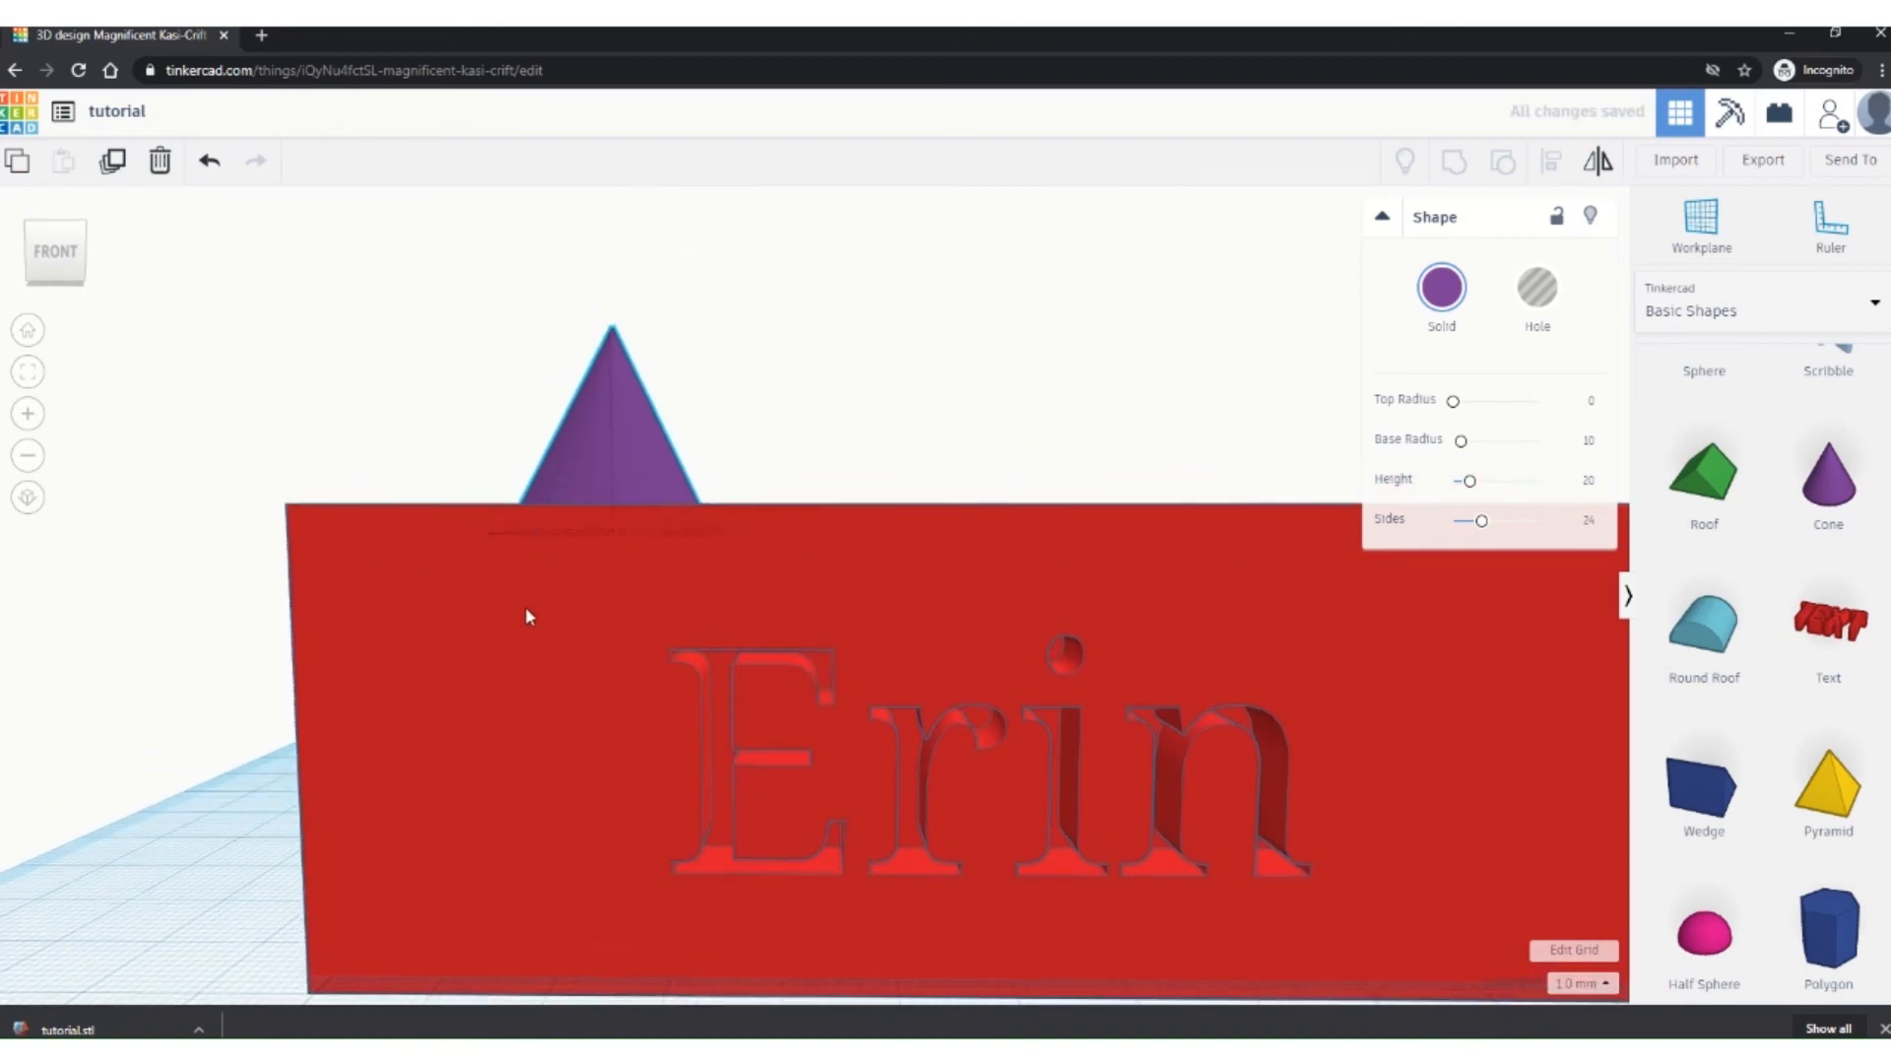
{"action": "right_click_drag", "start_coordinate": [528, 620], "coordinate": [539, 660]}
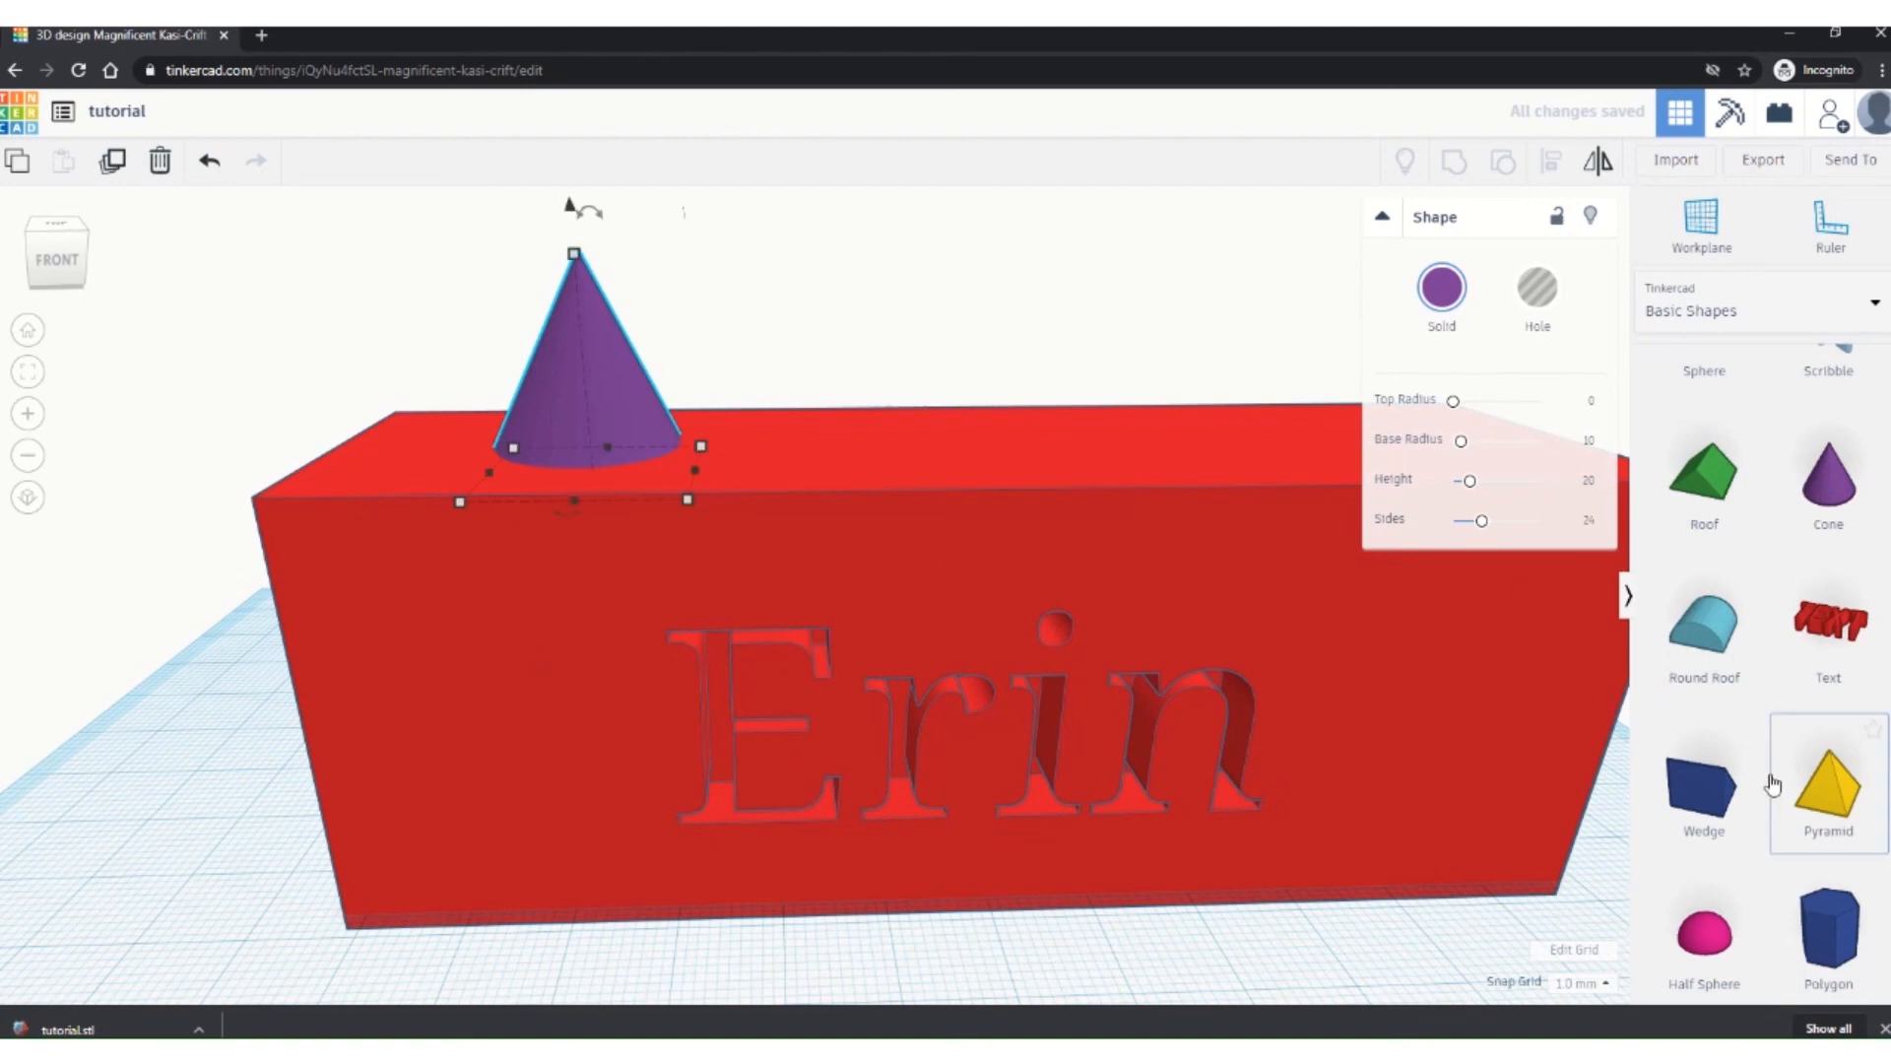
Step: Give the cone 34 sides, top radius 1.72 and base radius 13.31
{"action": "scroll", "coordinate": [1722, 662], "scroll_direction": "down", "scroll_amount": 5}
{"action": "scroll", "coordinate": [1727, 863], "scroll_direction": "down", "scroll_amount": 1}
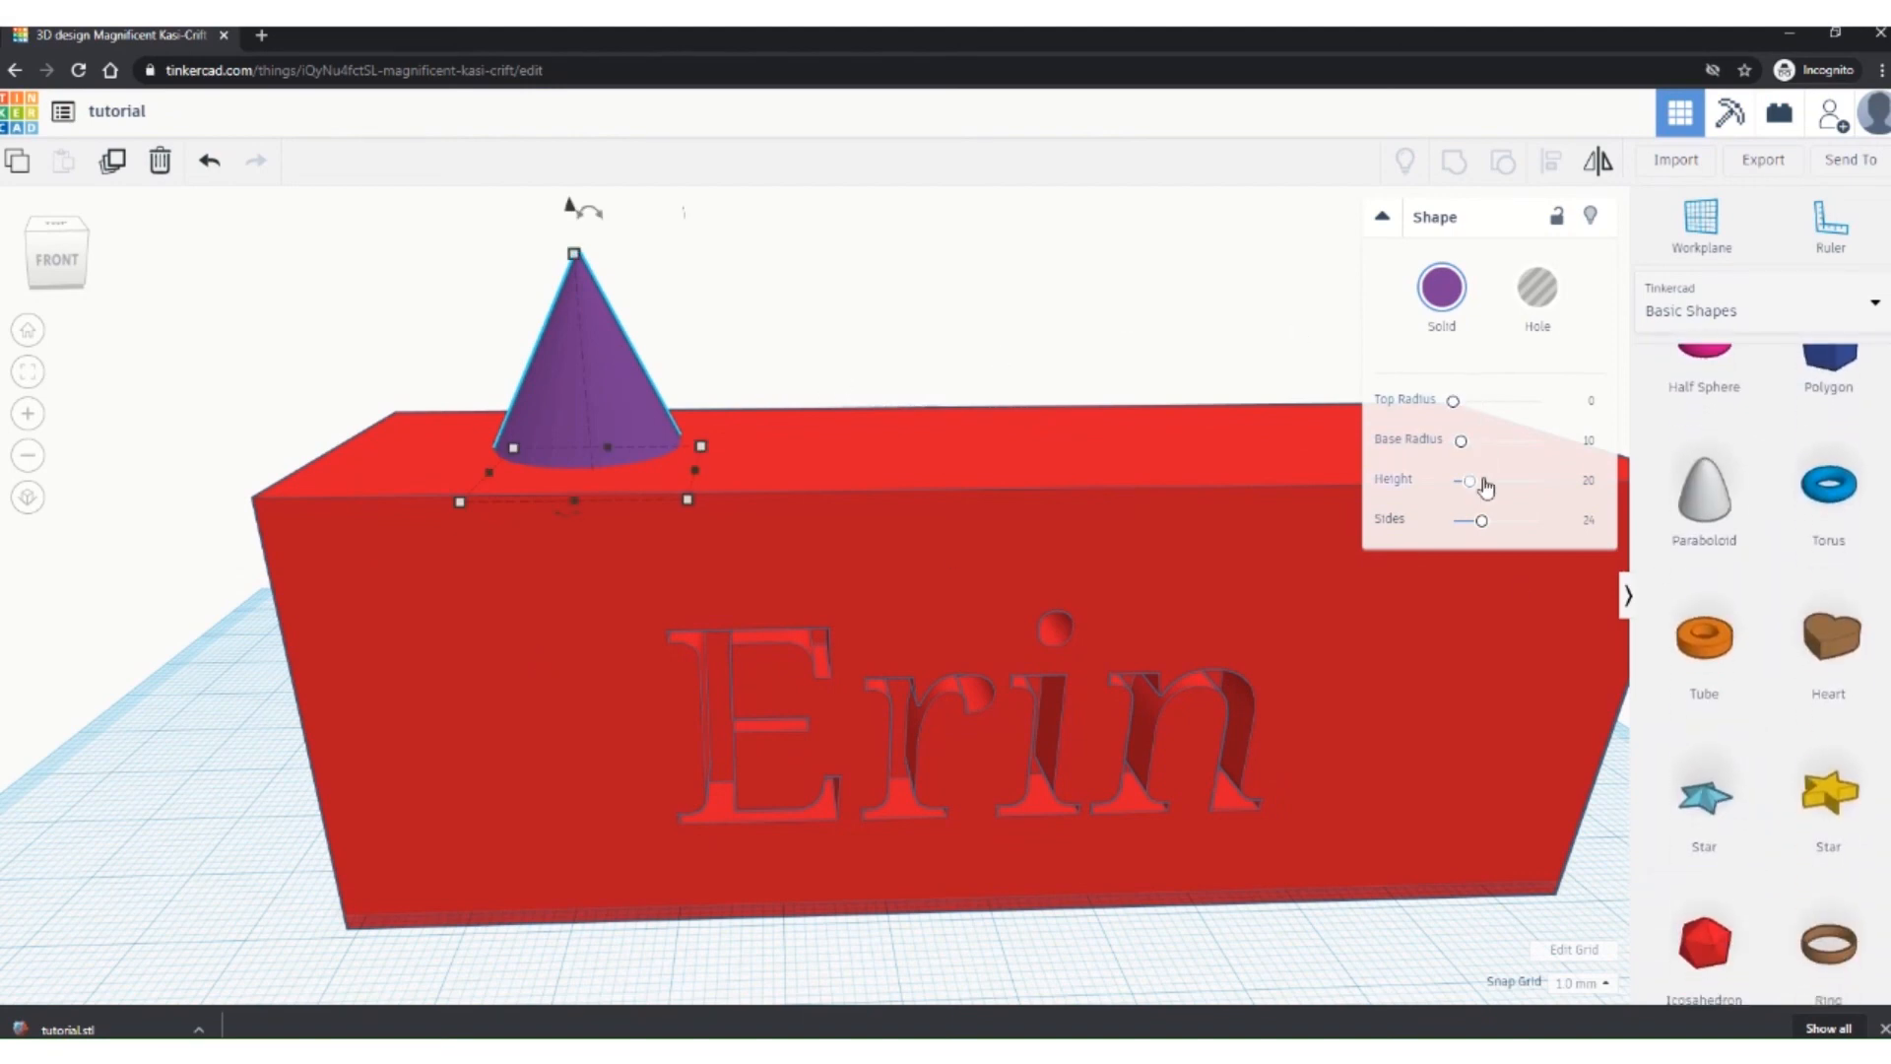
{"action": "left_click_drag", "start_coordinate": [1485, 529], "coordinate": [1365, 486]}
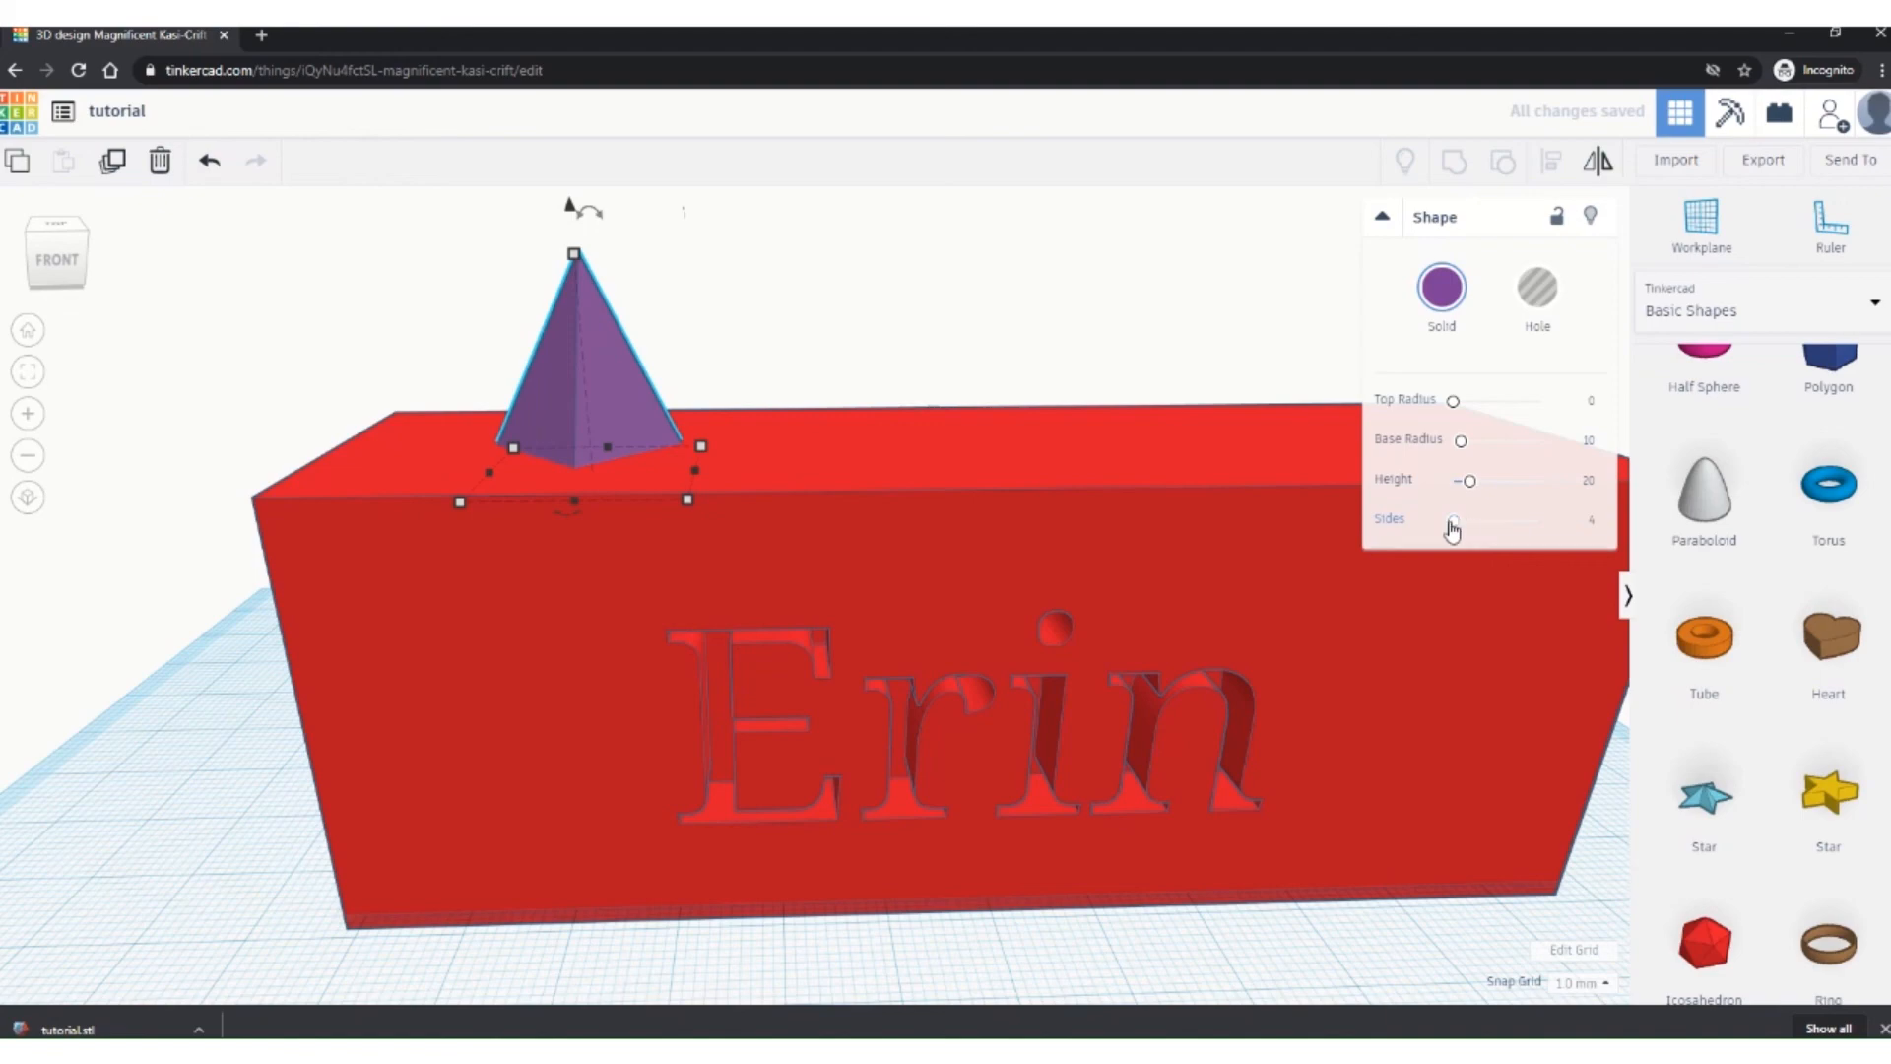
{"action": "right_click_drag", "start_coordinate": [985, 522], "coordinate": [679, 547]}
{"action": "left_click_drag", "start_coordinate": [1456, 529], "coordinate": [1474, 526]}
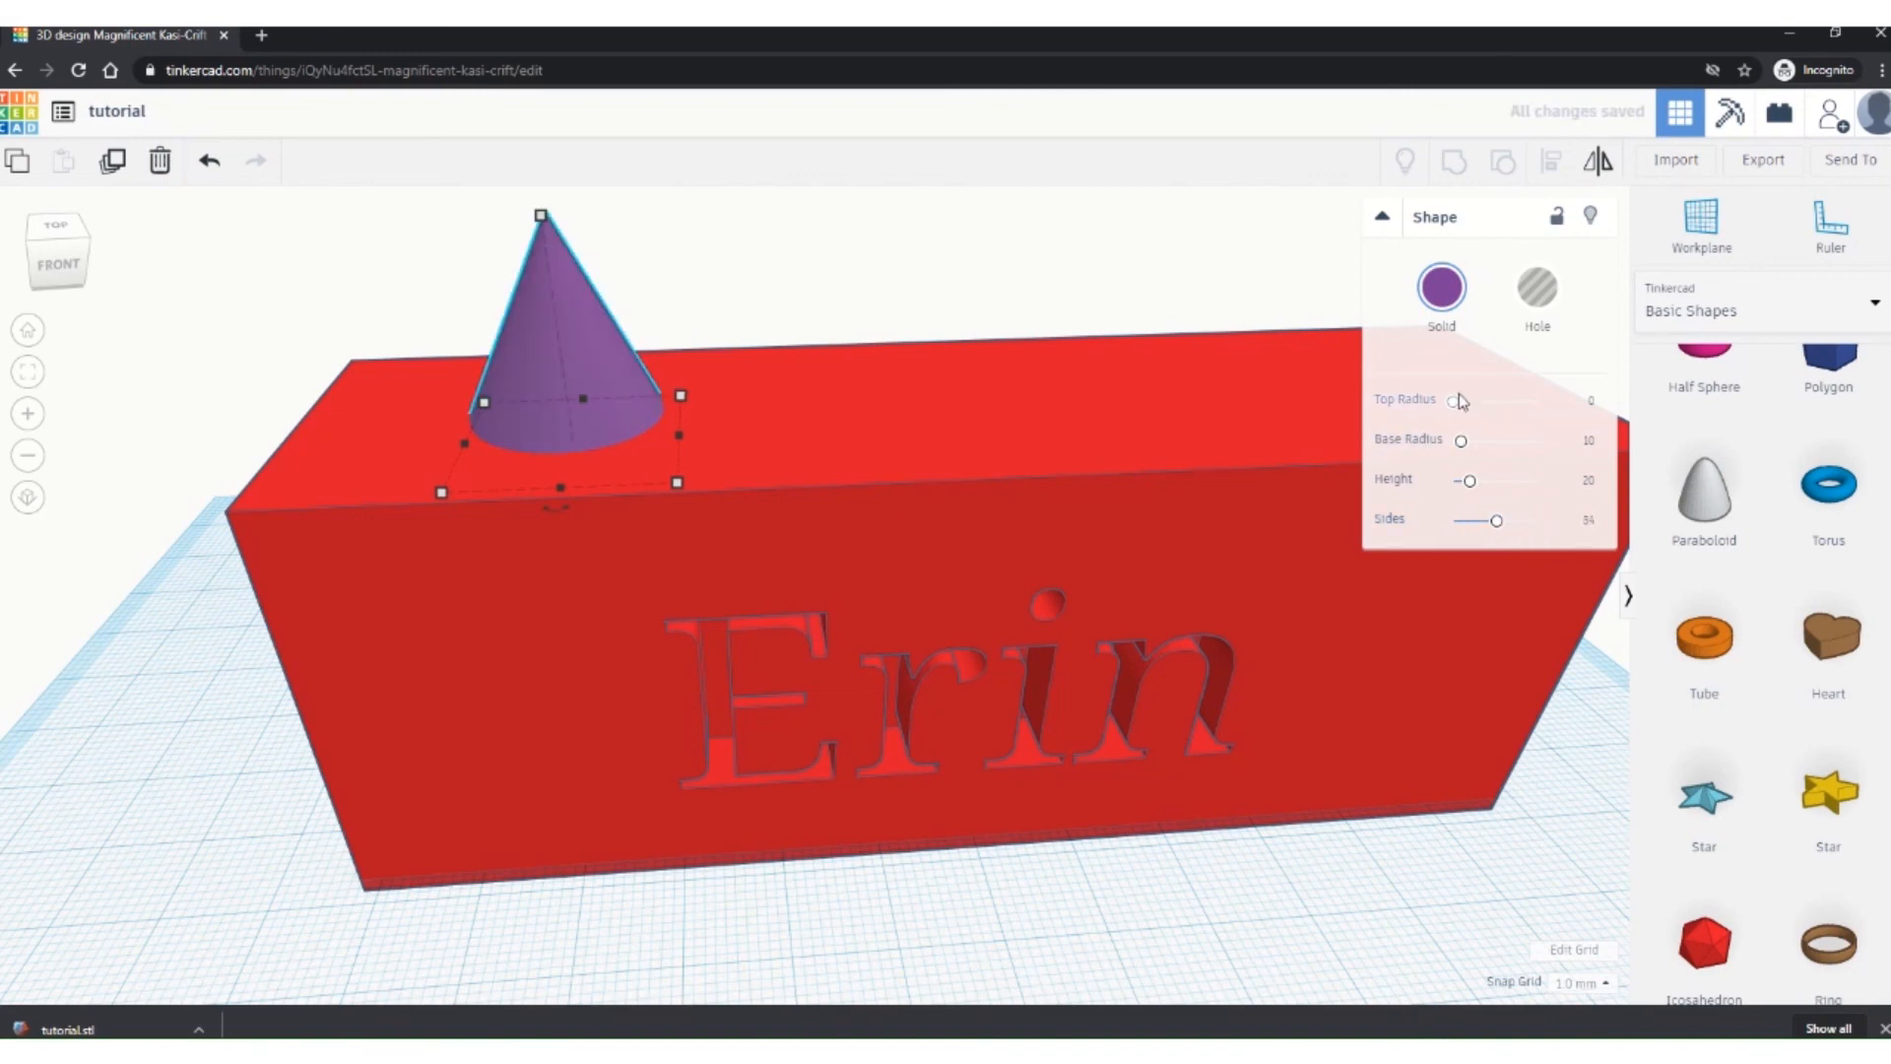
{"action": "left_click_drag", "start_coordinate": [1453, 401], "coordinate": [1454, 401]}
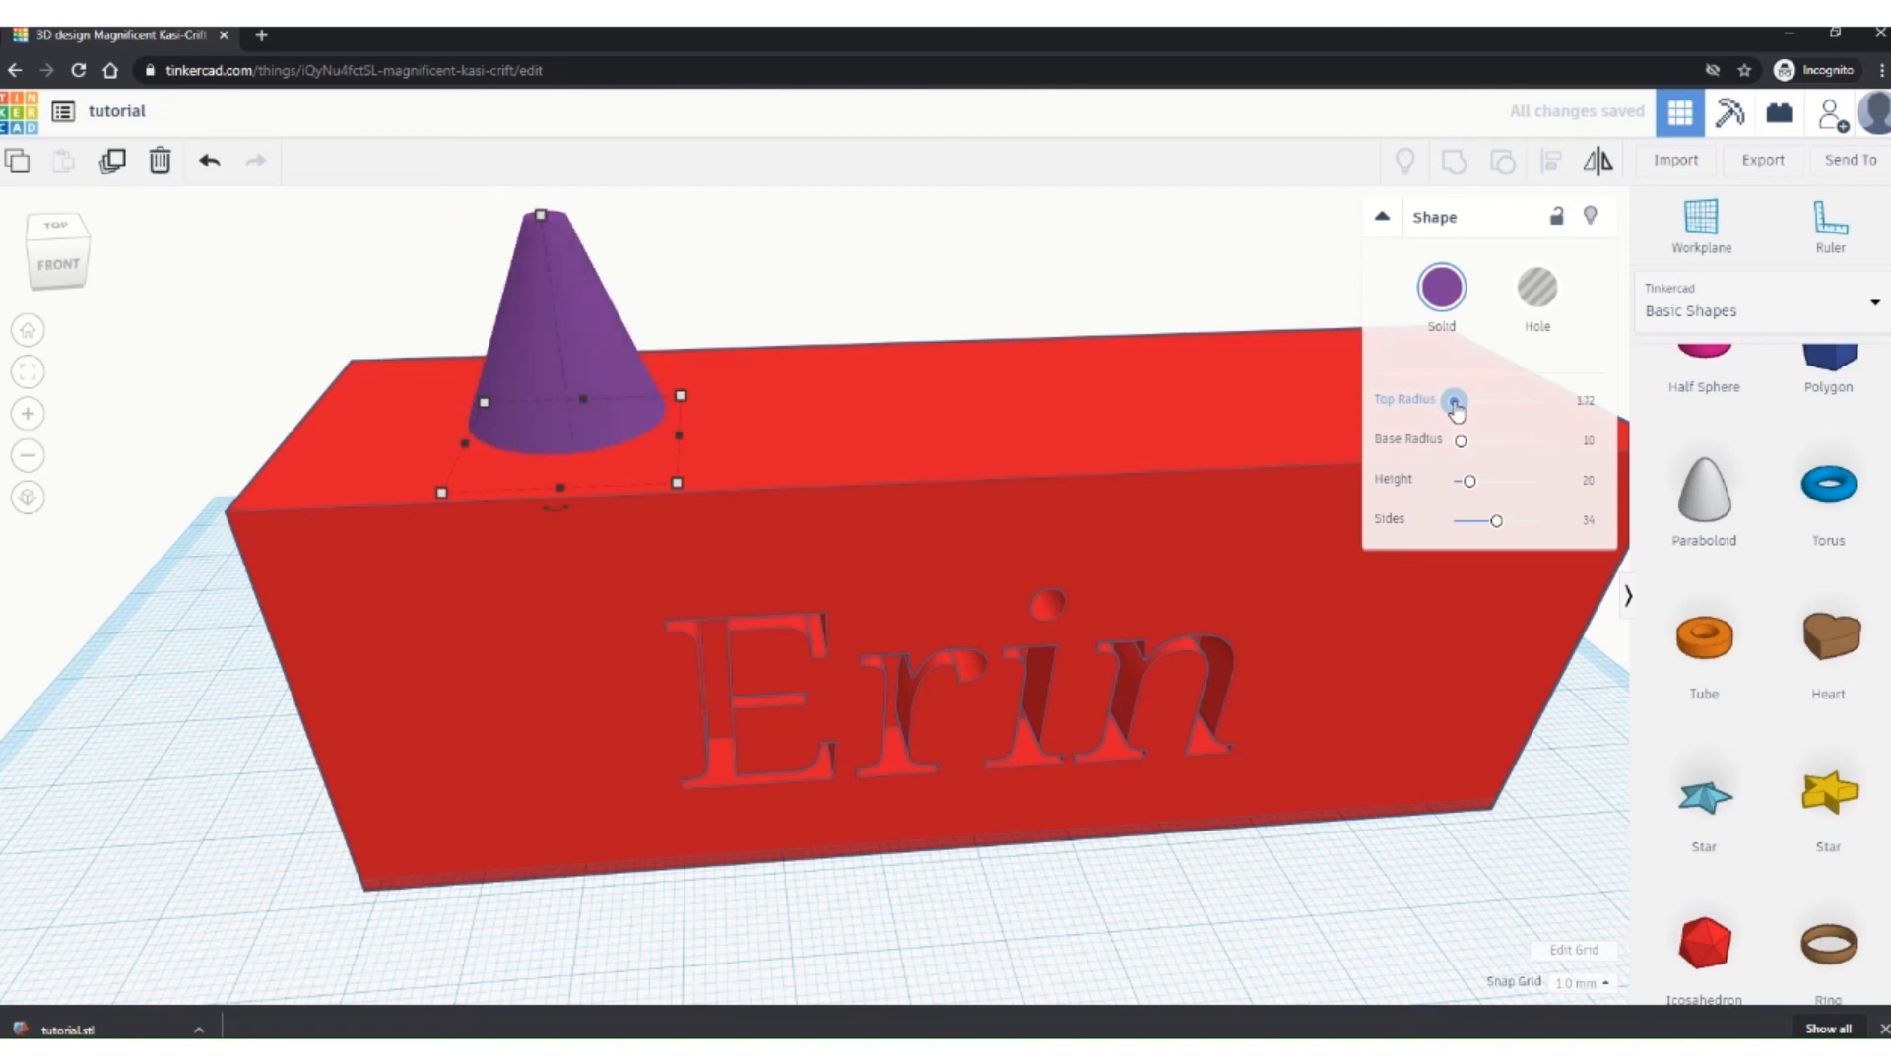
{"action": "left_click_drag", "start_coordinate": [1460, 441], "coordinate": [1466, 444]}
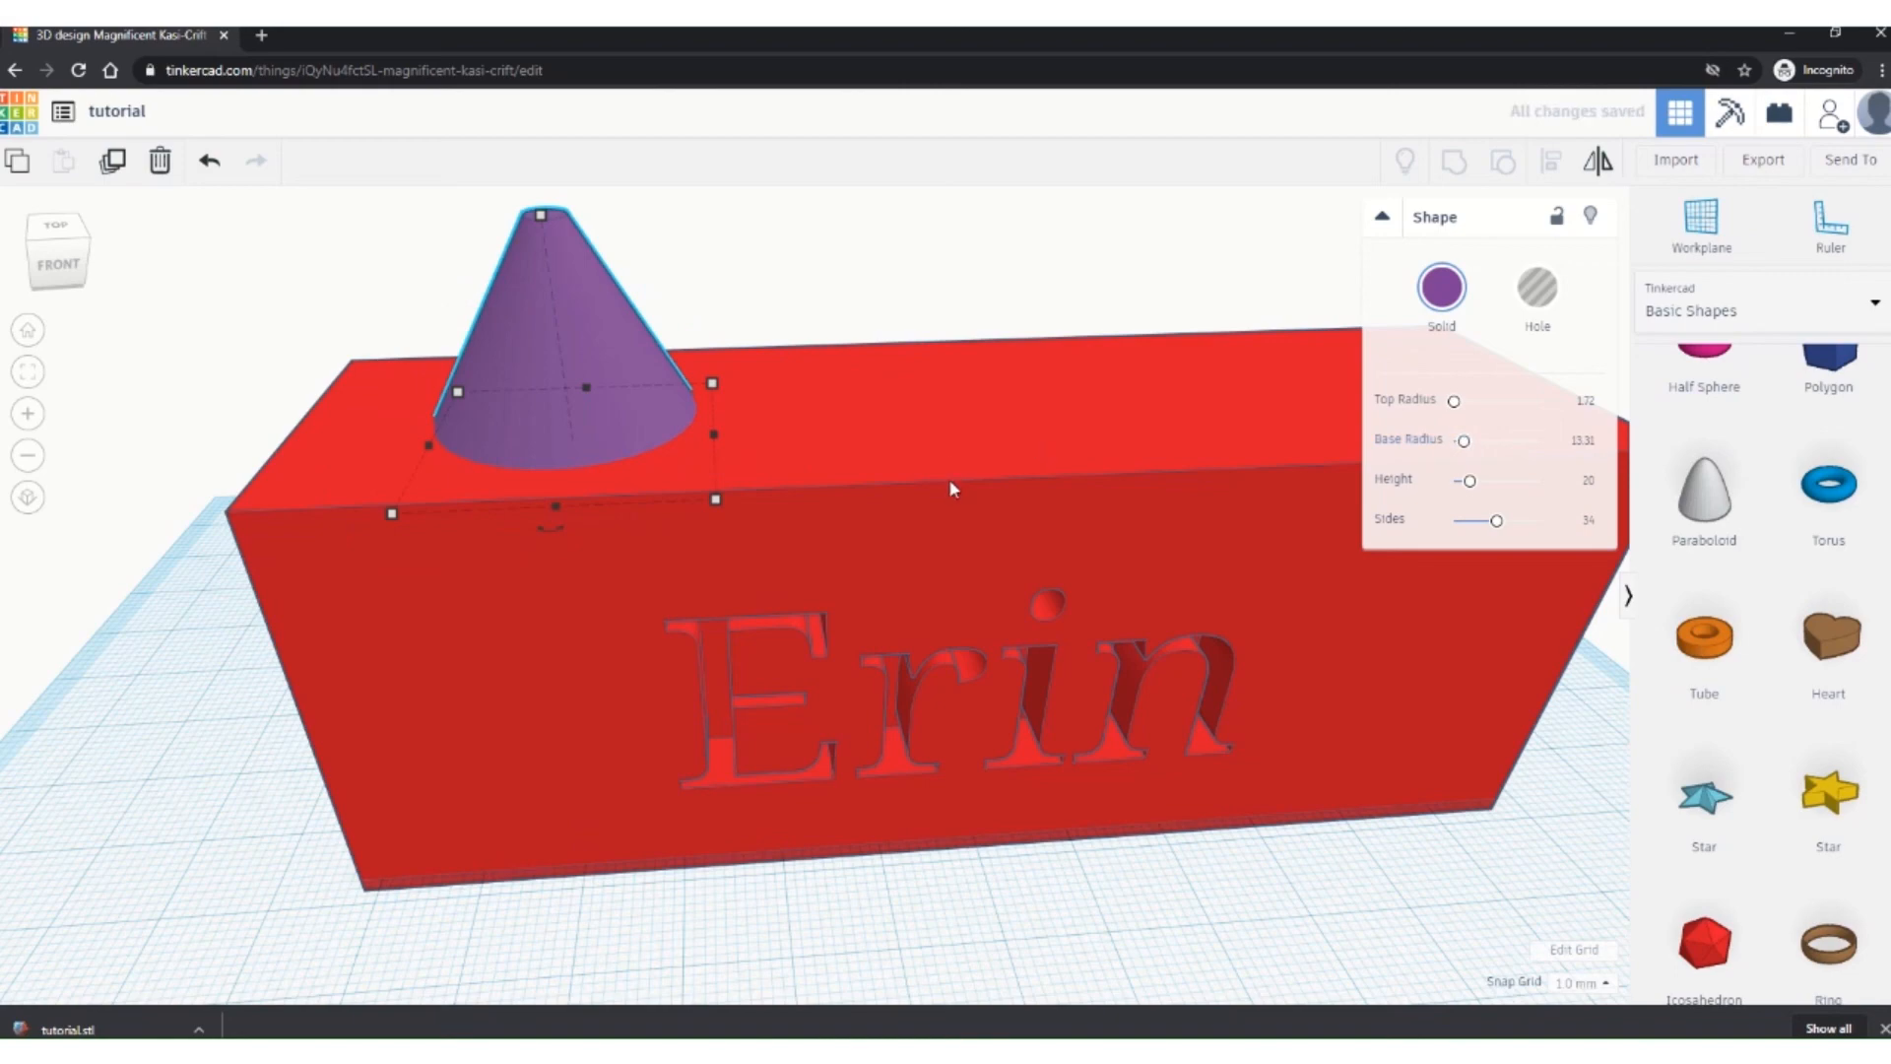
{"action": "scroll", "coordinate": [948, 479], "scroll_direction": "down", "scroll_amount": 2}
{"action": "mouse_move", "coordinate": [985, 552]}
{"action": "right_mouse_down"}
{"action": "mouse_move", "coordinate": [1008, 589]}
{"action": "mouse_move", "coordinate": [1016, 530]}
{"action": "mouse_move", "coordinate": [1017, 558]}
{"action": "right_mouse_up"}
{"action": "scroll", "coordinate": [979, 680], "scroll_direction": "down", "scroll_amount": 1}
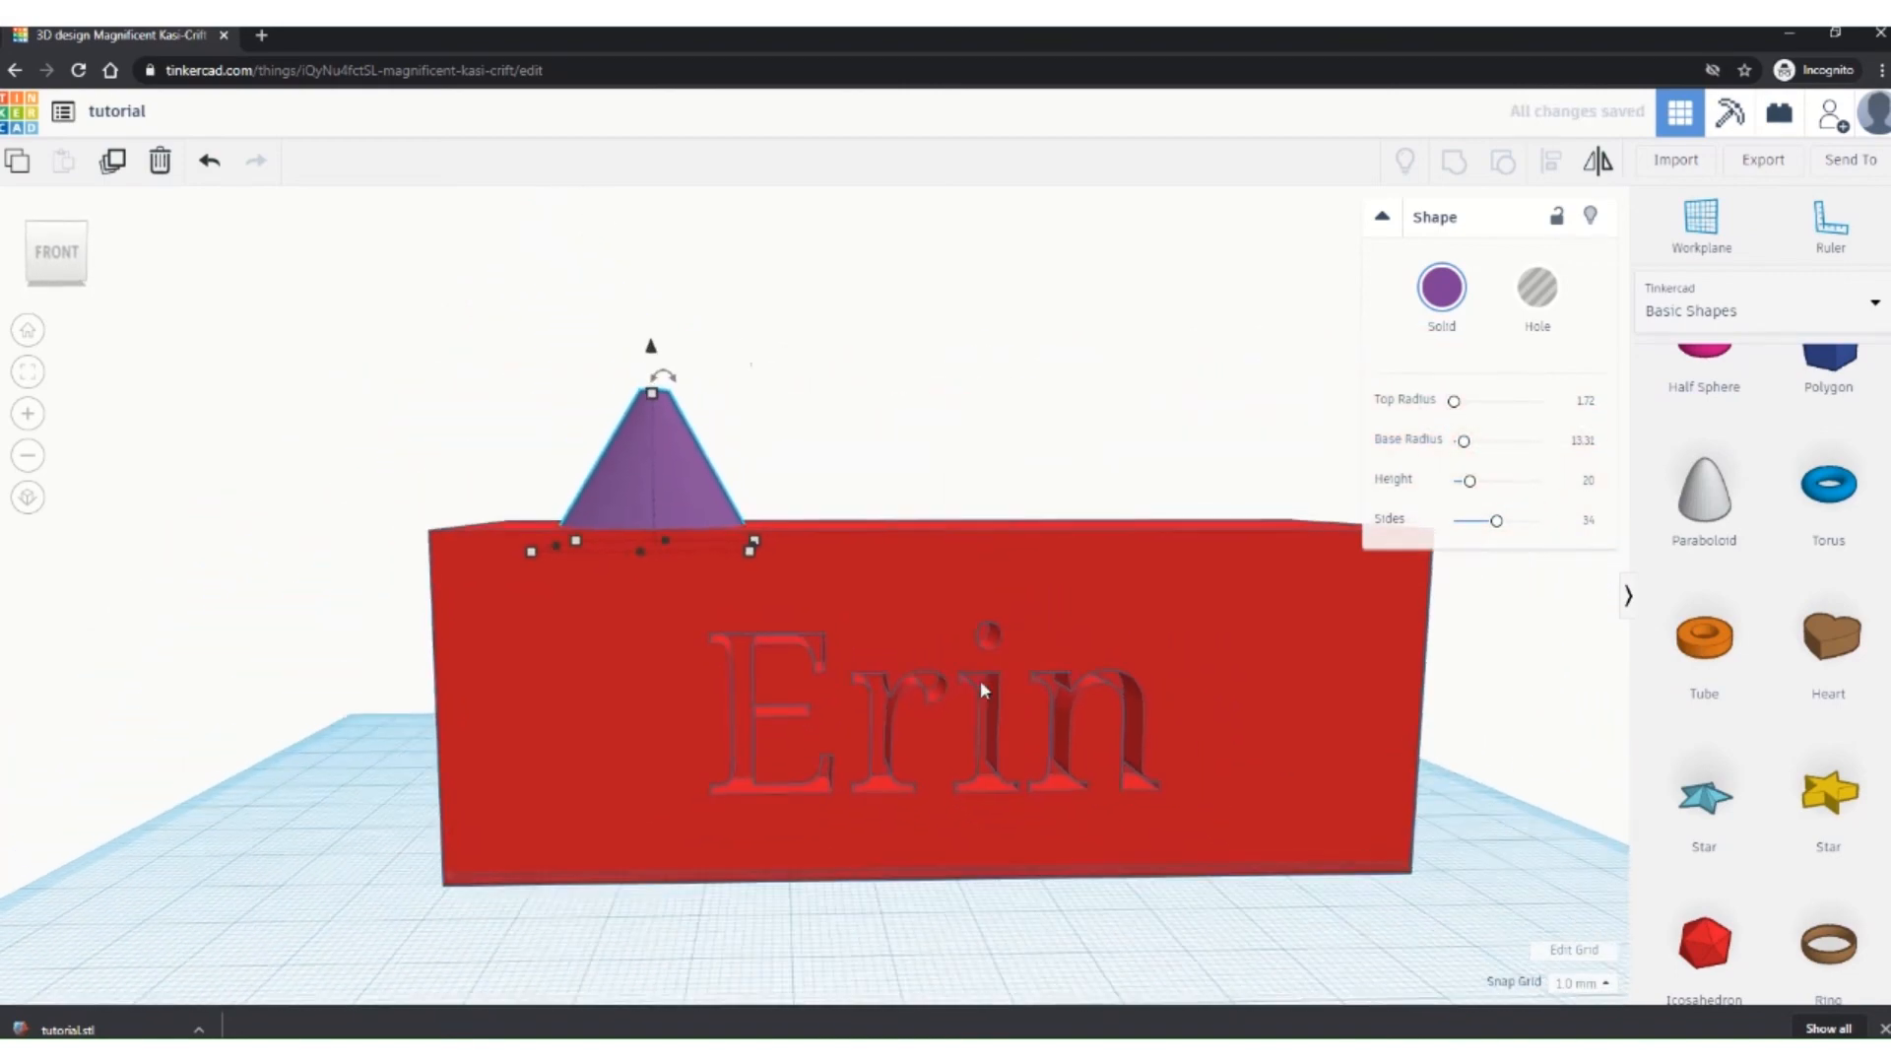
{"action": "scroll", "coordinate": [979, 679], "scroll_direction": "down", "scroll_amount": 1}
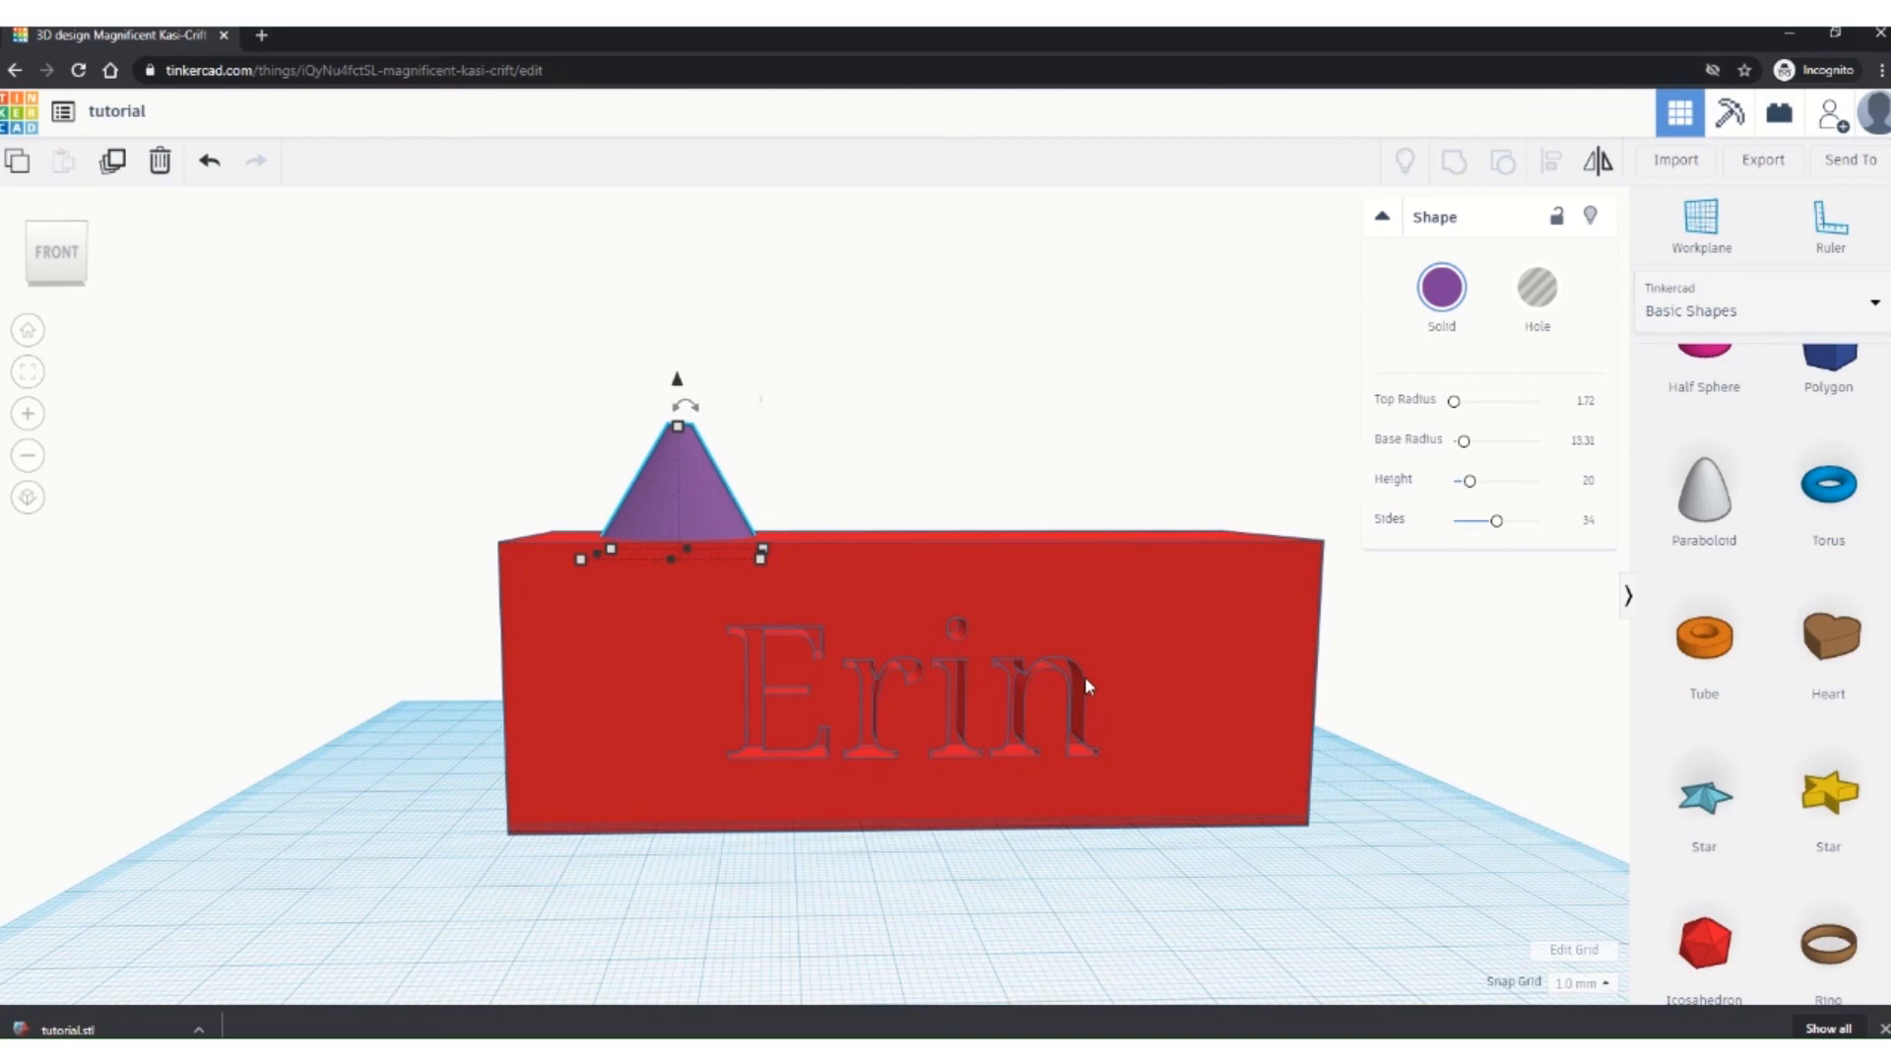